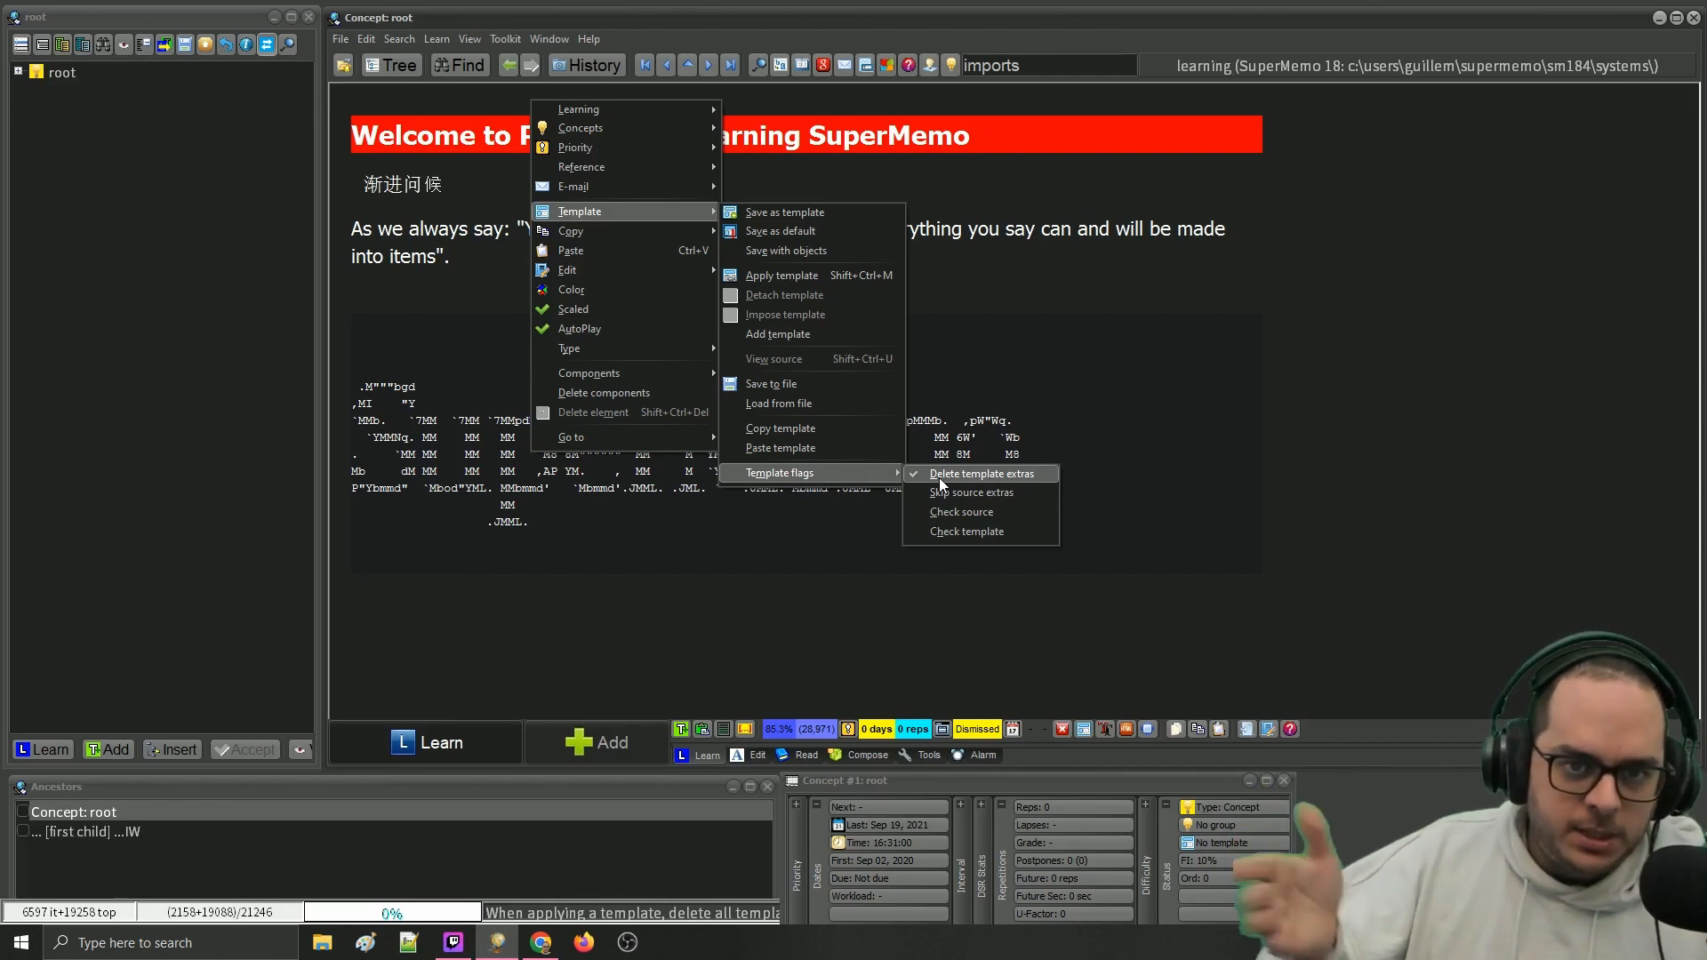
- Review the template flags of the root concept and its component list in the Component Order Editor
click(939, 477)
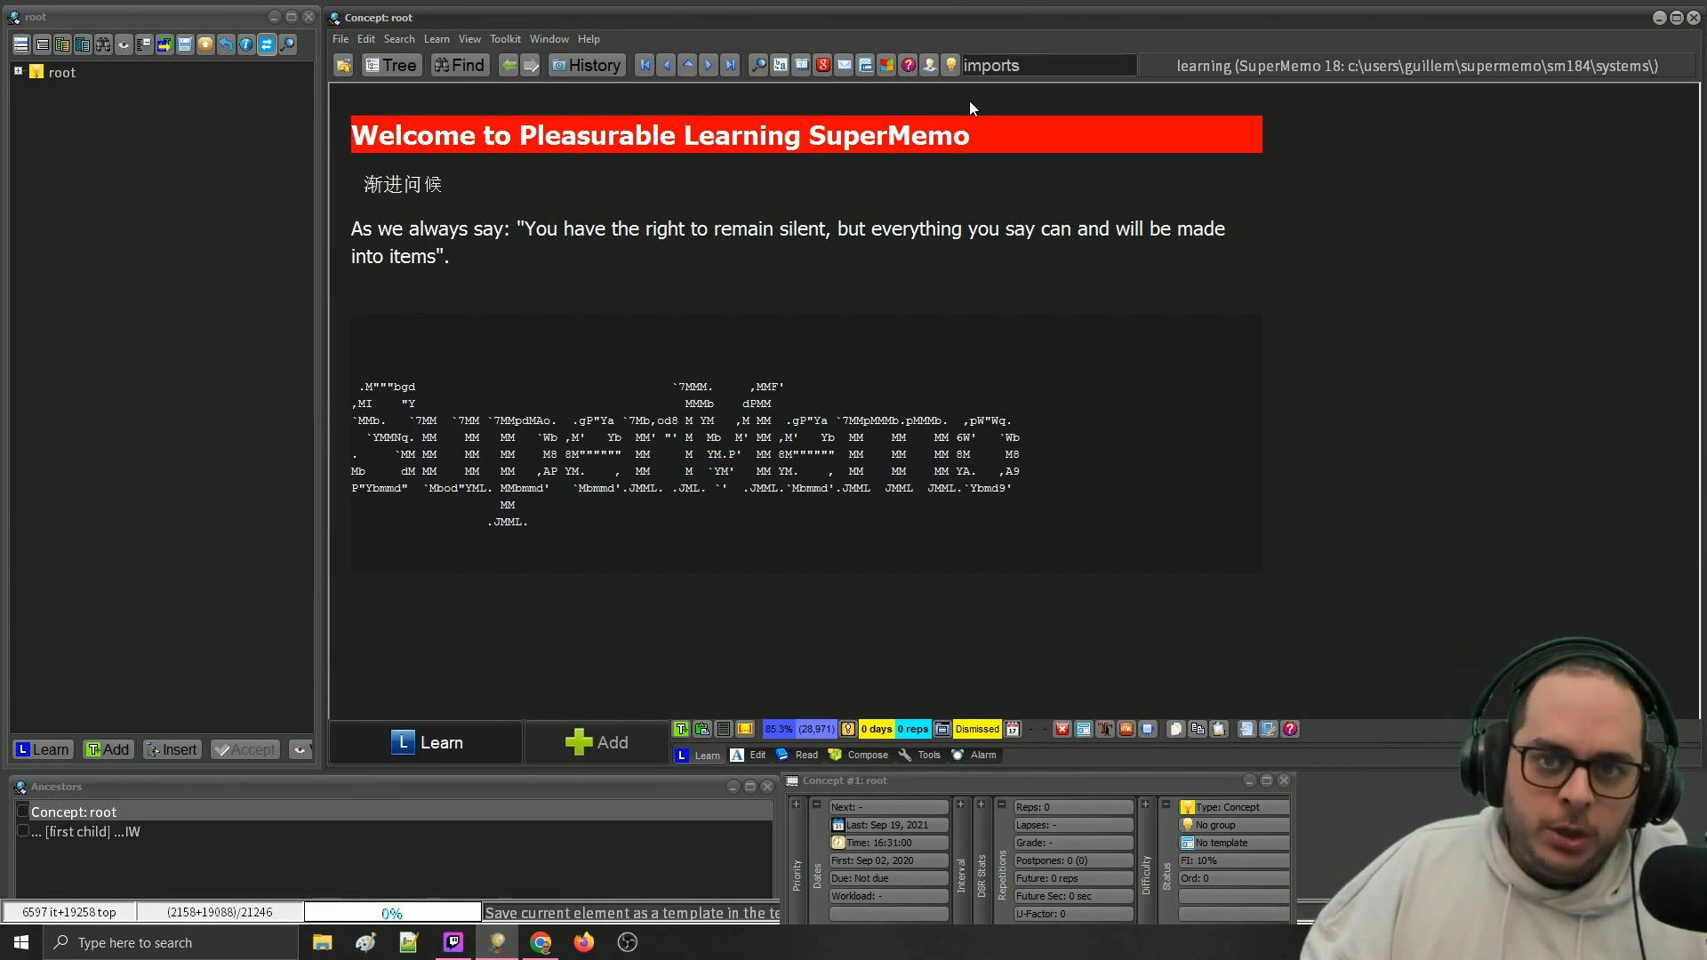
right_click(969, 100)
mouse_move(1054, 201)
mouse_move(1178, 462)
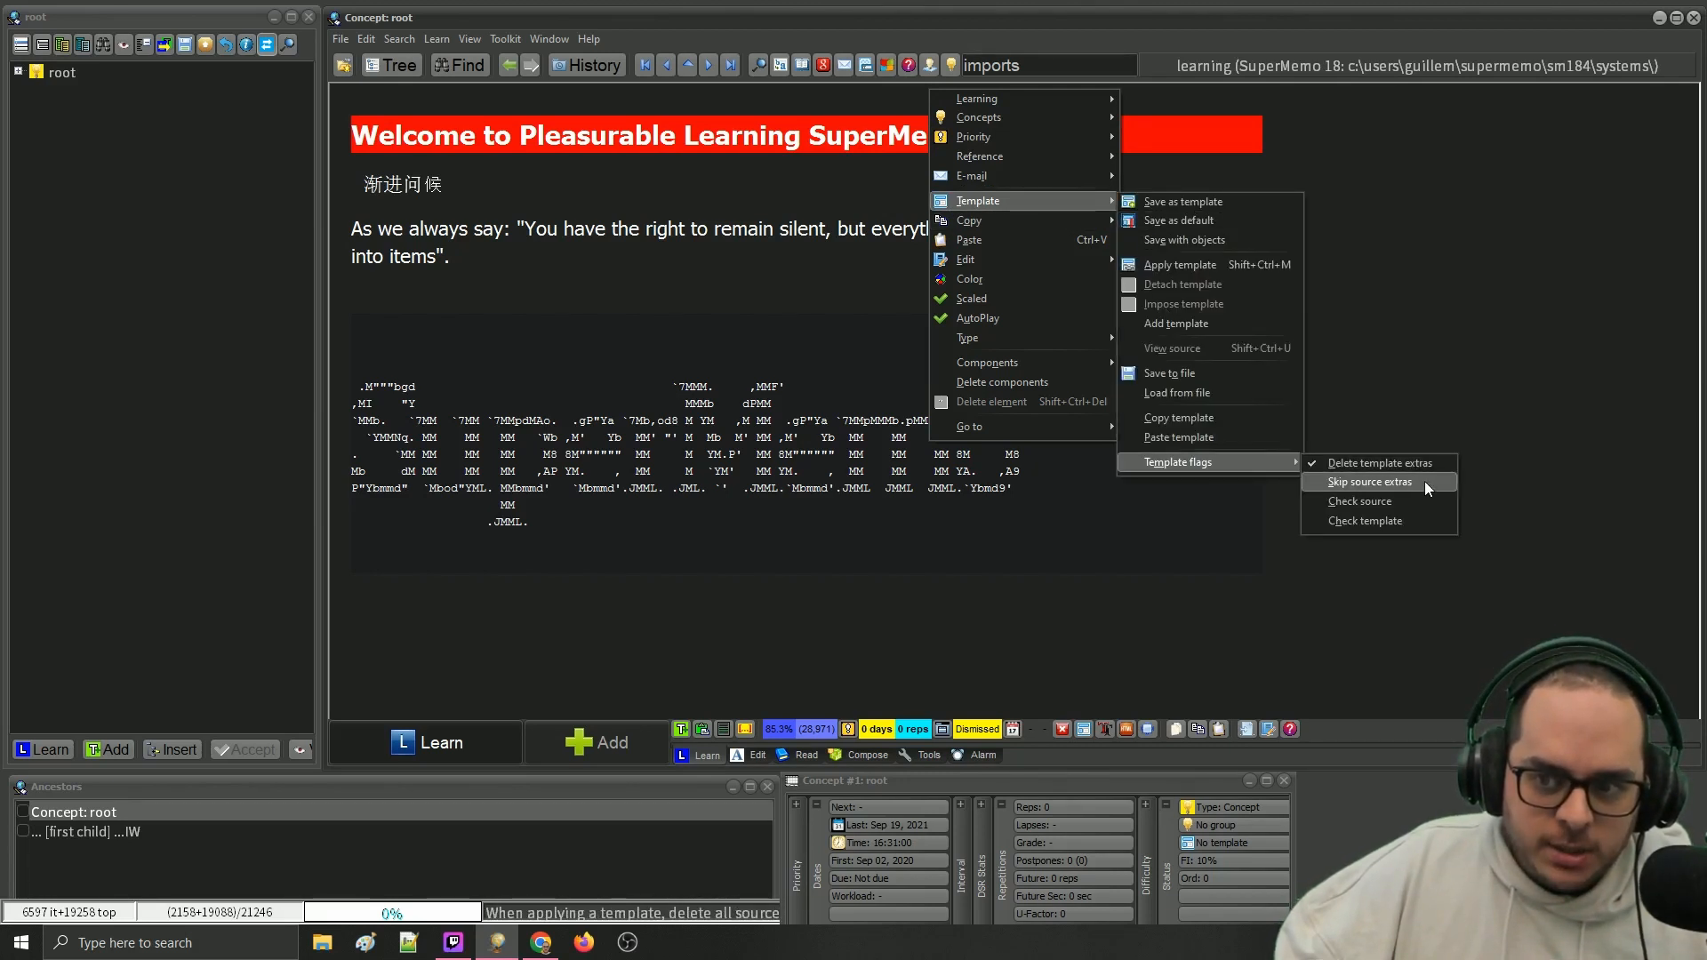
click(1218, 104)
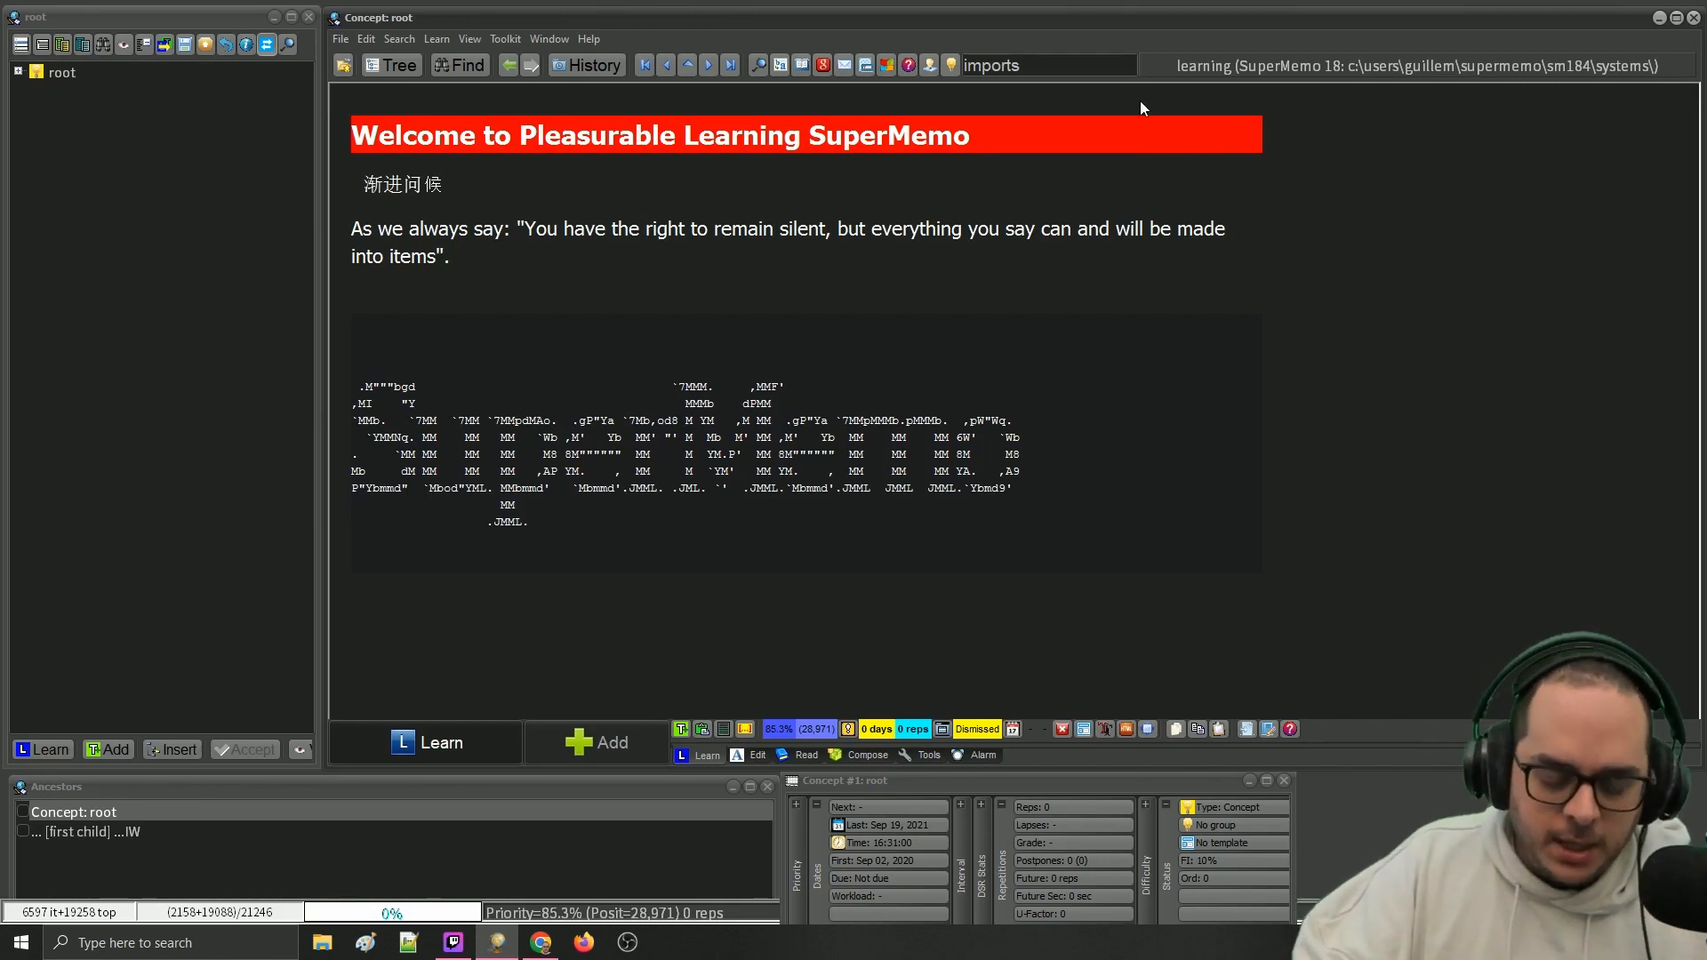
key(alt+o)
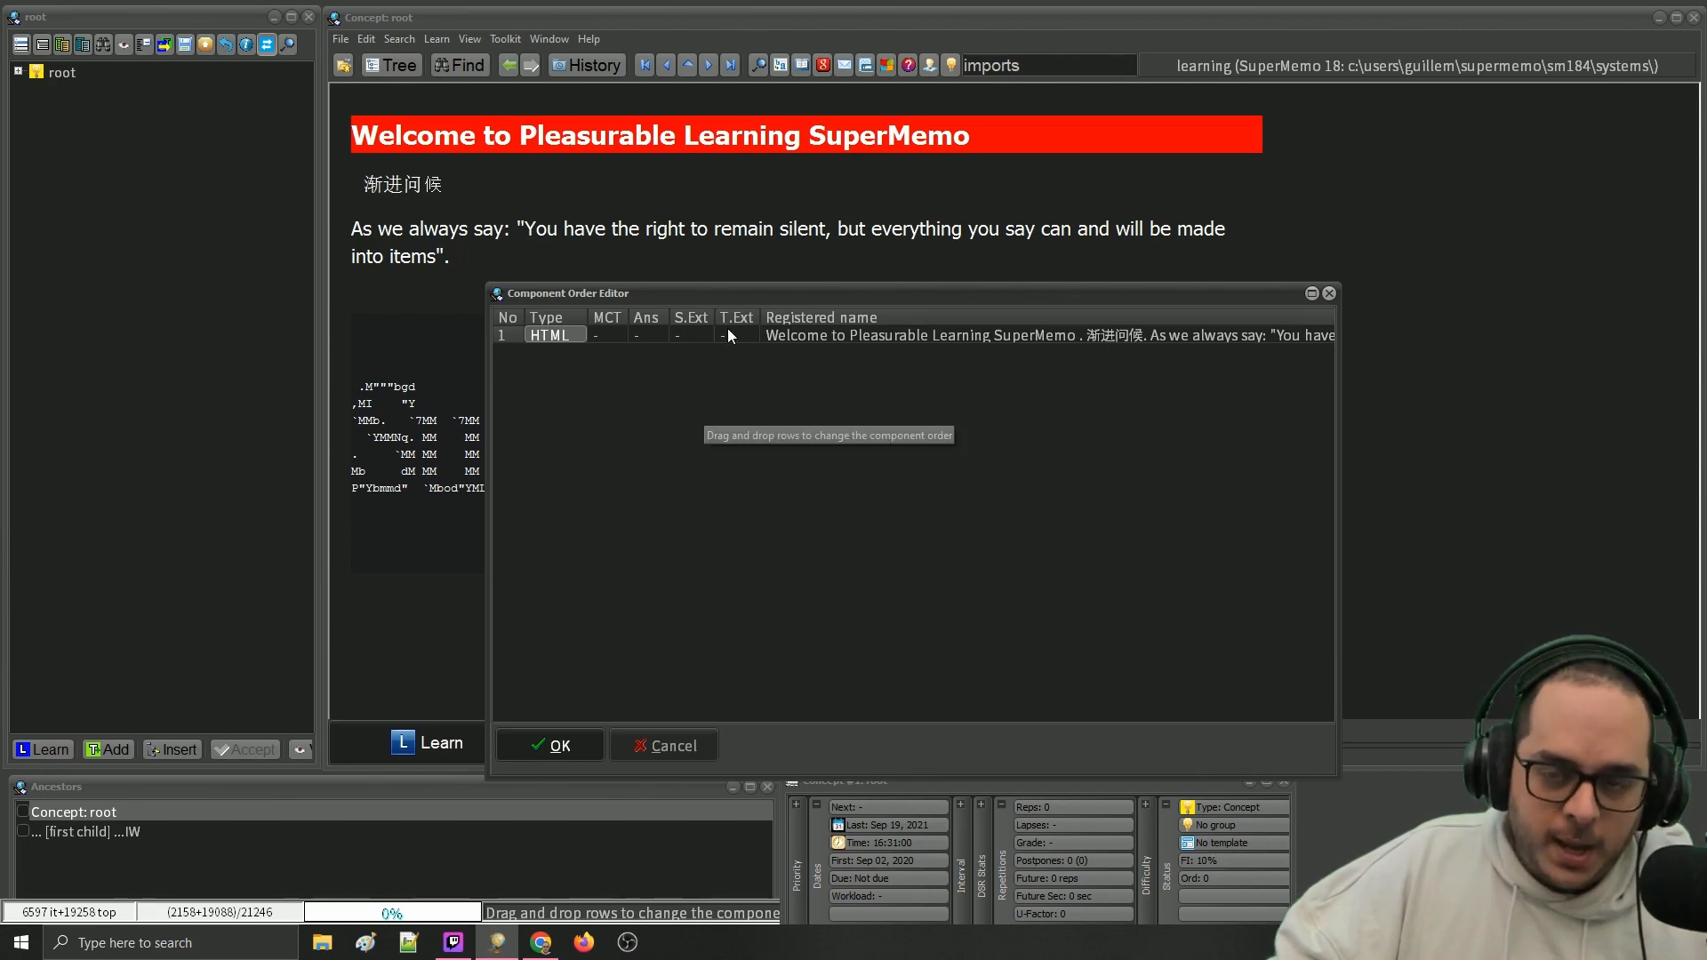
click(1328, 294)
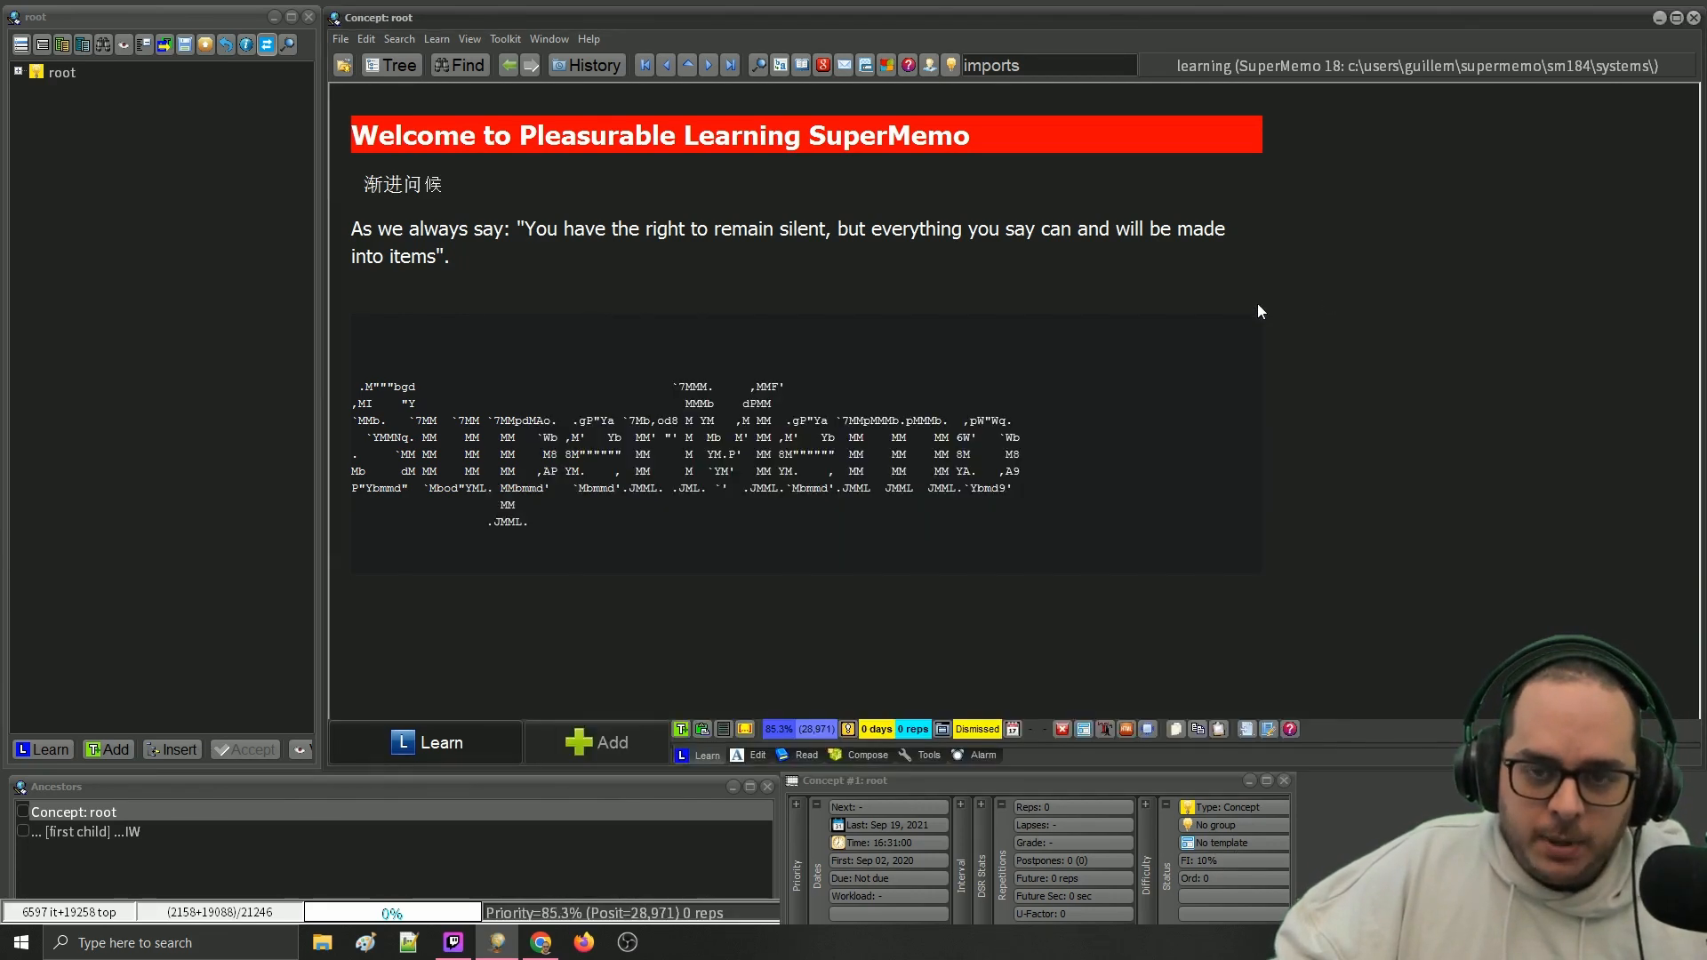
- Apply the Article template to the root concept, accepting it despite the differing element type
key(ctrl+shift+m)
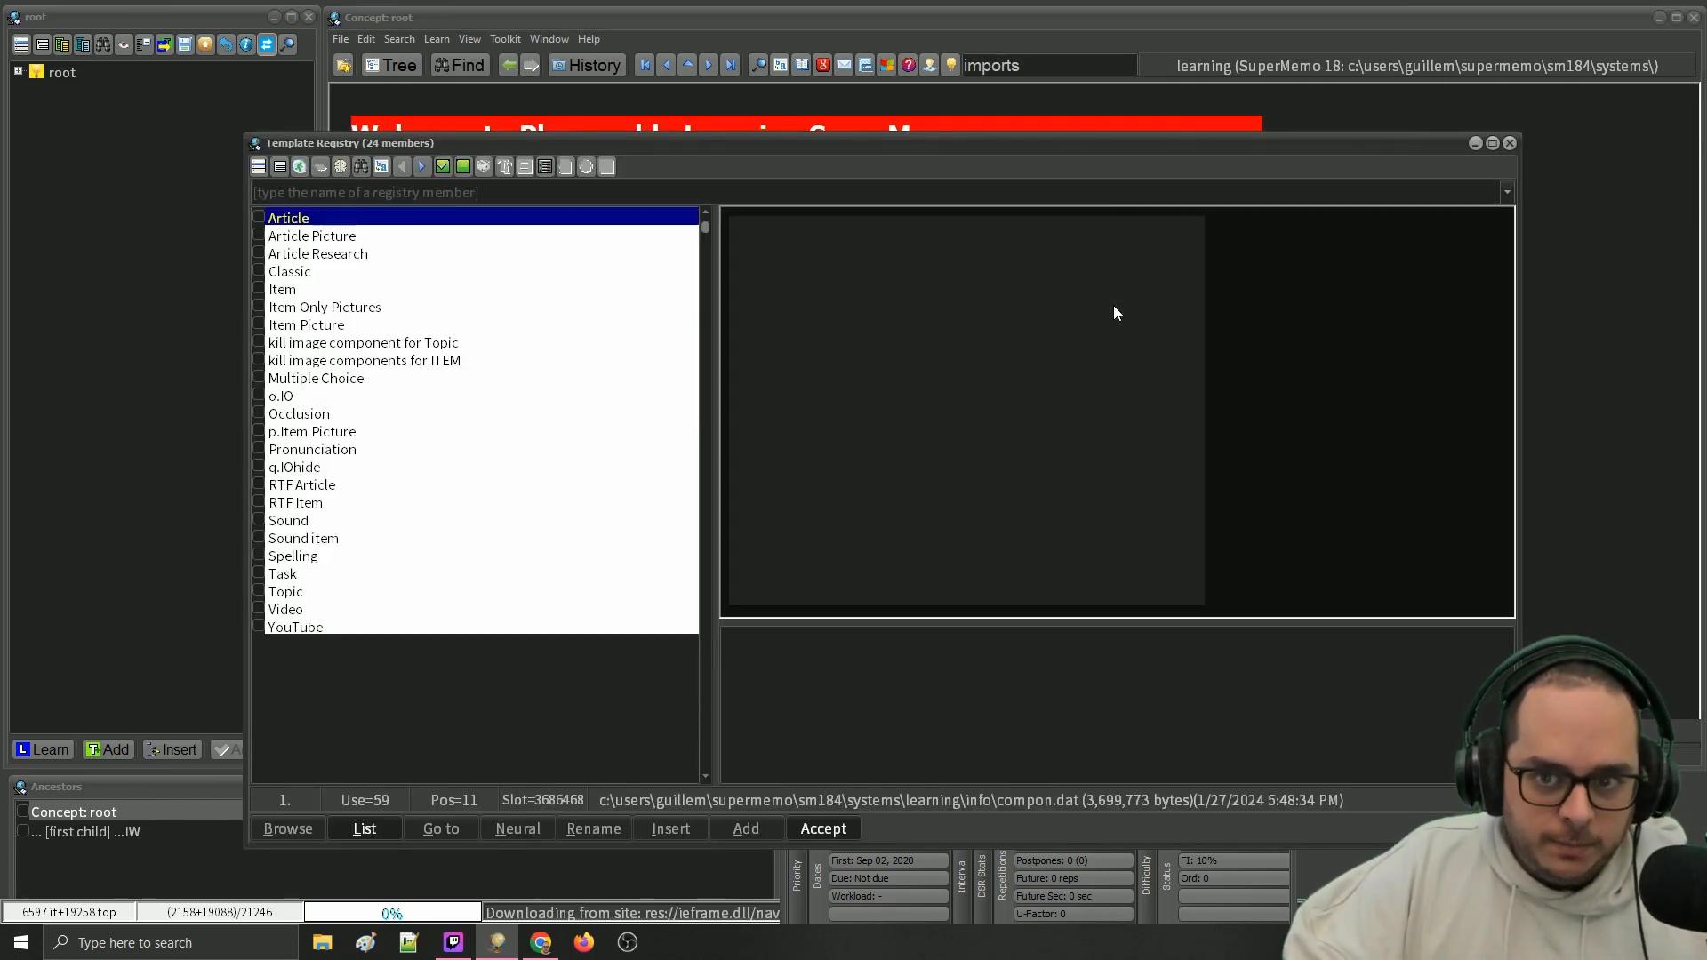
click(1311, 281)
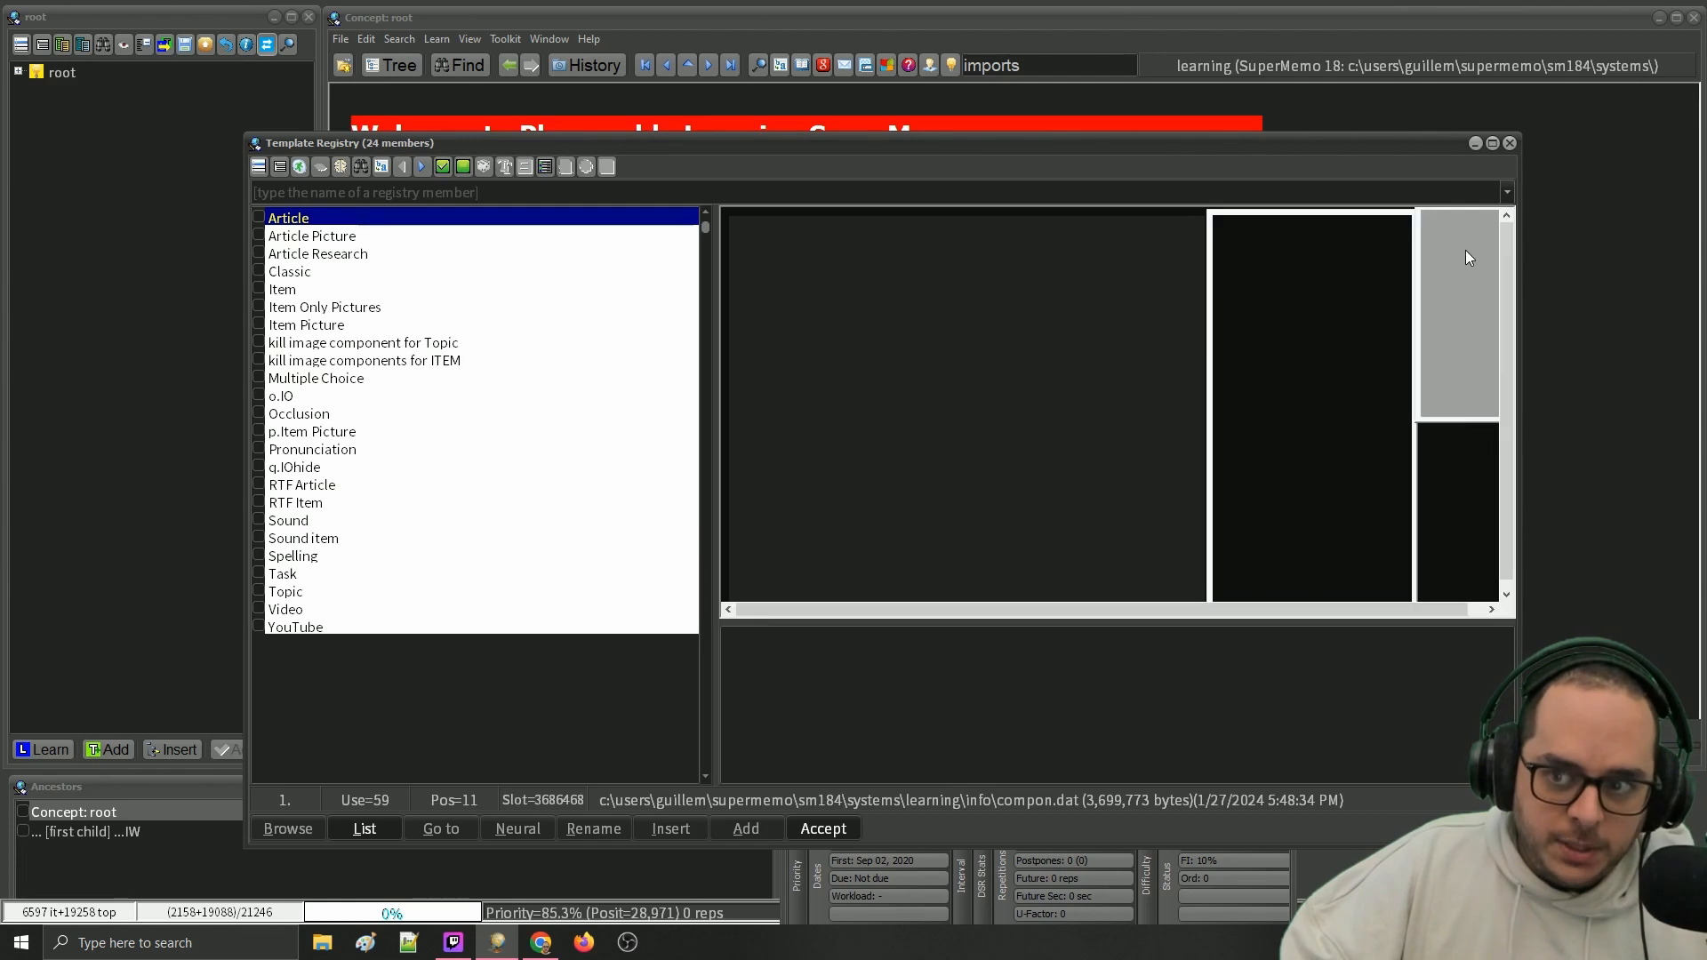
click(1455, 501)
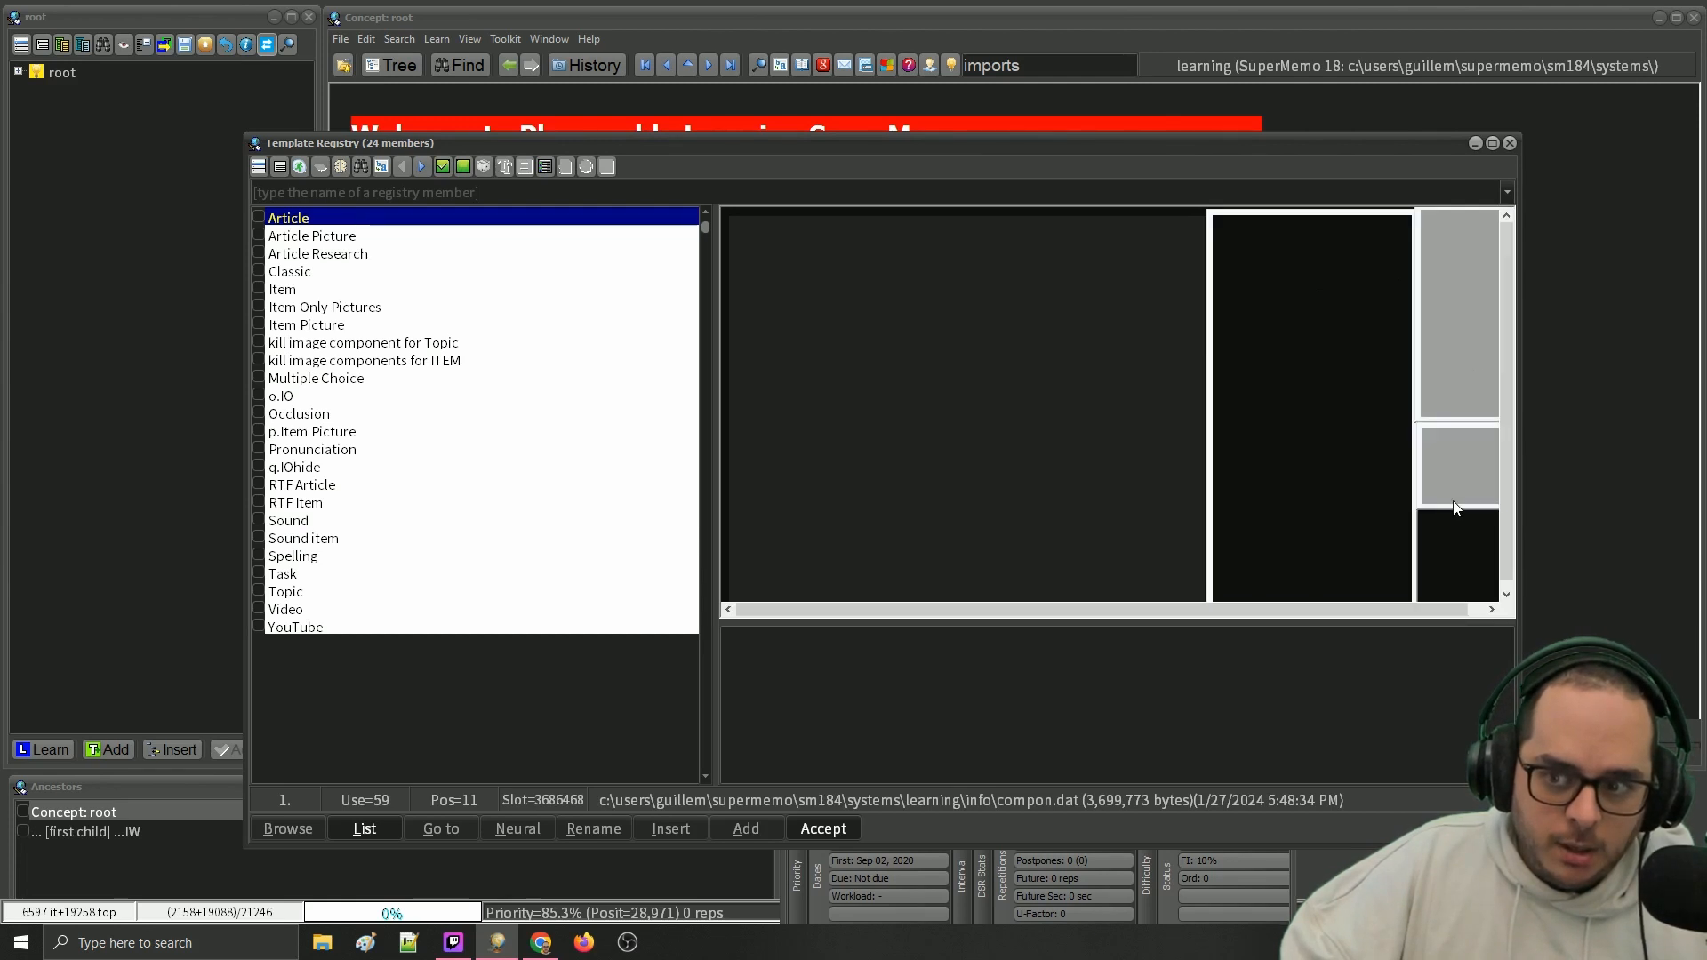
click(1459, 555)
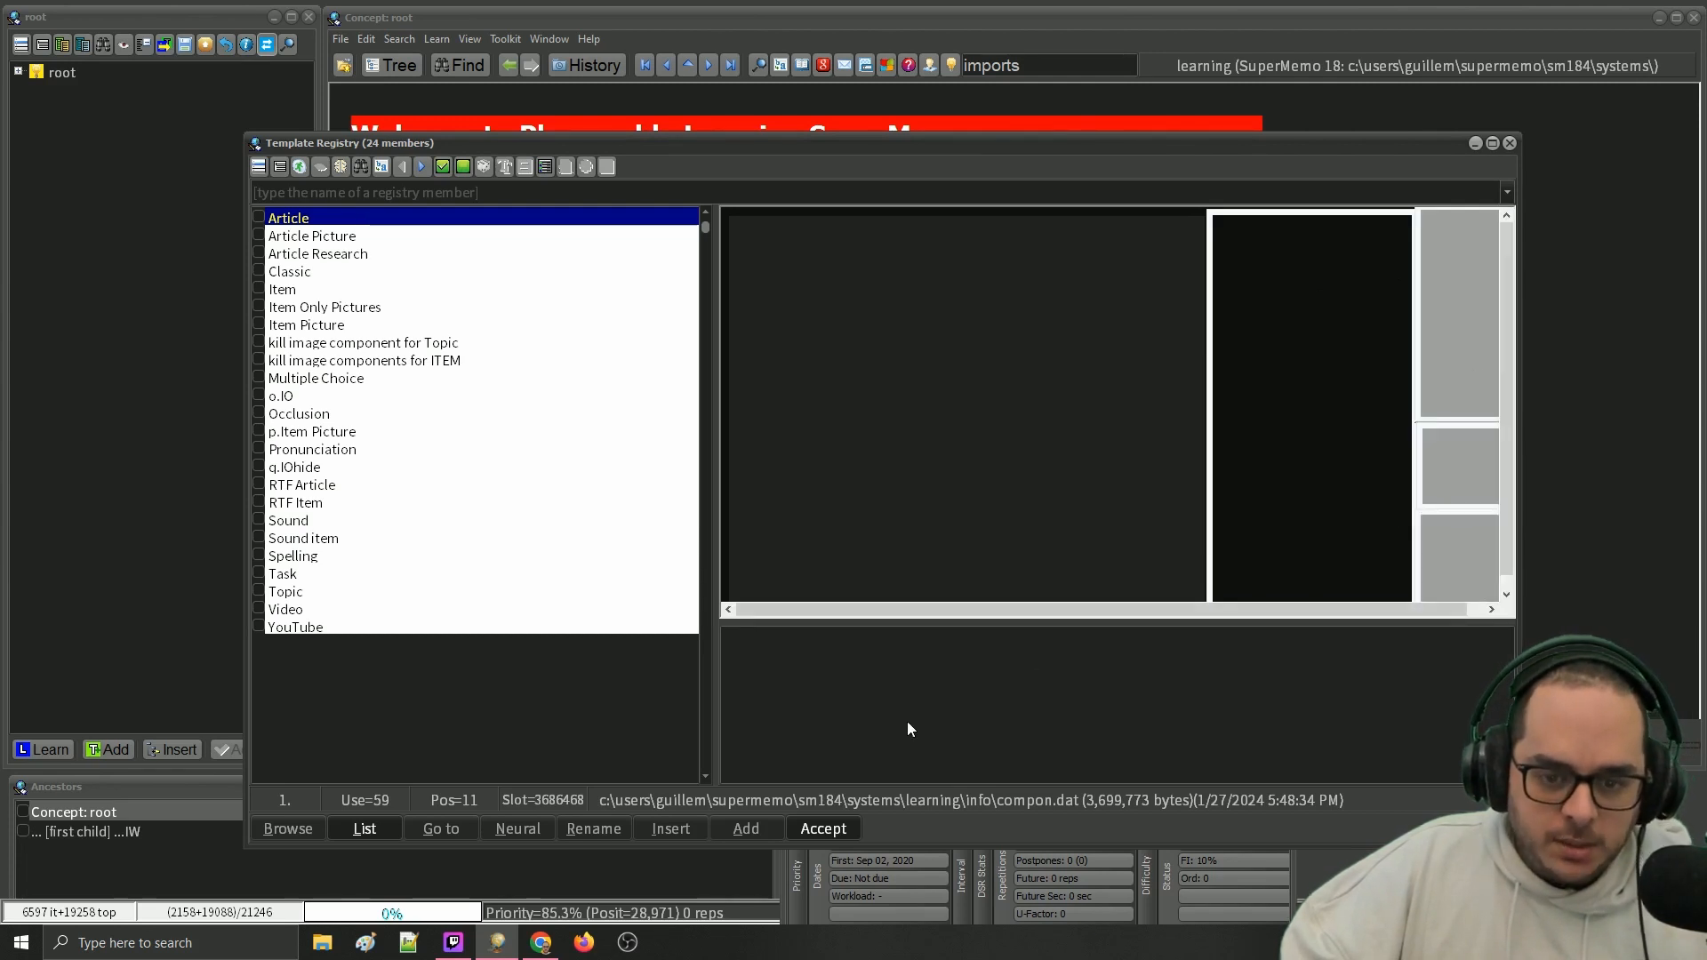
click(823, 828)
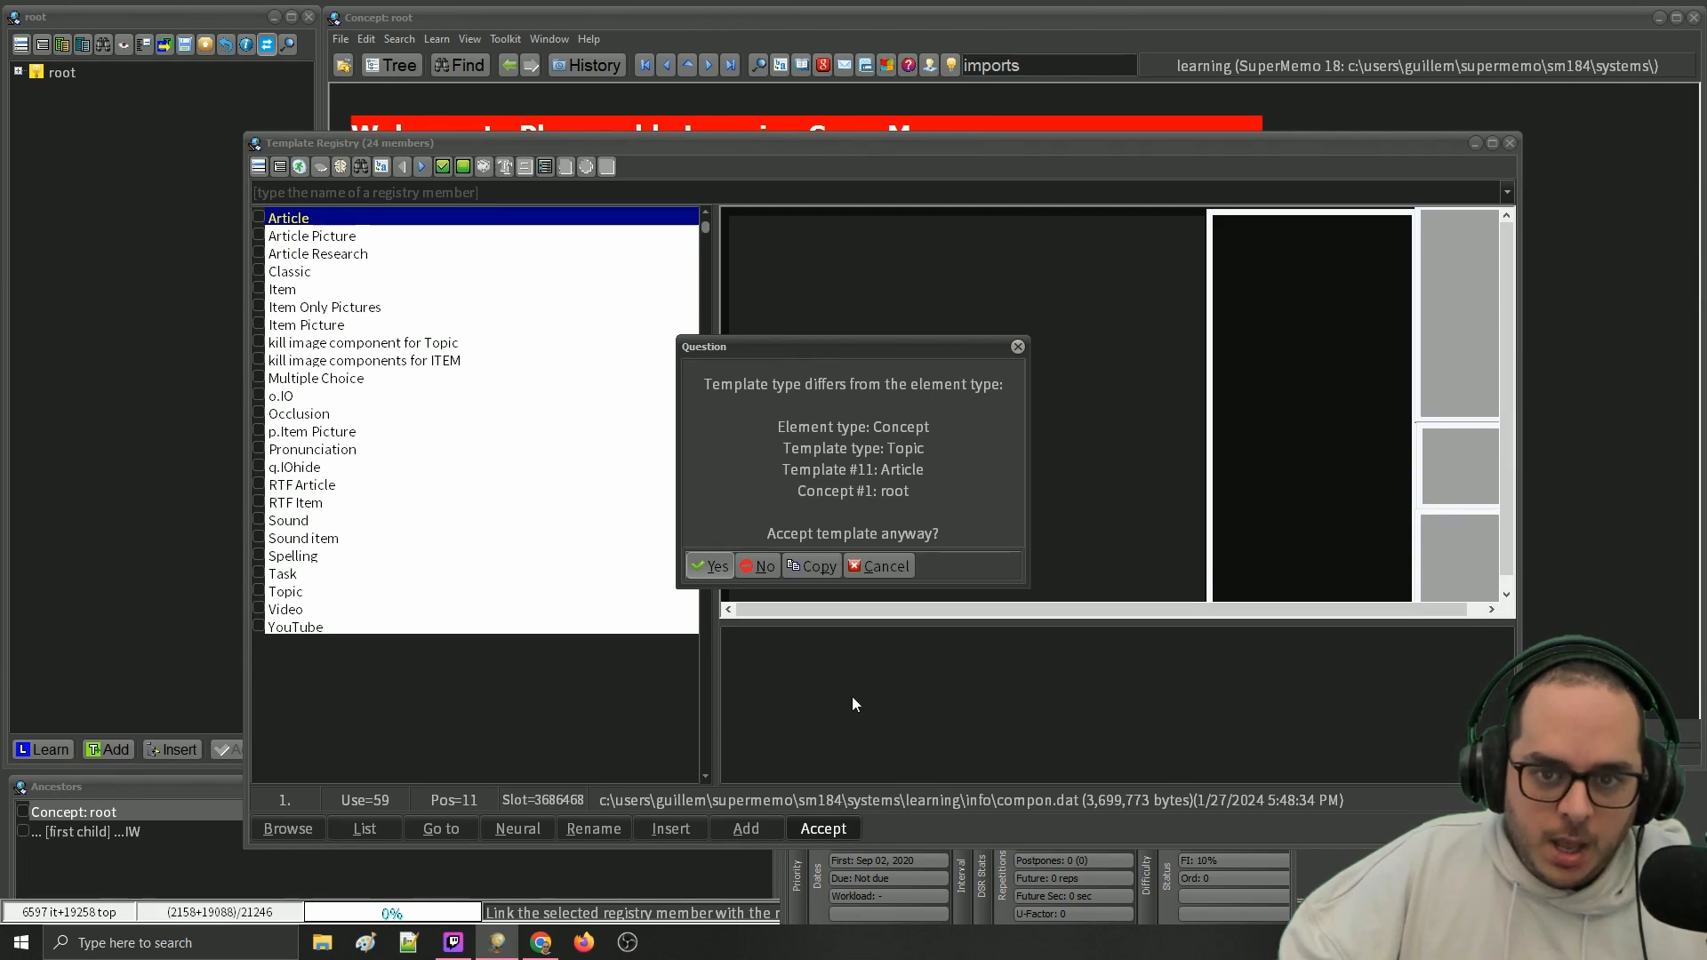
click(697, 567)
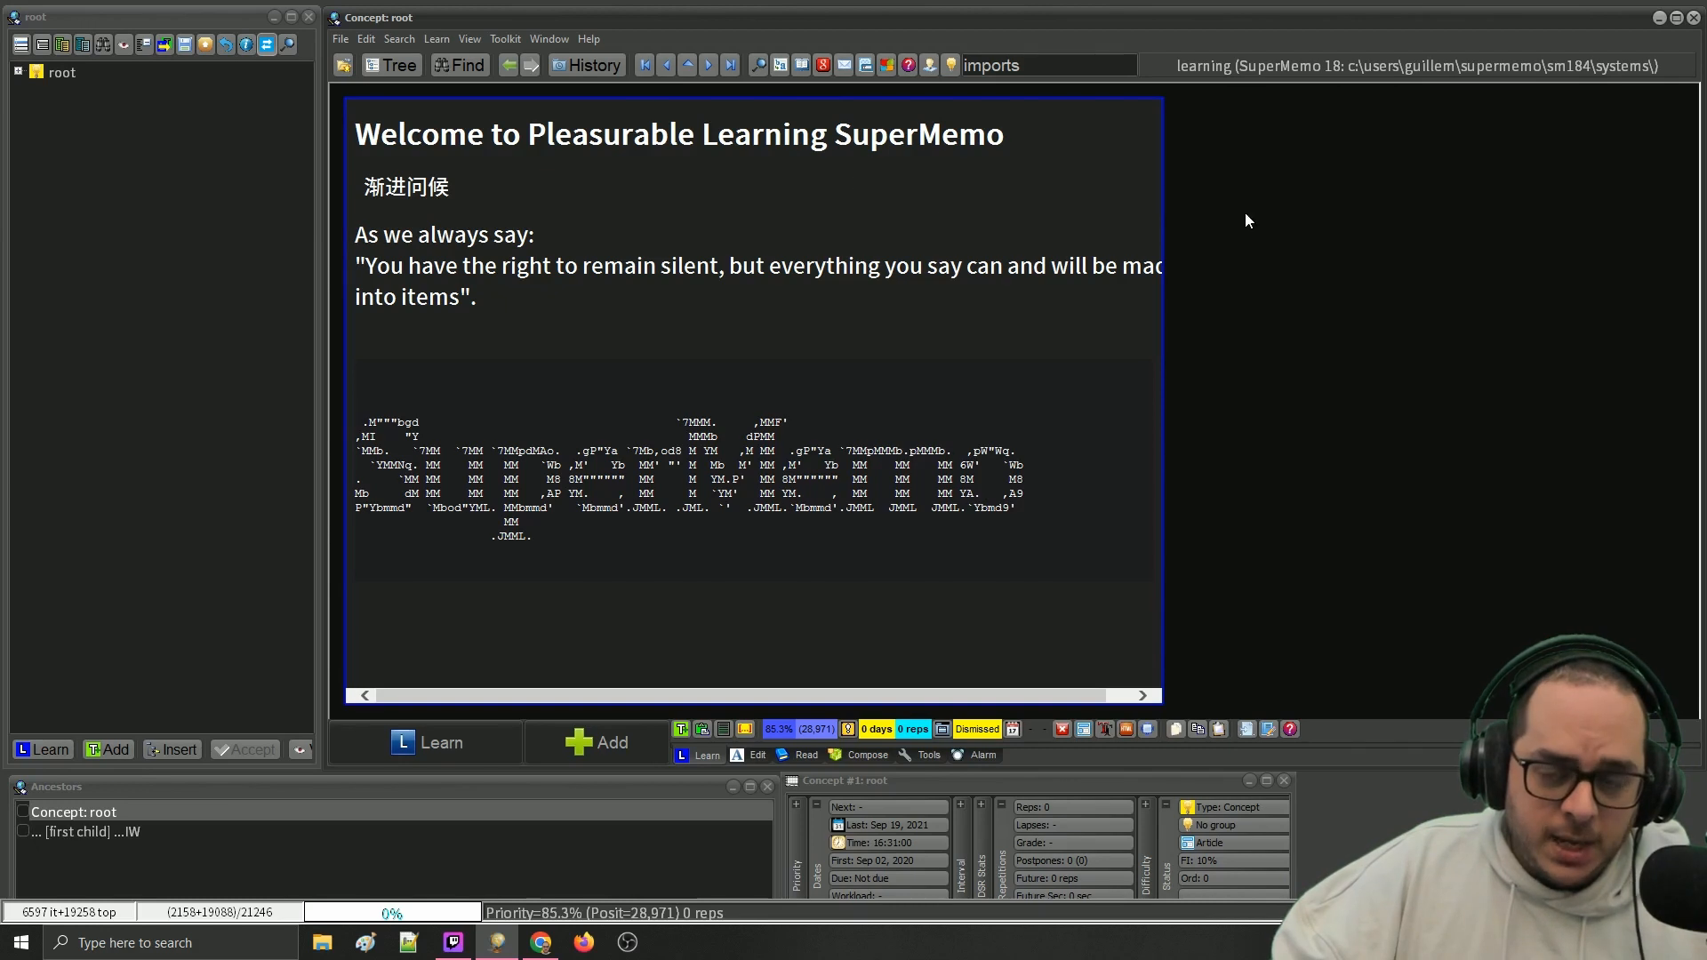
key(Escape)
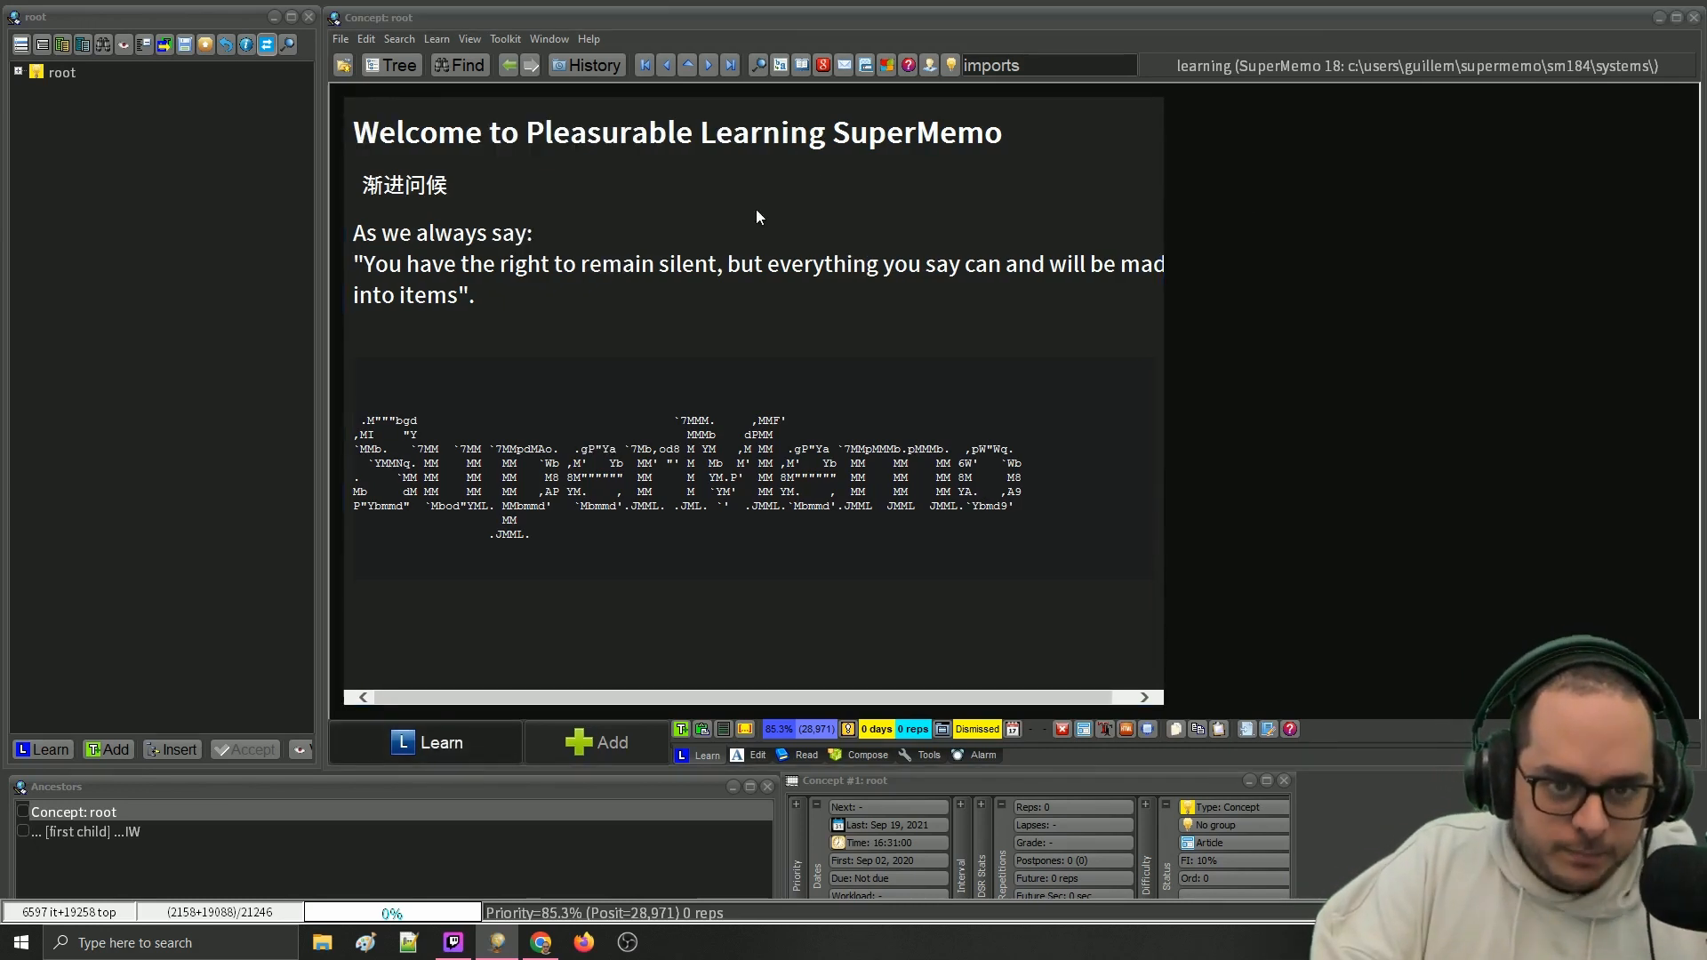
- Compare the root concept's component list with the template applied against the list in its source view
key(ctrl+alt+F12)
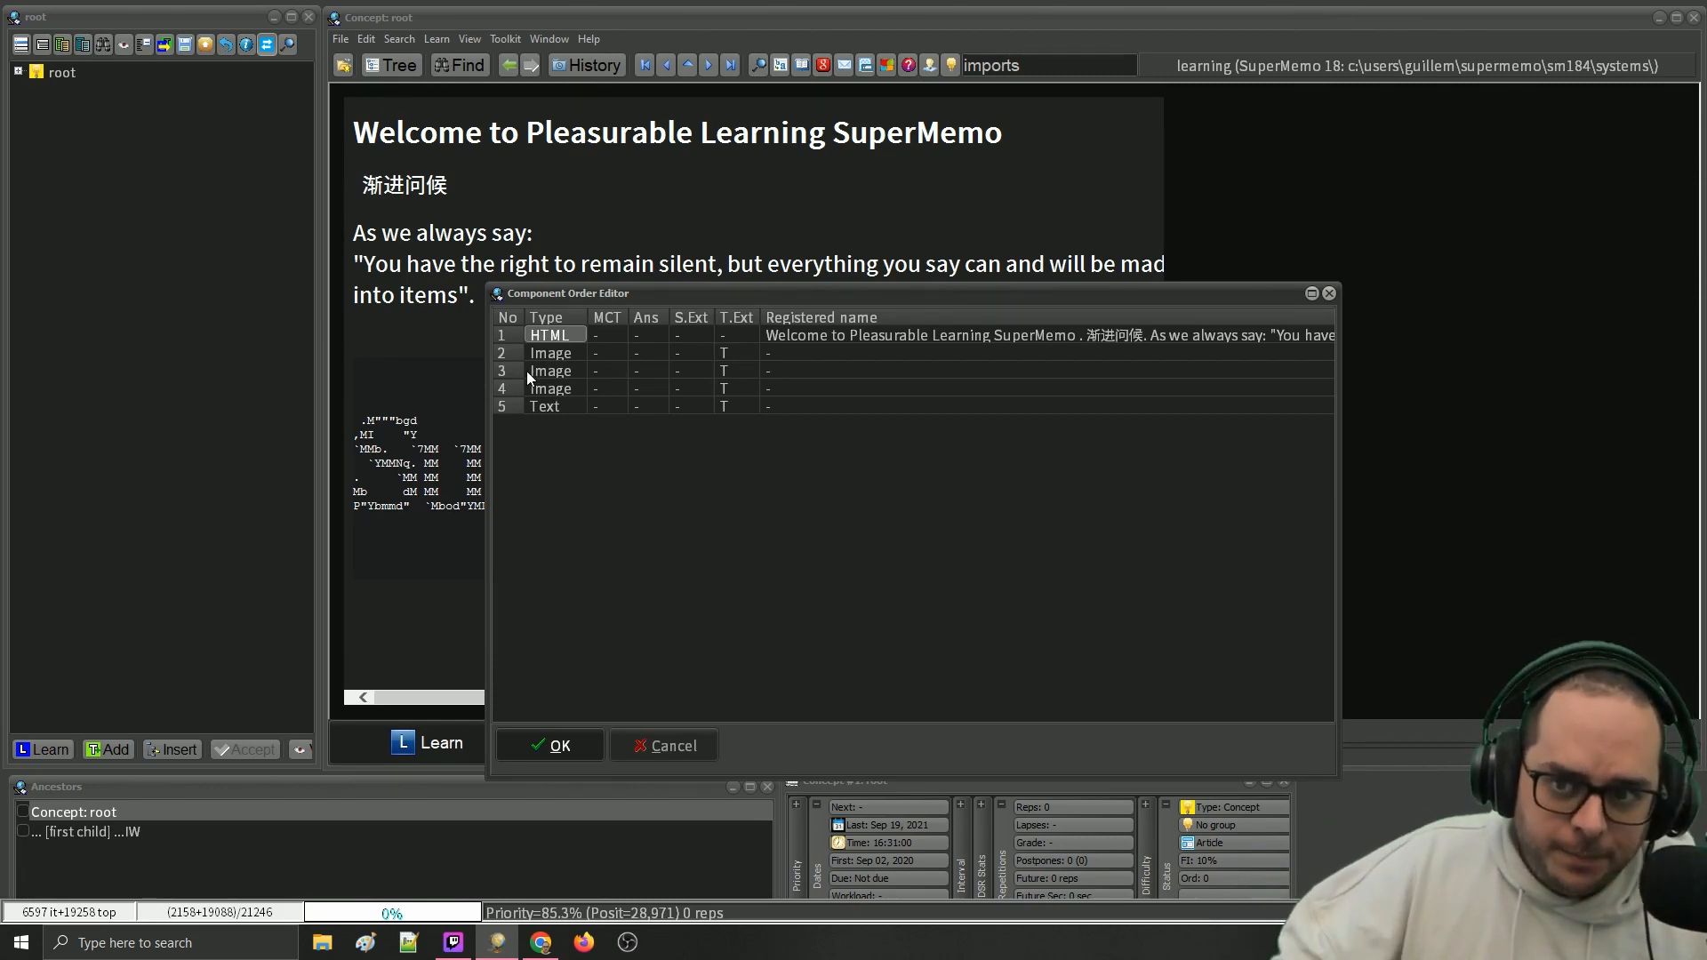
click(1328, 294)
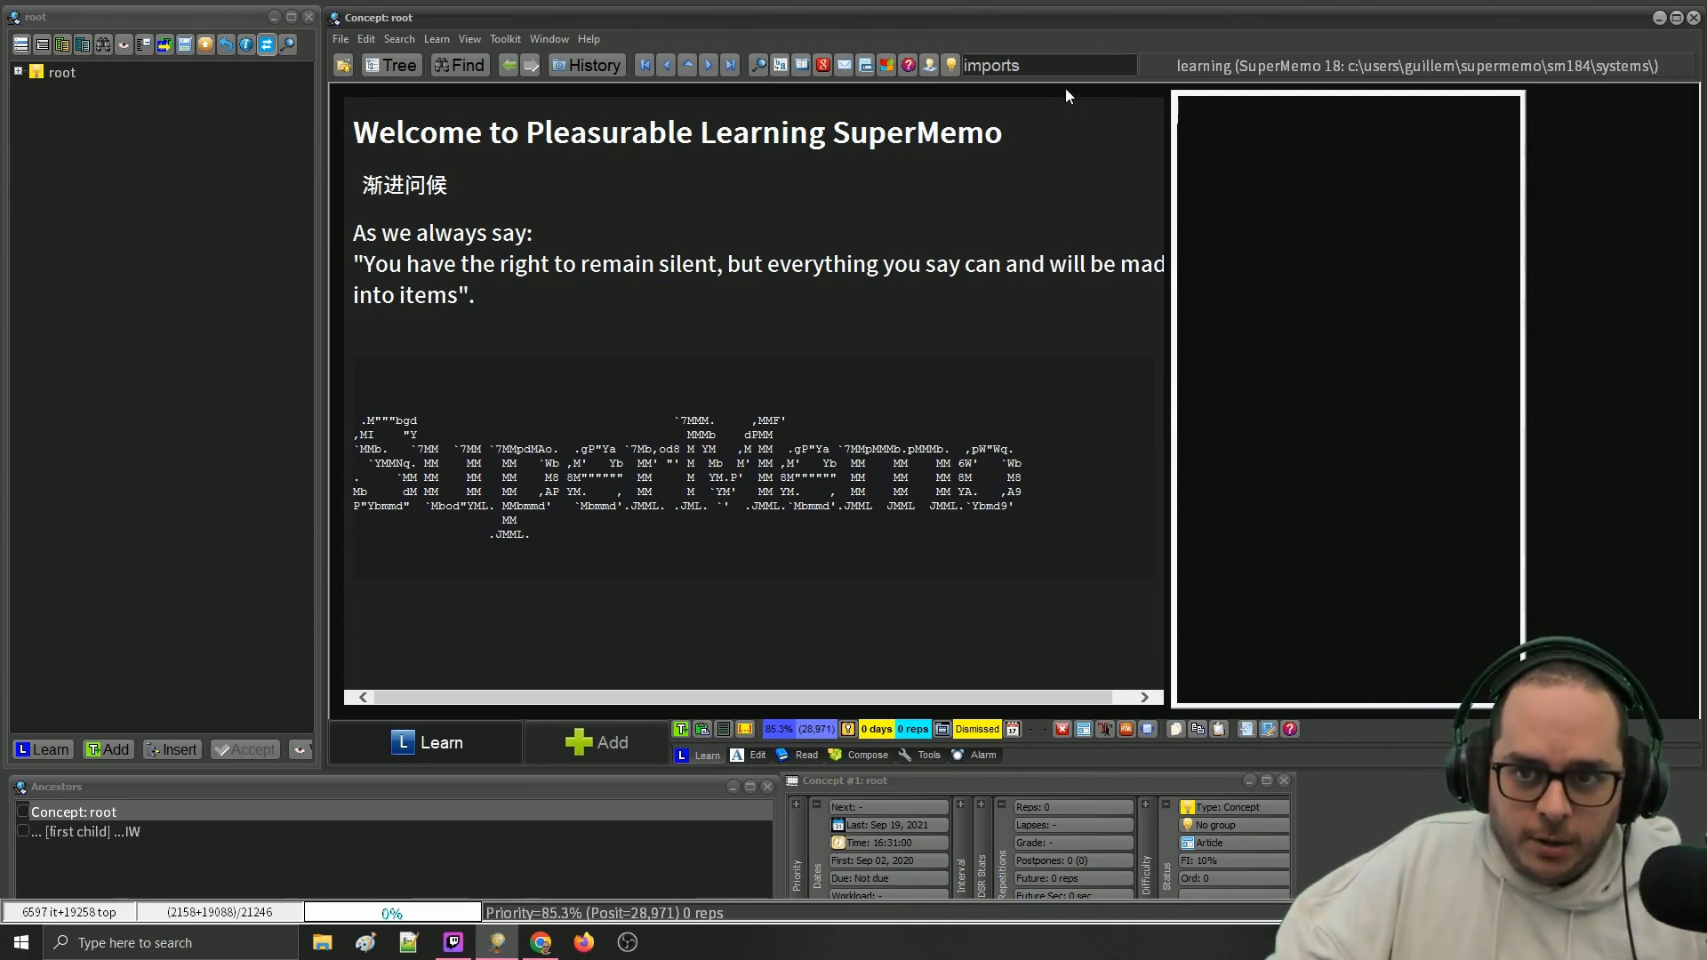
right_click(1088, 89)
mouse_move(1163, 201)
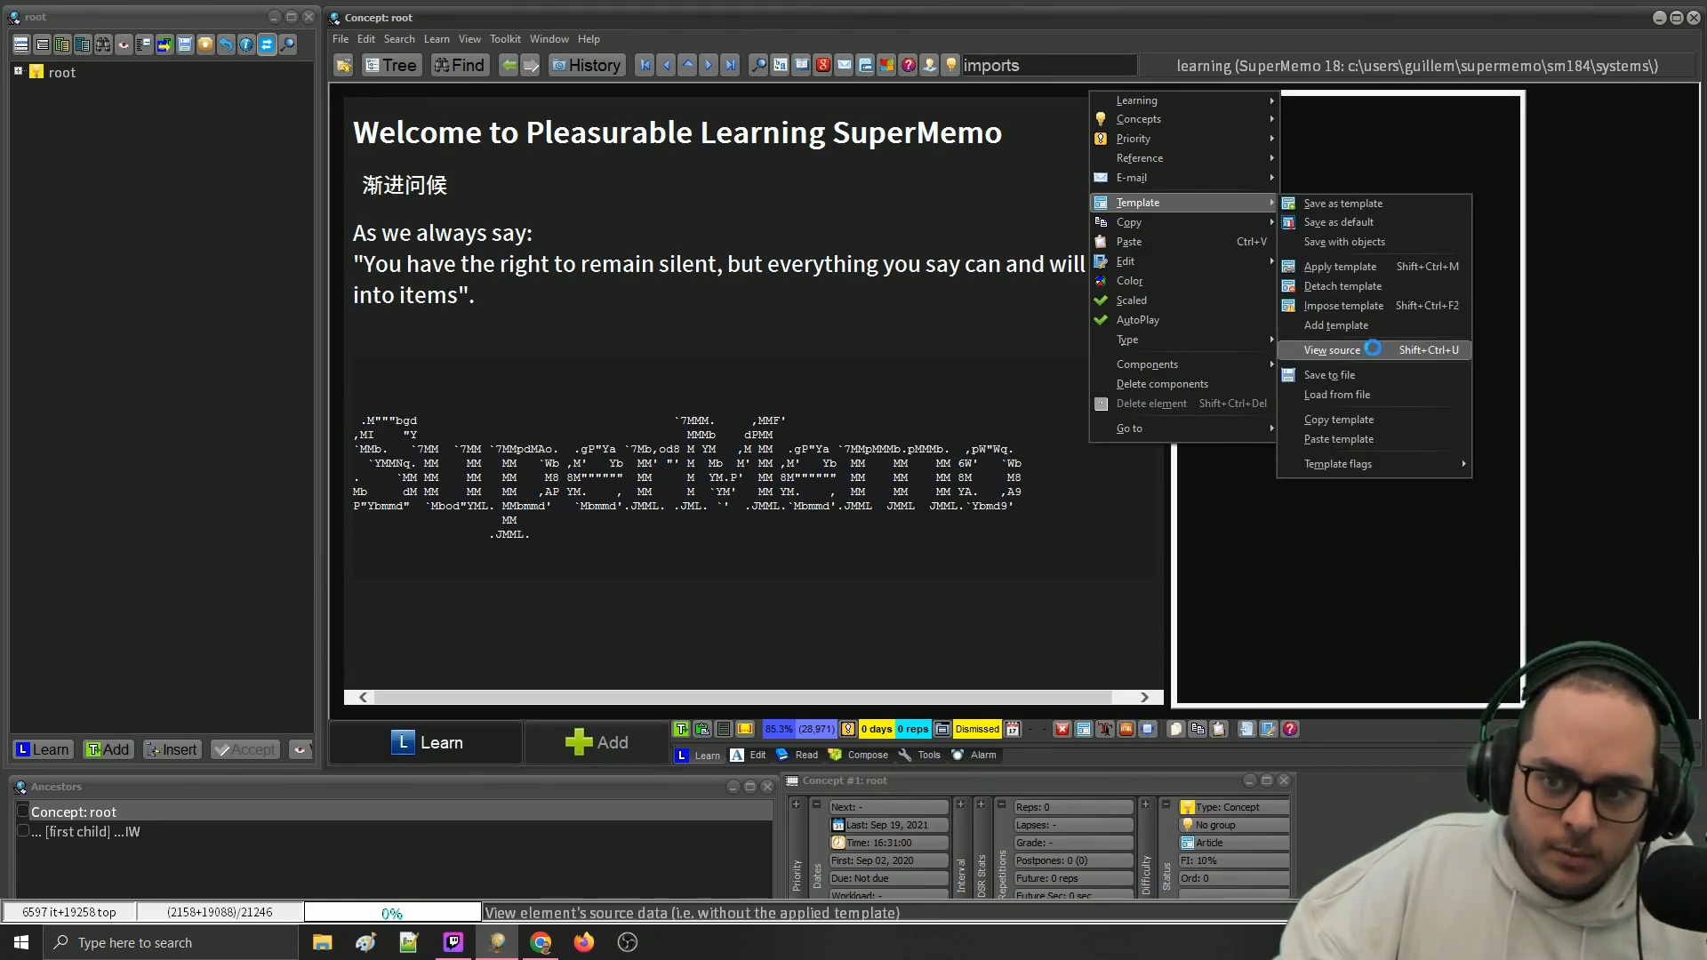
click(1373, 348)
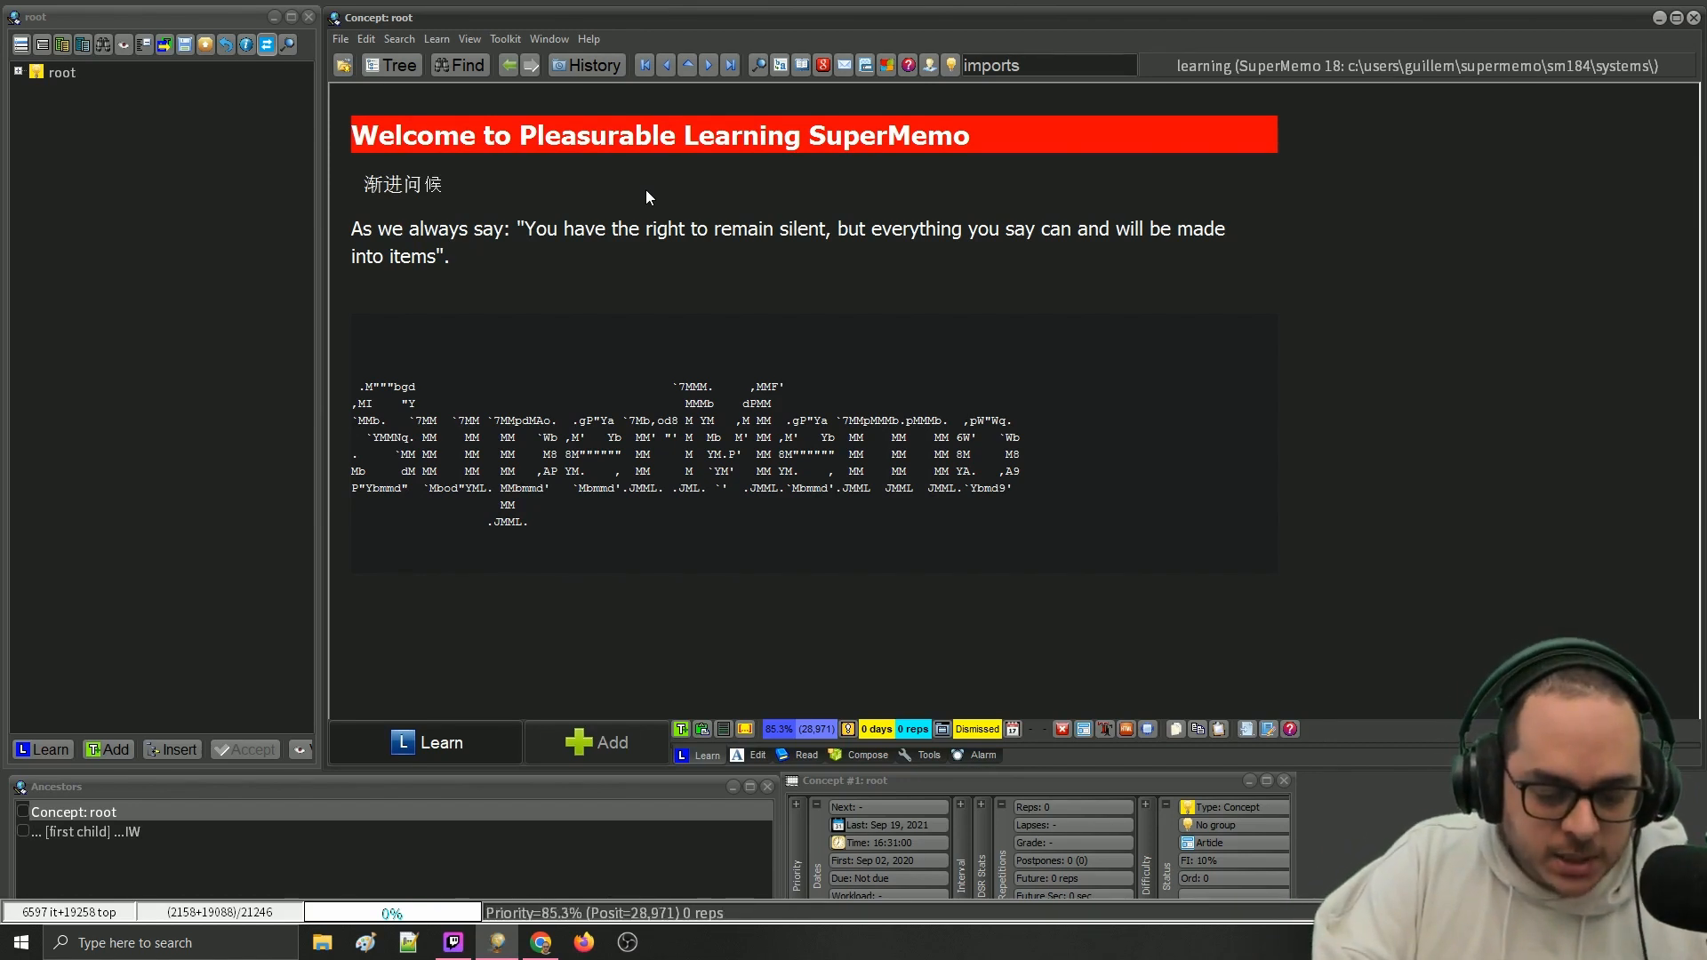
key(ctrl+shift+o)
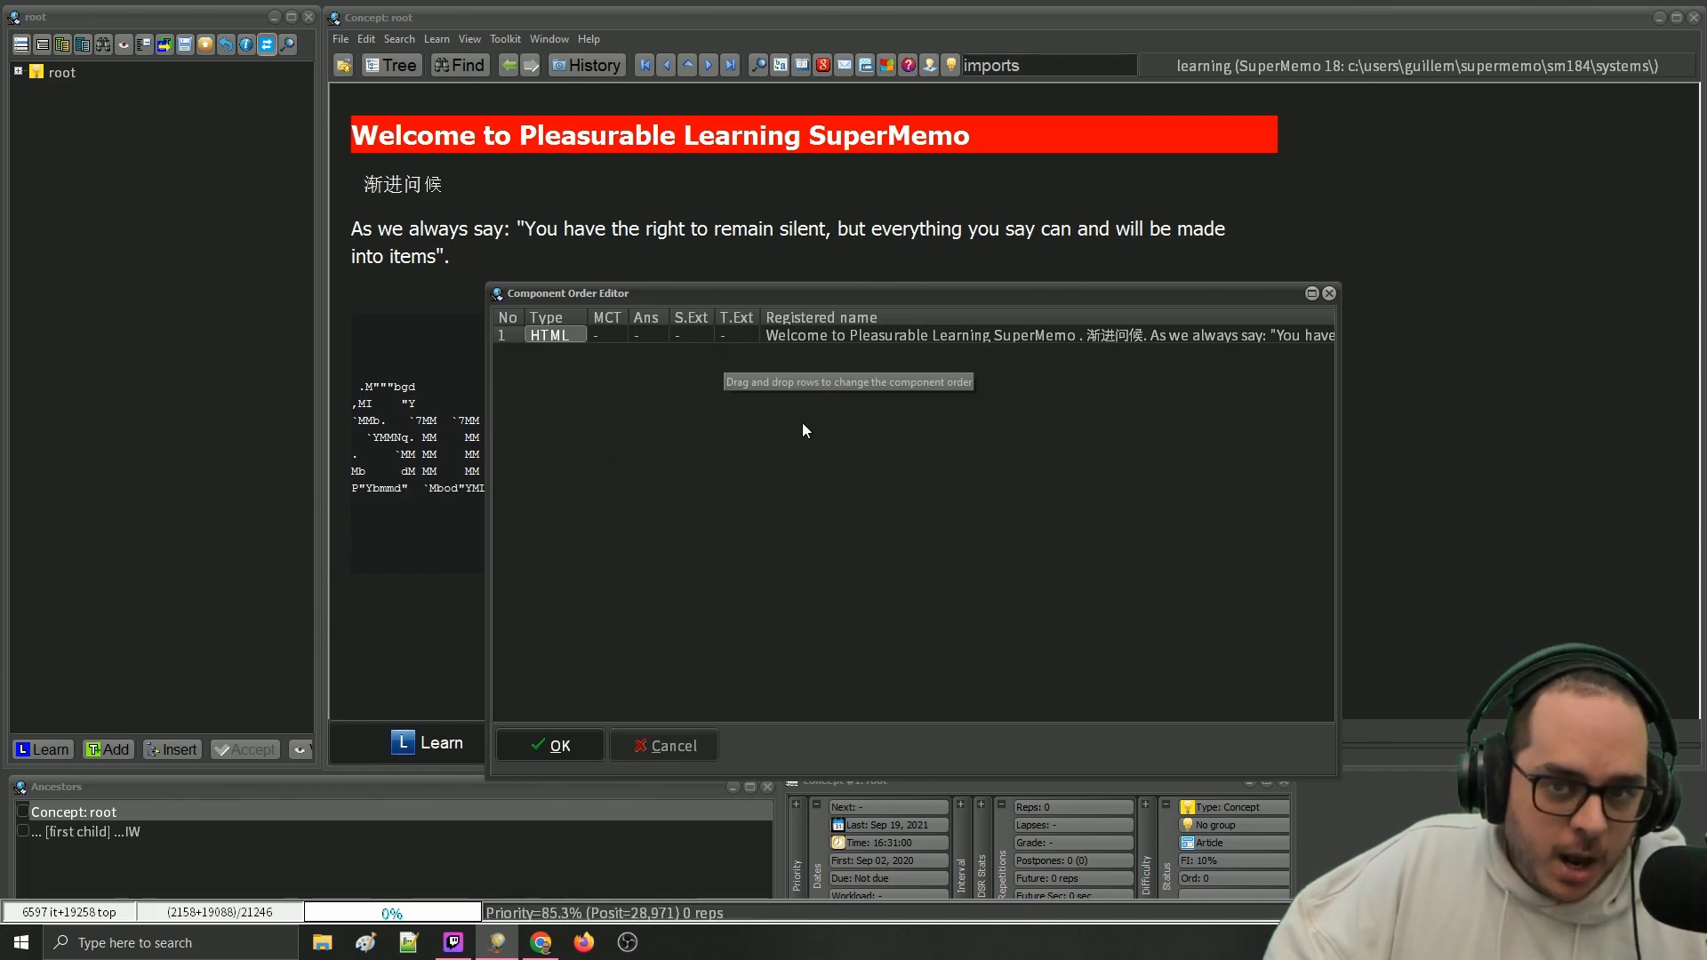
click(1328, 294)
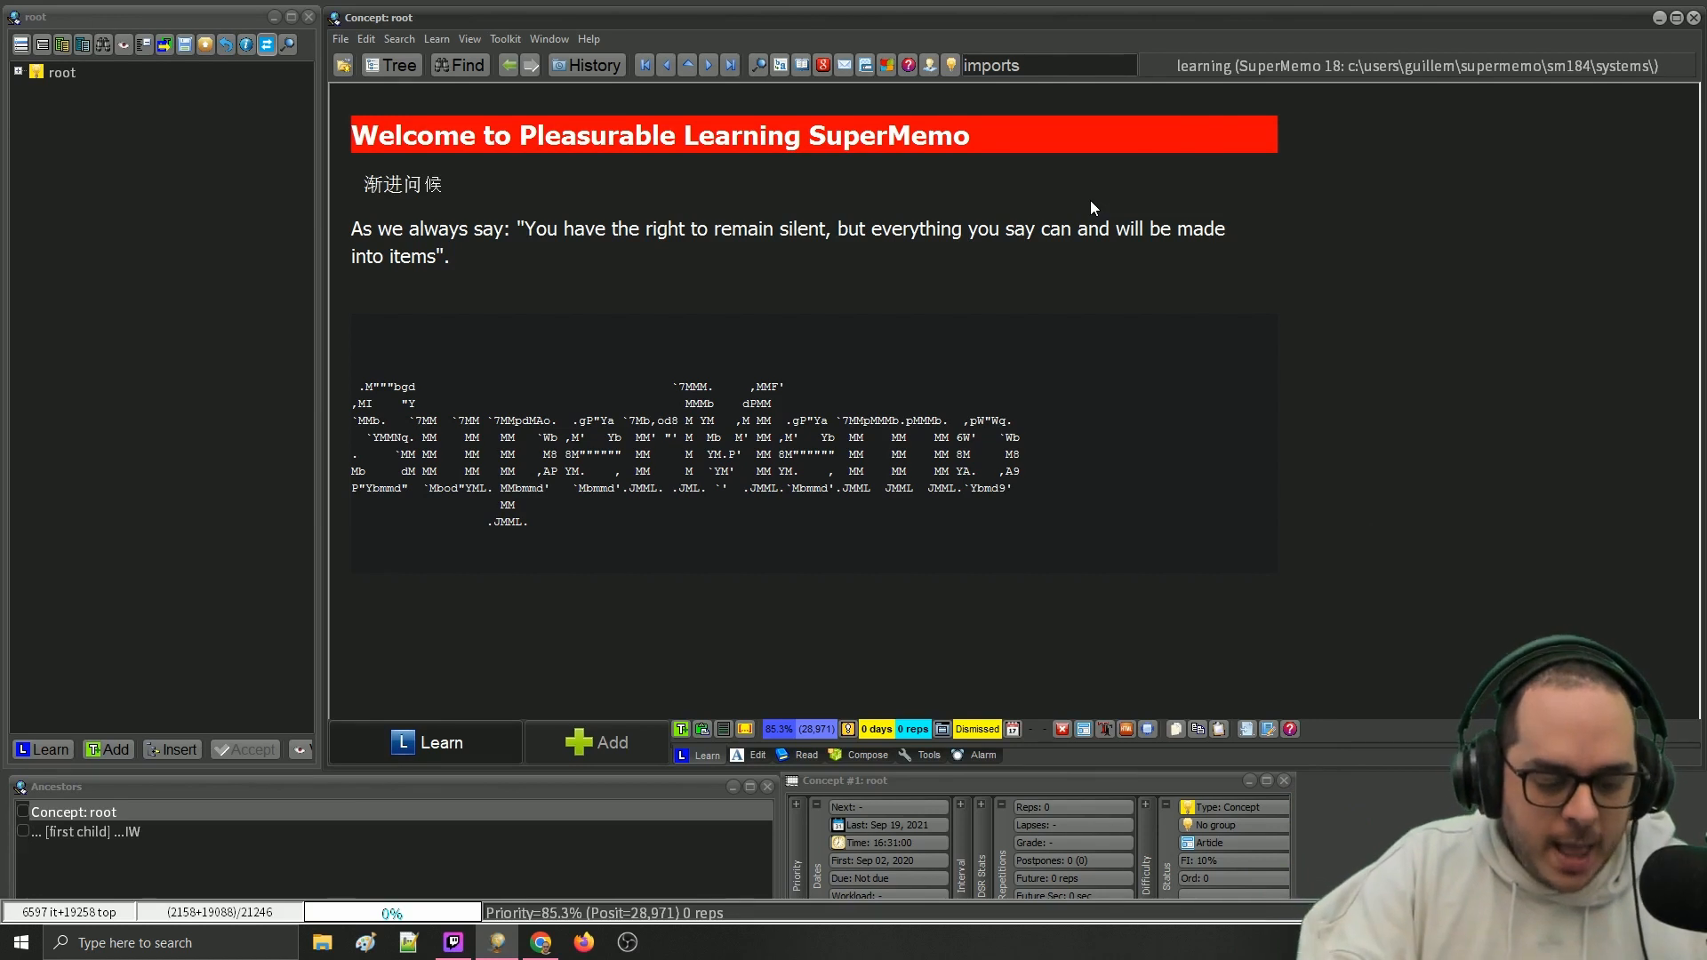
- Toggle the root concept between its templated and source views and recheck the source components
key(alt+Home)
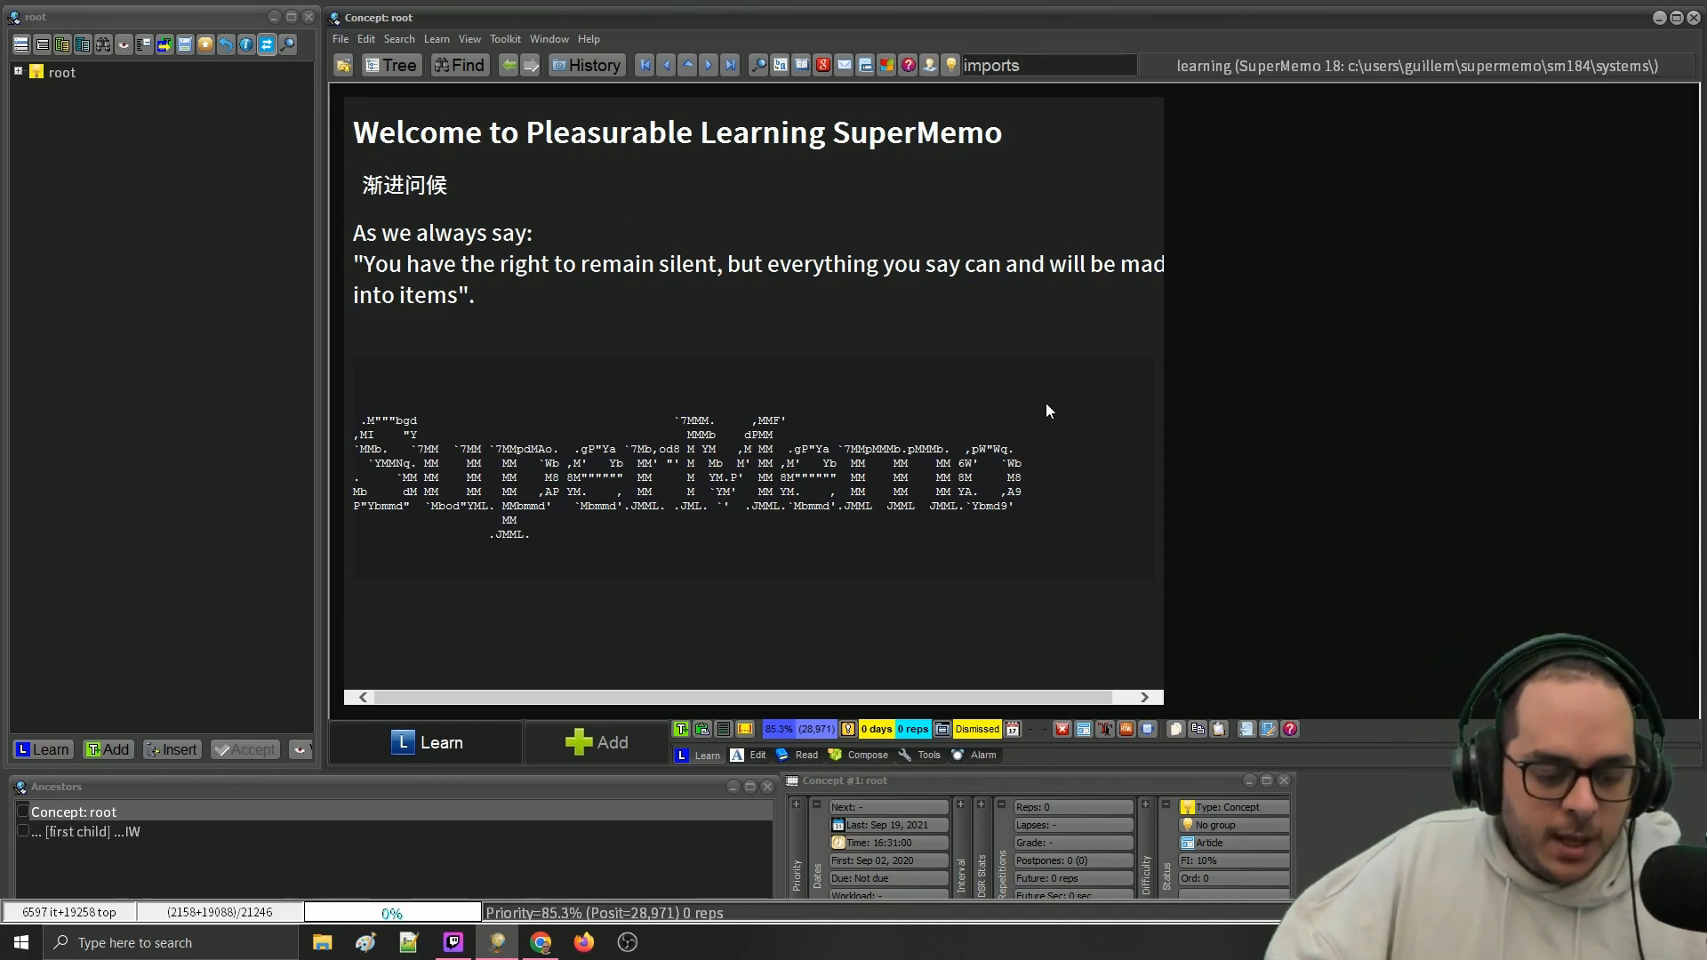
key(alt+o)
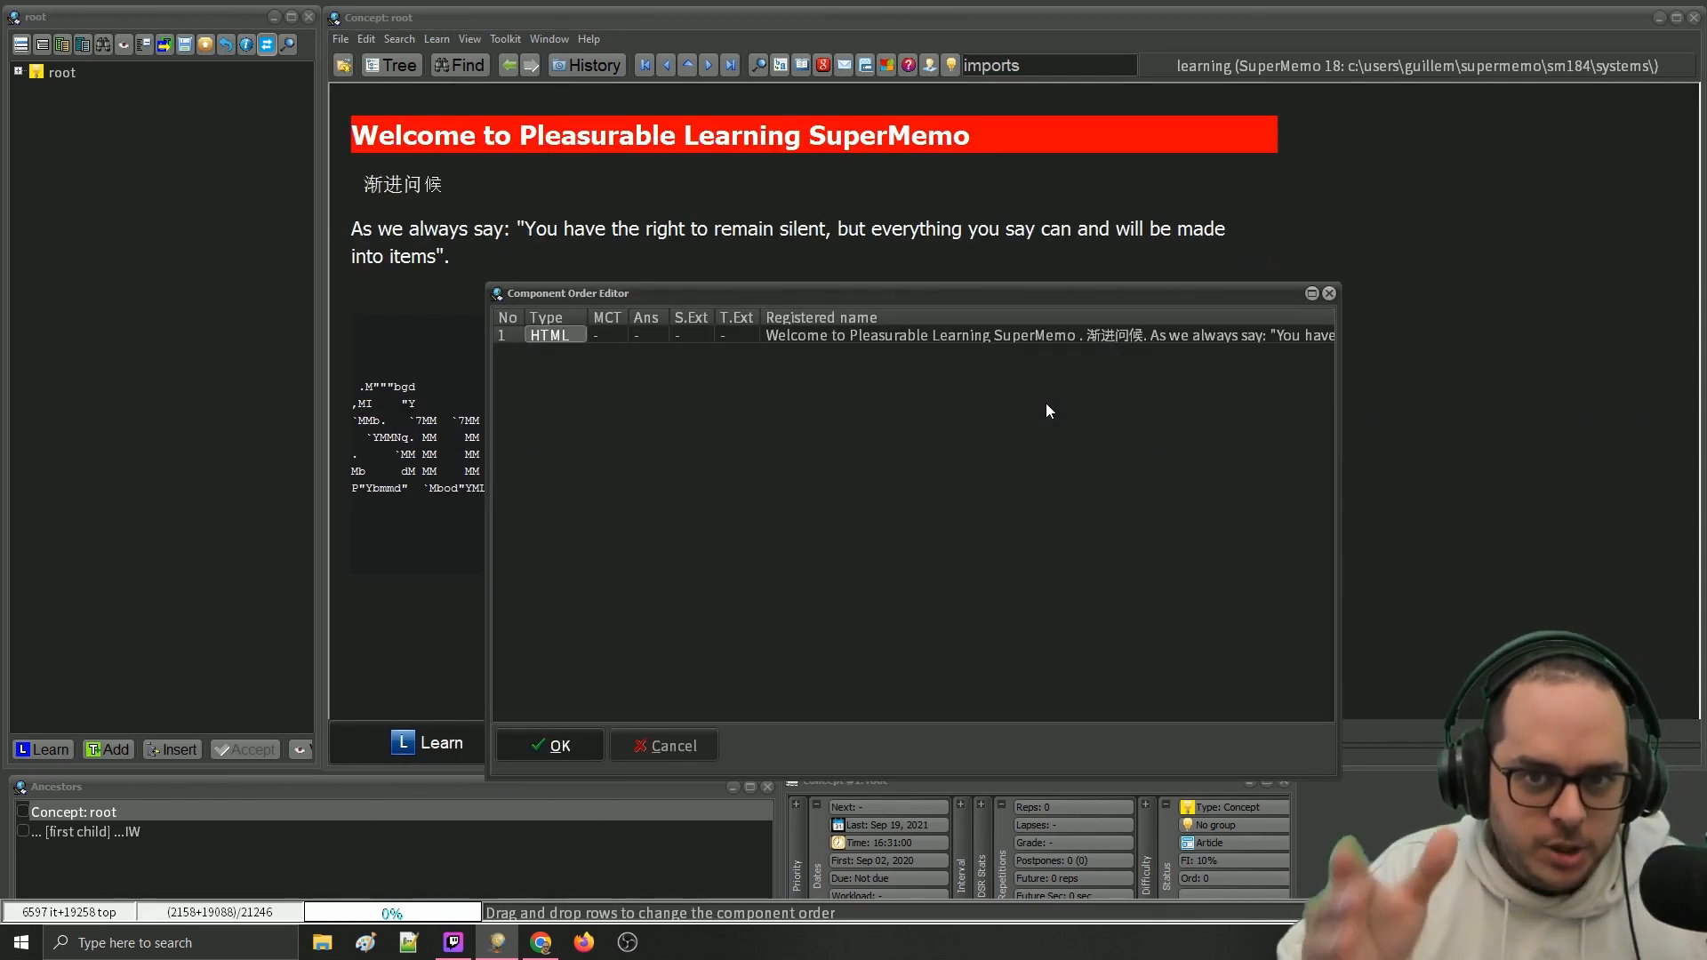
key(Escape)
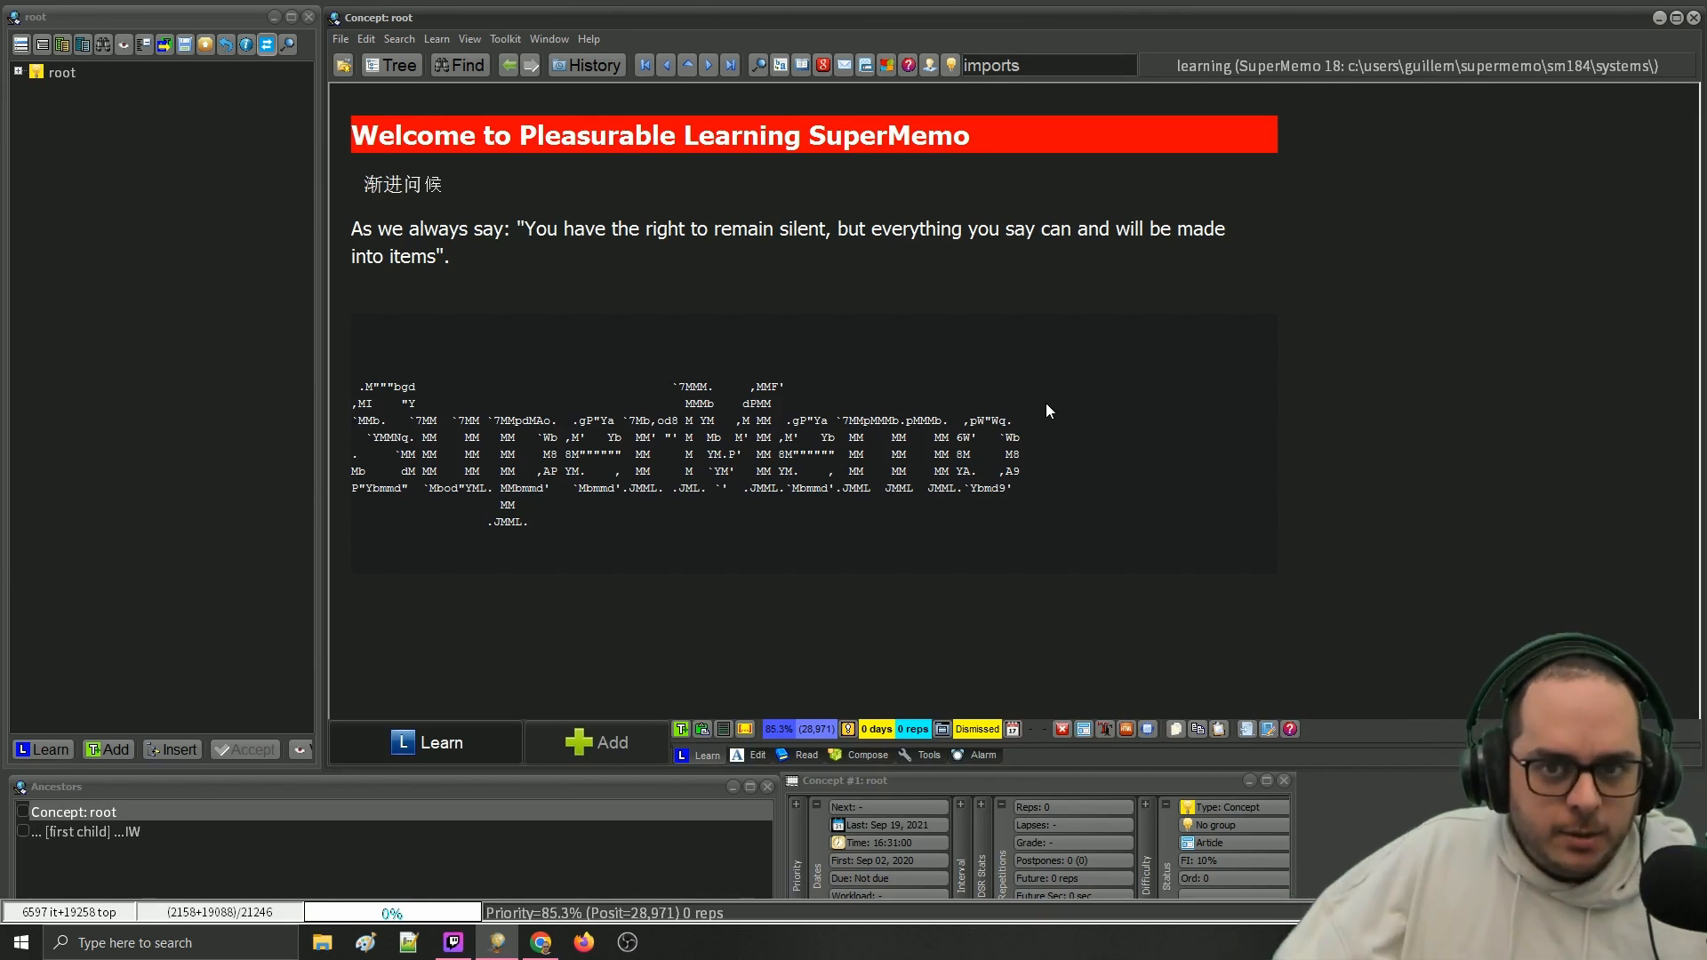
- Preview the Article Picture template in the Template Registry without browsing its elements, and examine its template commands and flags
click(400, 42)
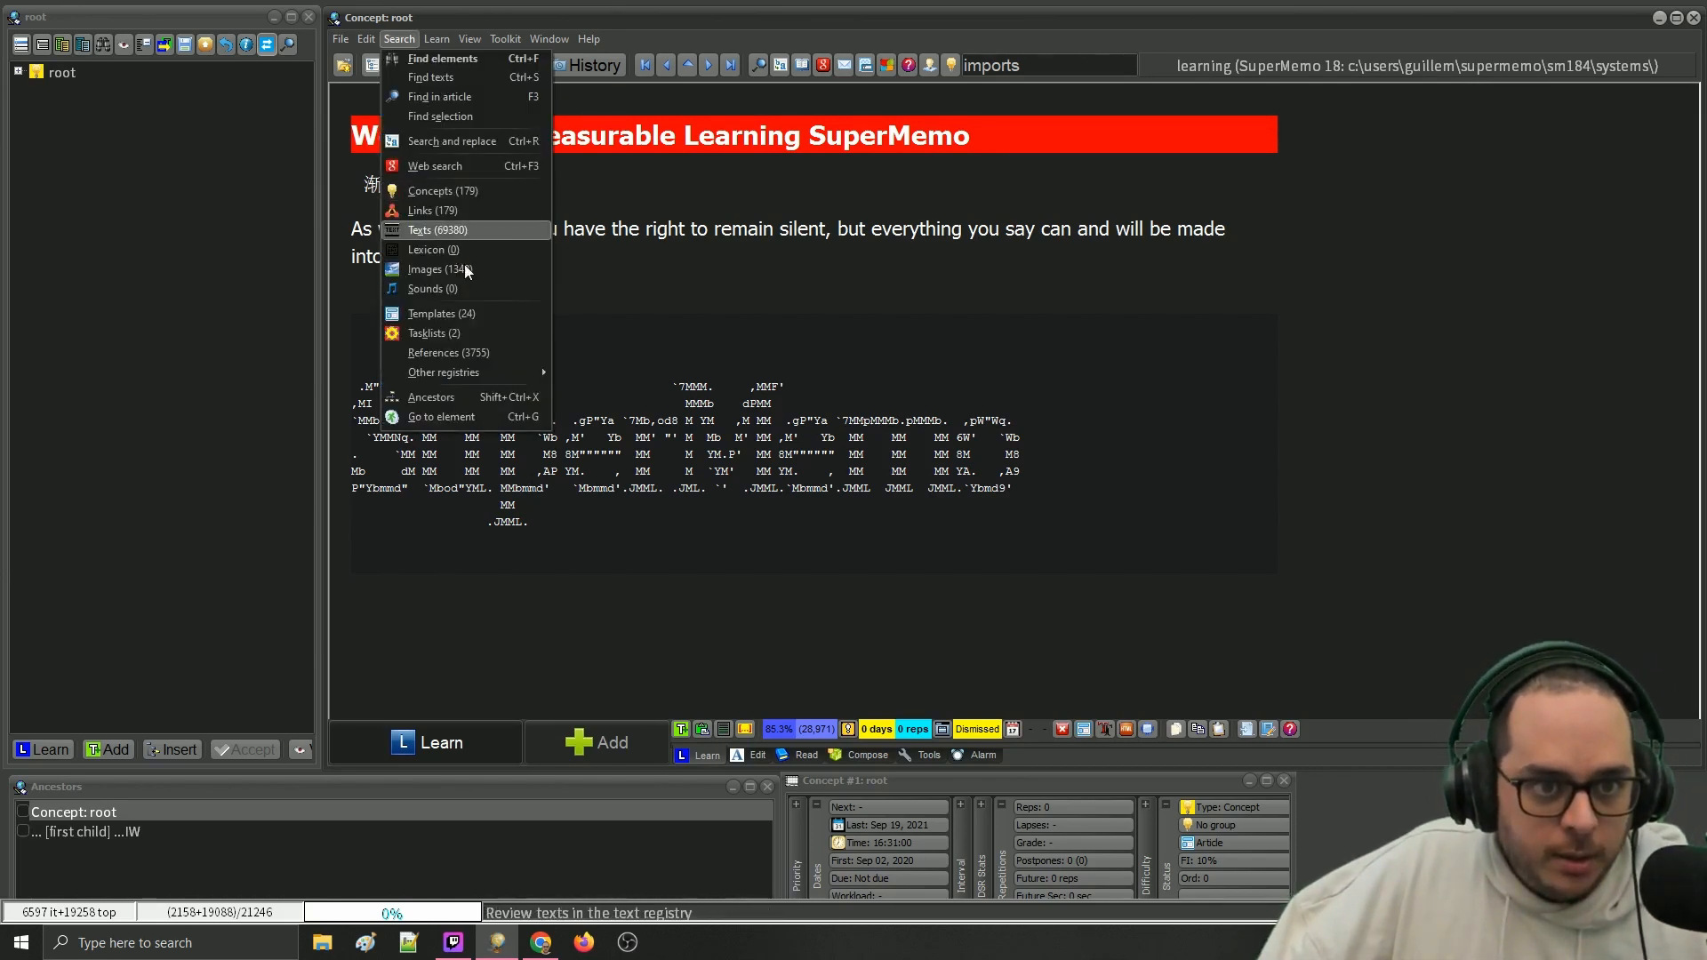
click(480, 313)
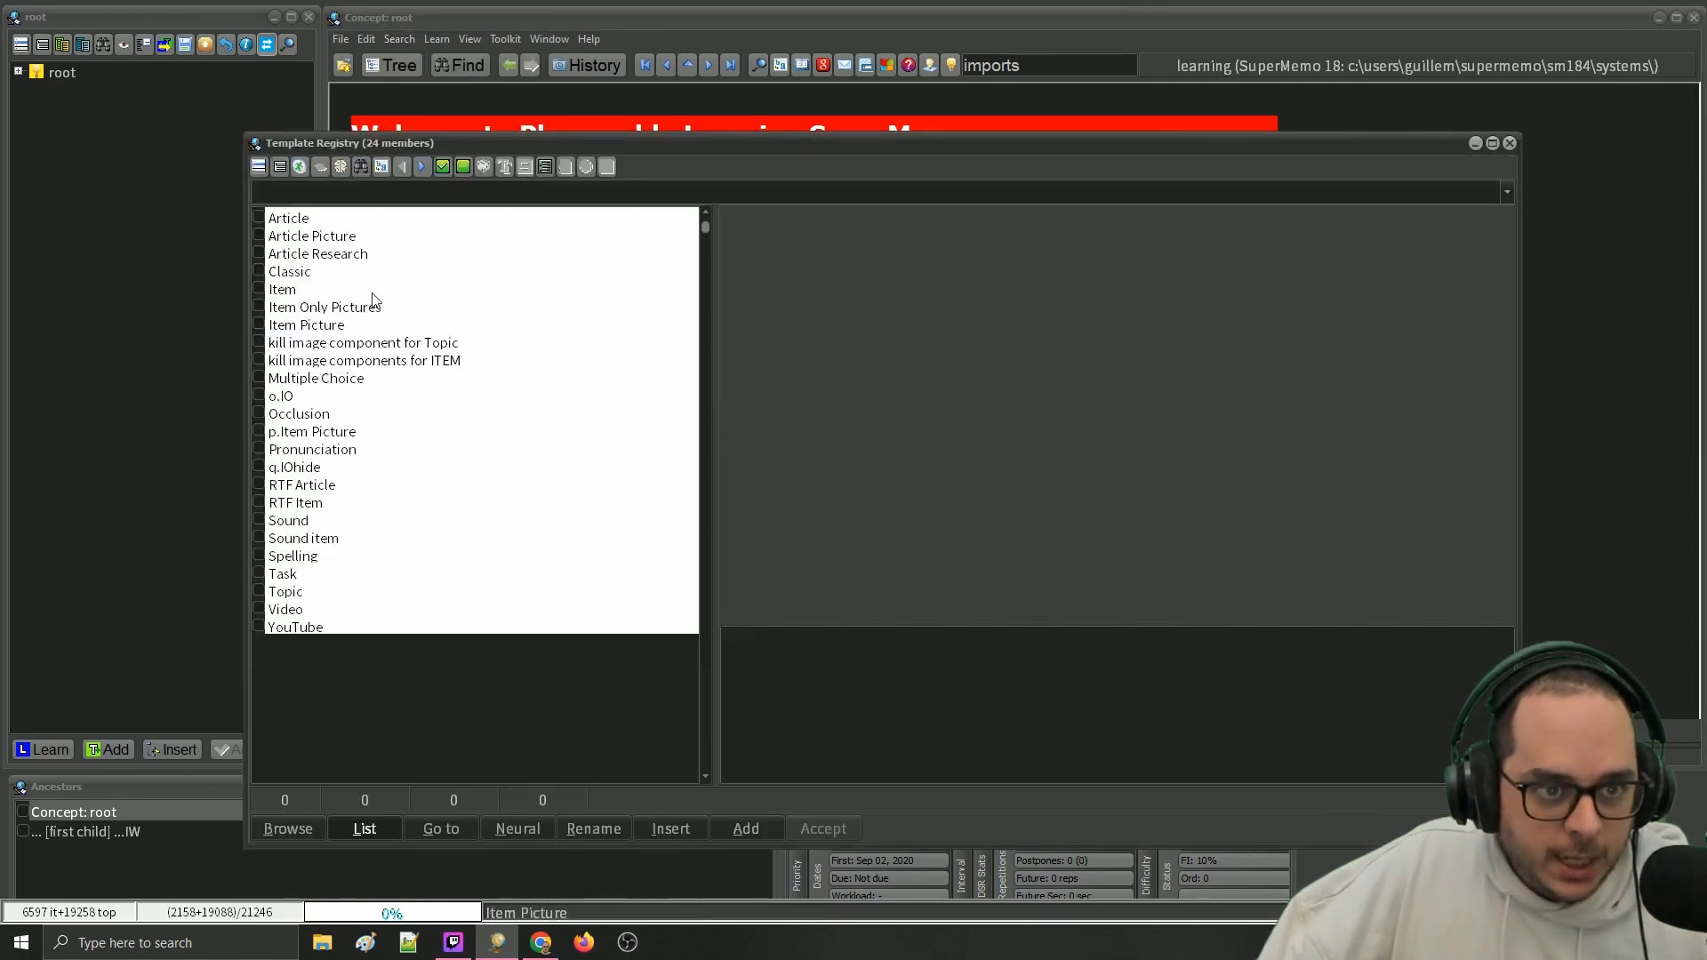
double_click(338, 238)
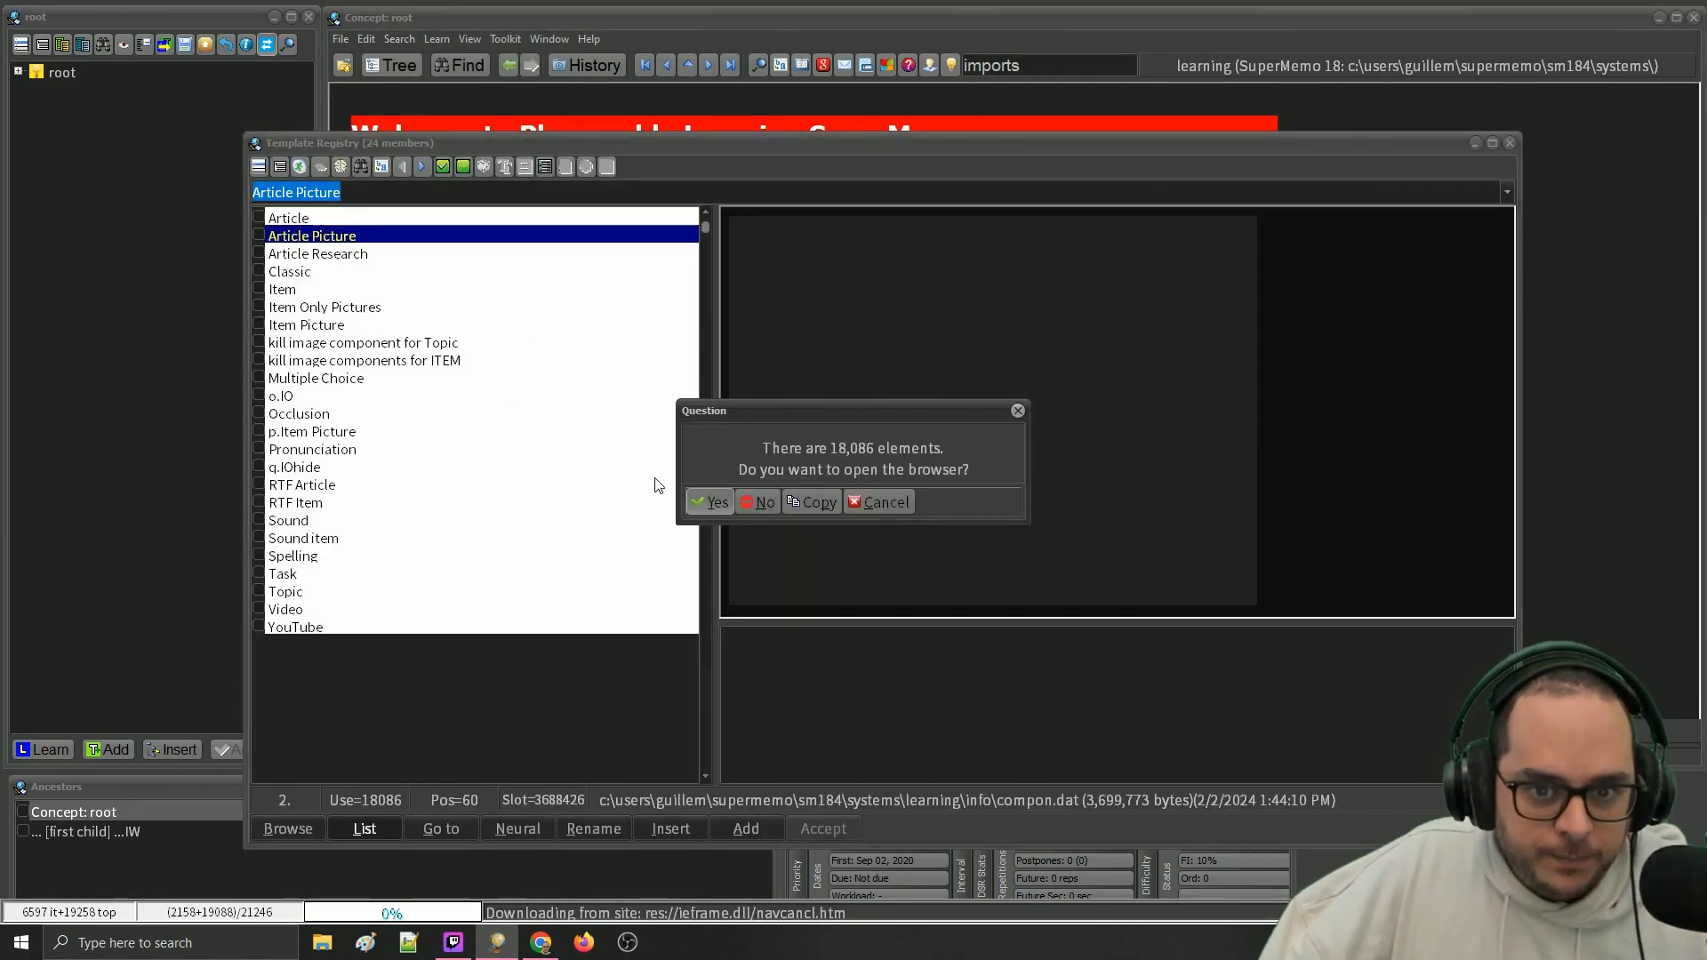
click(757, 502)
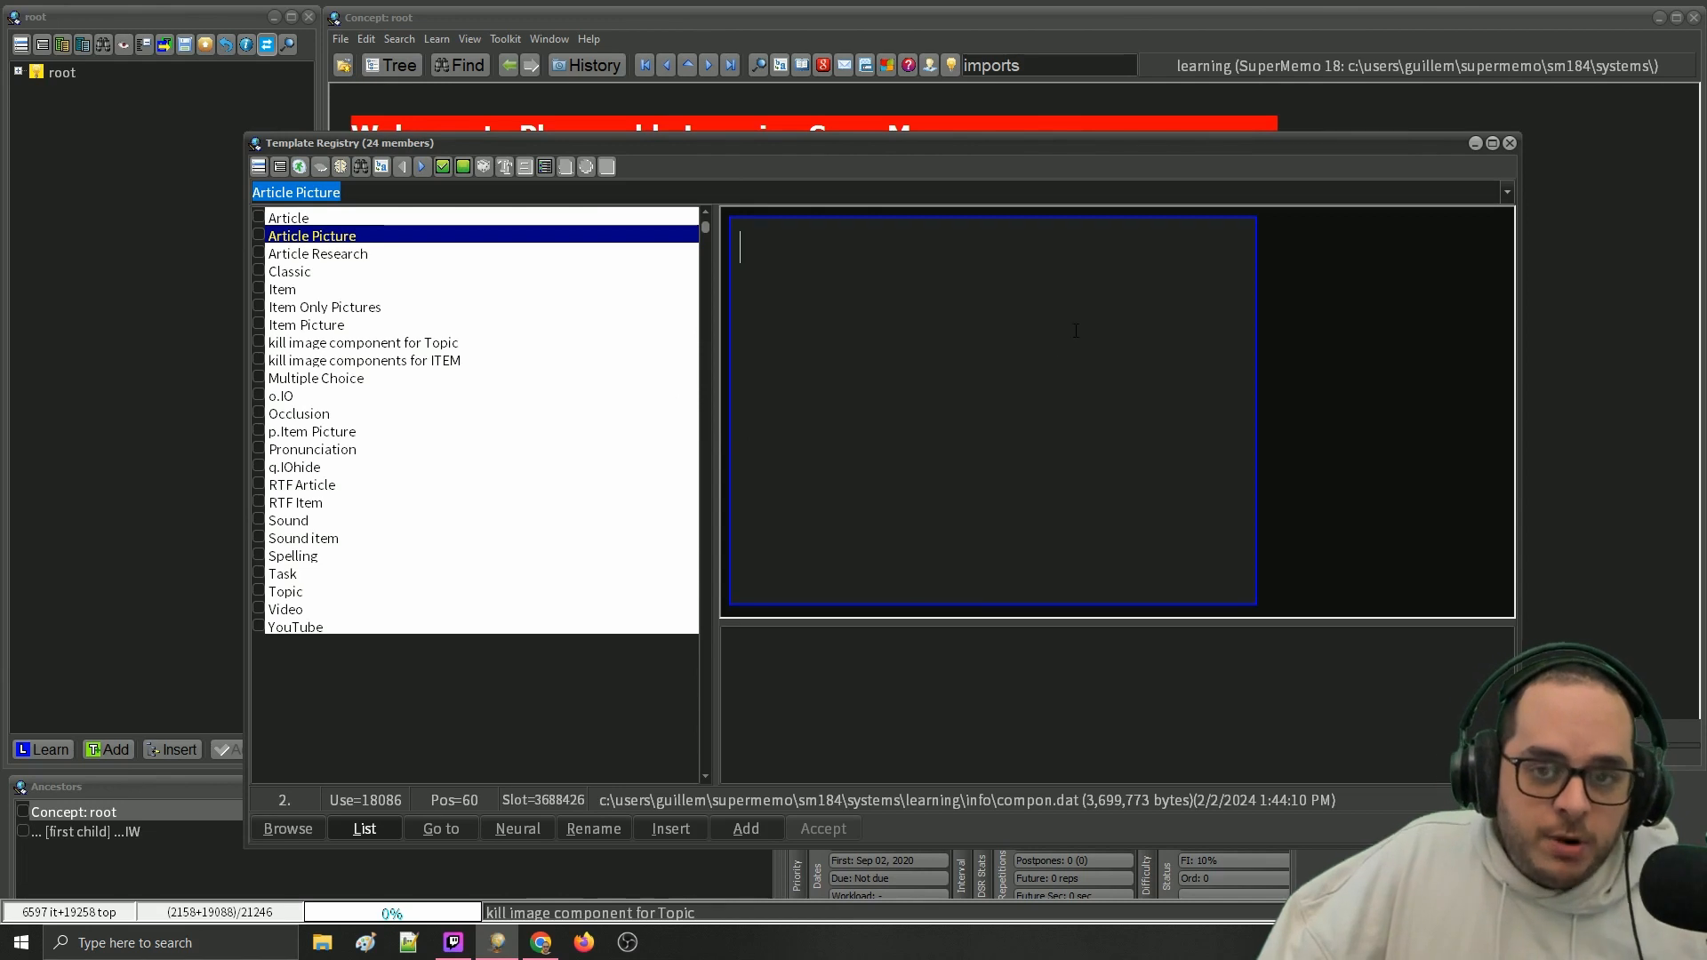
right_click(1072, 212)
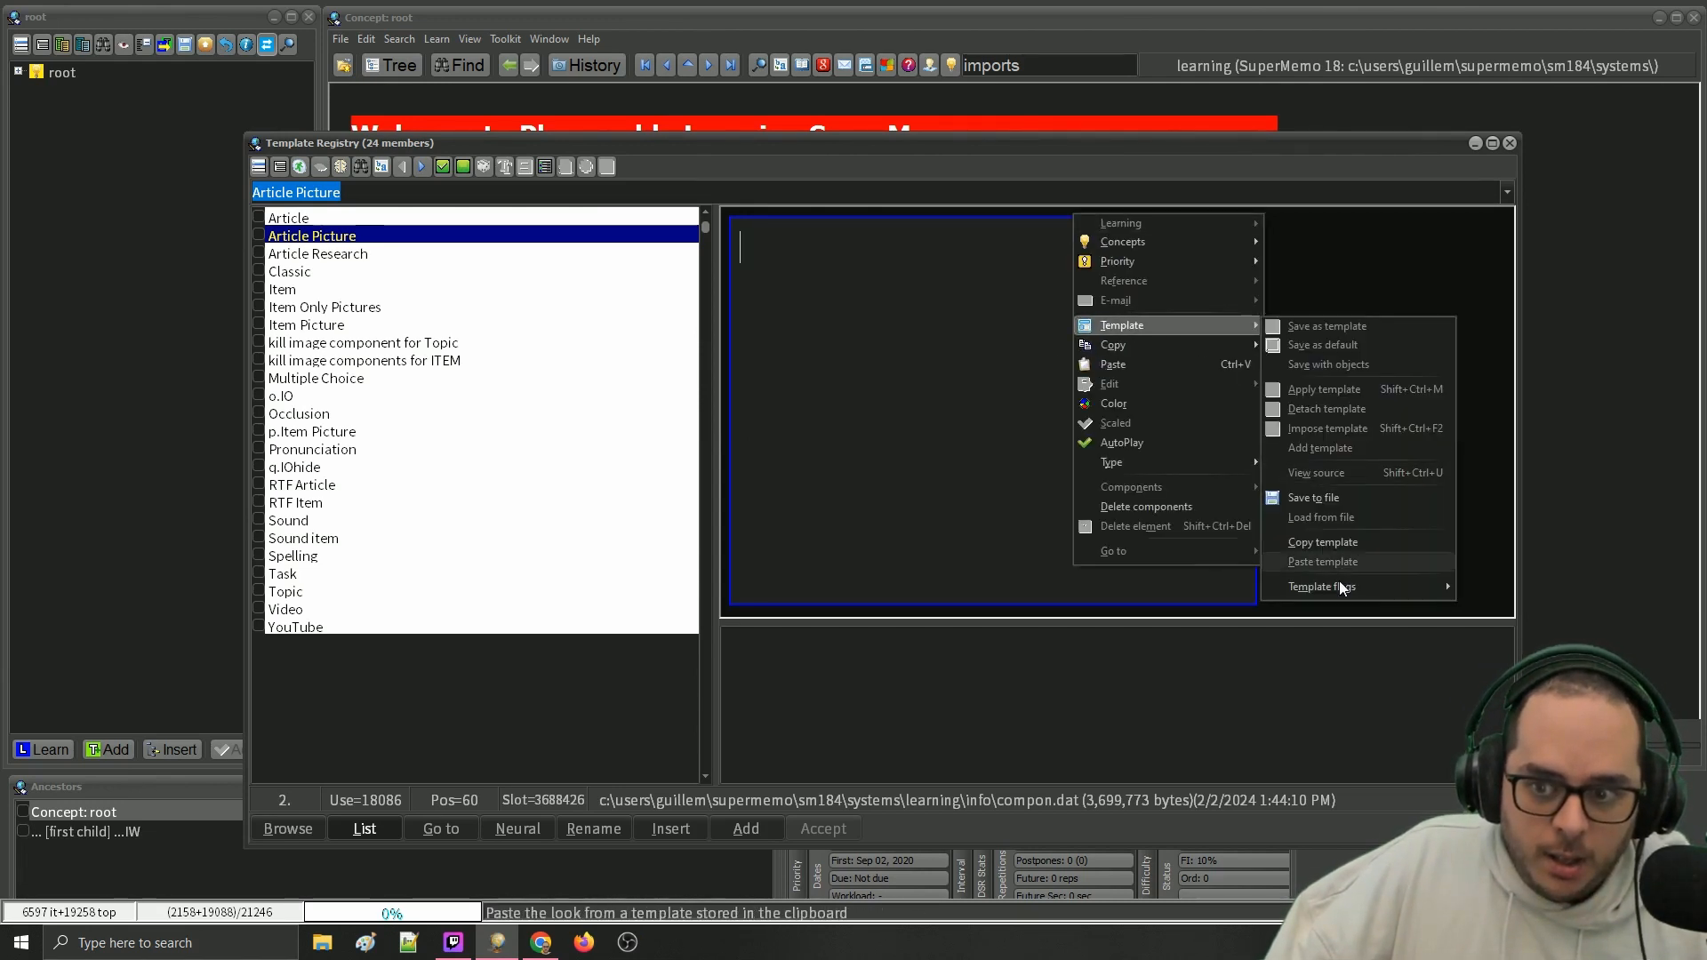
mouse_move(1339, 586)
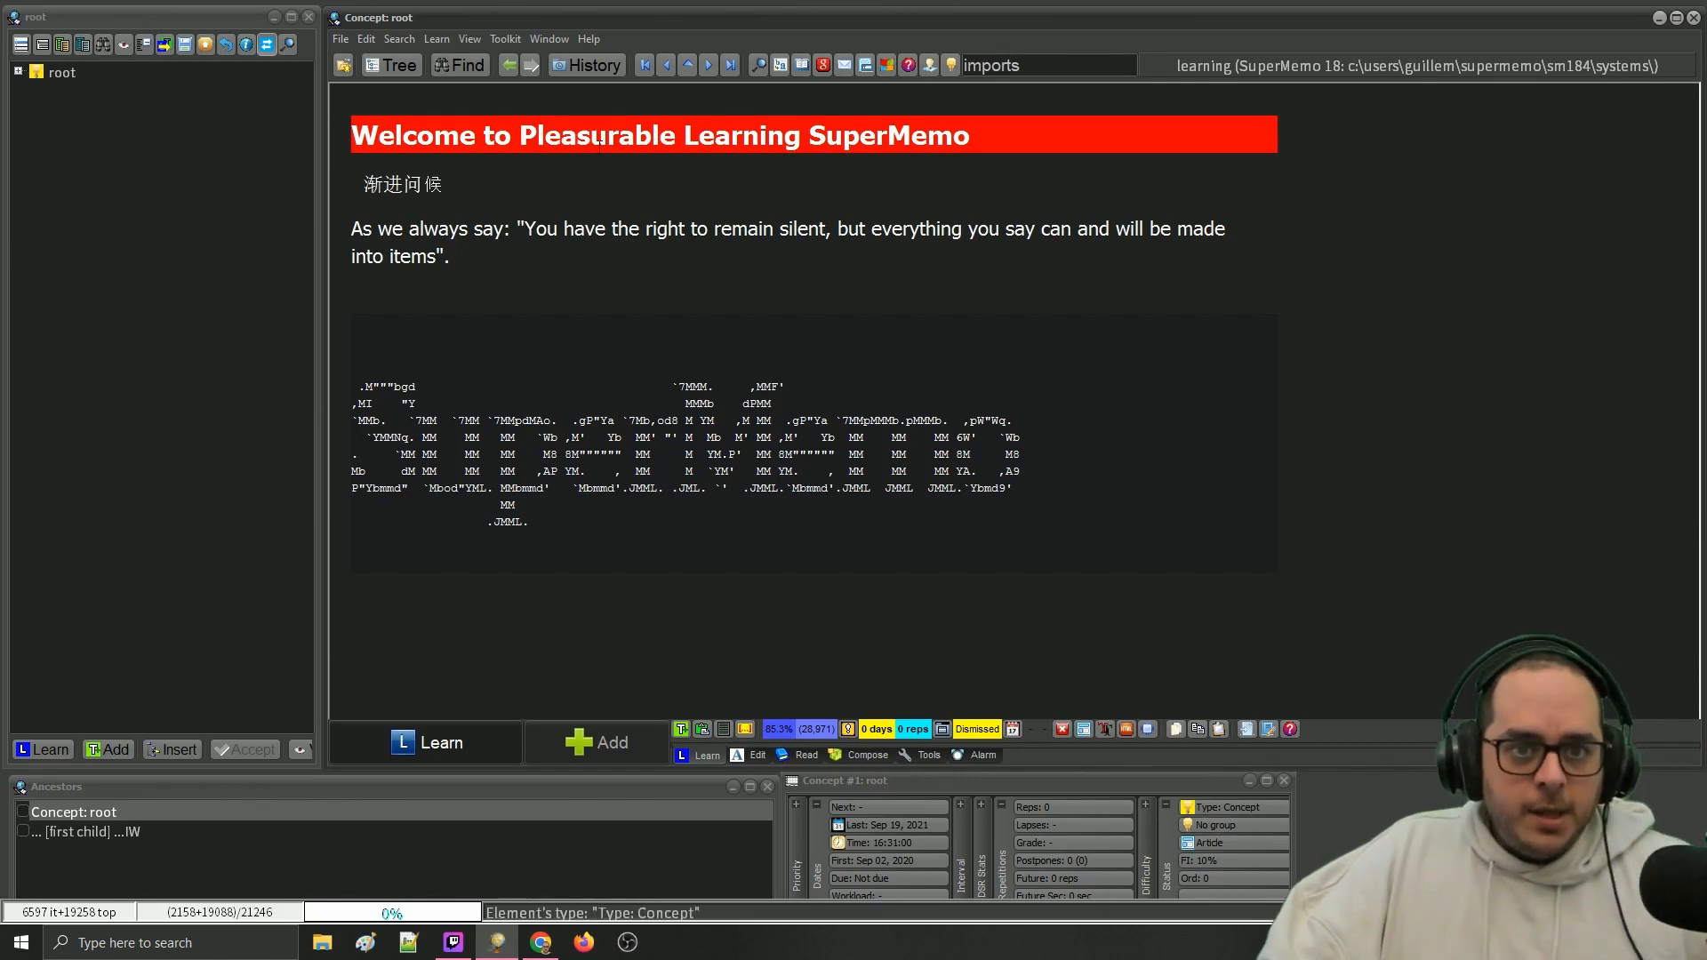
- Detach the template from the root concept to restore the element's original look
right_click(565, 94)
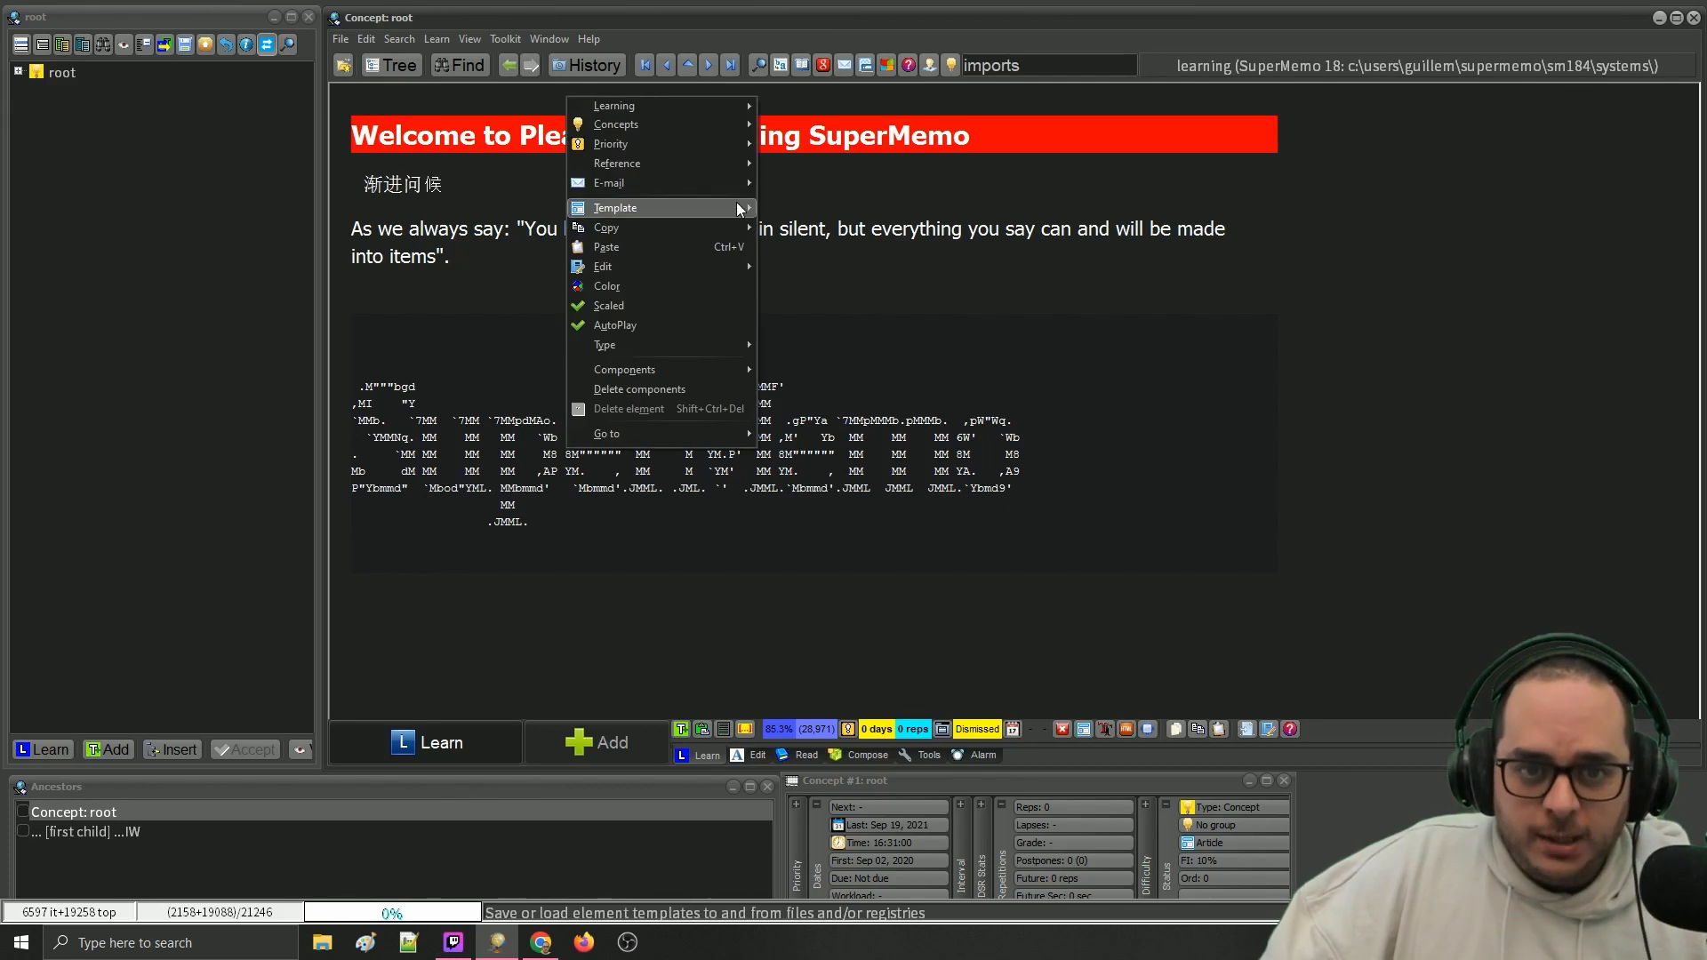
mouse_move(623, 208)
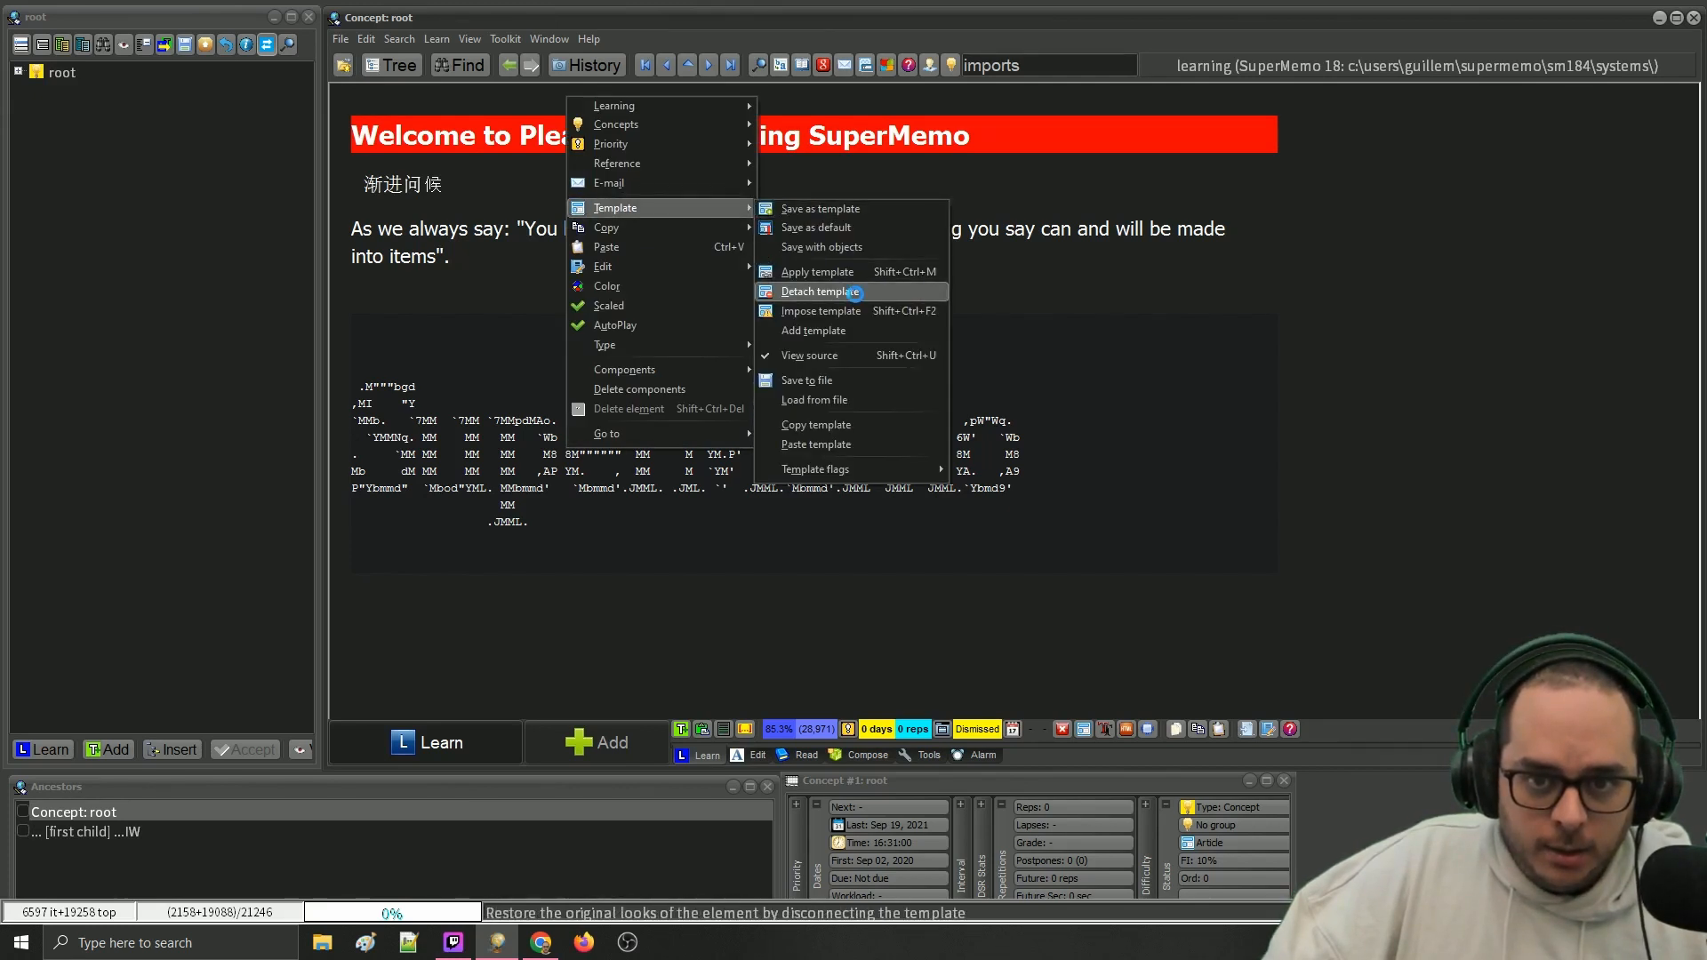
click(855, 295)
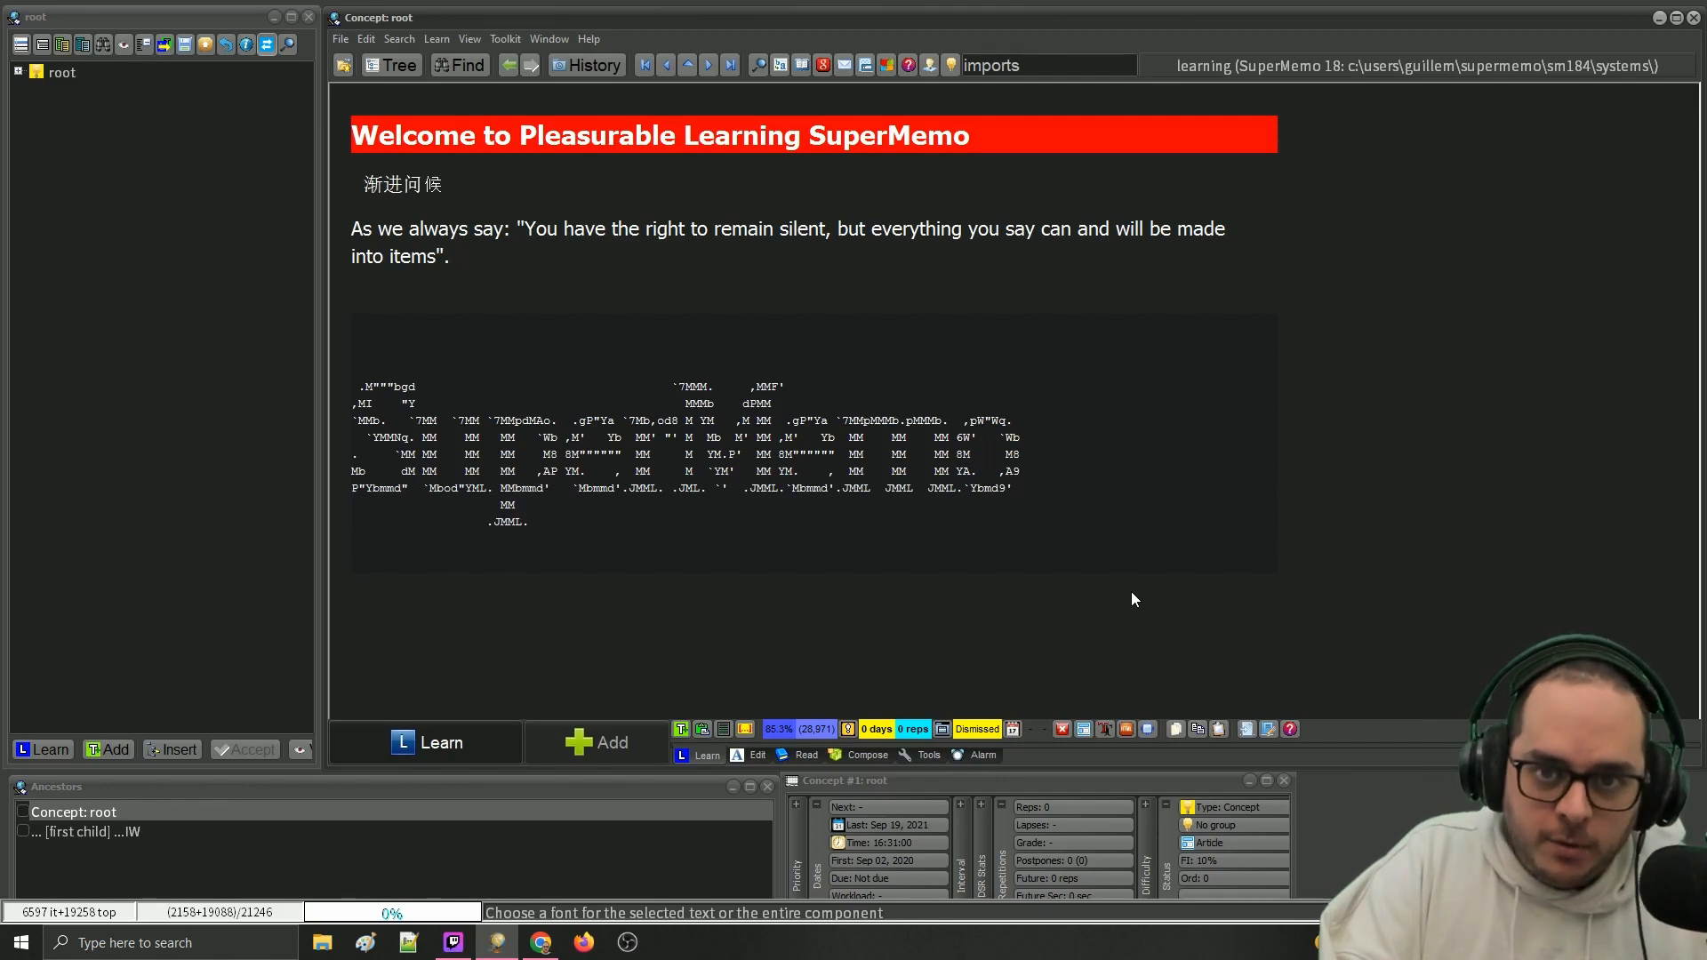
click(1166, 634)
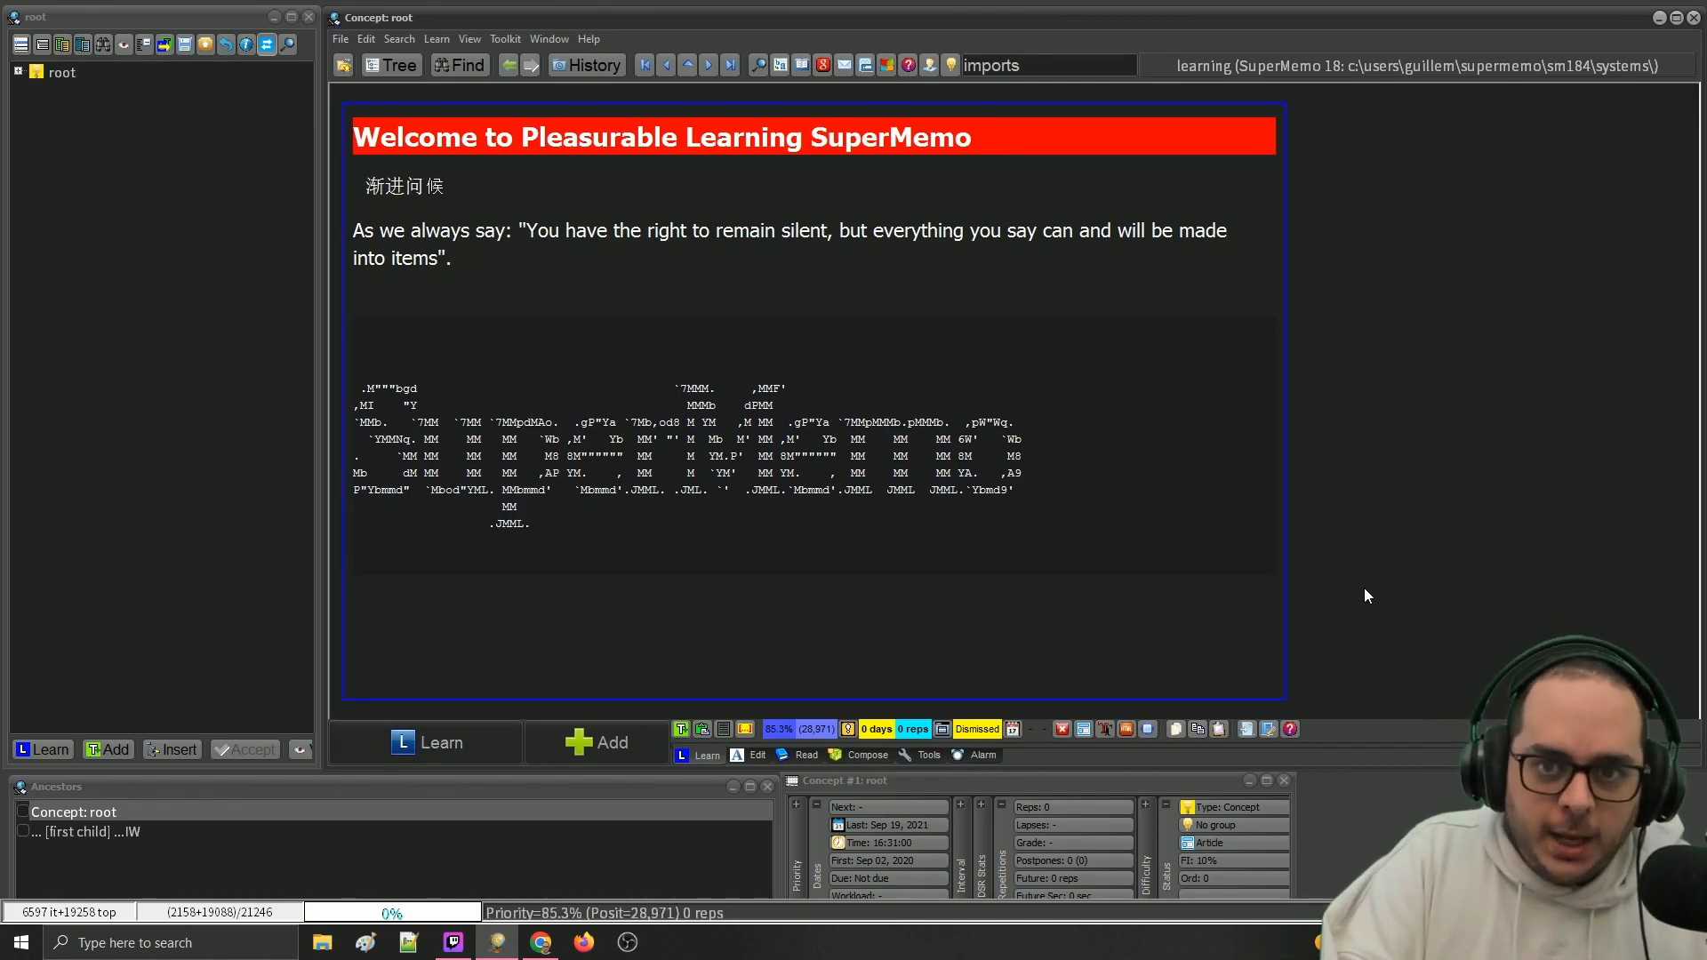
key(Escape)
- Check which template commands, including View source, are available for the root concept without a template
right_click(980, 100)
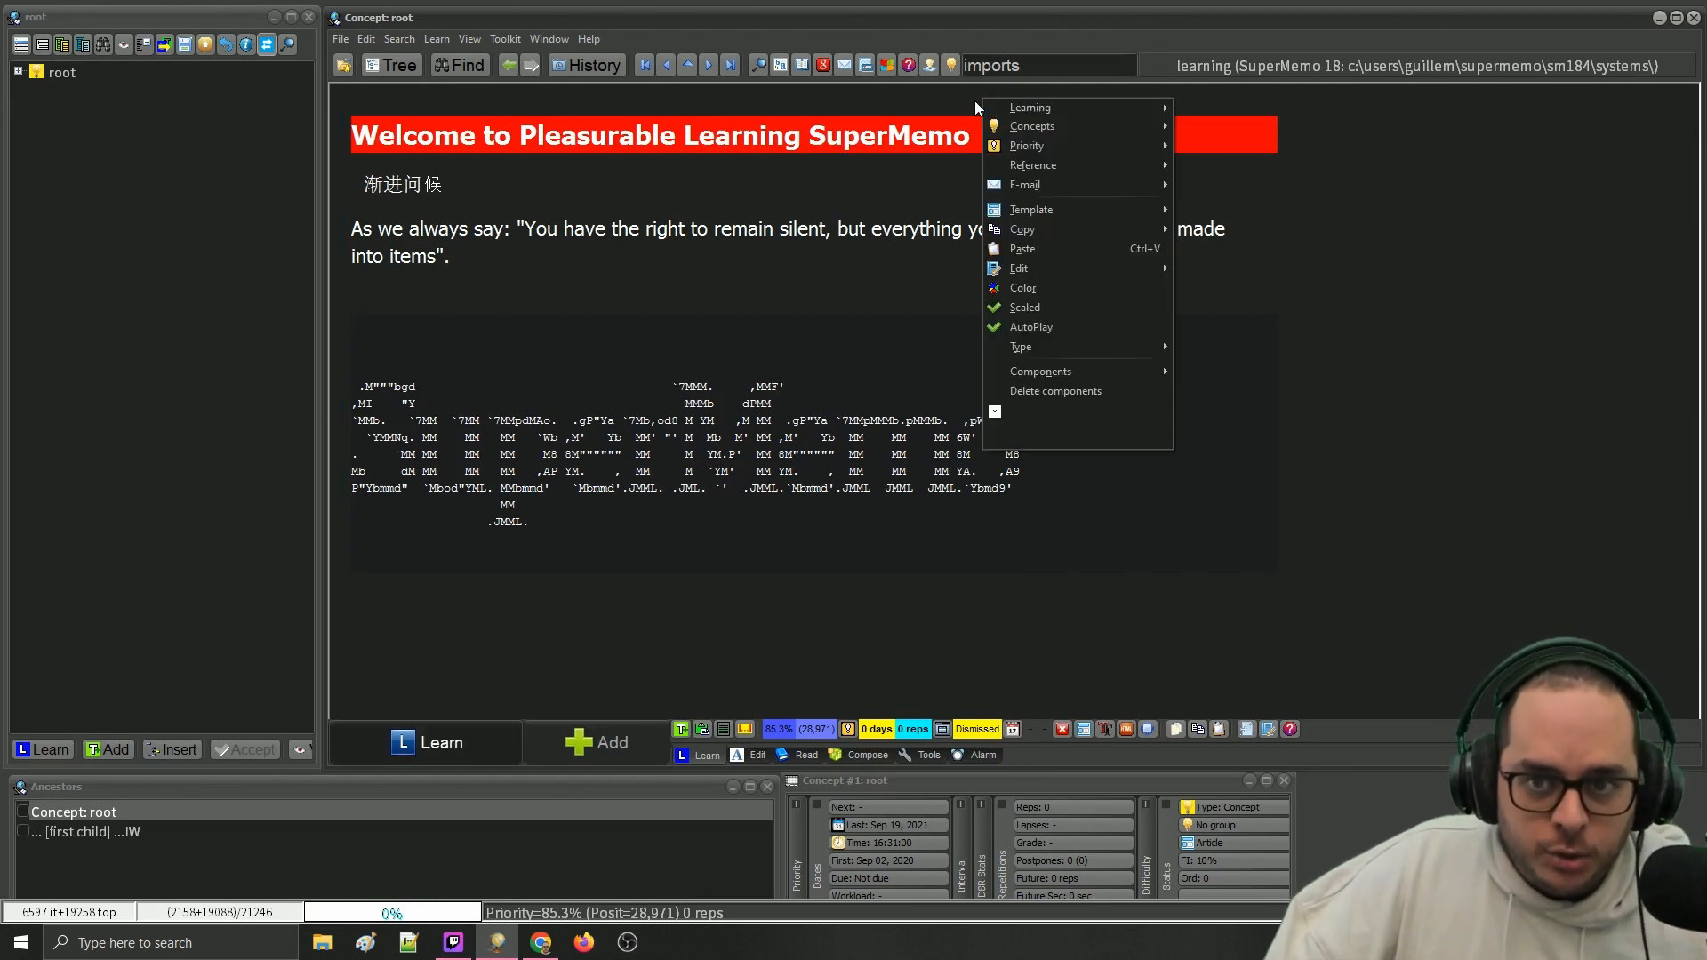
mouse_move(1076, 208)
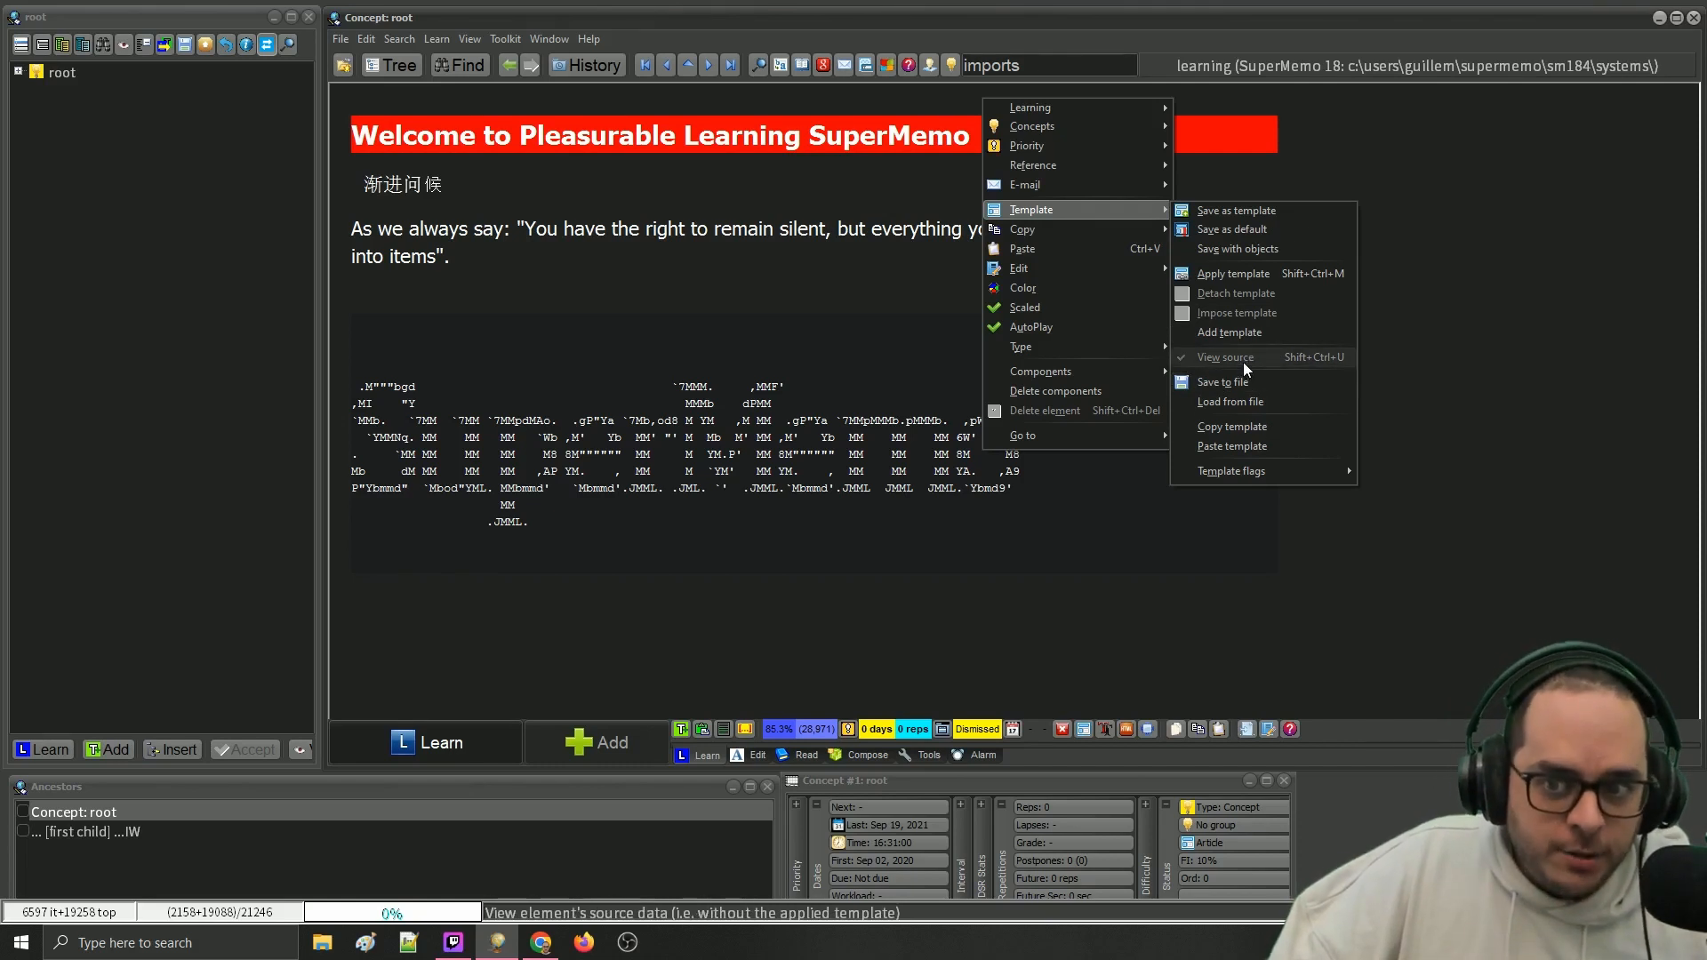
click(887, 95)
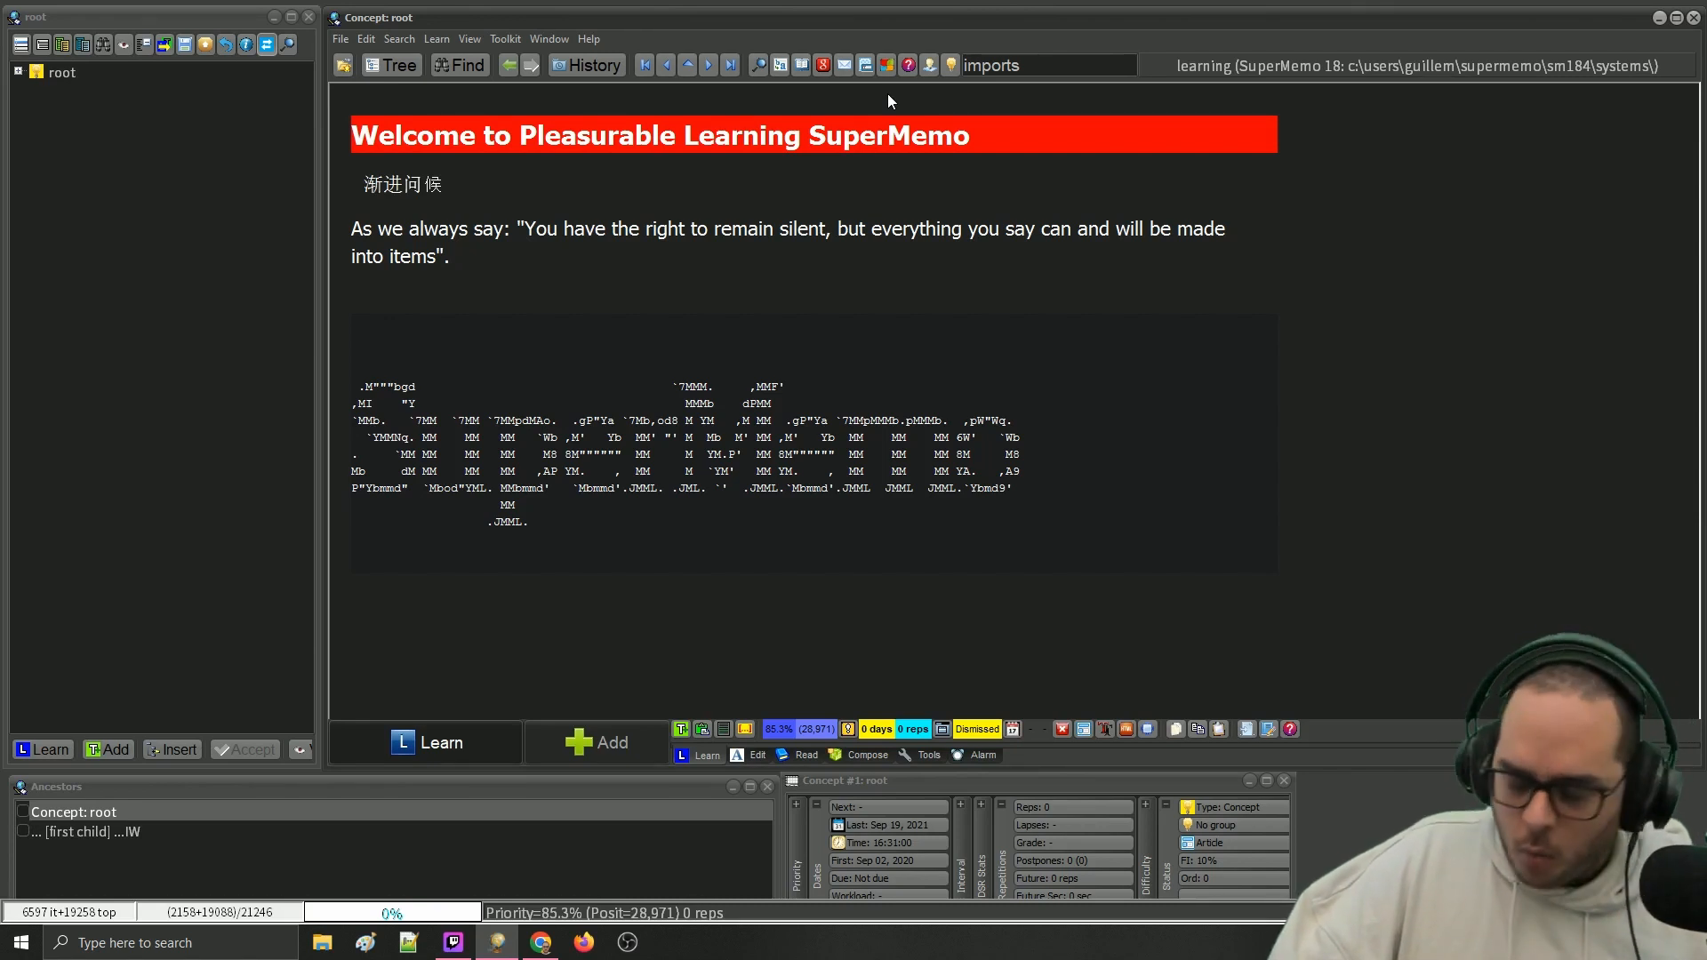
right_click(887, 93)
mouse_move(990, 226)
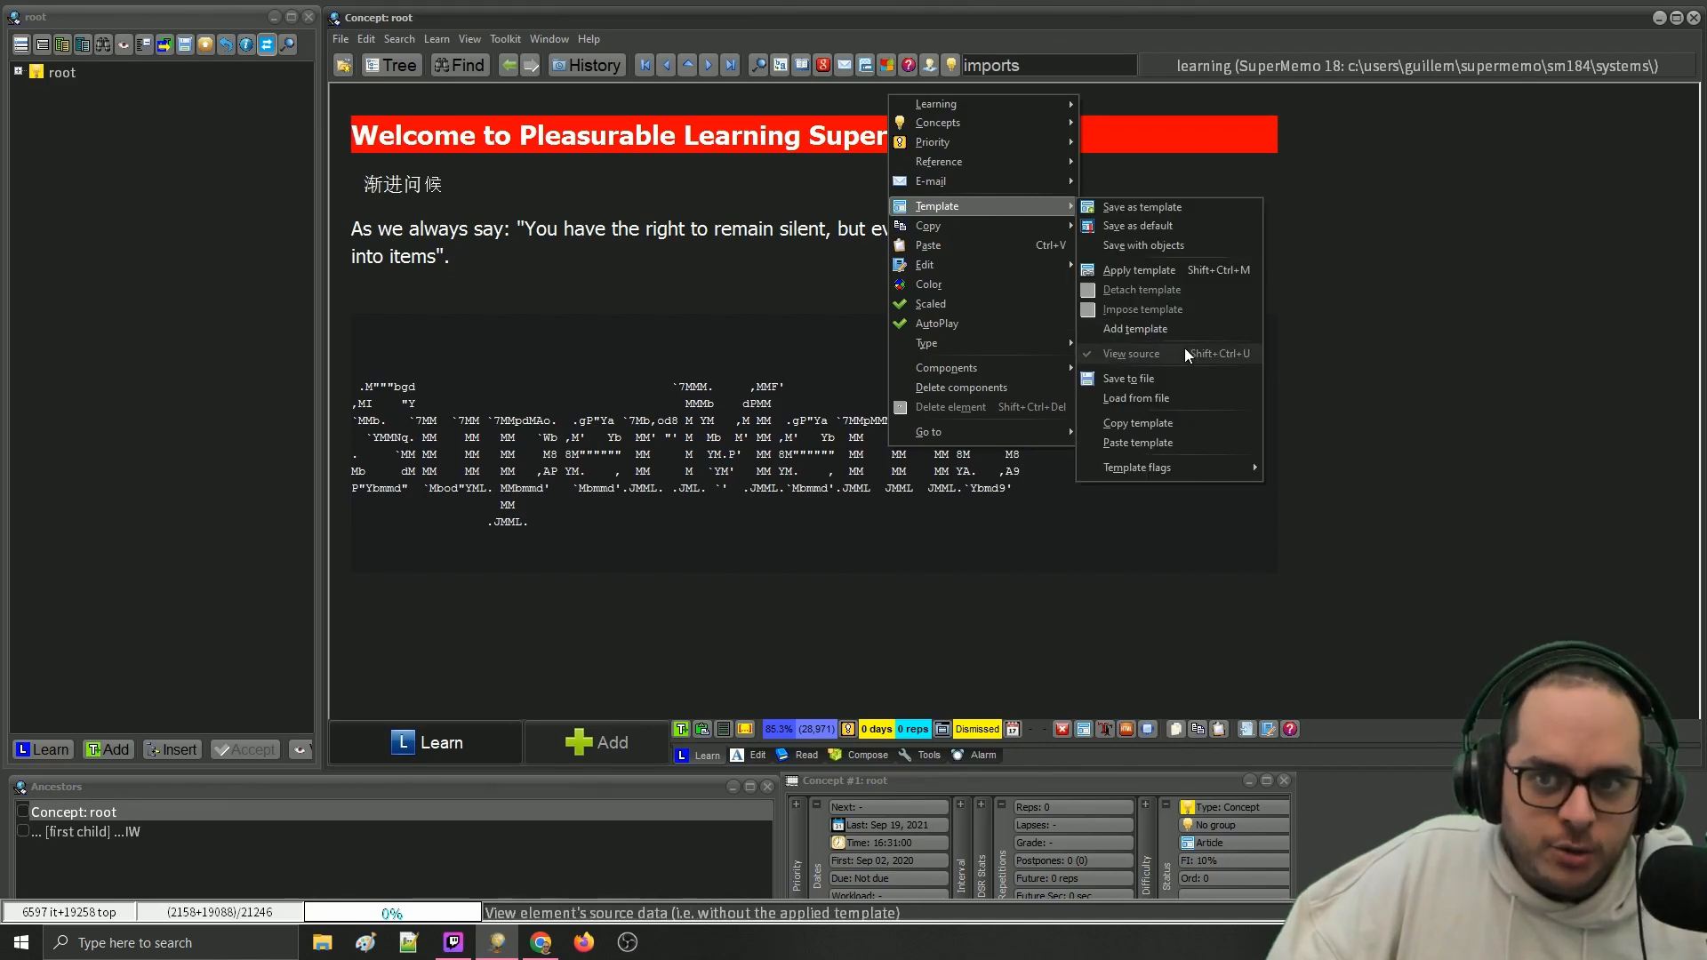
- Apply the Article template to the root concept, accepting it despite the differing template type
click(1200, 102)
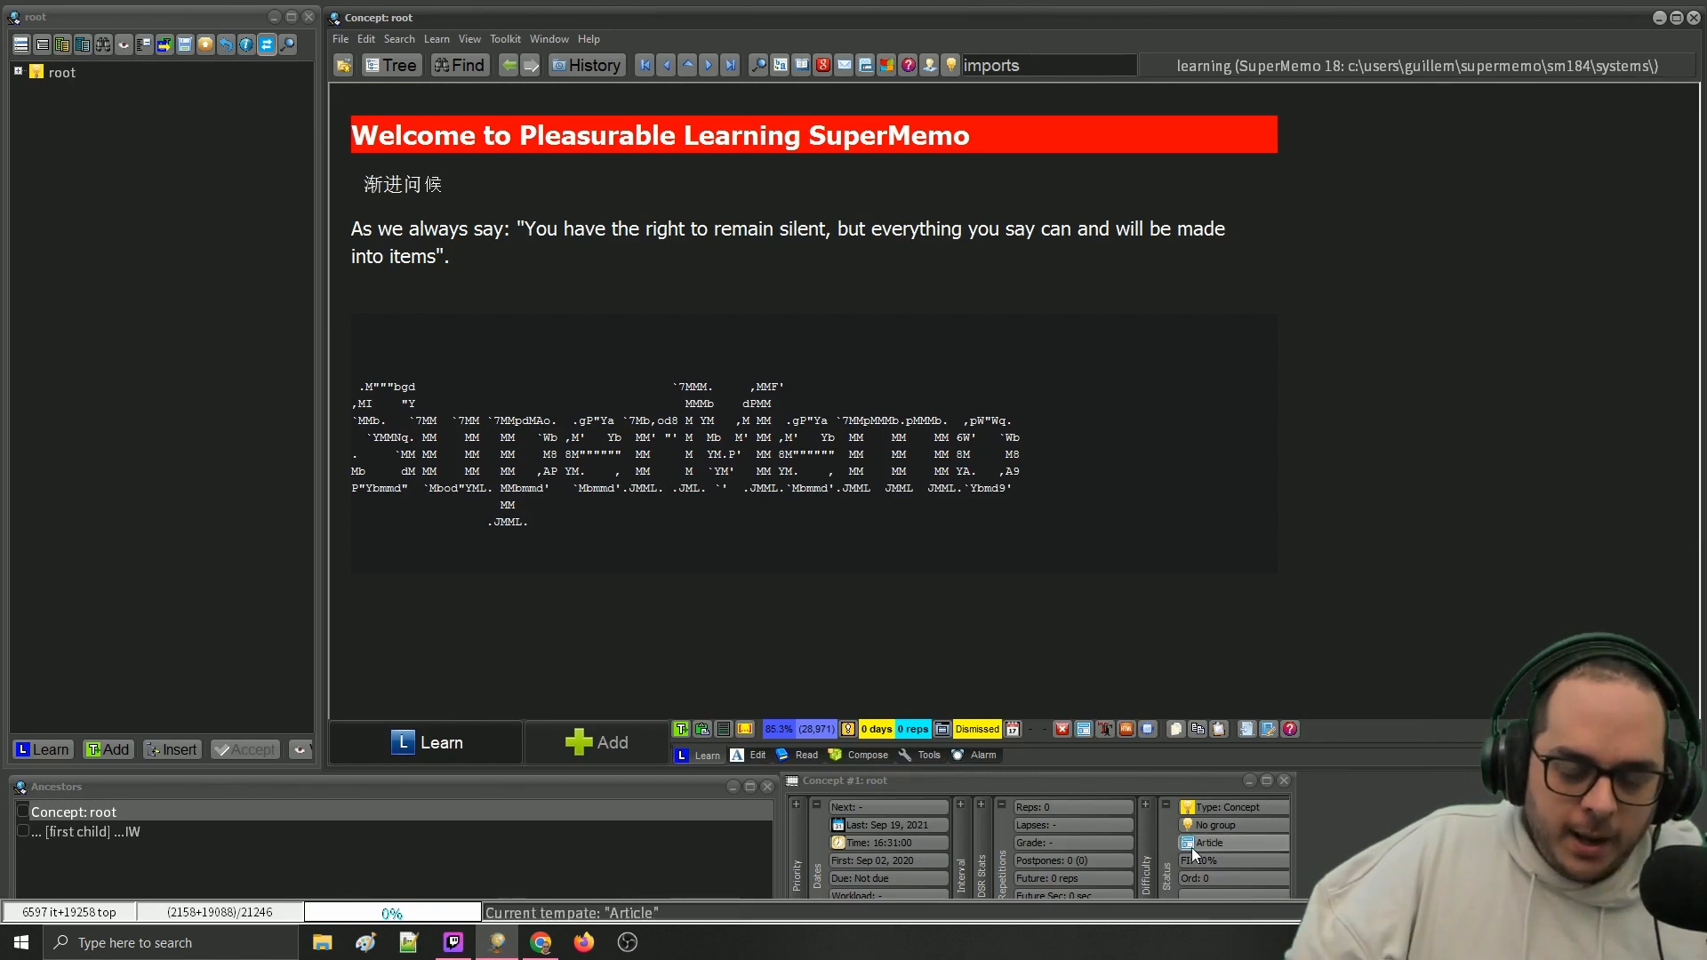
click(1163, 732)
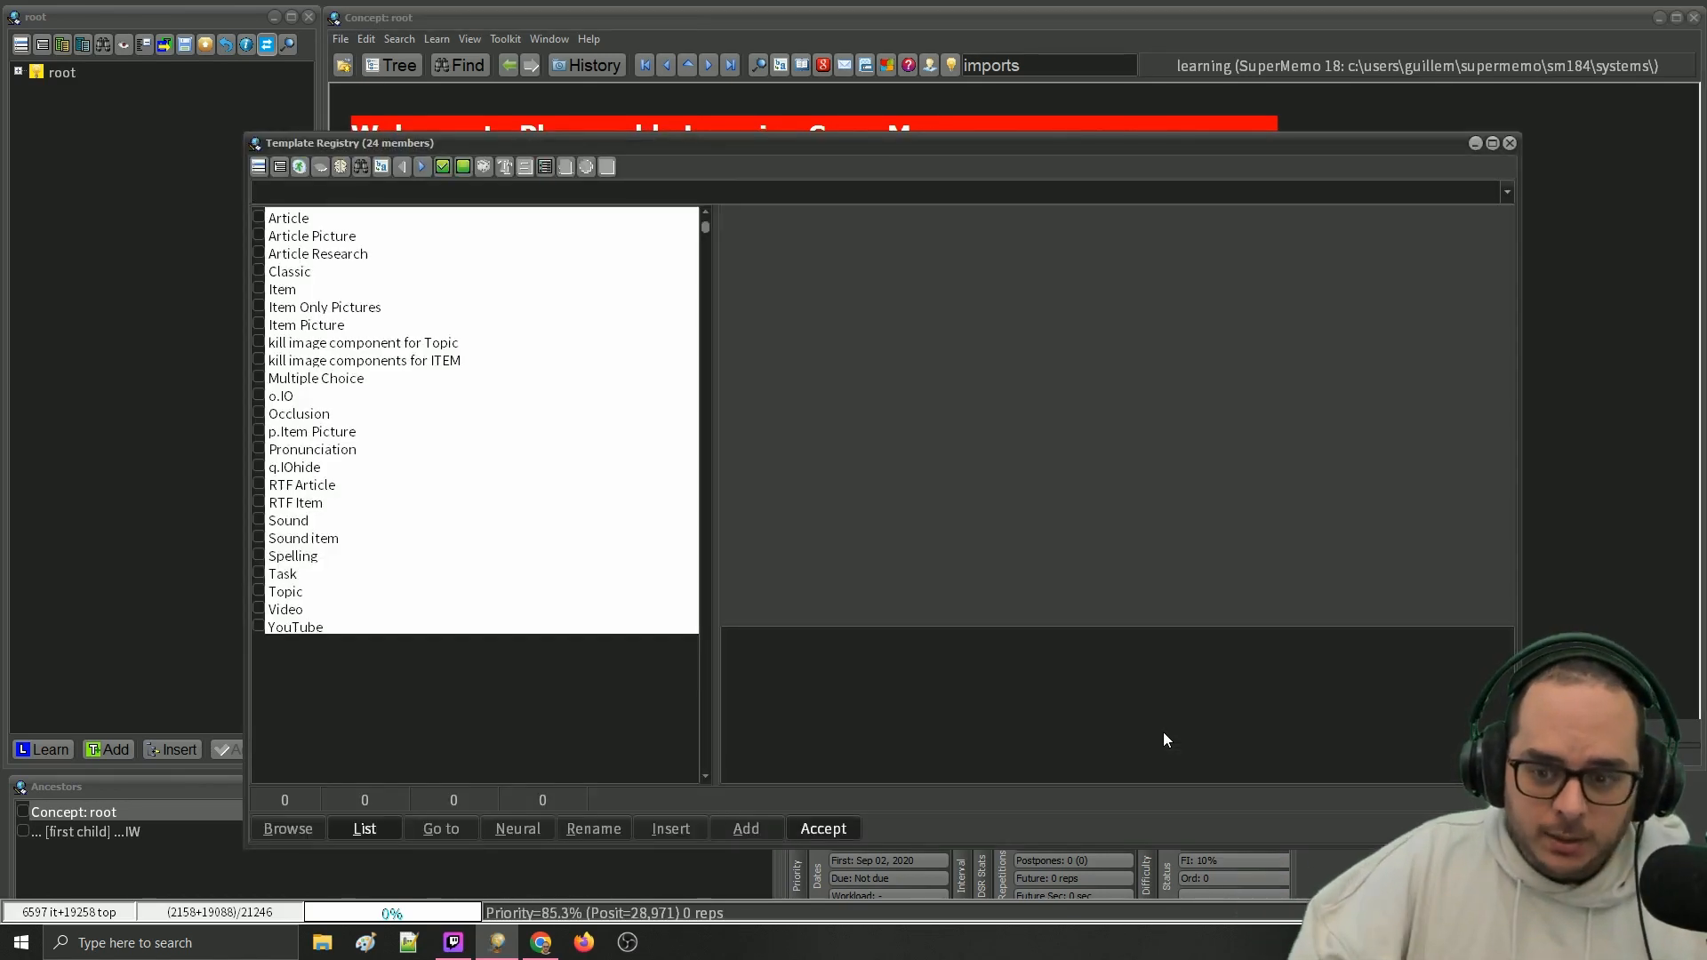
drag(1004, 850, 1006, 717)
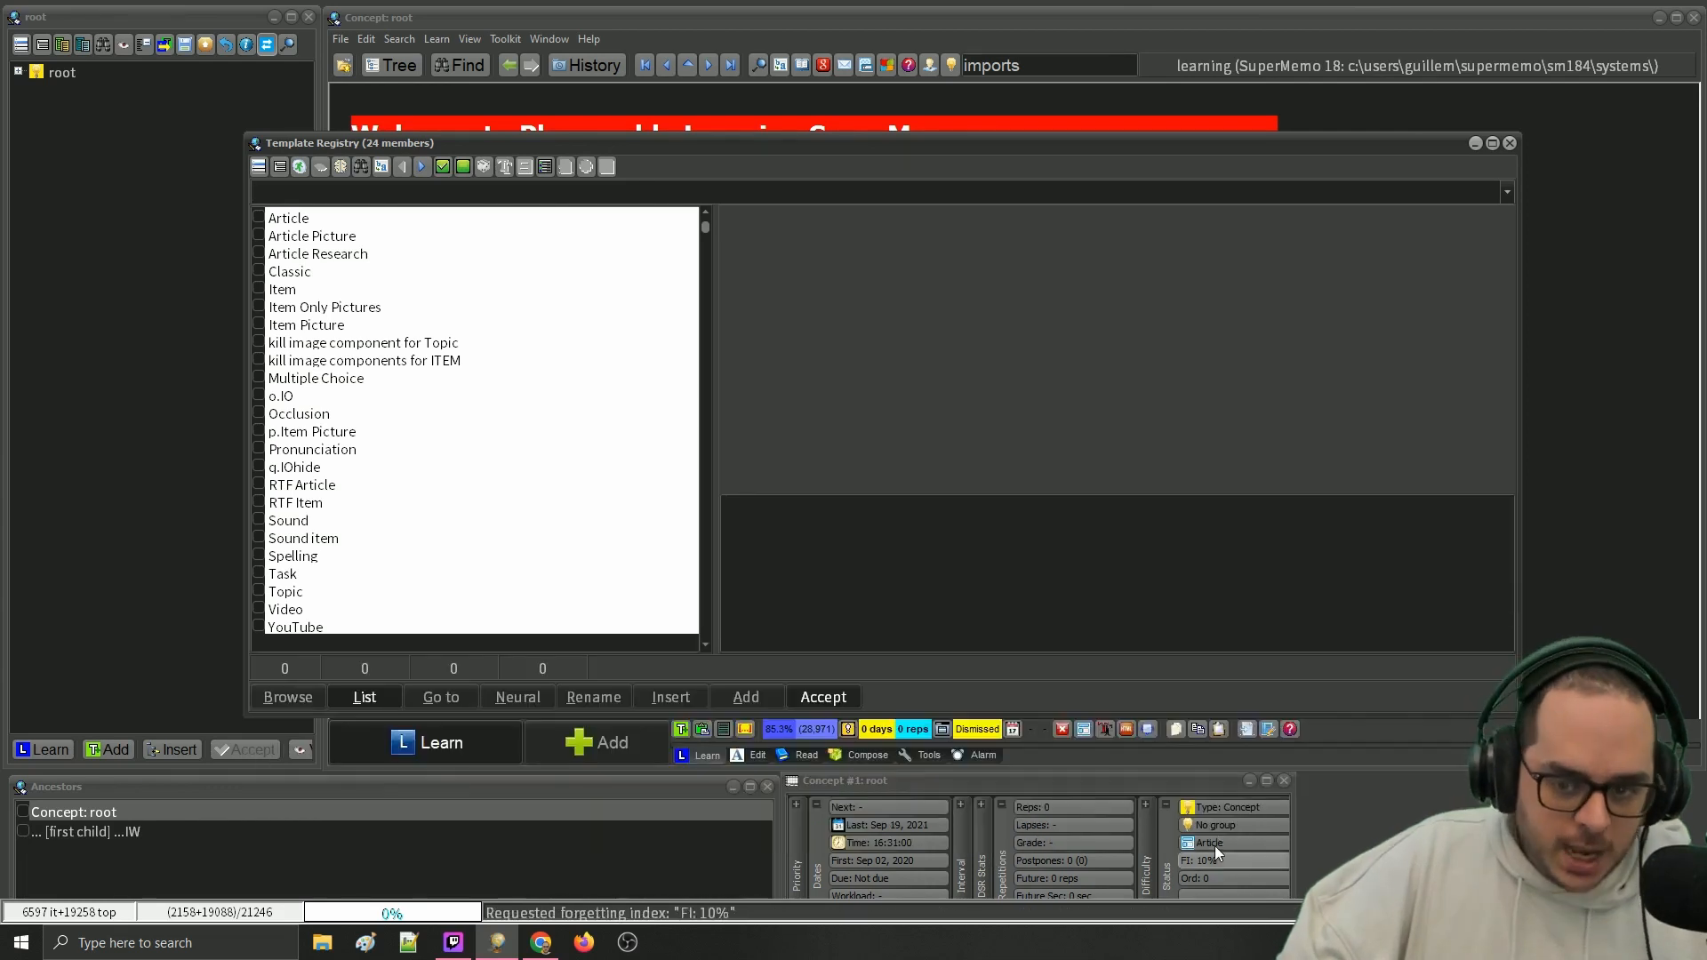
click(278, 218)
click(843, 698)
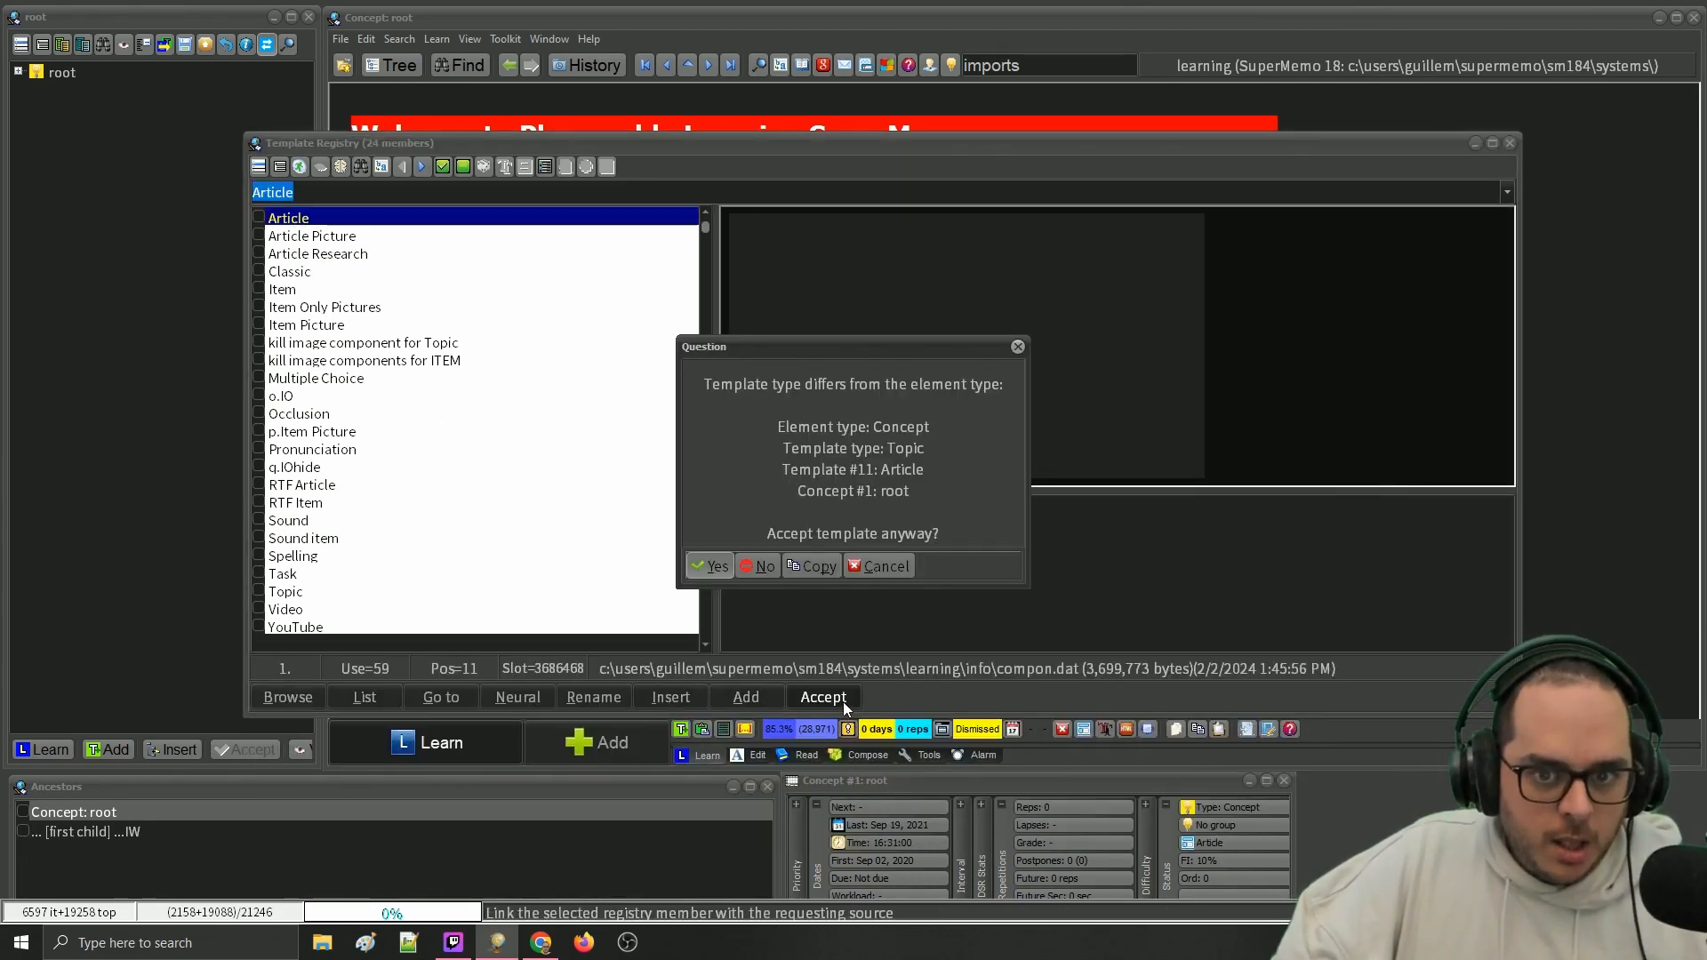
click(723, 569)
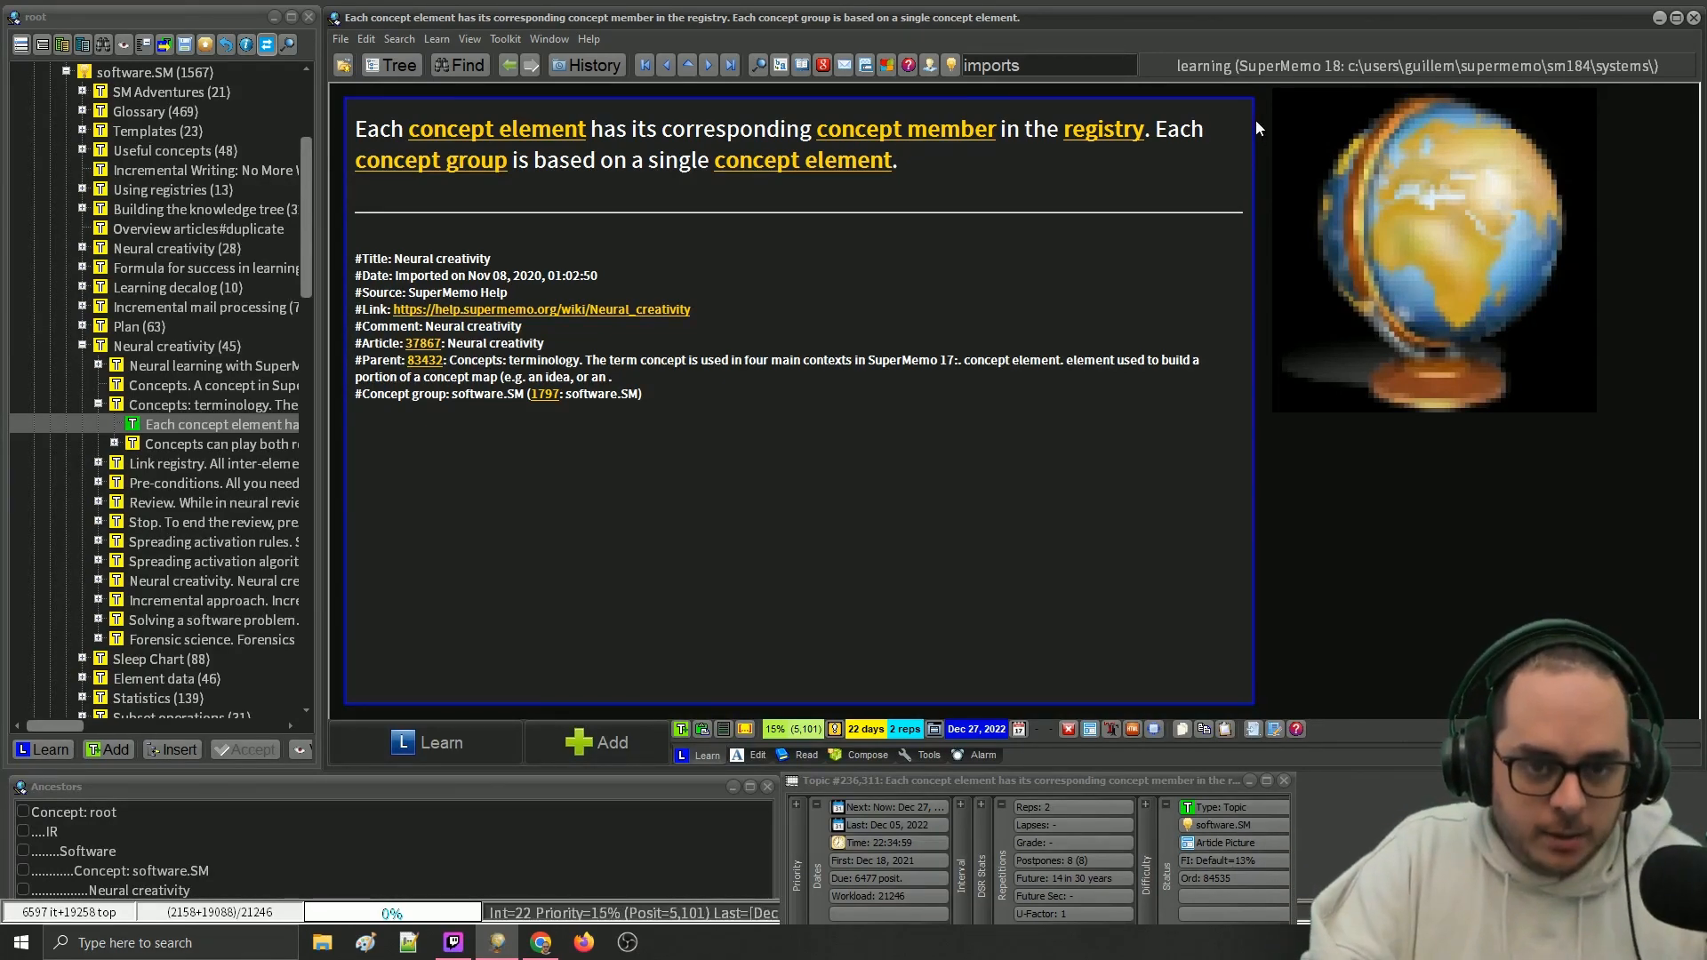
- Check the component order of the "Each concept element" topic and open the "neural review ends" topic
key(alt+o)
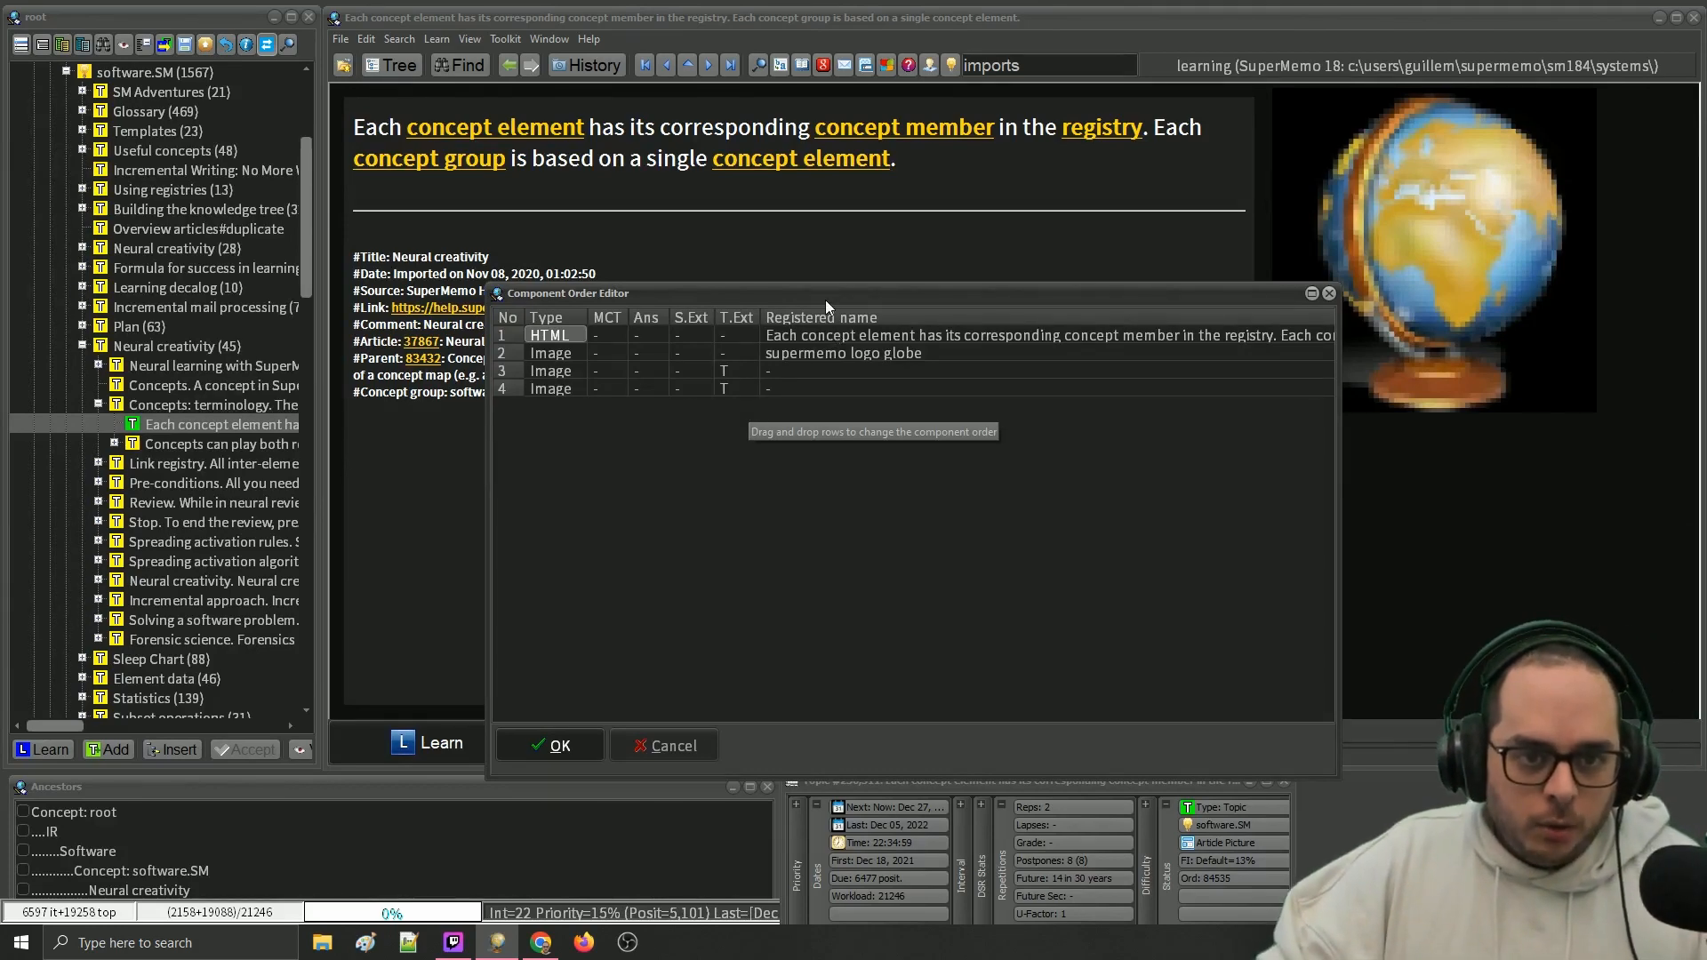
key(Escape)
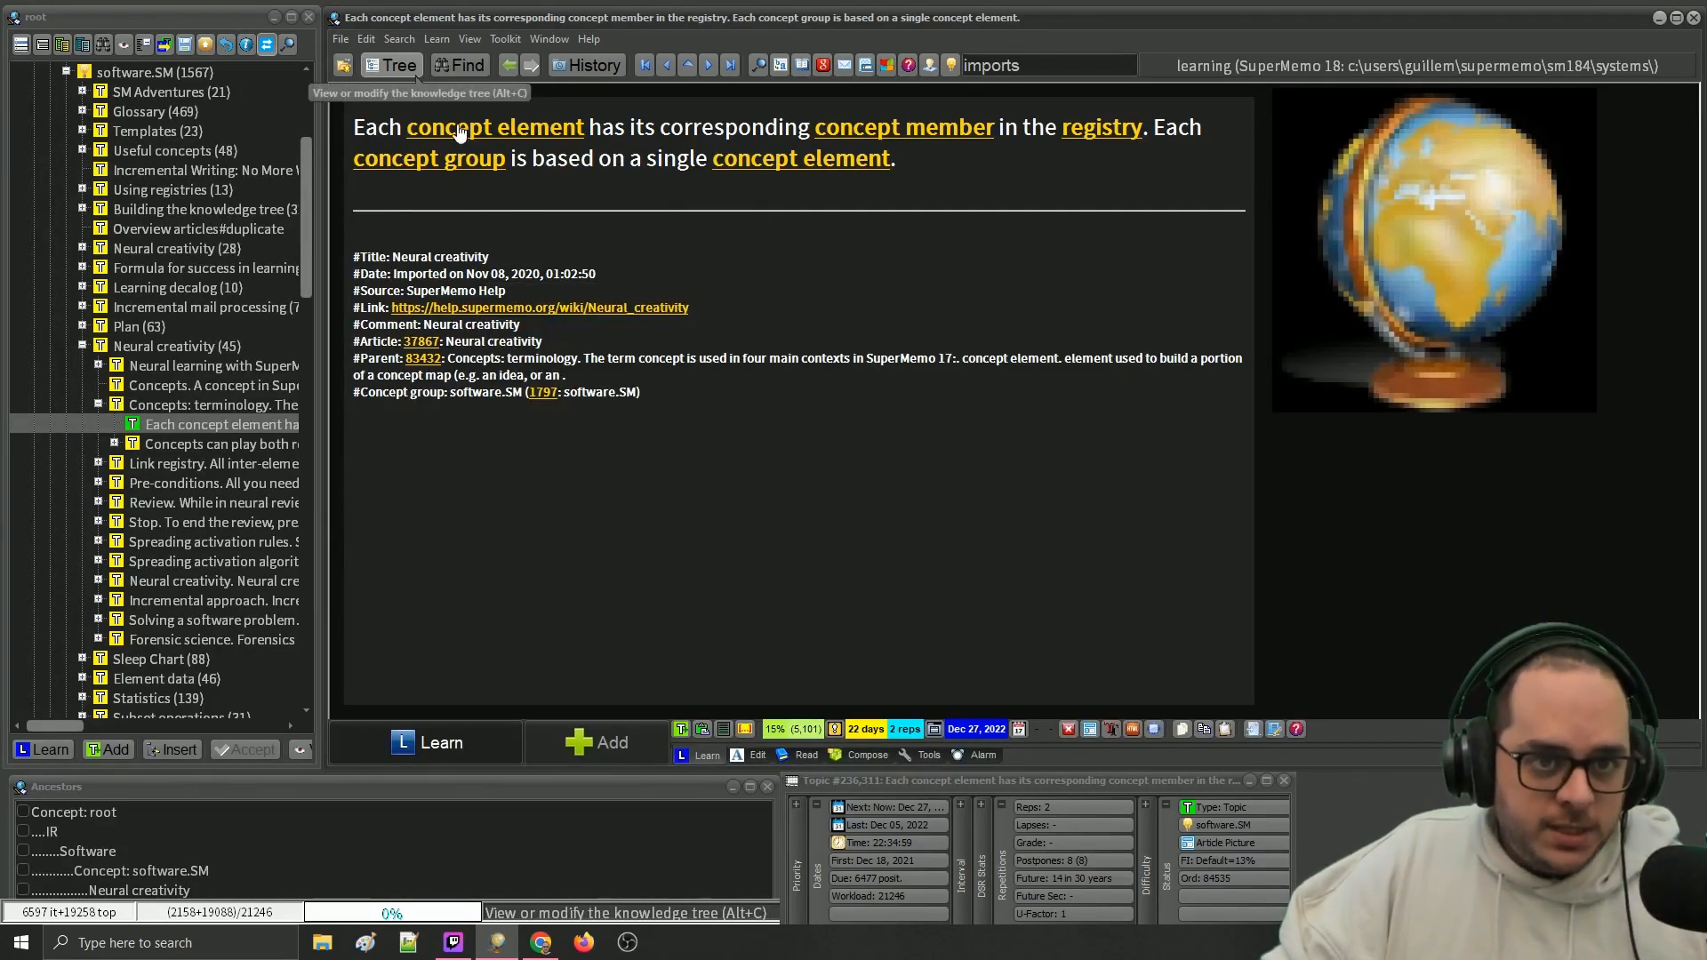
key(Return)
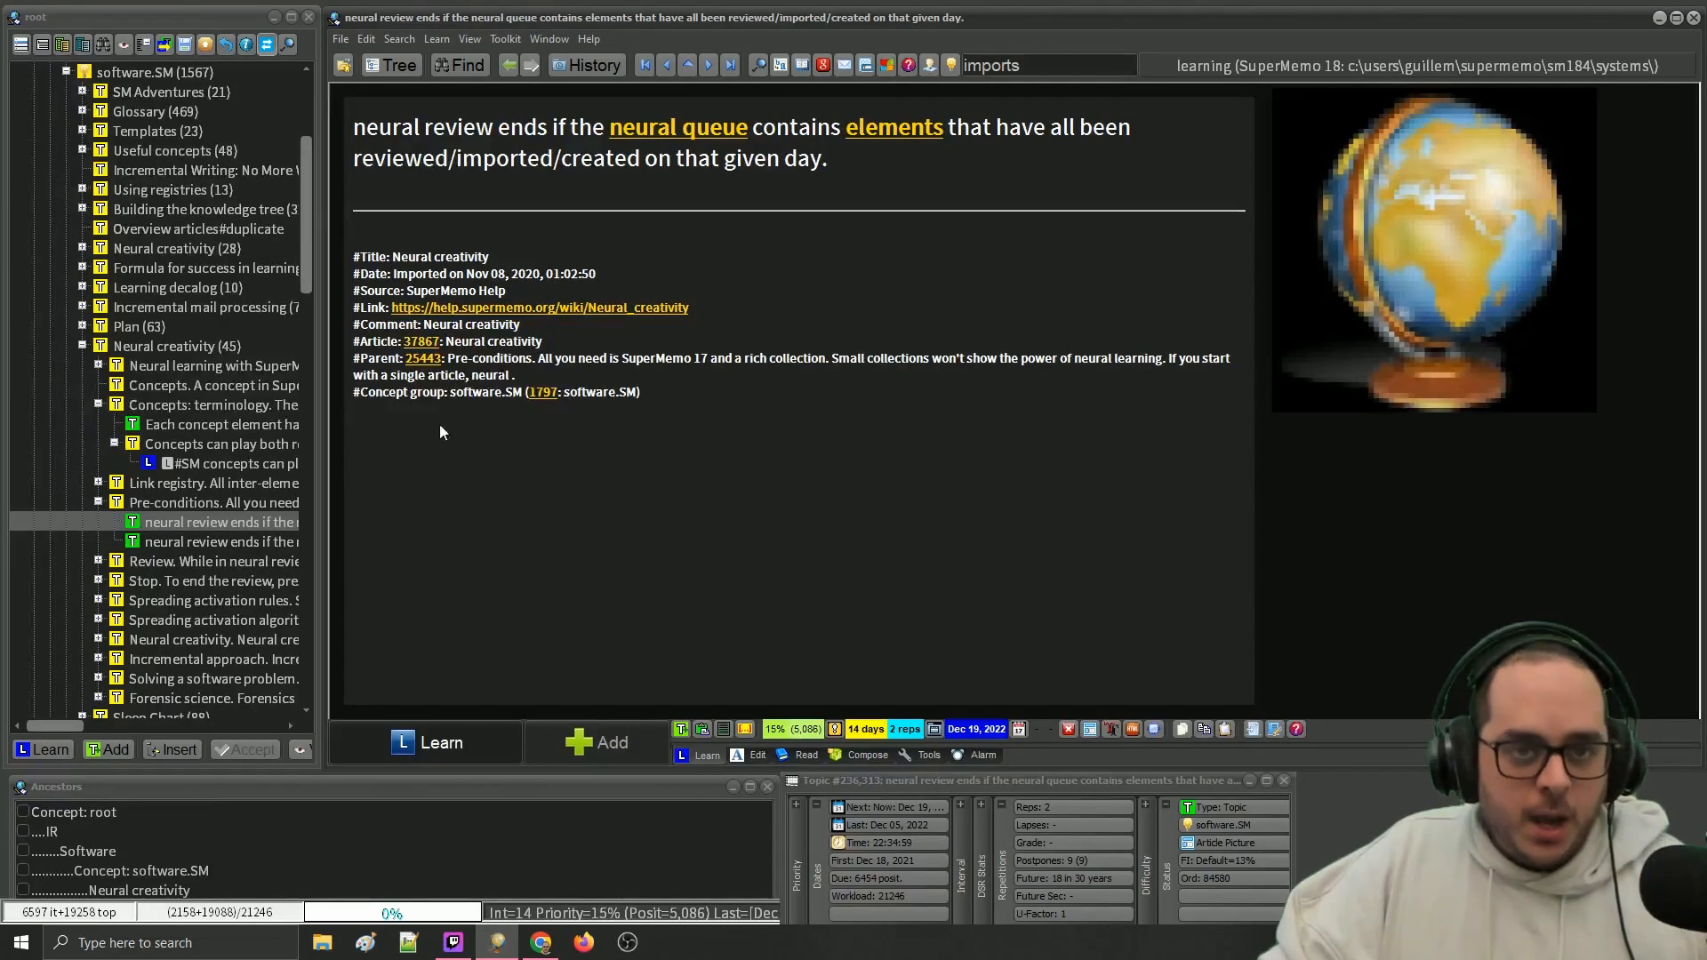
- Delete the globe image component from the "neural review ends" topic
click(1377, 215)
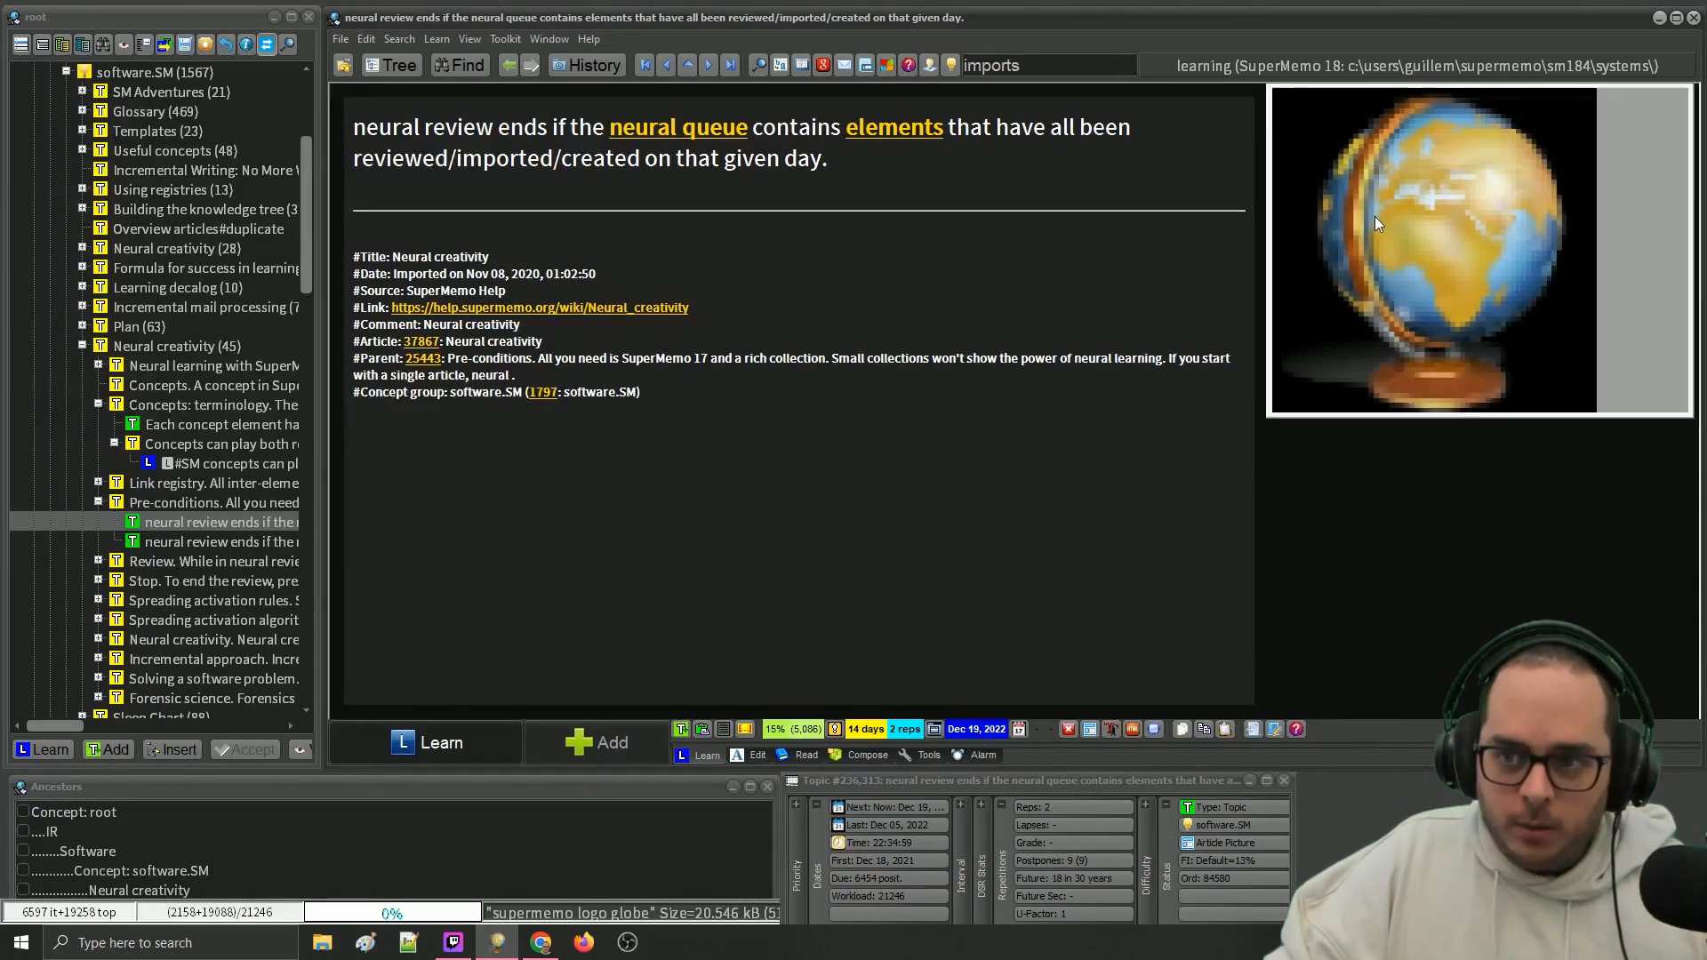
right_click(1374, 210)
click(1347, 362)
click(746, 502)
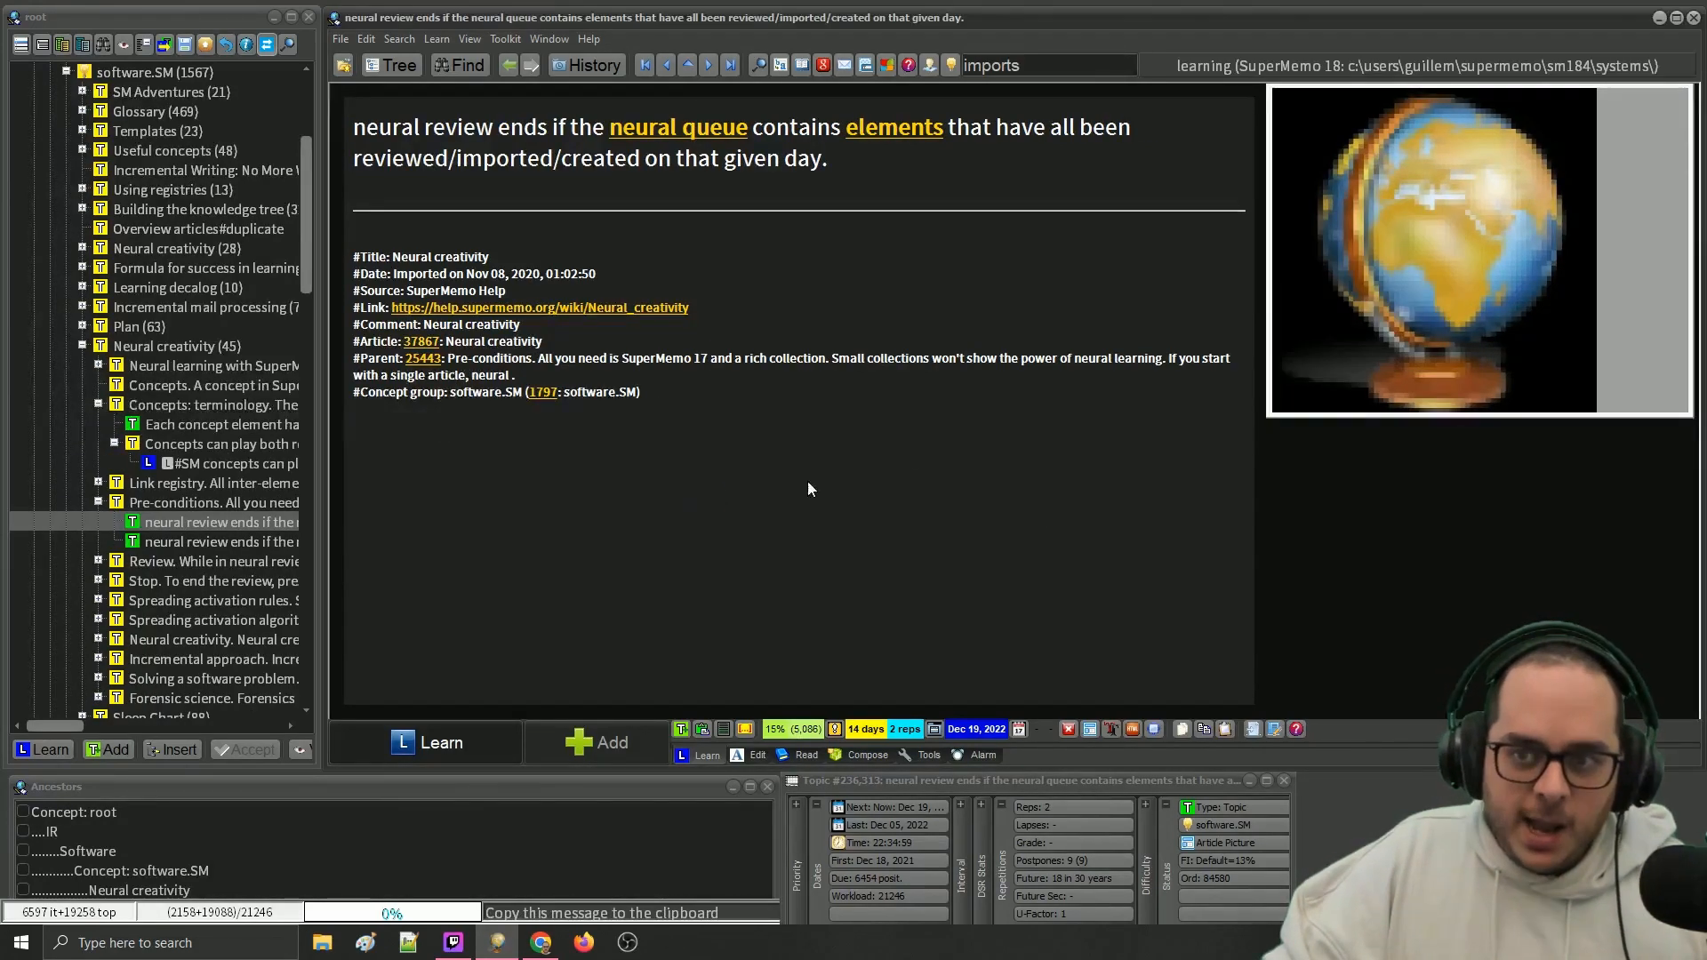
click(565, 428)
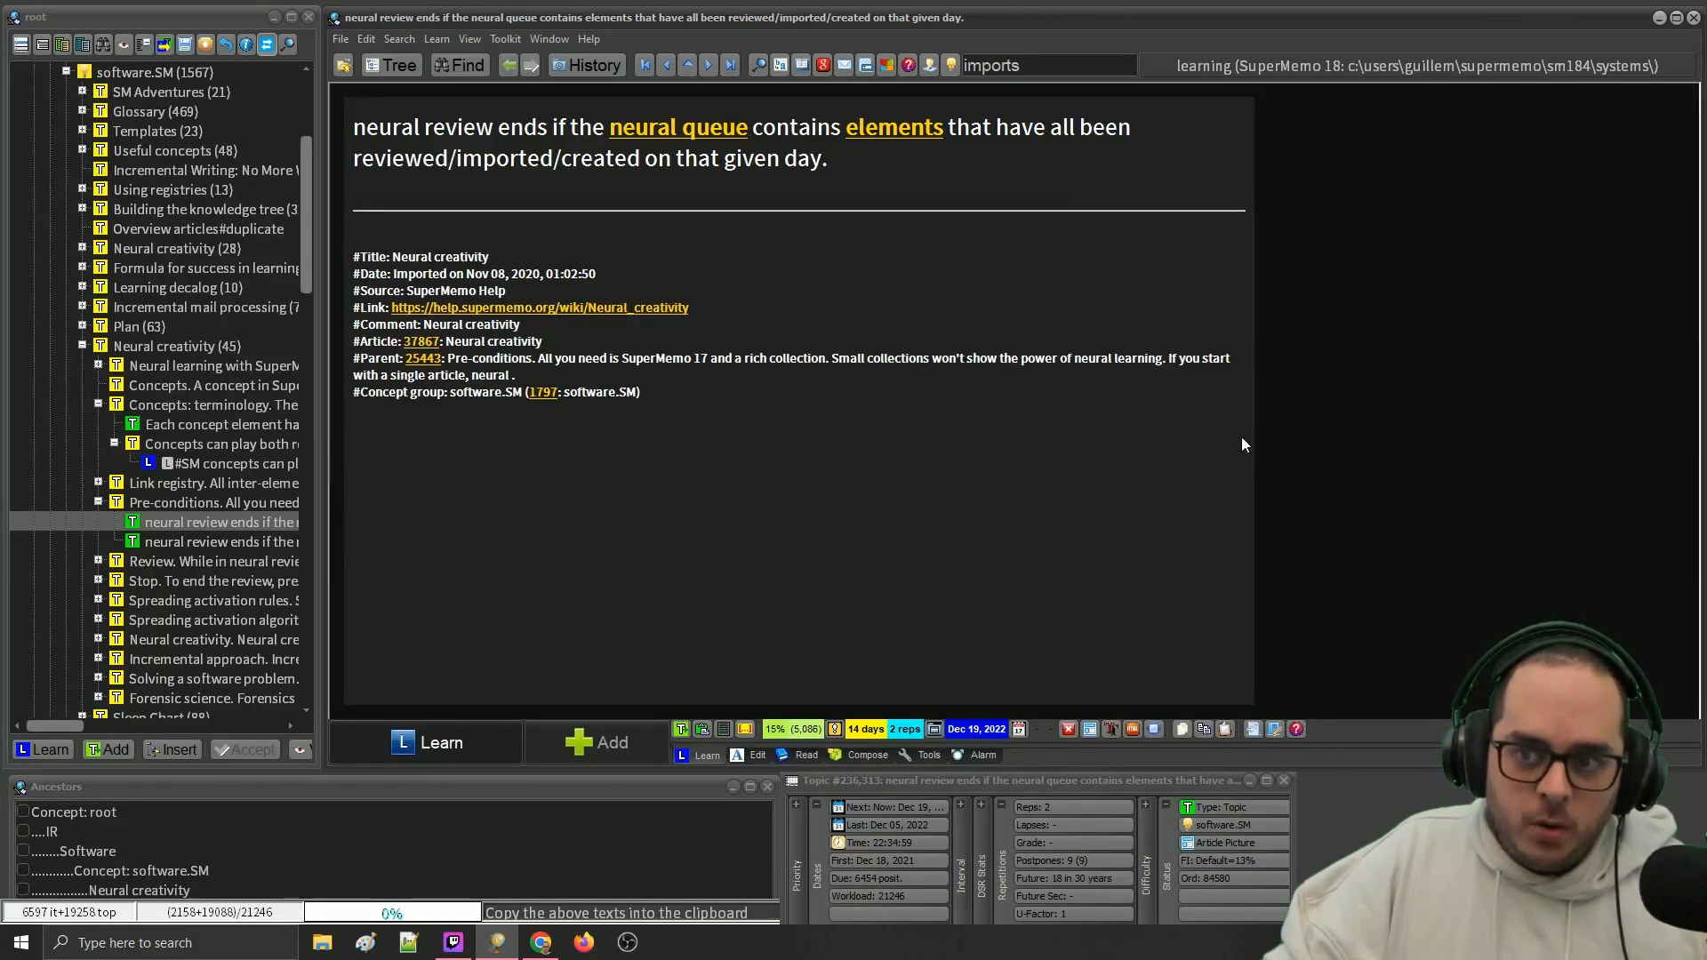
- Delete the empty image component beside the text and check the topic's remaining components in the Component Order Editor
click(1364, 510)
right_click(1364, 515)
click(1360, 660)
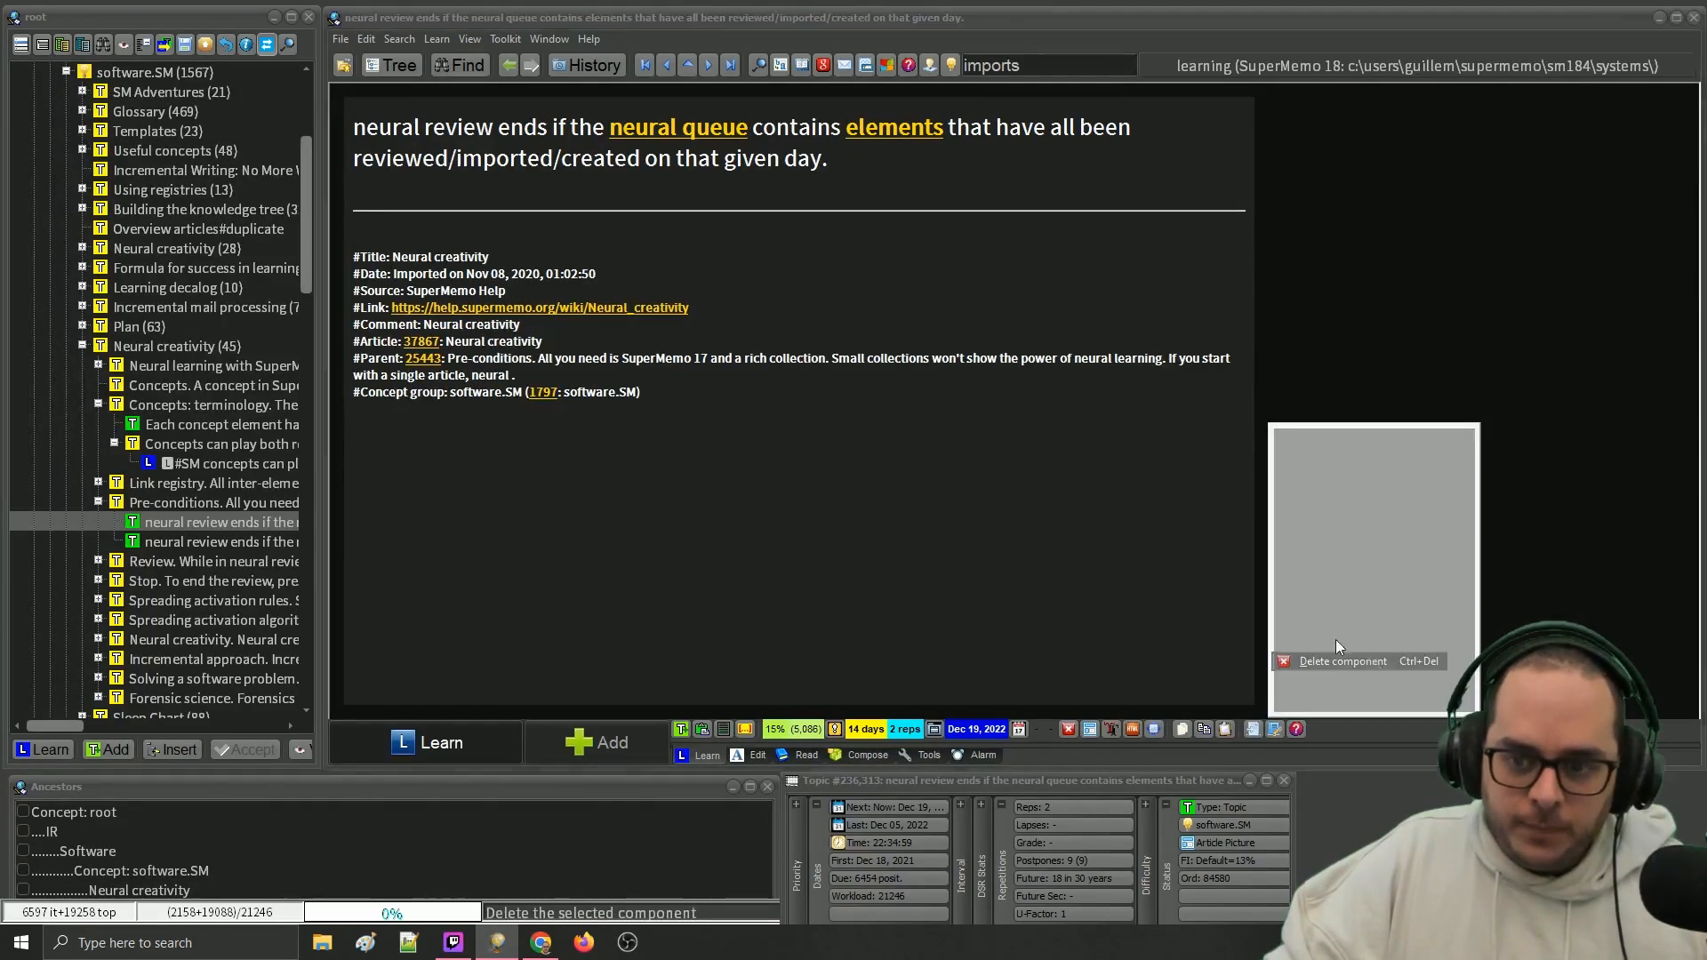
click(713, 497)
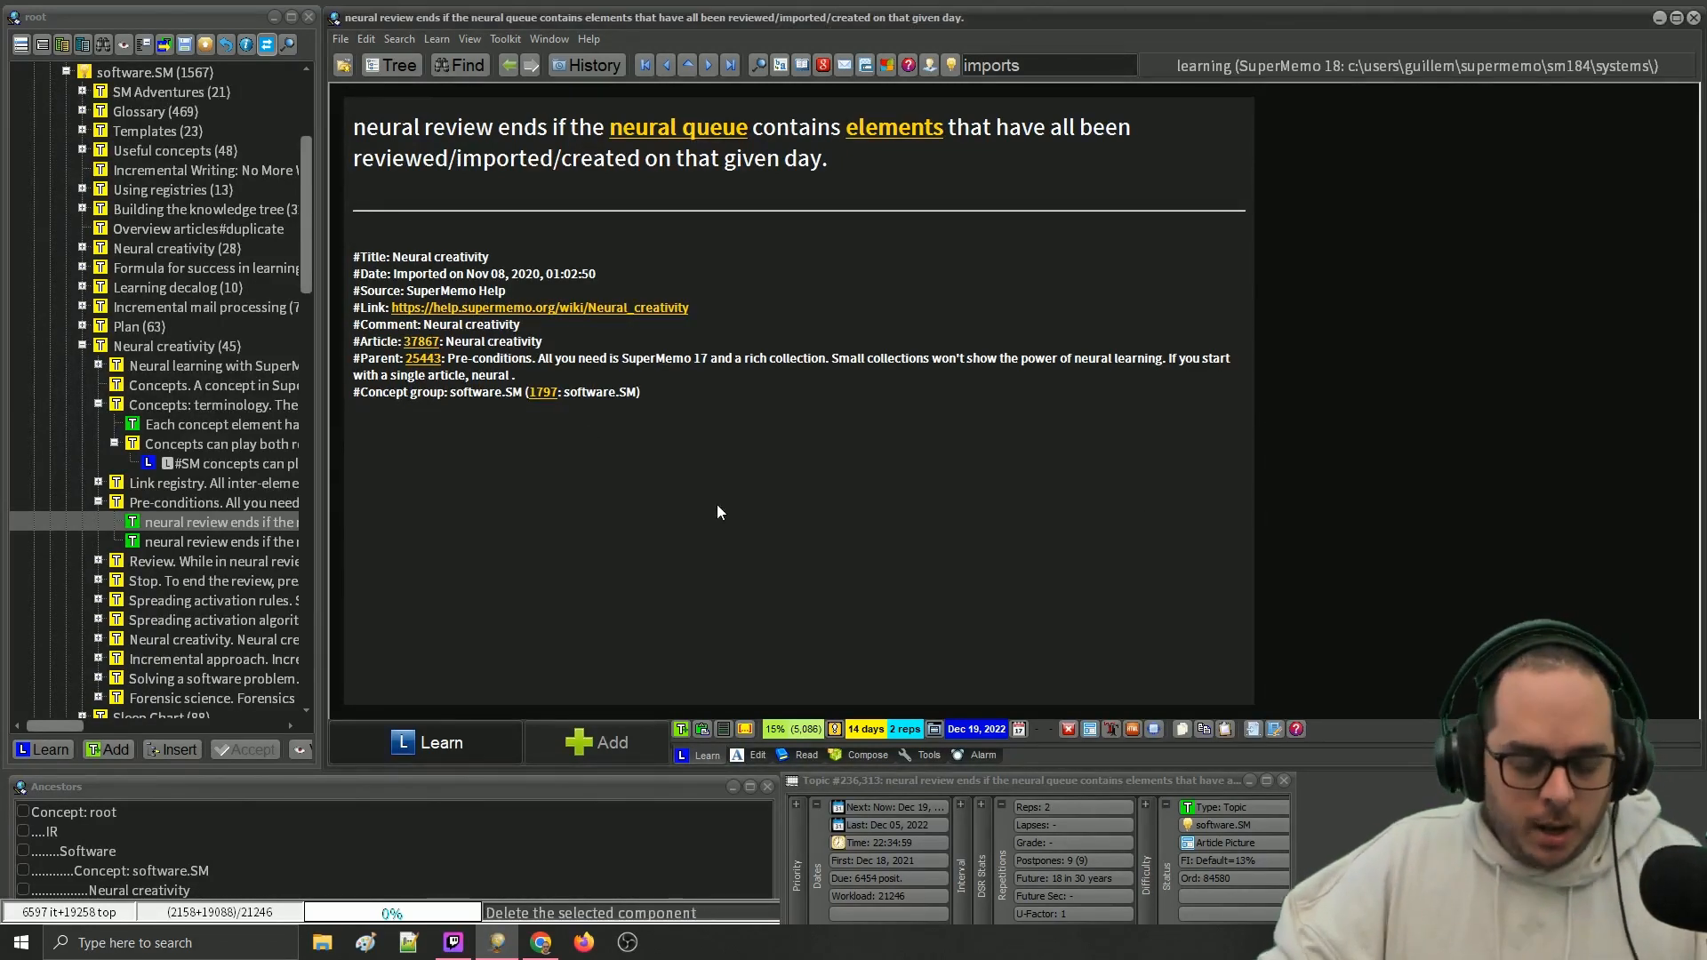
key(ctrl+alt+o)
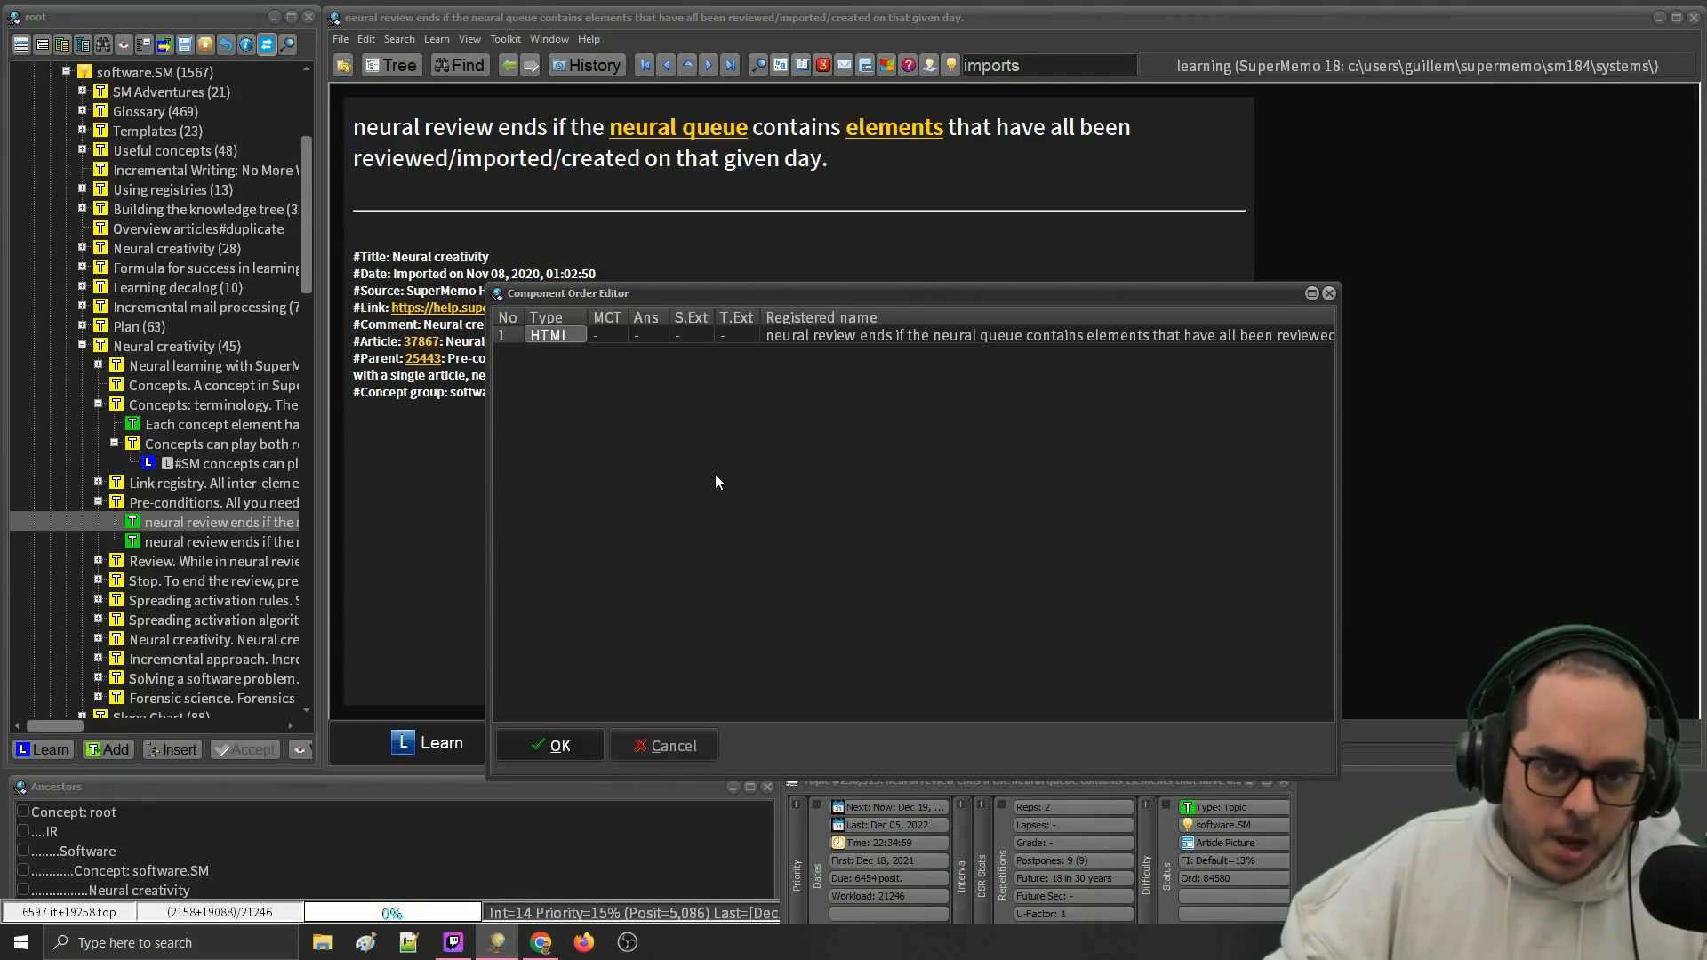
key(Escape)
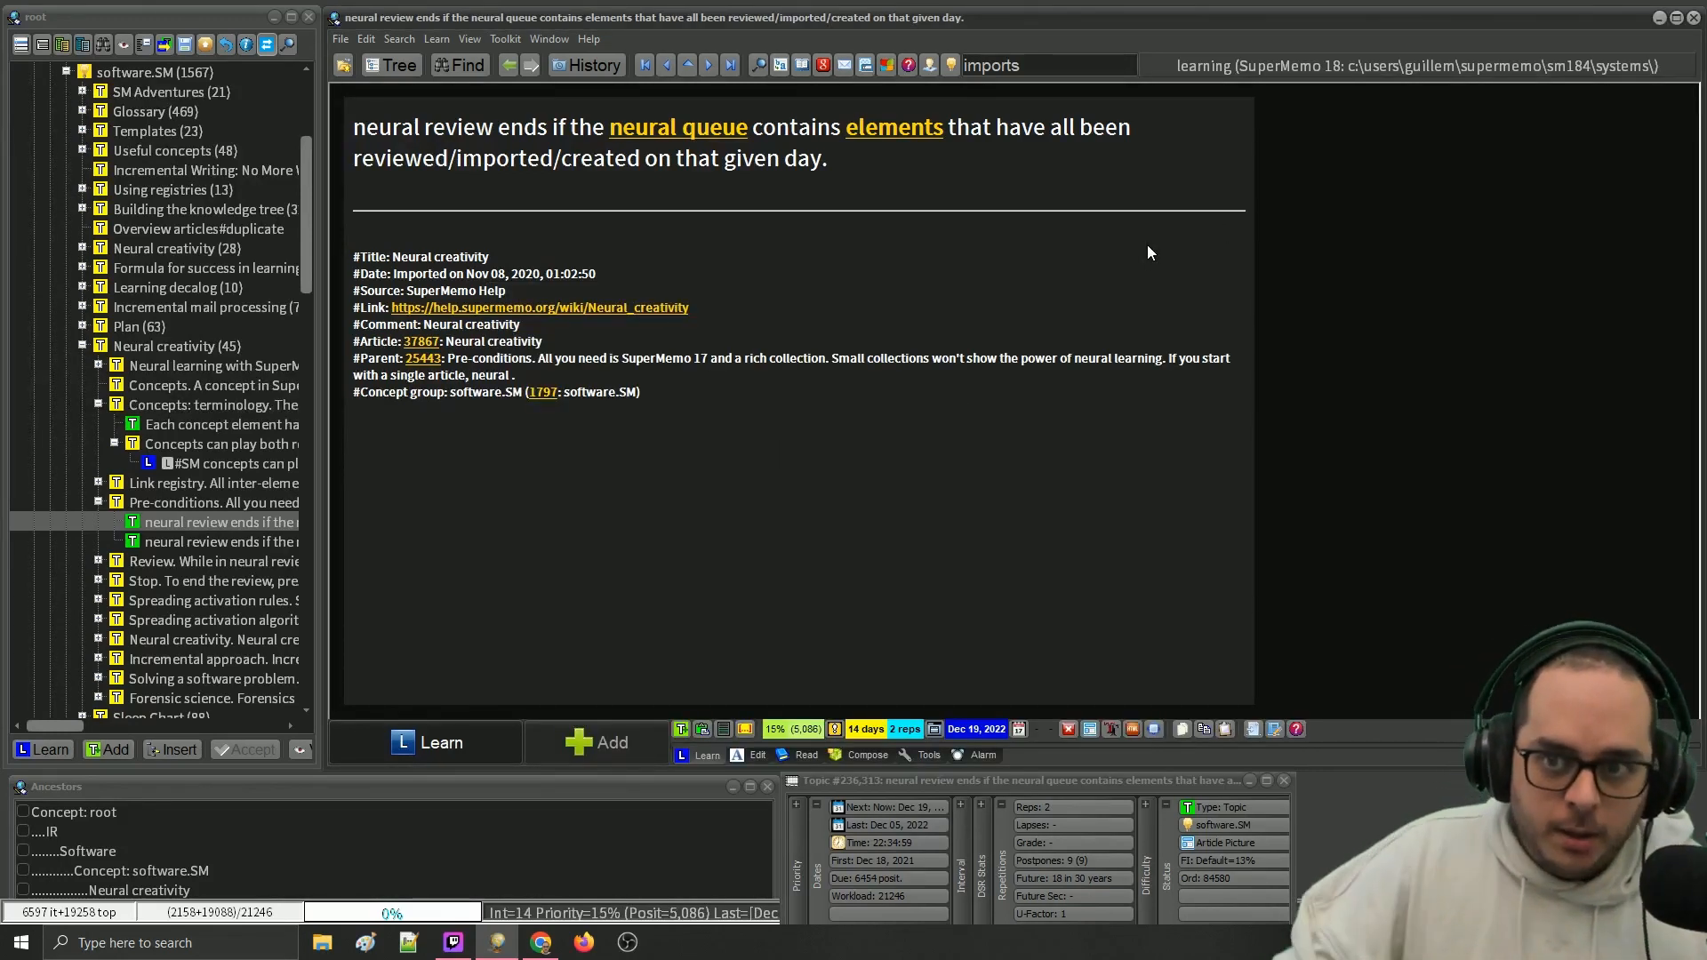
- Save the "neural review ends" topic as a new template named "Article NOTHING ELSE"
right_click(1145, 87)
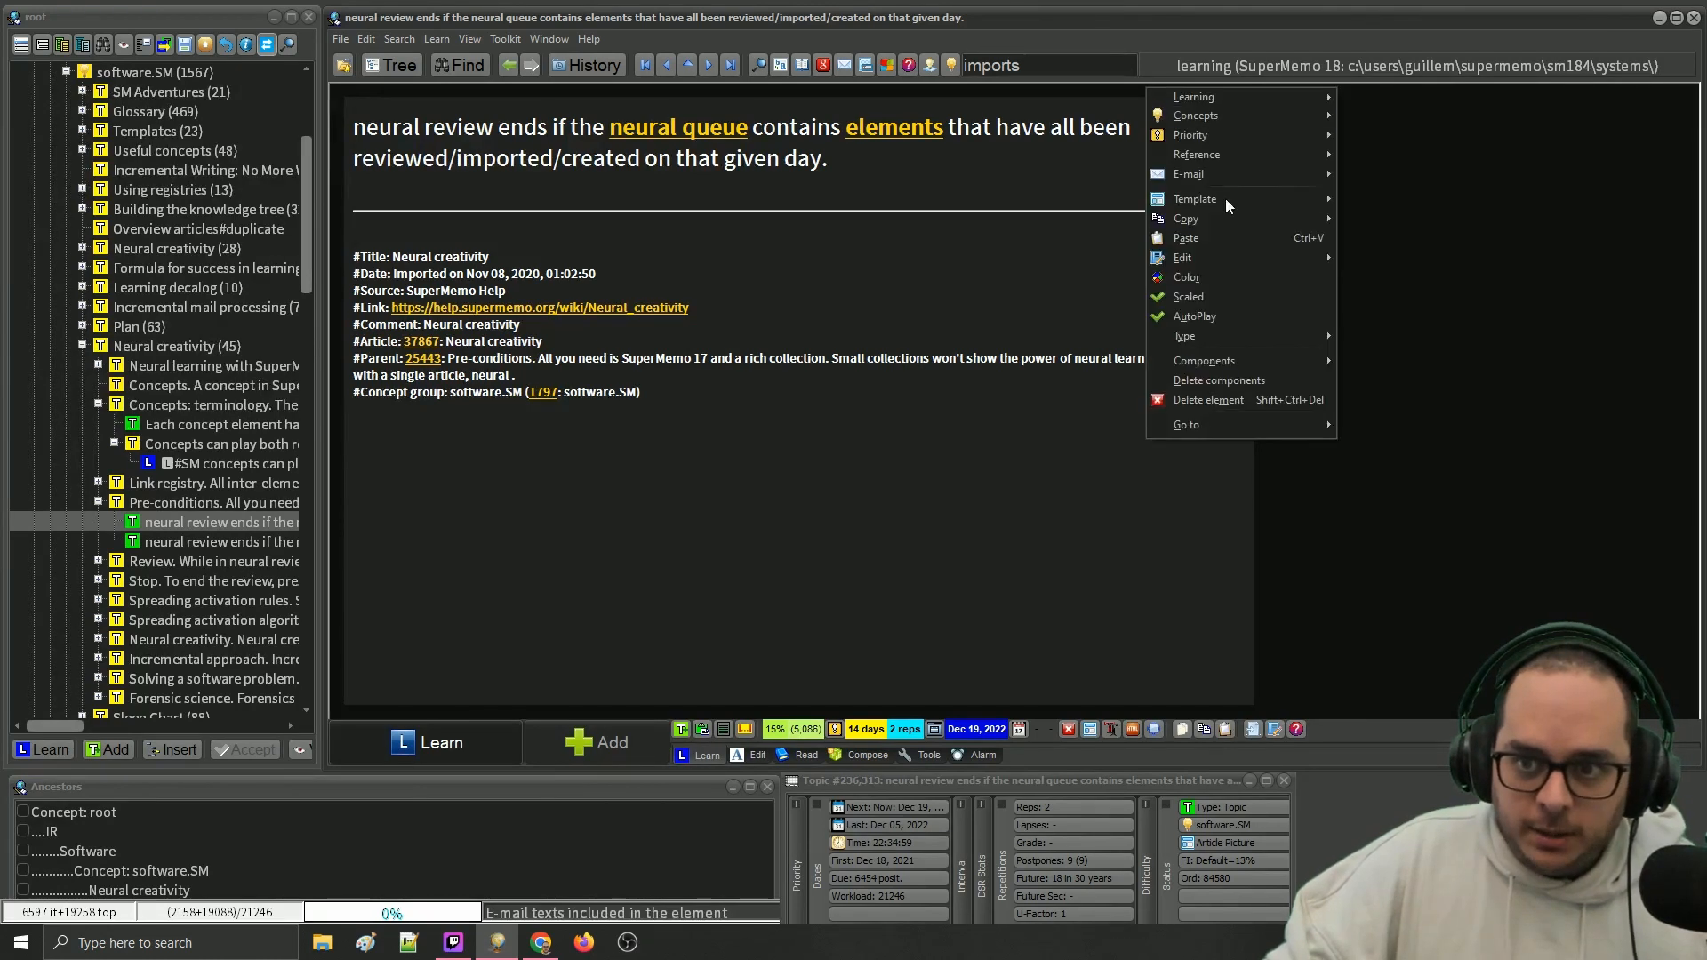
mouse_move(1225, 199)
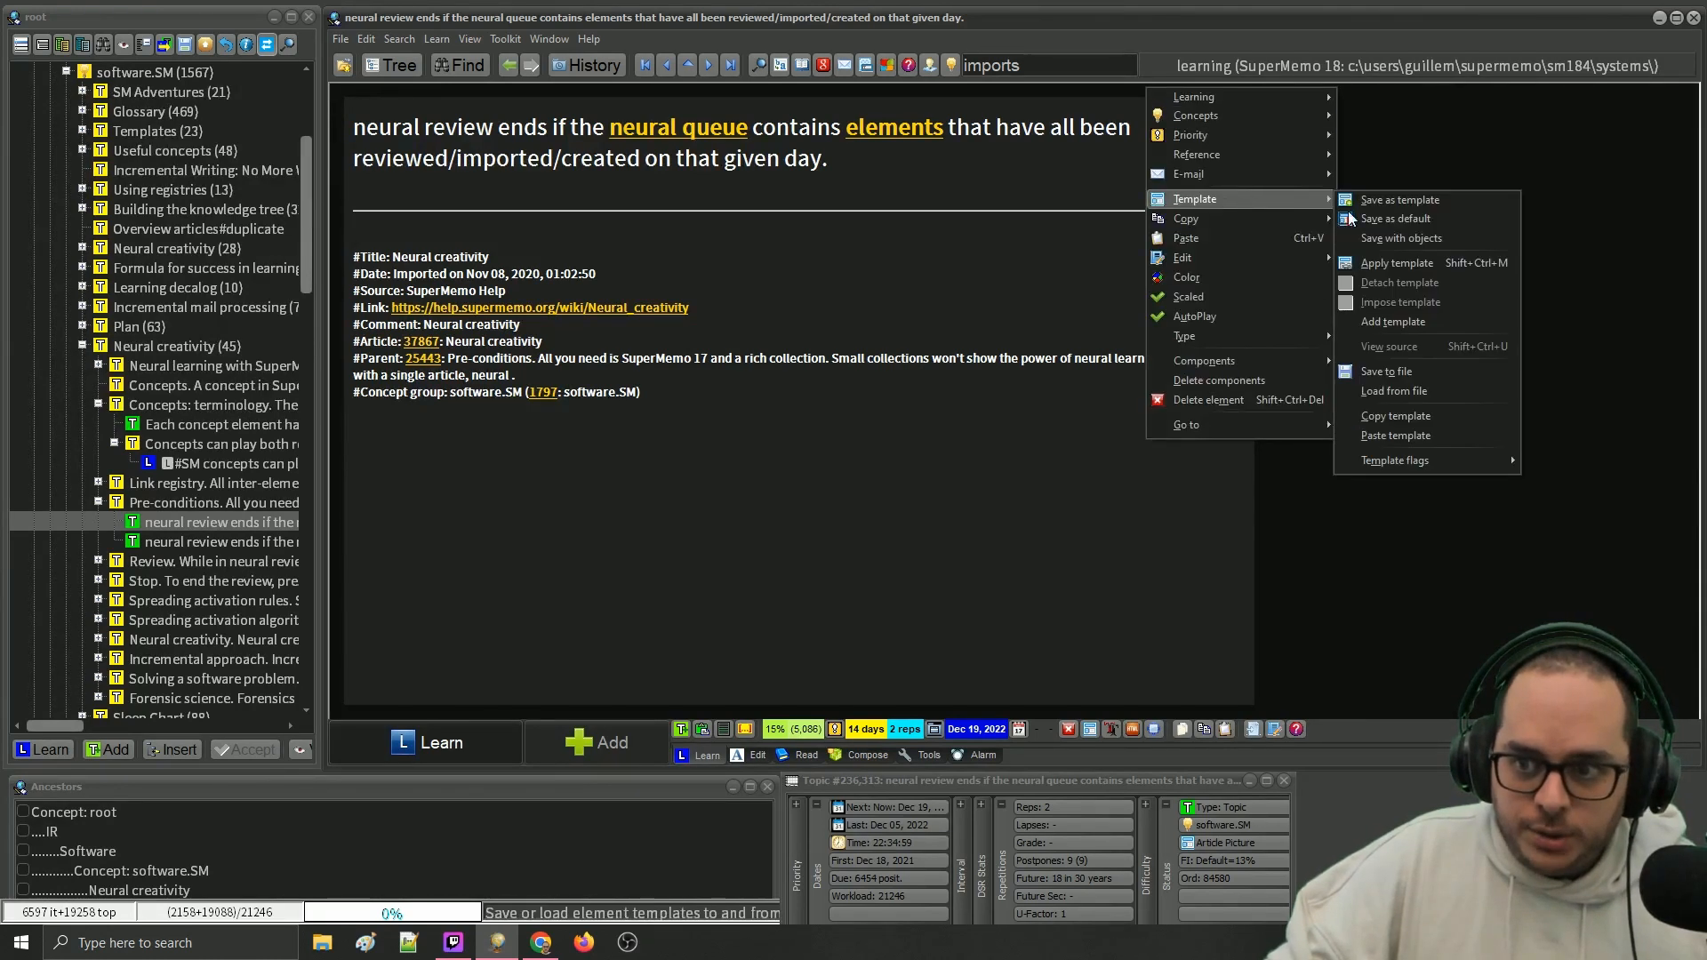
right_click(995, 83)
mouse_move(1161, 197)
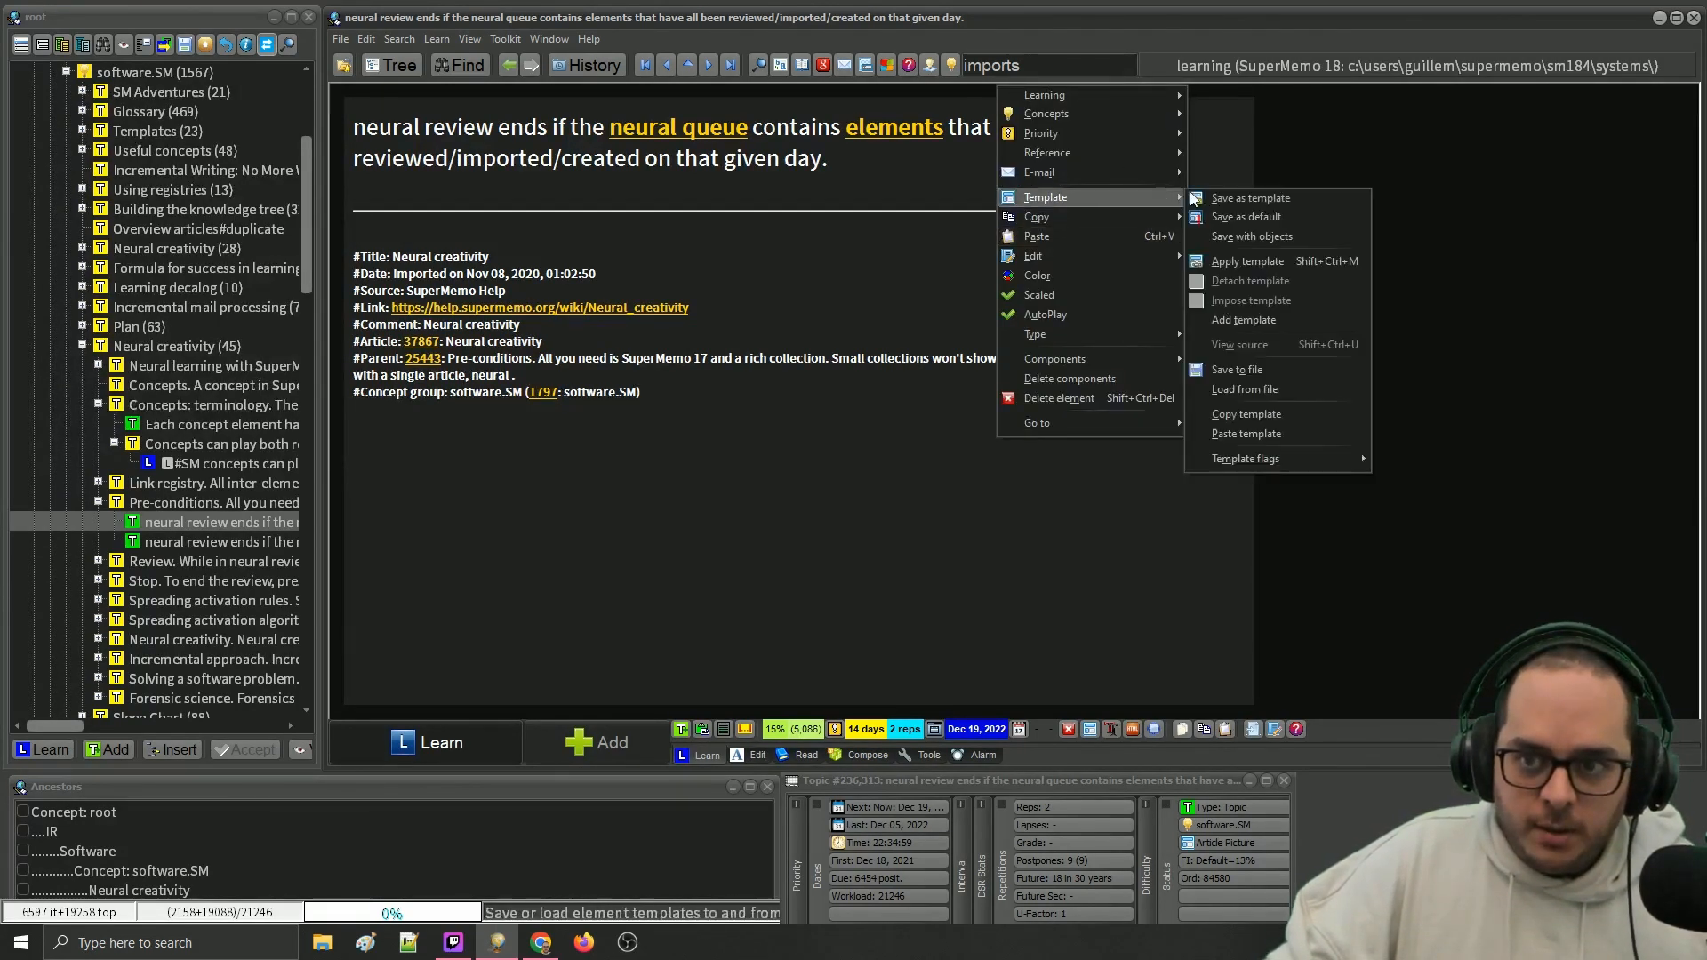
click(1232, 199)
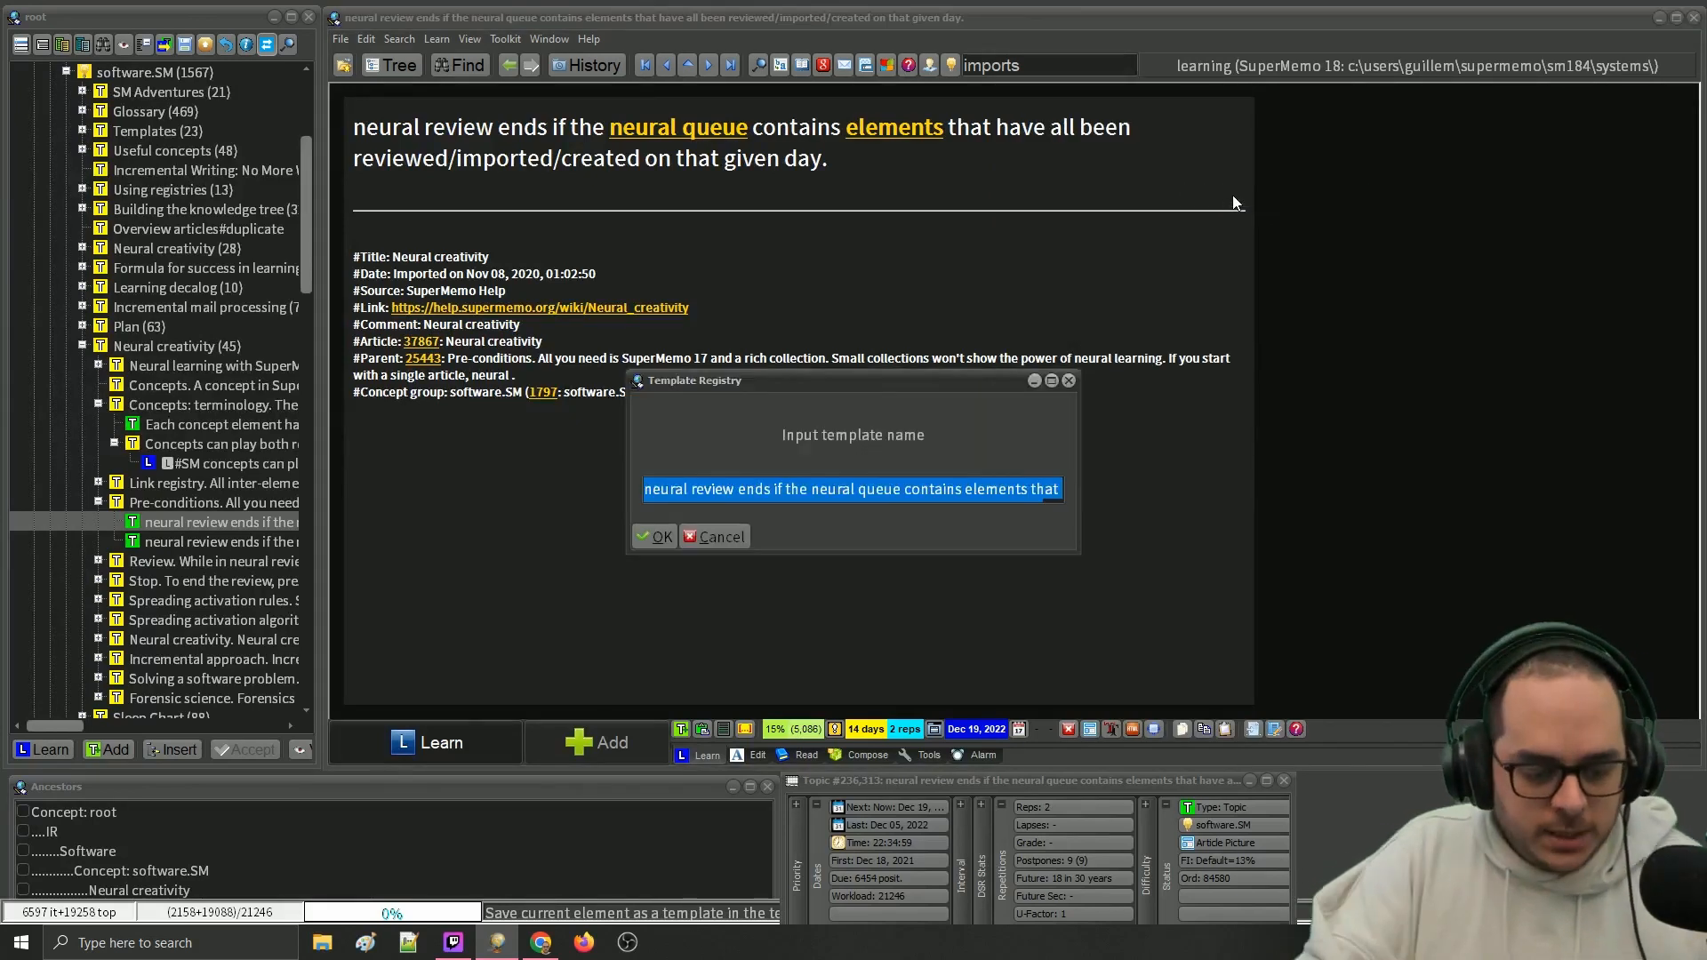
text(Article N)
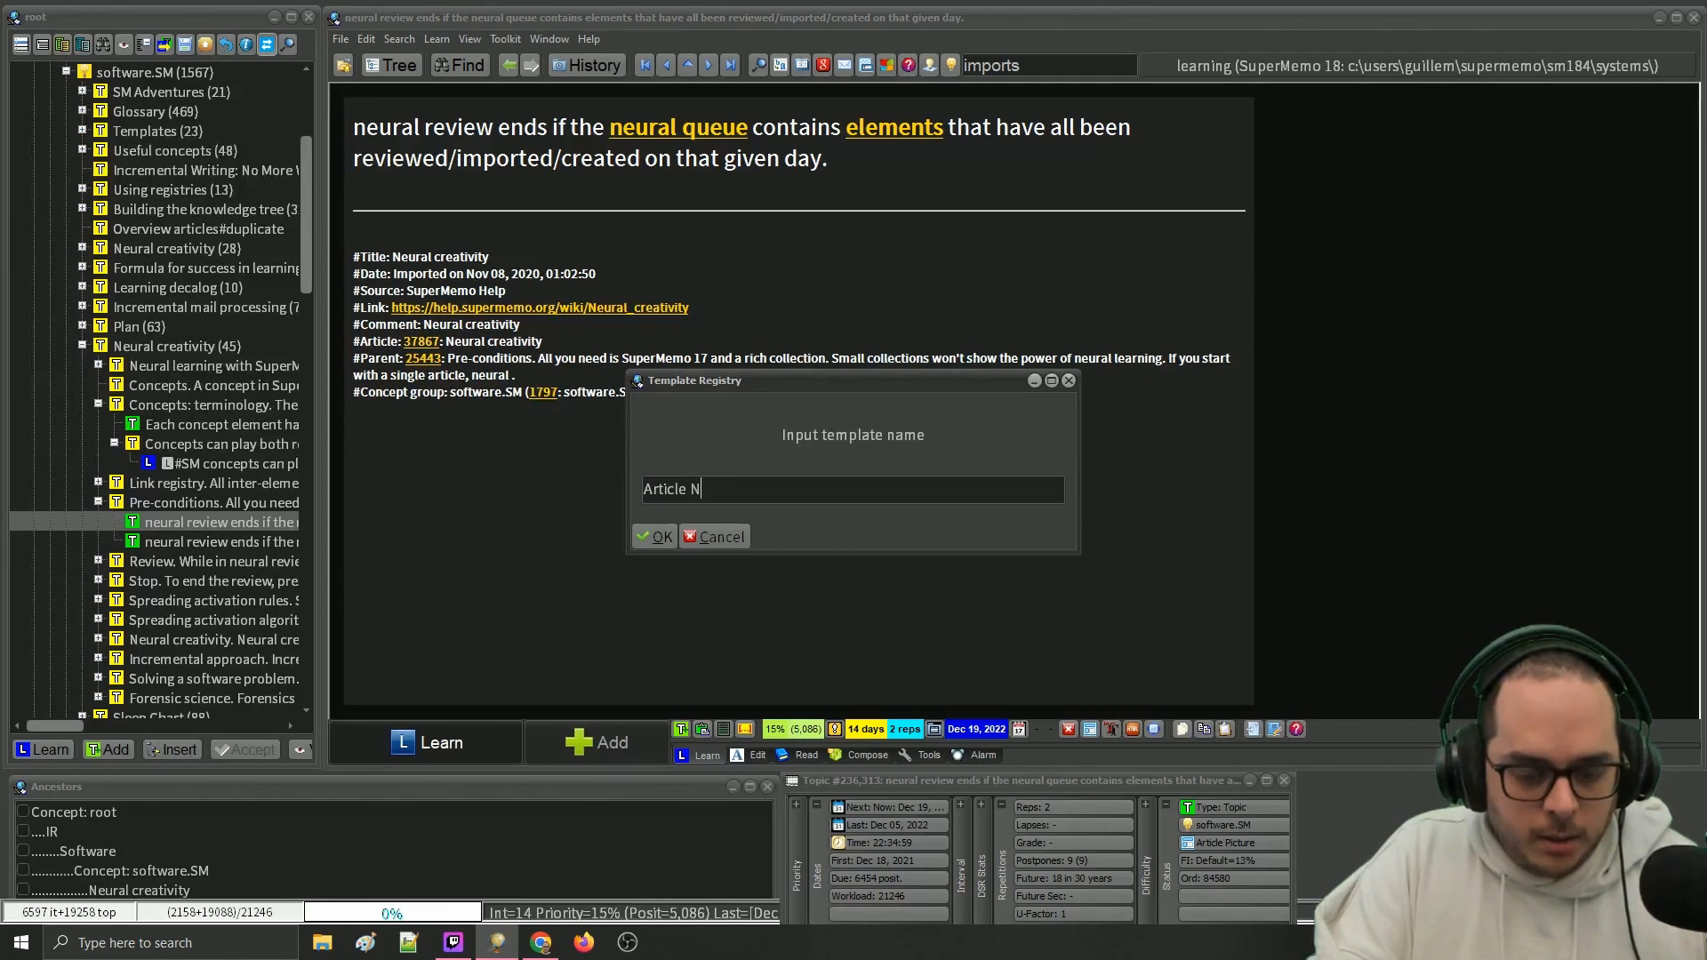
text(OTHING ELSE)
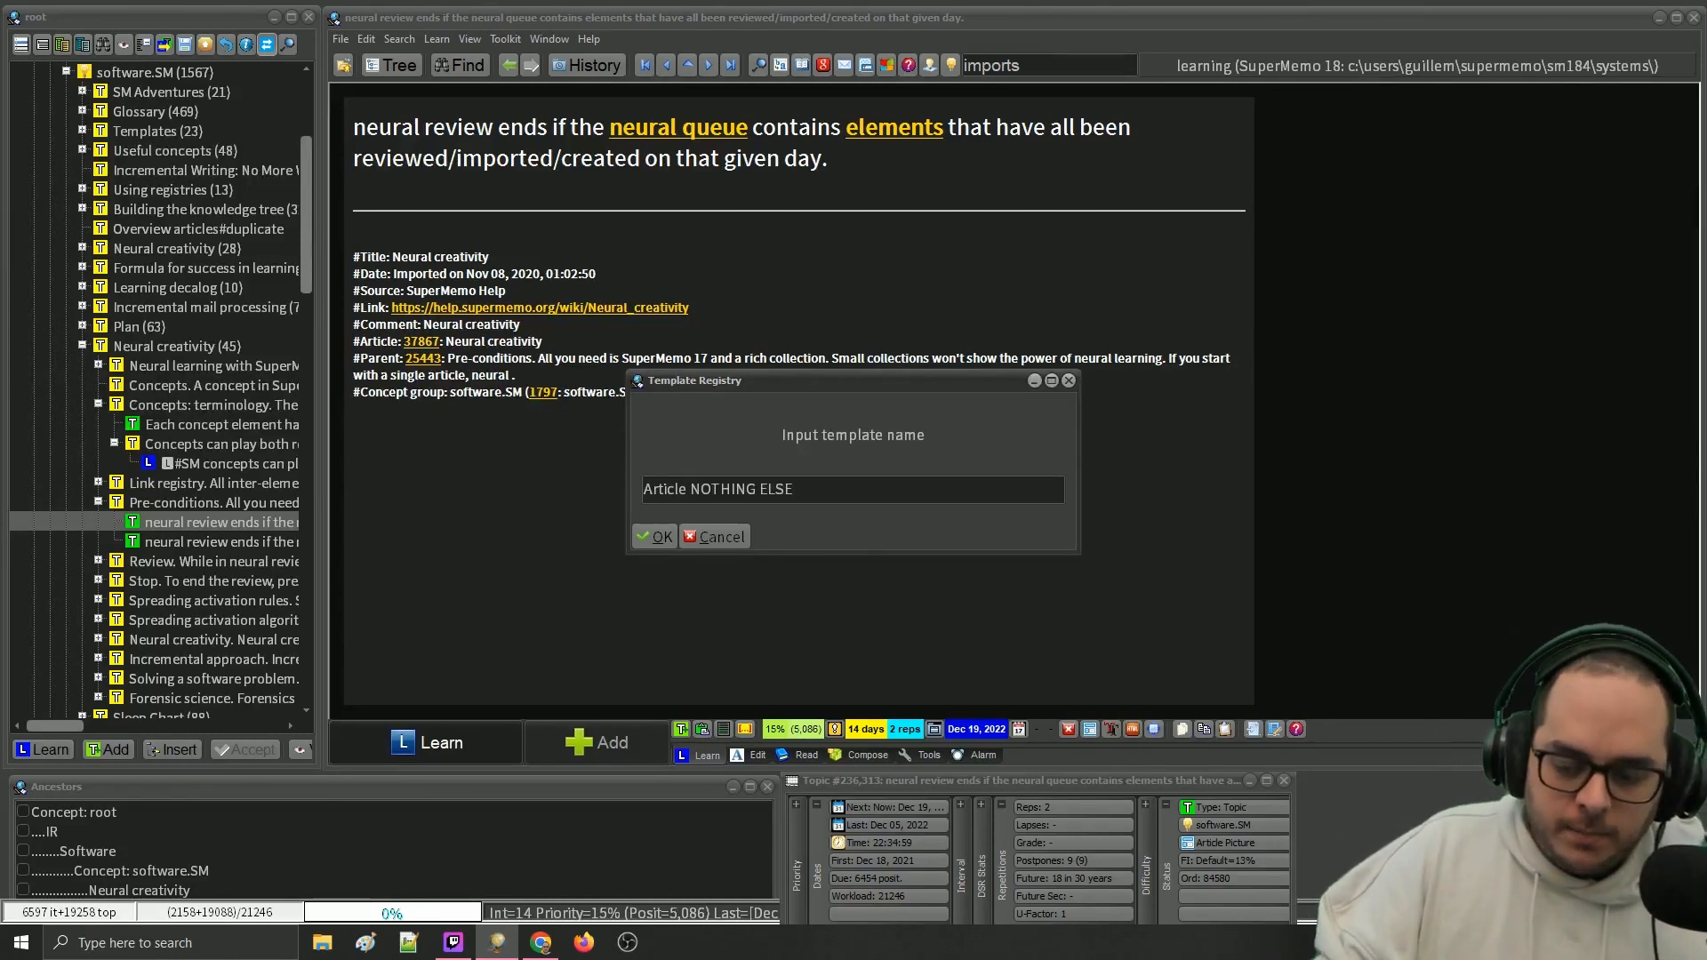
key(Return)
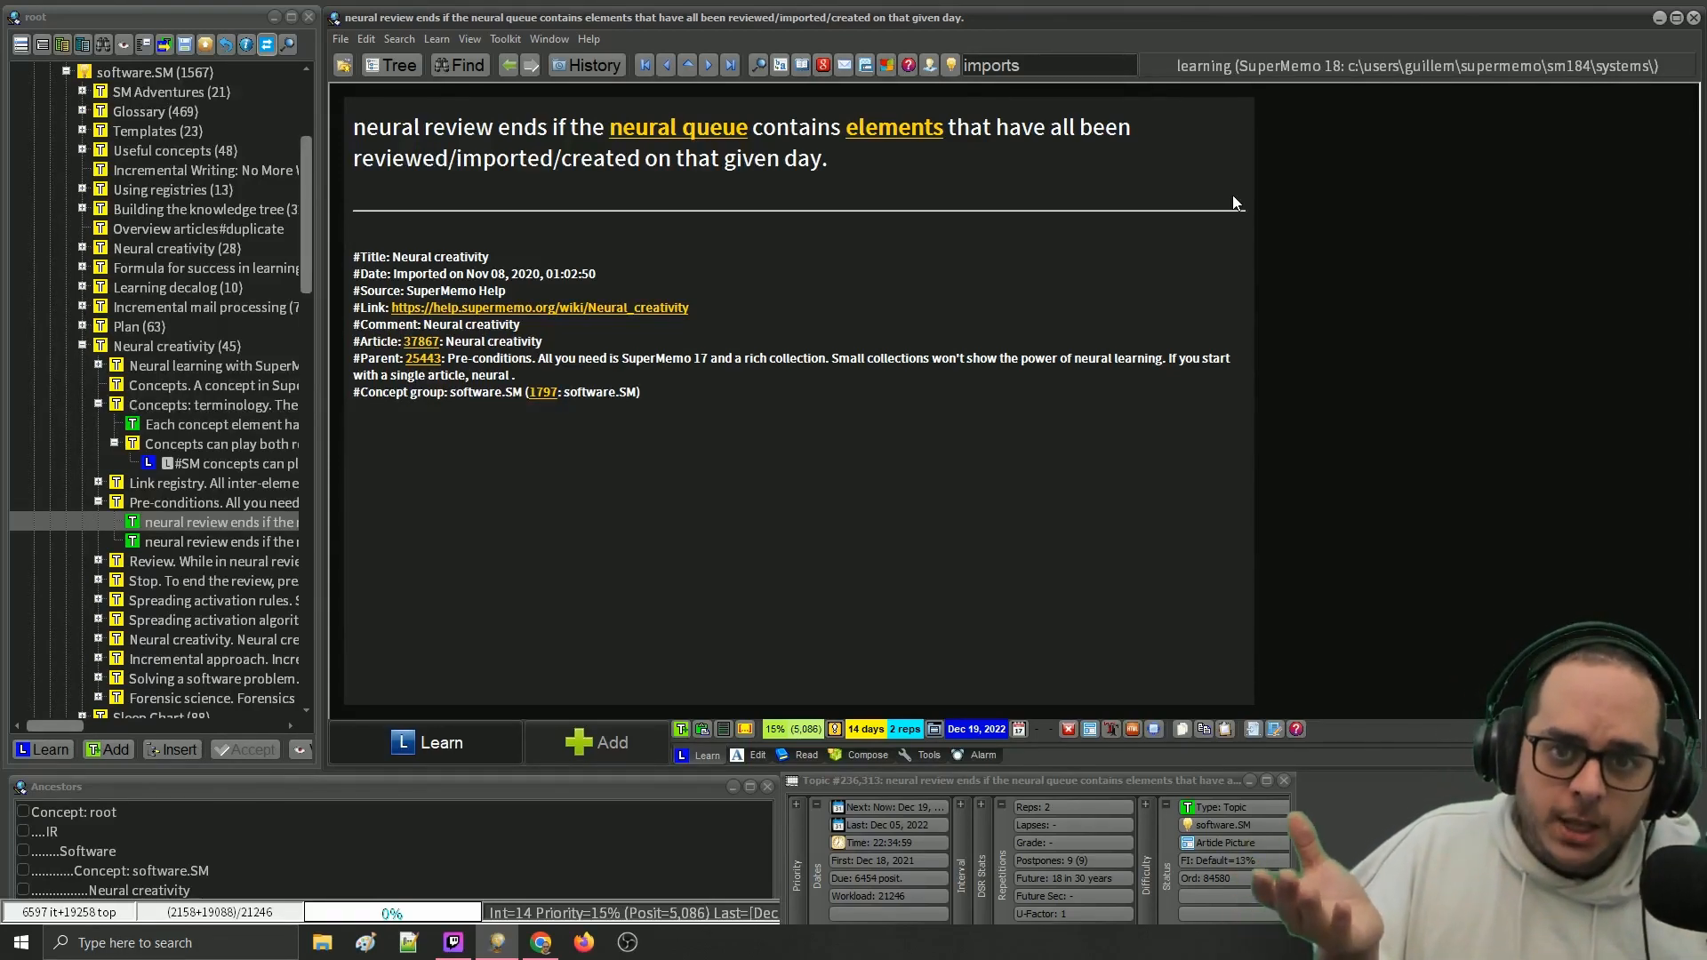
- Turn off the Delete template extras flag for the "neural review ends" topic
right_click(1248, 92)
mouse_move(1315, 200)
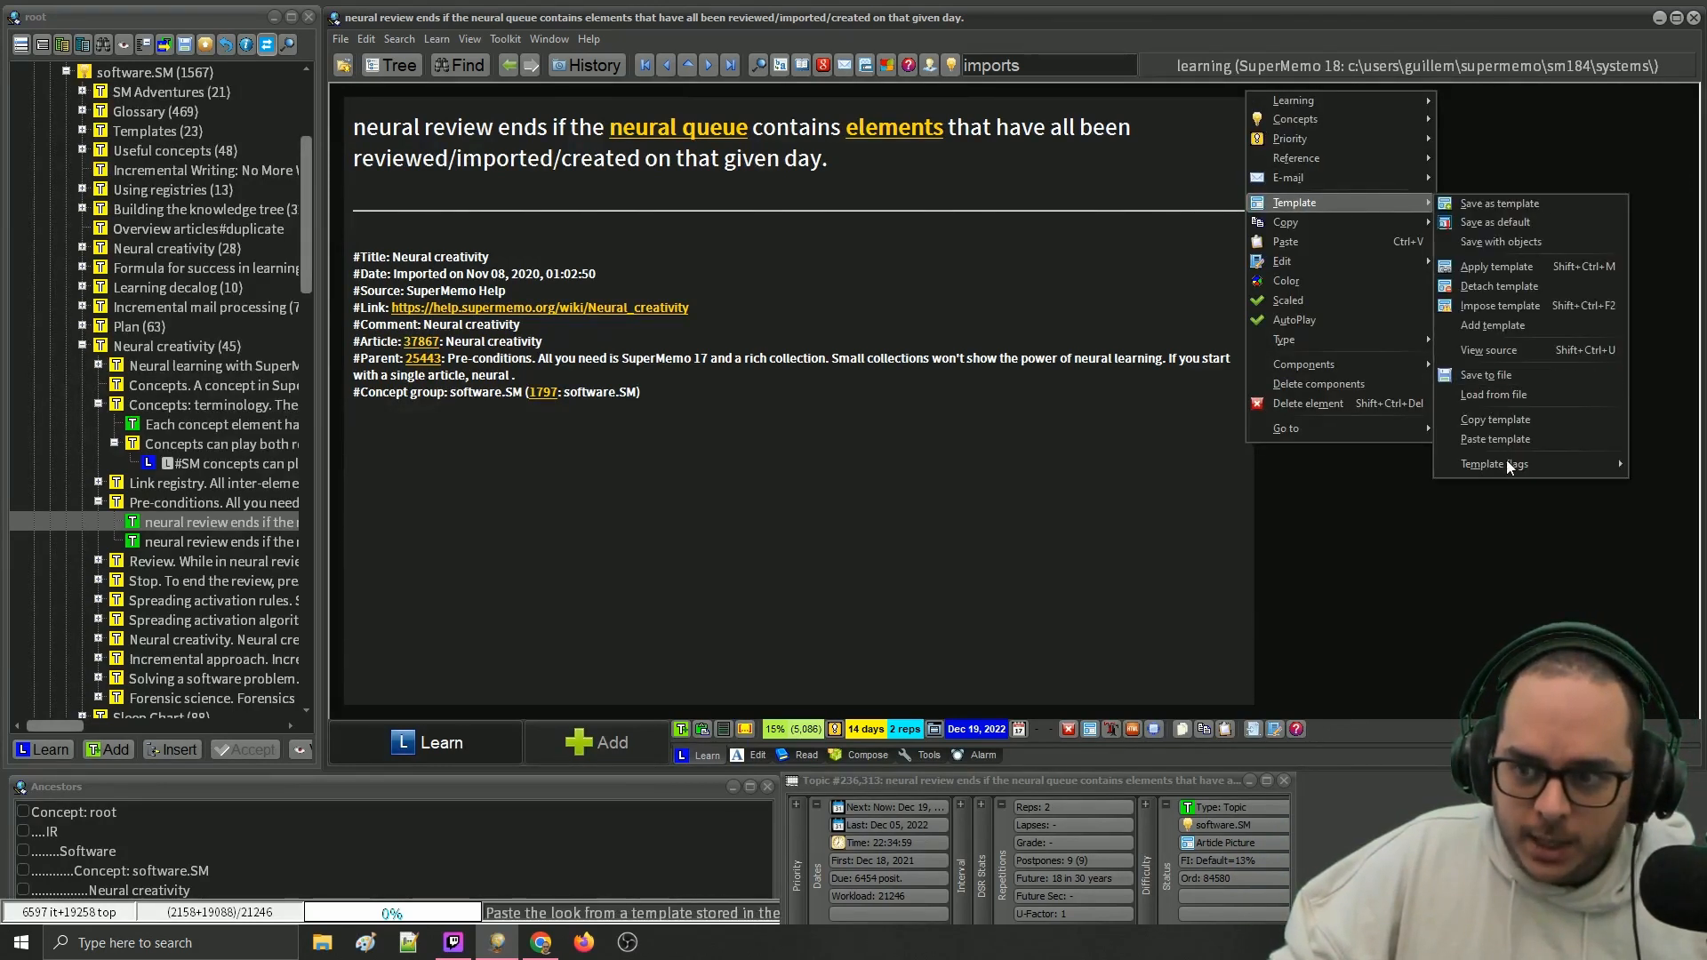
mouse_move(1506, 463)
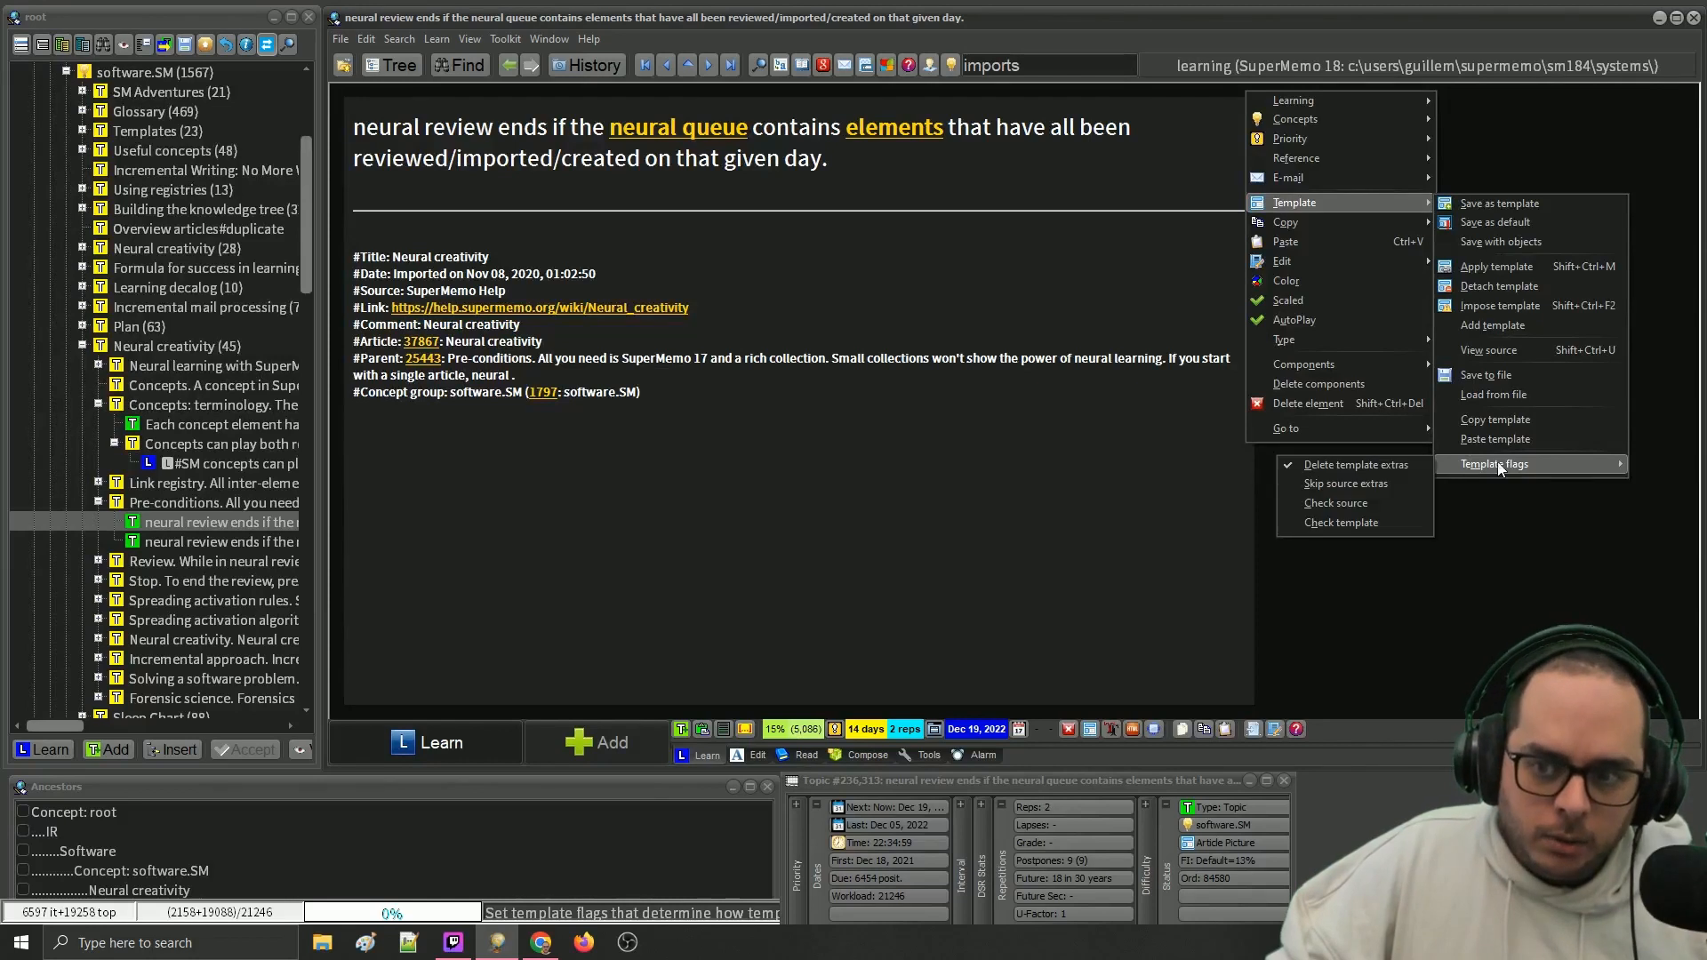
click(1378, 466)
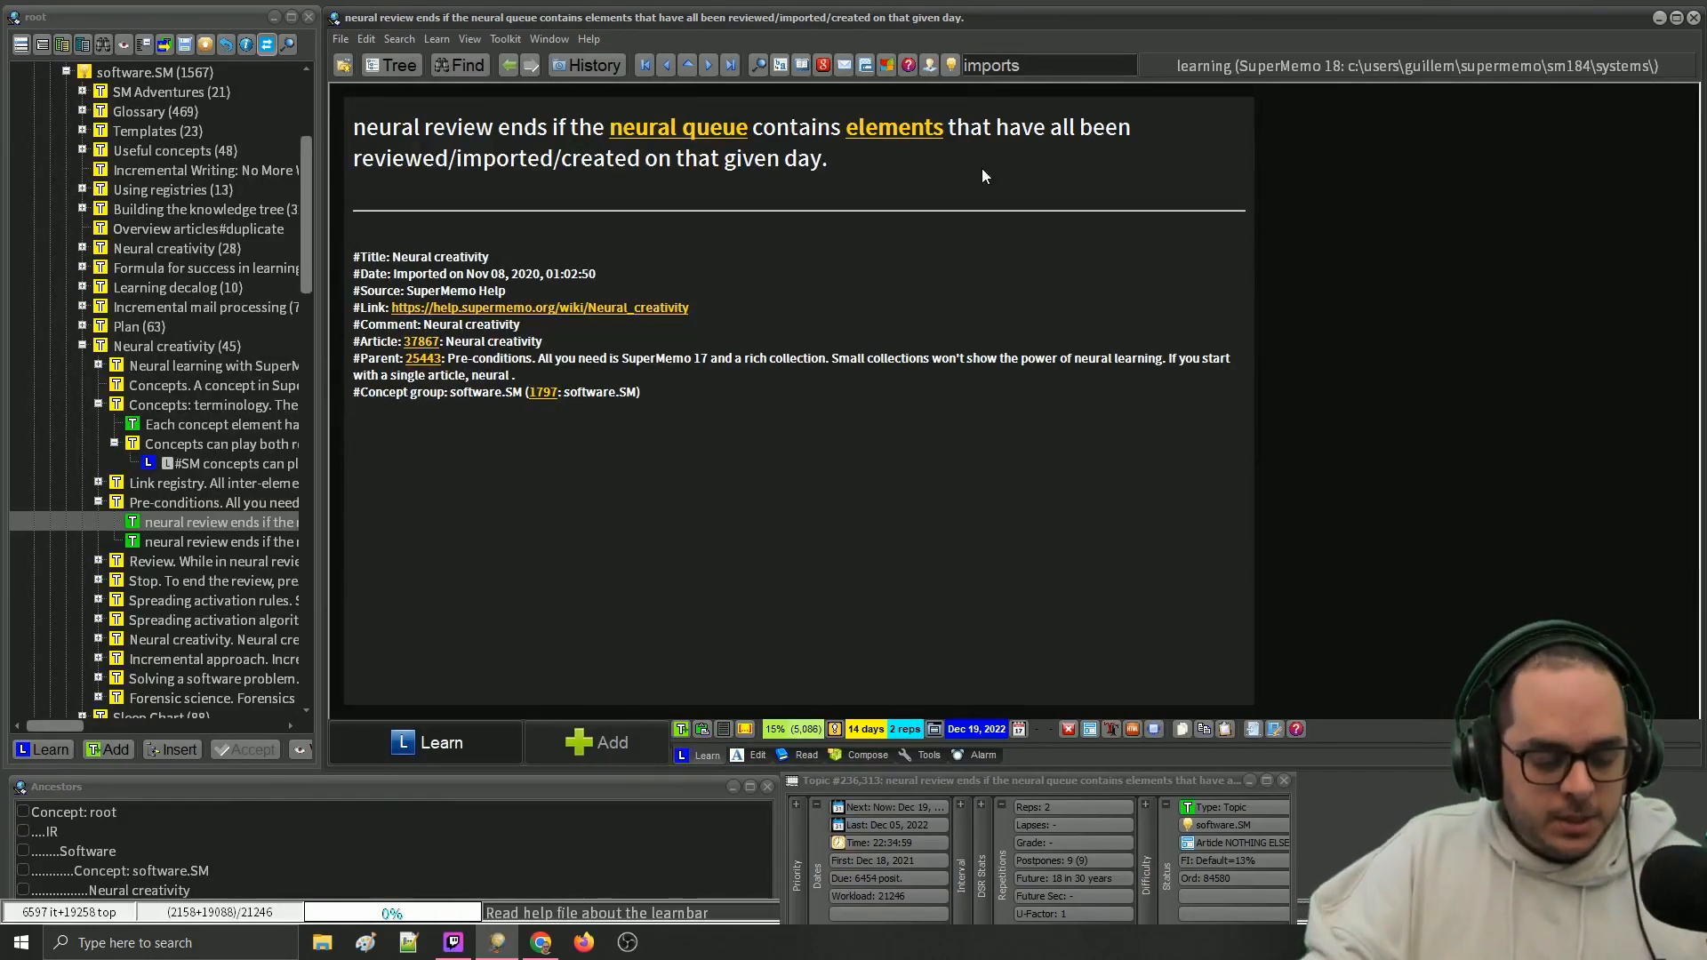
- Apply the Article template to the "neural review ends" topic and examine its component order for template extras
key(ctrl+shift+m)
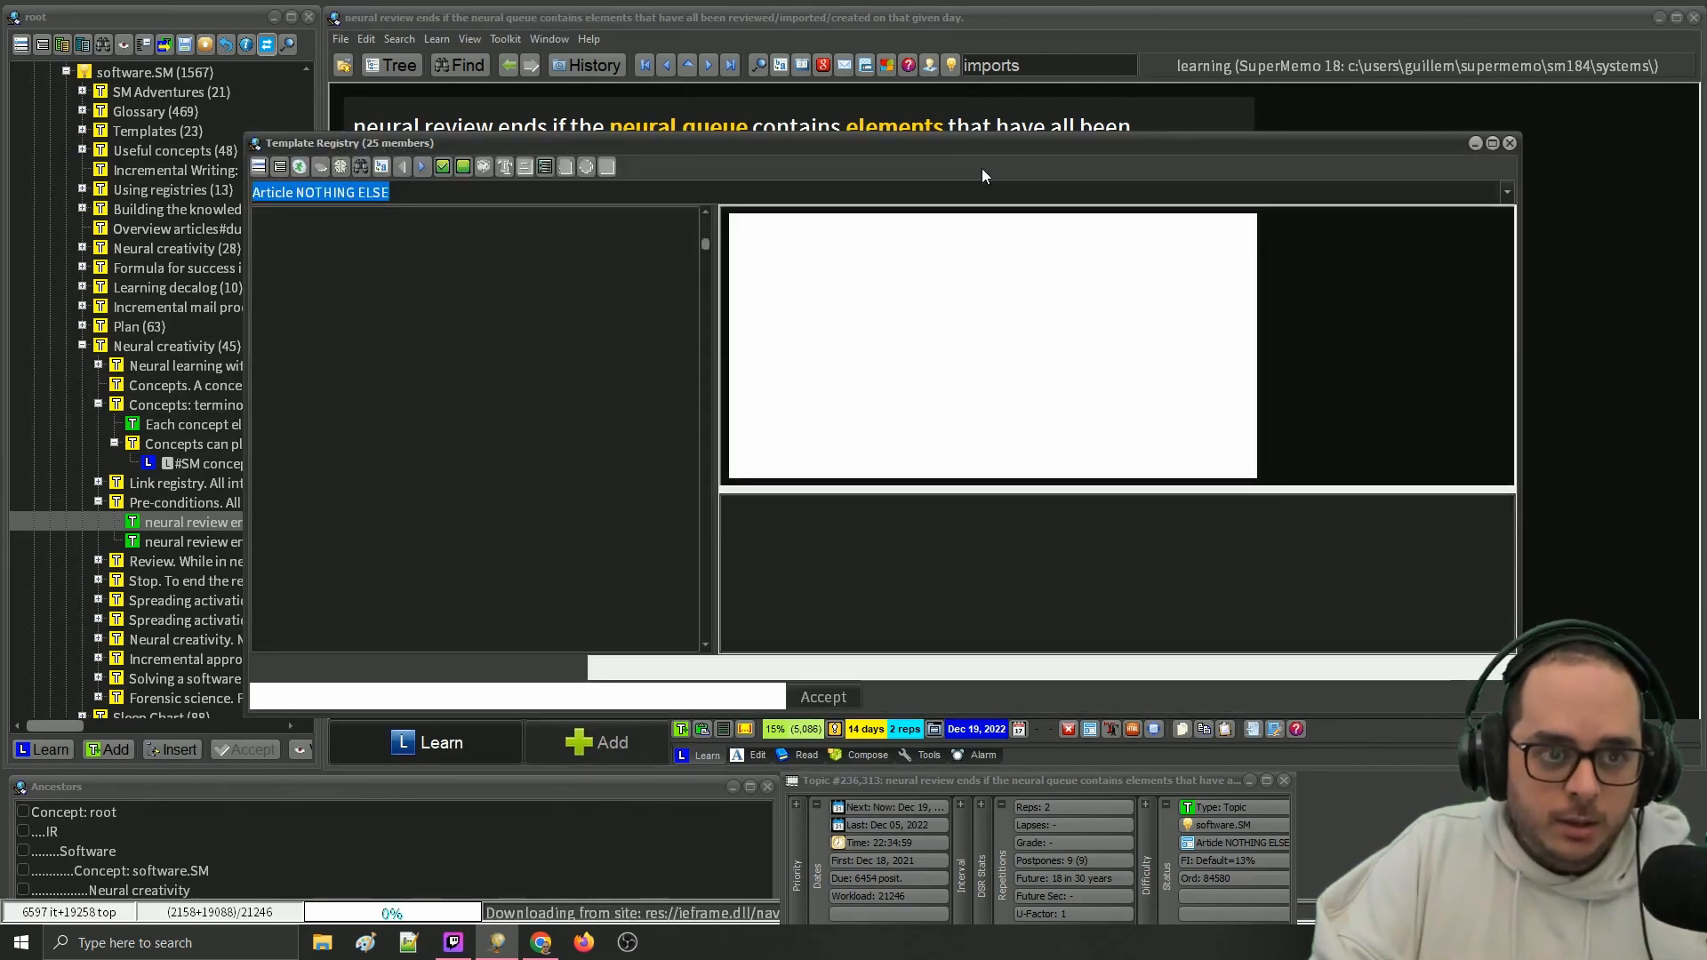
key(Return)
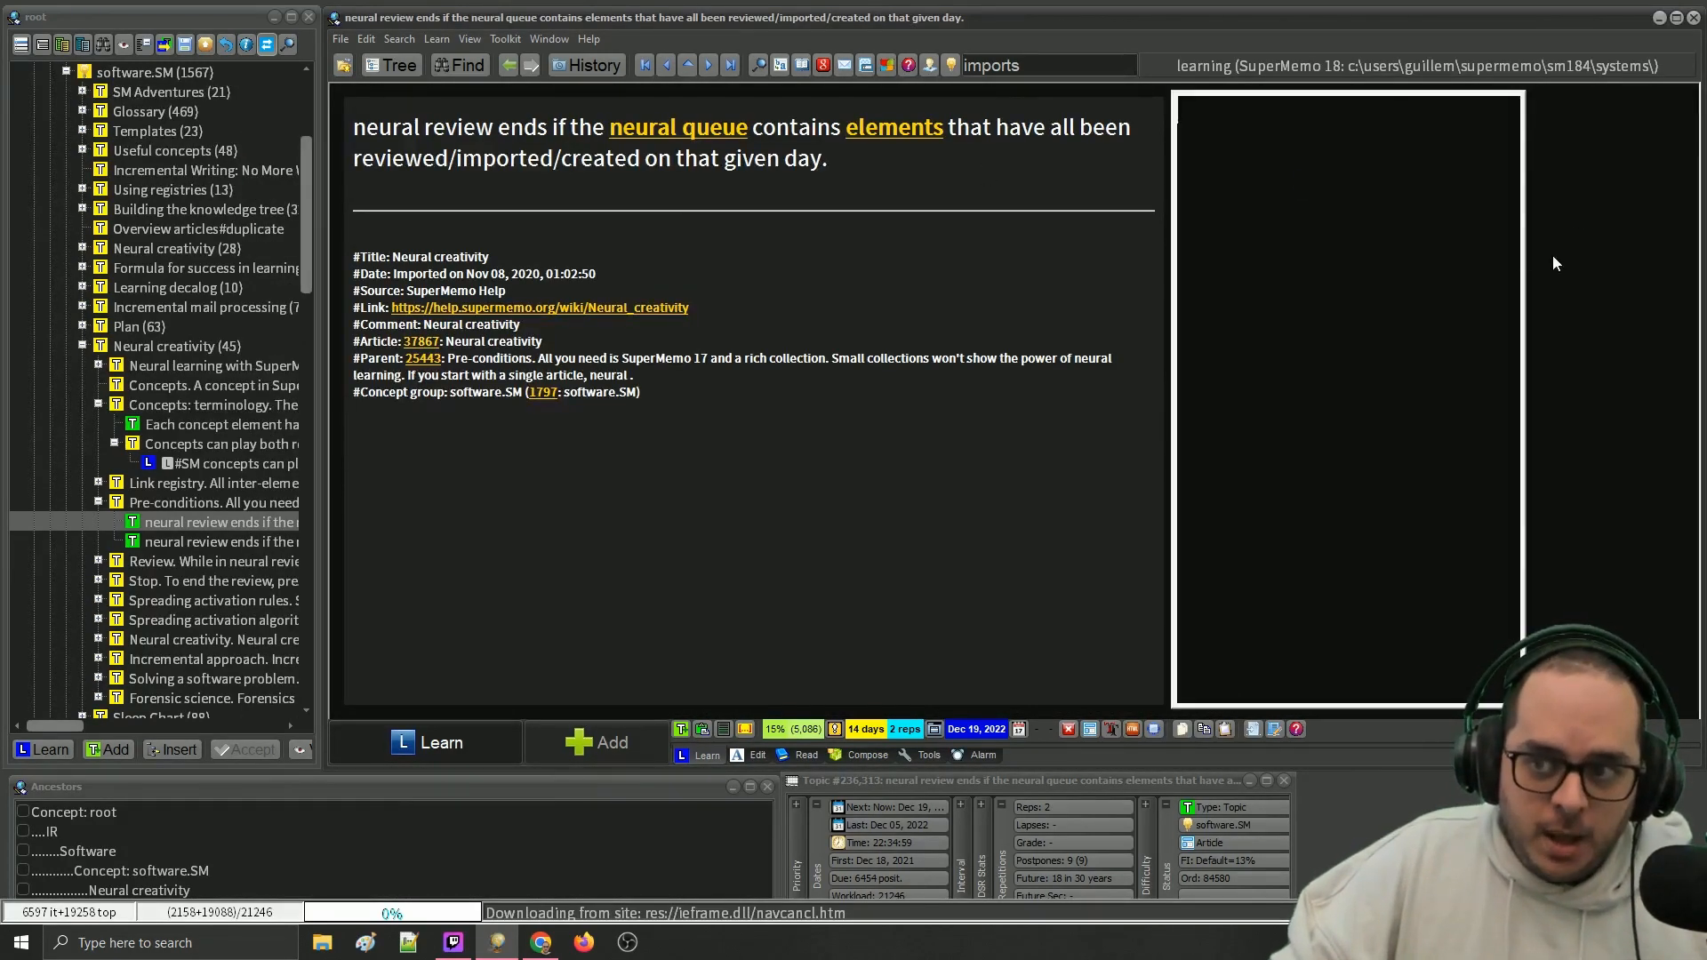
key(ctrl+alt+o)
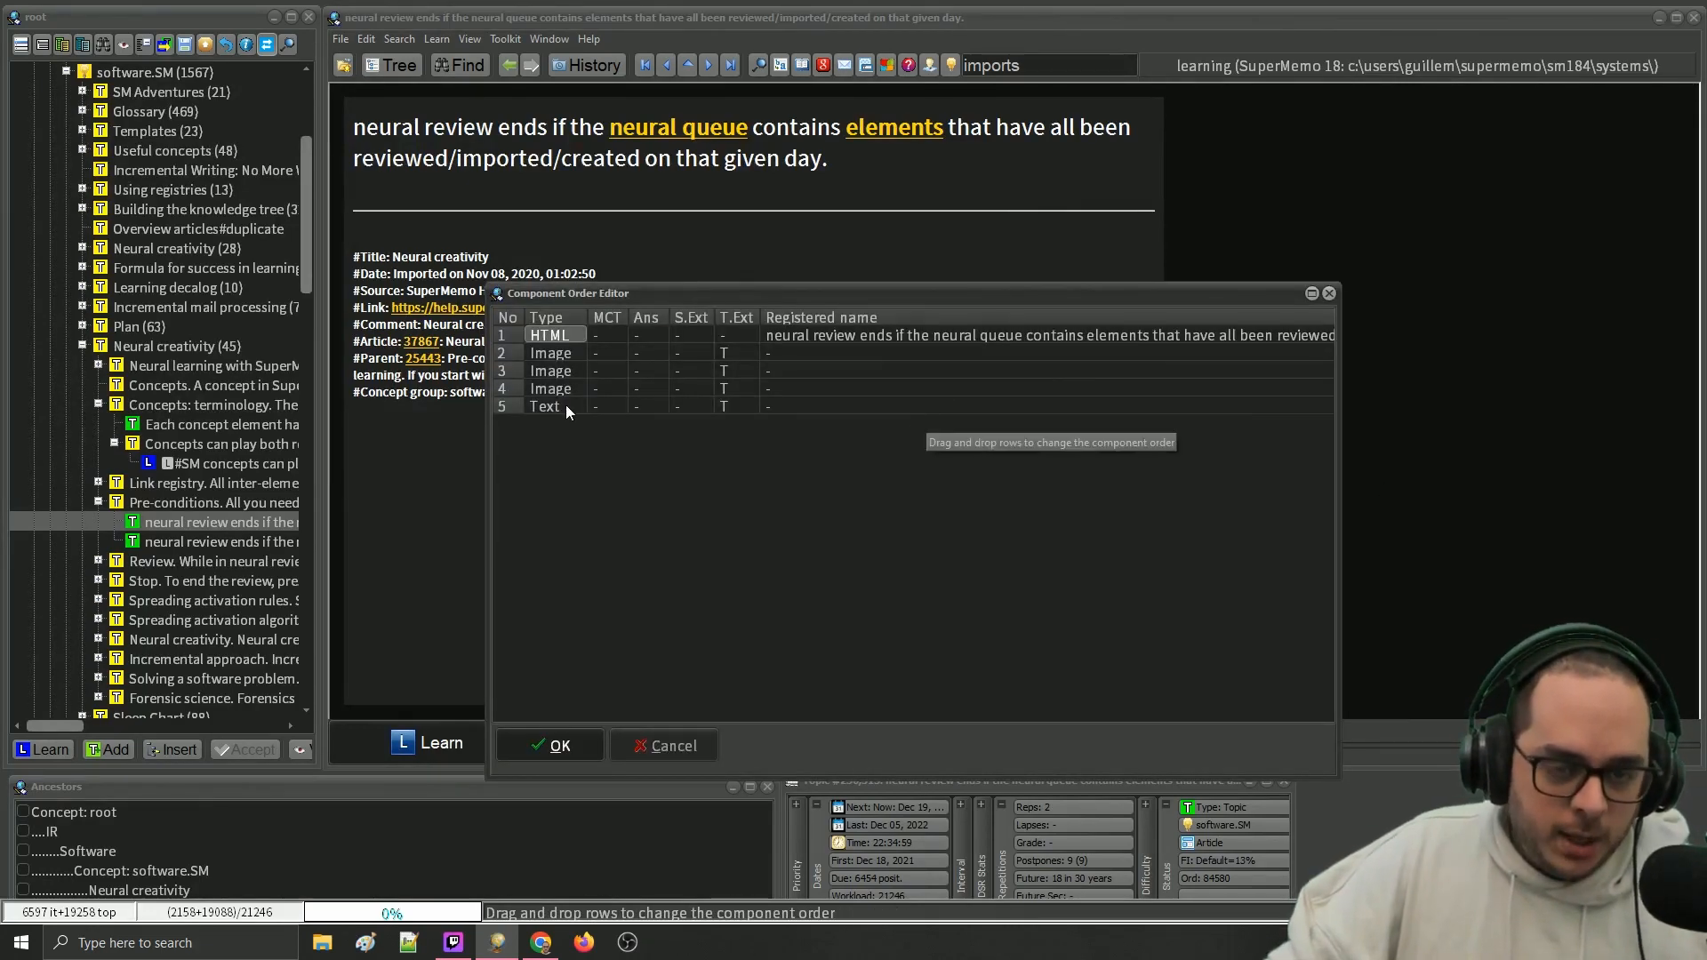
key(Escape)
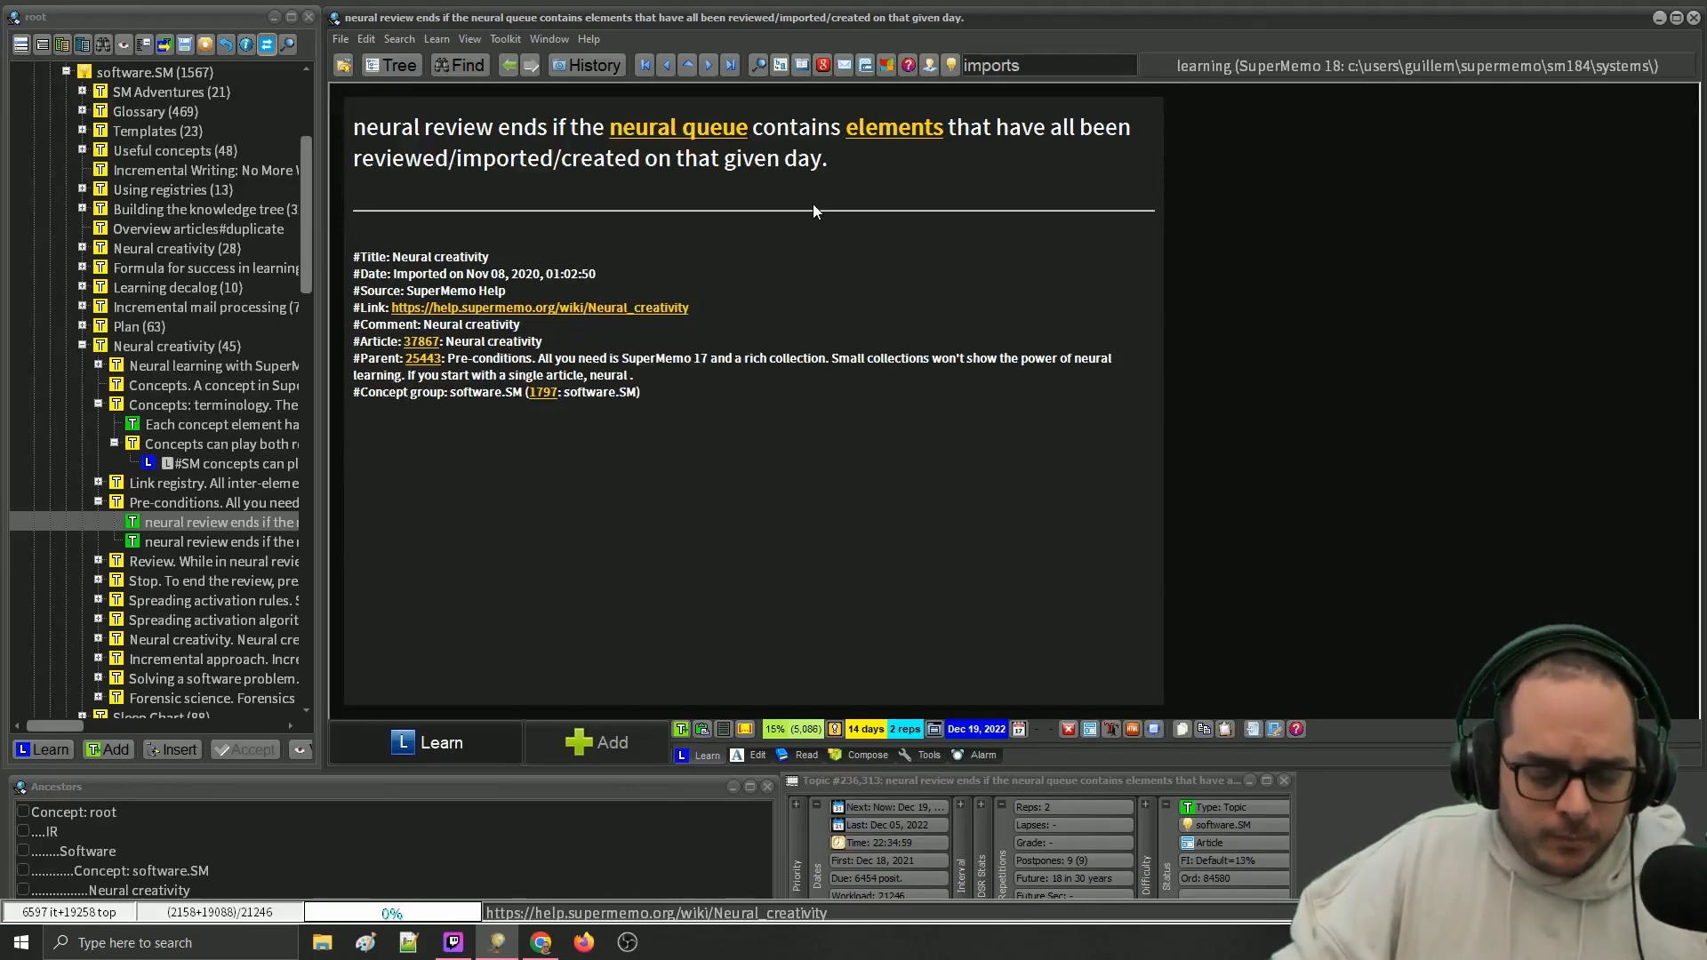
- Apply the Article Research template to the "neural review ends" topic
key(ctrl+shift+m)
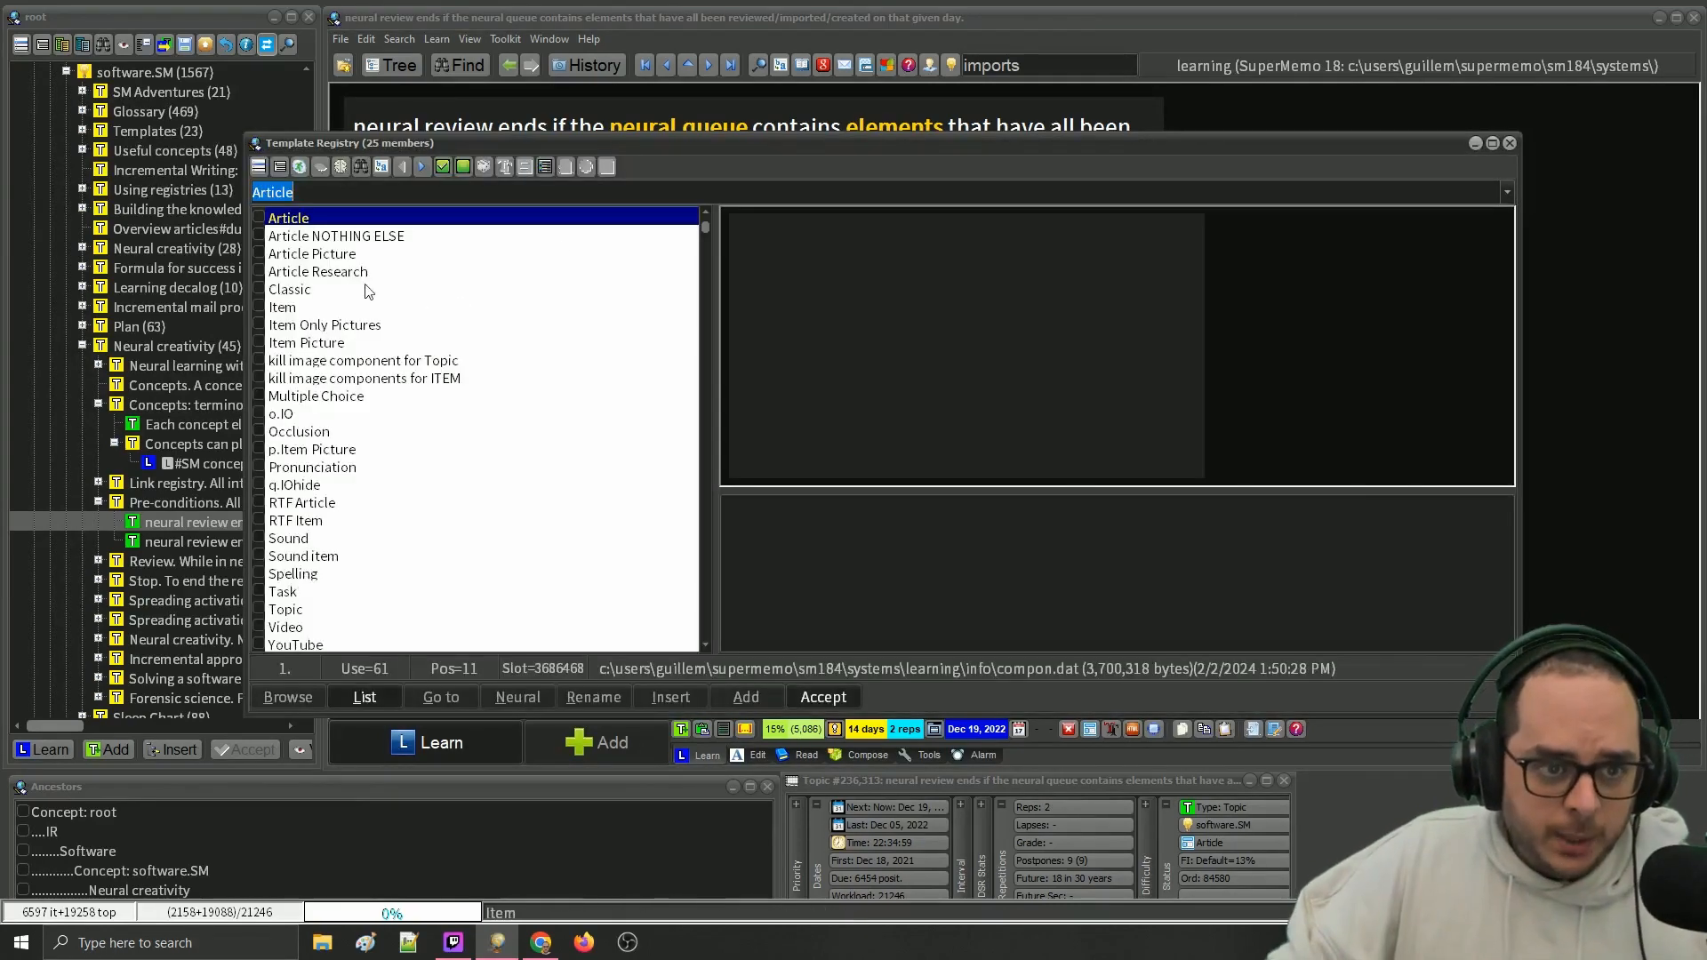
click(345, 273)
double_click(344, 270)
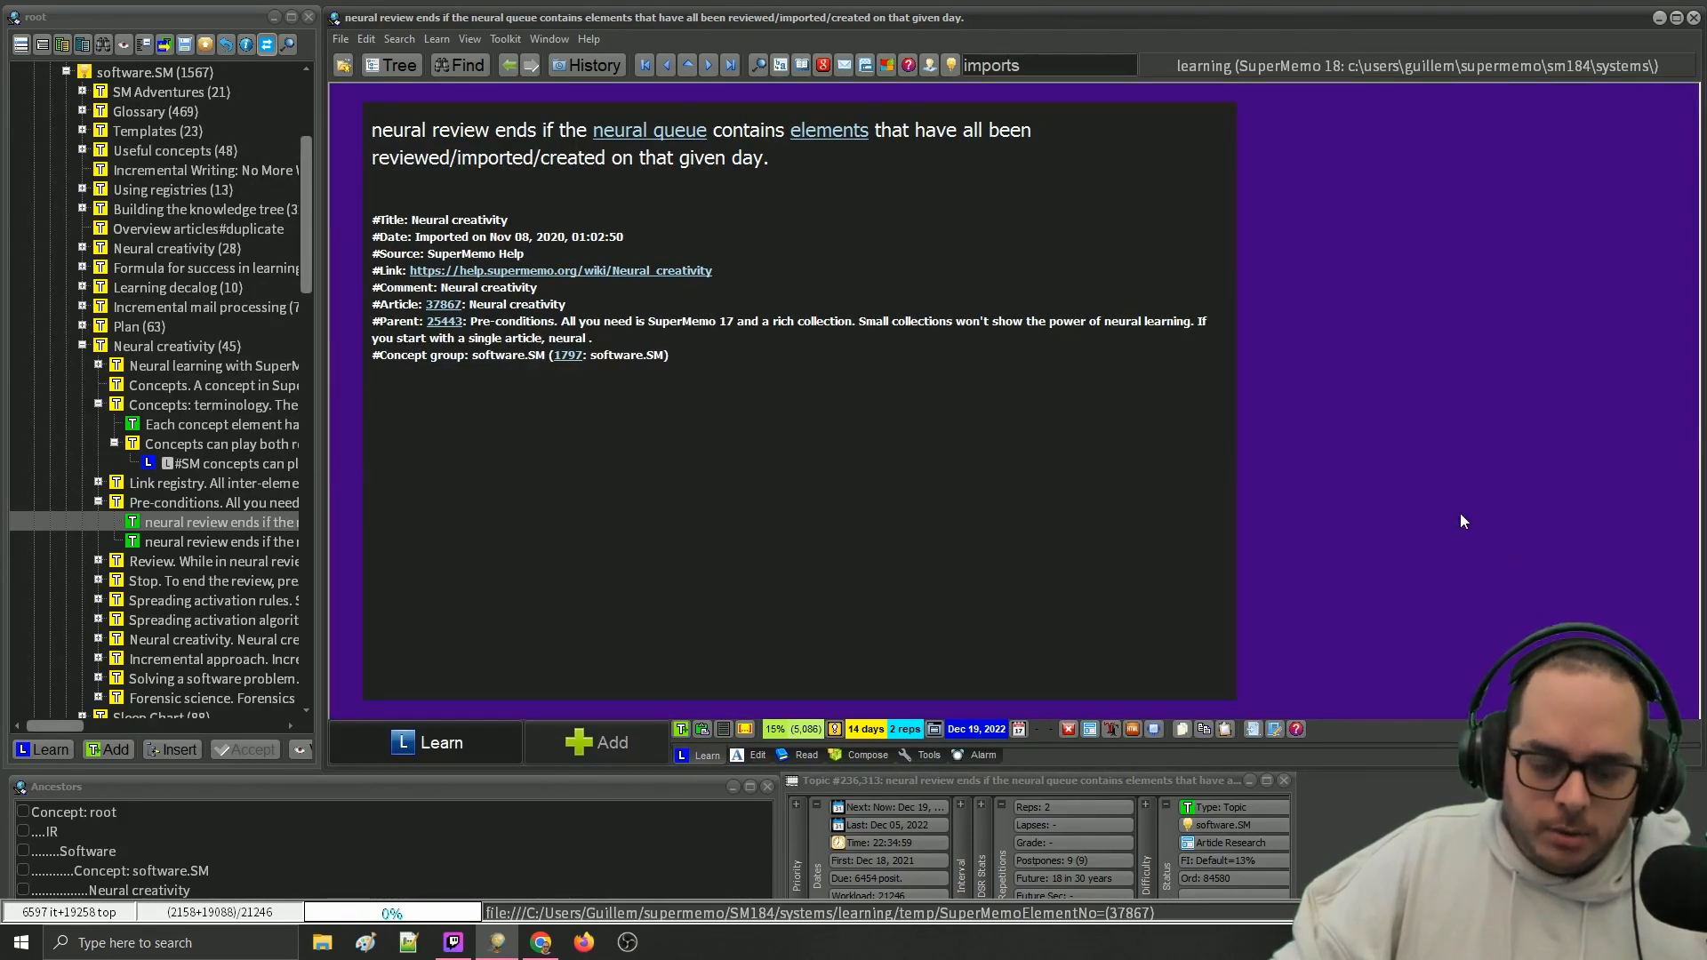
- Compare the topic's component order in the Article Research templated view and the source view
key(alt+s)
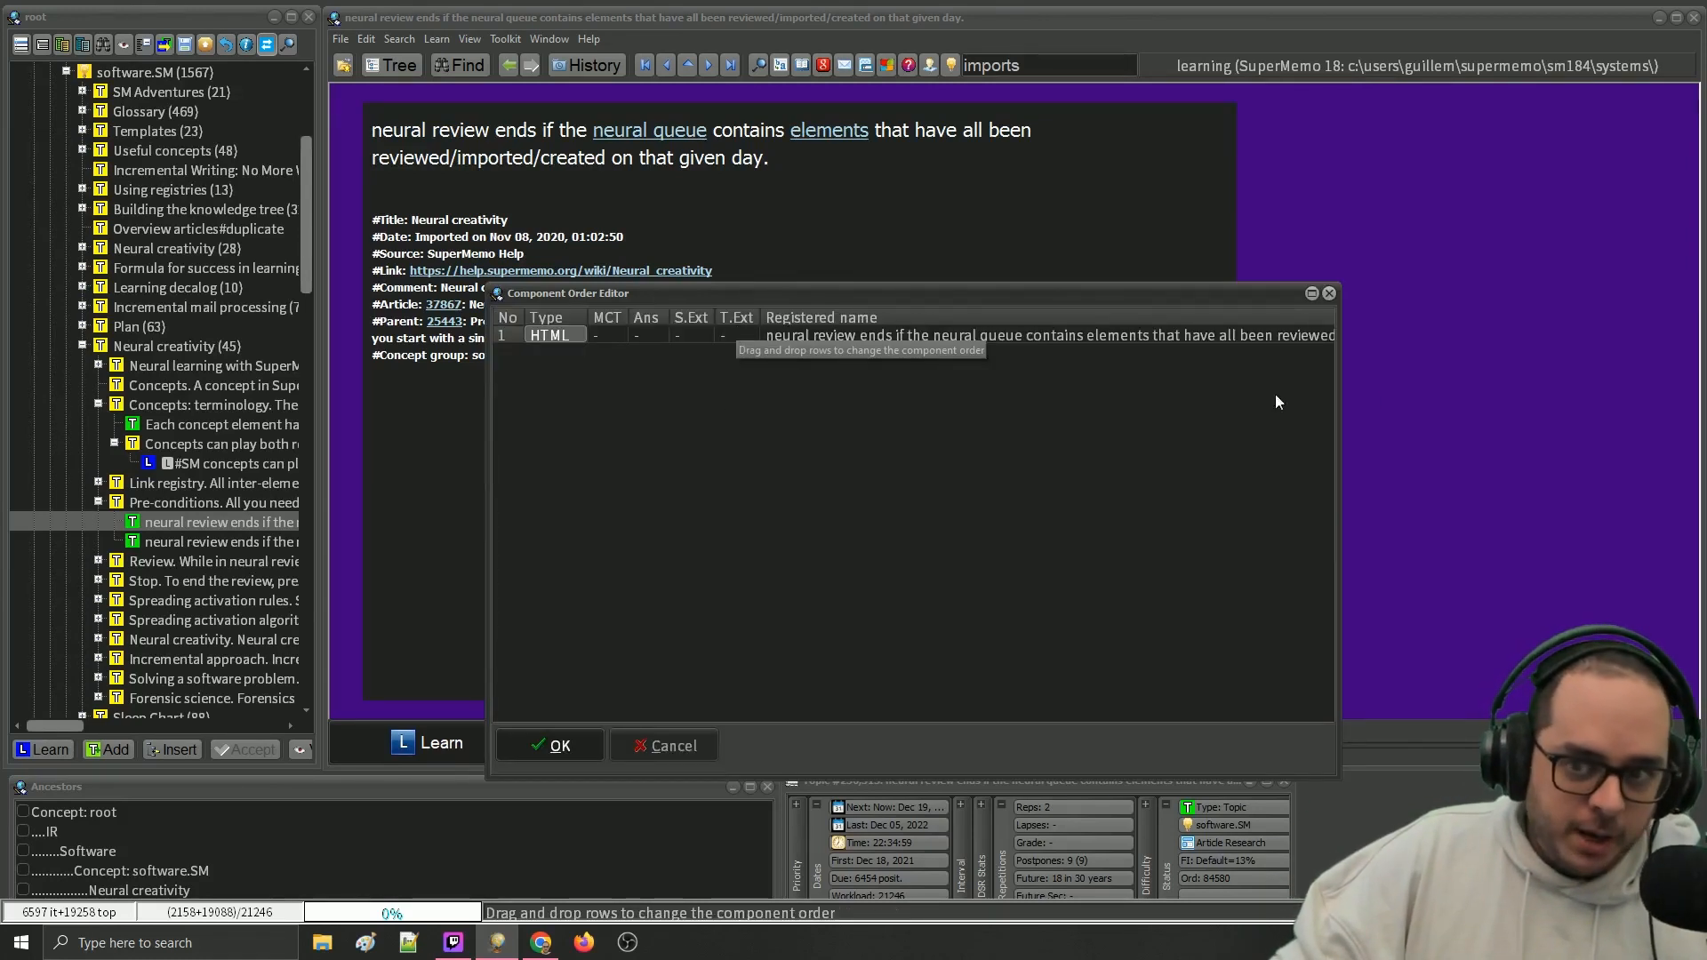
click(1329, 294)
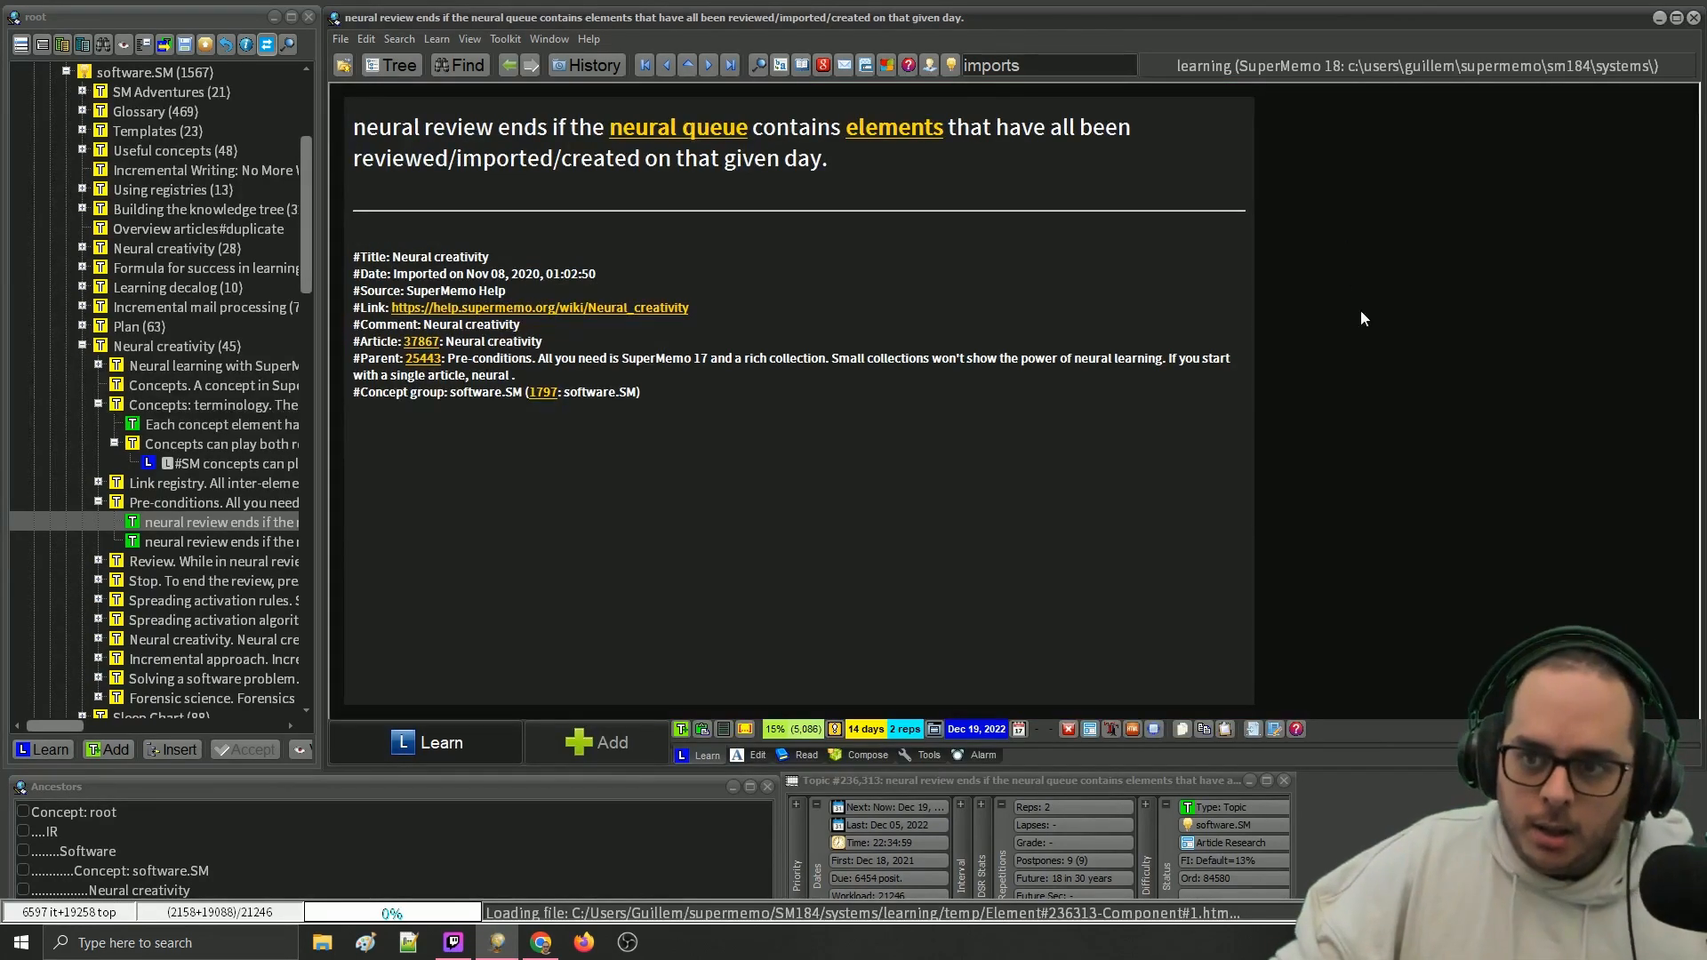
key(ctrl+alt+o)
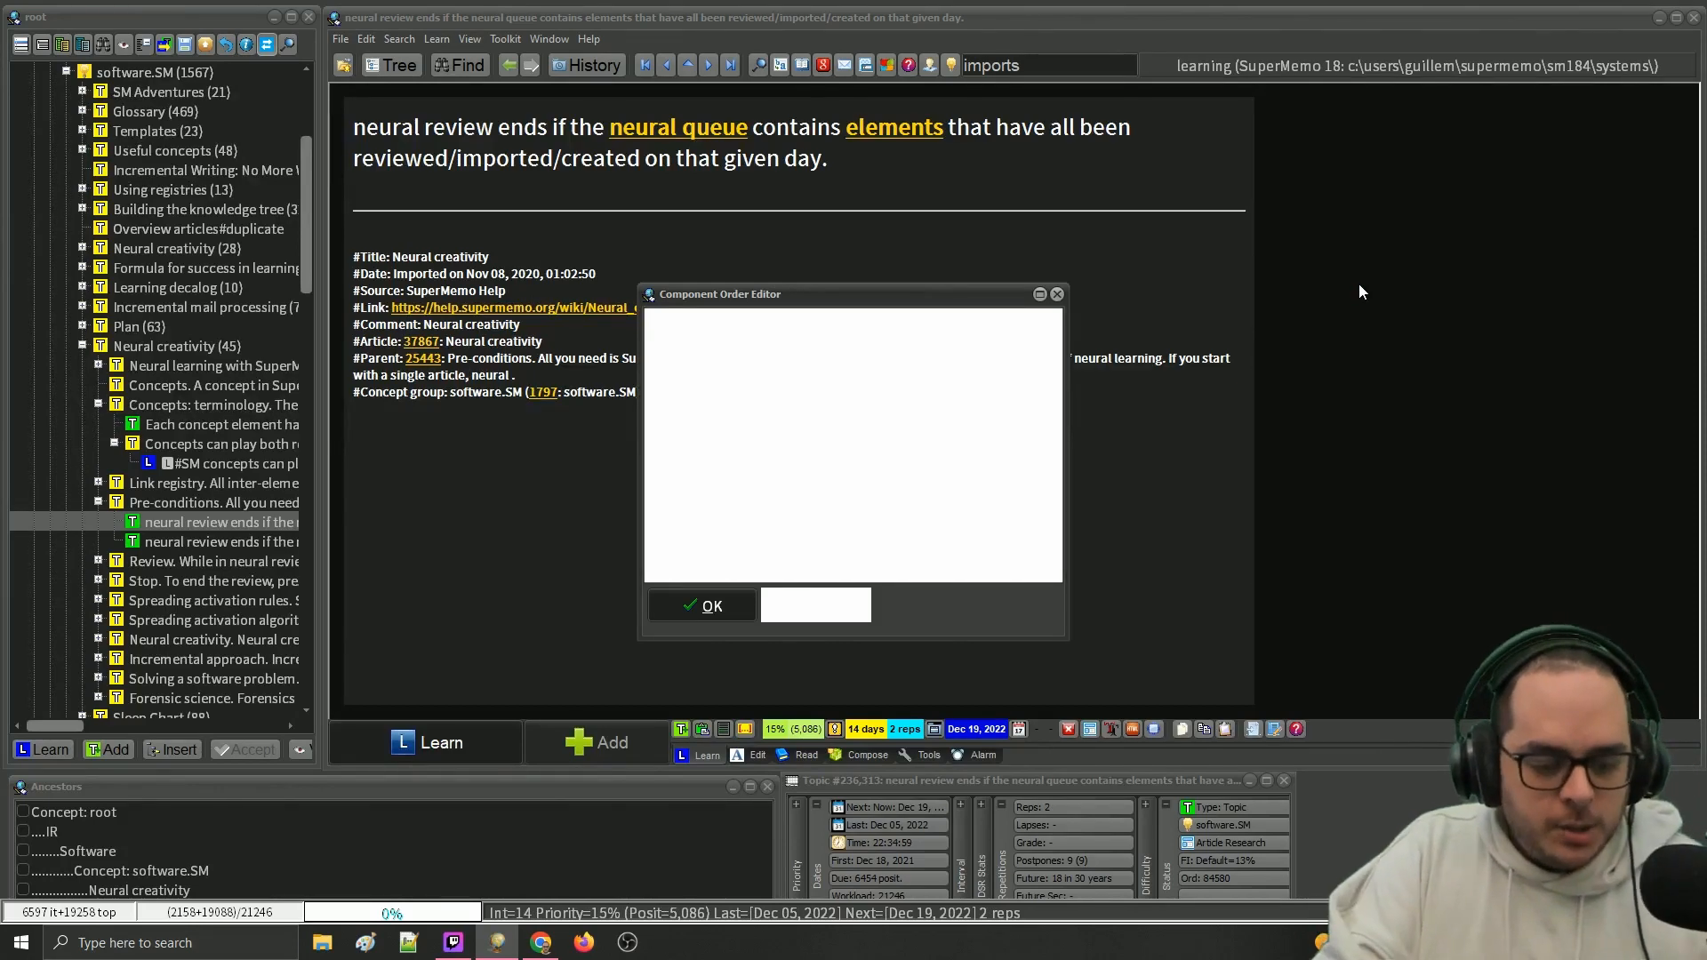
key(Escape)
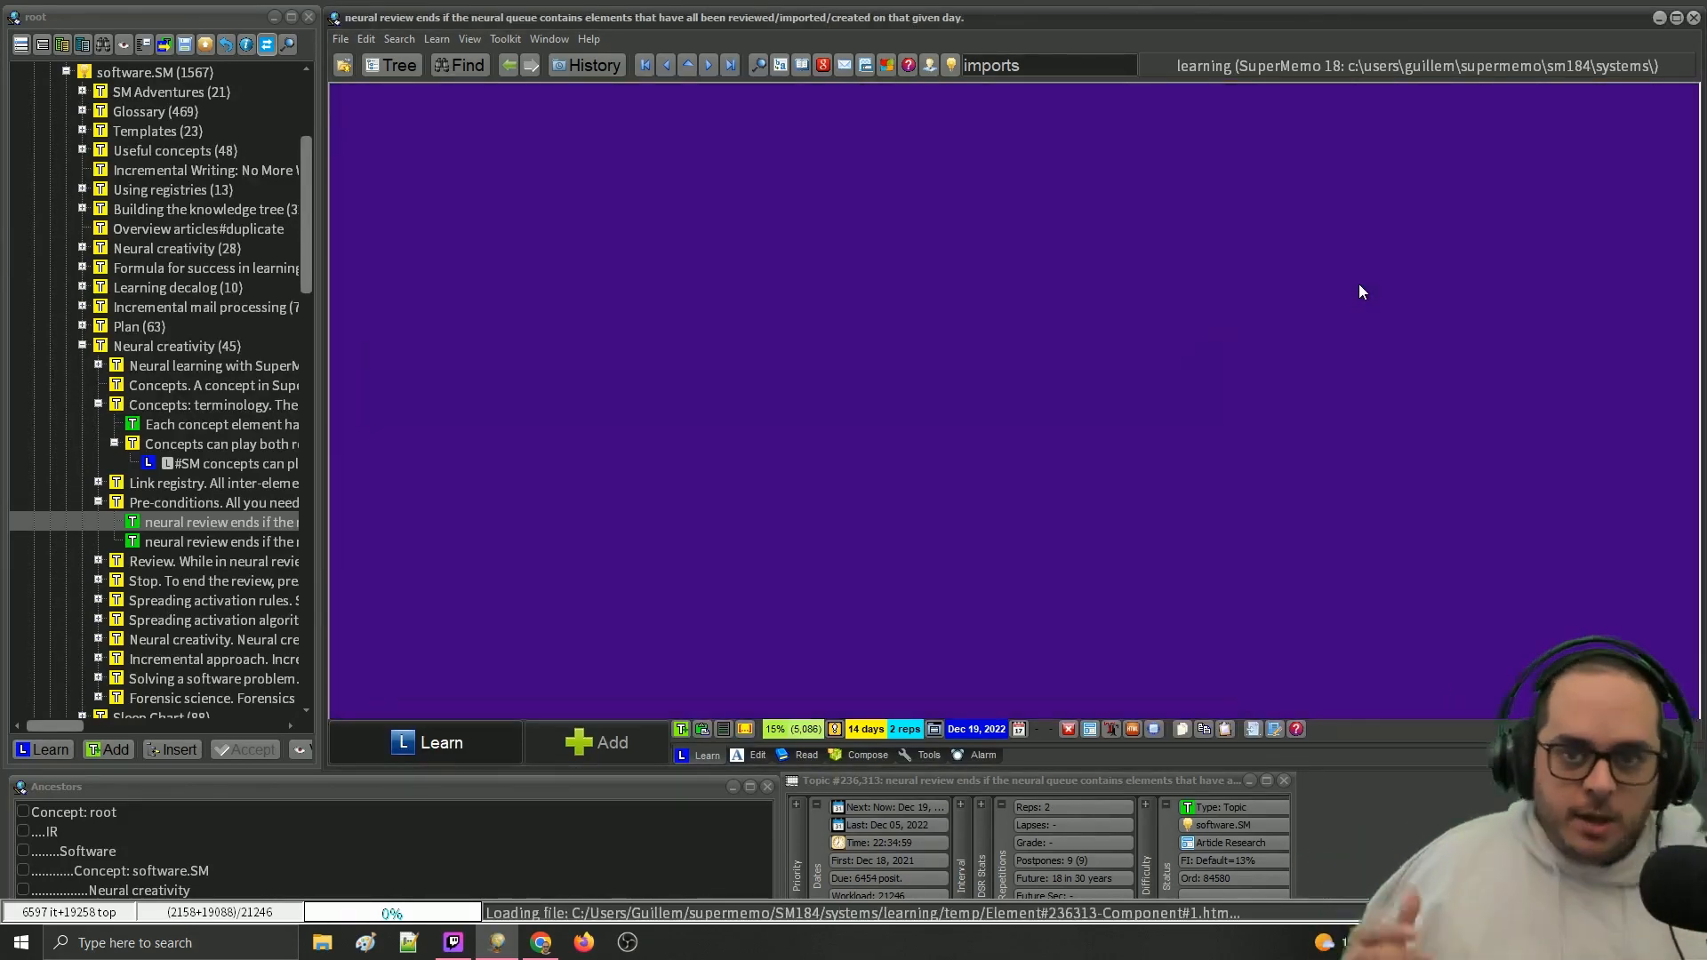
- Apply the "kill image component for Topic" template to the "neural review ends" topic and examine its component order
key(ctrl+alt+m)
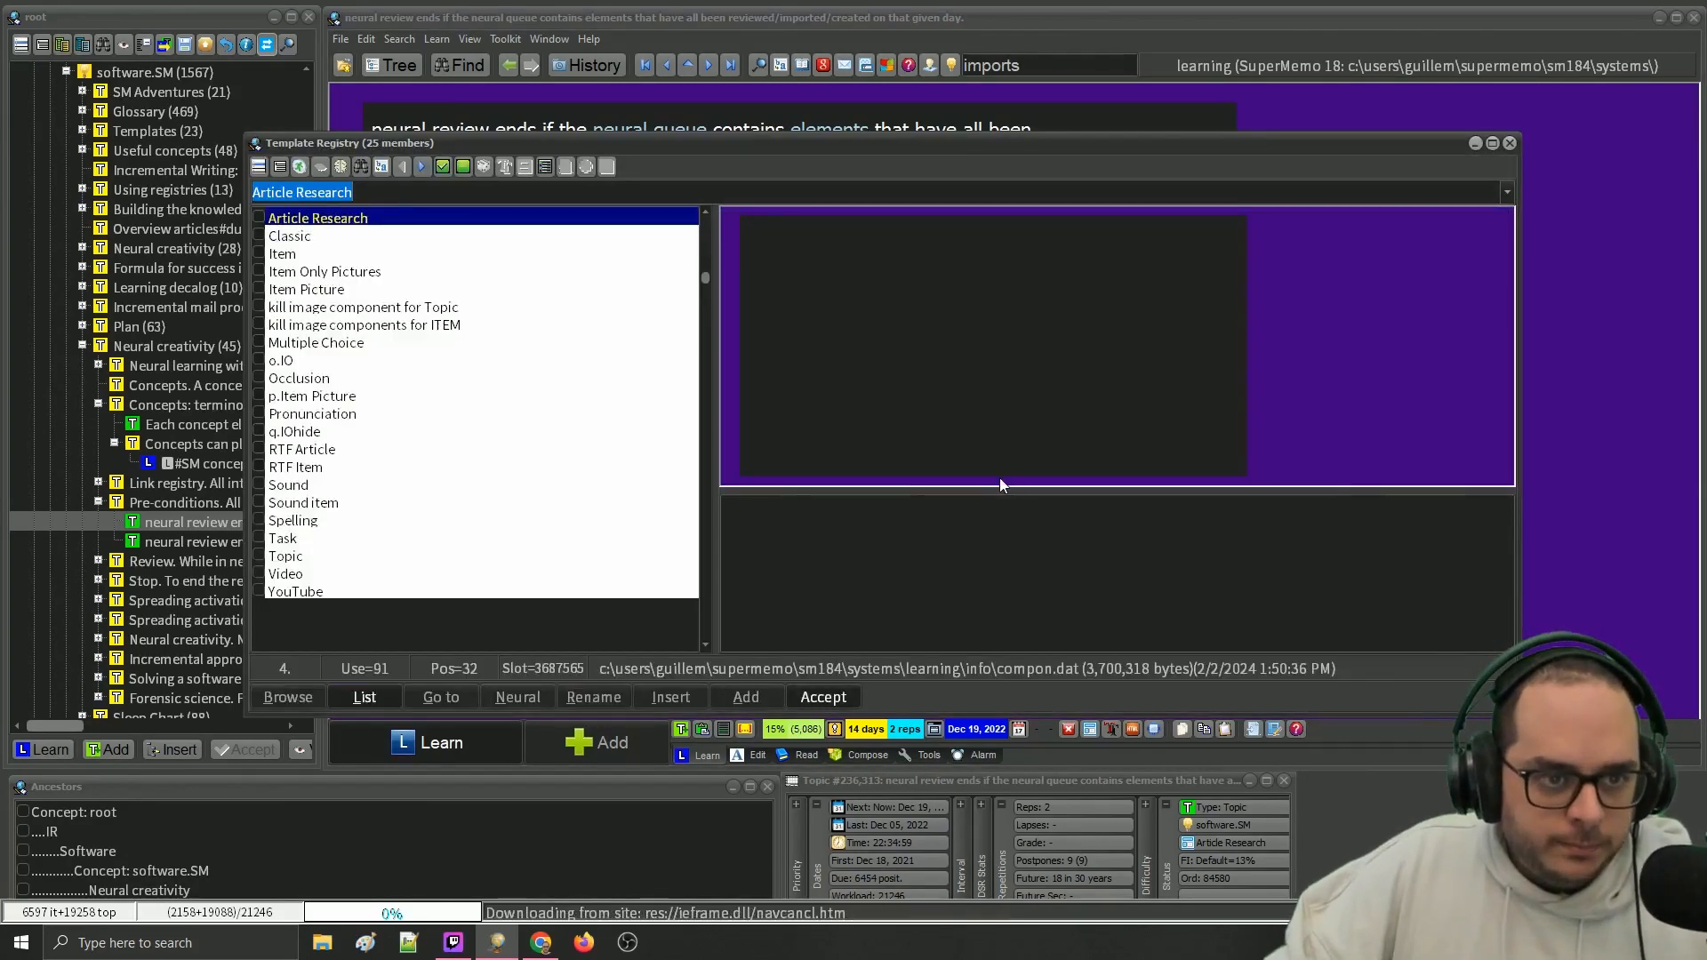
click(378, 311)
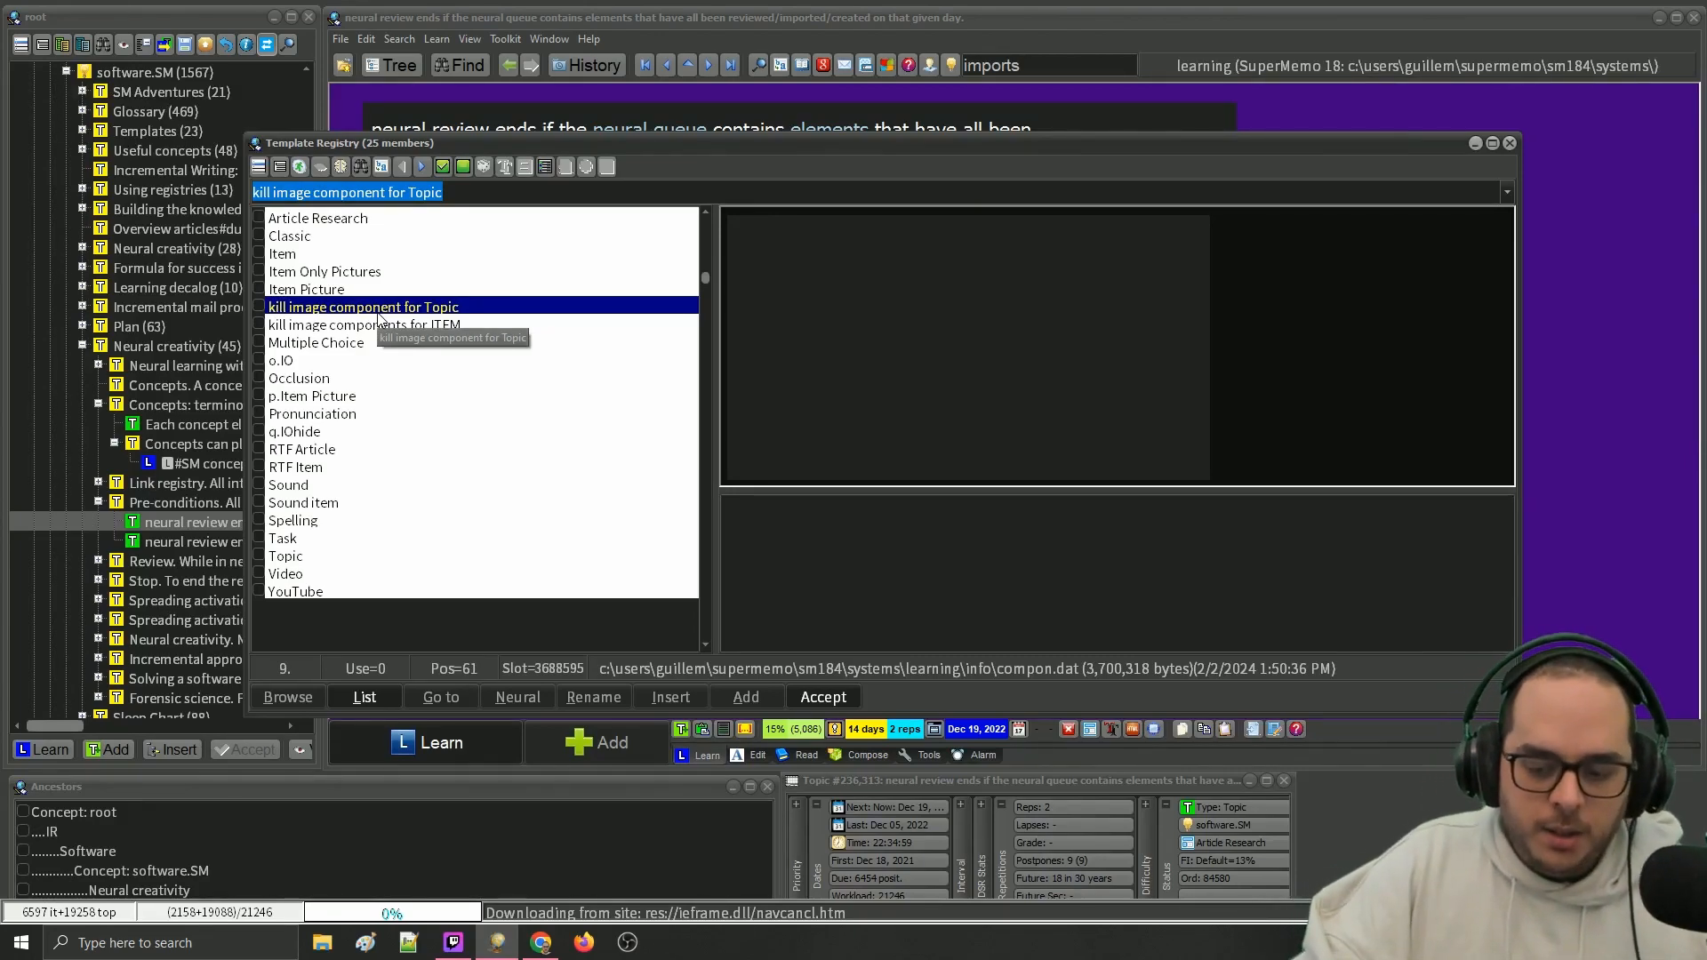
key(Return)
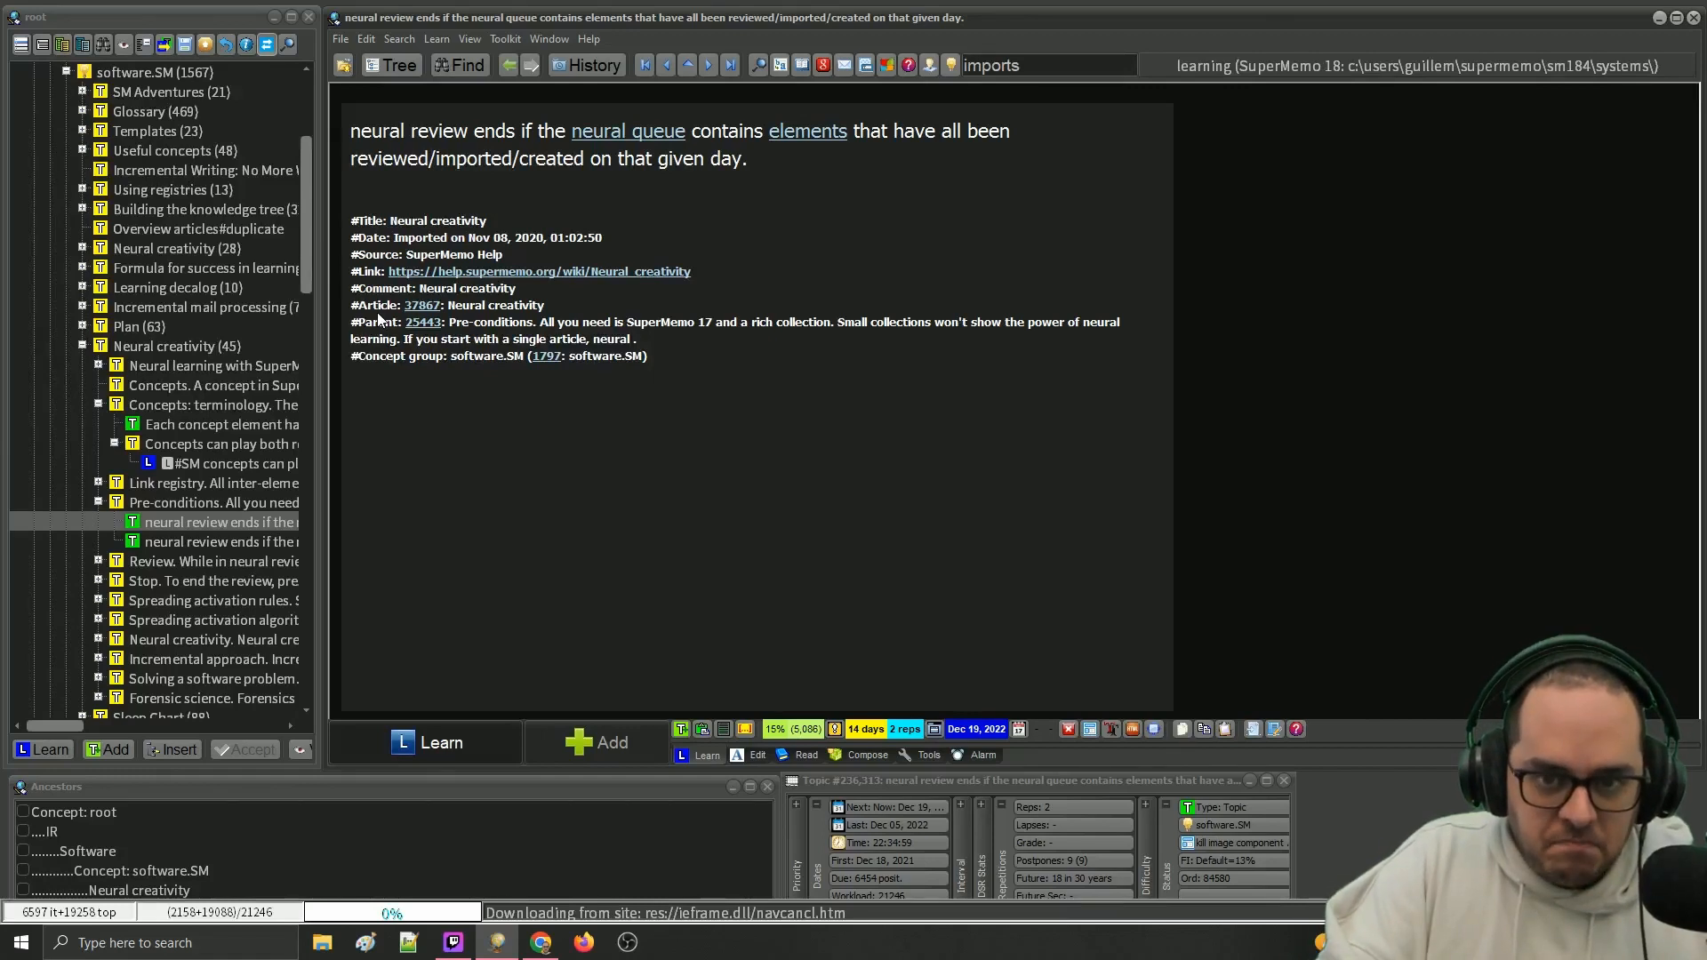
key(alt+o)
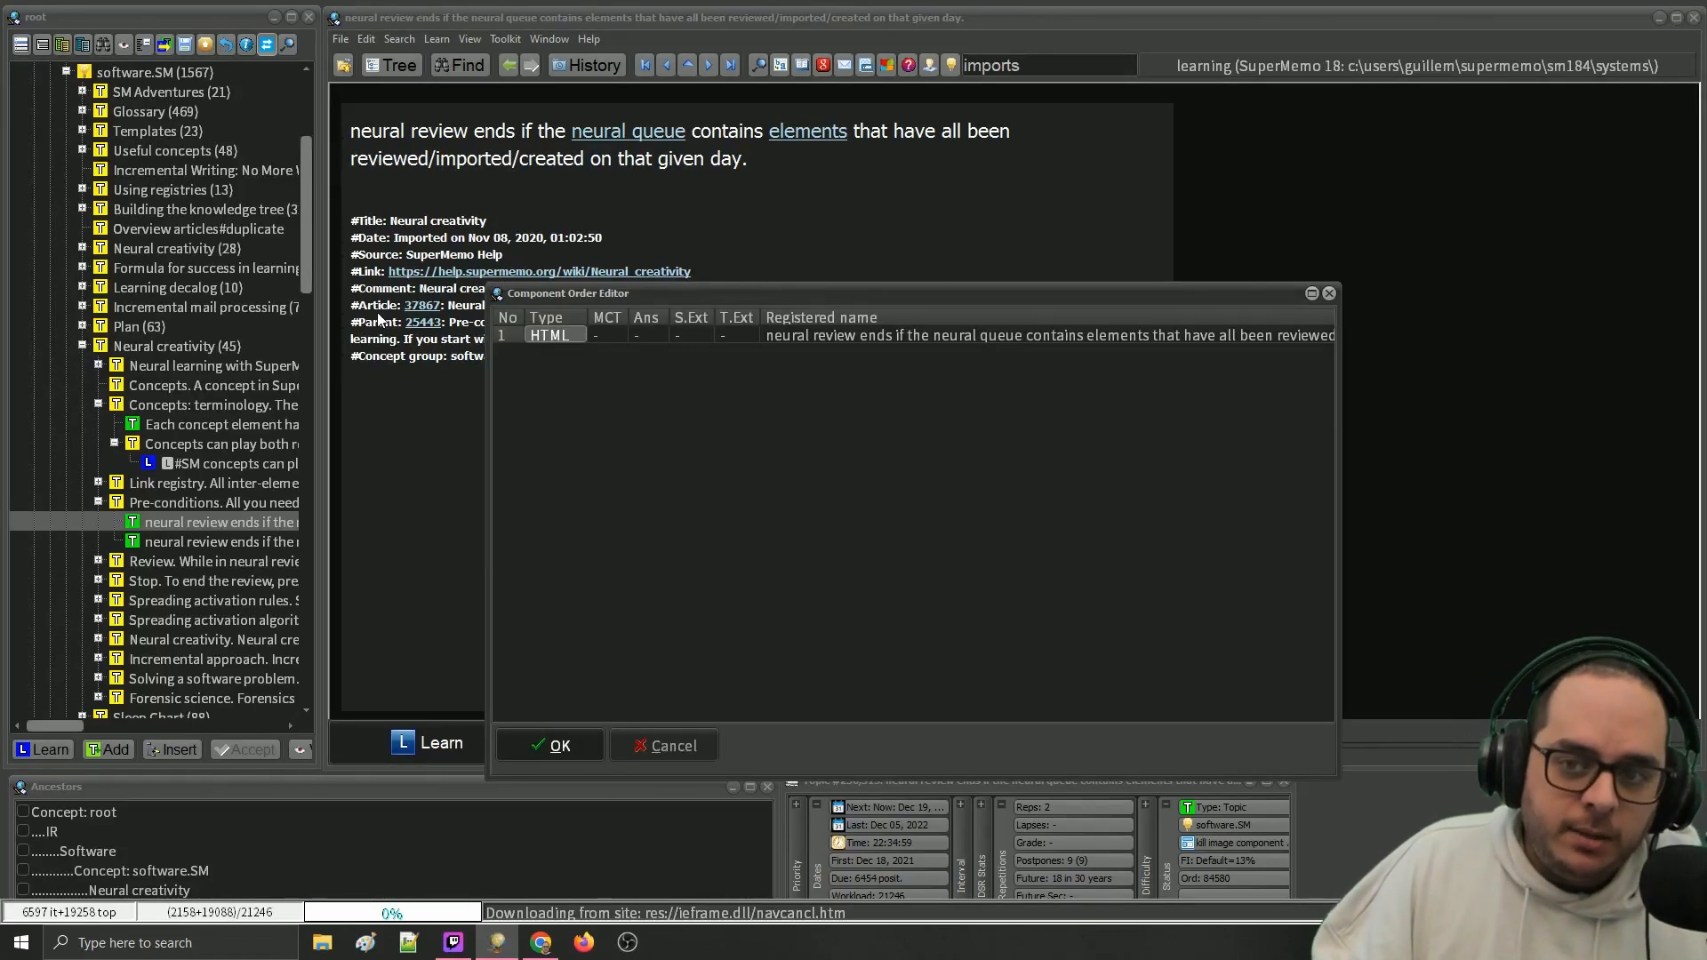
click(1328, 293)
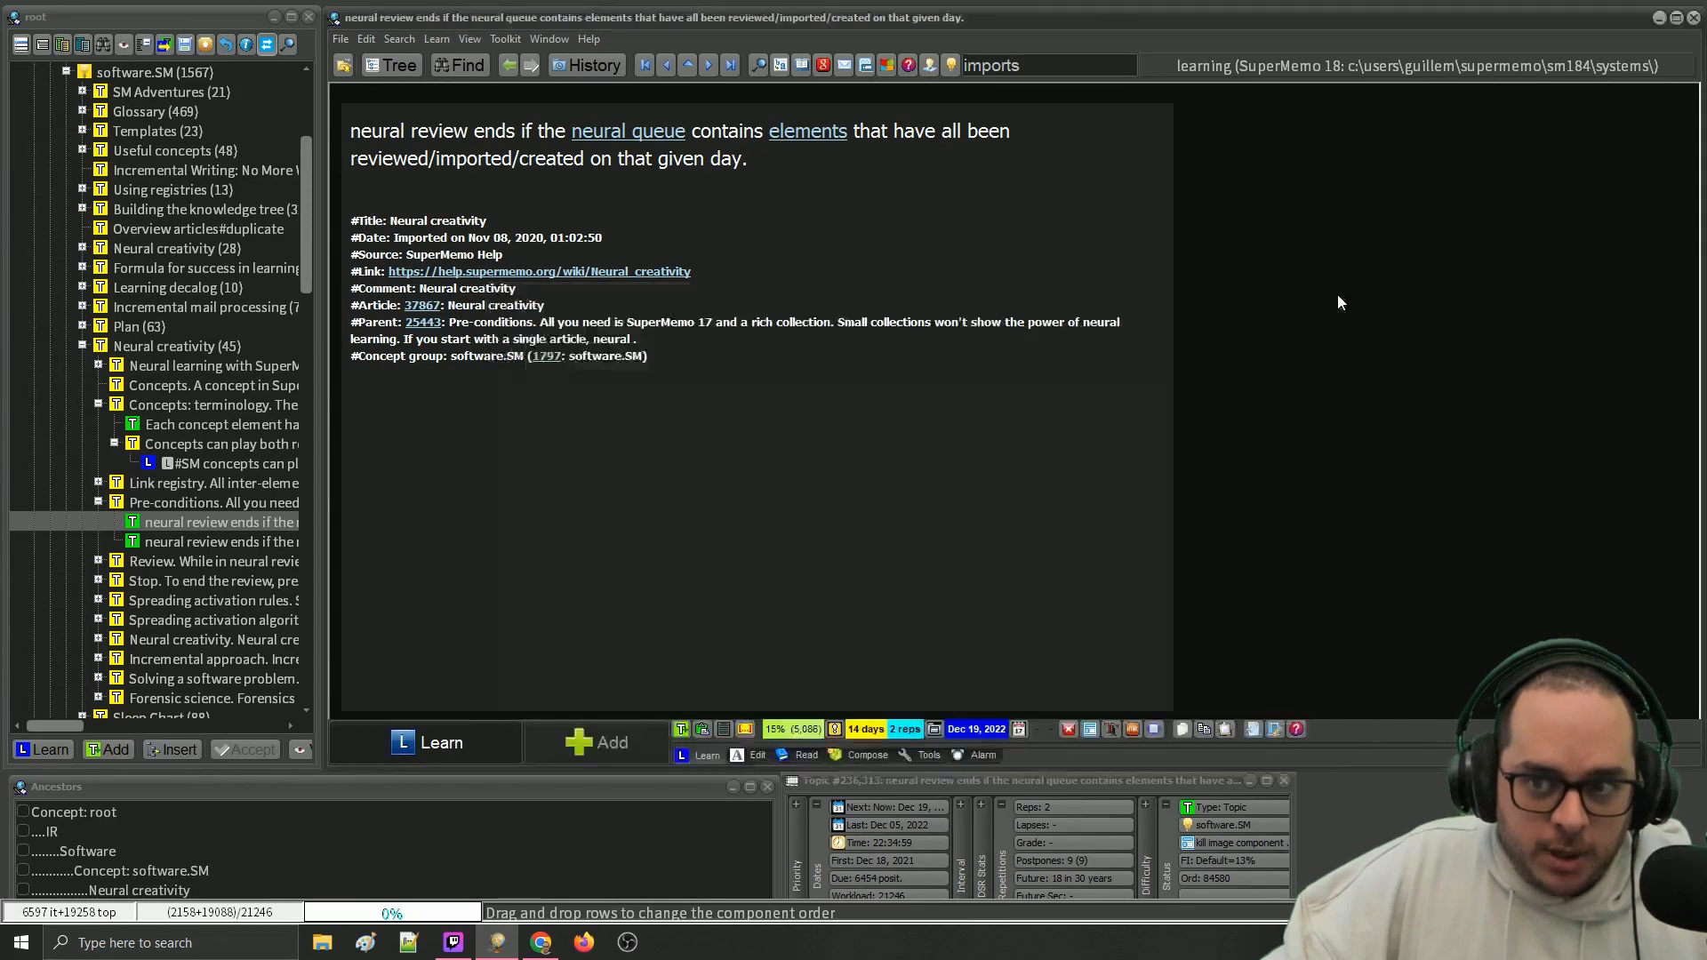
- Open the "Each concept element" topic under "Concepts: terminology" and check its component order
click(212, 423)
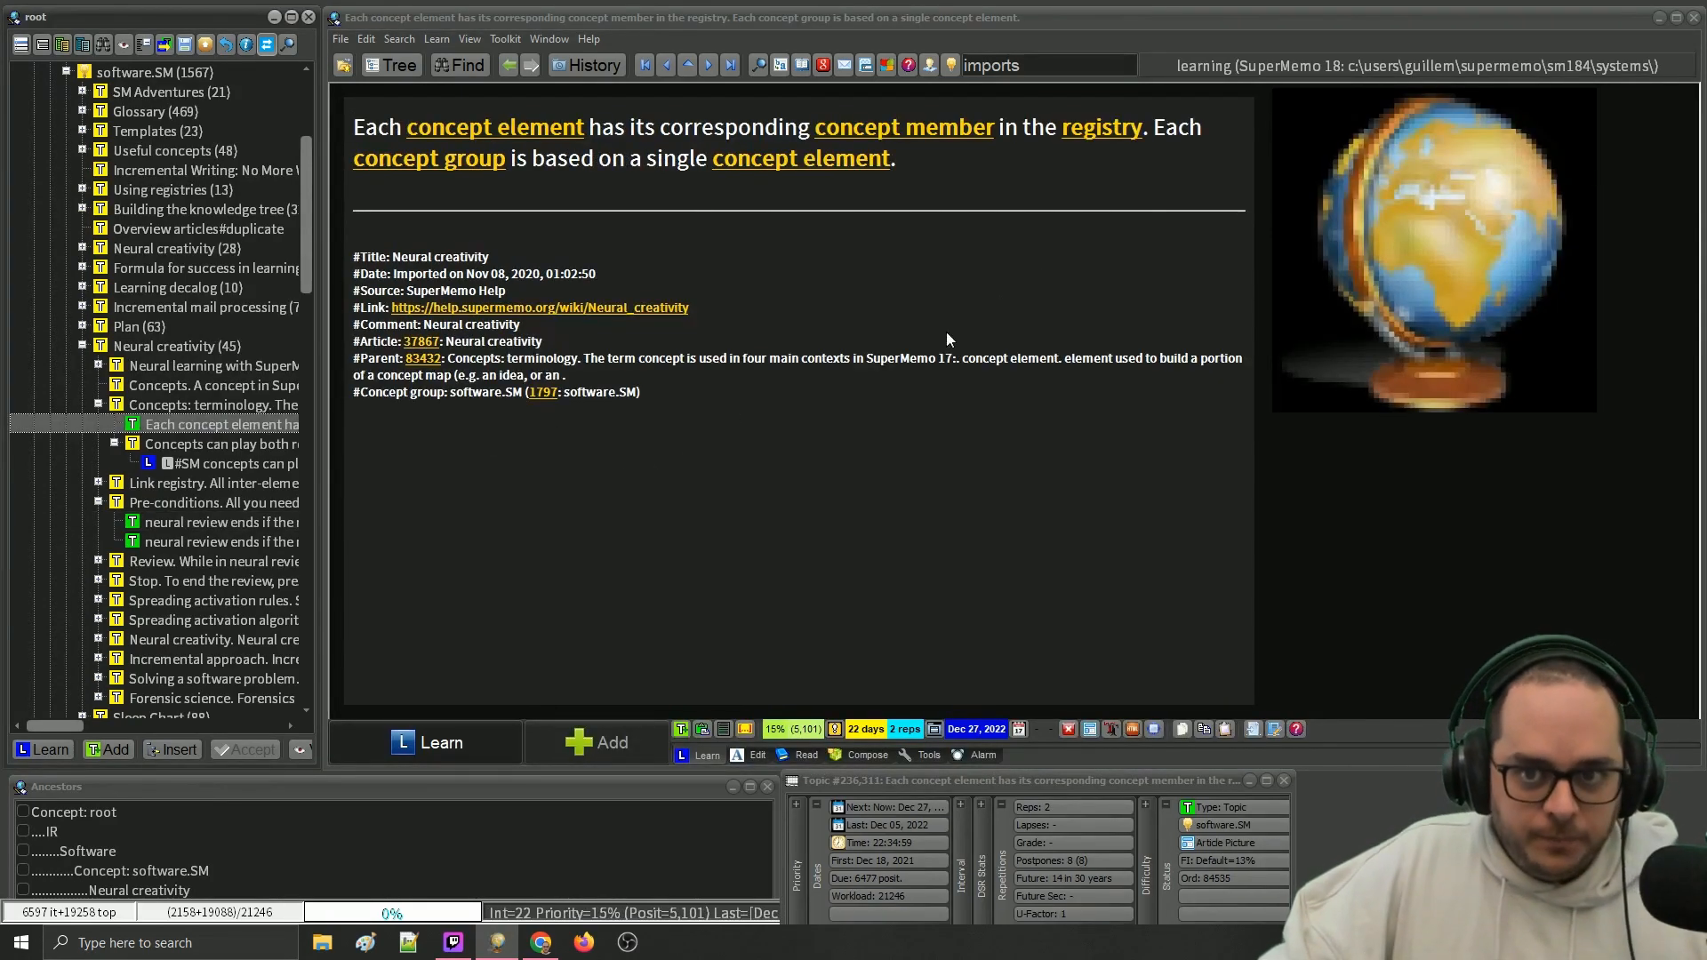
click(1160, 182)
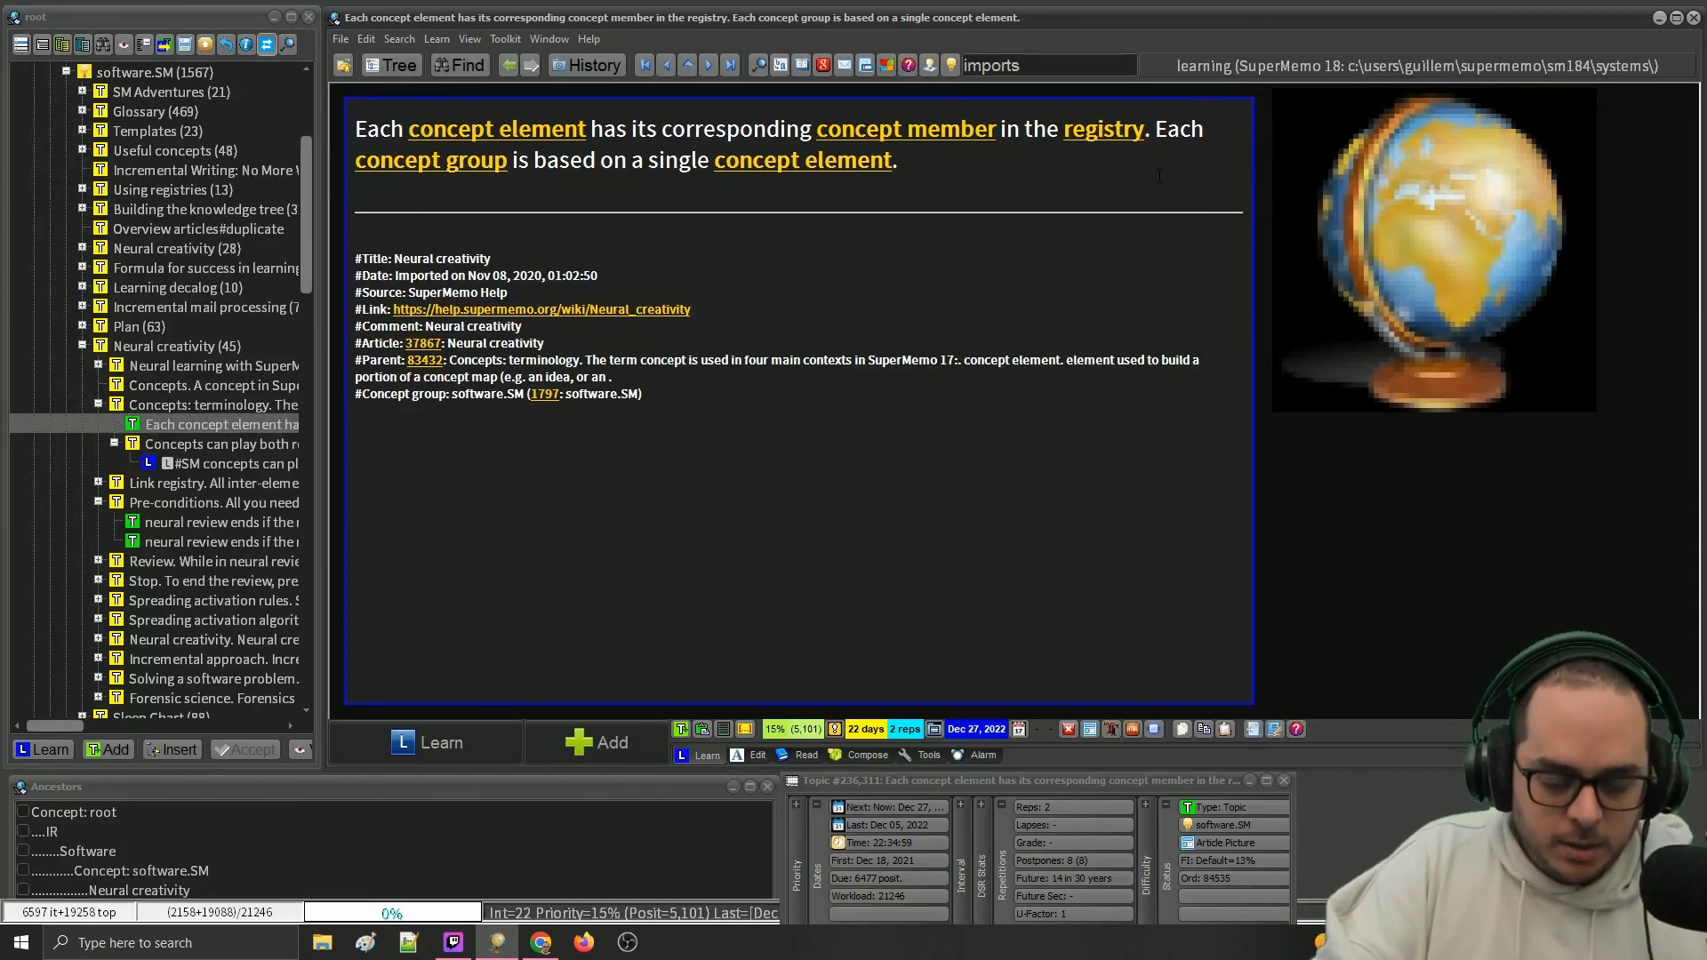
key(ctrl+o)
key(Escape)
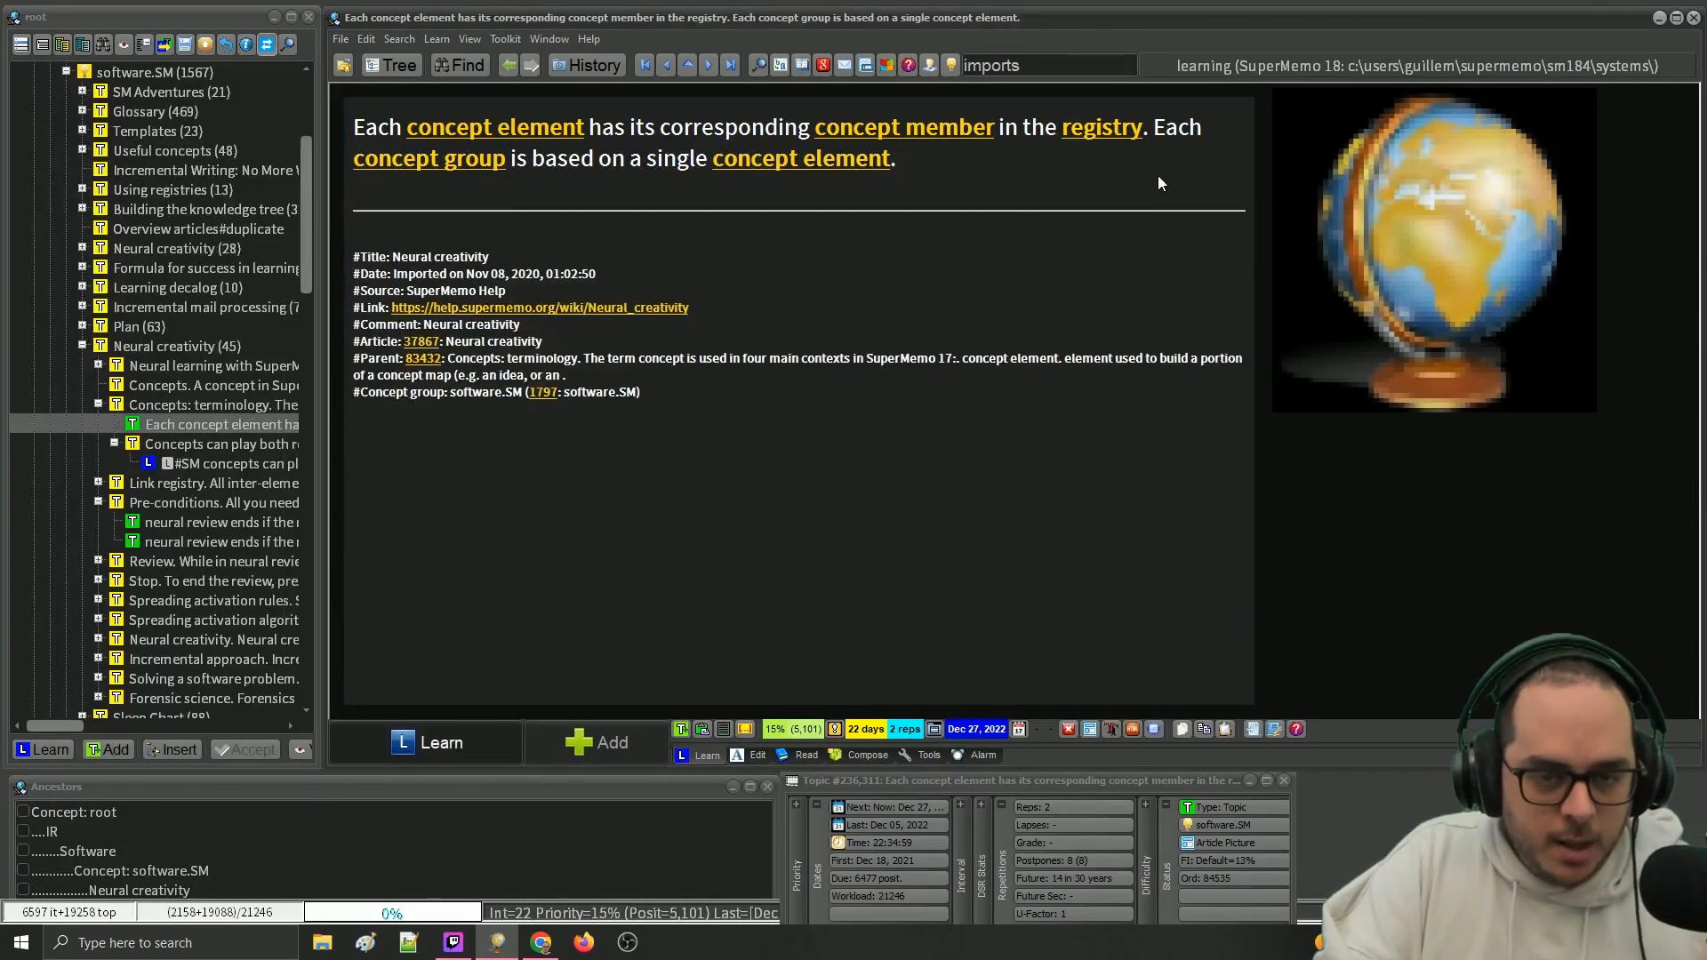
key(alt+o)
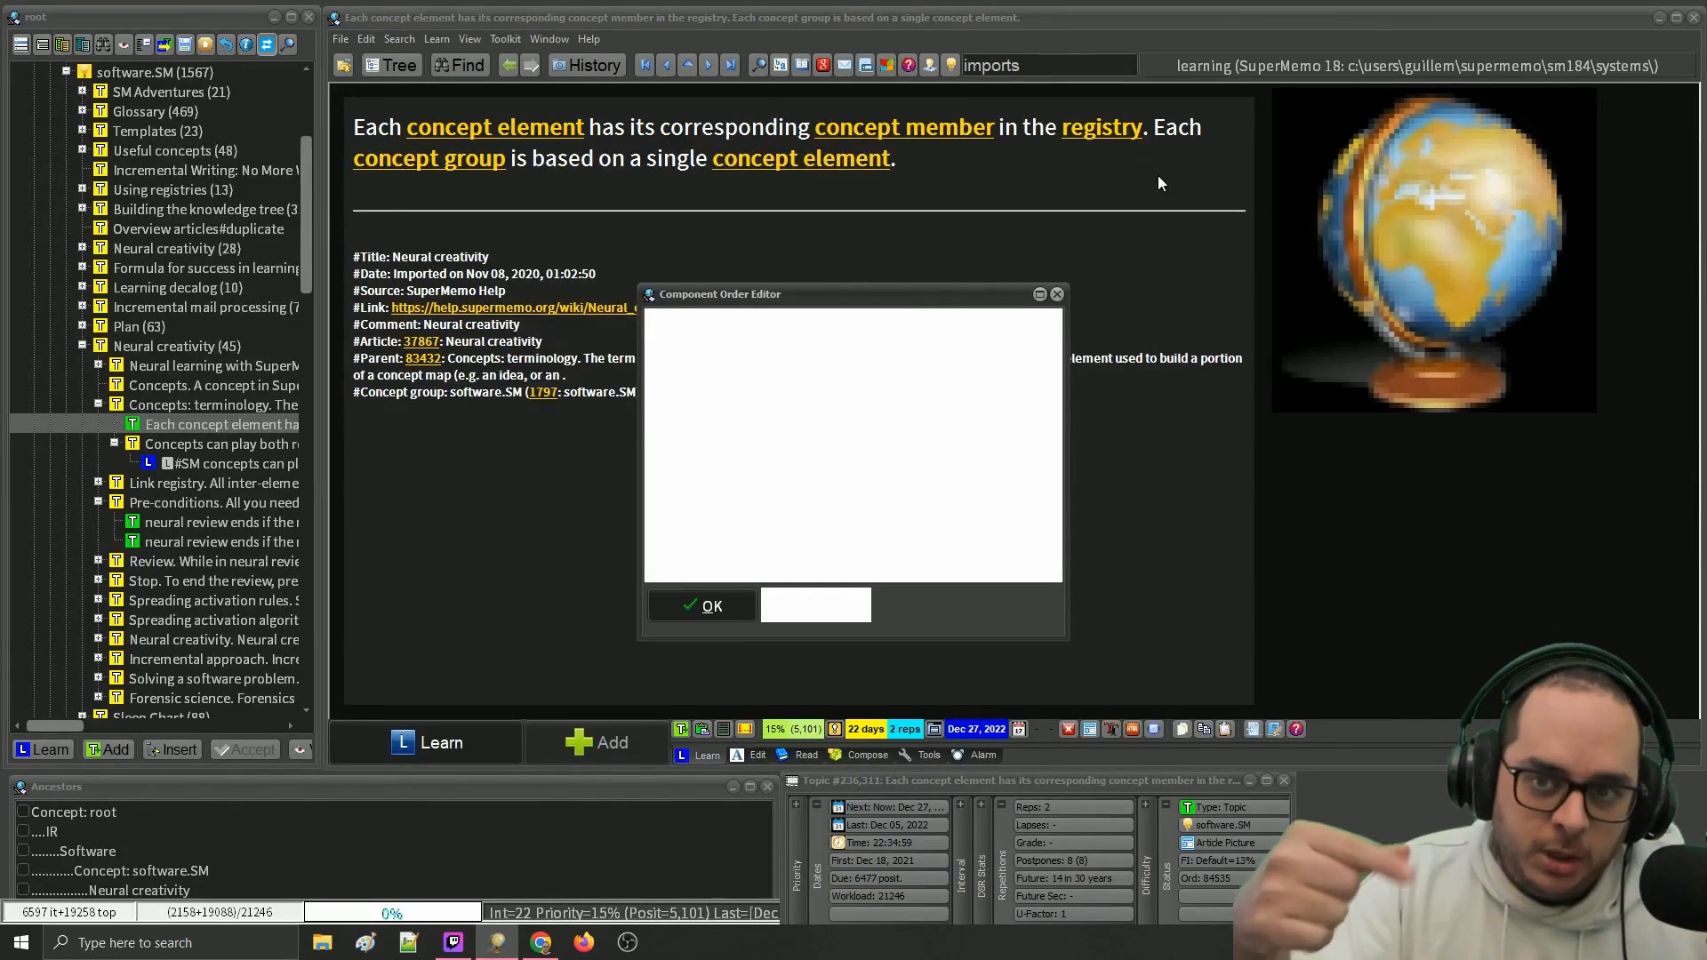
key(Escape)
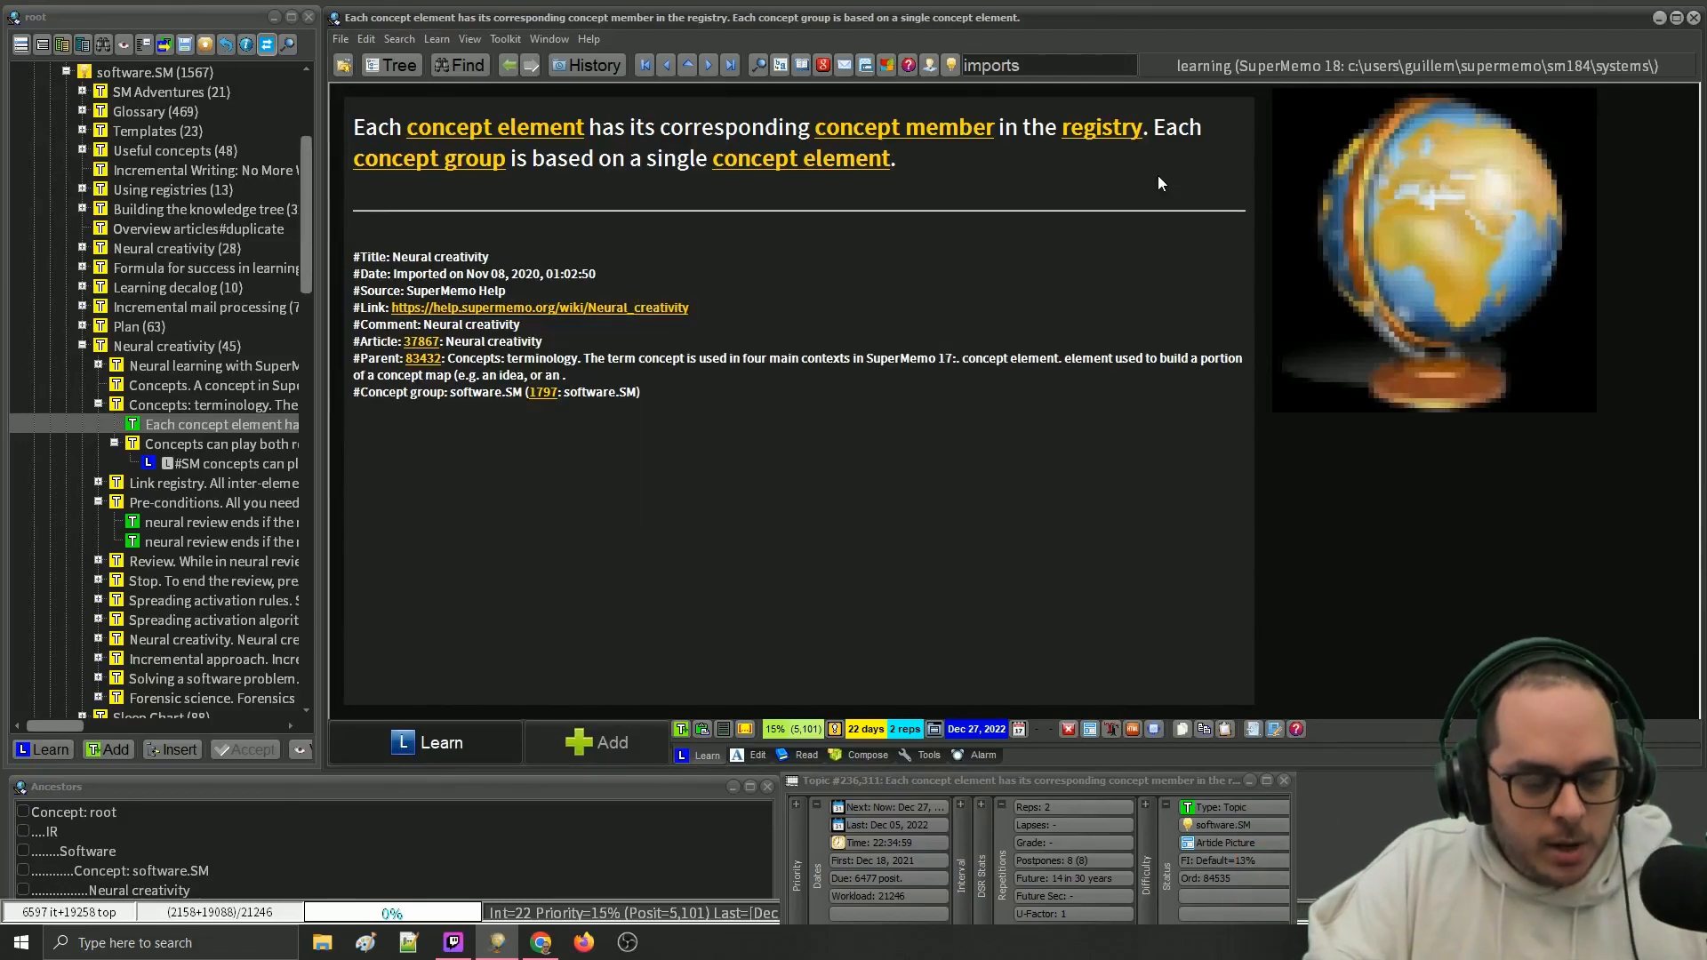
- Apply the "kill image component for Topic" template to the "Each concept element" topic and examine its component order
key(ctrl+shift+m)
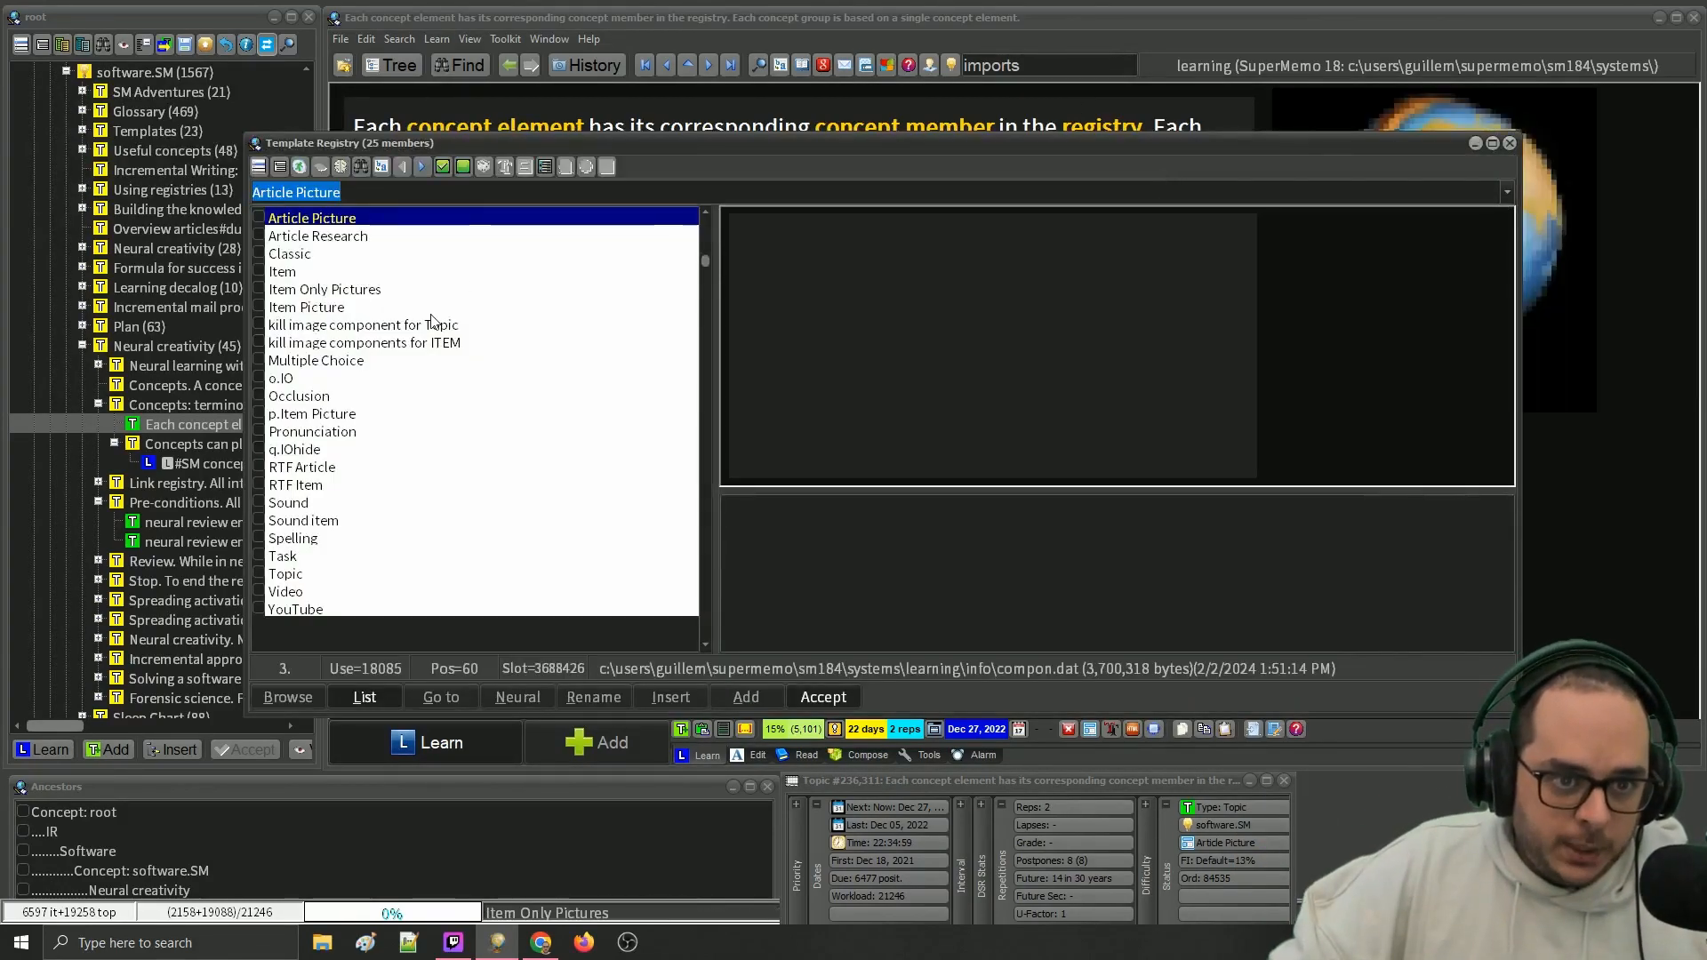
click(421, 324)
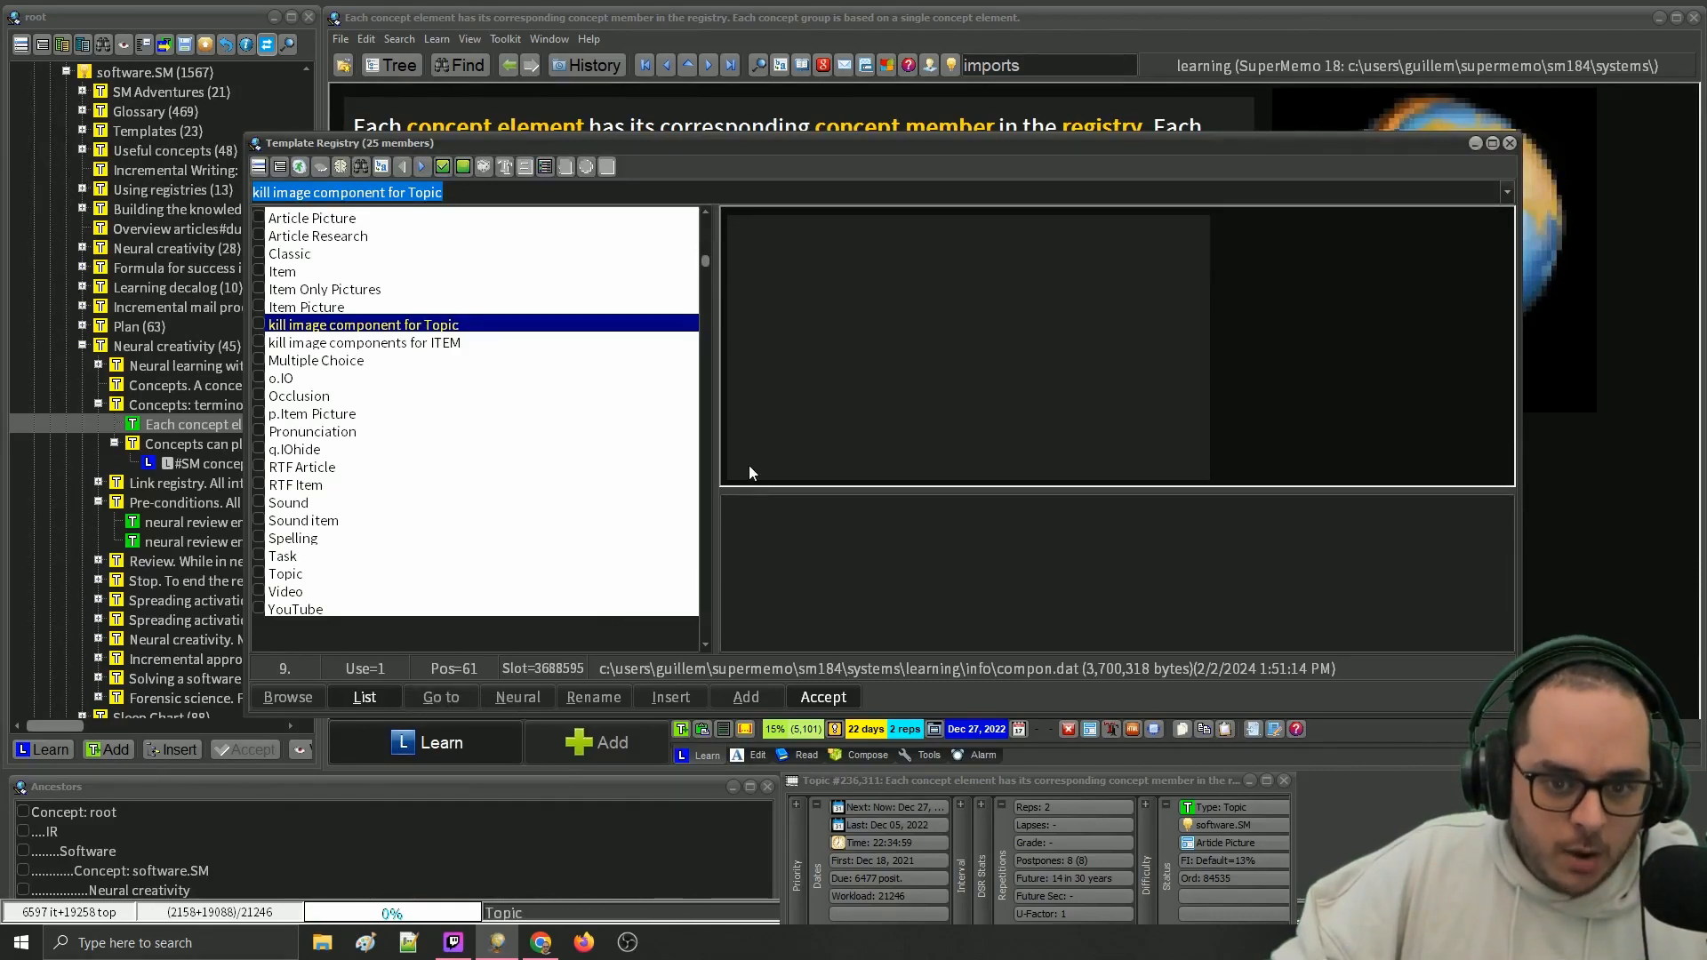
key(Return)
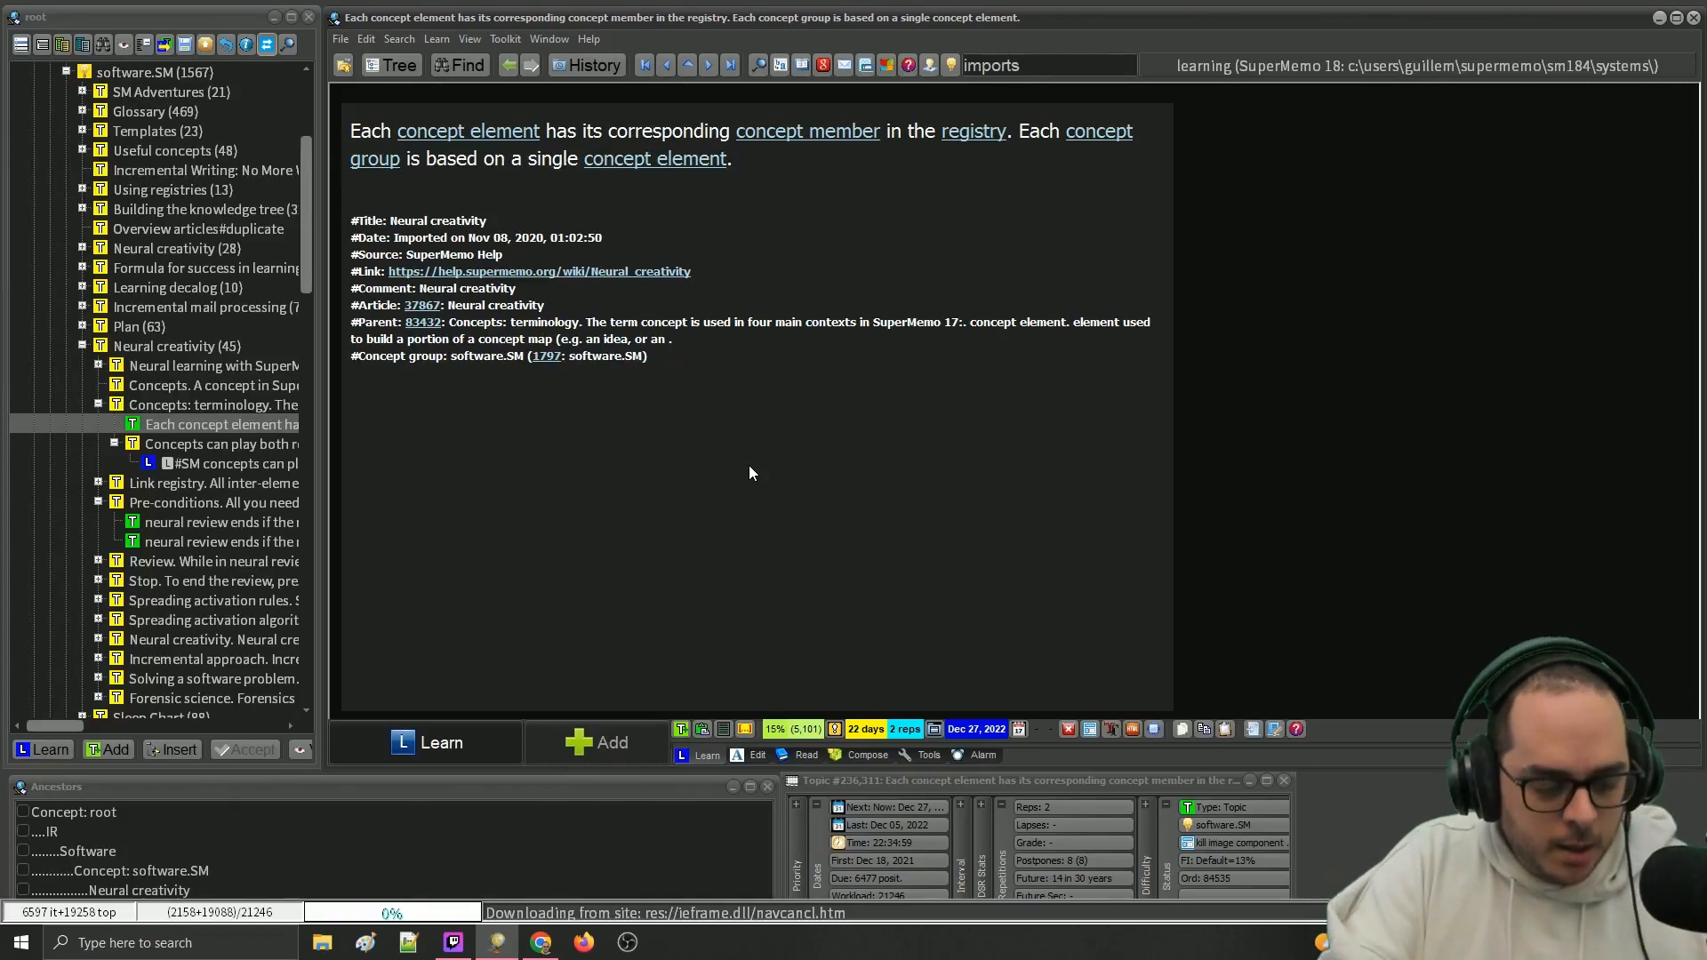
click(748, 466)
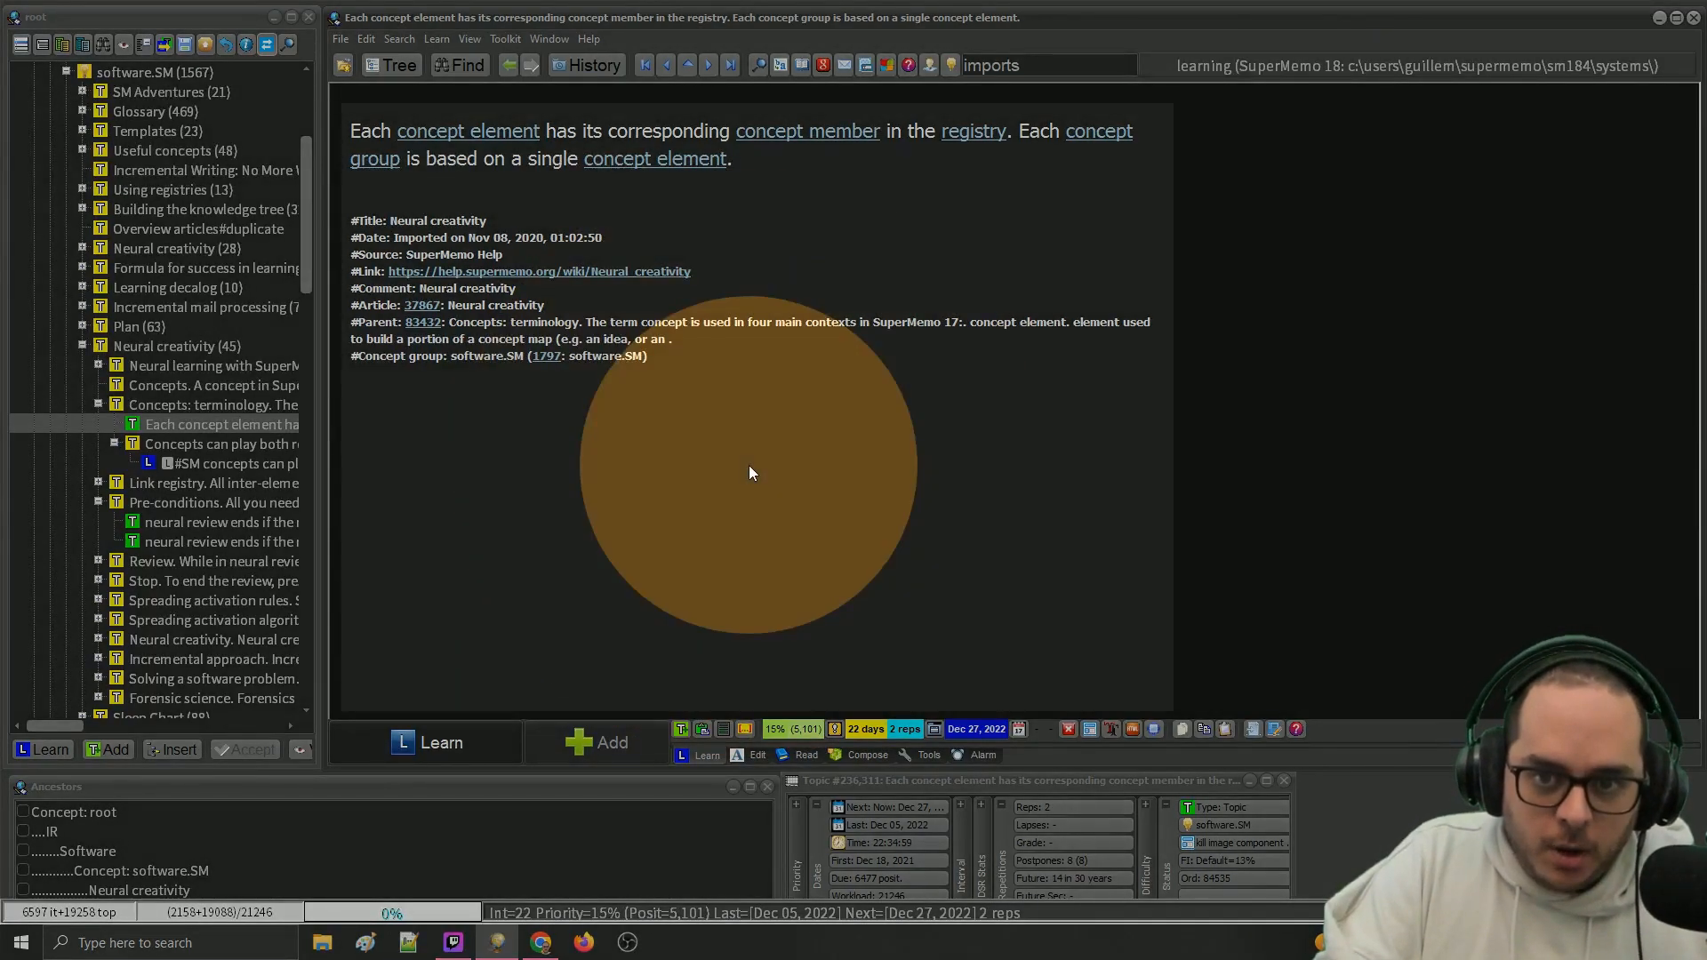
key(ctrl+alt+o)
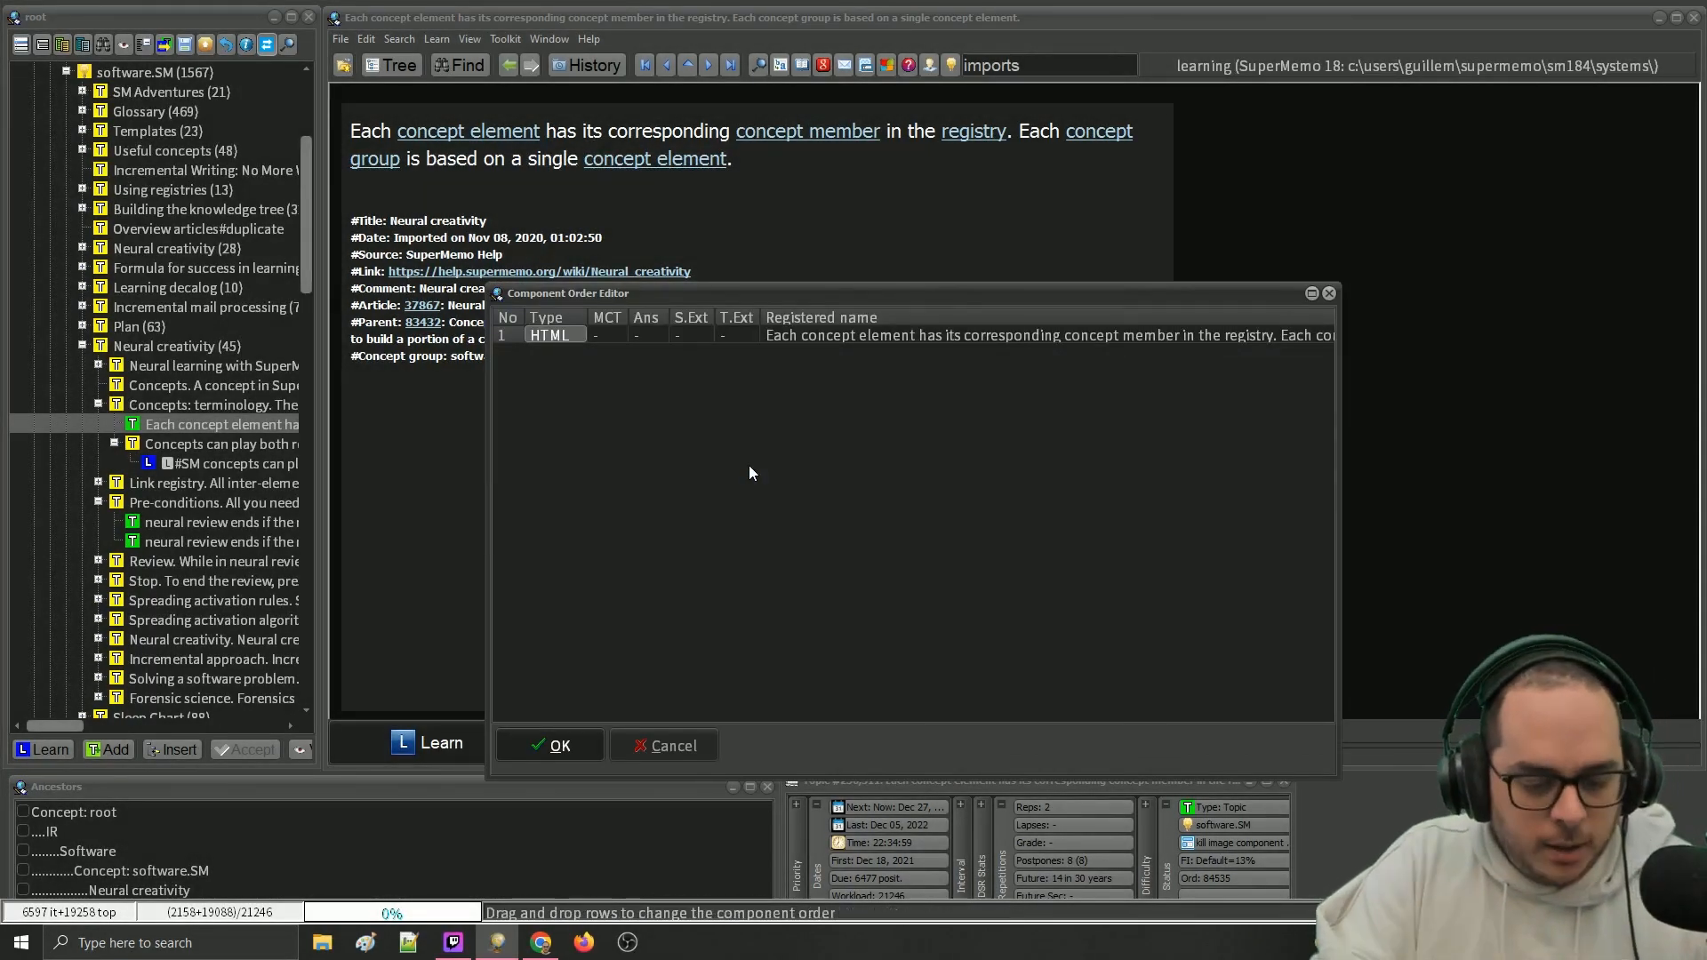
key(Return)
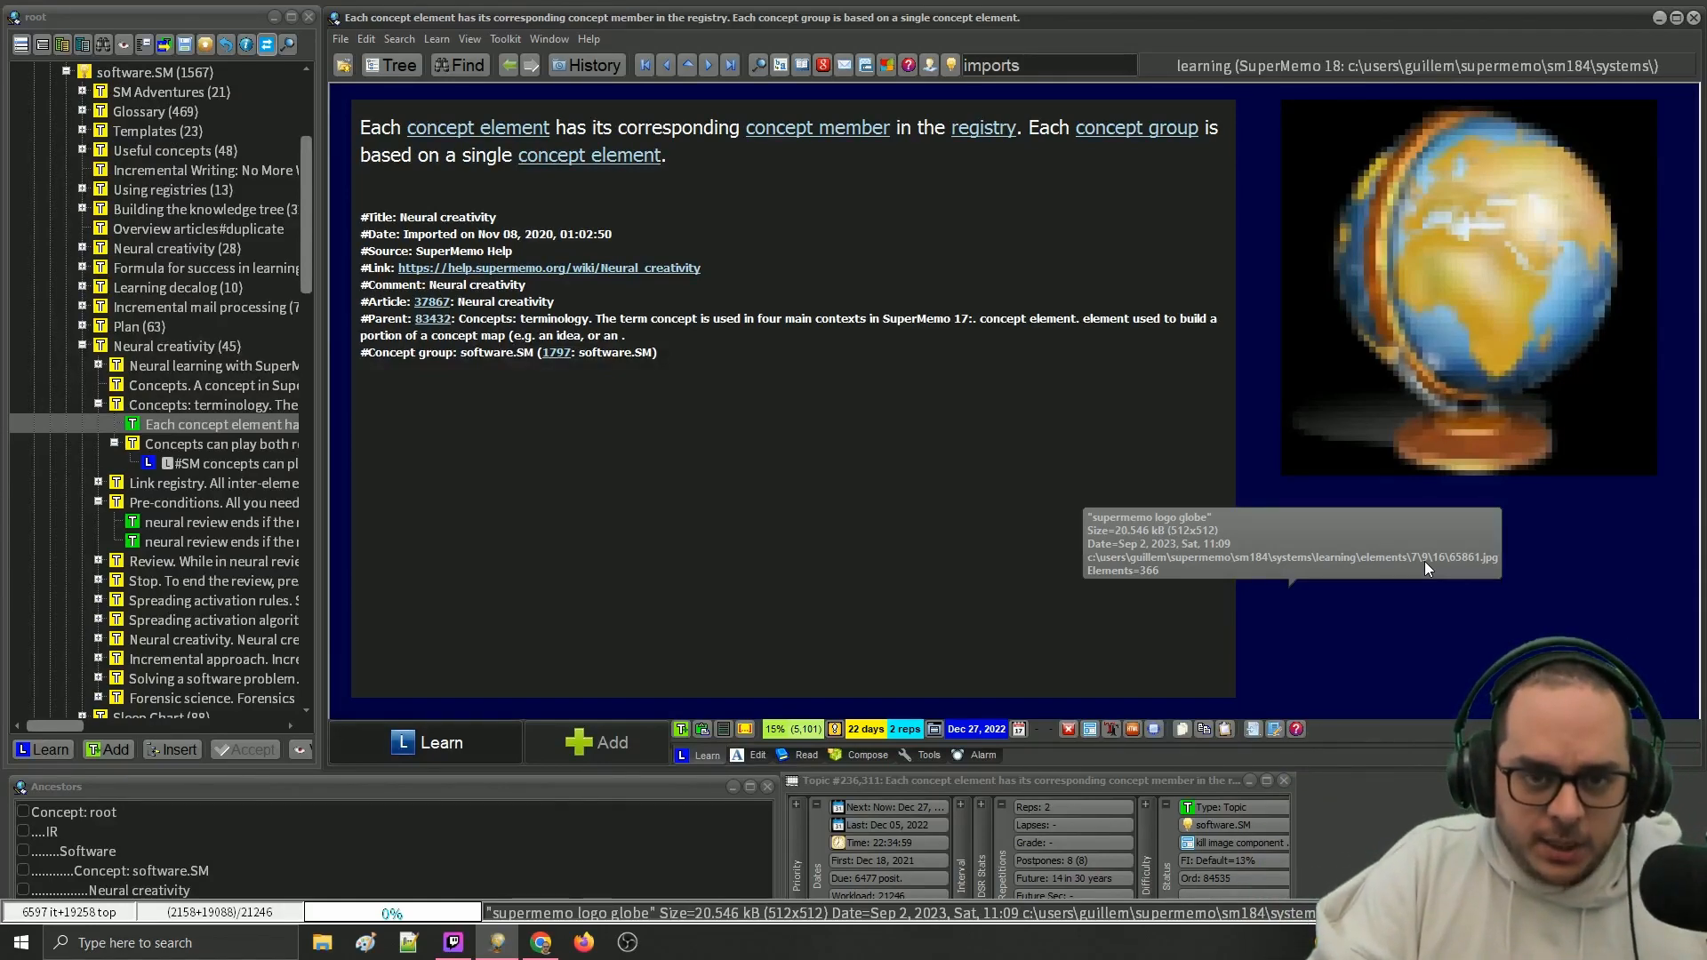
- Impose the current template on the "Each concept element" topic, overwriting source data and detaching the template, and check which template commands are available
key(ctrl+shift+F2)
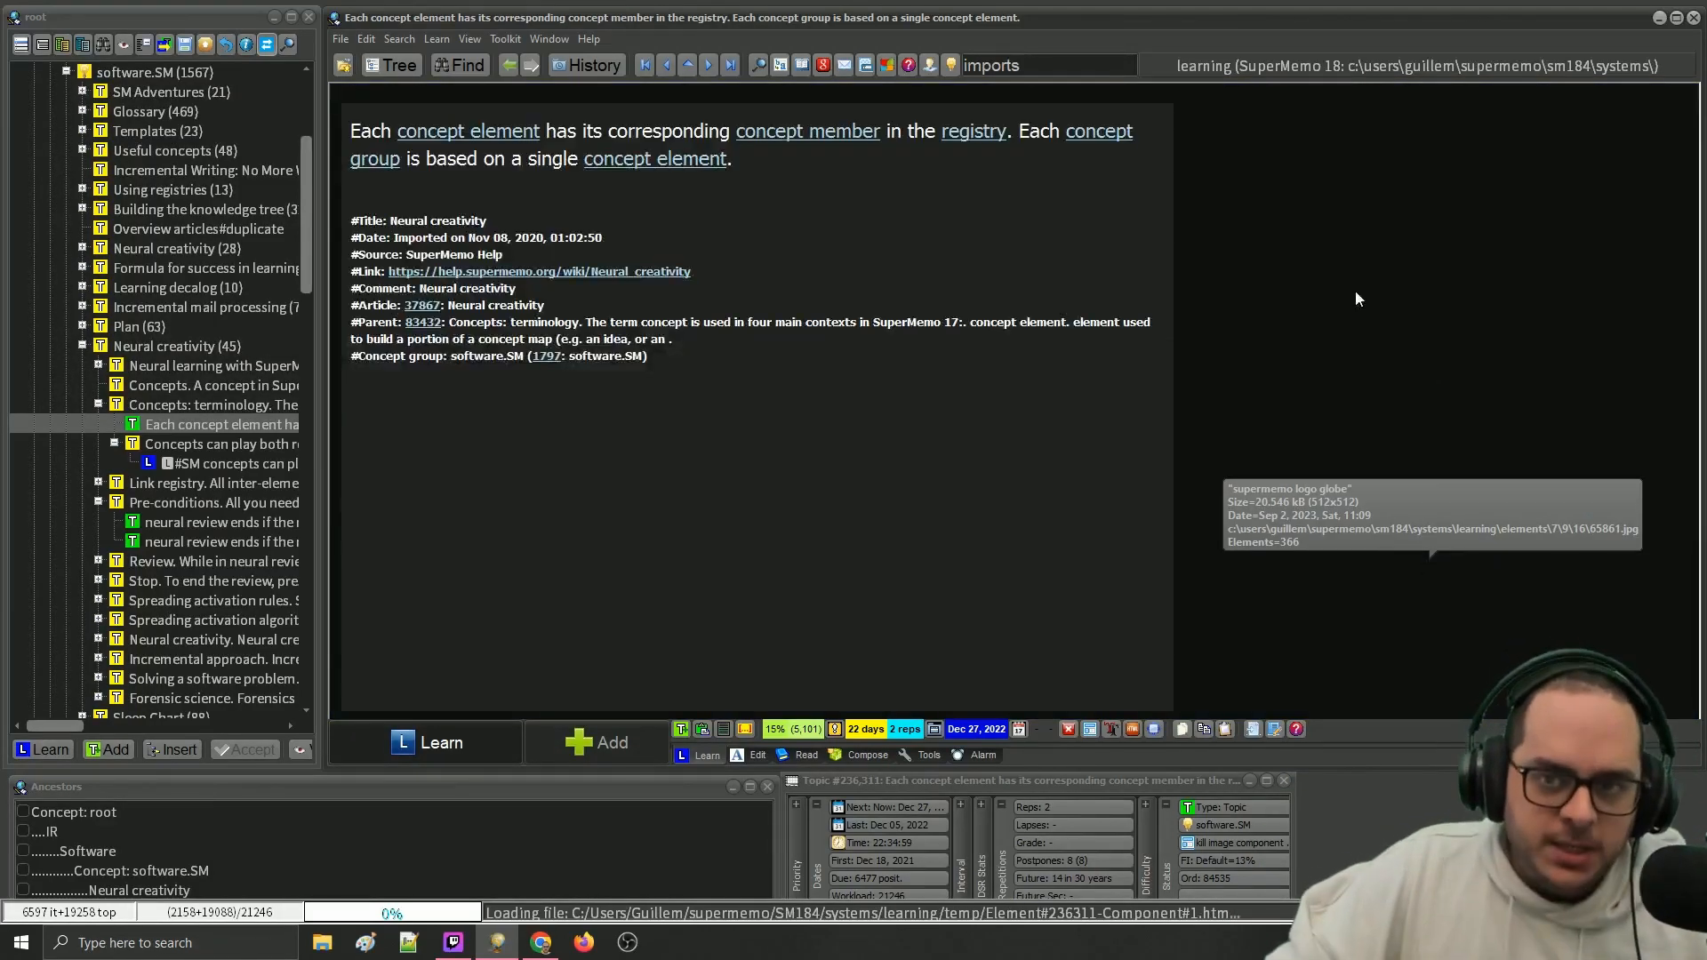
right_click(1003, 93)
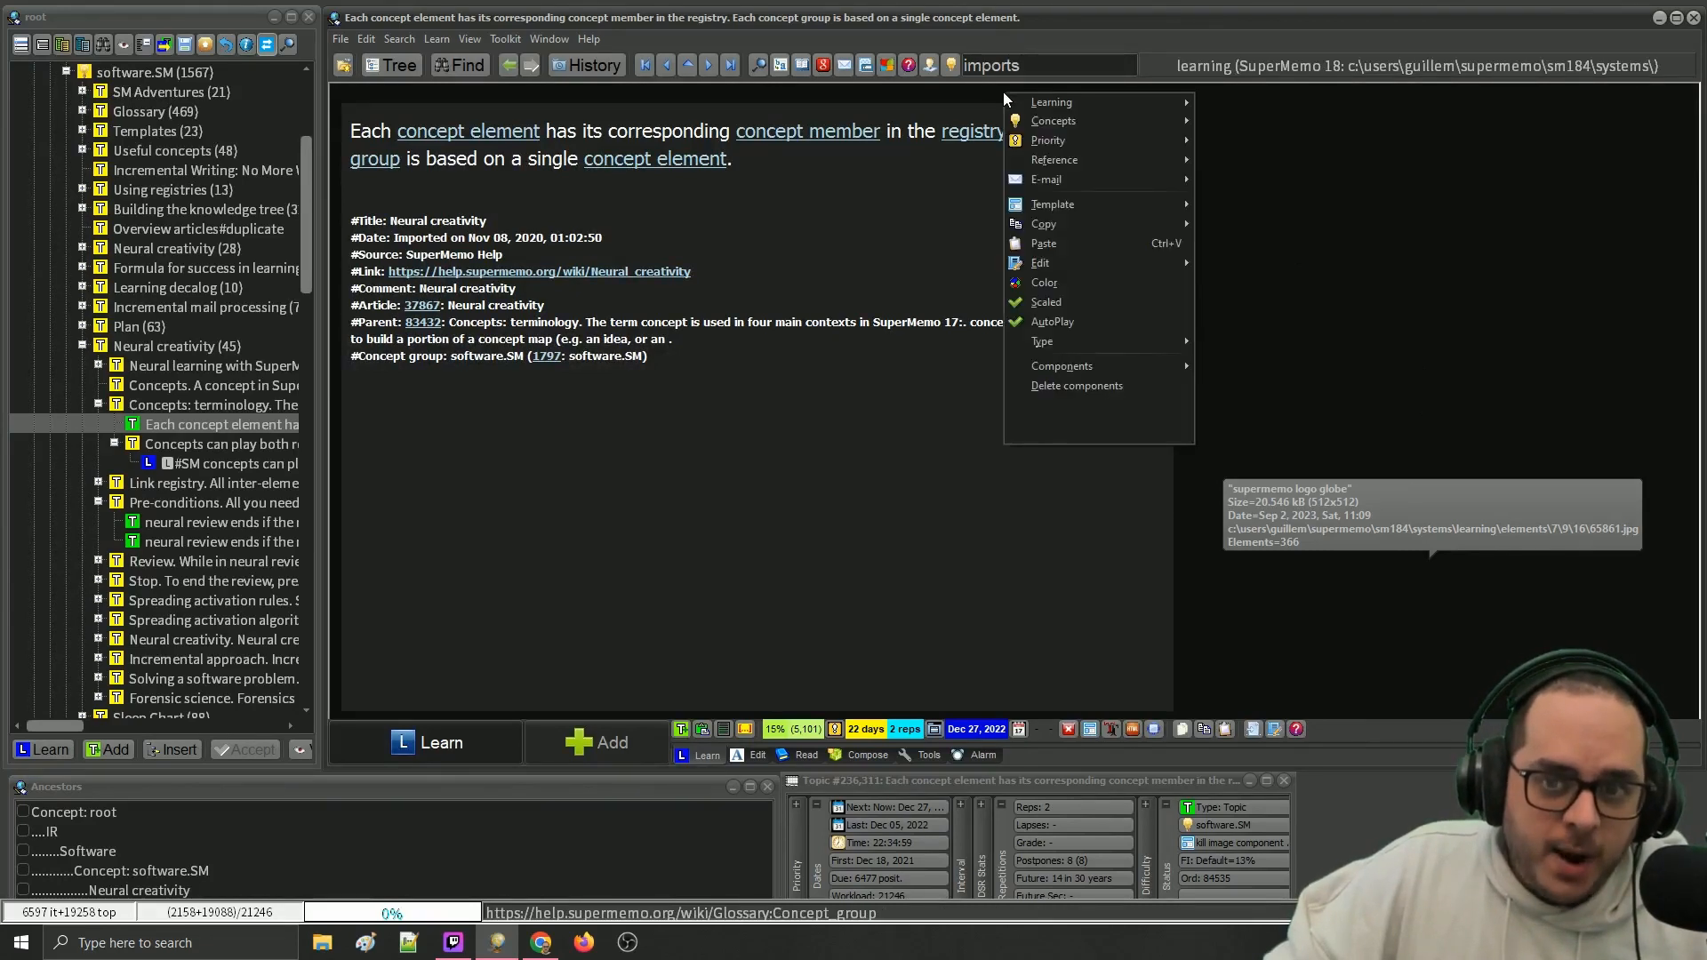
mouse_move(1105, 202)
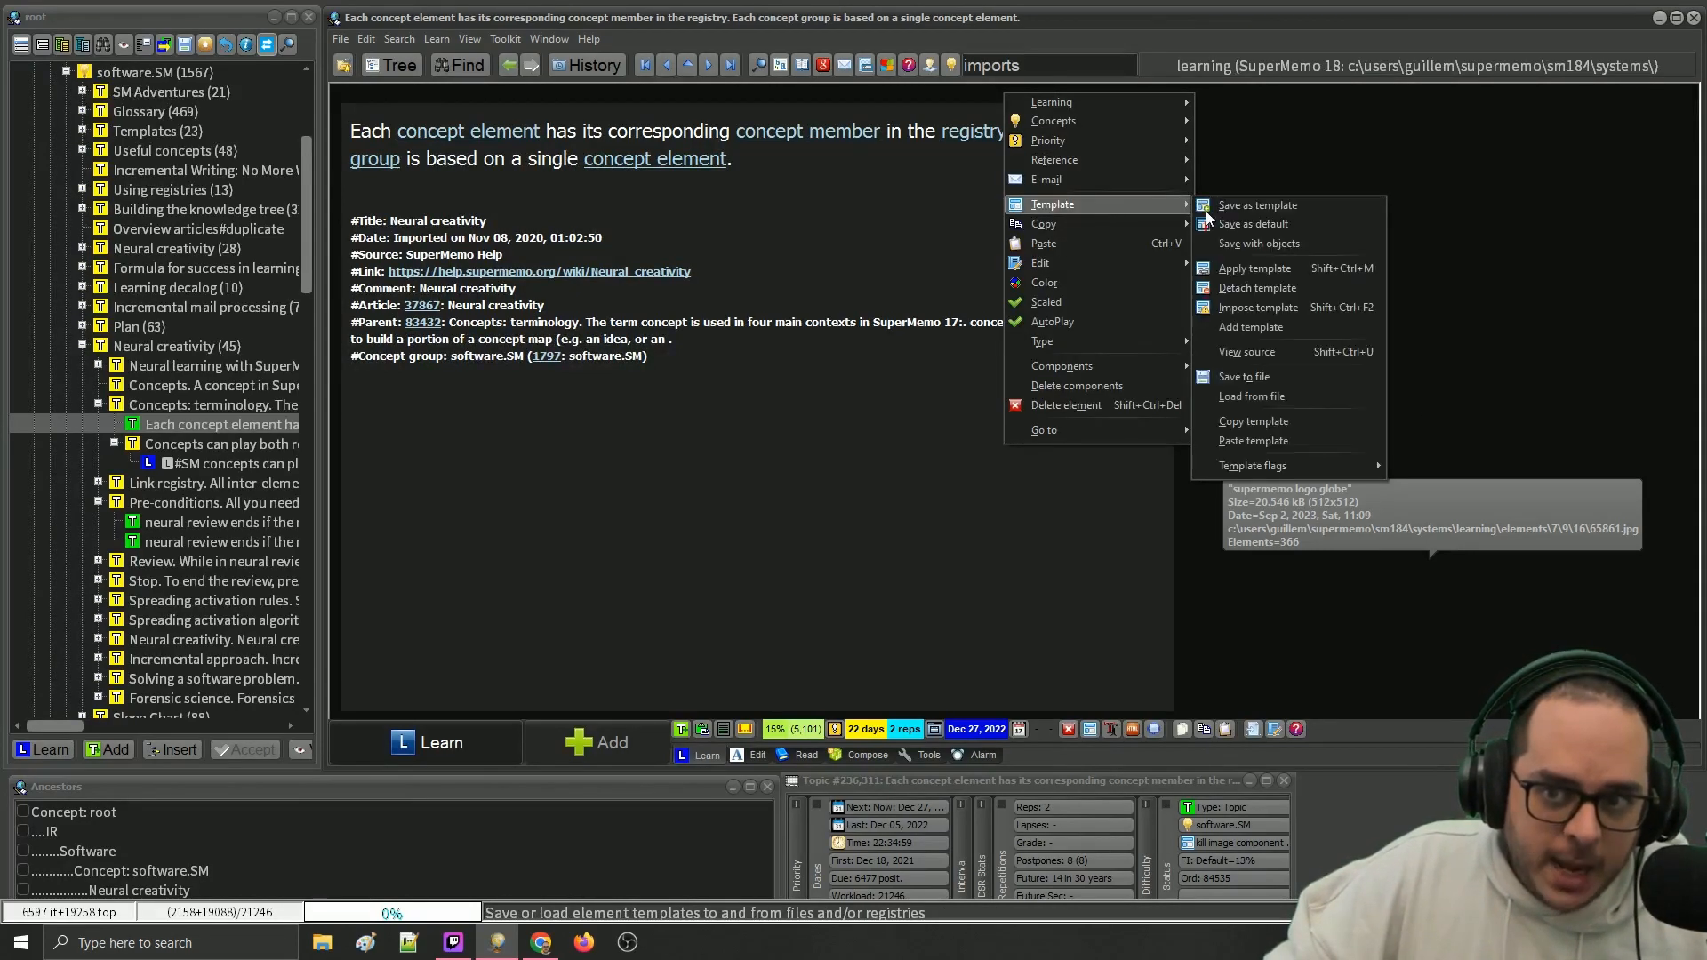
click(1312, 306)
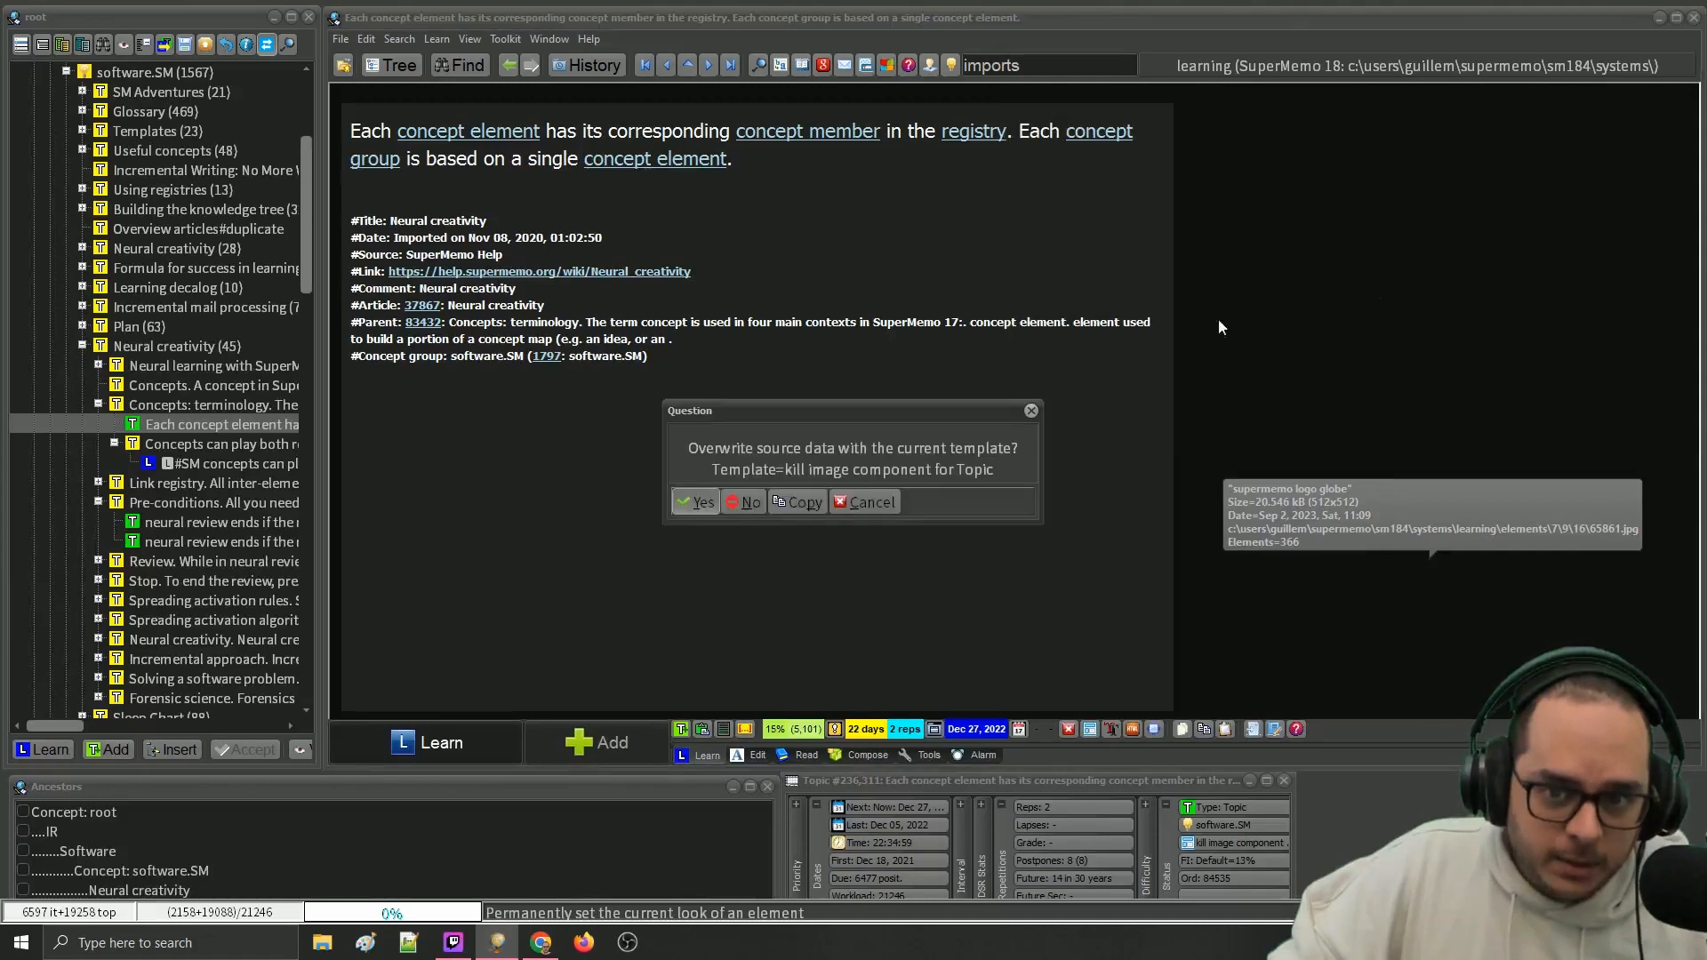
click(700, 505)
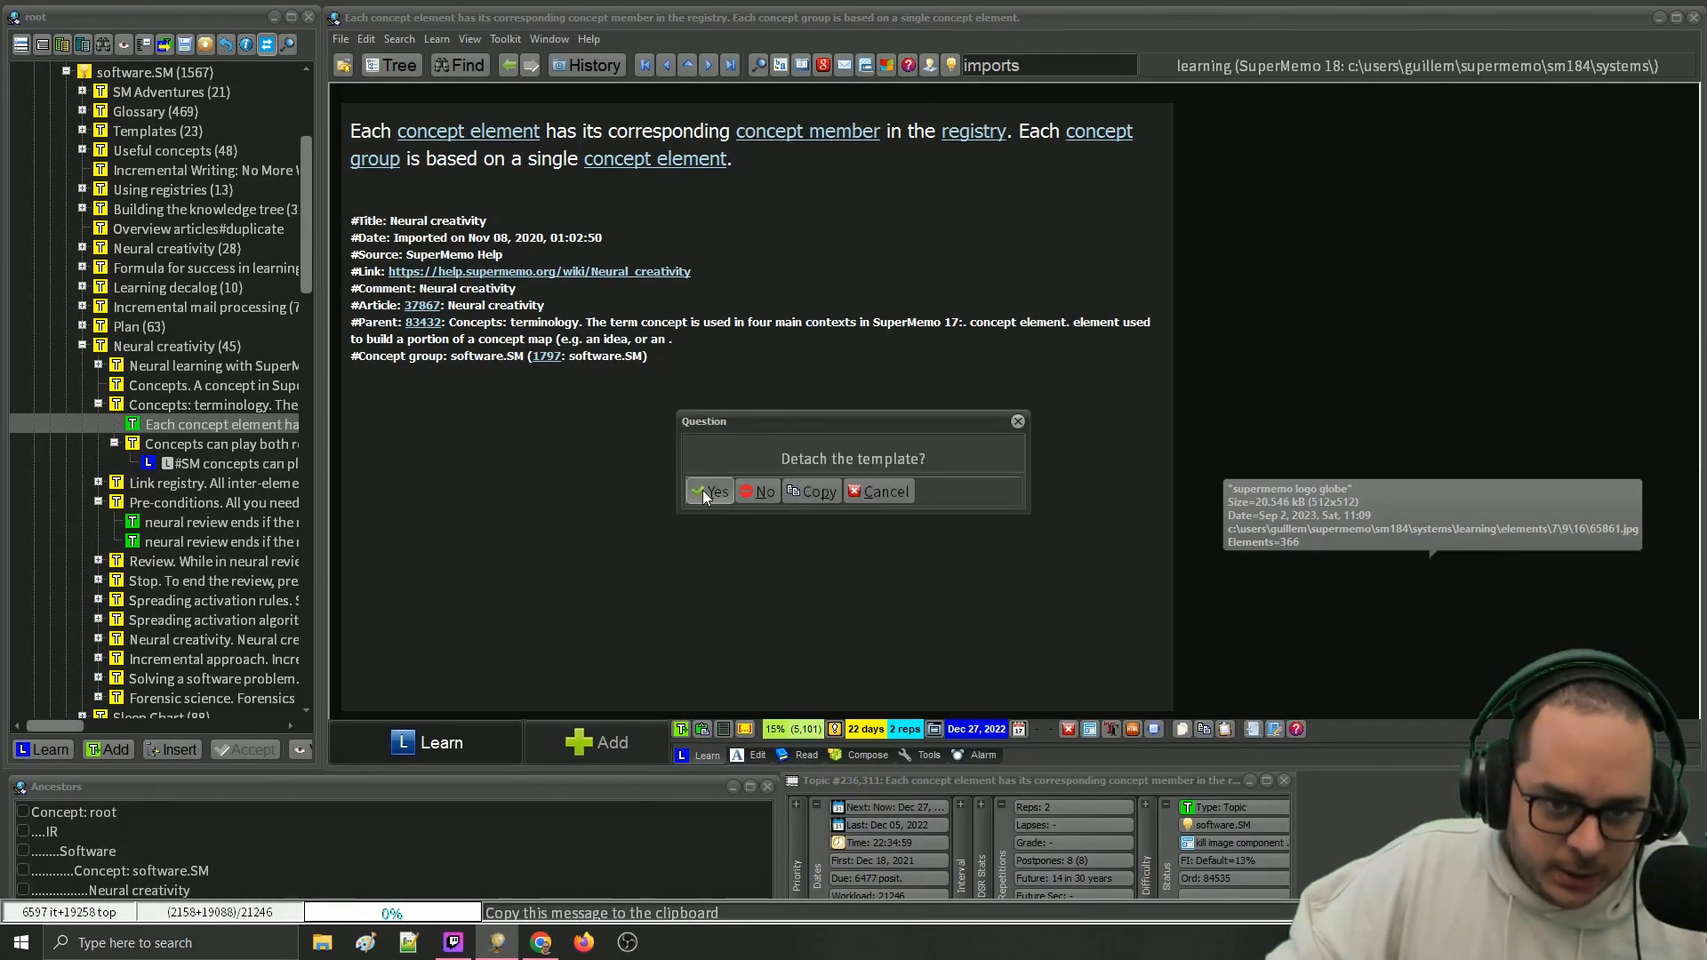
click(707, 492)
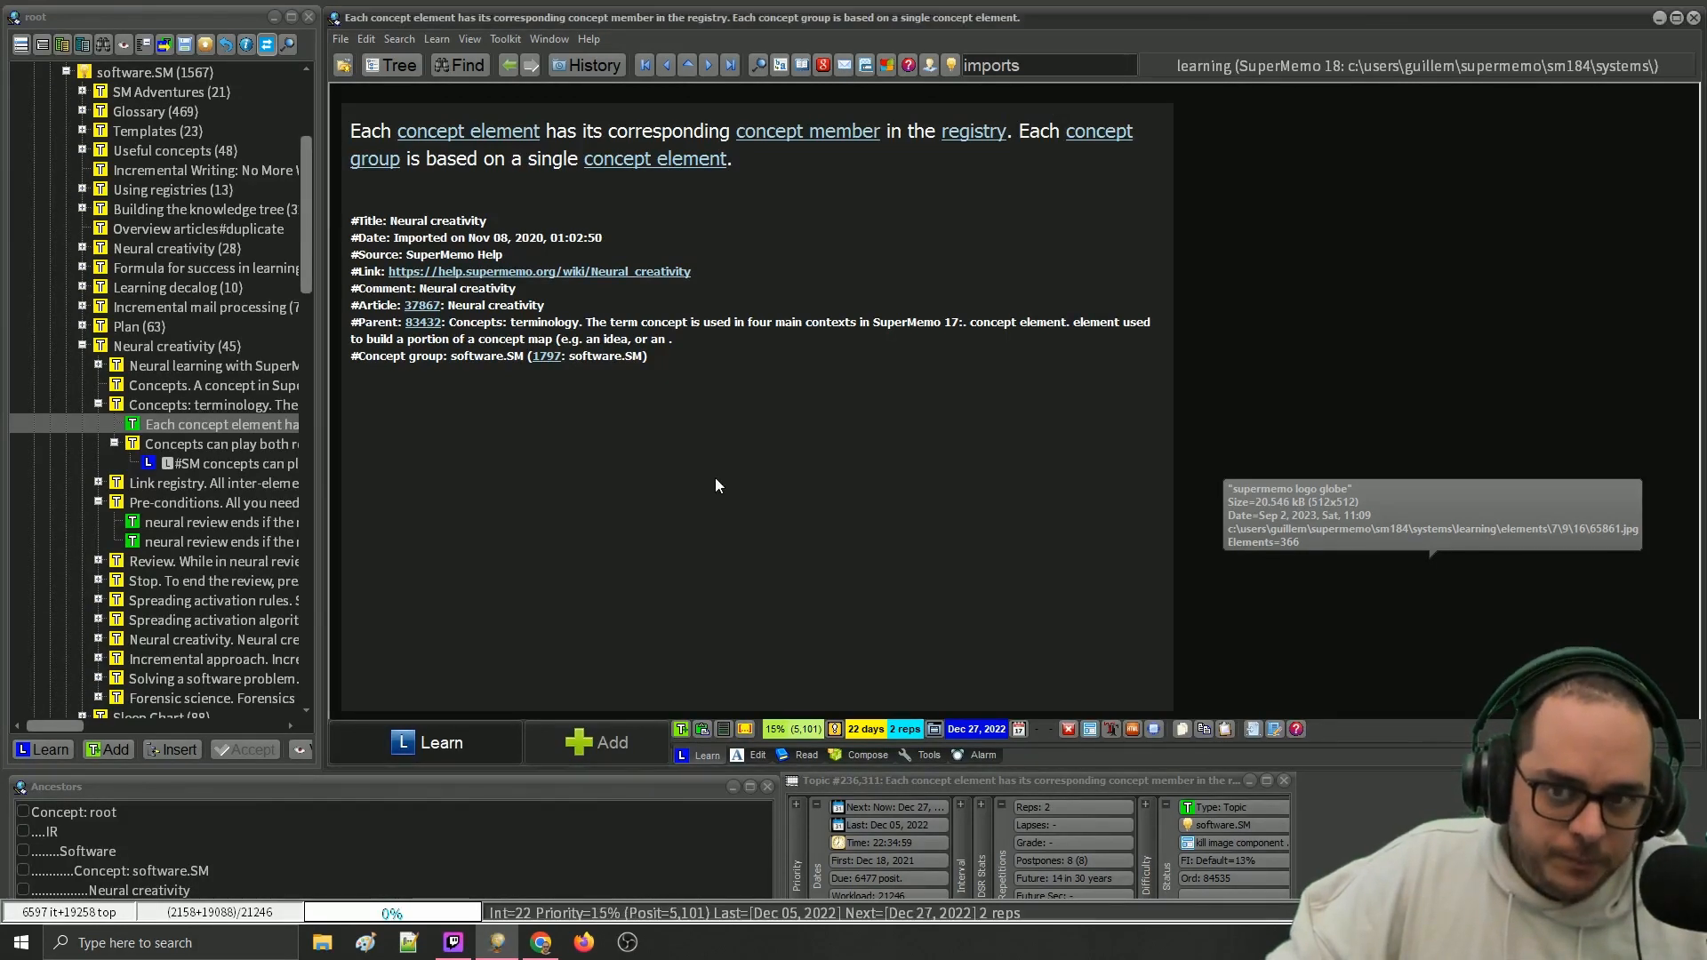
right_click(1113, 89)
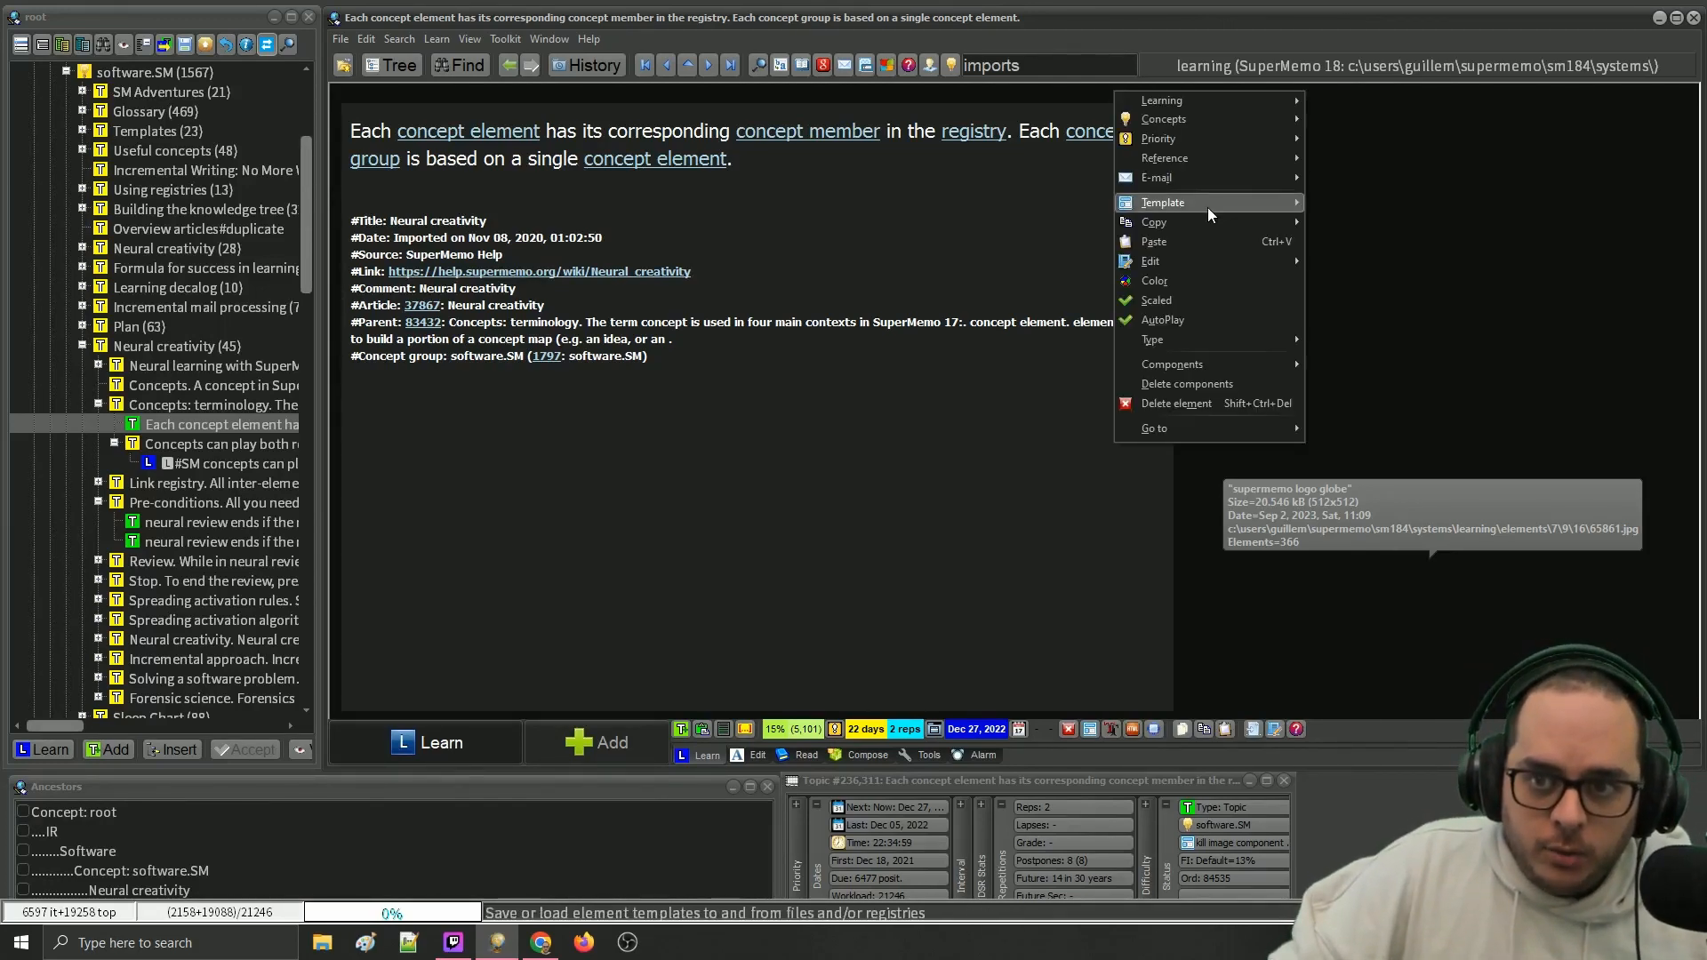
mouse_move(1278, 210)
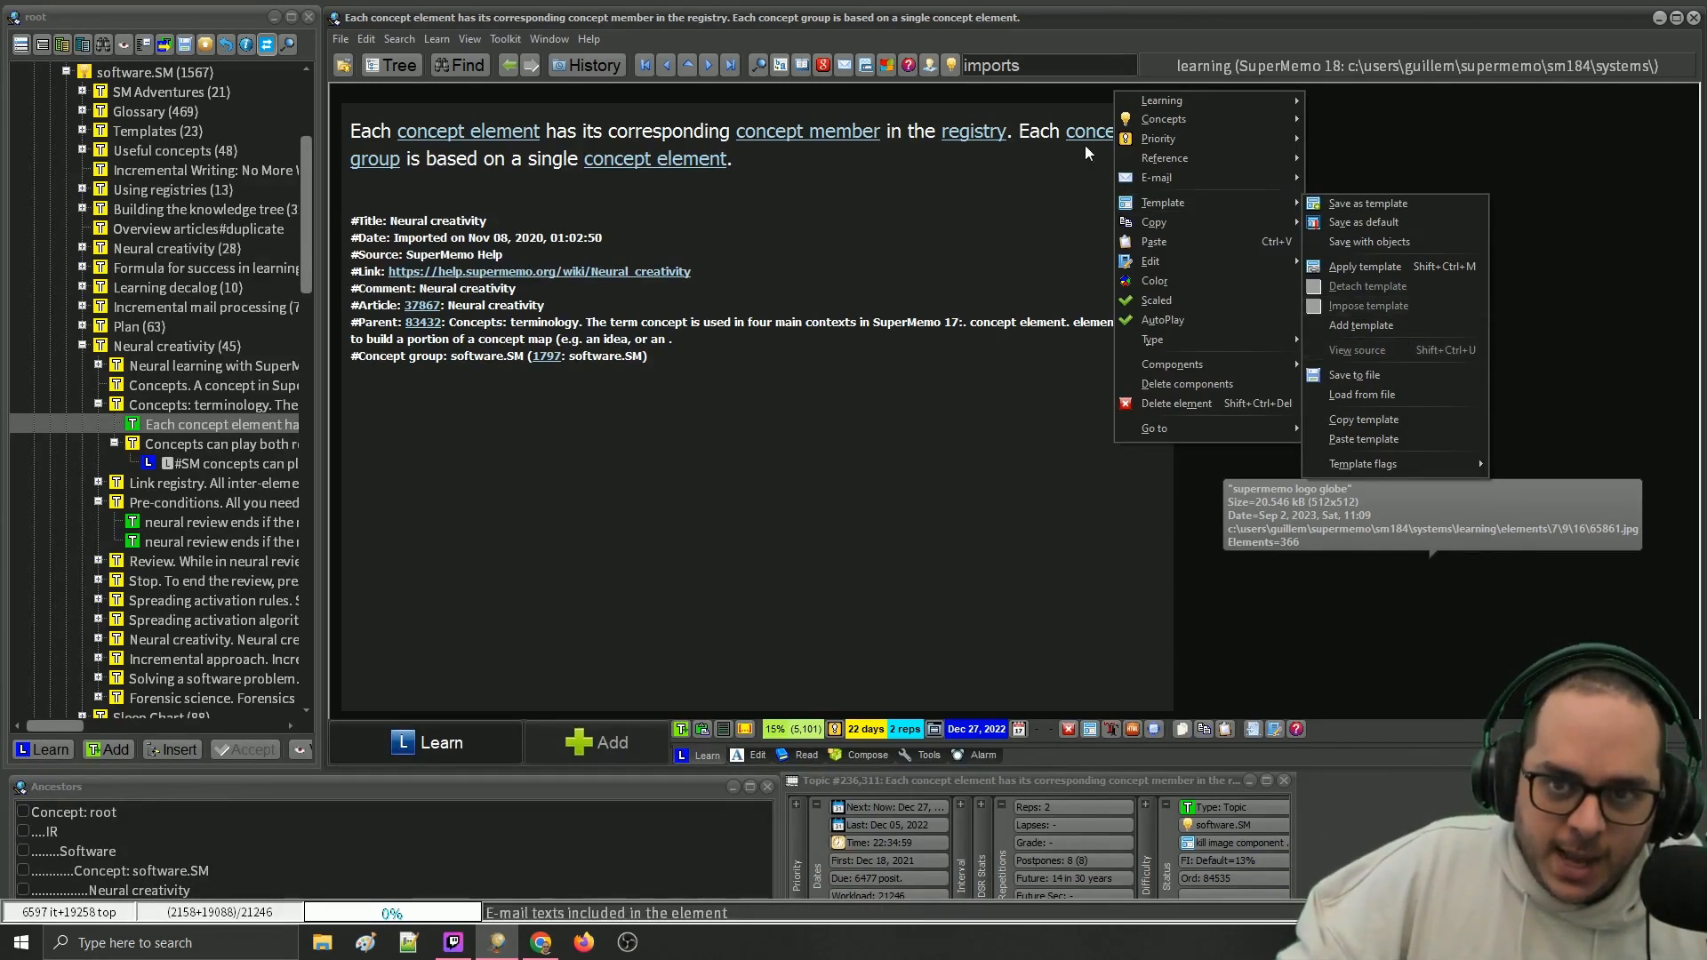
click(1058, 94)
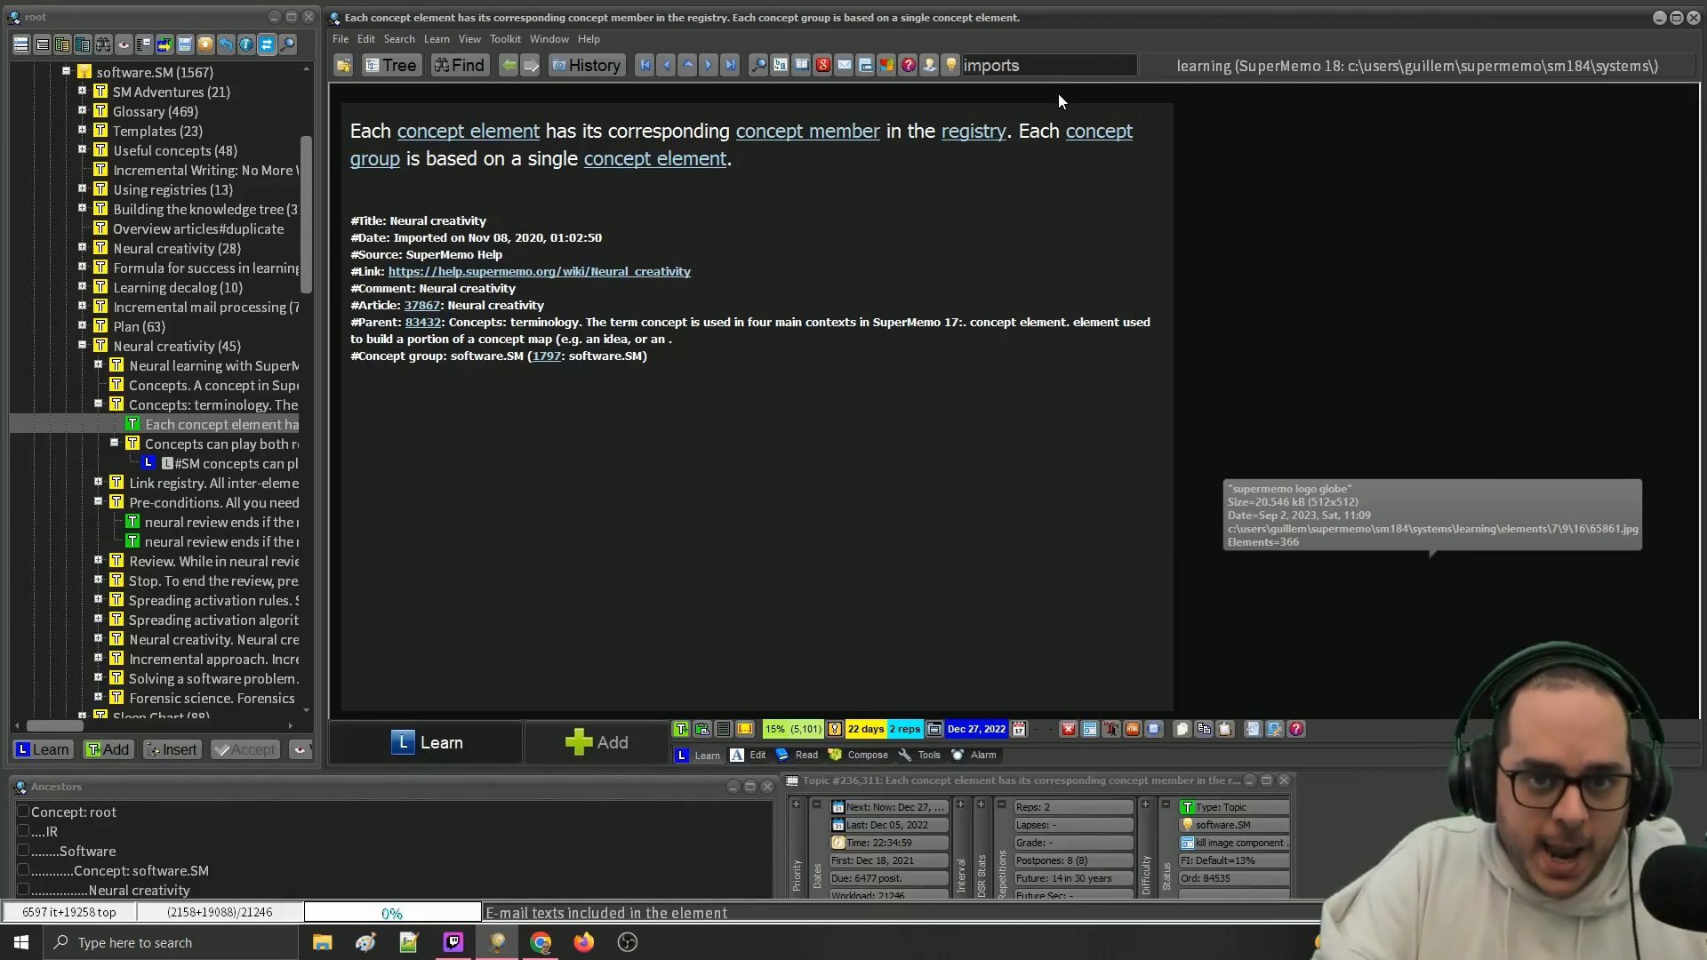
- Apply the "Article NOTHING ELSE" template to the "Each concept element" topic
key(ctrl+shift+m)
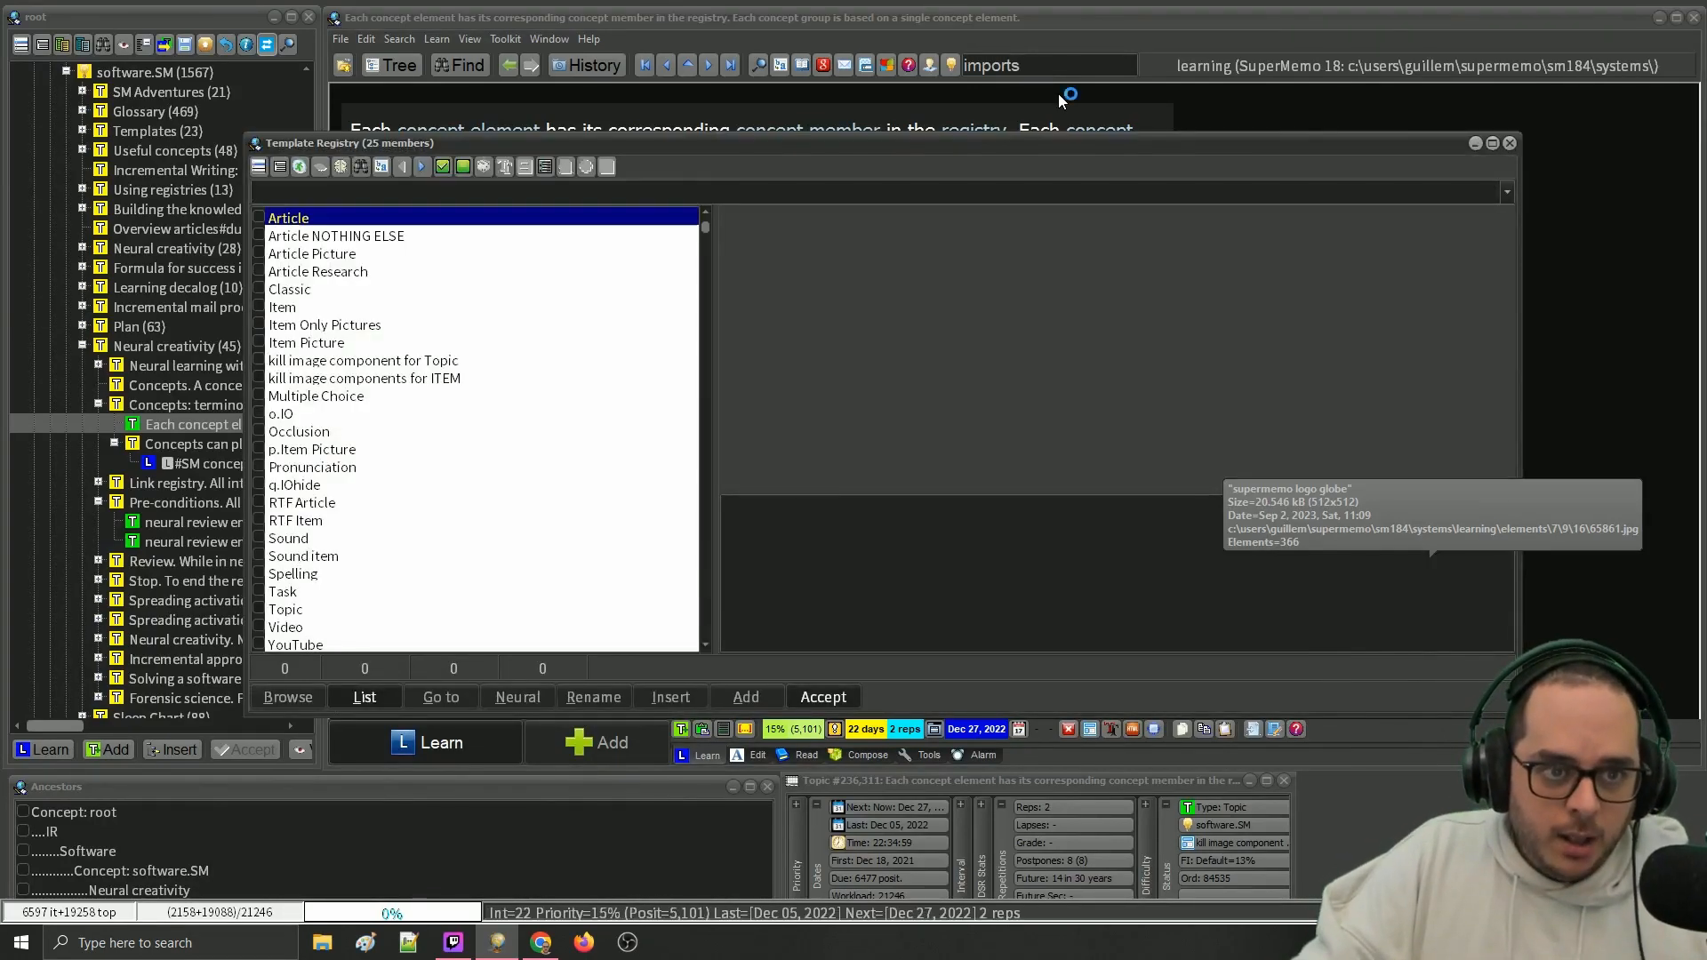
key(Down)
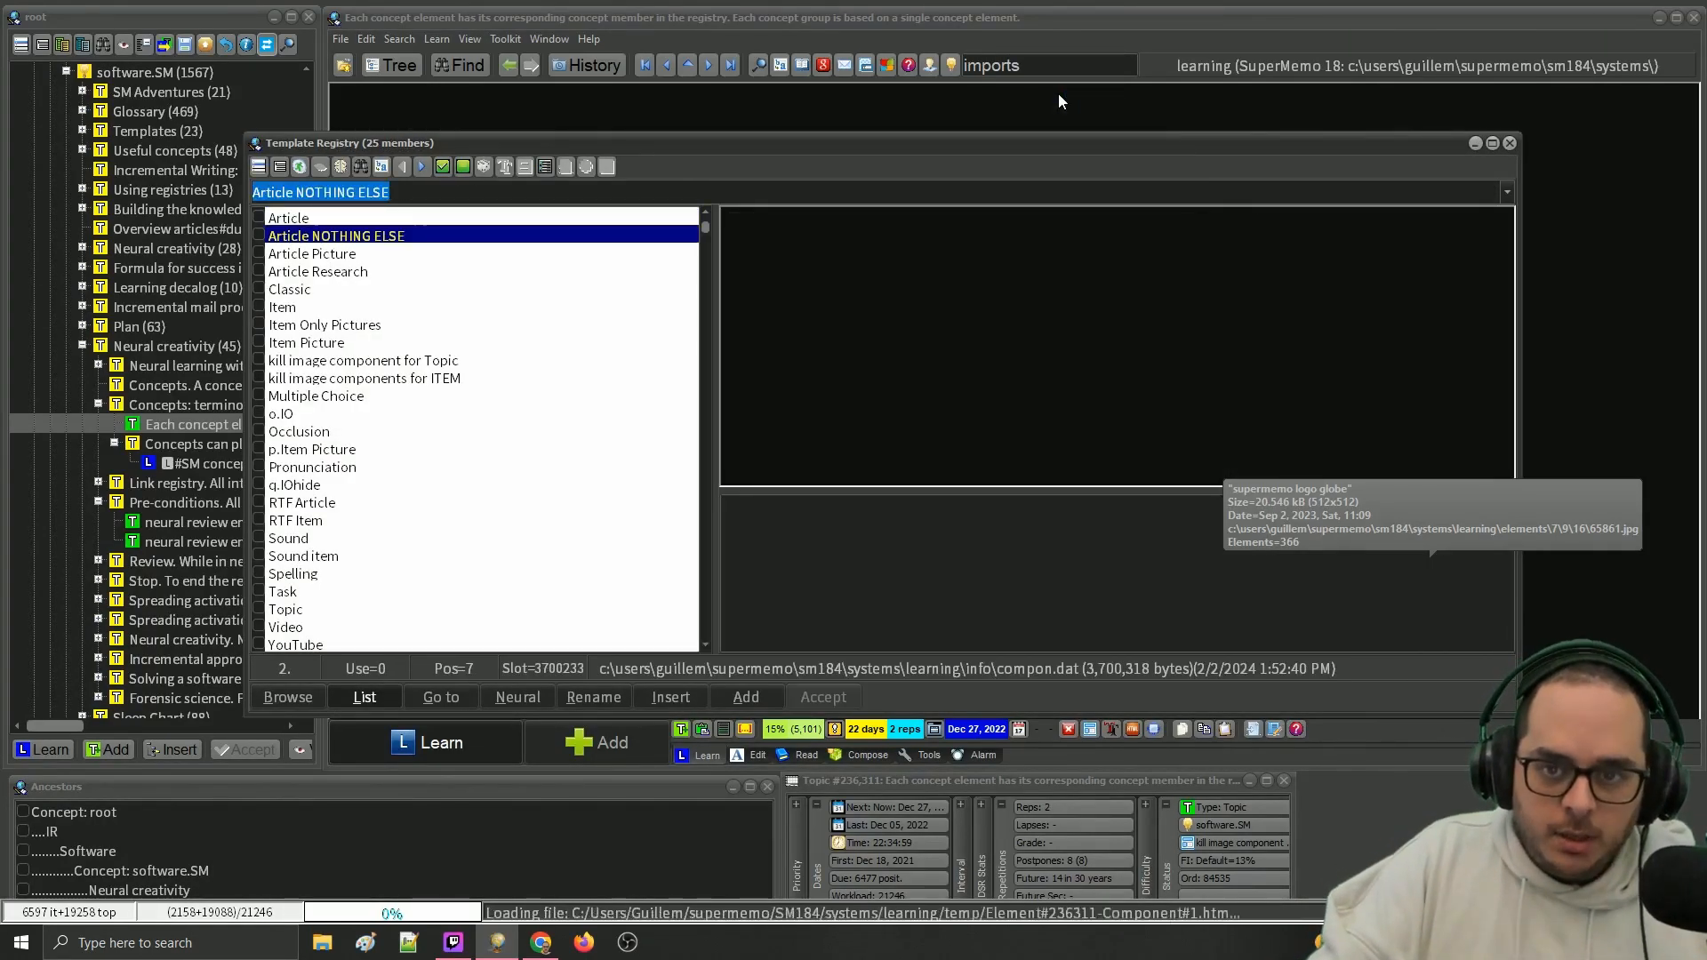
key(Return)
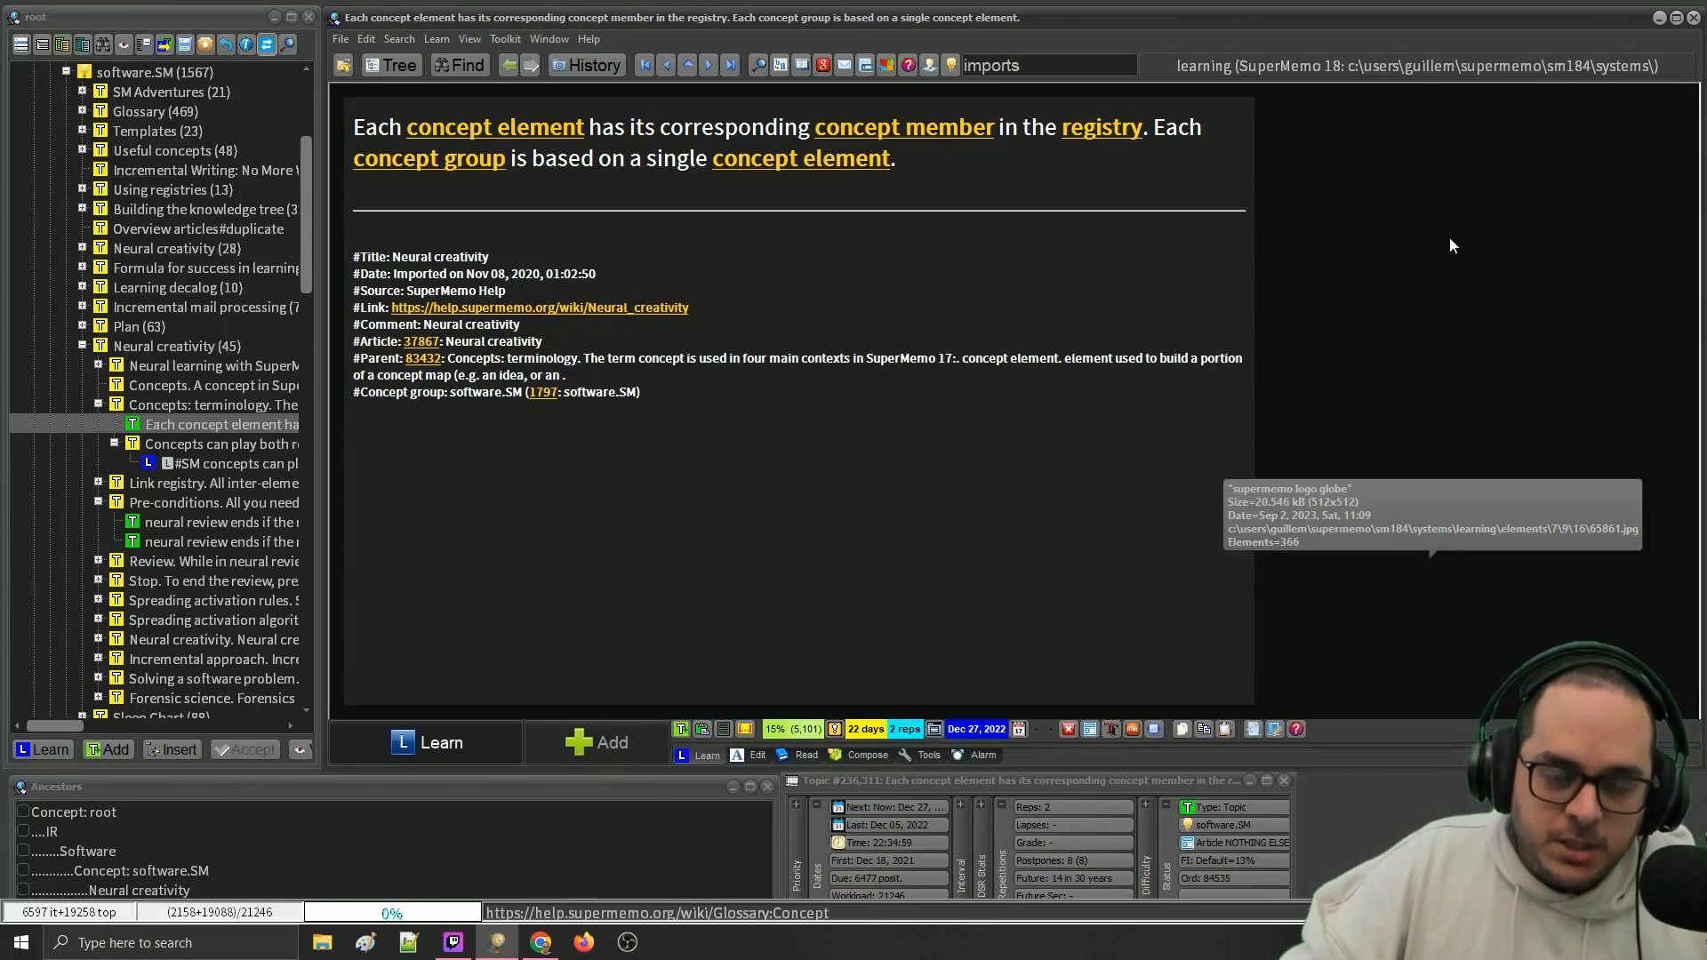
key(ctrl+shift+m)
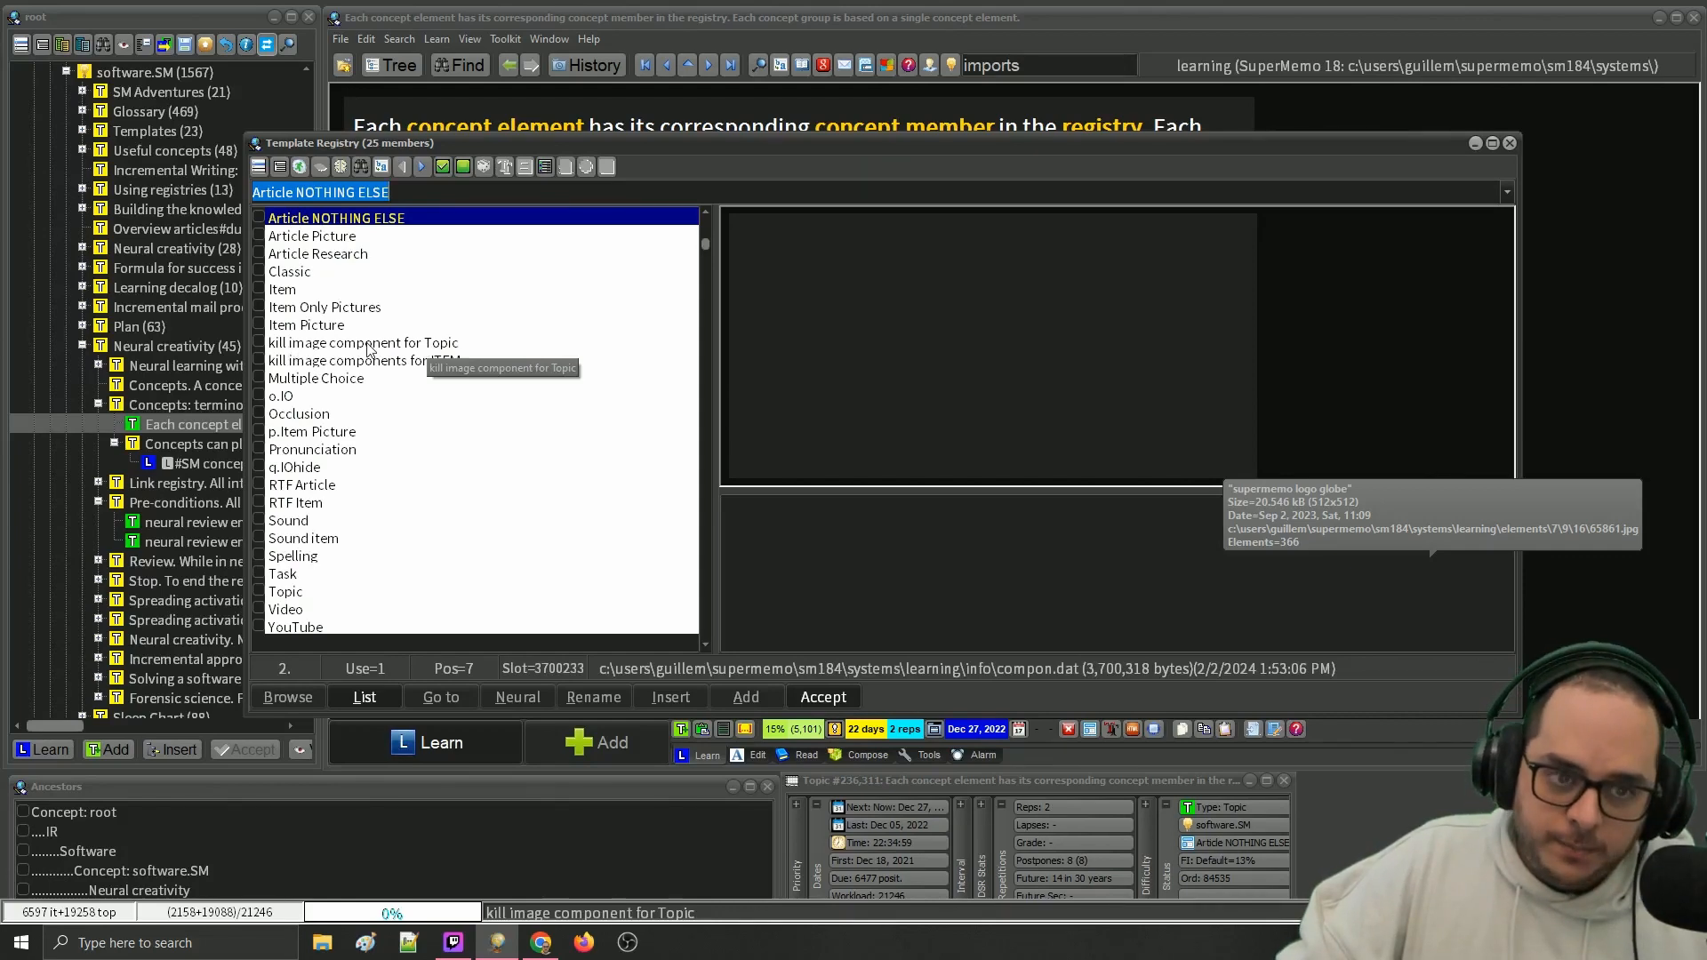
click(1510, 144)
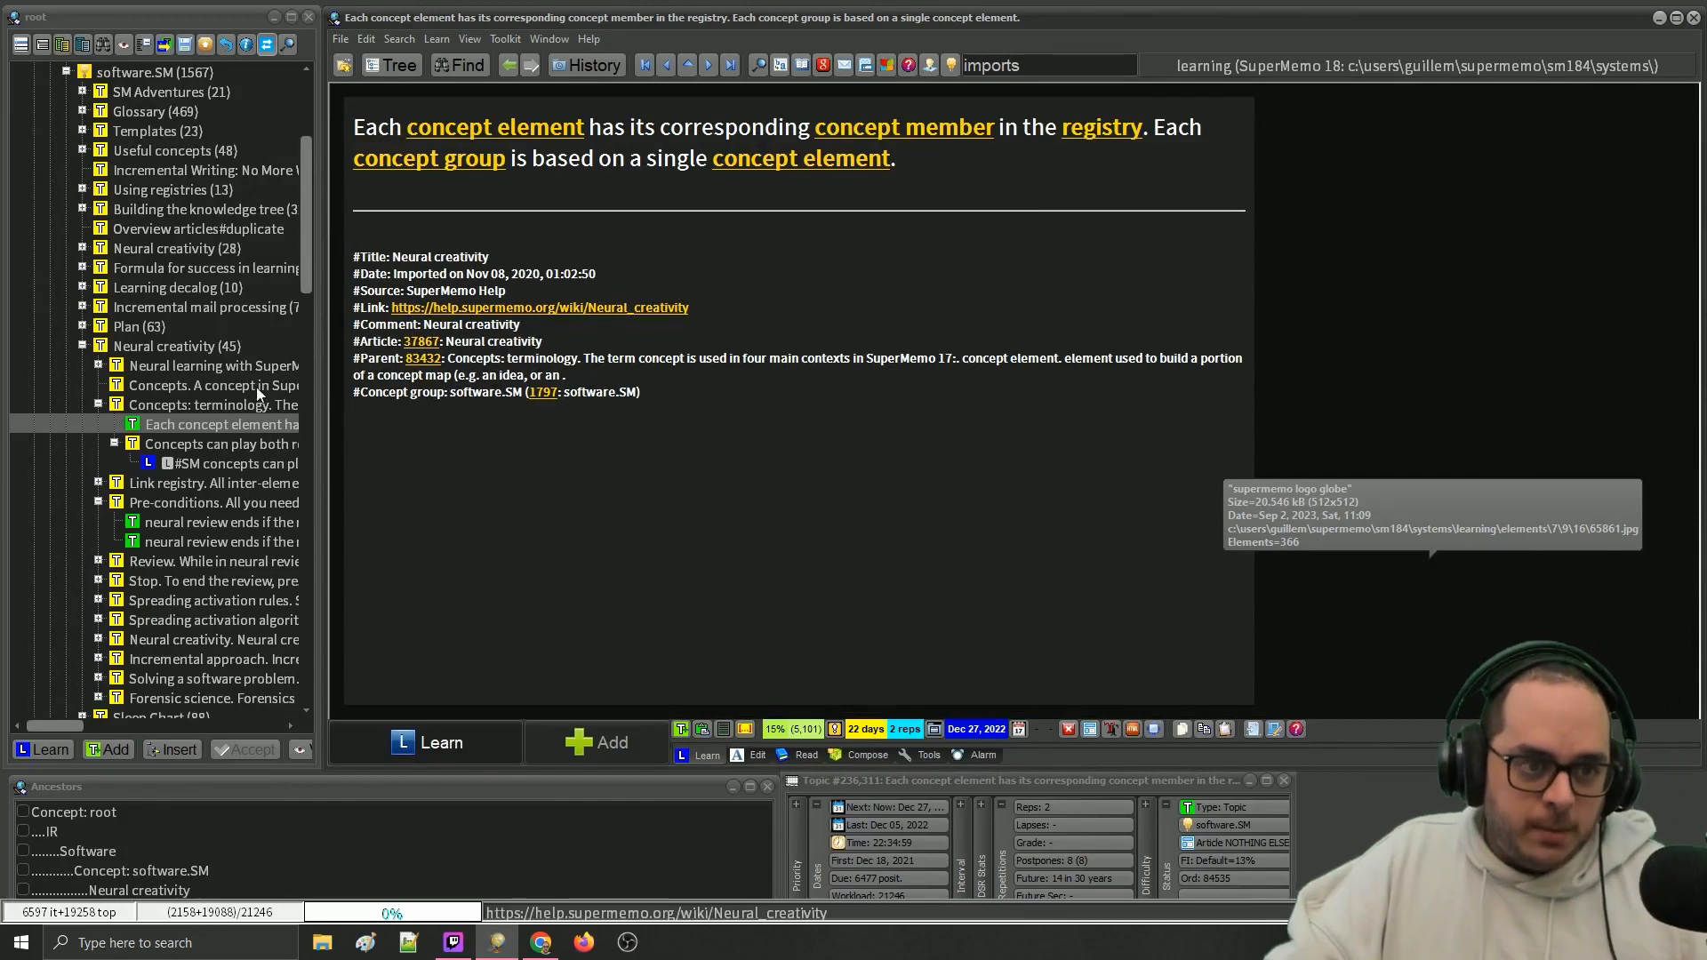
- Browse the Neural creativity branch as a subset and filter it to memorized topics only
click(156, 348)
key(ctrl+space)
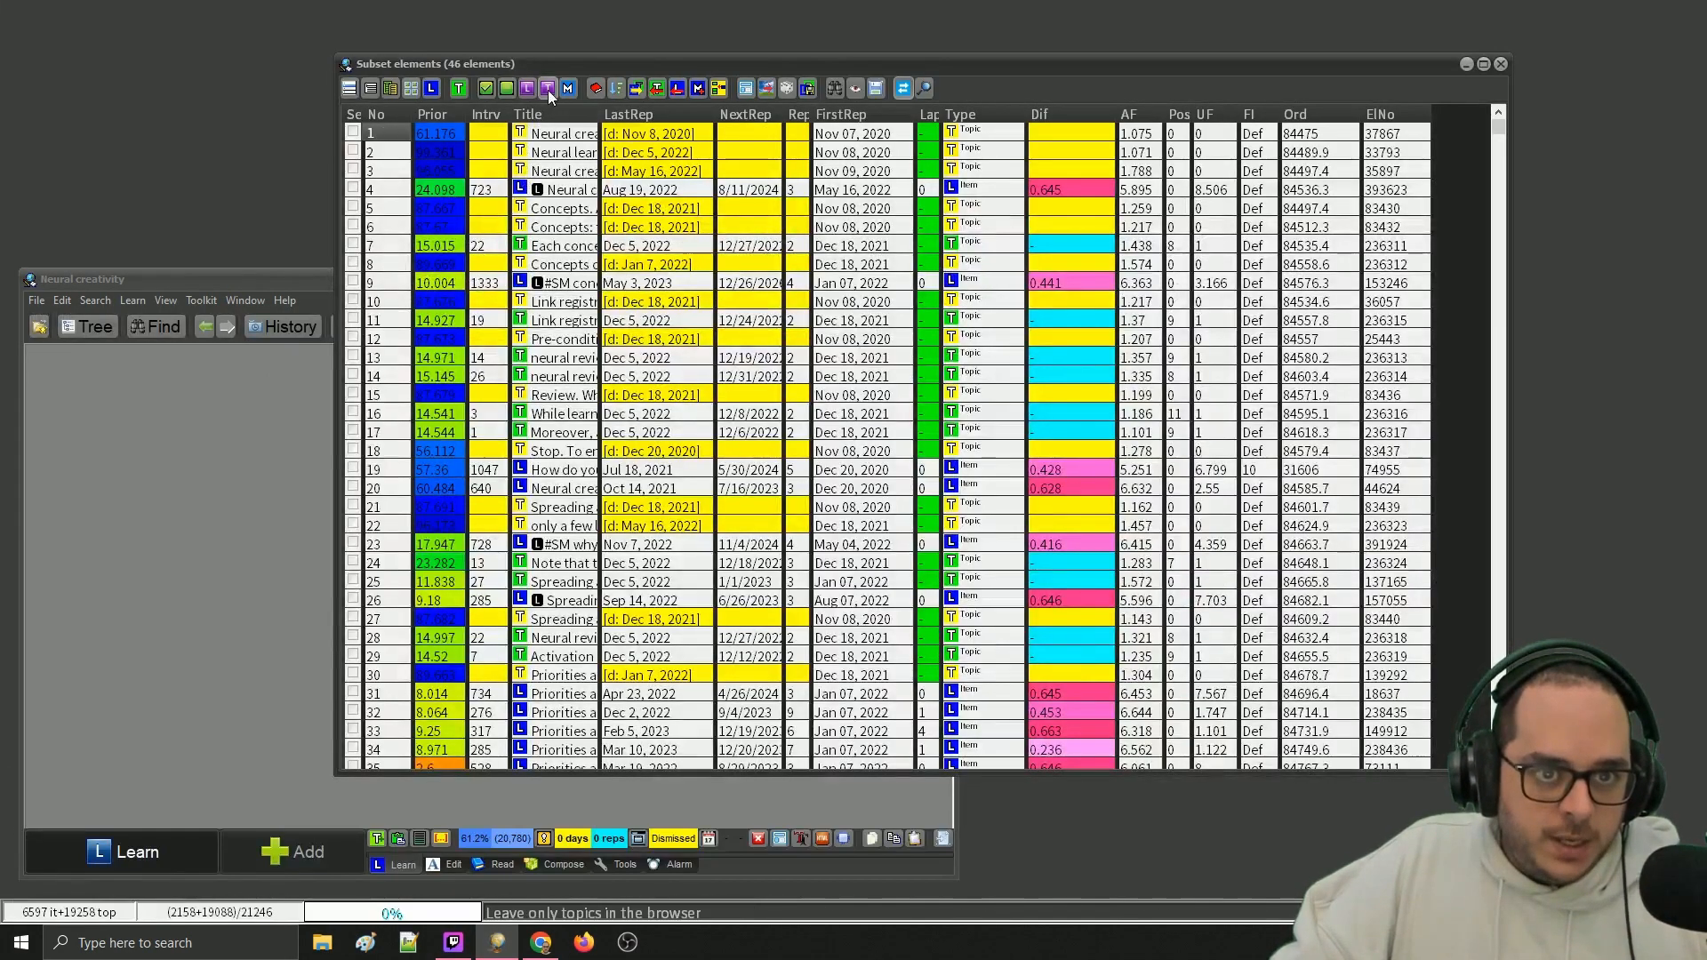
click(547, 89)
click(681, 493)
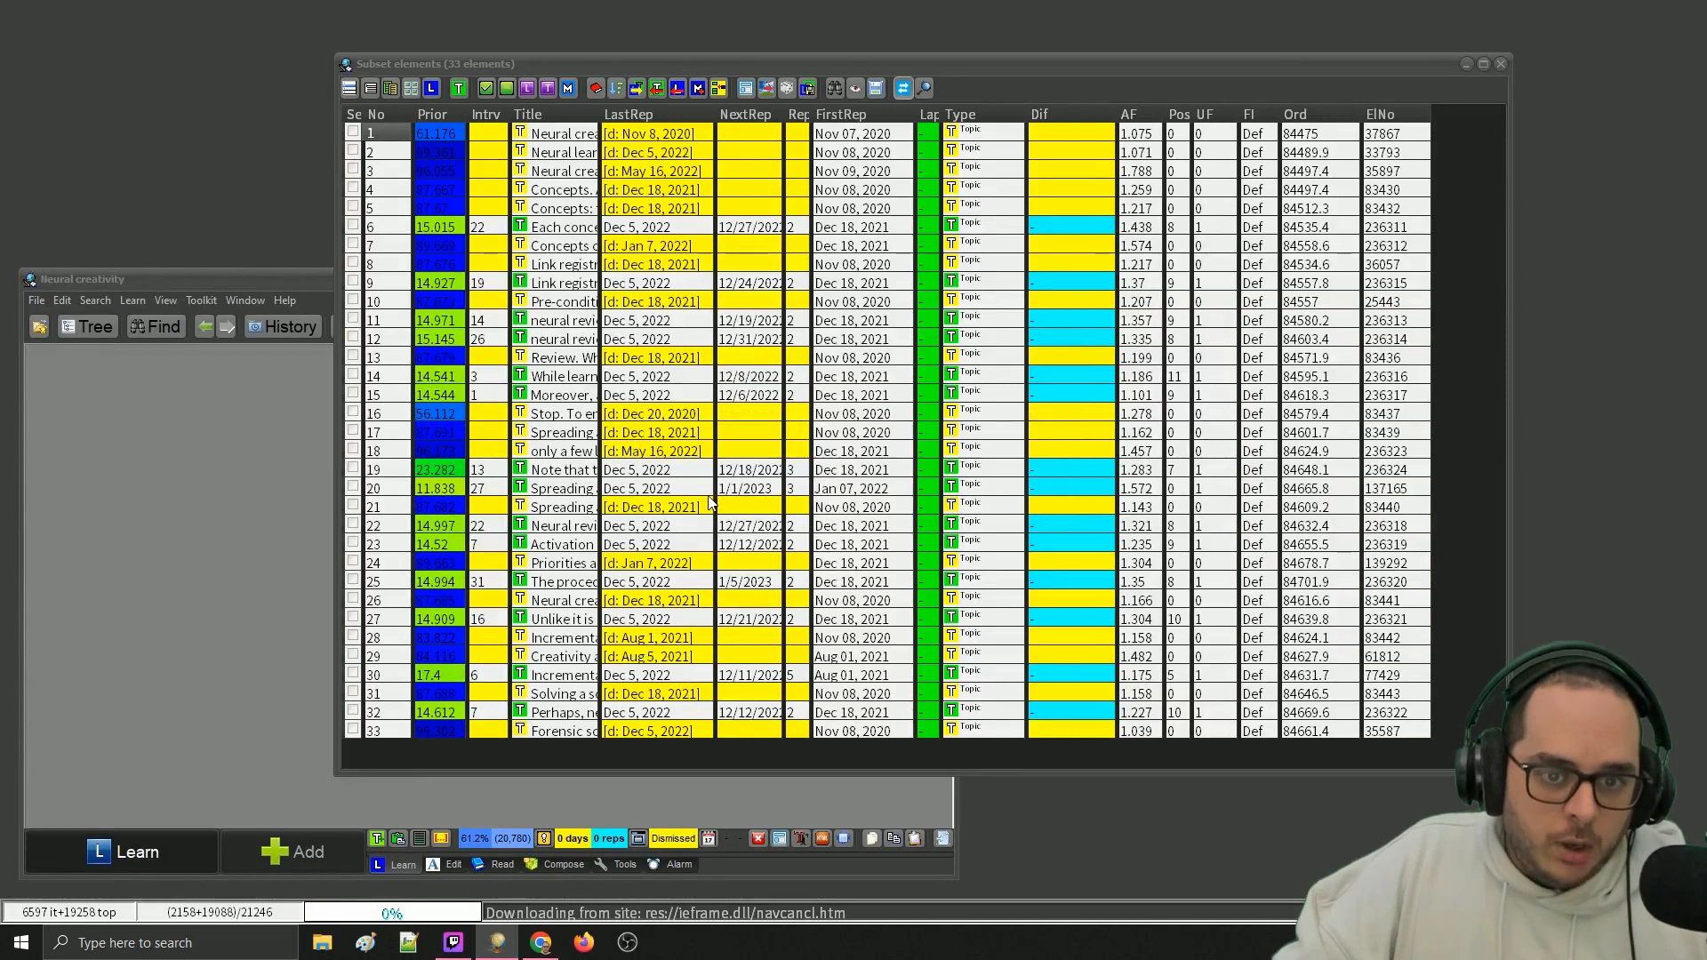
click(546, 90)
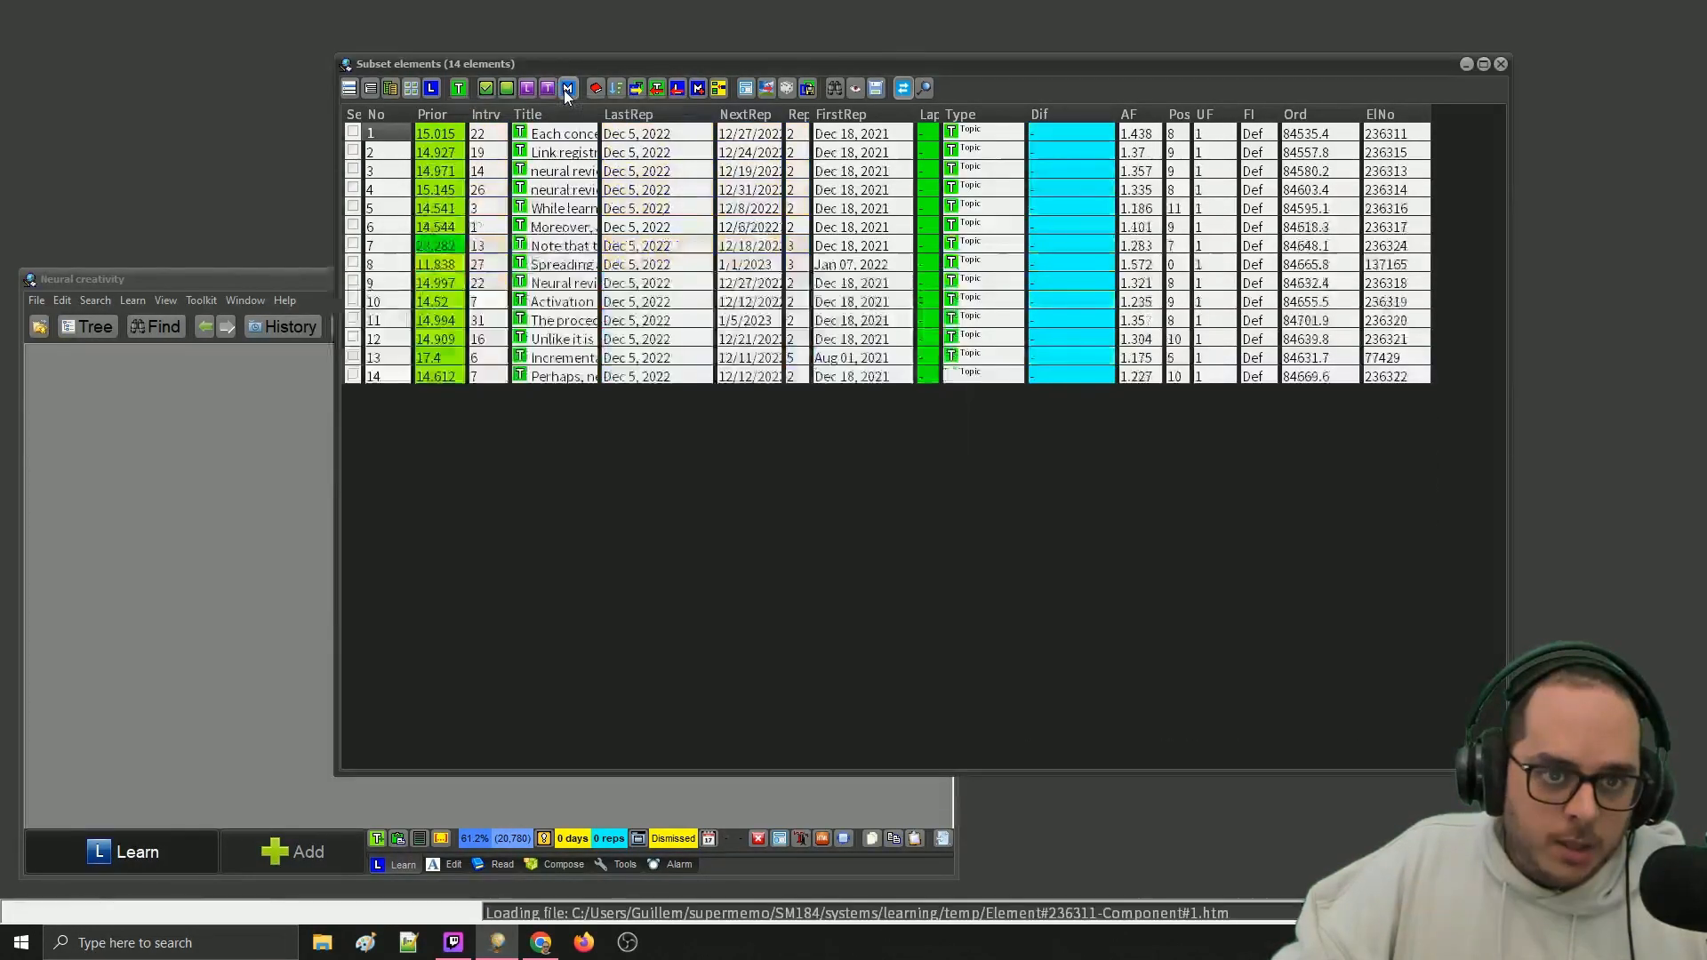
- Apply the "kill image component for Topic" template to all elements in the Neural creativity subset
click(372, 89)
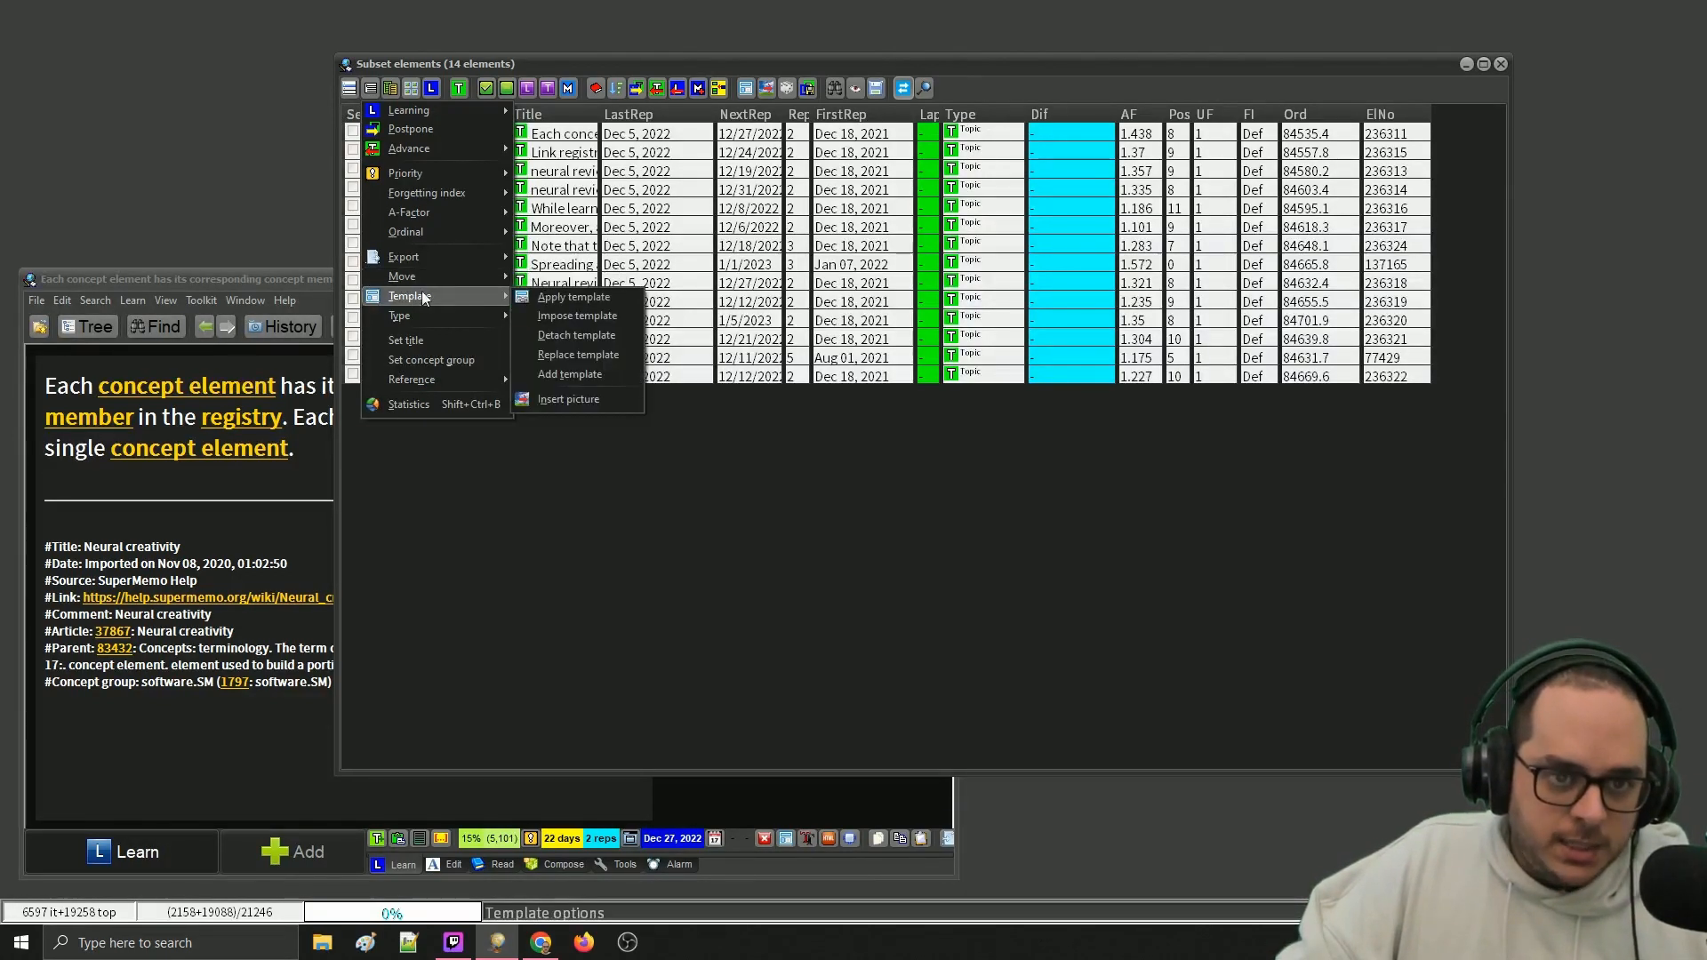
mouse_move(510, 300)
click(573, 297)
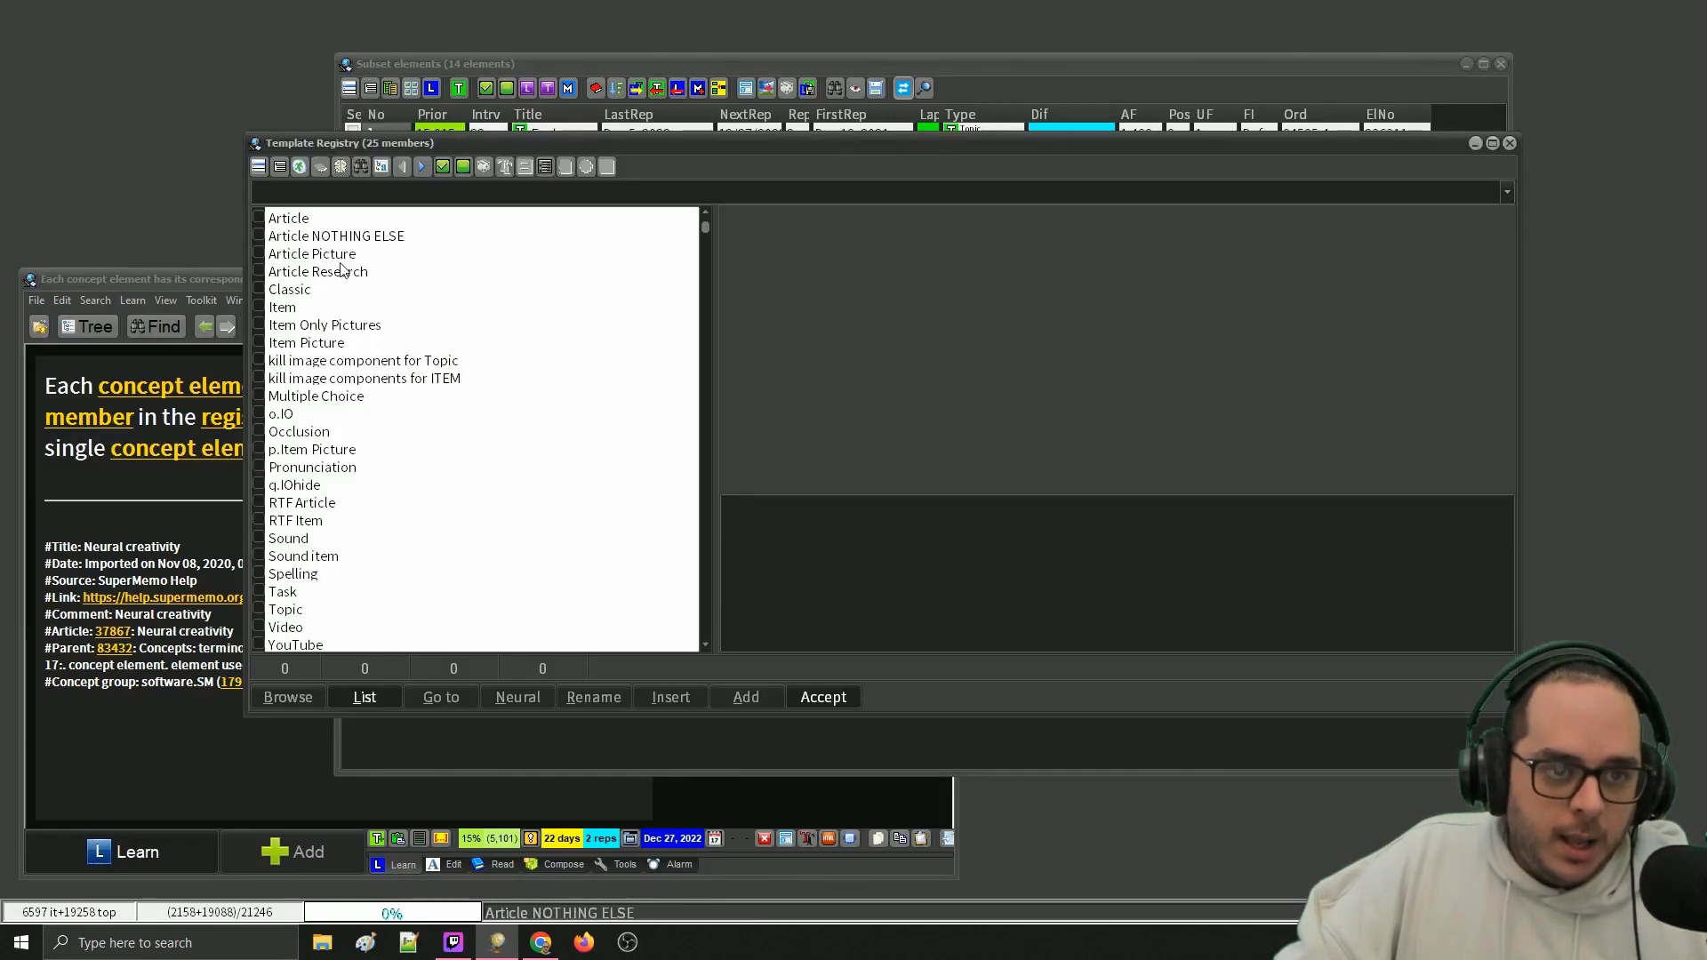
click(381, 364)
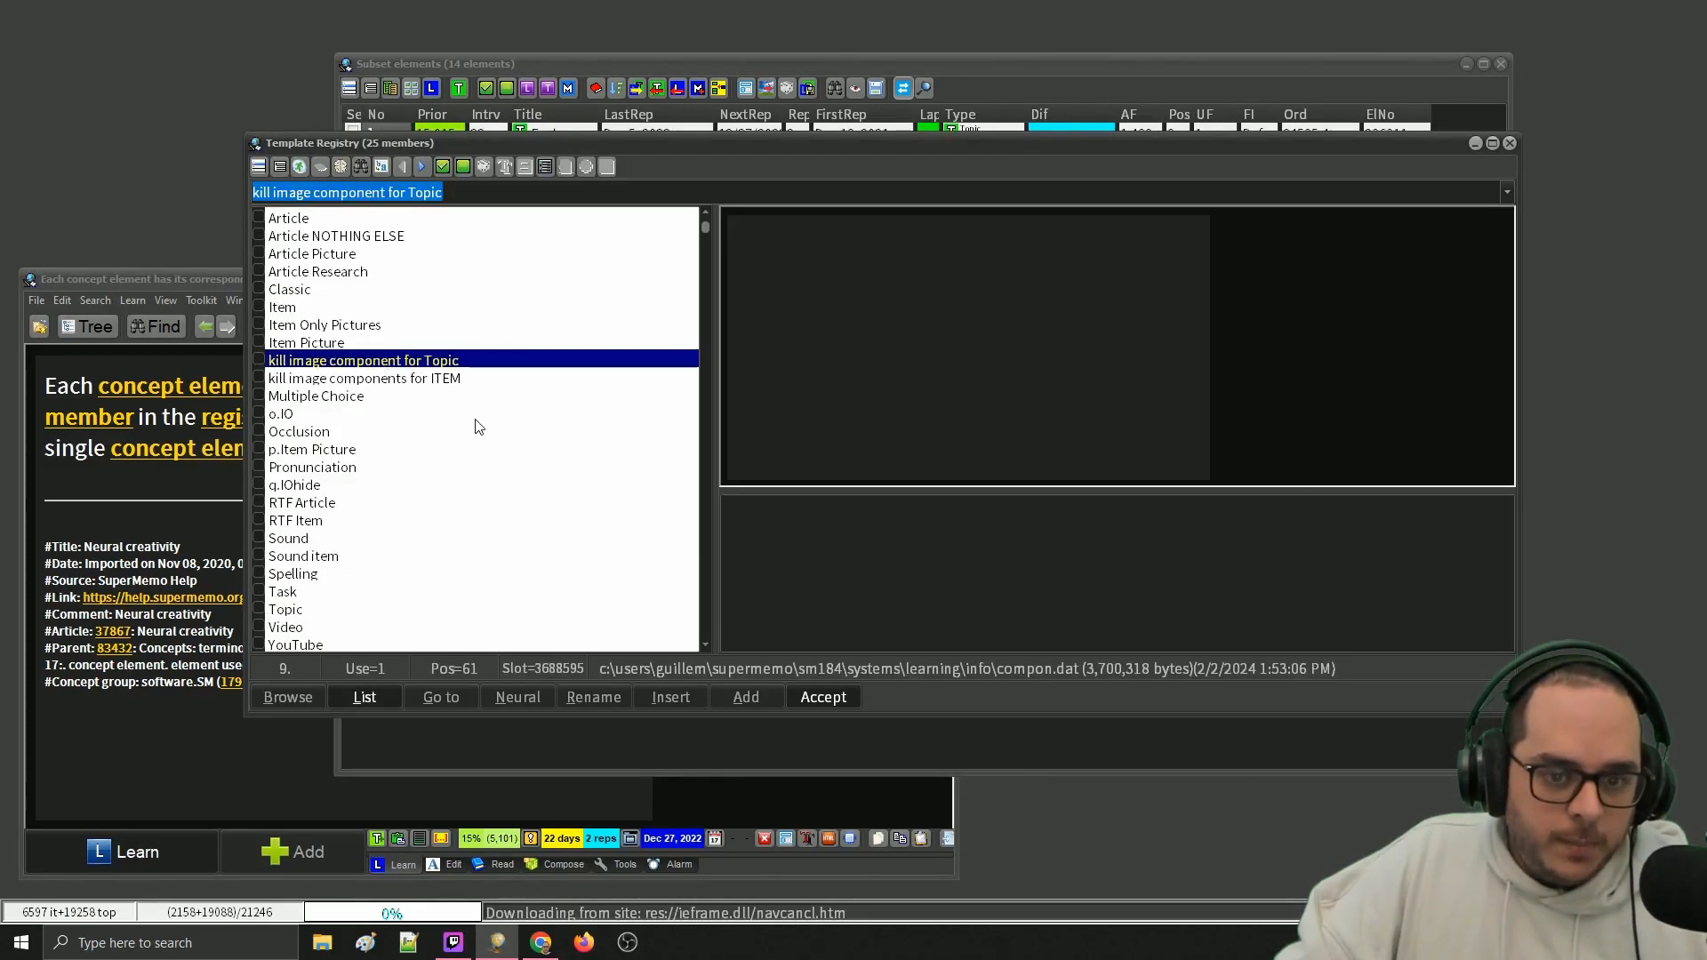
click(823, 695)
click(669, 491)
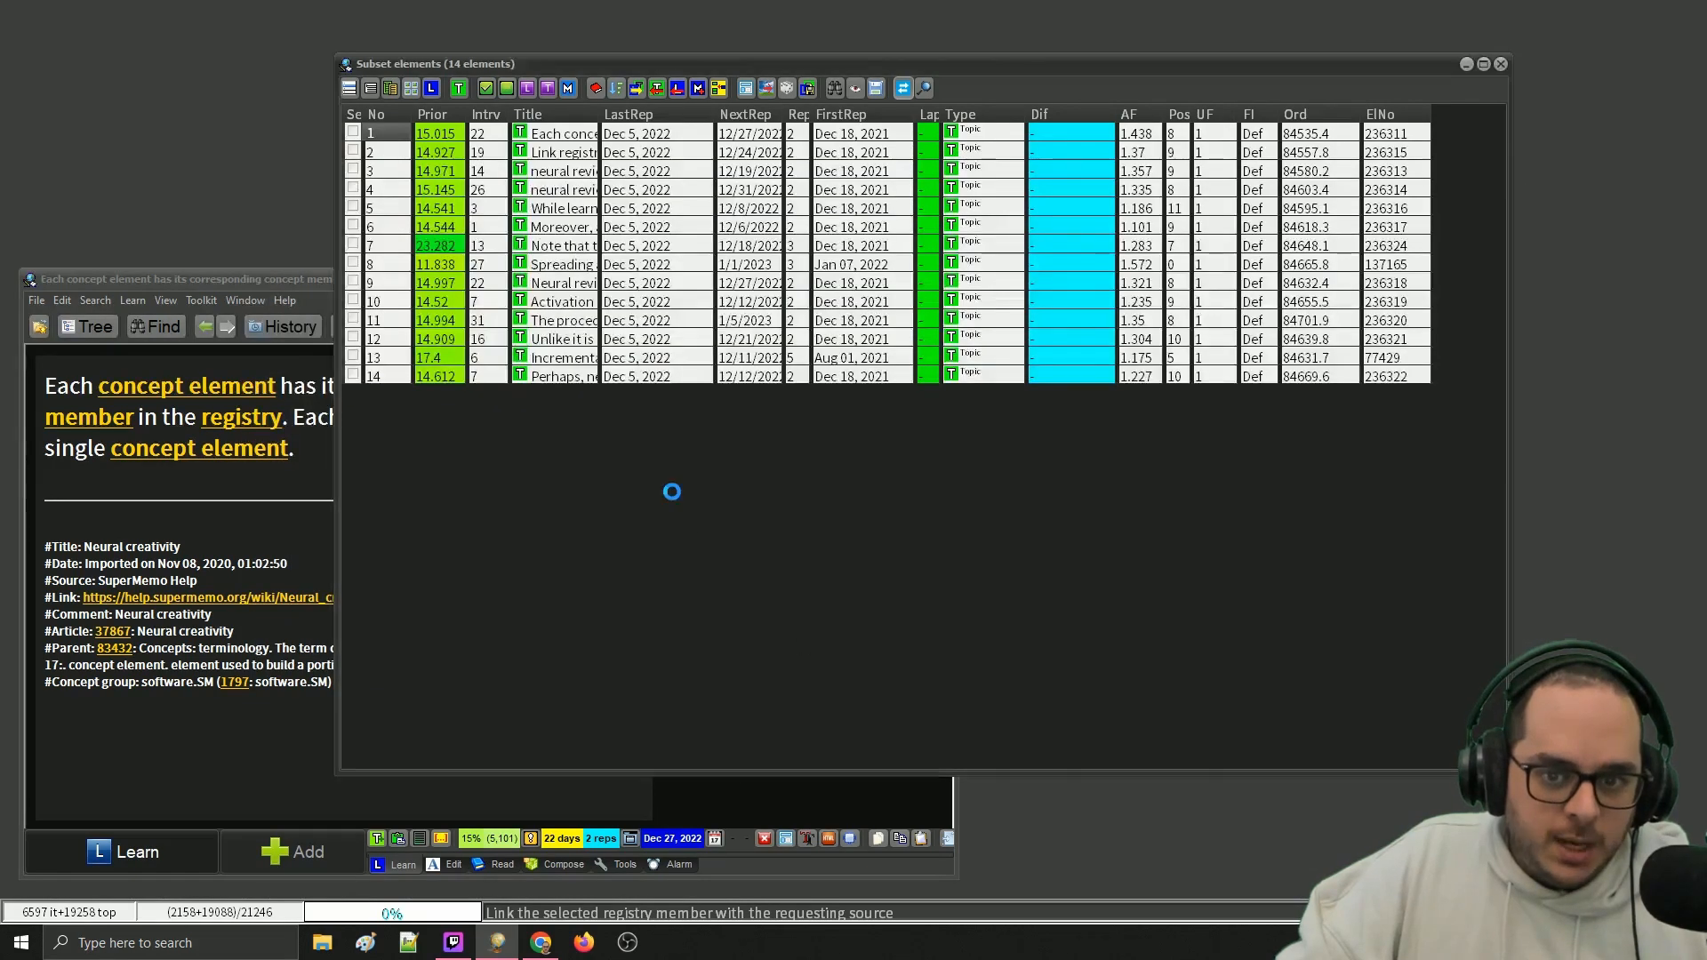
click(707, 491)
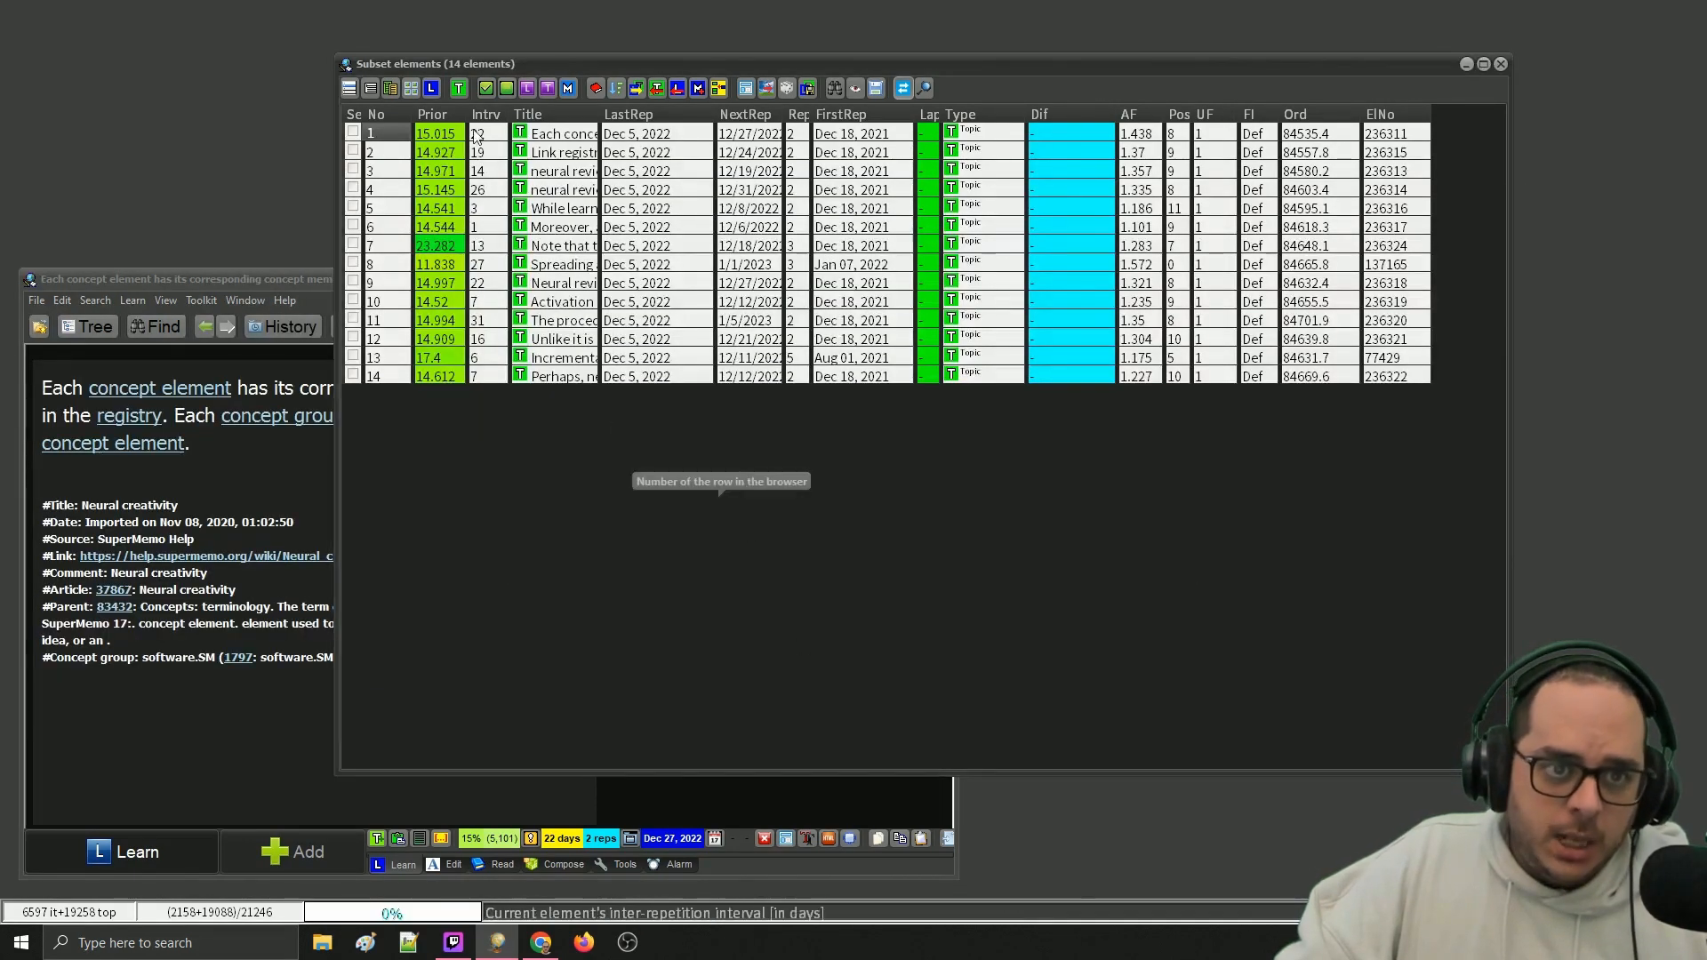
- Impose the current template on all elements in the Neural creativity subset, detaching it from them
click(370, 88)
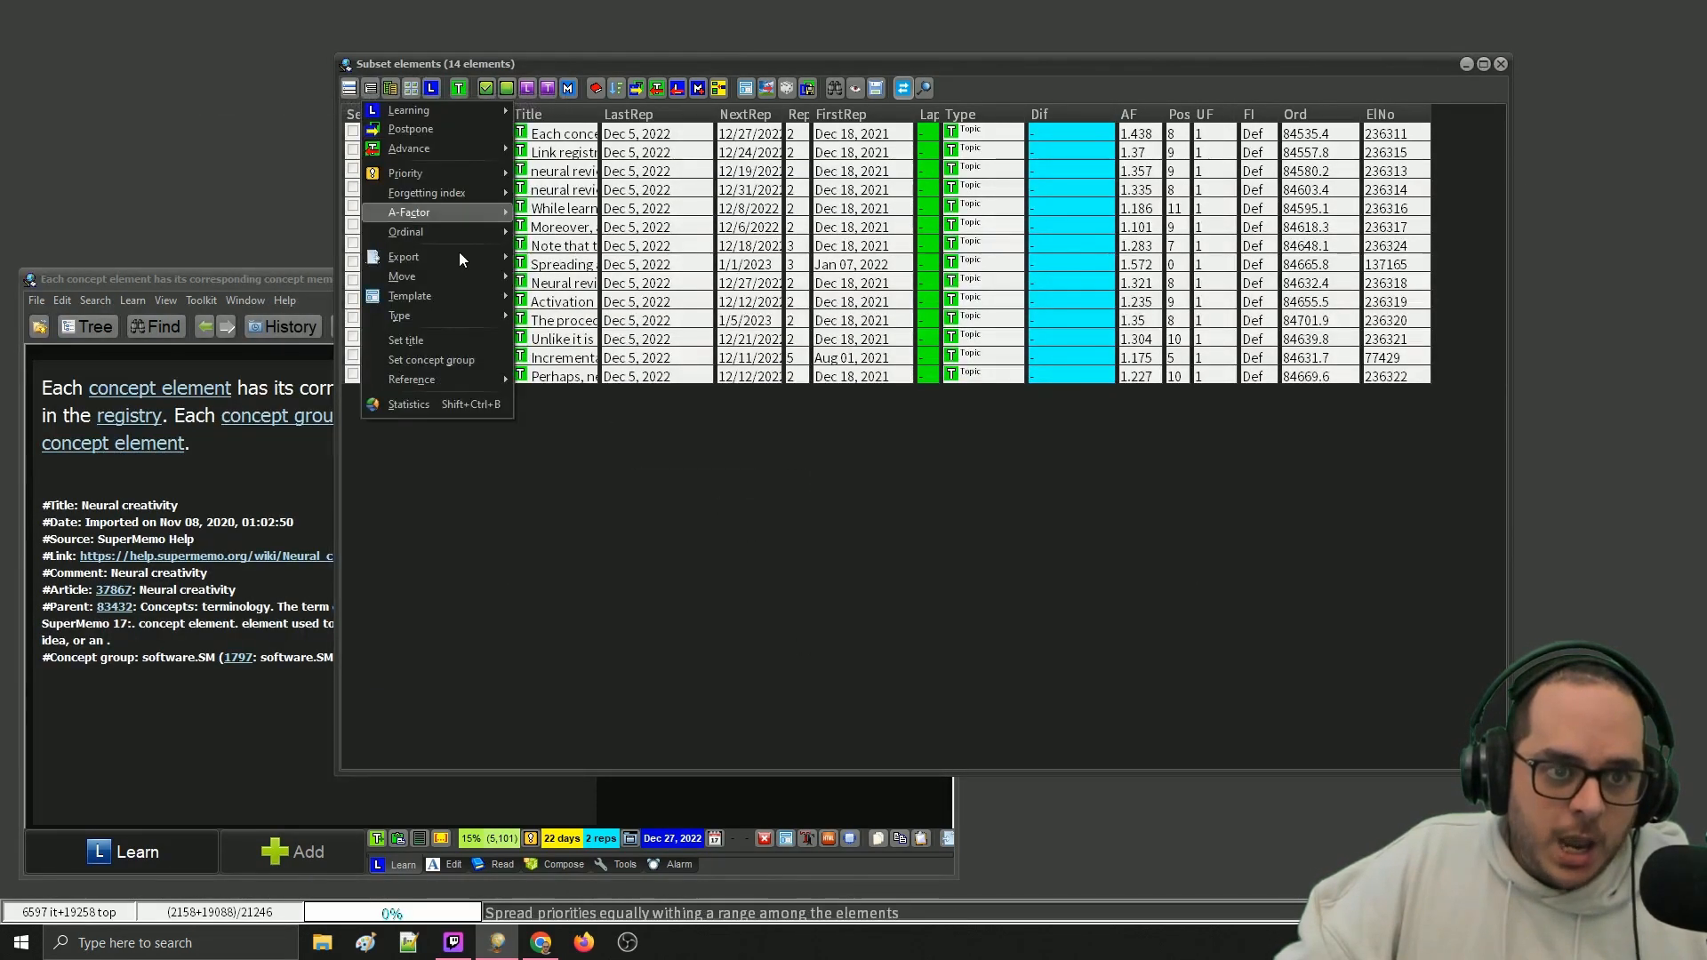
mouse_move(466, 295)
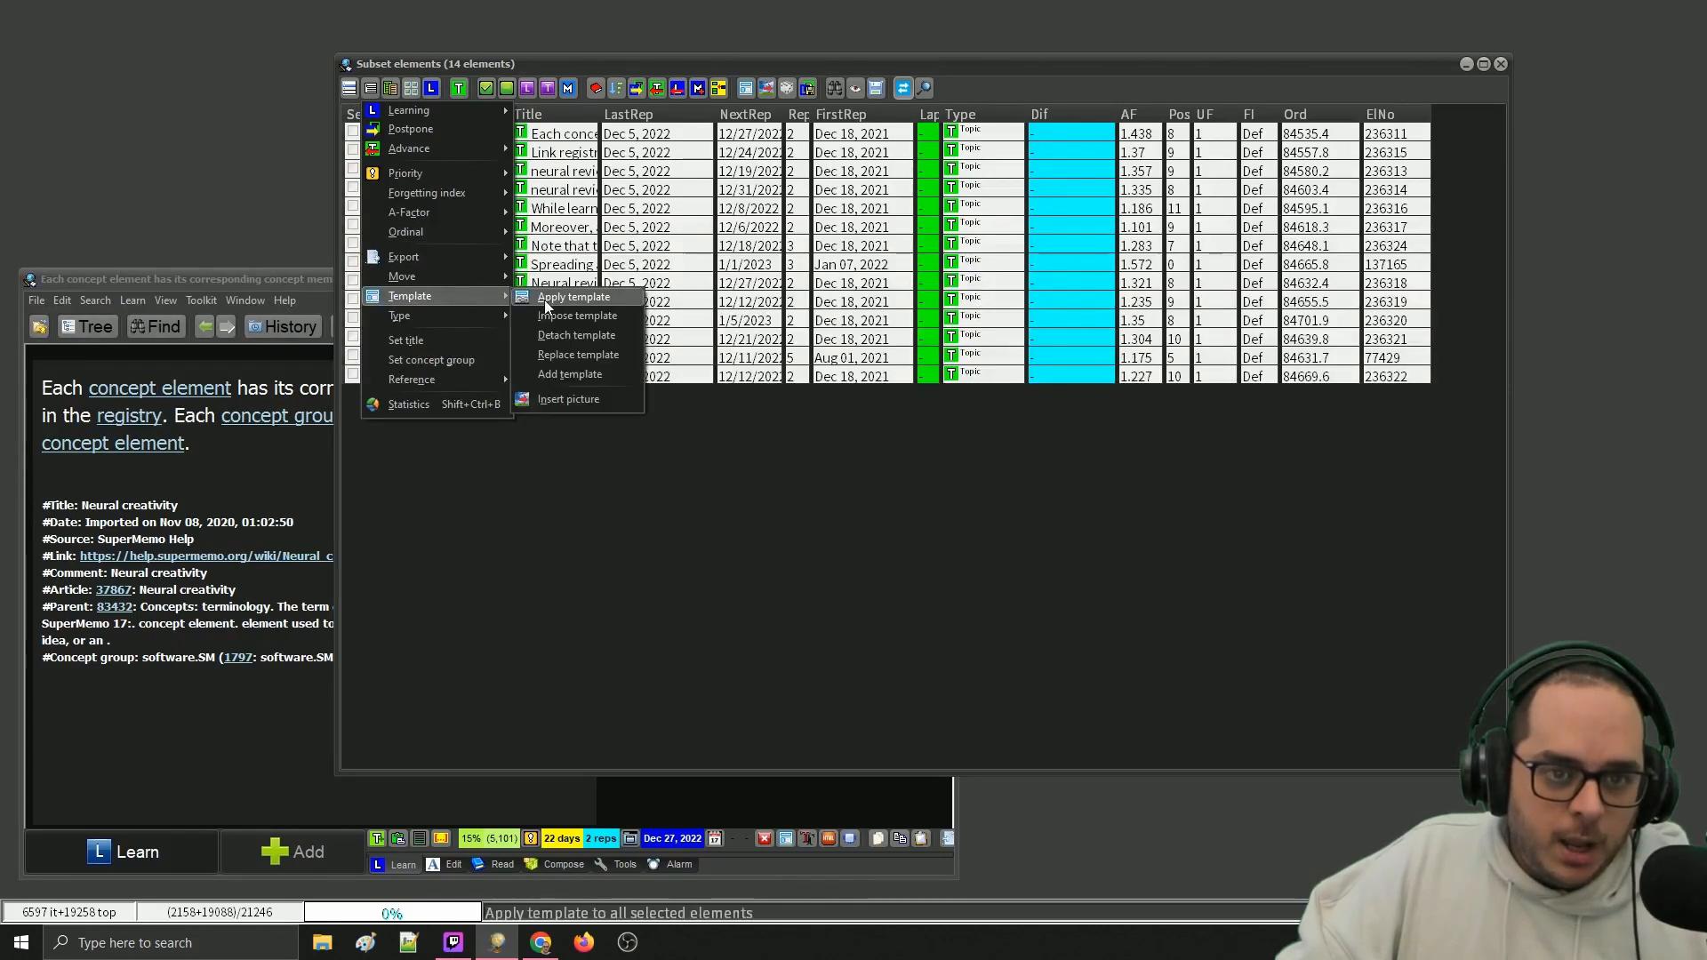
click(558, 317)
click(663, 492)
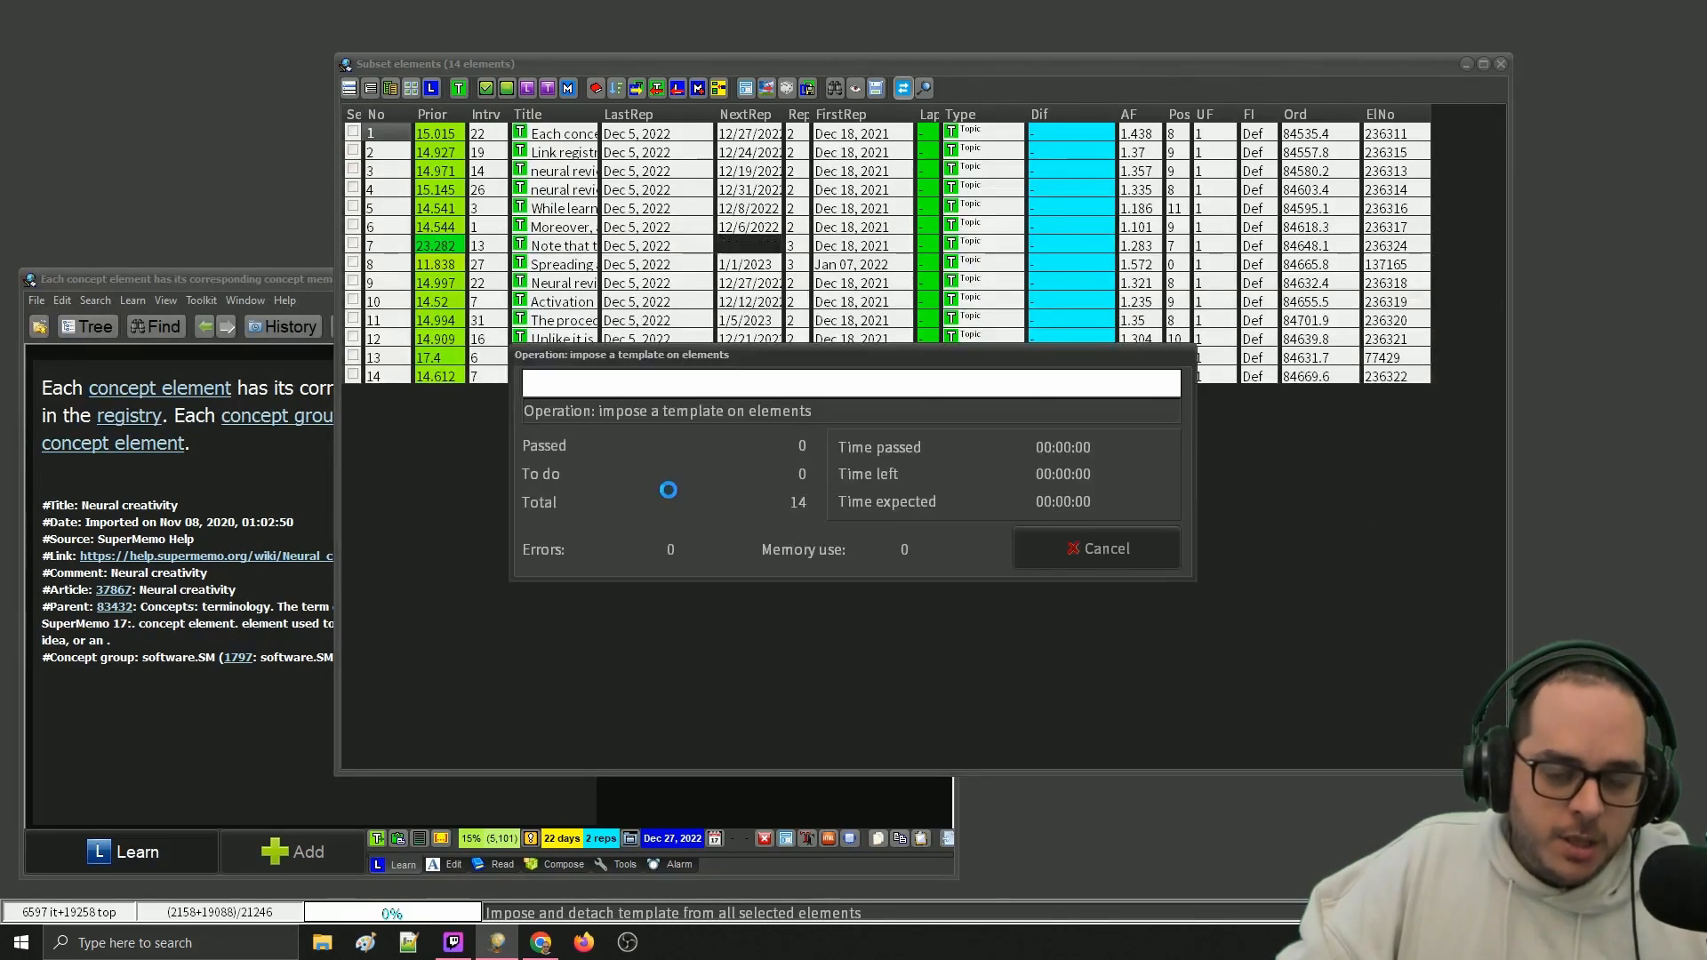
click(707, 494)
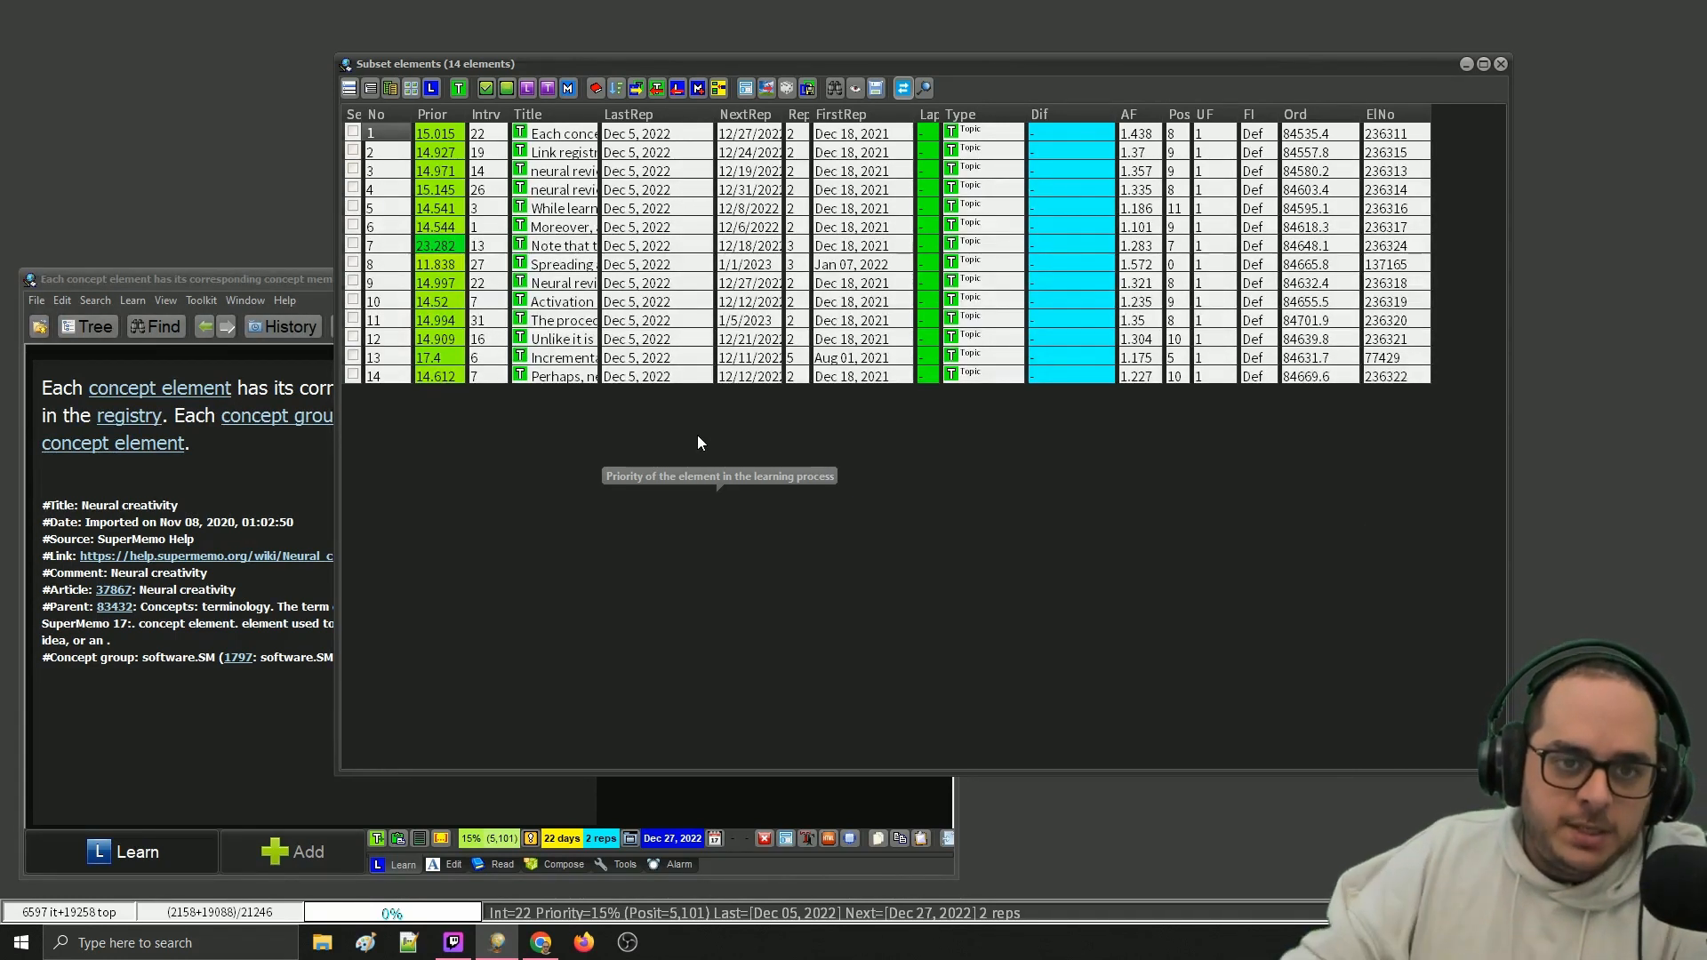
- Apply the "Article NOTHING ELSE" template to all elements in the Neural creativity subset
click(372, 88)
click(374, 90)
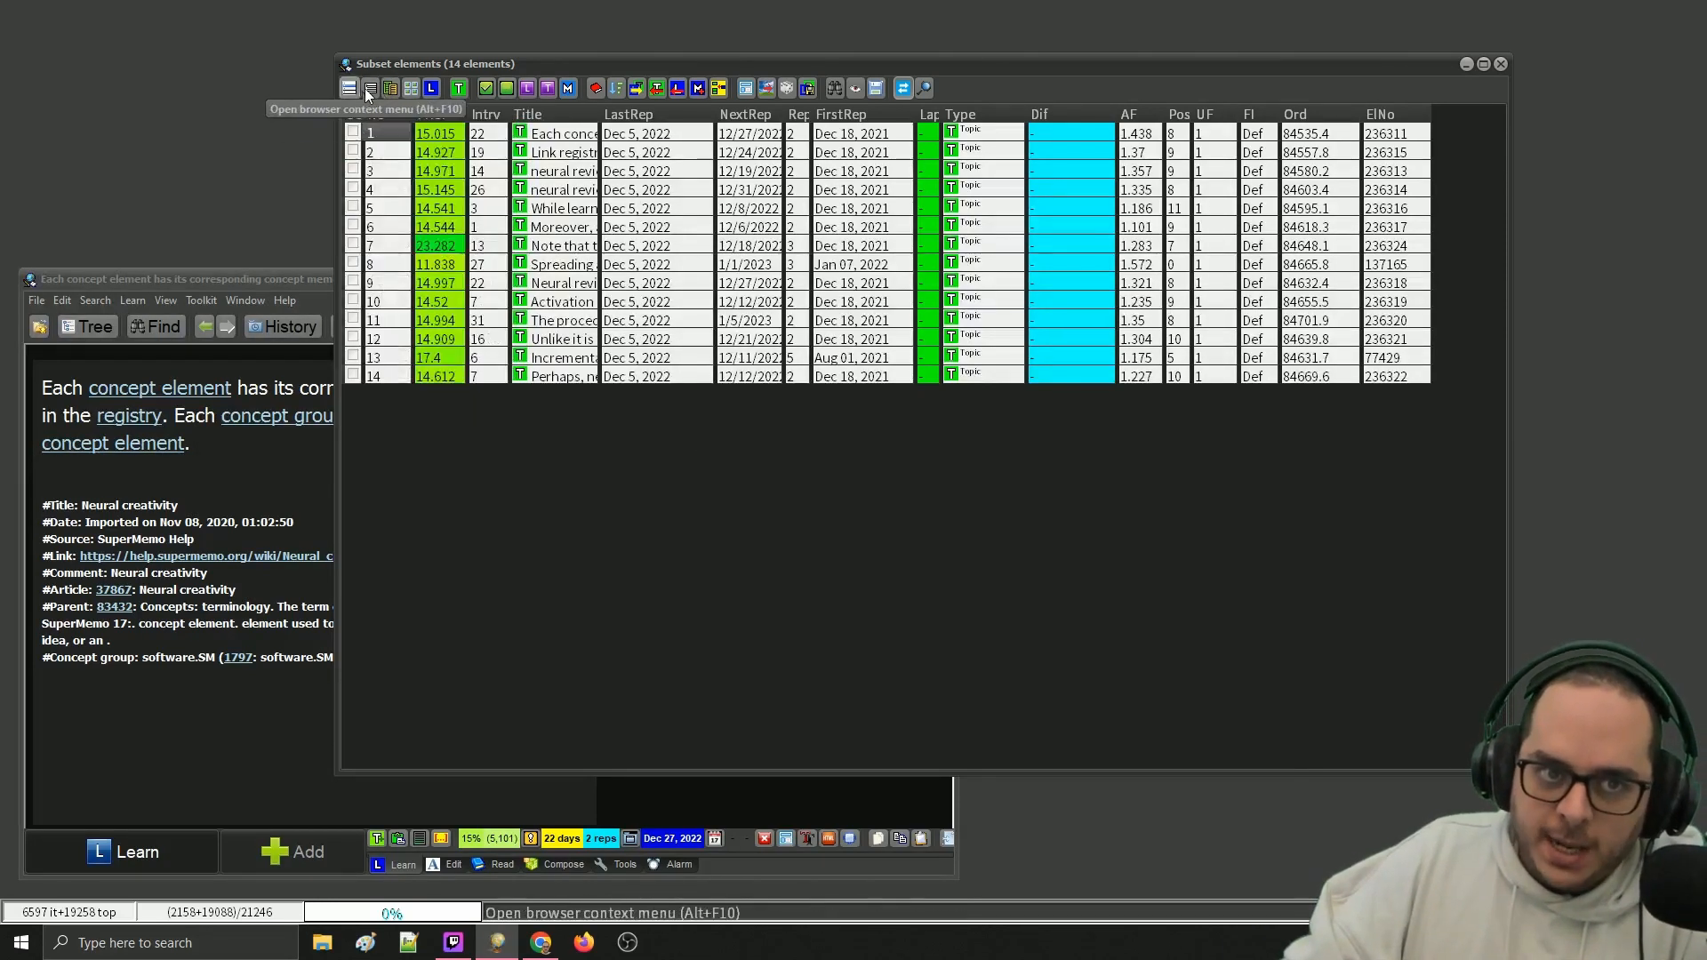
click(369, 89)
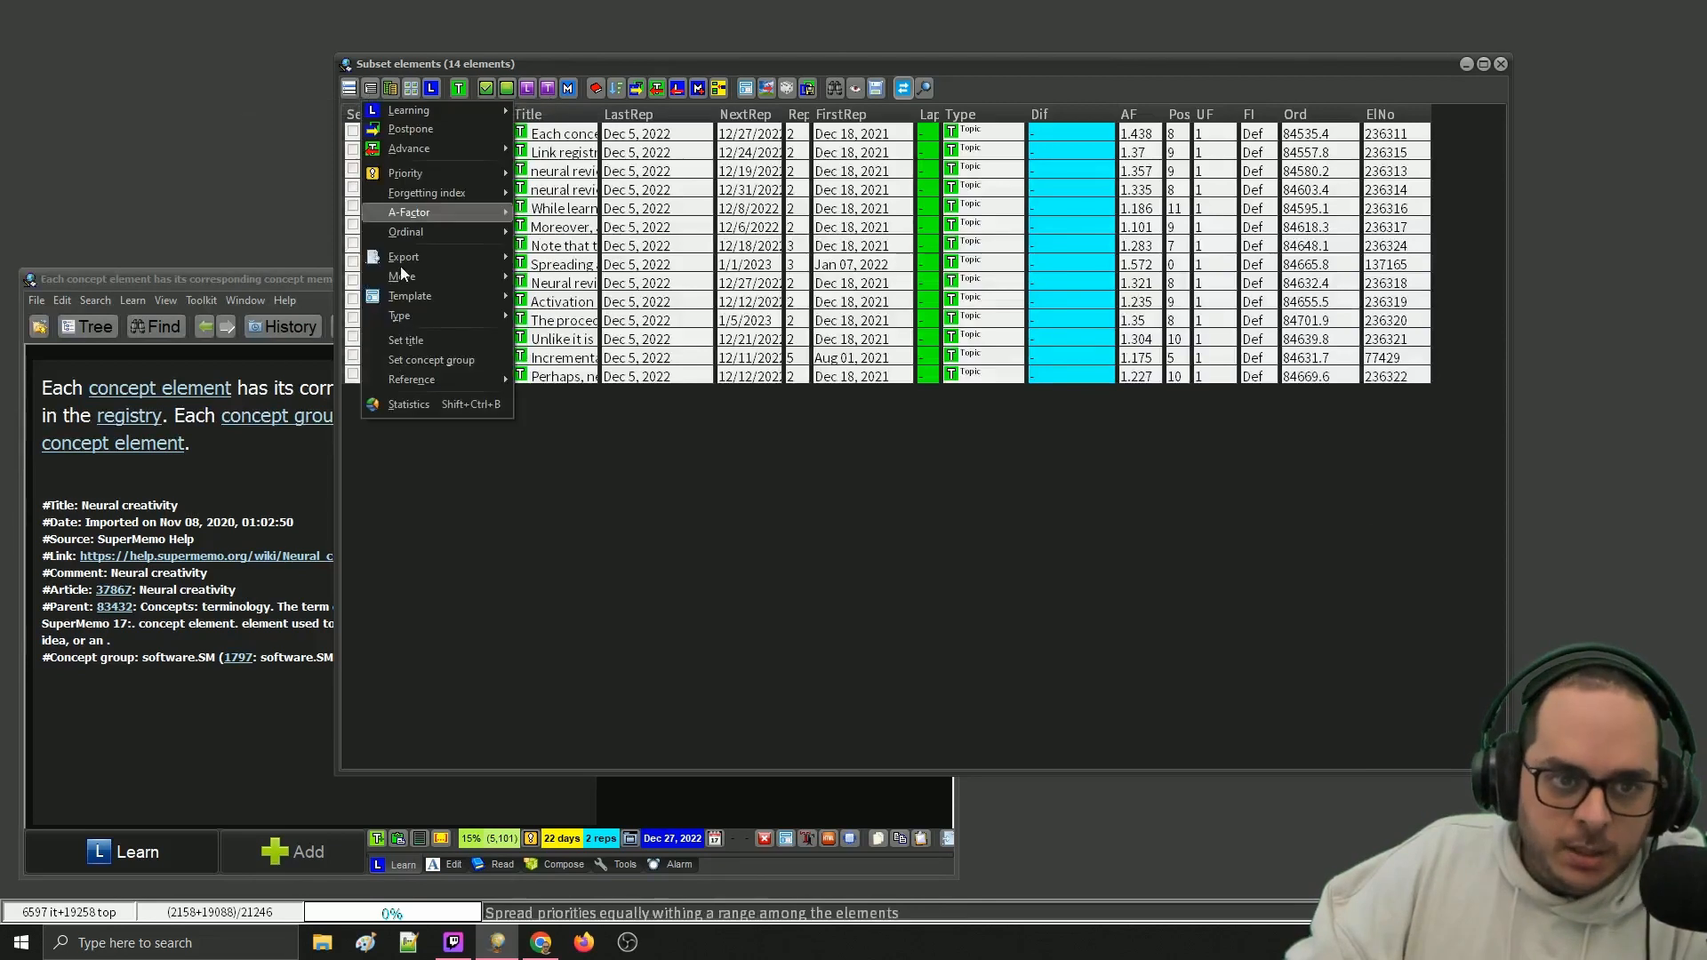
mouse_move(405, 285)
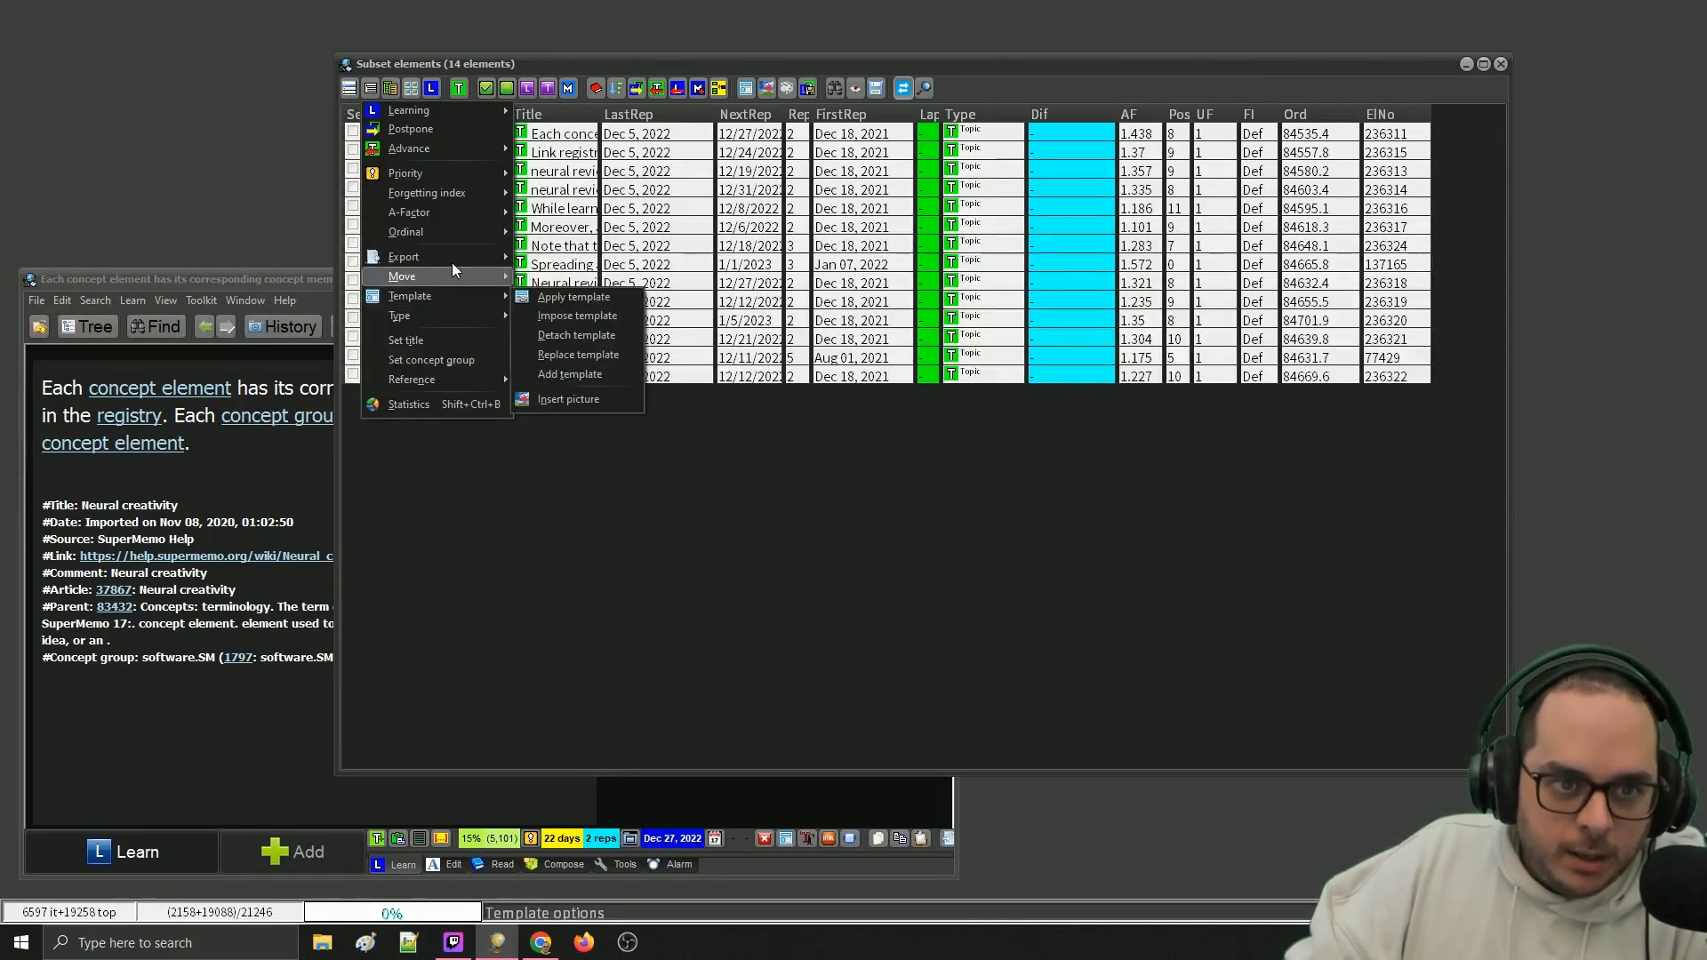
mouse_move(455, 302)
click(560, 301)
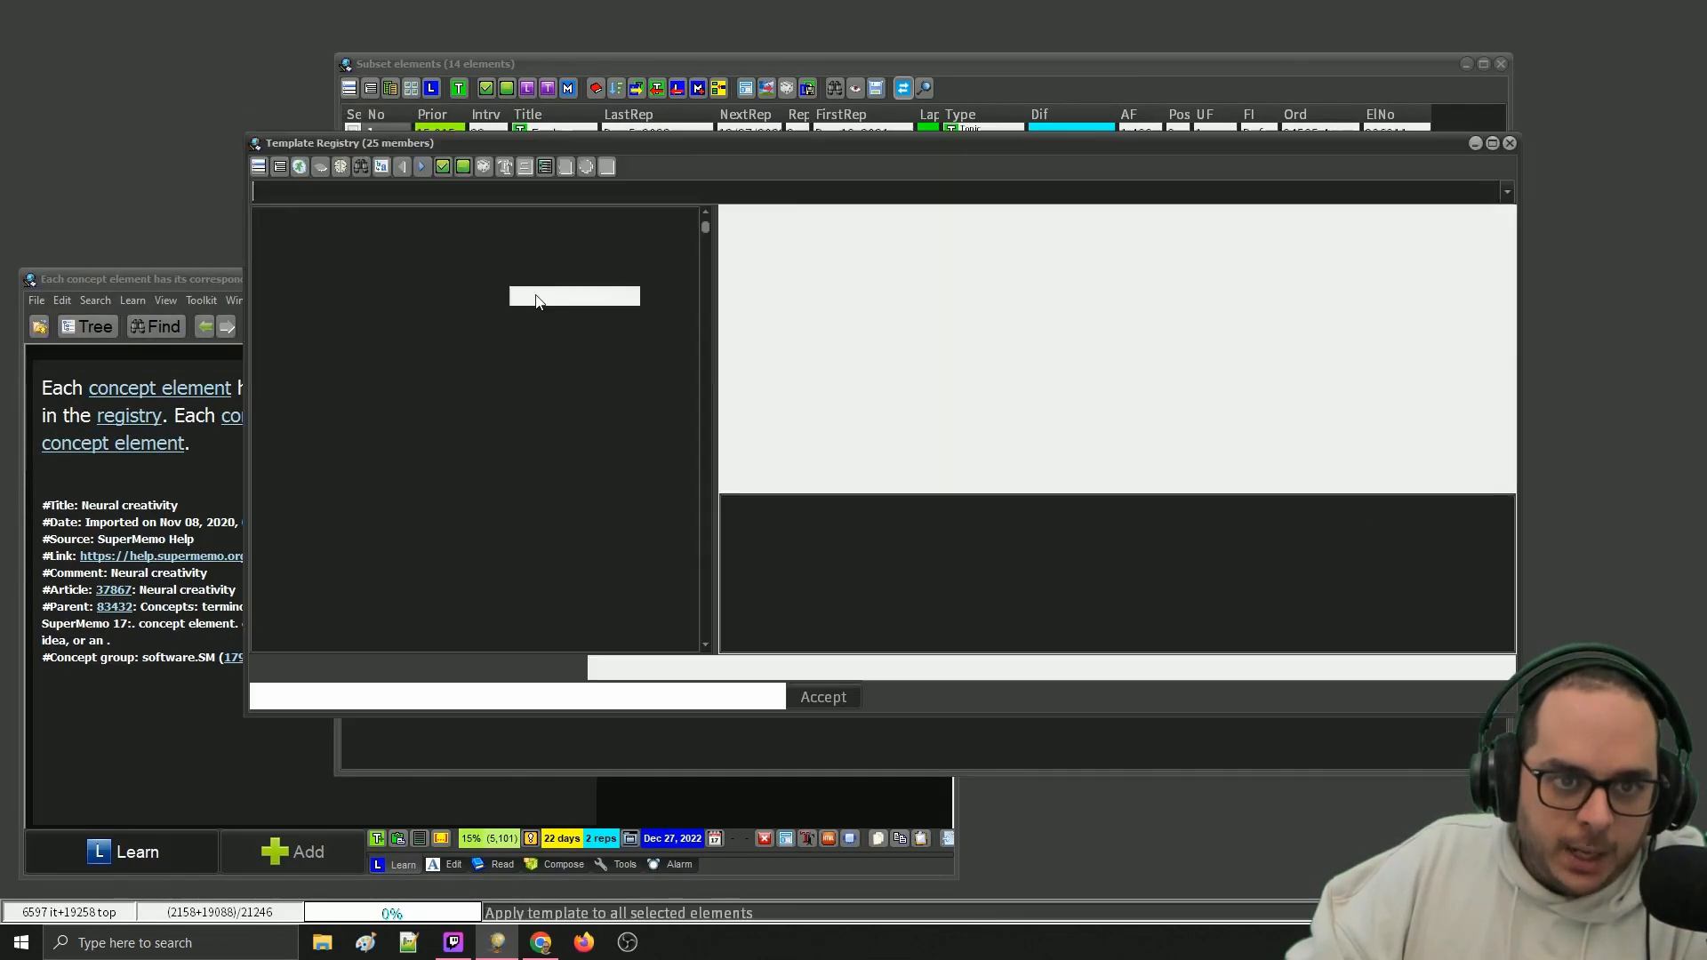
click(358, 236)
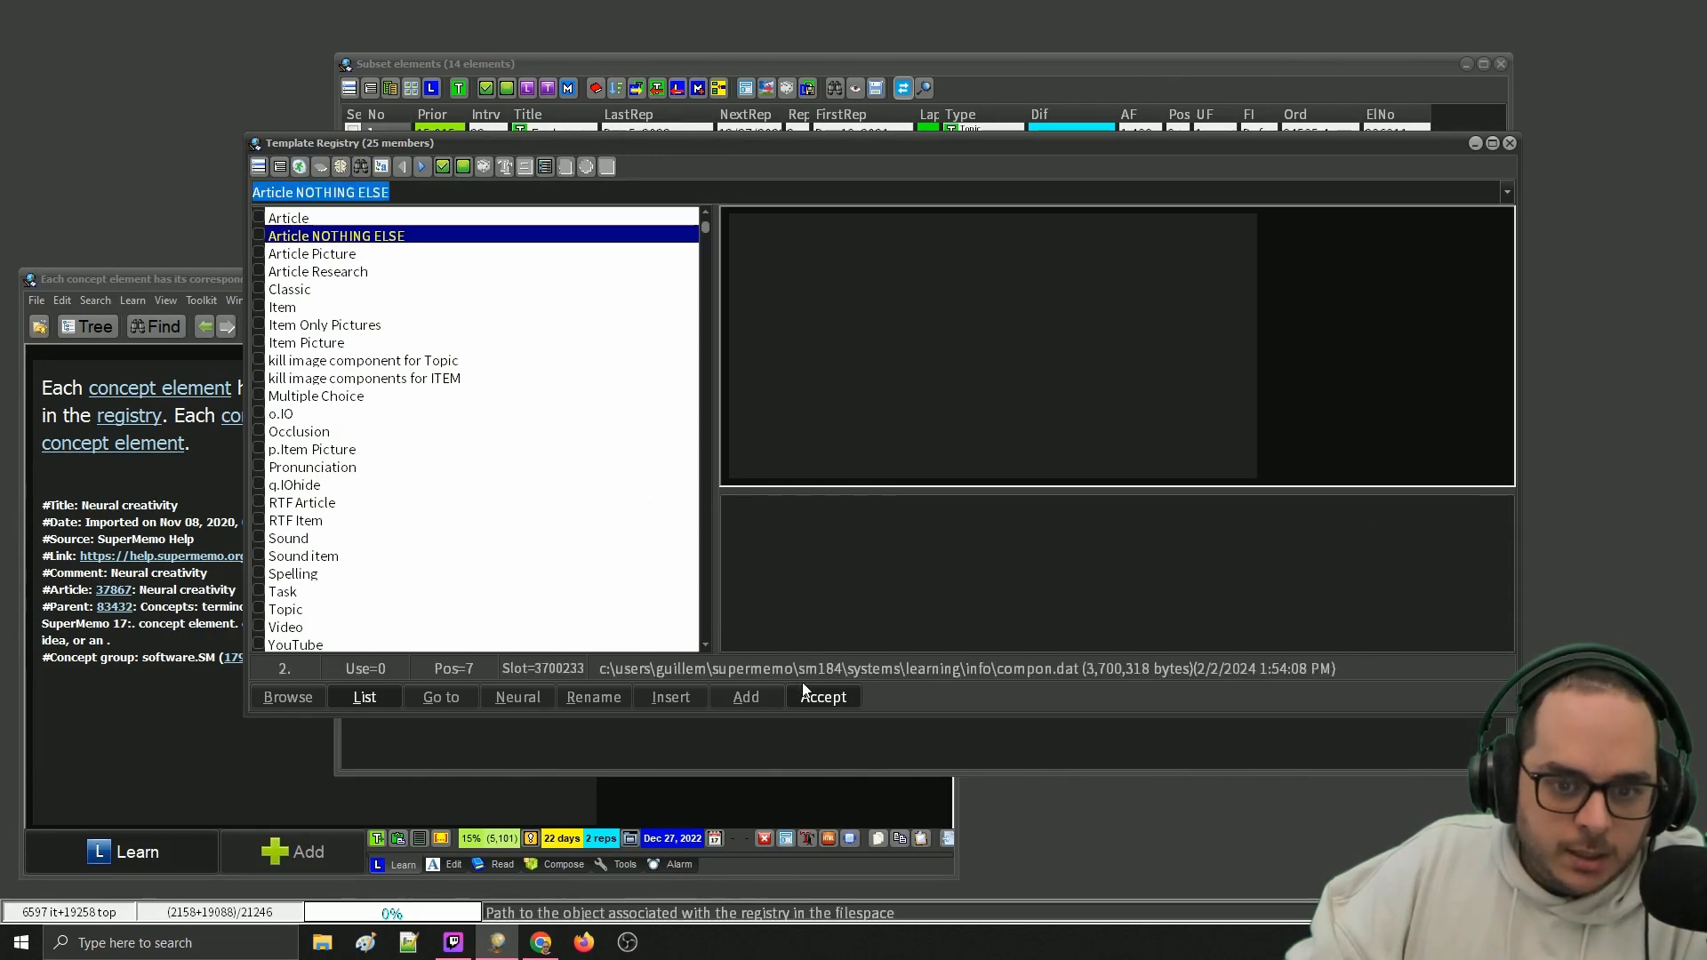
click(832, 696)
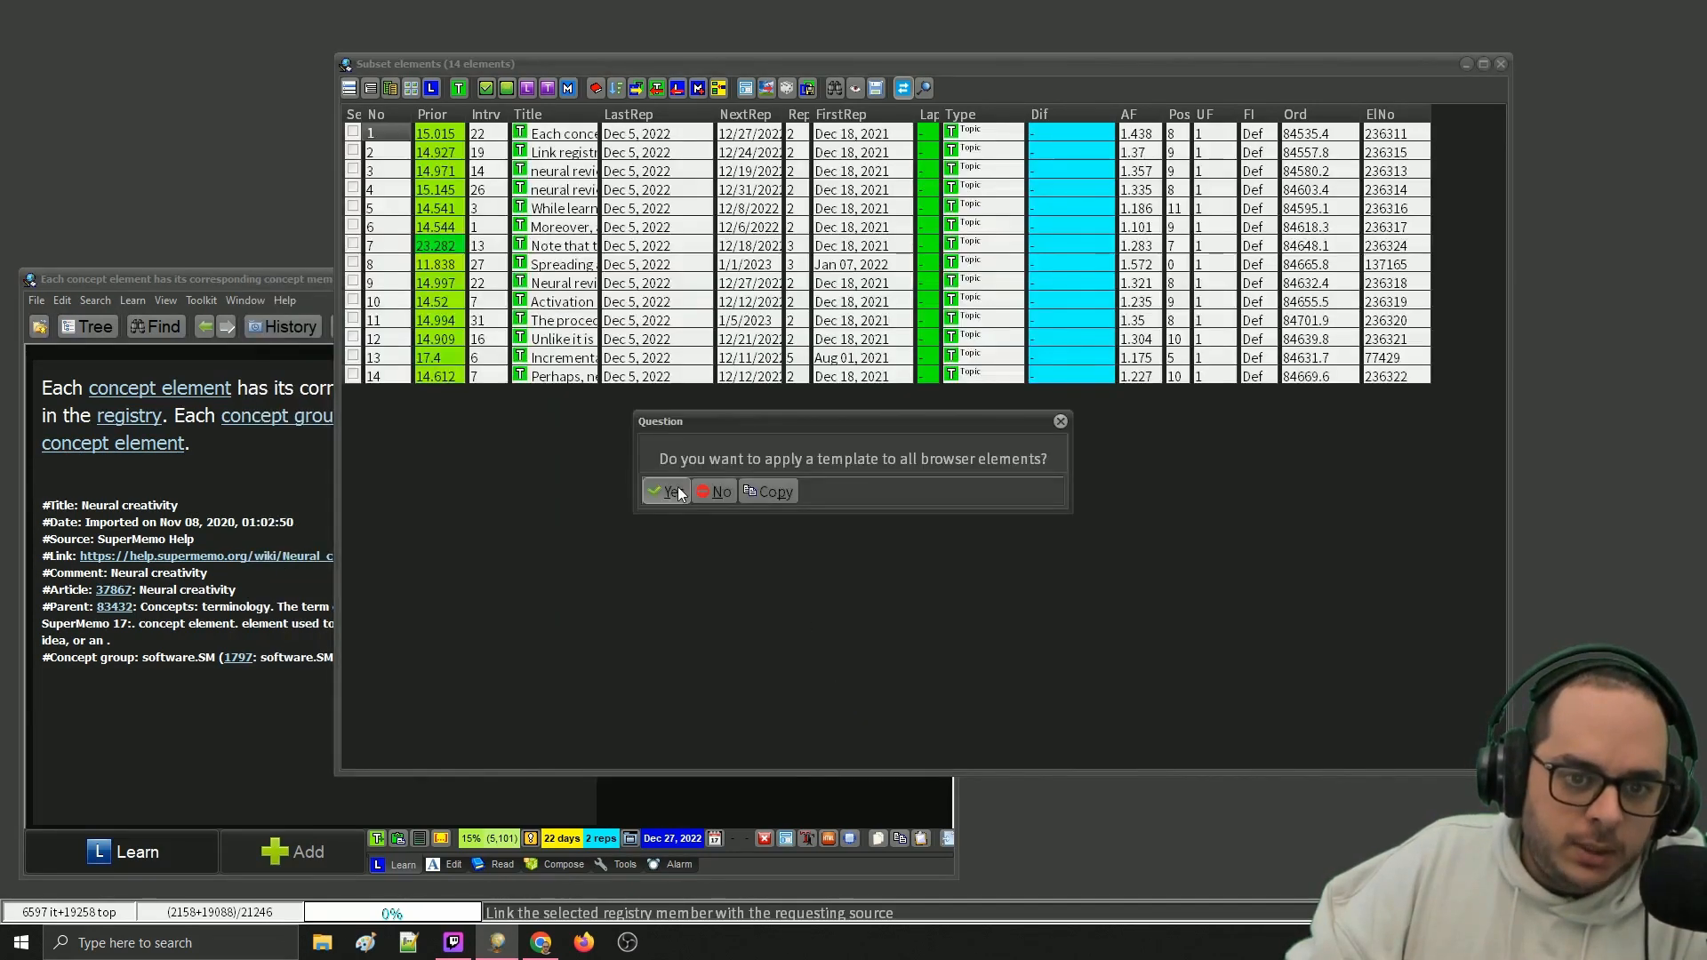
click(673, 491)
click(695, 498)
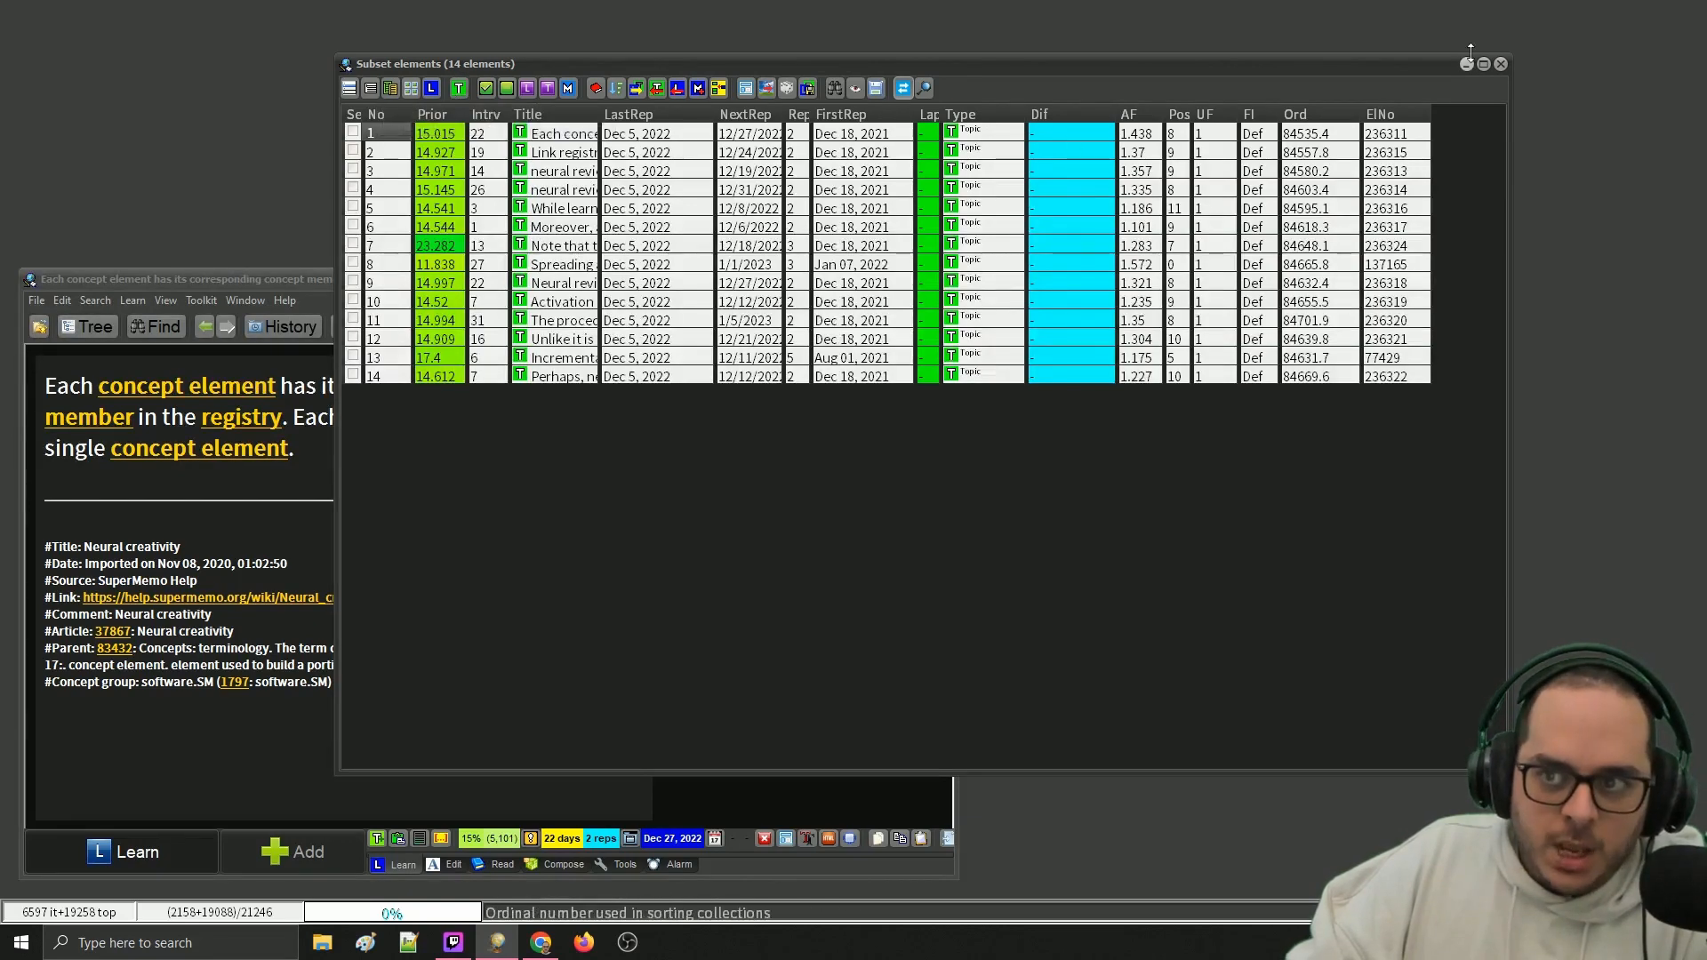
- Inspect the layout of several topics in the subset for leftover image components, and close the subset browser
drag(717, 61, 1073, 69)
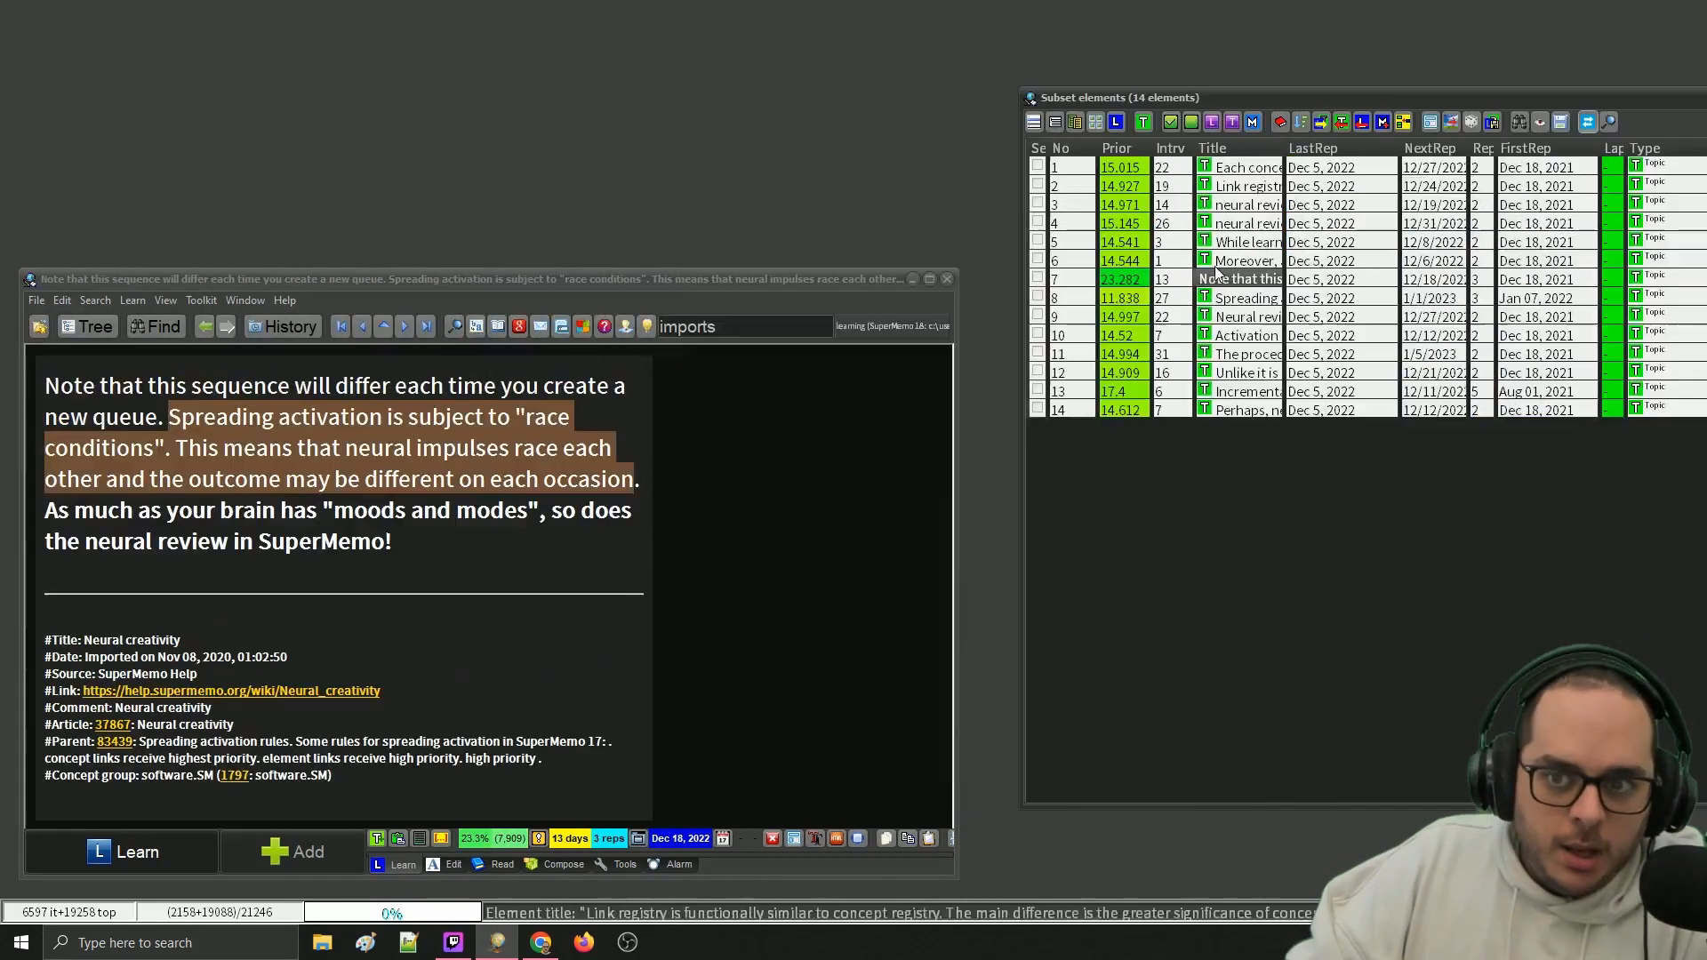
click(1239, 298)
click(1239, 335)
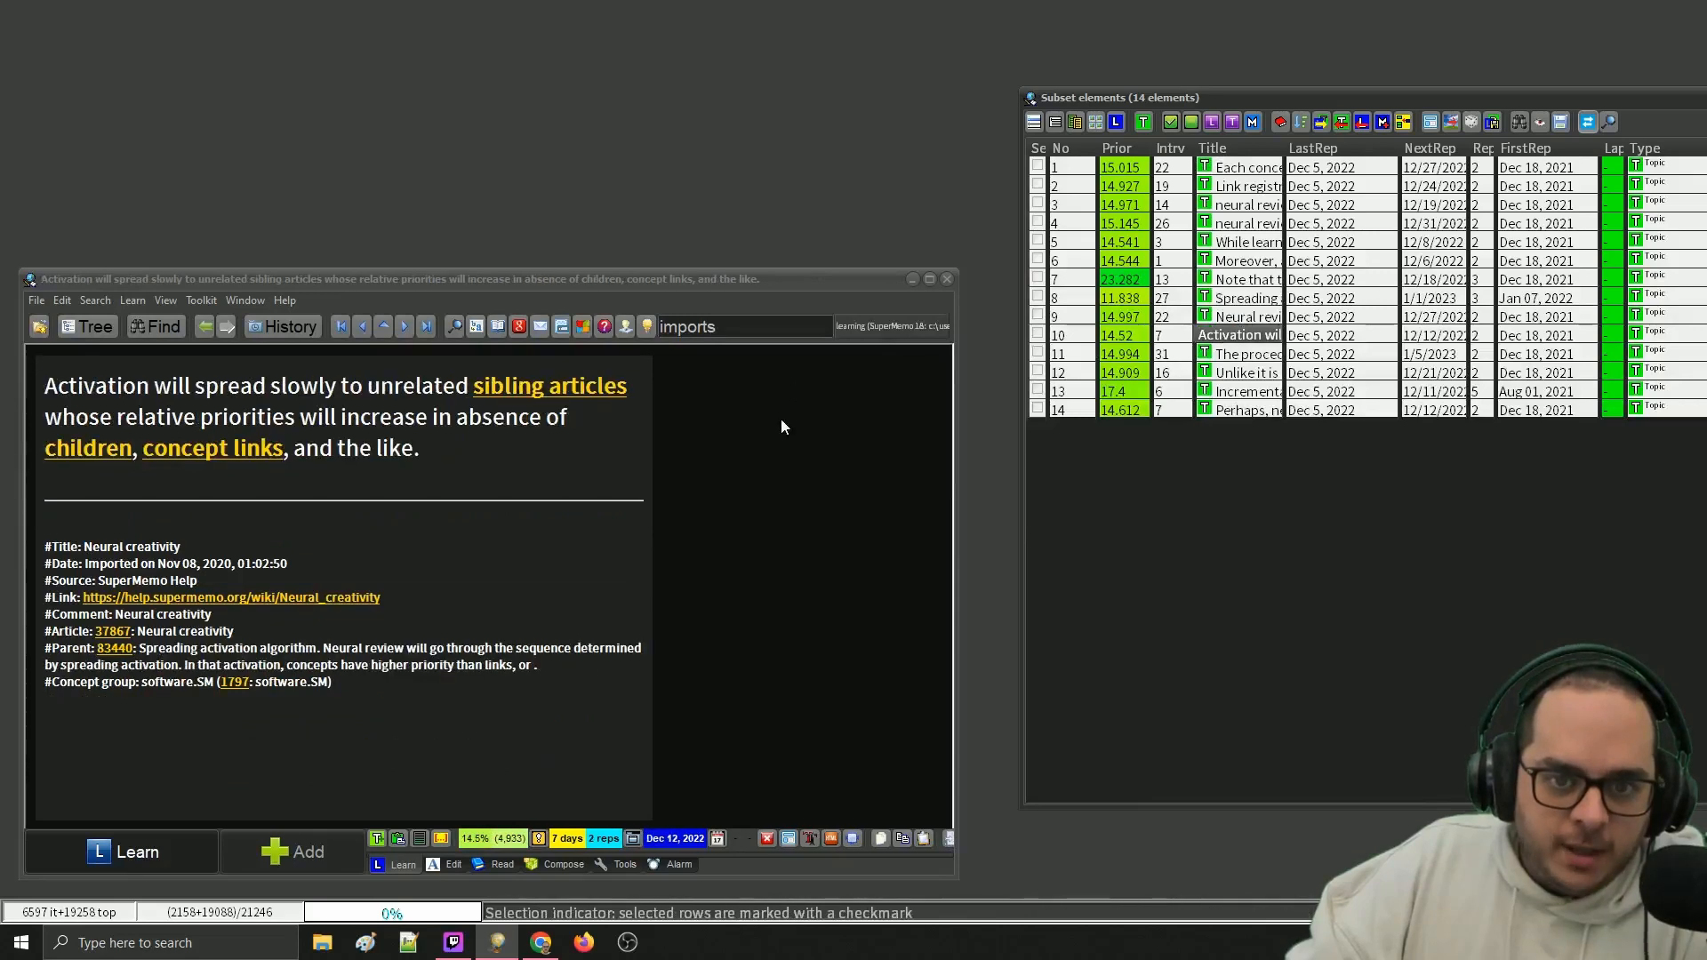
click(780, 428)
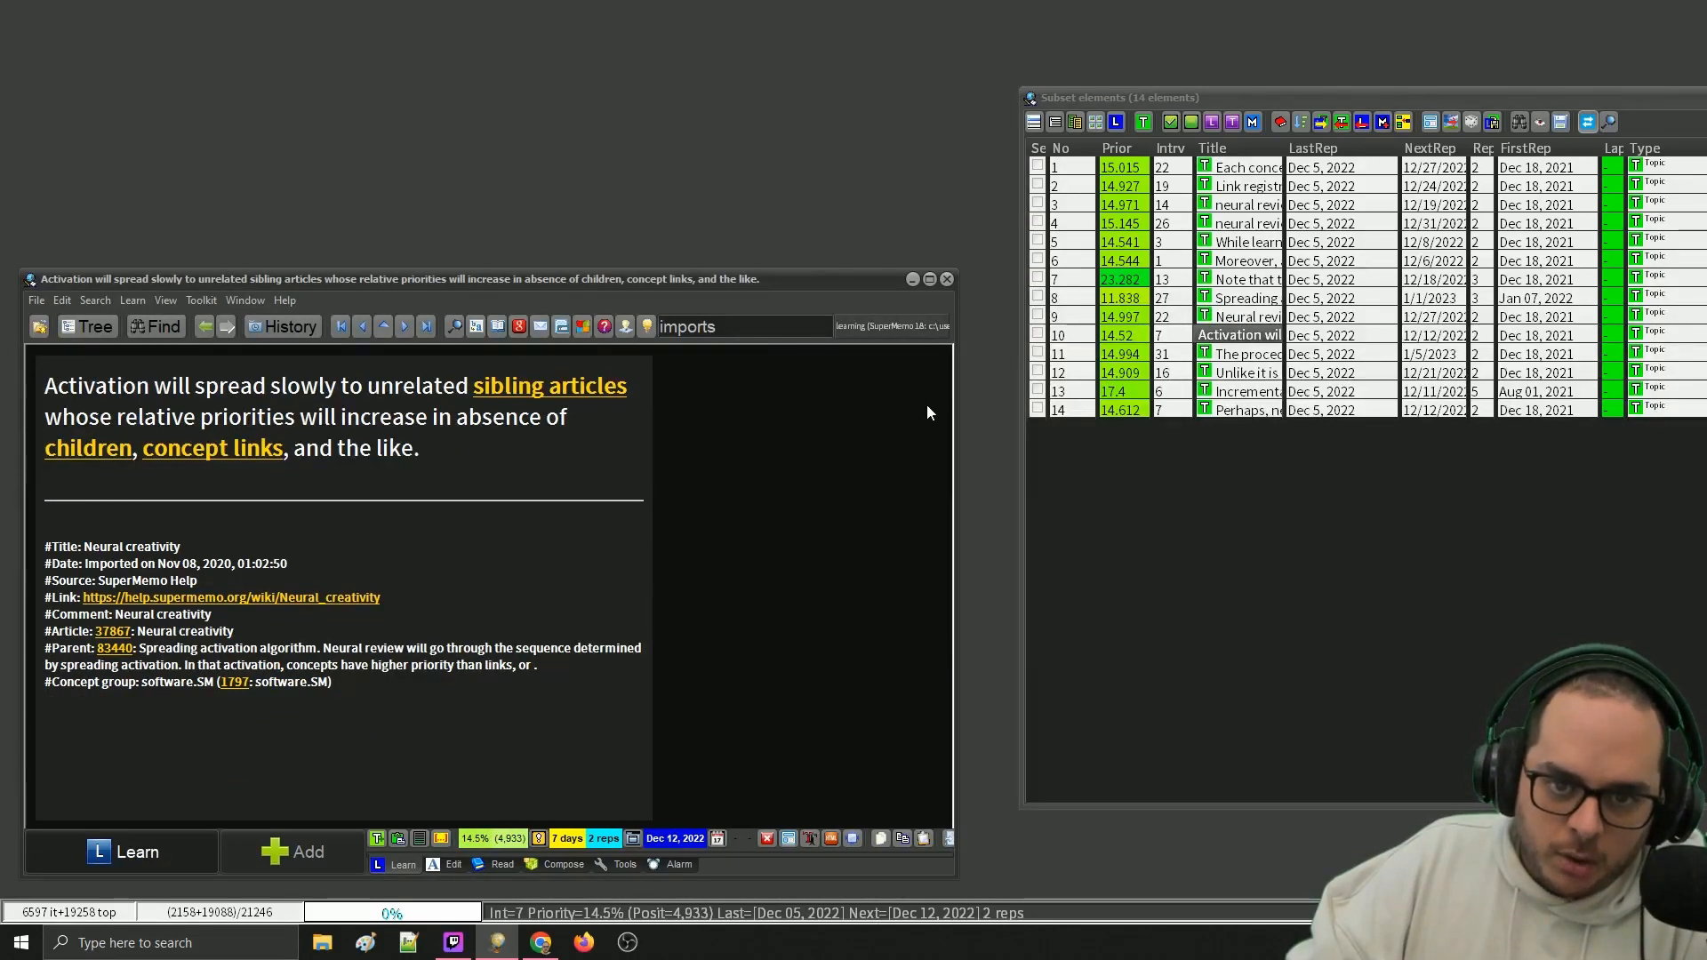
click(1239, 354)
click(1239, 373)
click(1233, 390)
click(1231, 407)
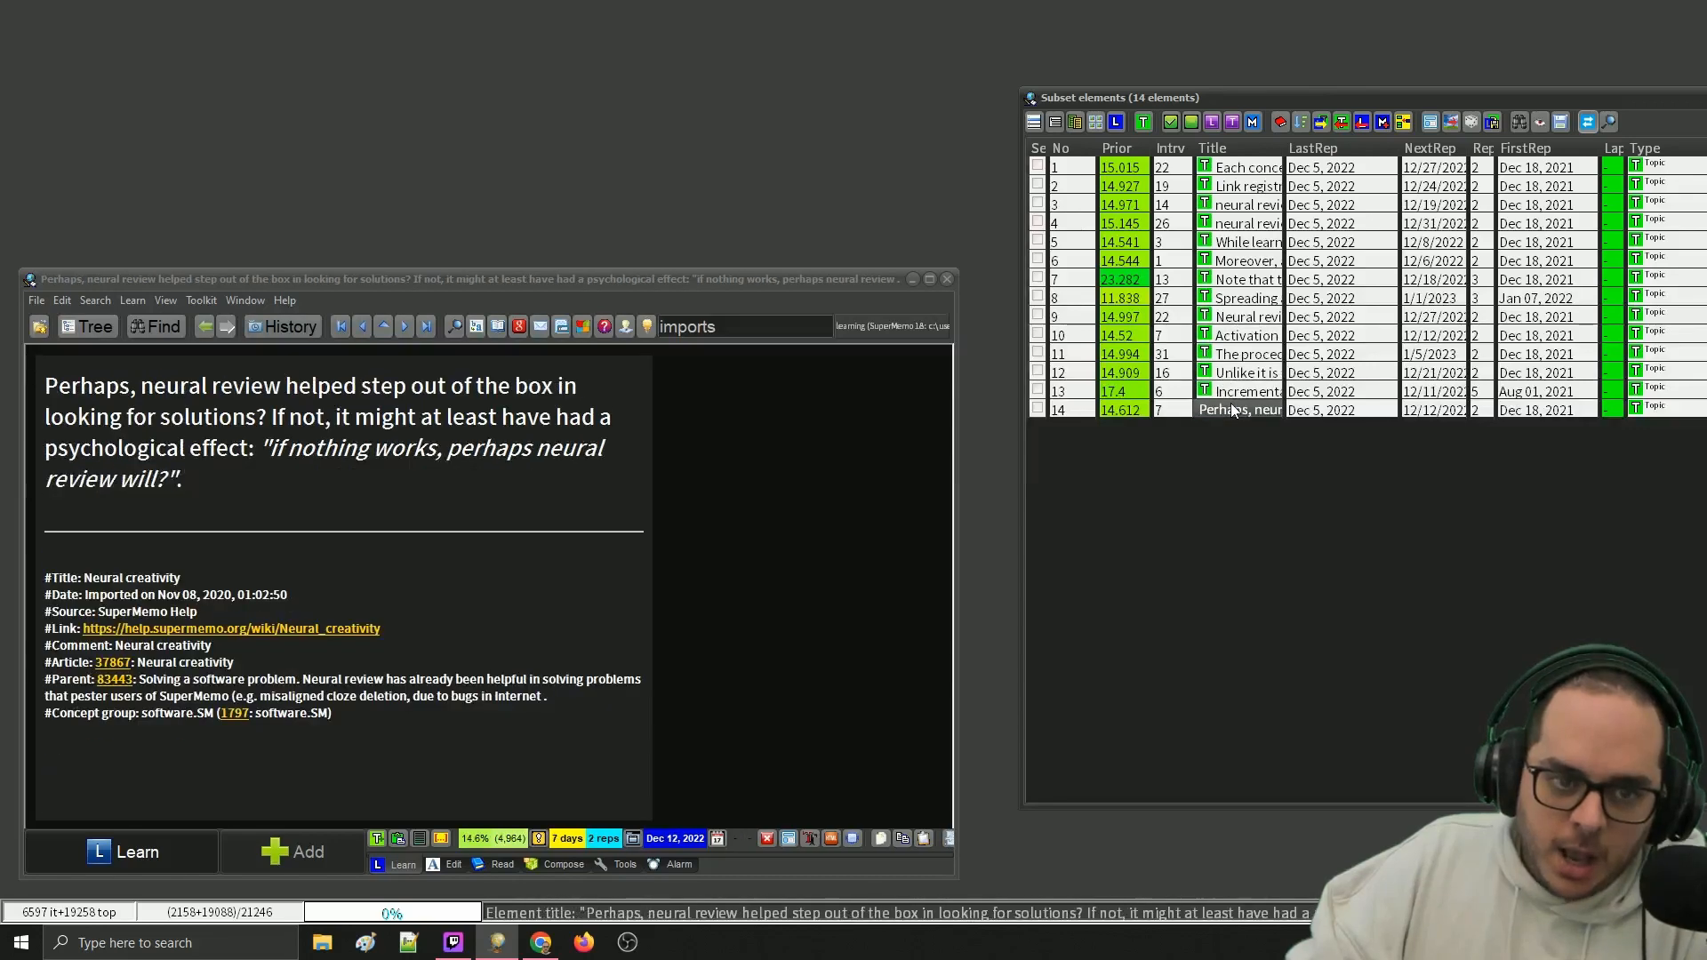
drag(1252, 104, 636, 61)
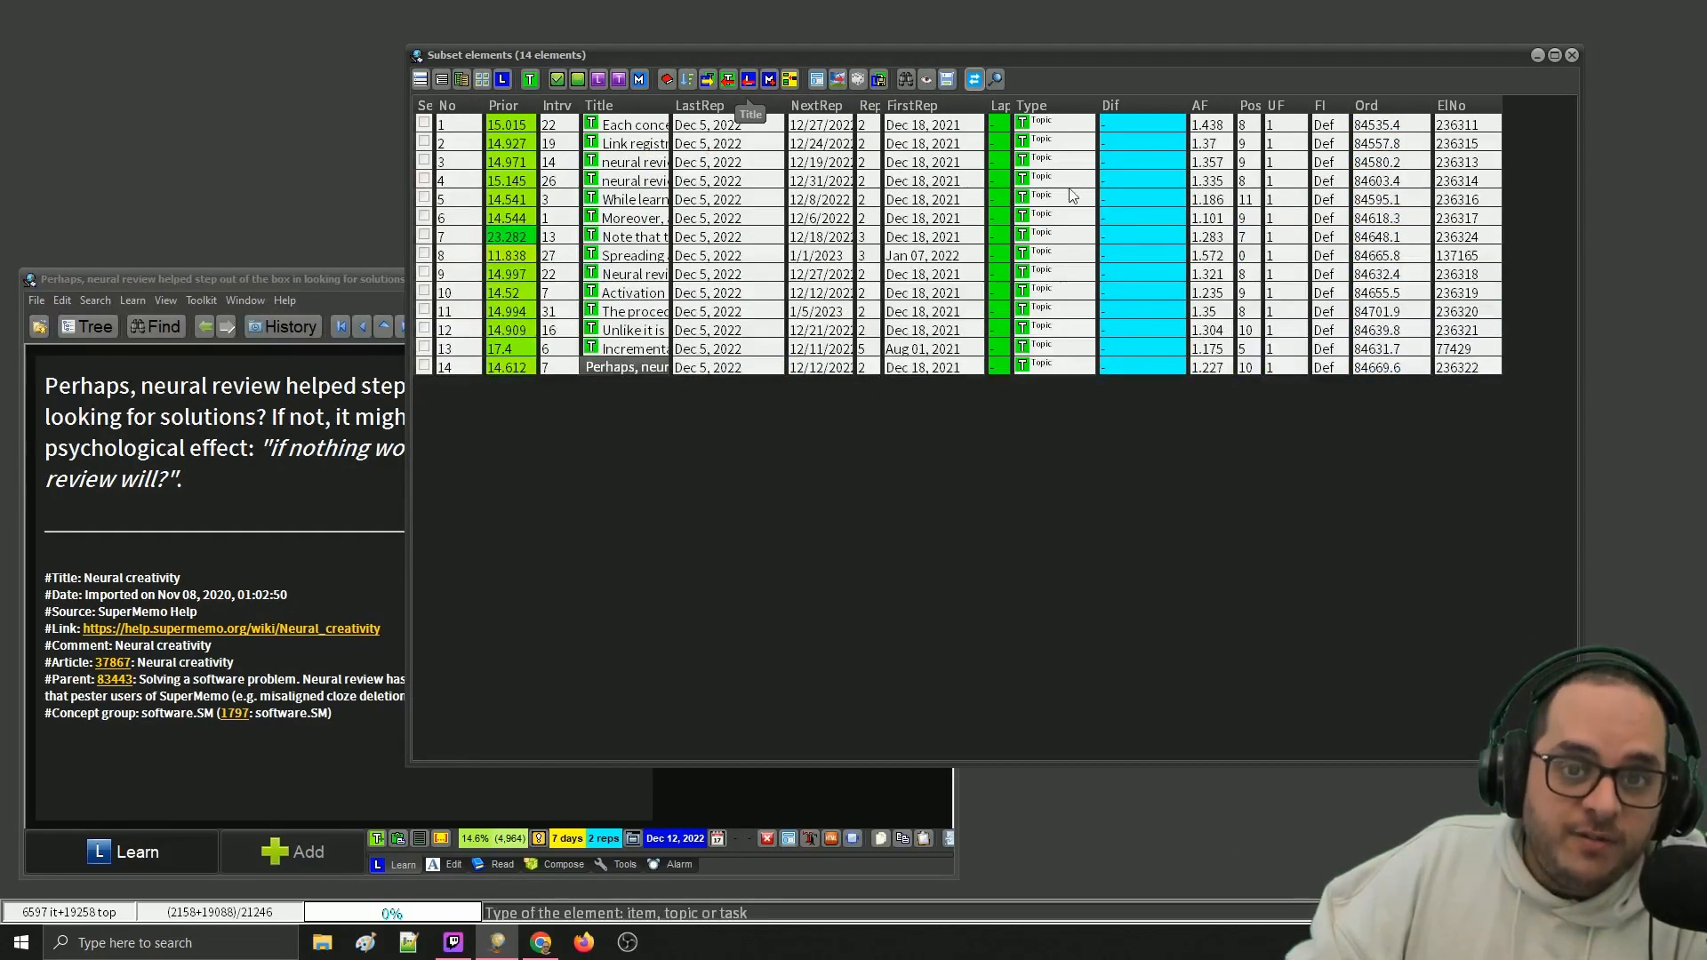
click(1572, 56)
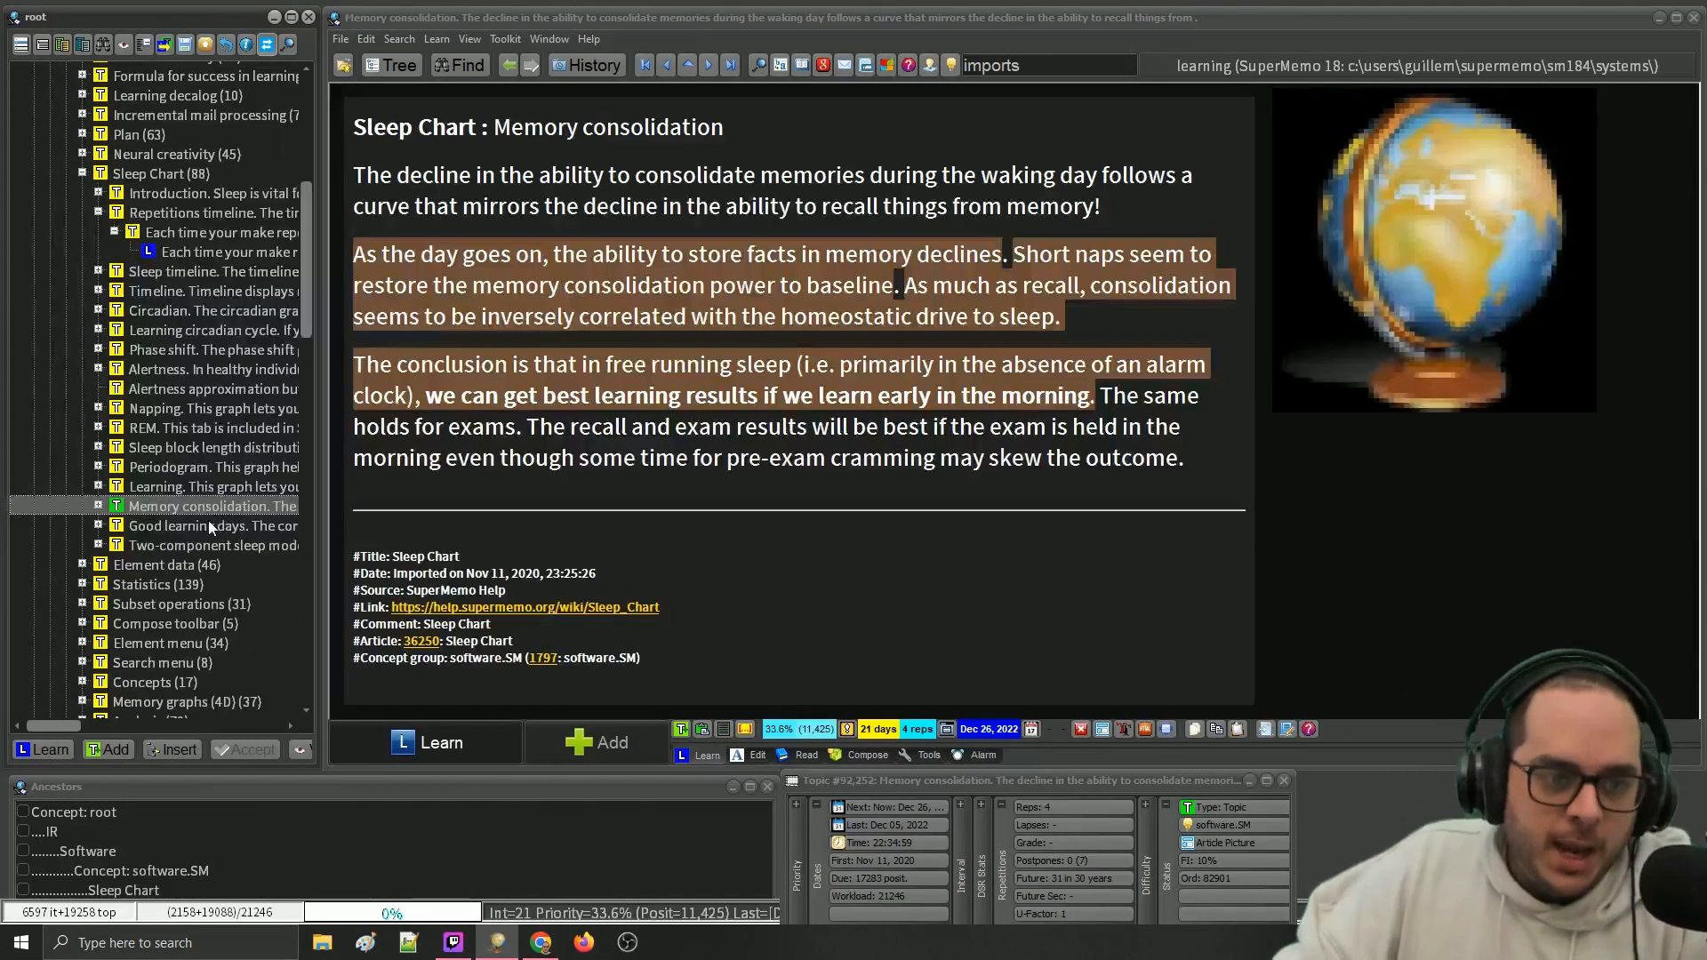
- Review the template commands for the "Memory consolidation" topic and examine its component order
click(1416, 190)
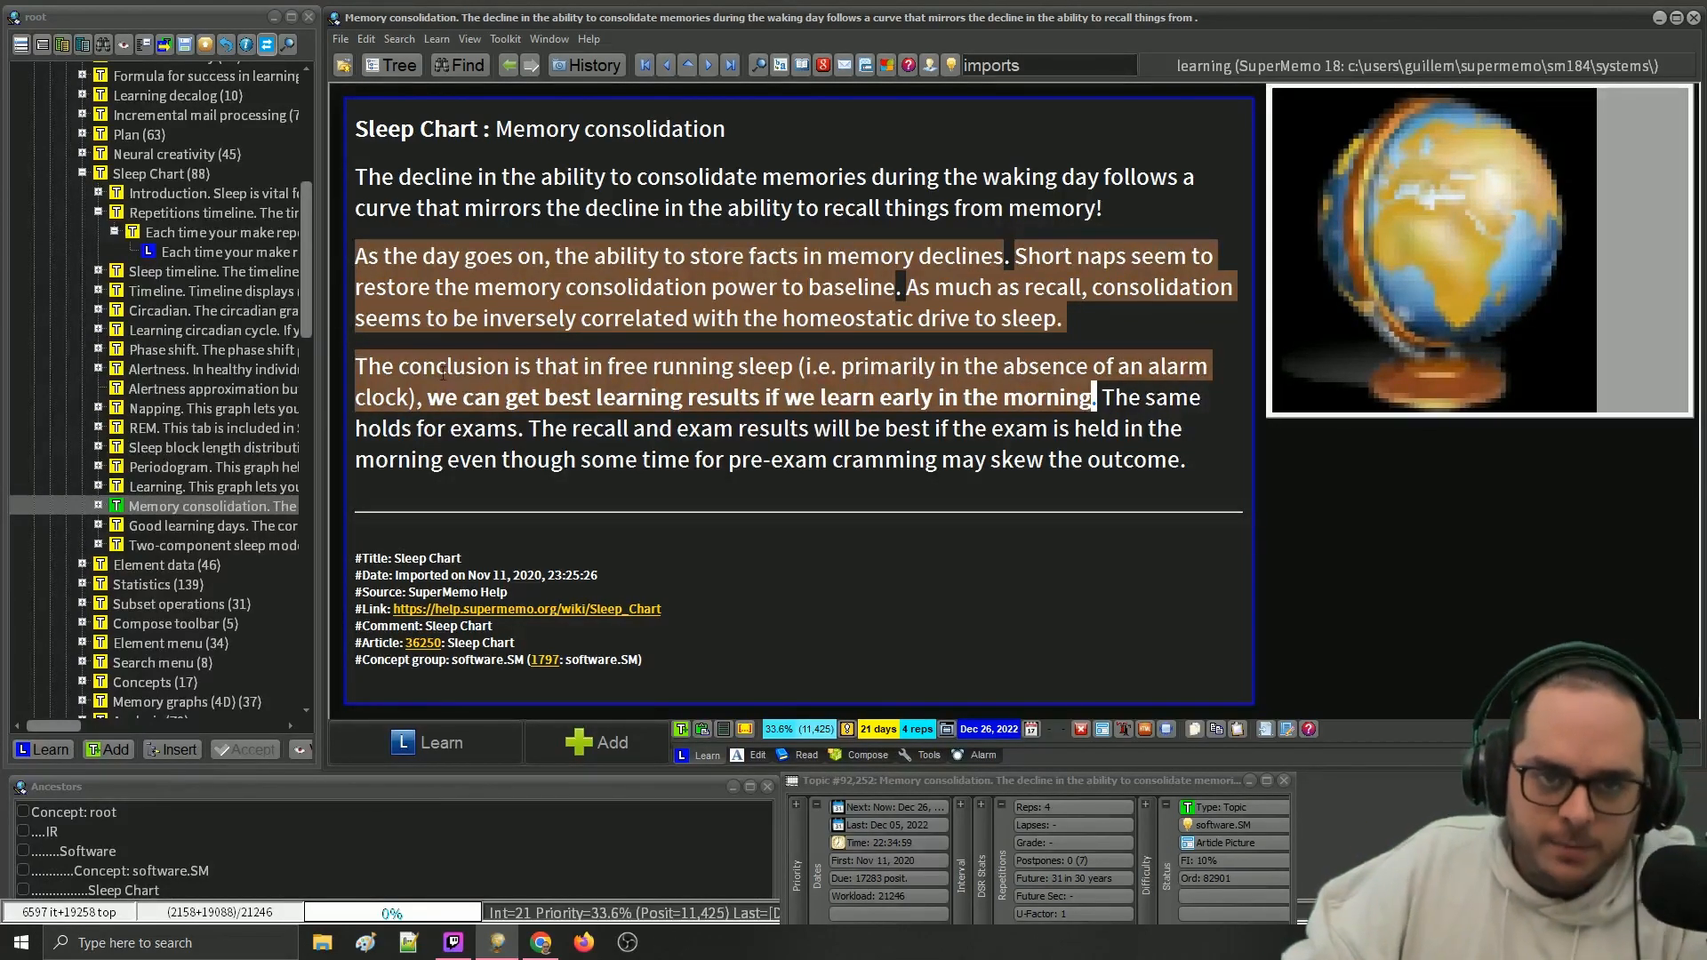
right_click(1158, 88)
mouse_move(1262, 201)
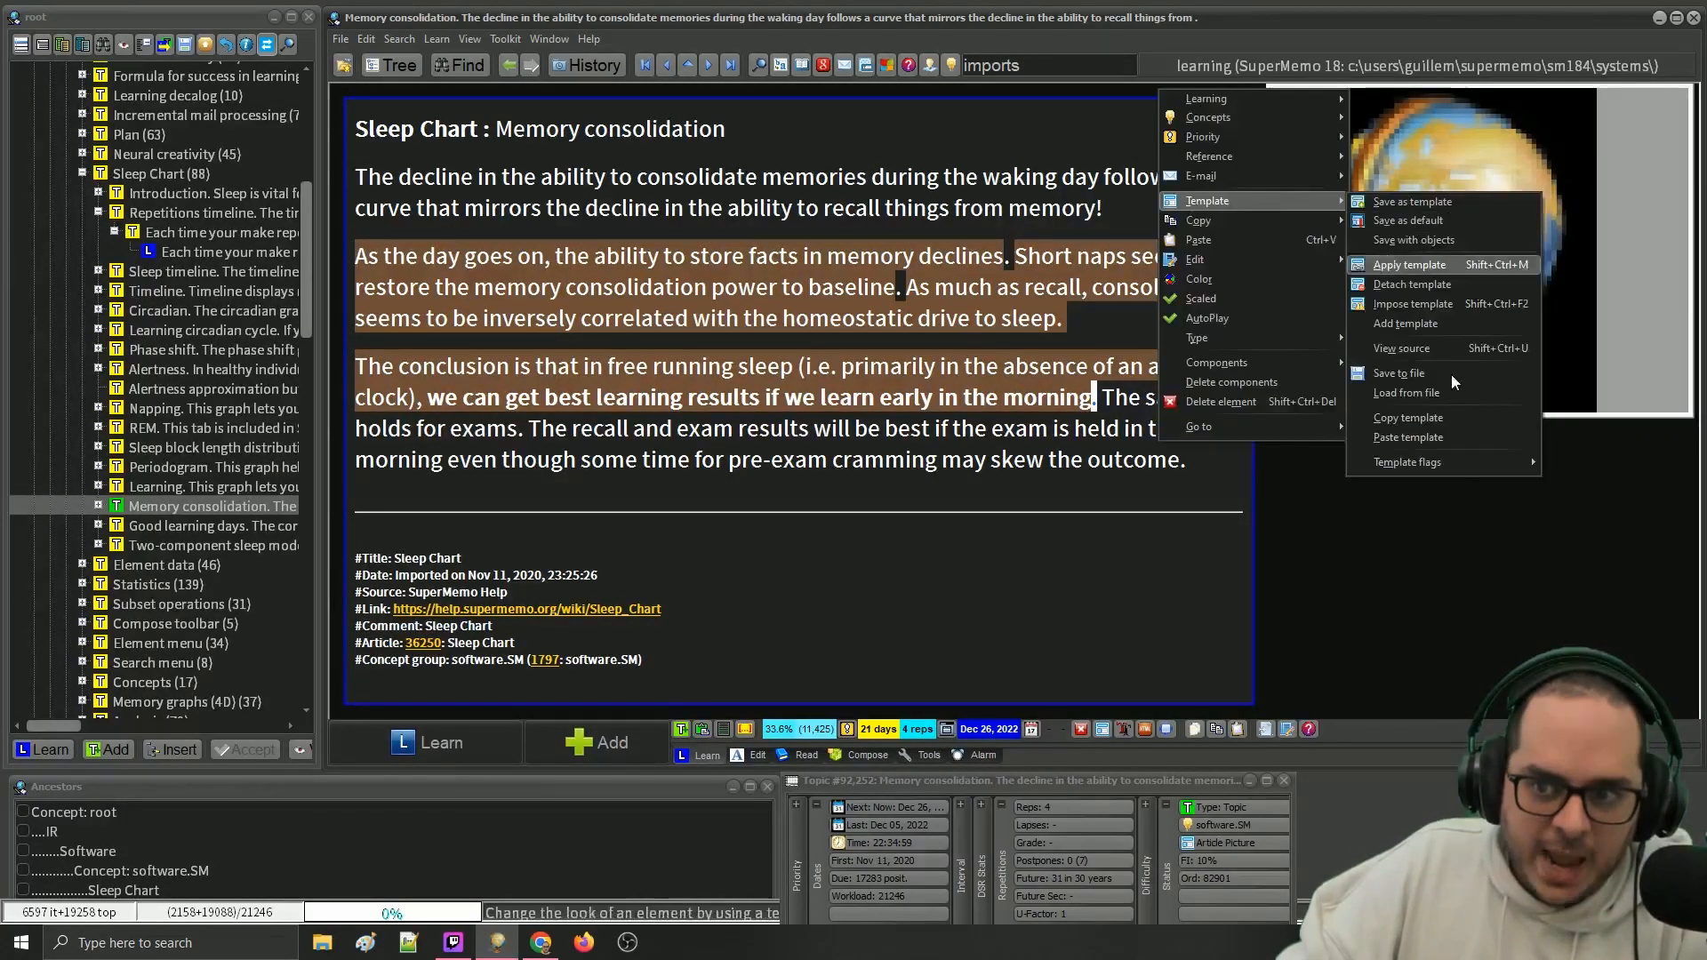
mouse_move(1447, 467)
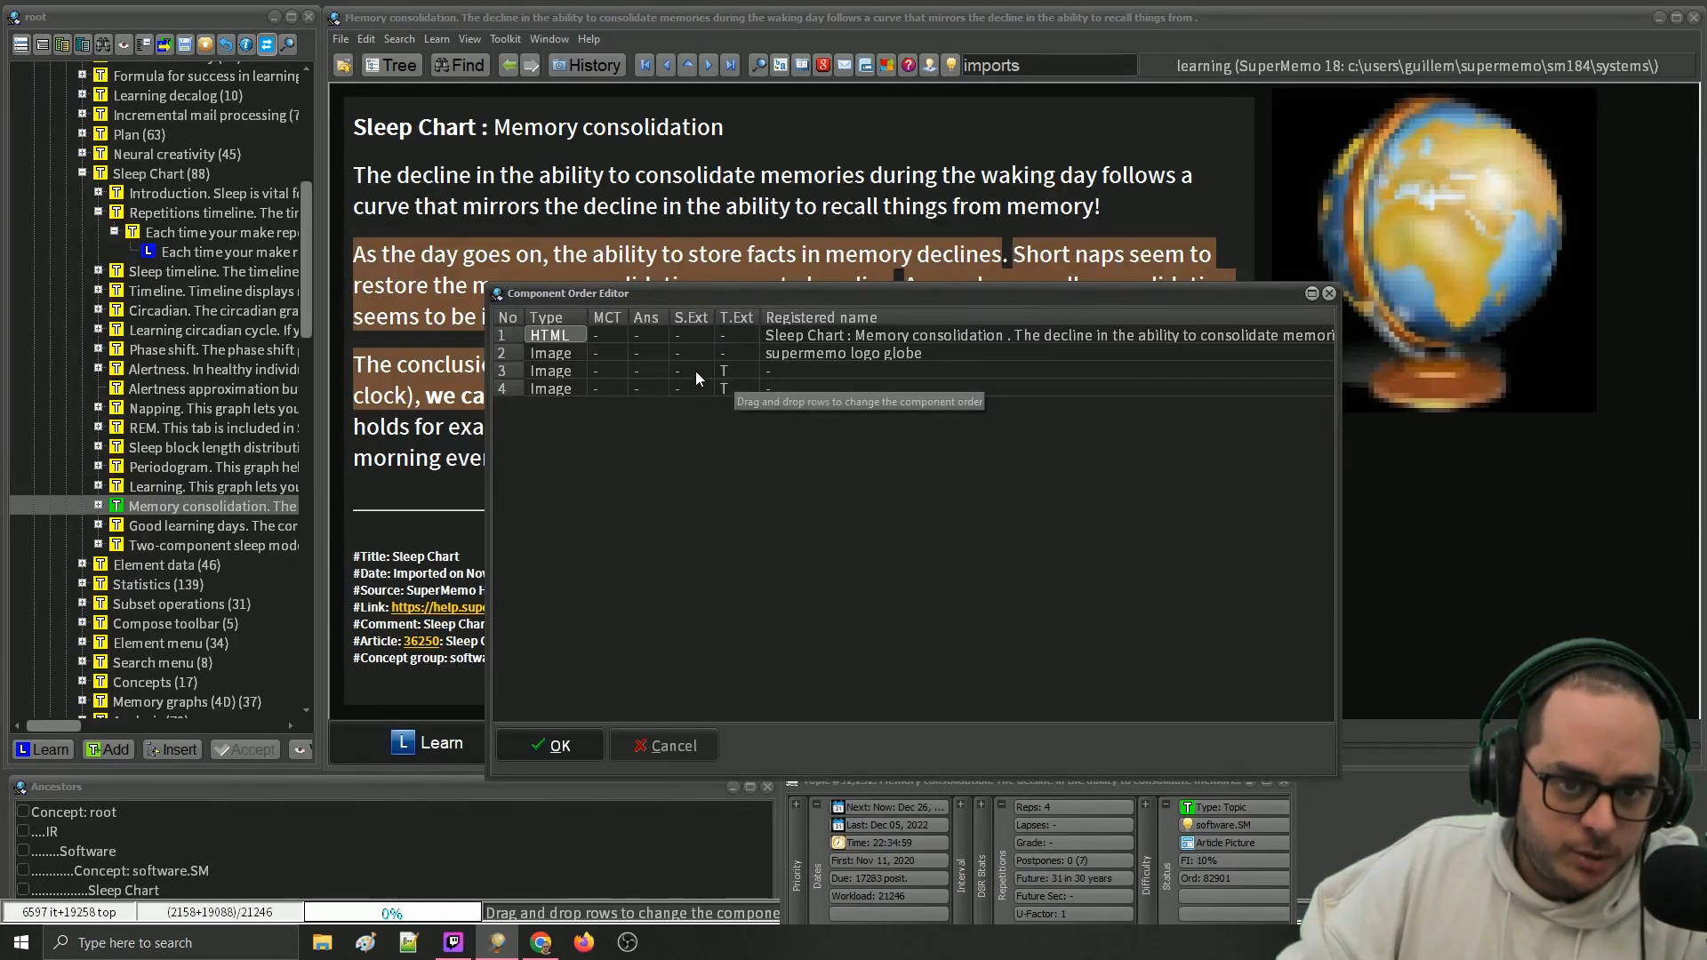
click(1329, 293)
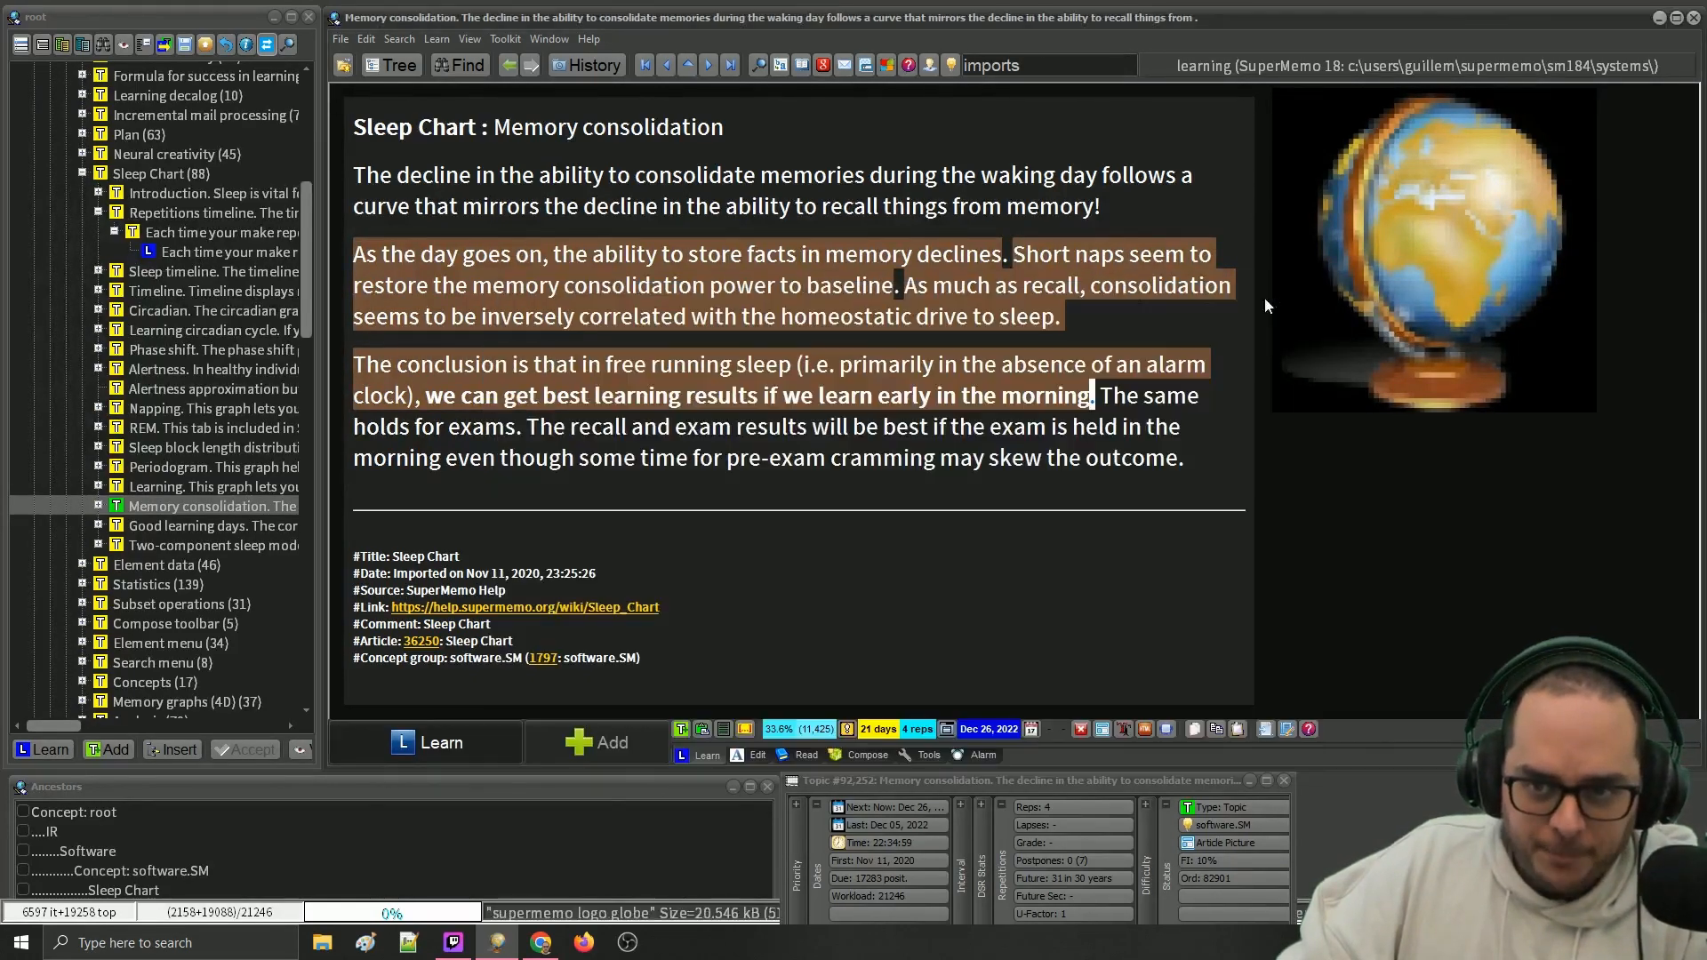
- Paste the Chinese keyboard and accismus pictures into the "Memory consolidation" topic and examine its component order
key(ctrl+v)
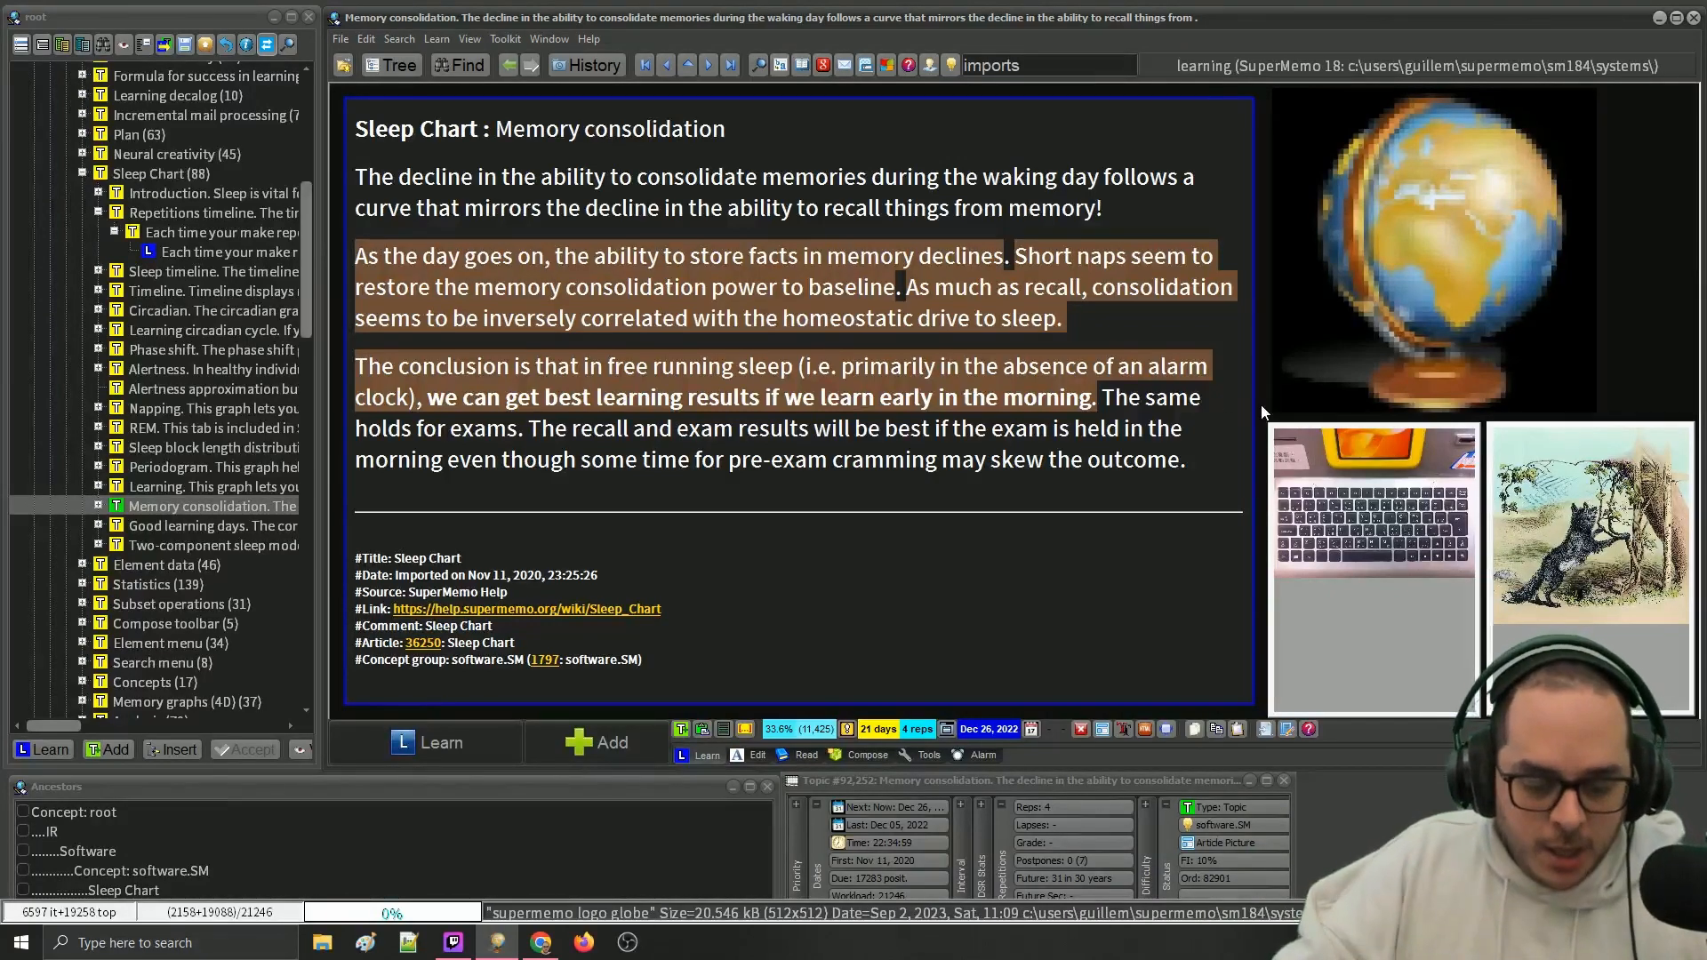
key(ctrl+o)
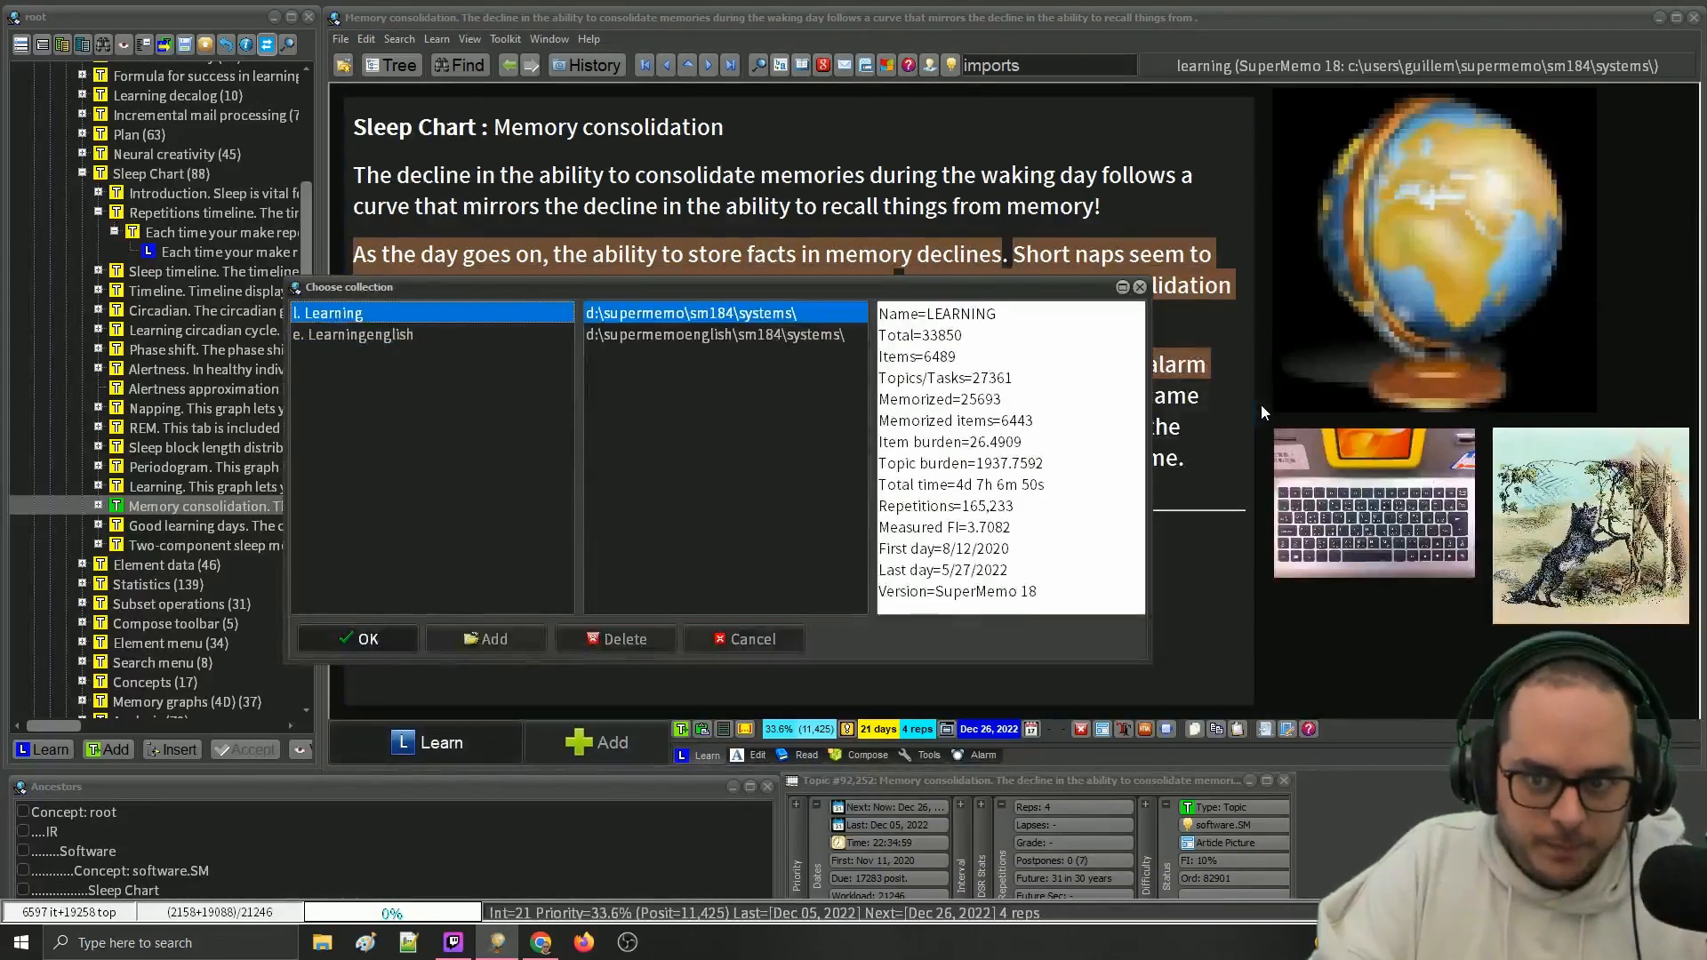
key(Escape)
key(alt+o)
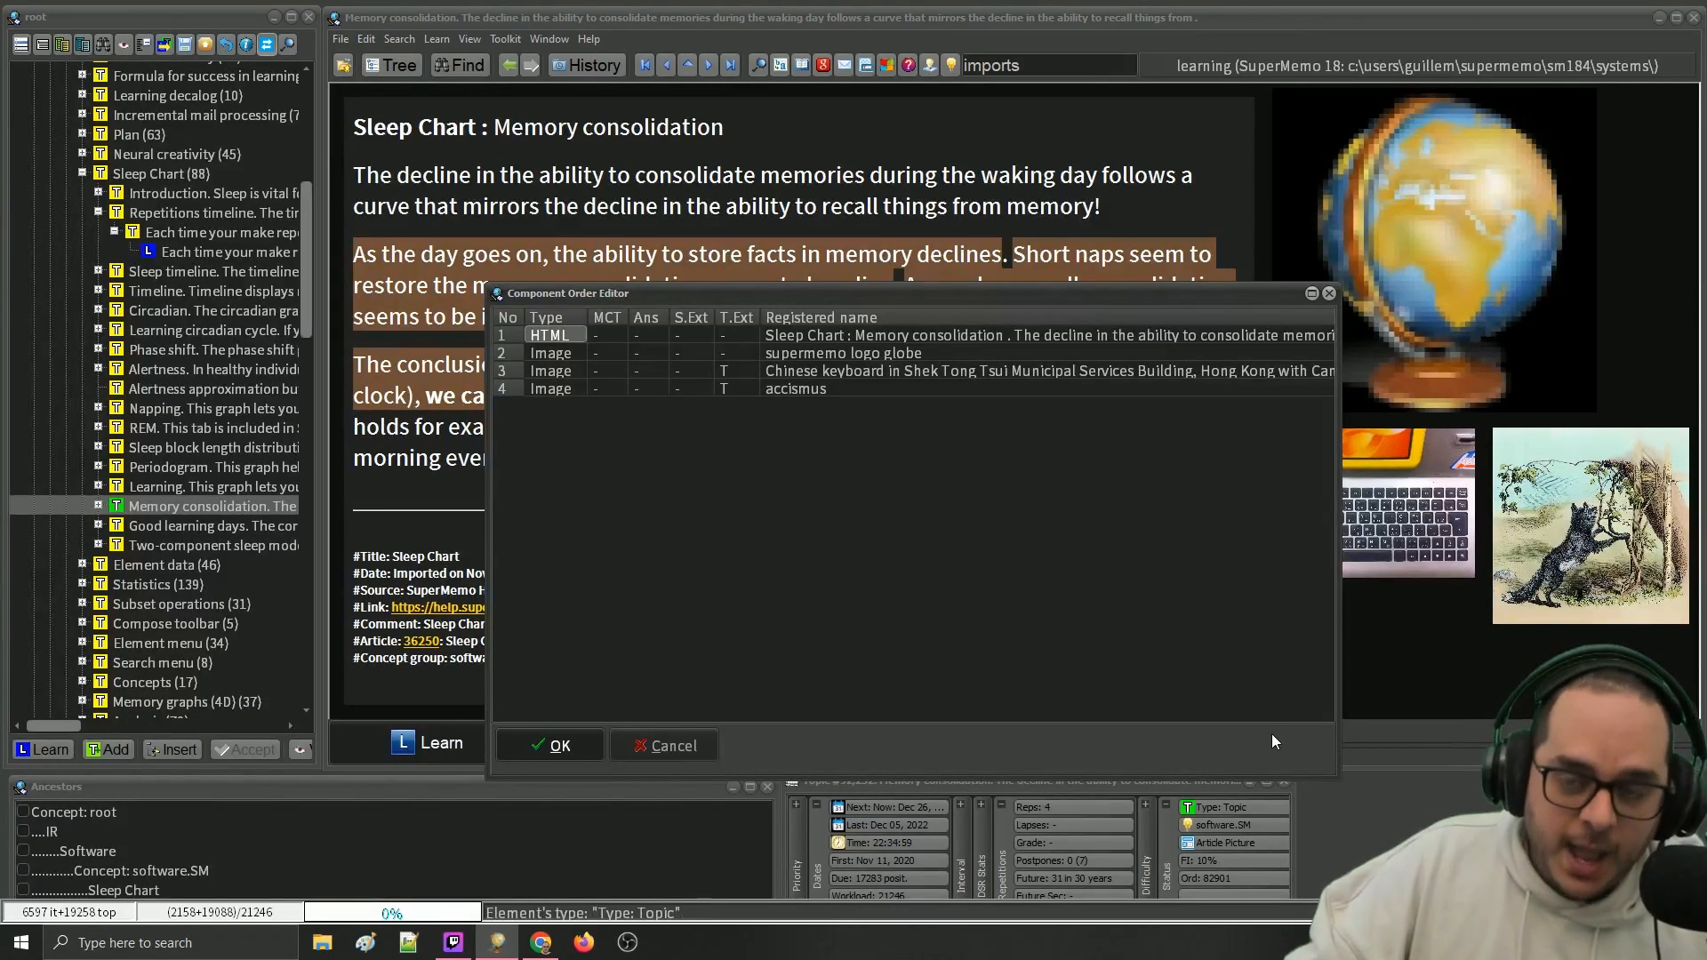
key(Escape)
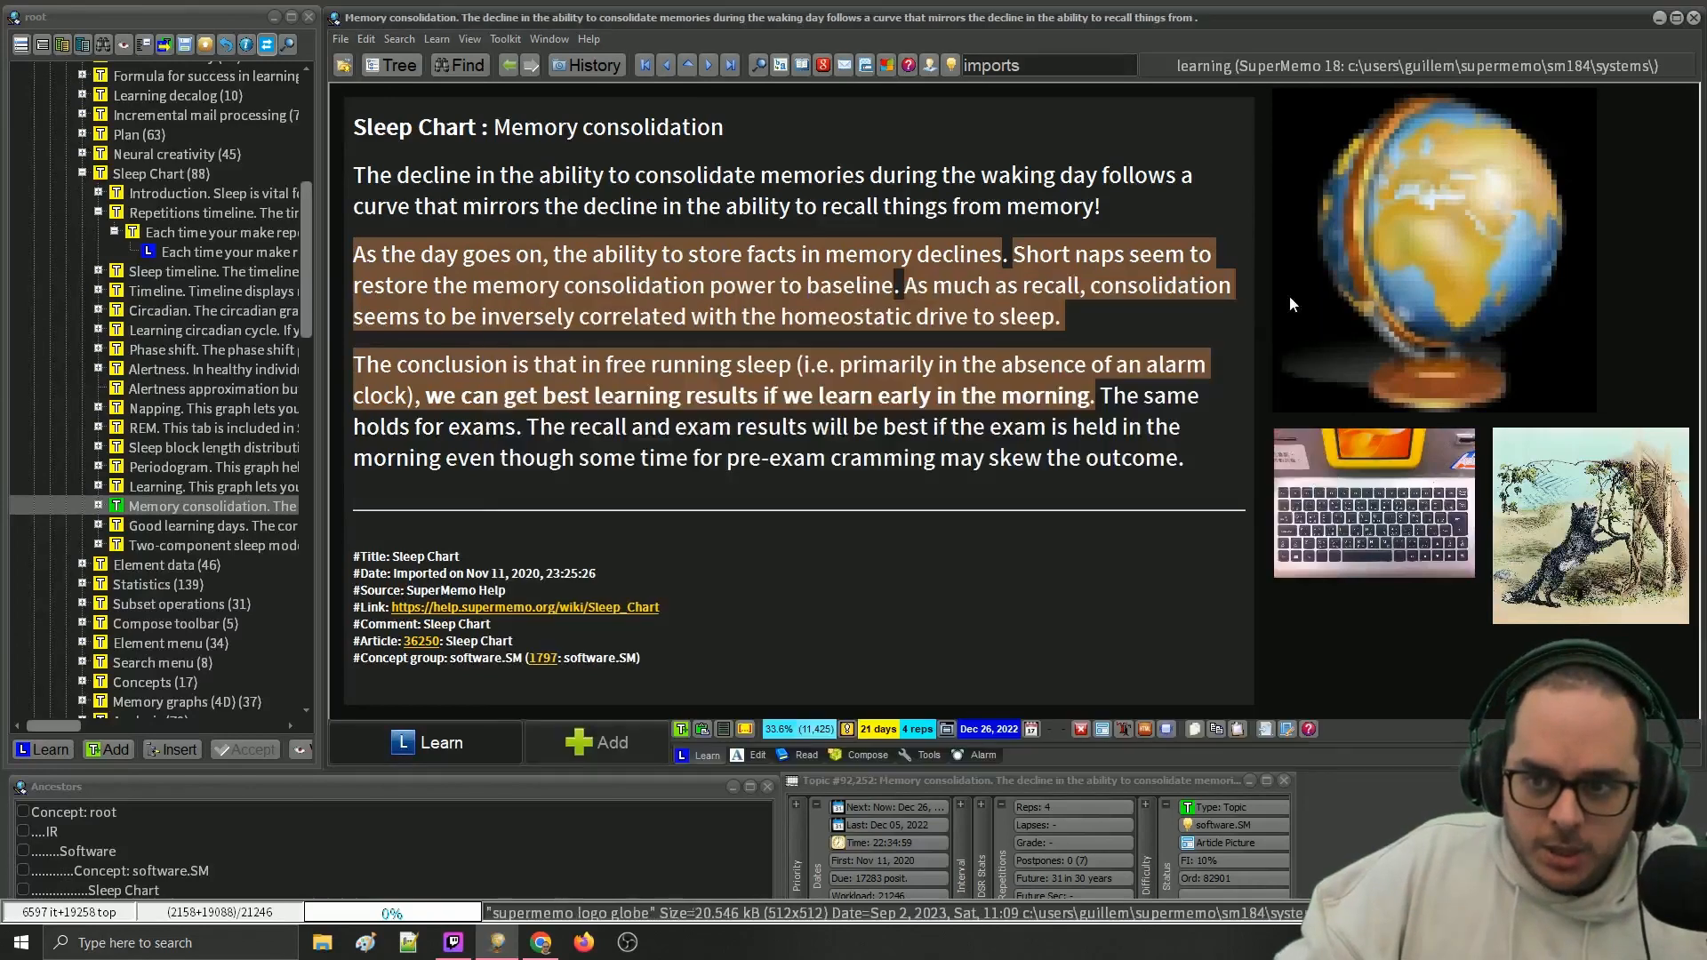
- Apply the "Article" template to the "Memory consolidation" topic and inspect the text component in its component order
key(ctrl+shift+m)
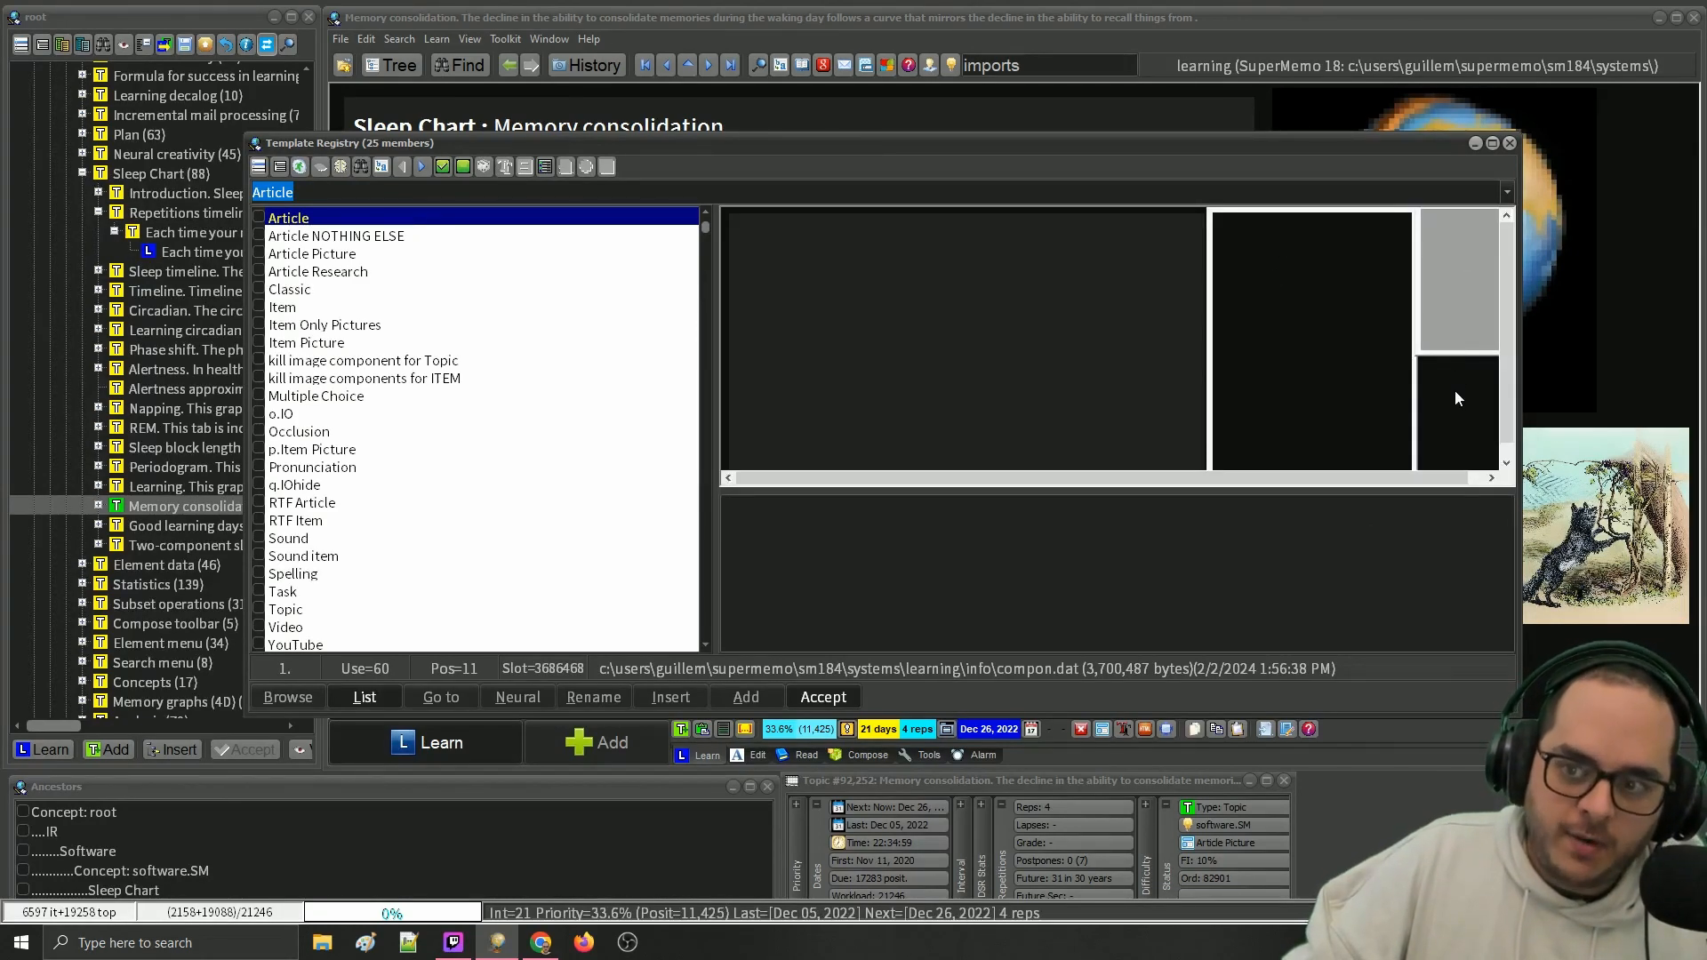
click(823, 697)
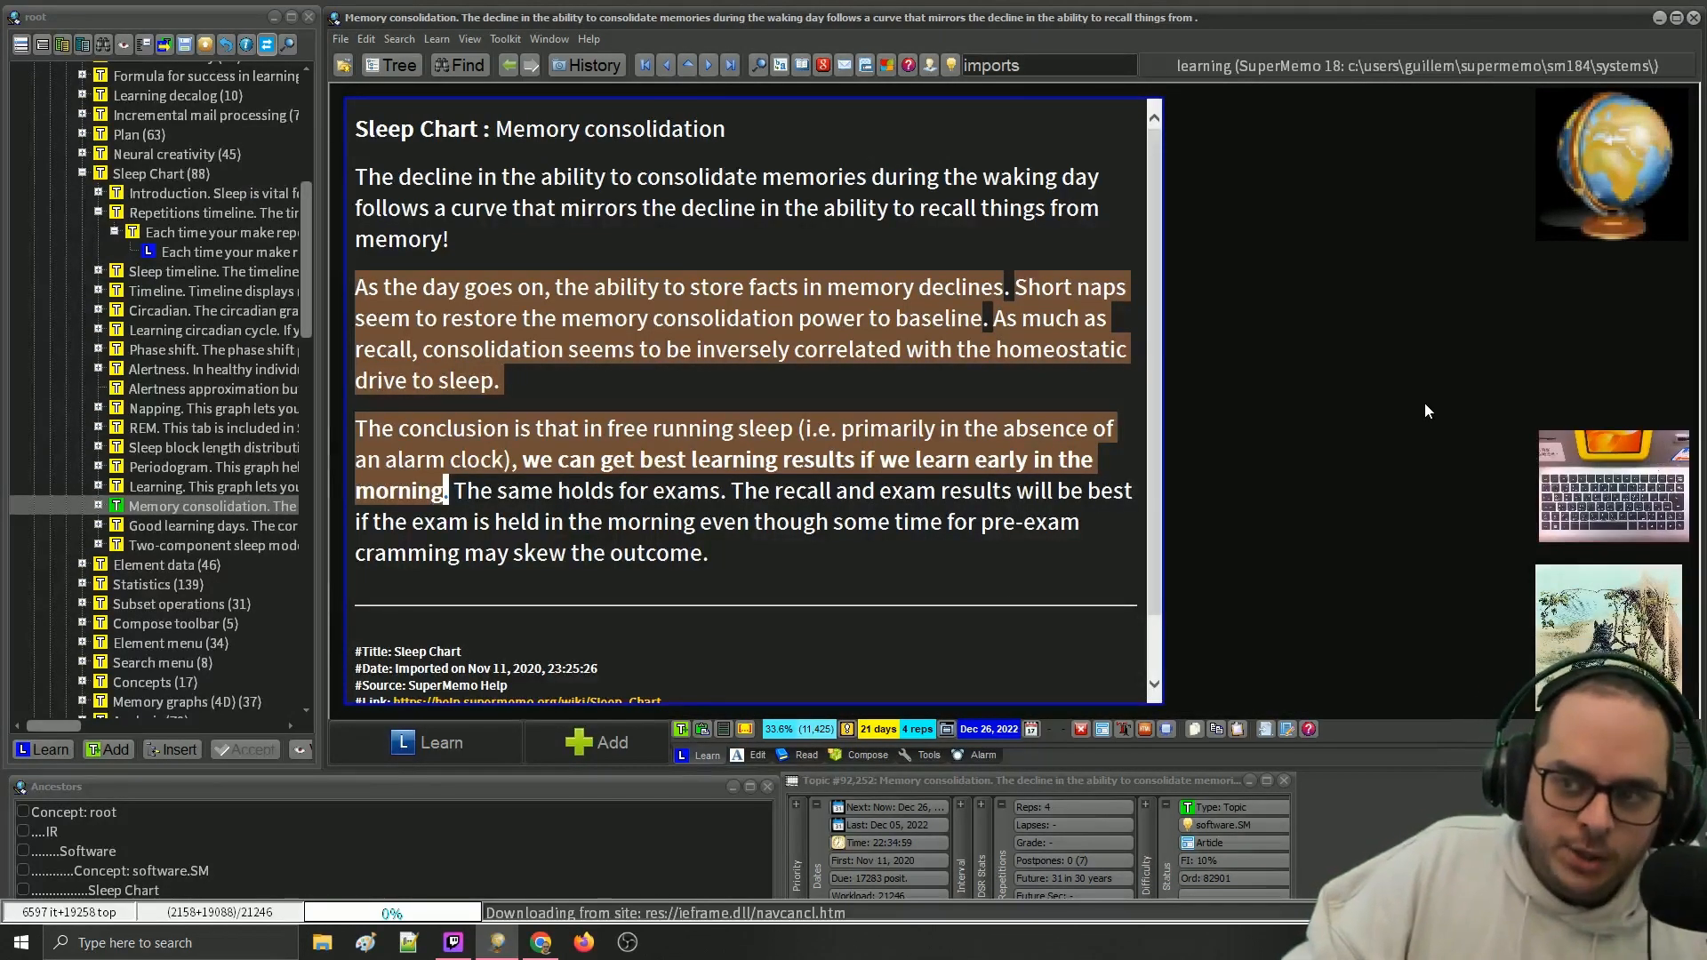
key(ctrl+alt+o)
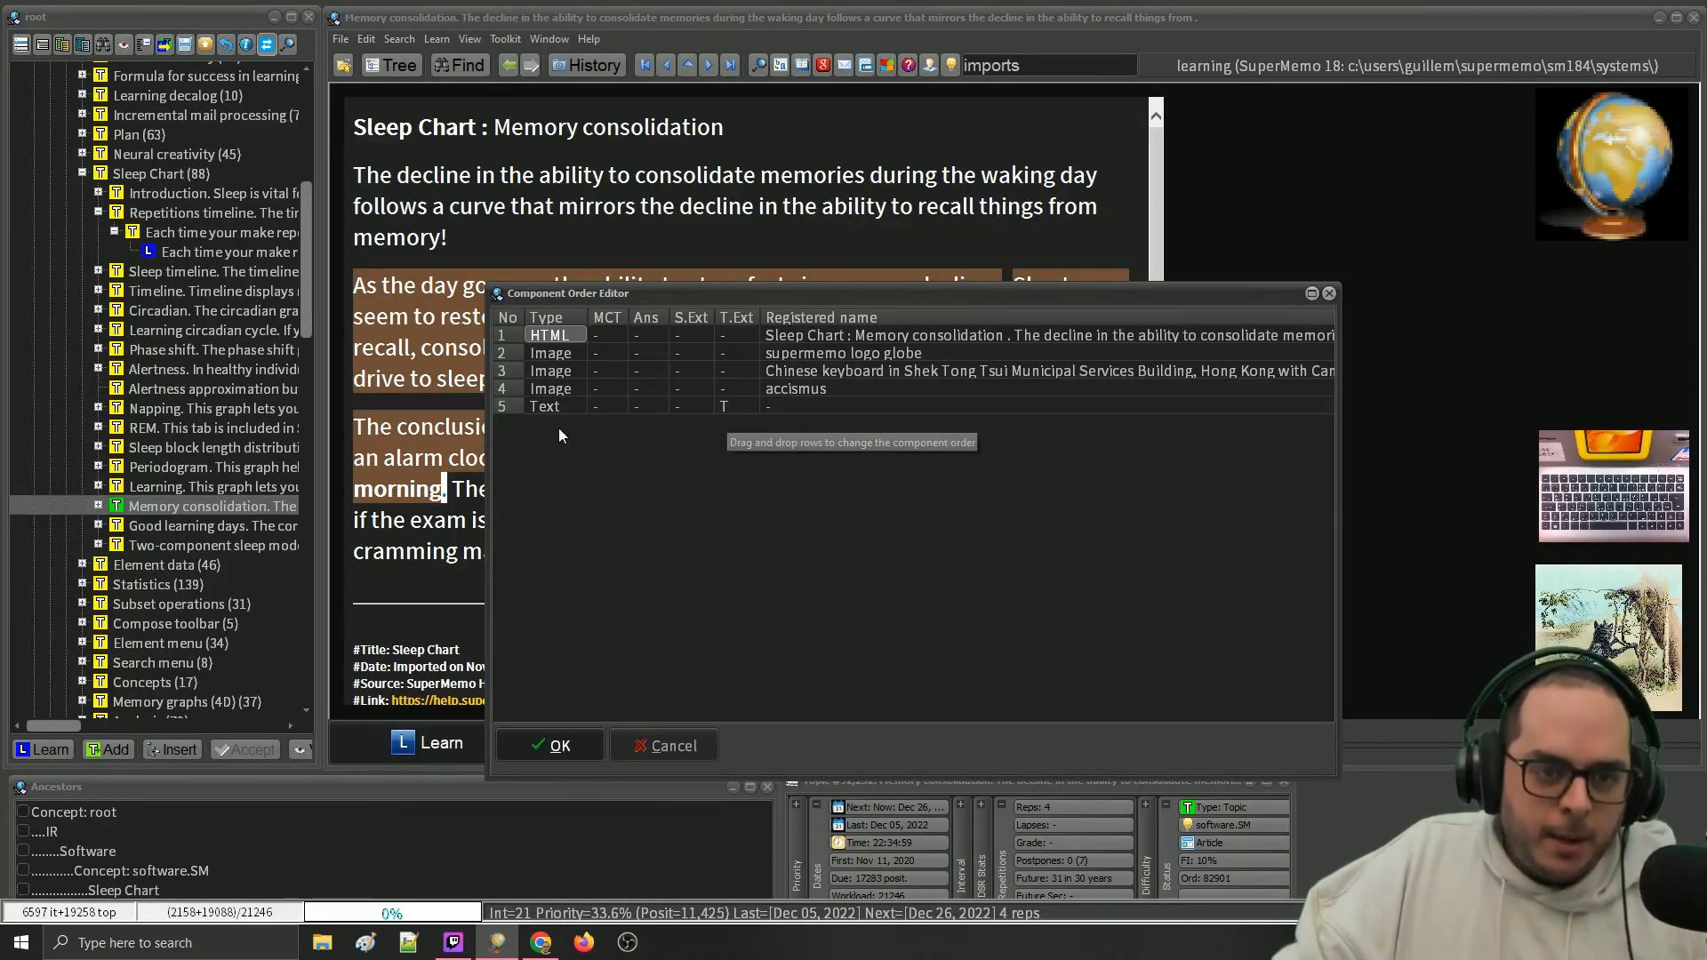
click(723, 406)
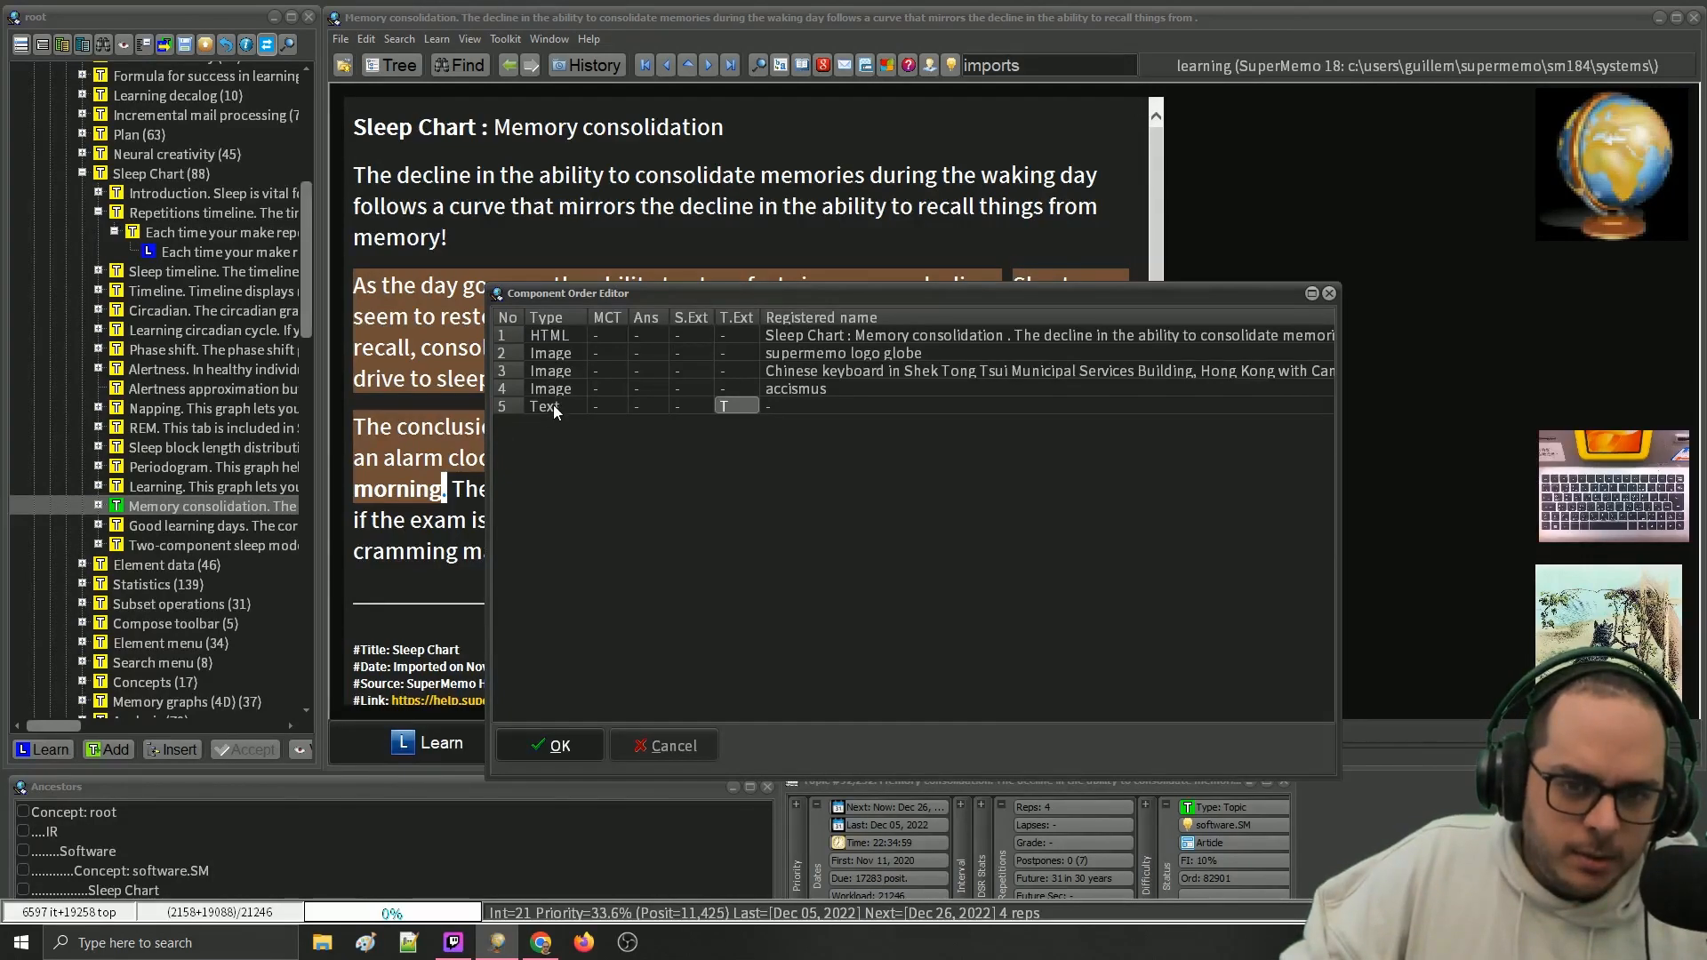
key(Return)
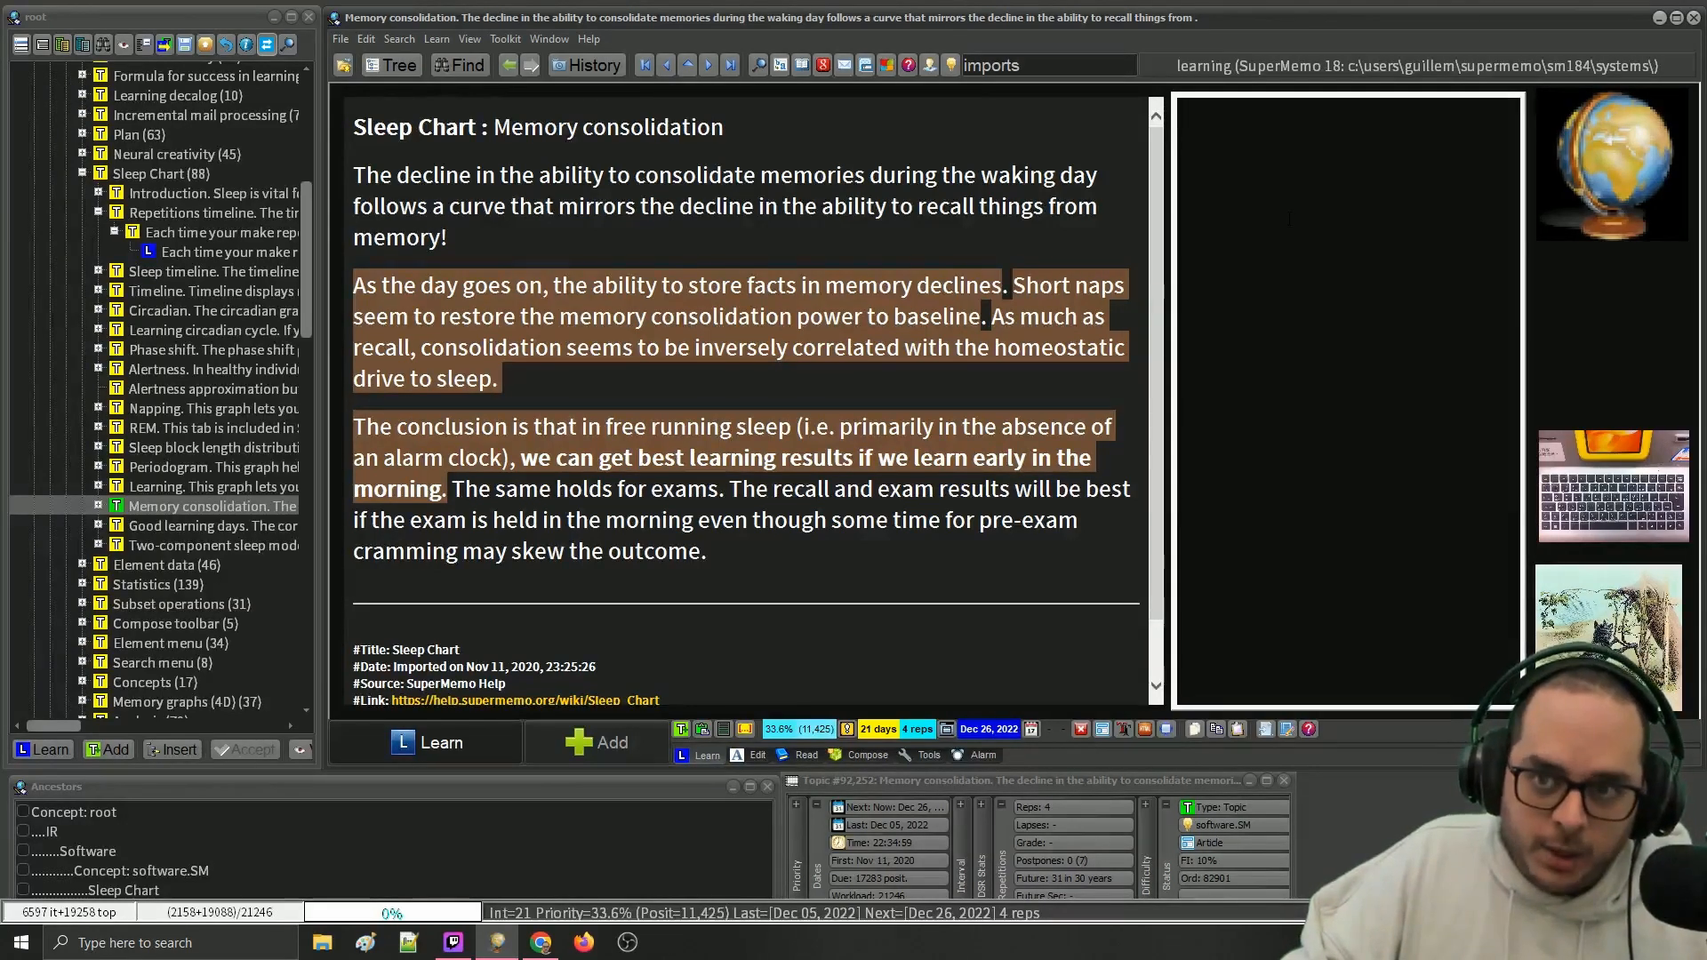
- Display the component number tags of the "Memory consolidation" topic and hide them again
click(868, 754)
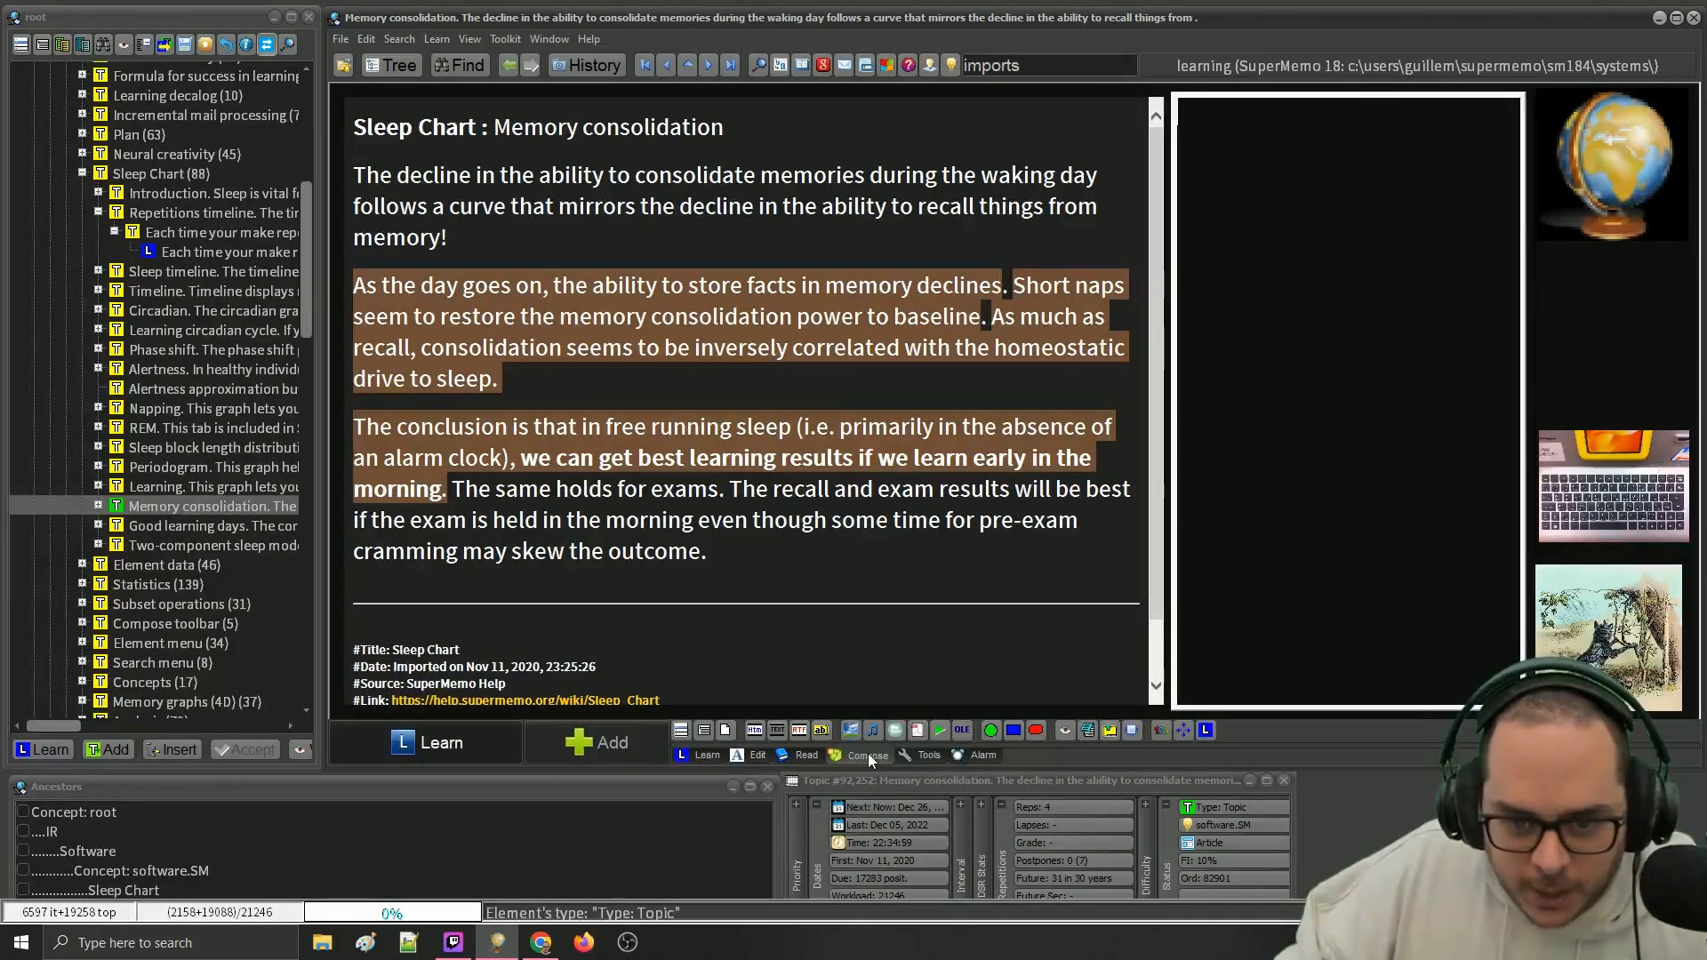
click(1161, 730)
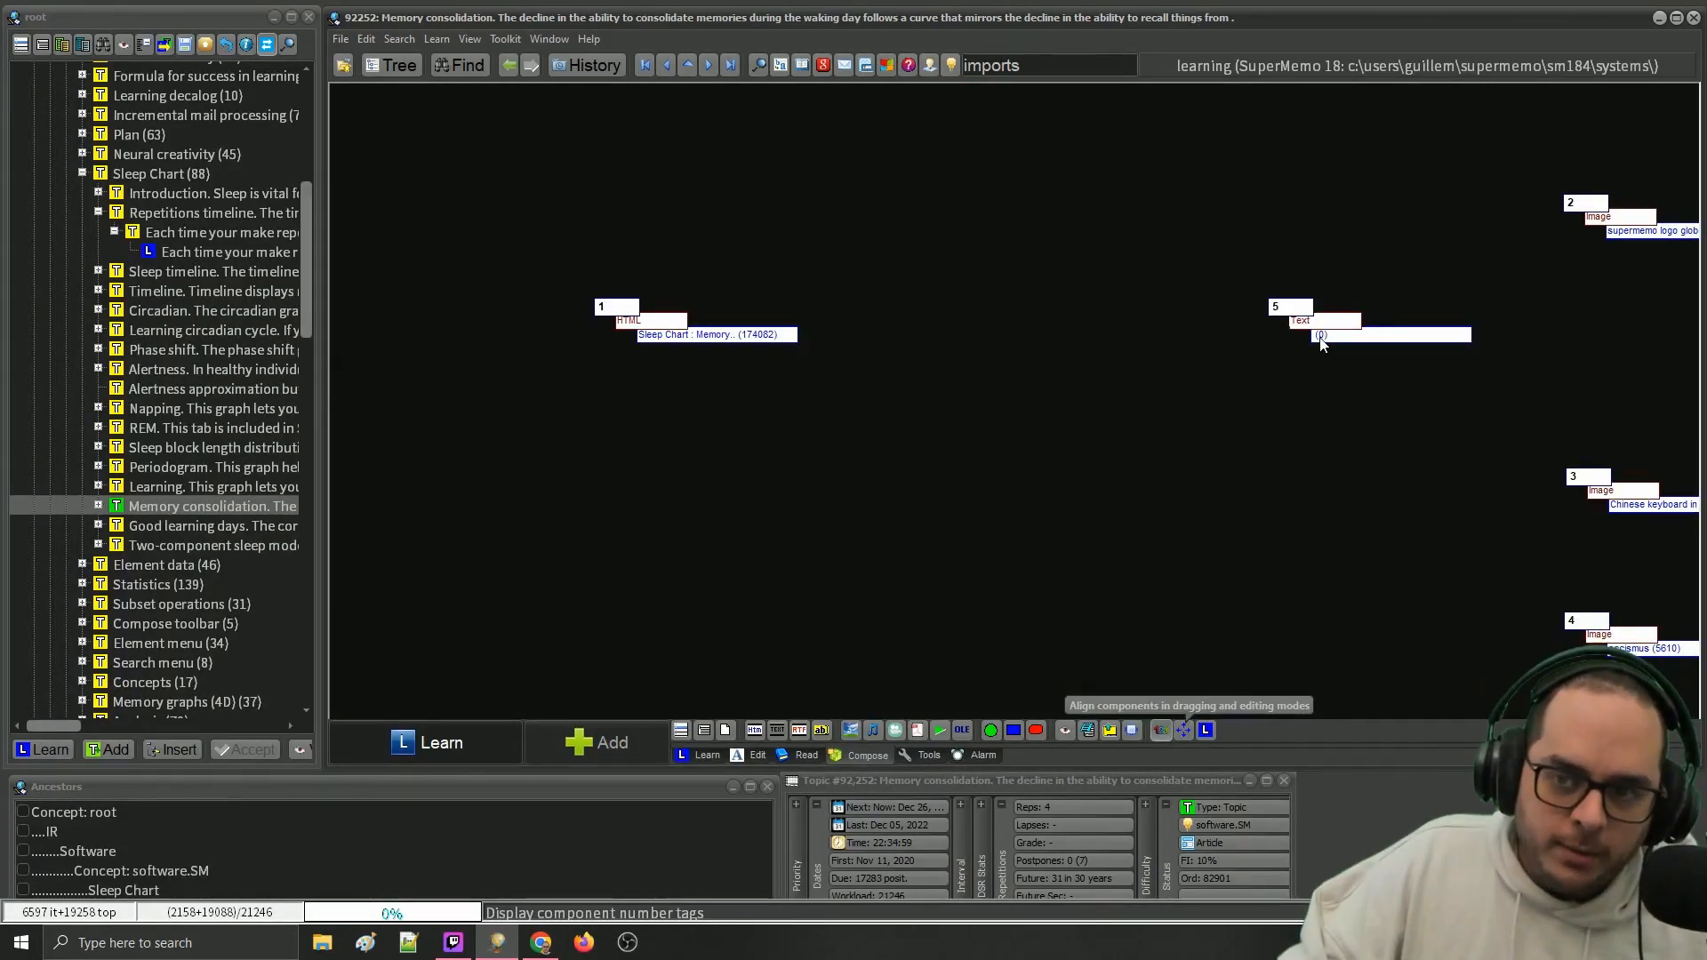
click(1159, 730)
- Enter the test text "tsth" in the empty text component and clear it
click(1343, 298)
text(tsth)
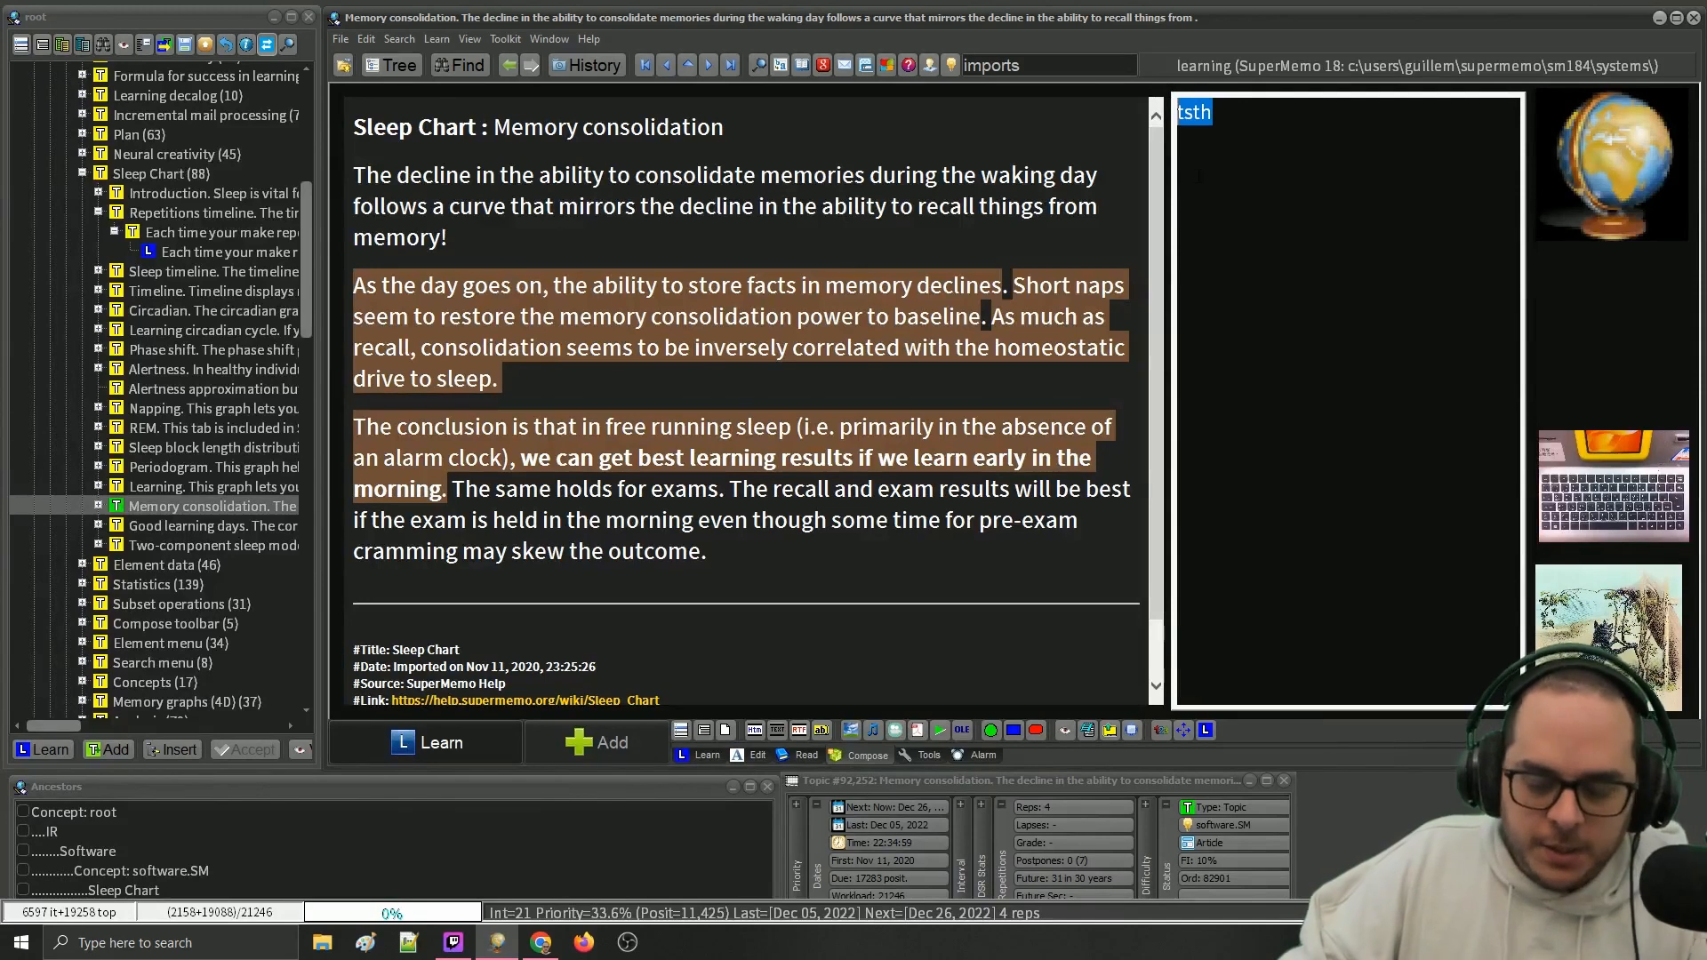
key(BackSpace)
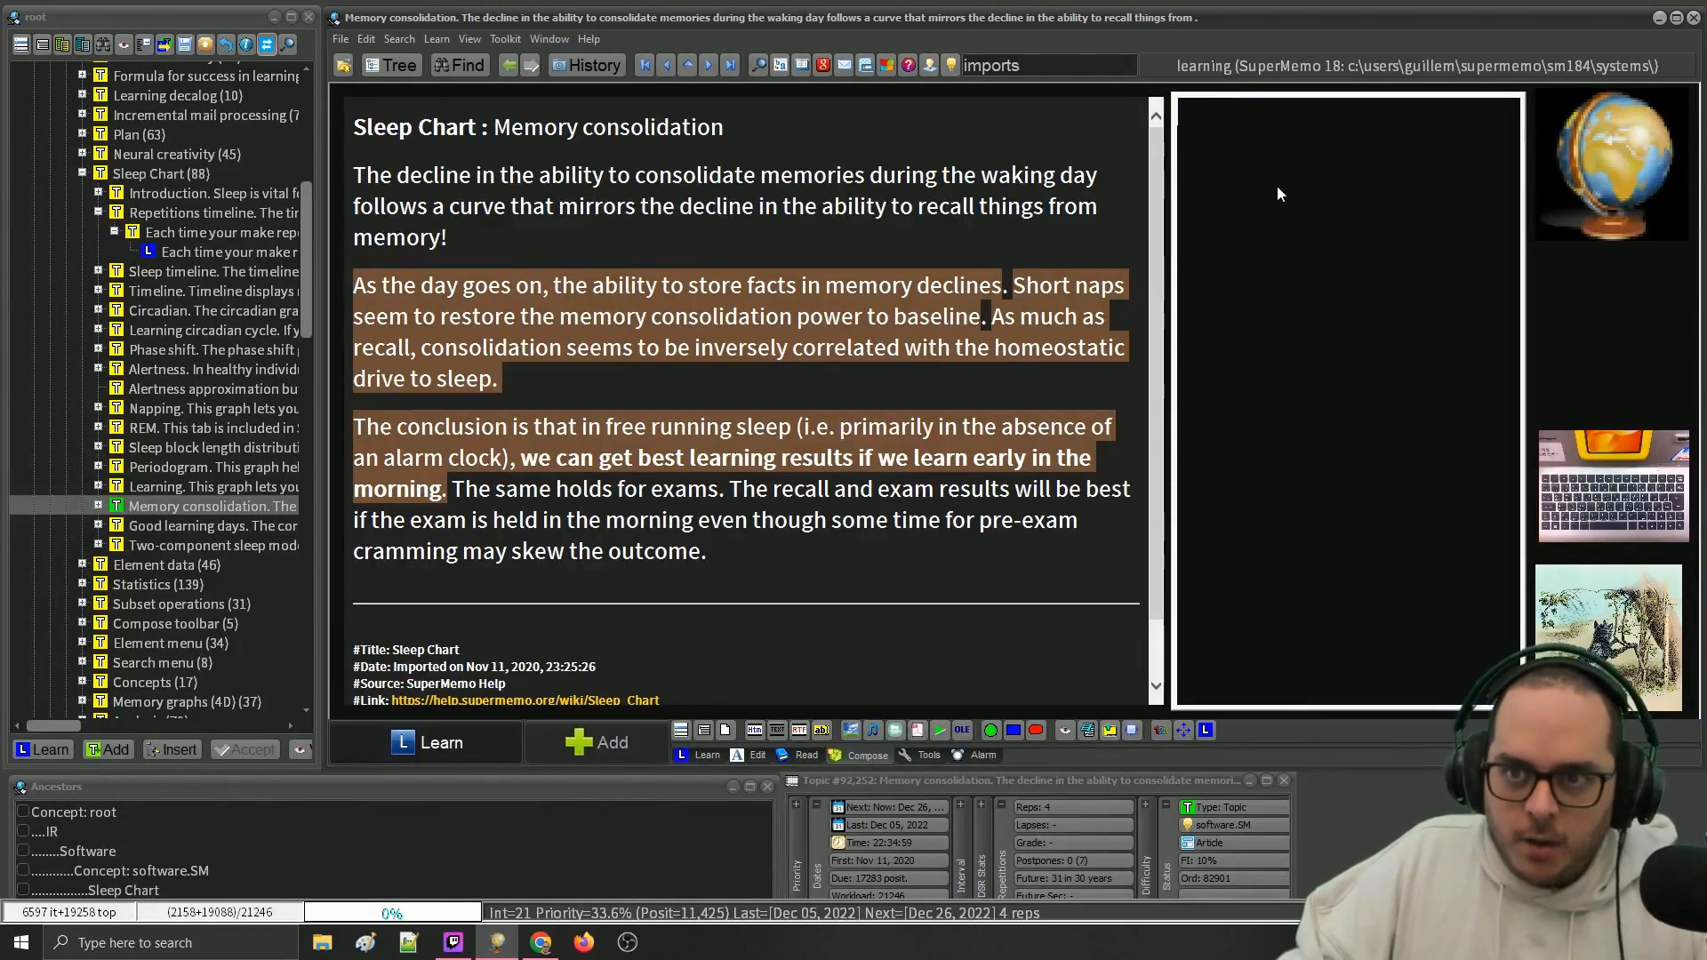
key(Escape)
- Delete the empty text component, modifying all elements that use this template
right_click(1273, 158)
click(1278, 121)
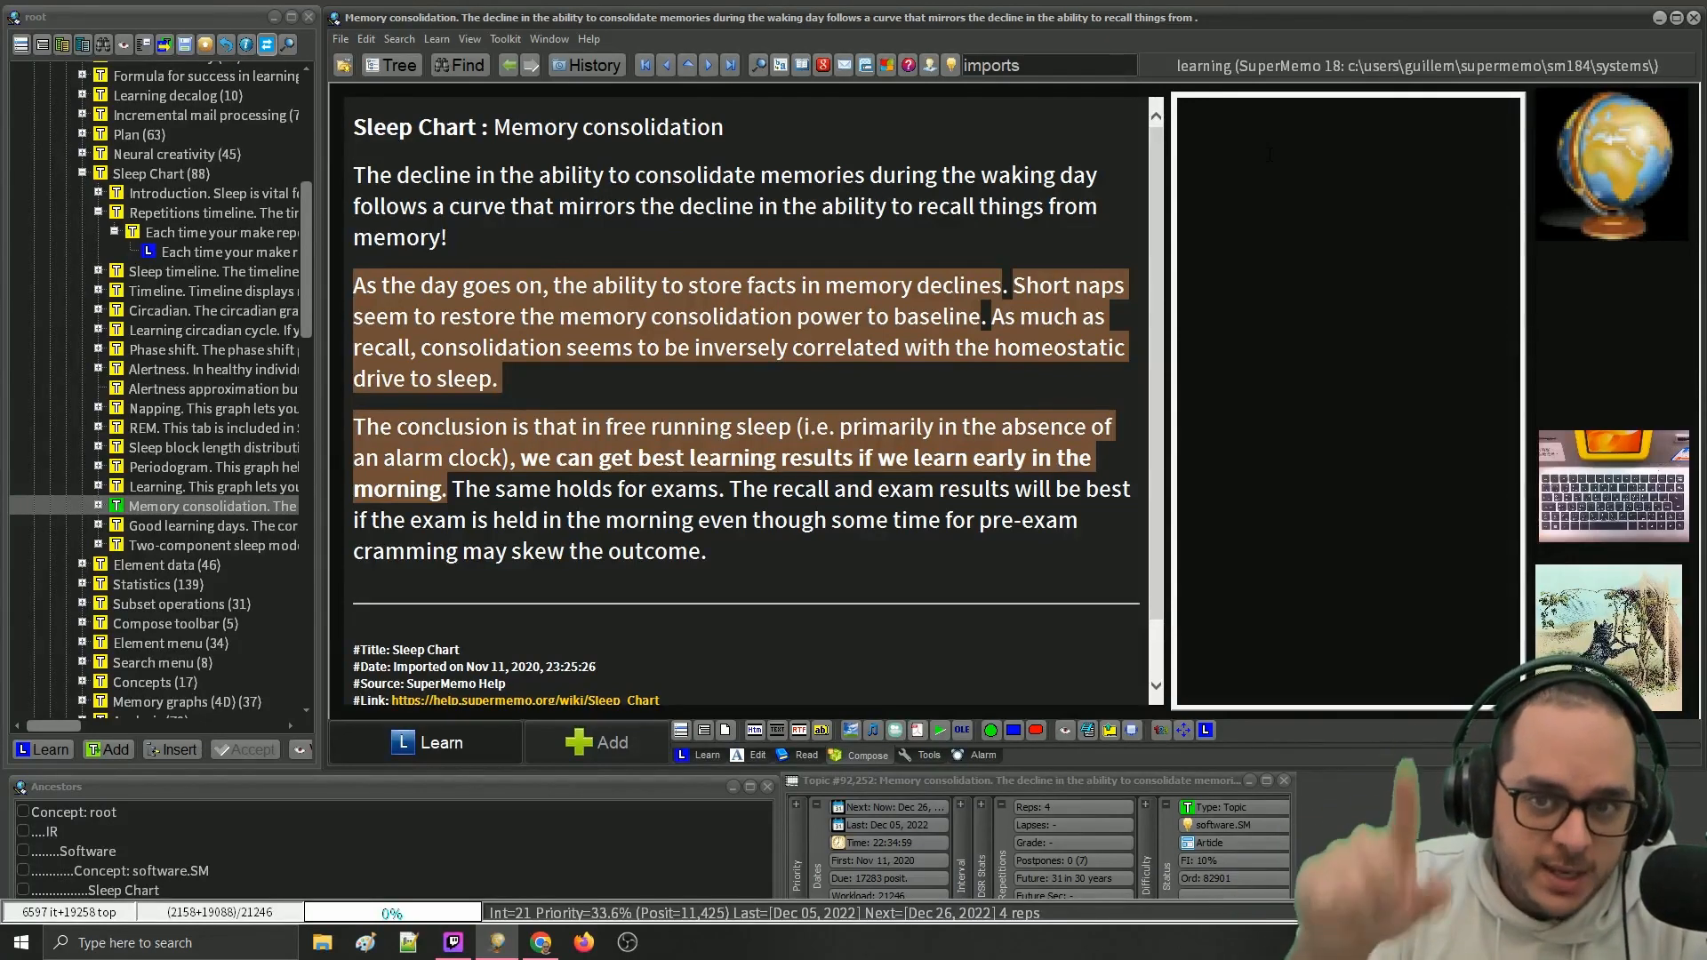
right_click(1191, 208)
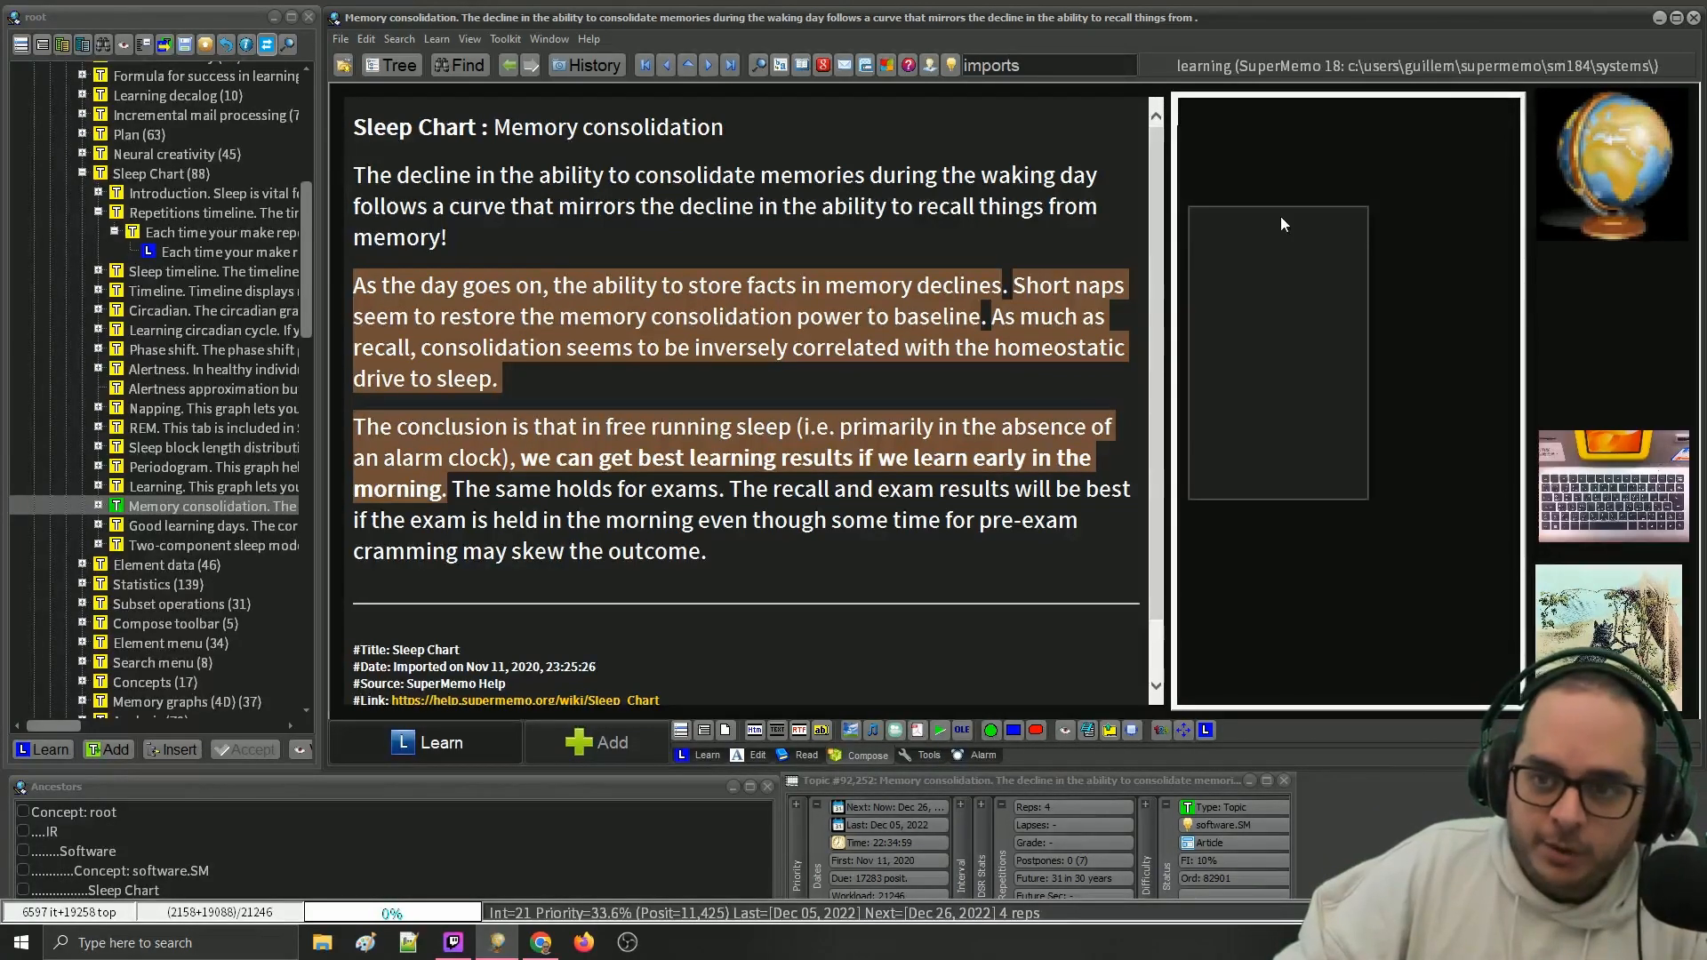
click(1262, 445)
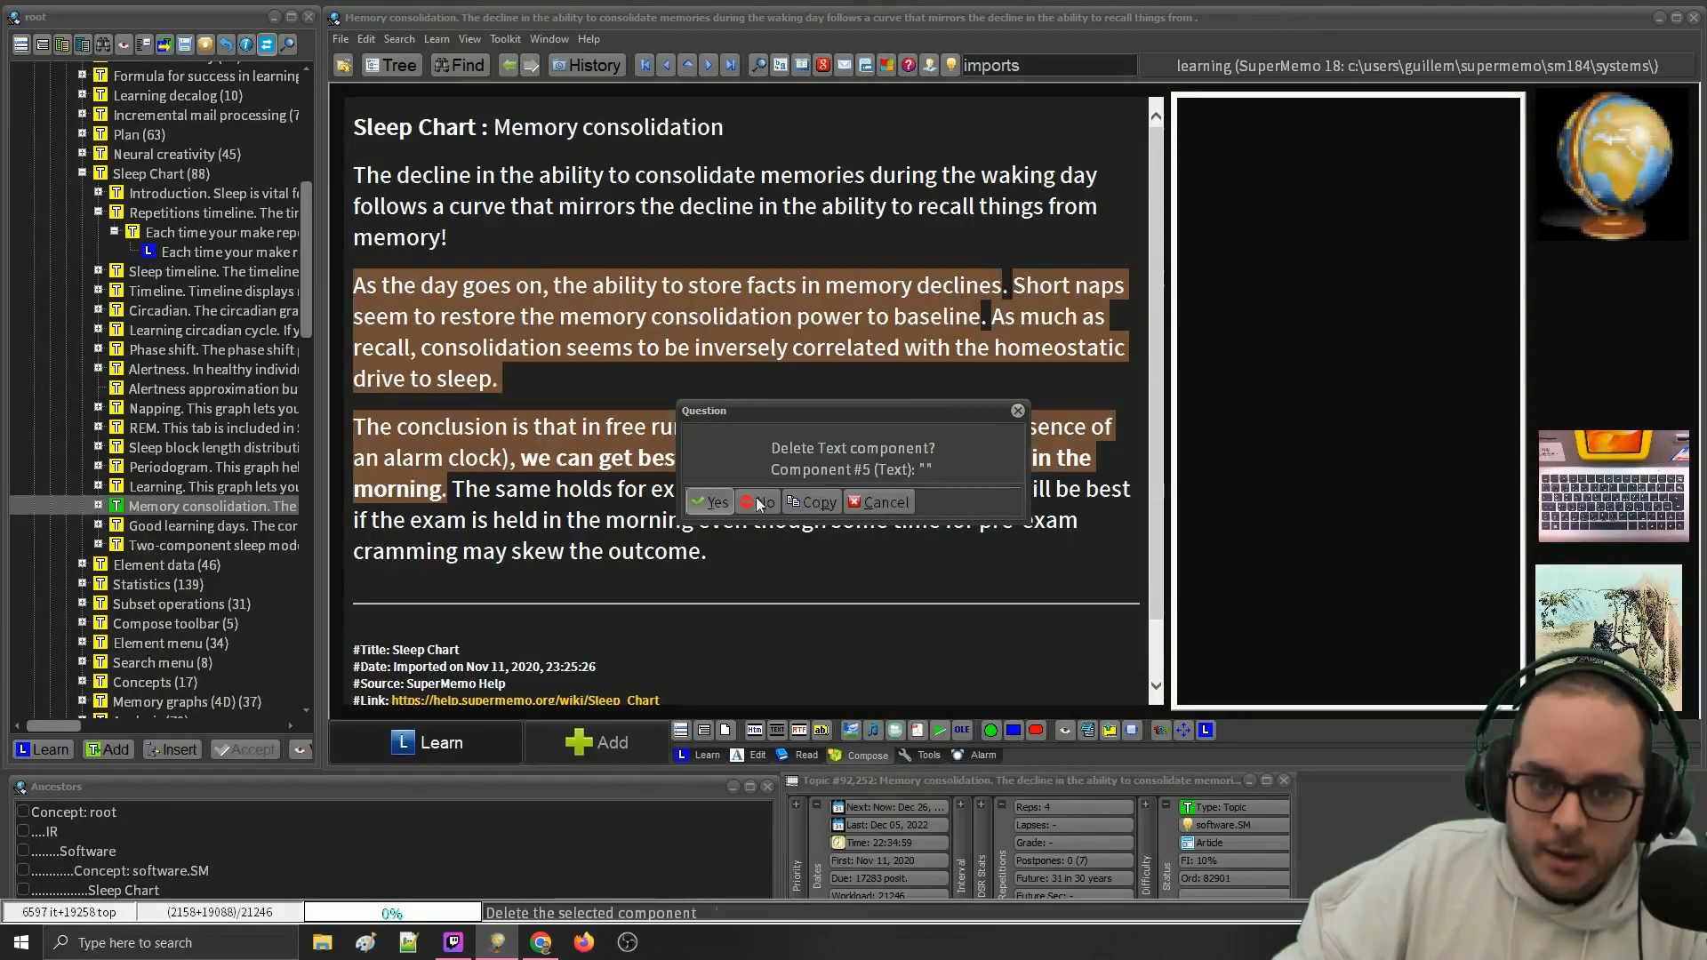
click(709, 499)
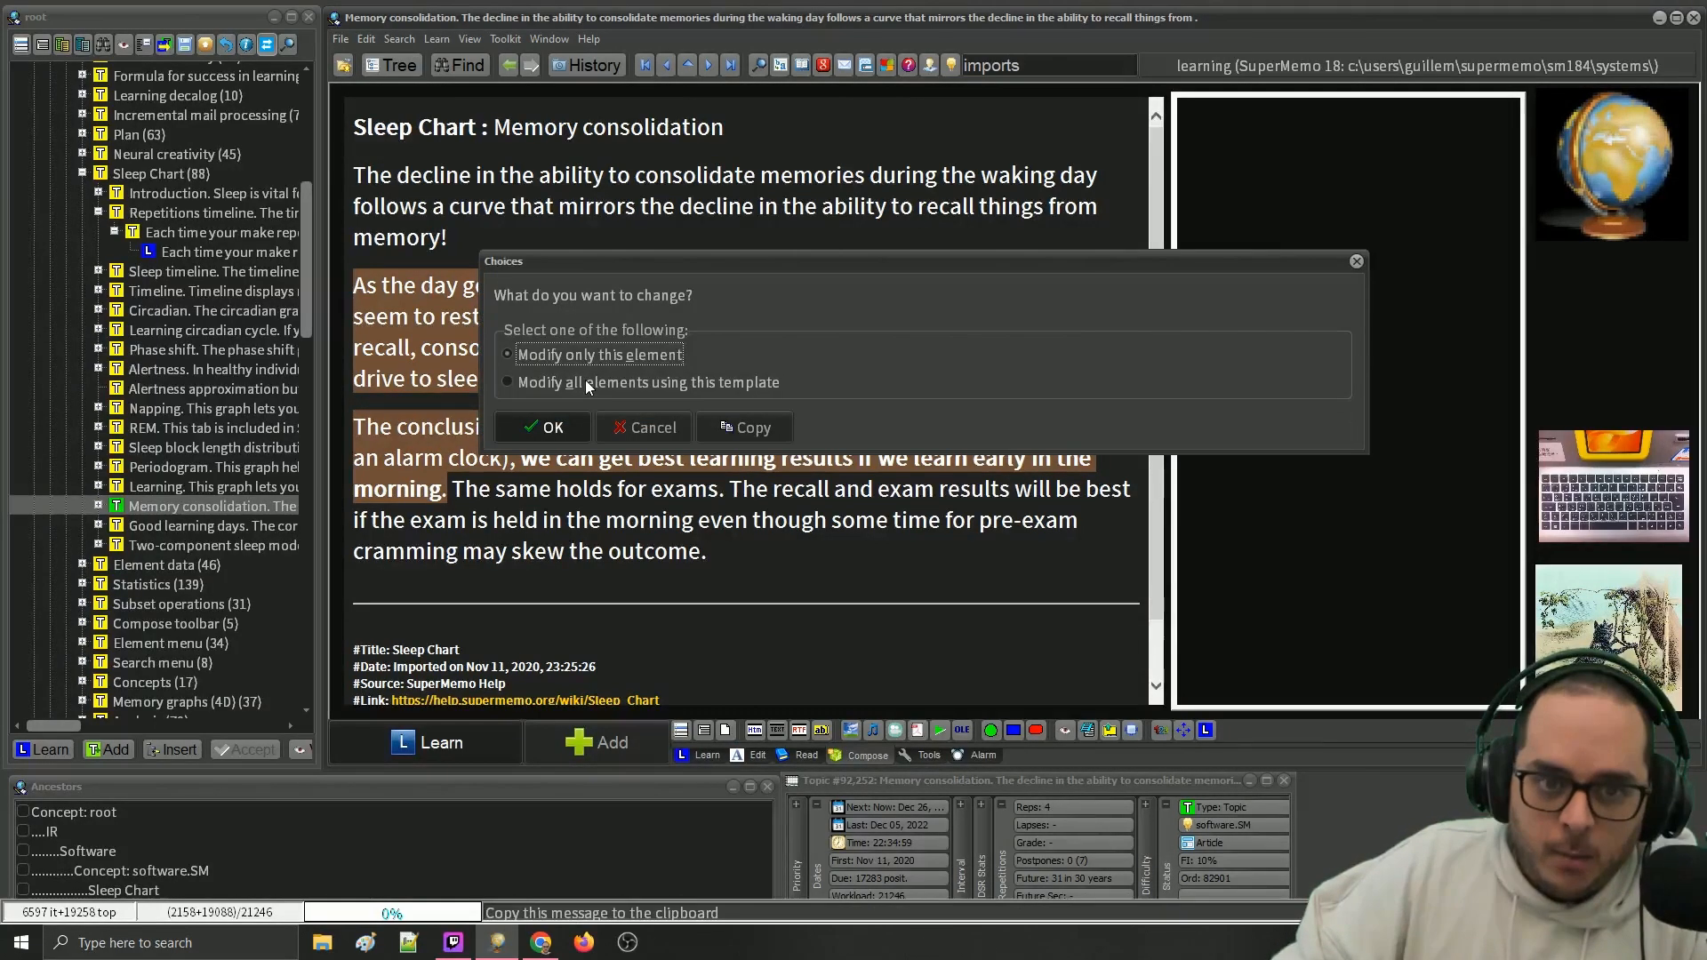
click(585, 380)
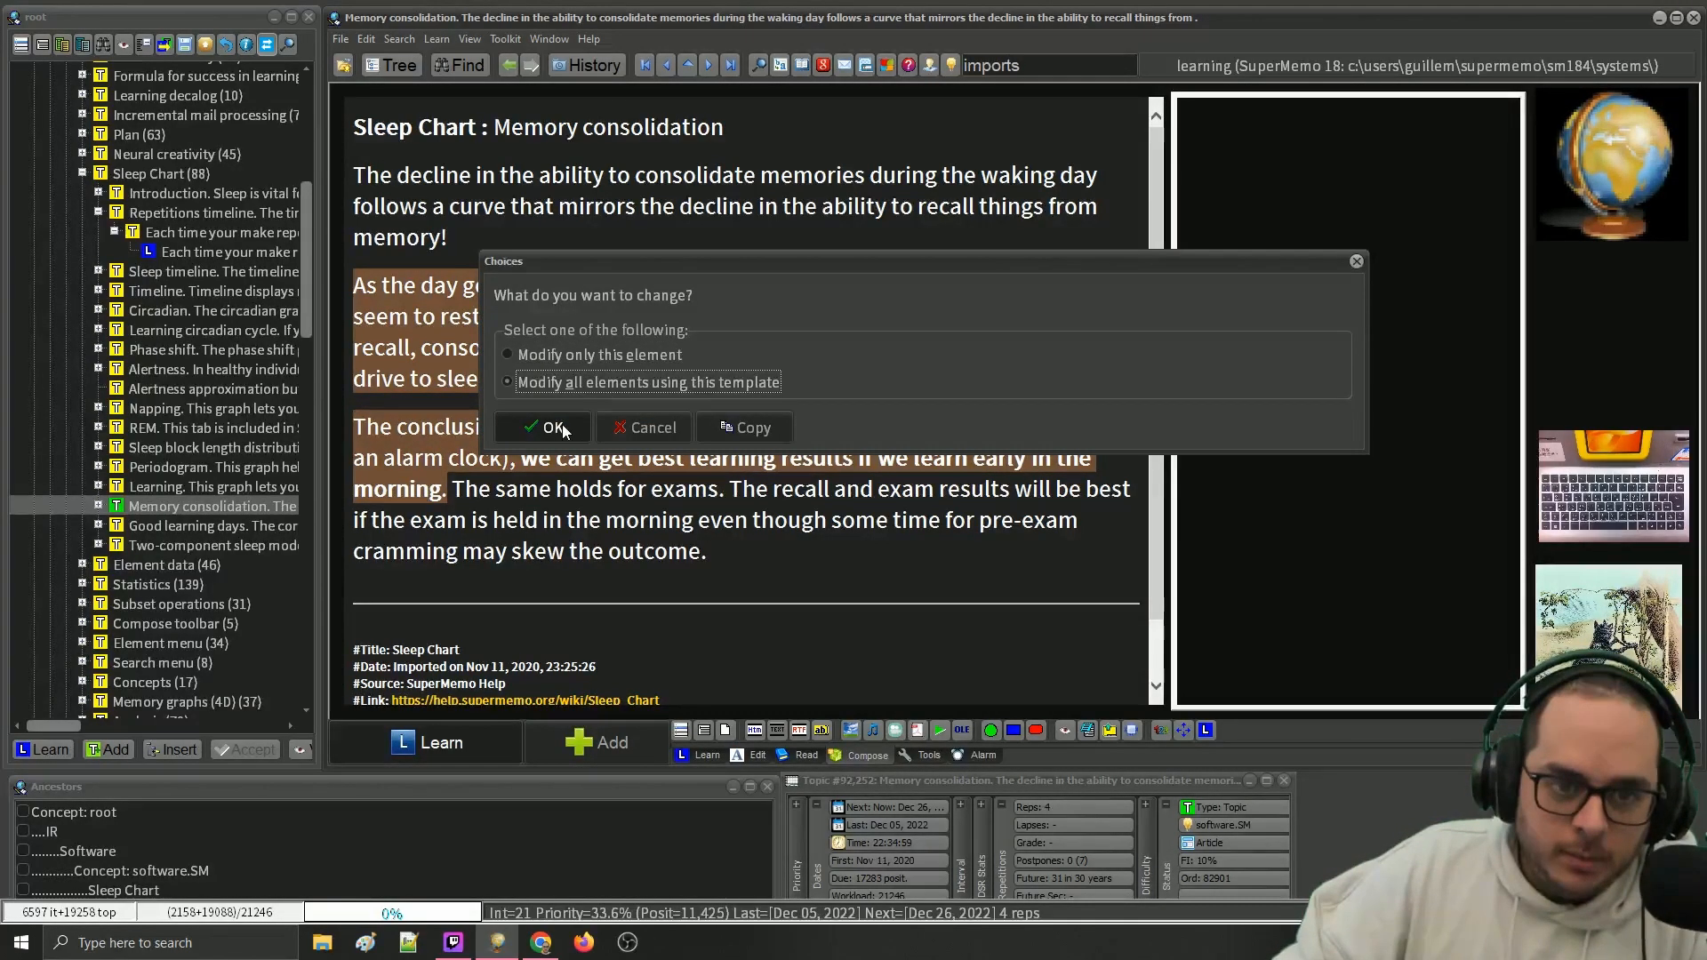
click(552, 428)
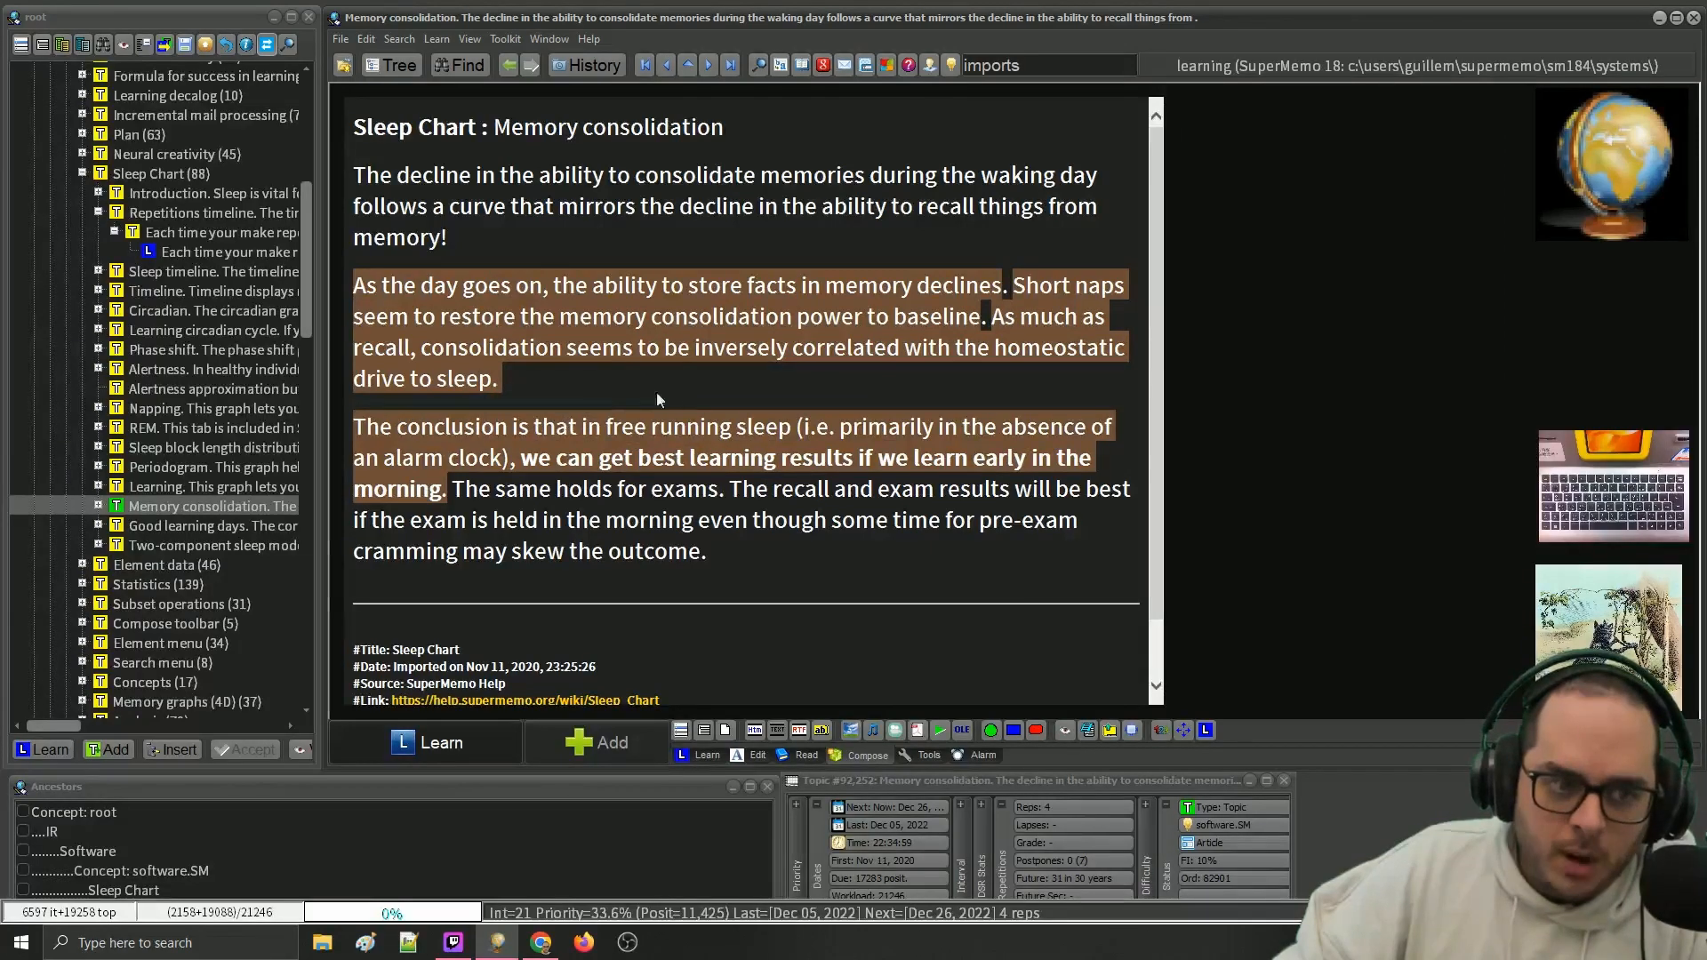
- Open the "Consolidation is expressed" topic under "Good learning days" and apply the "Article" template to it
click(99, 526)
click(98, 526)
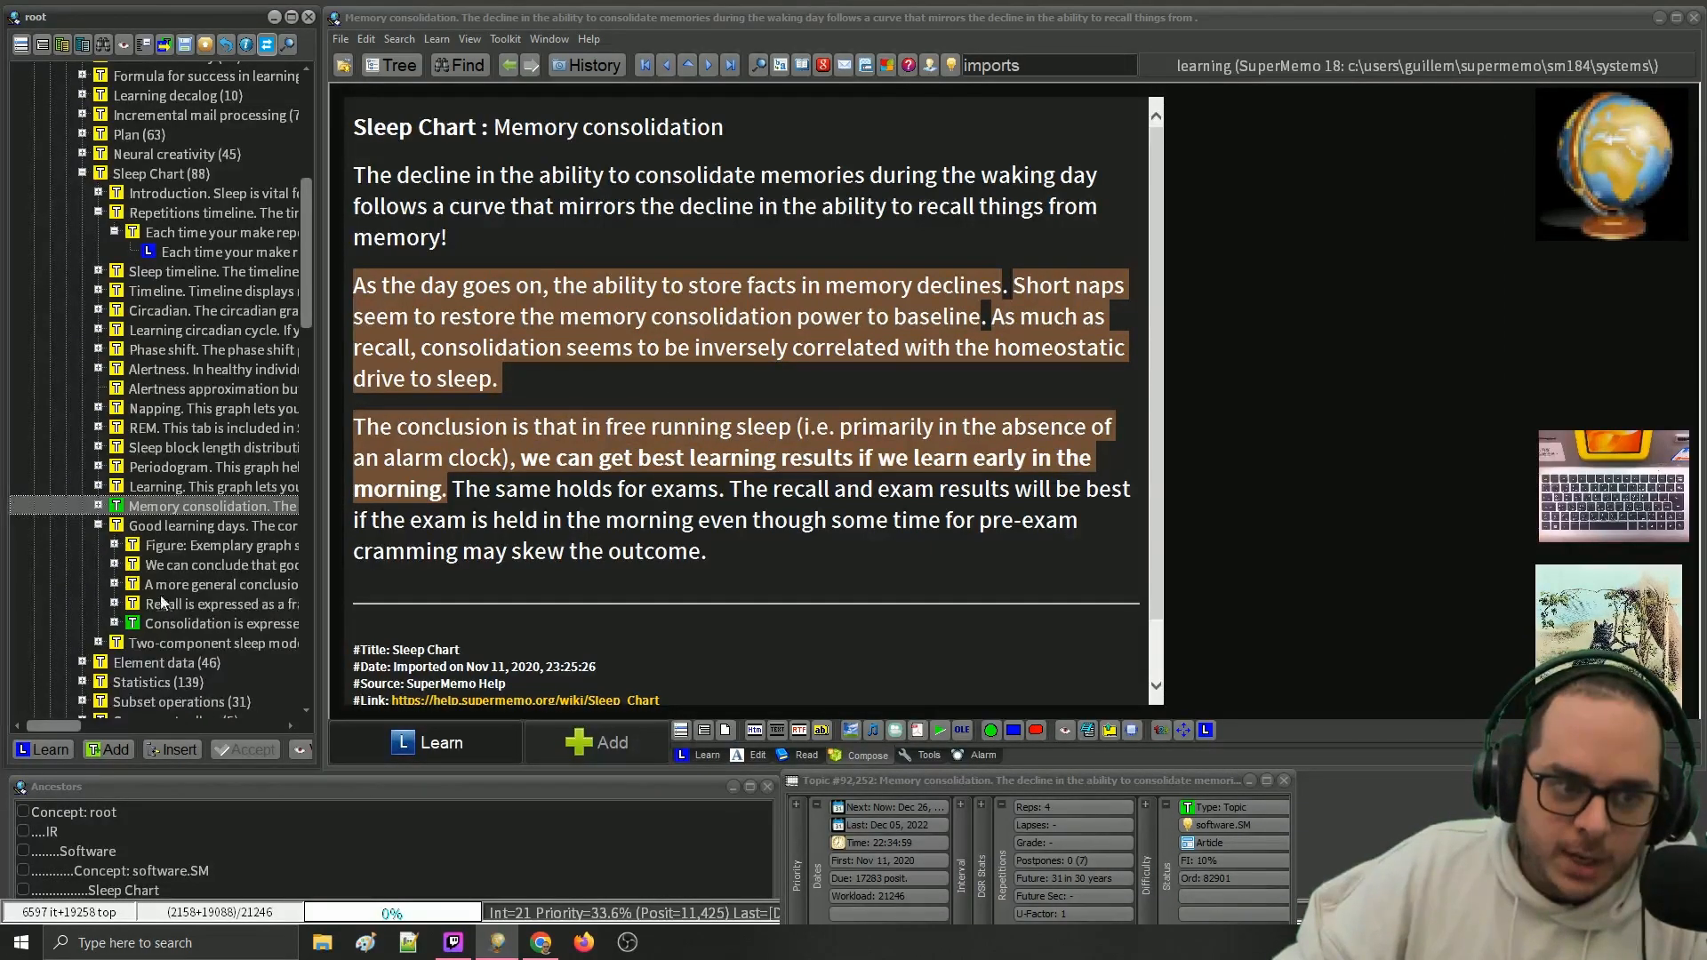
double_click(175, 623)
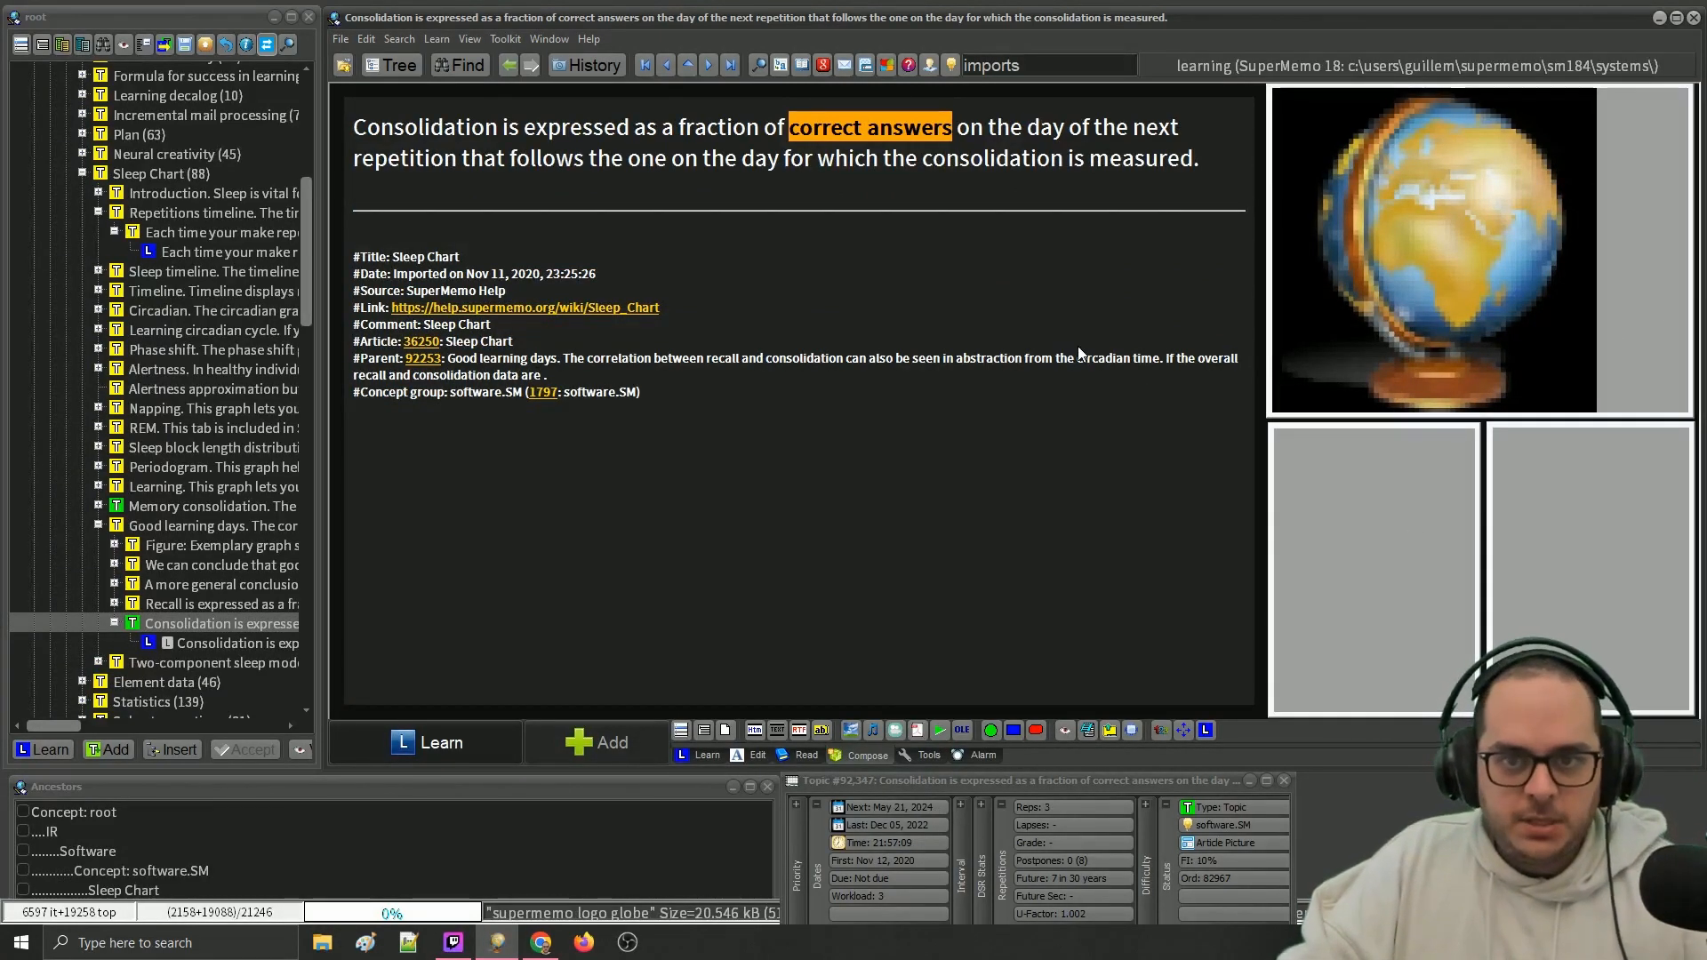
key(ctrl+shift+m)
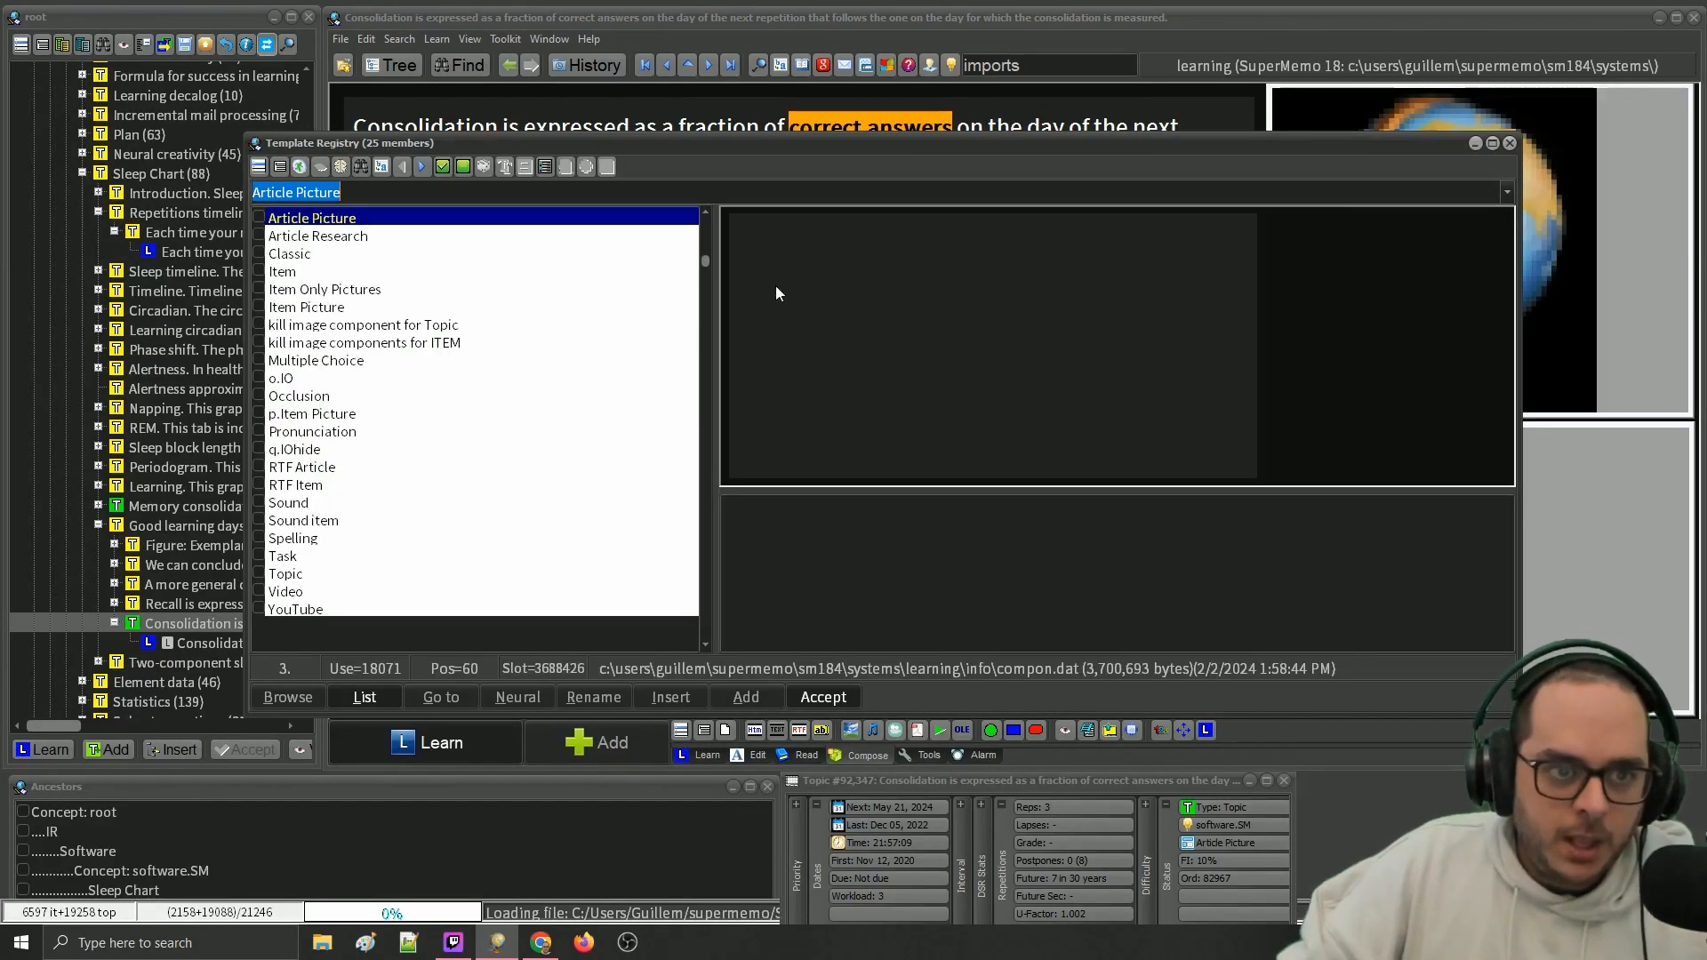
scroll(498, 325, up, 2)
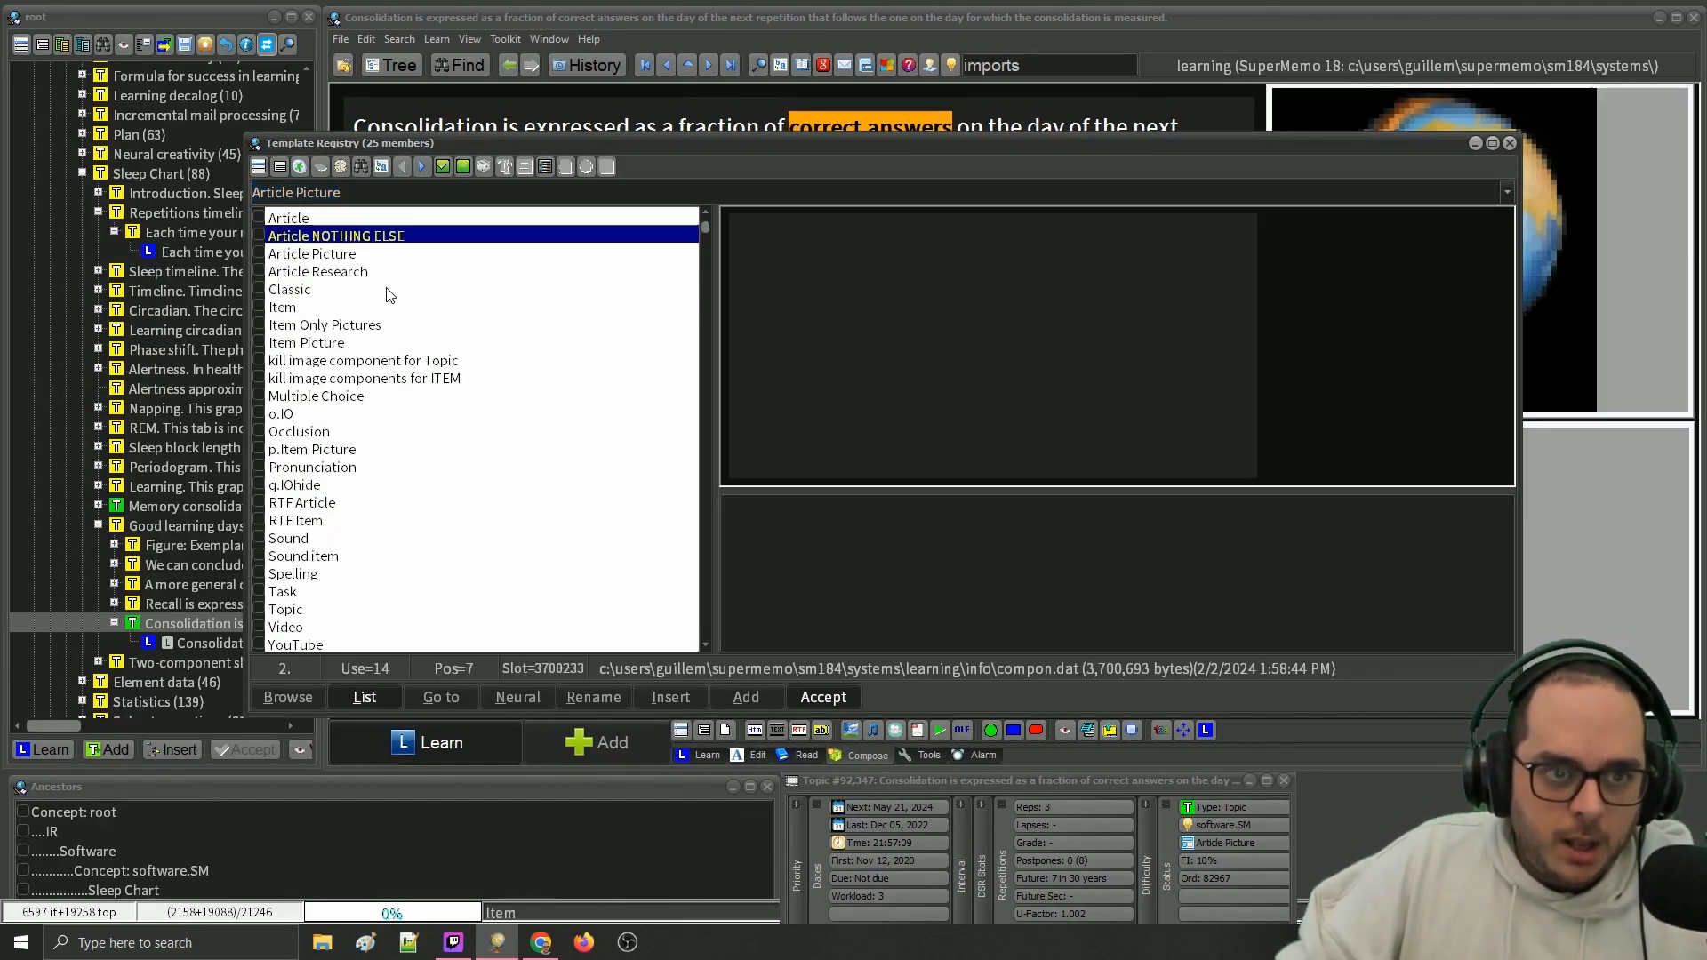
click(288, 221)
click(818, 691)
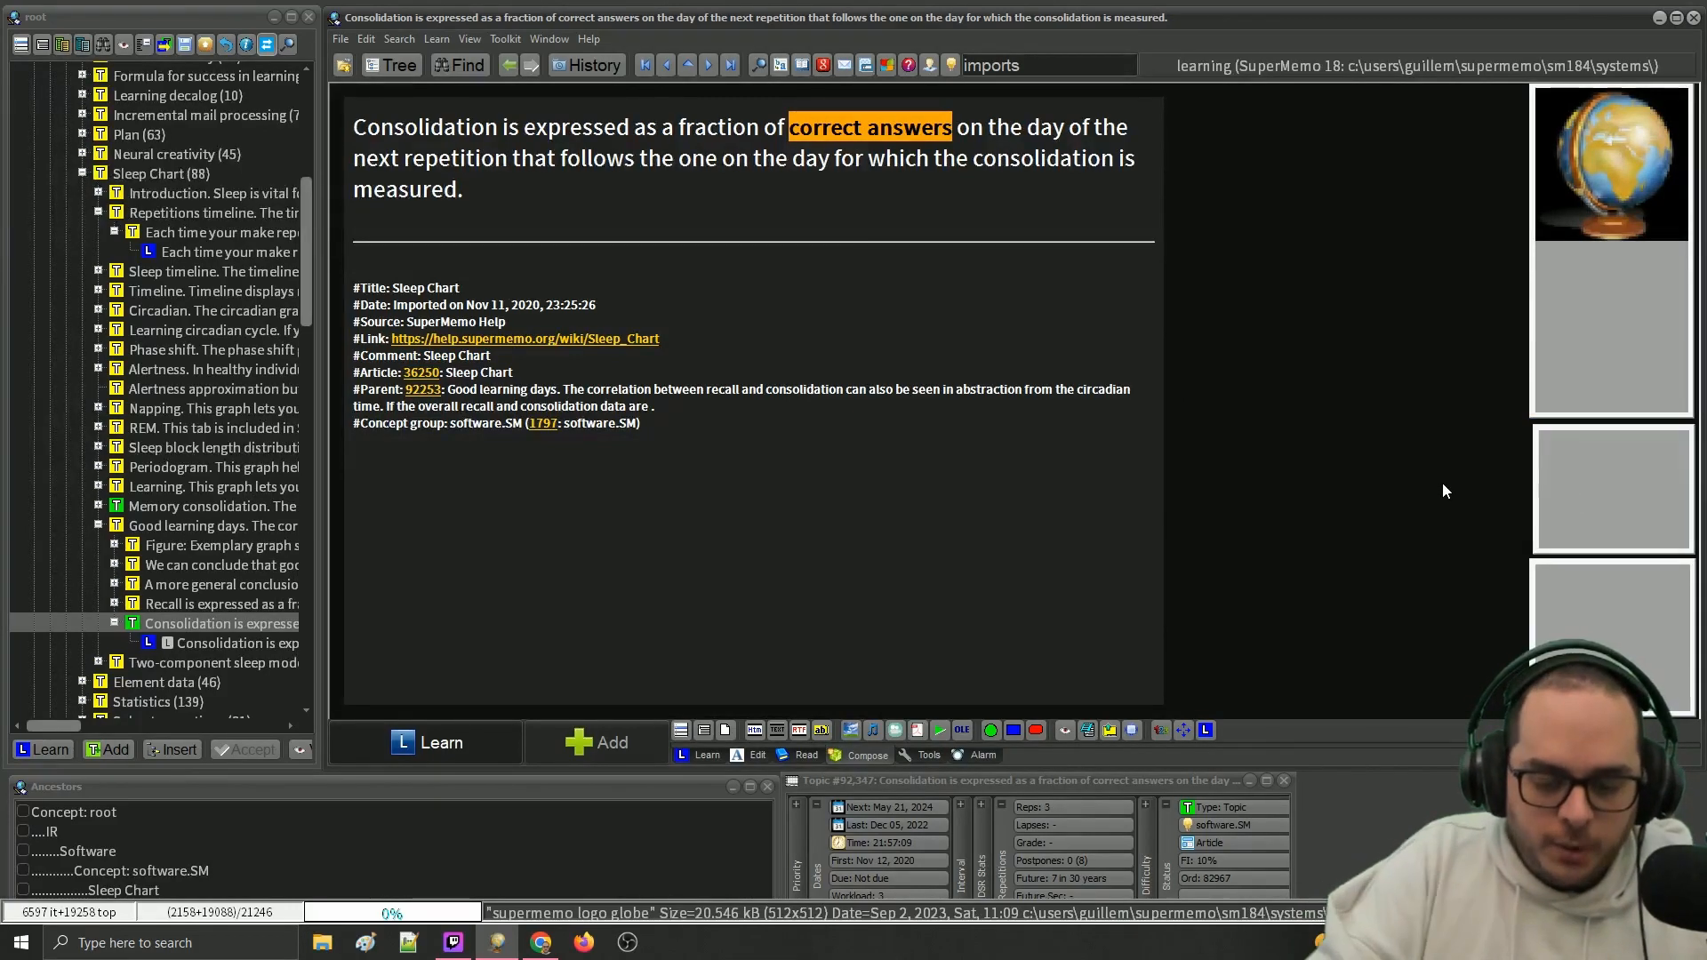
- Examine the topic's component order and the frames of its image components
key(ctrl+alt+o)
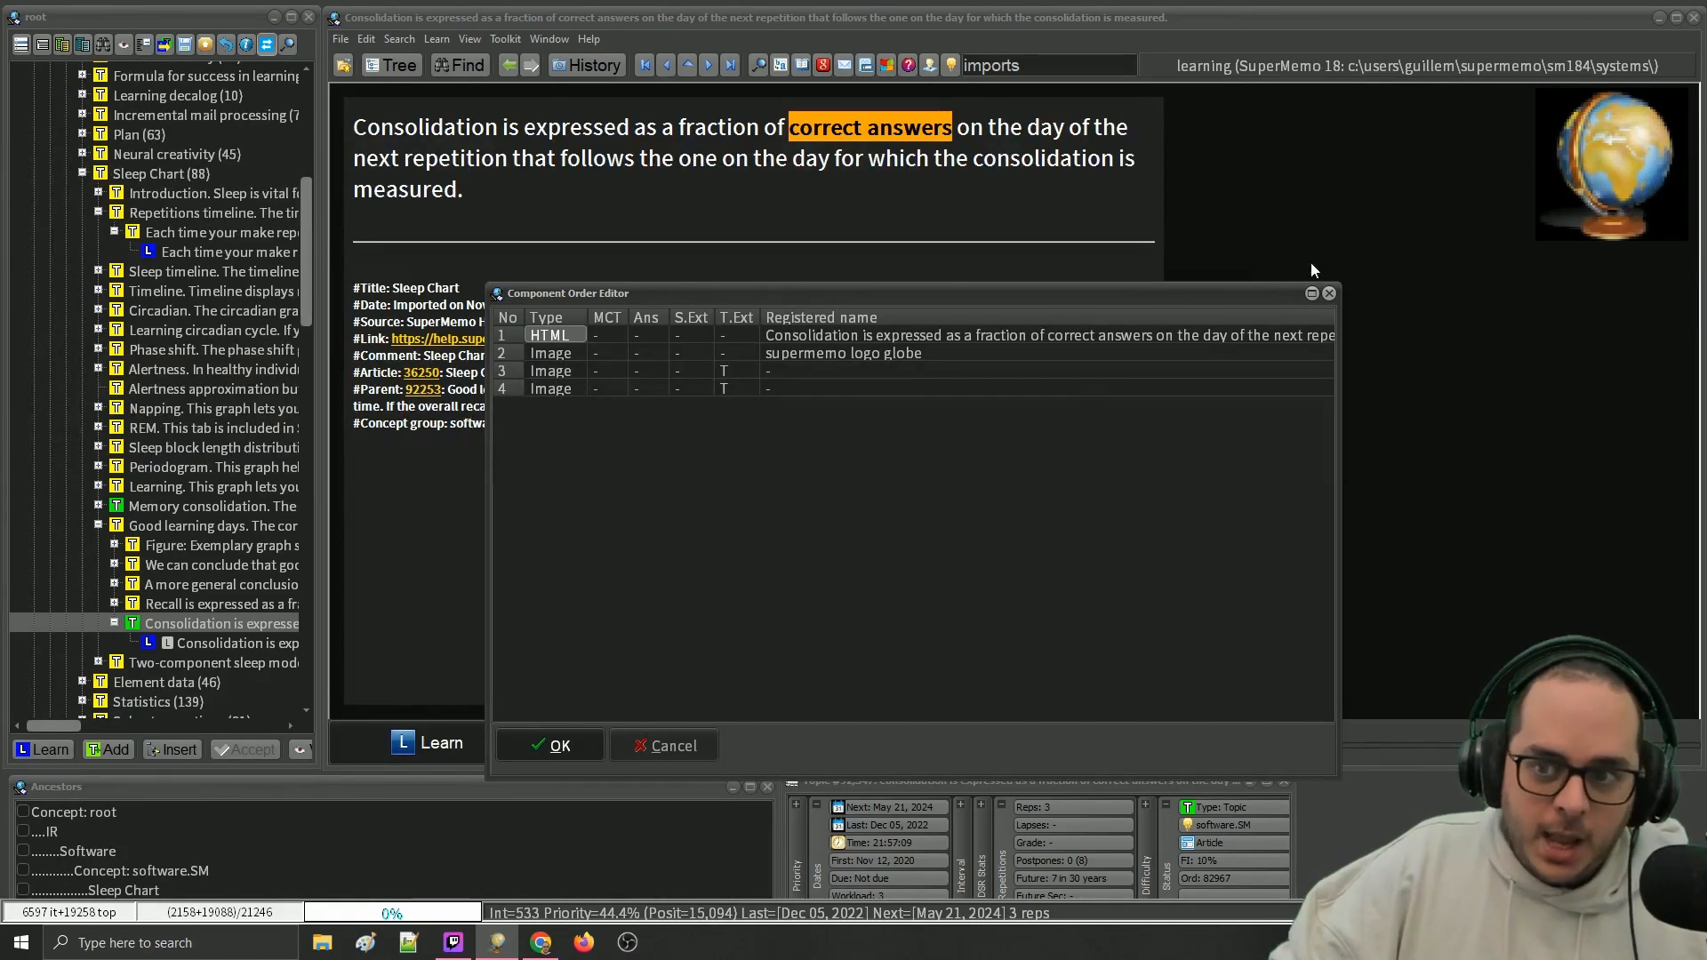
click(1327, 294)
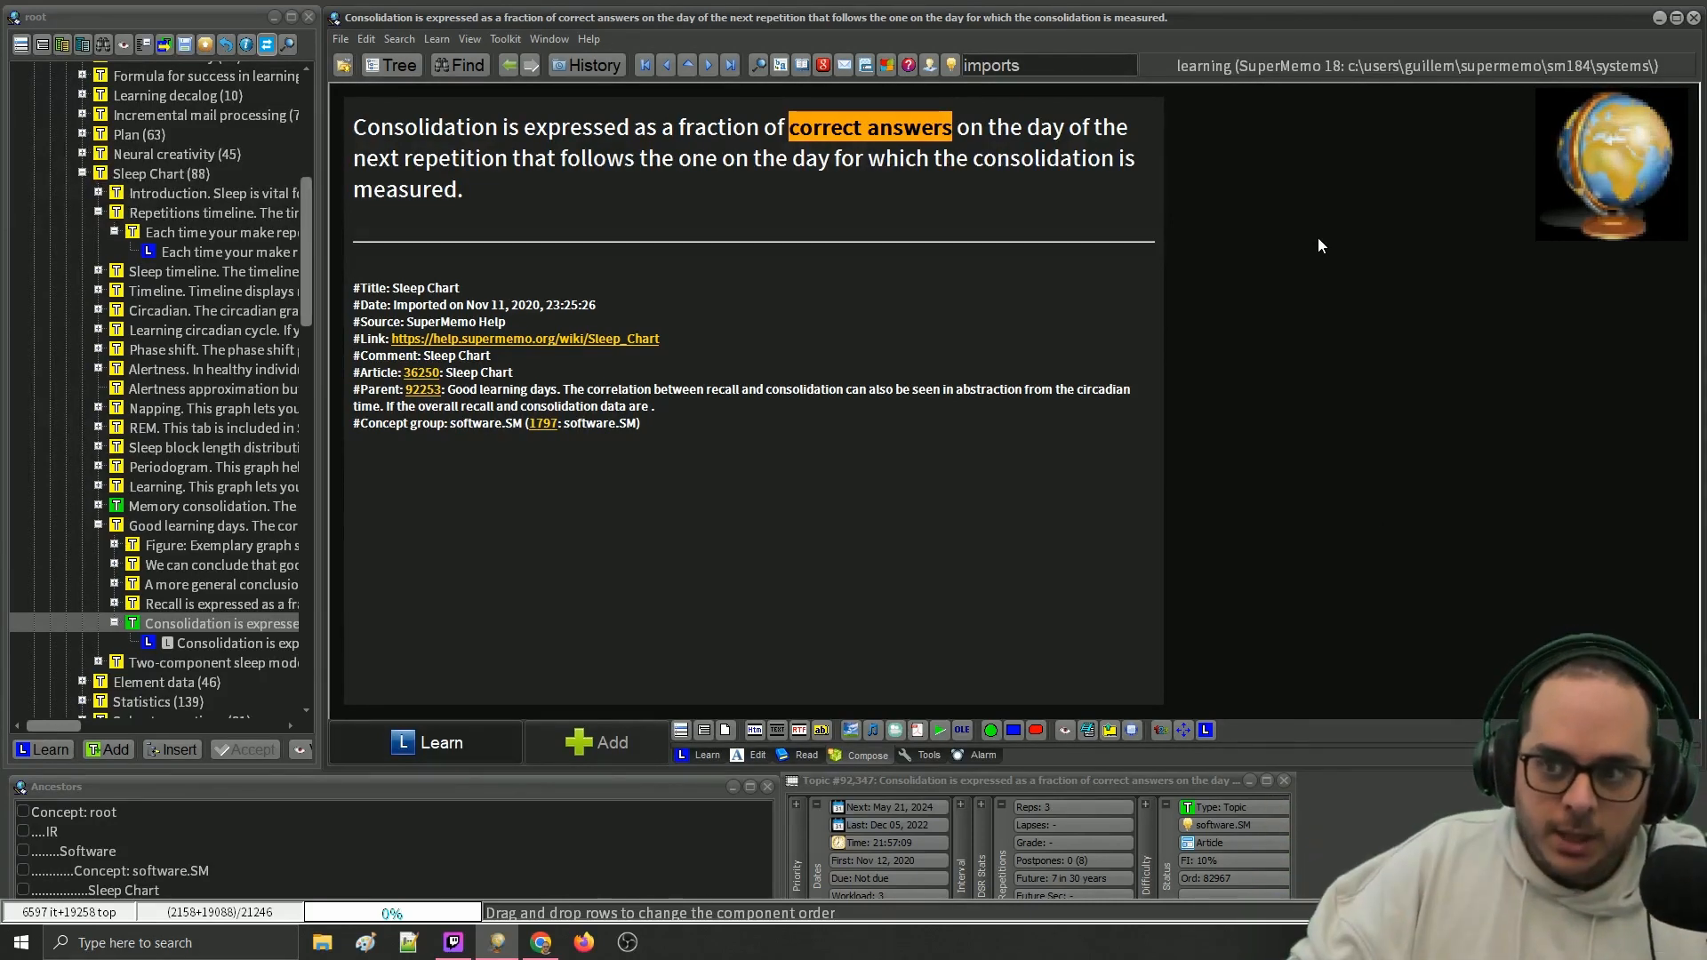
alt+click(1608, 373)
alt+click(1601, 527)
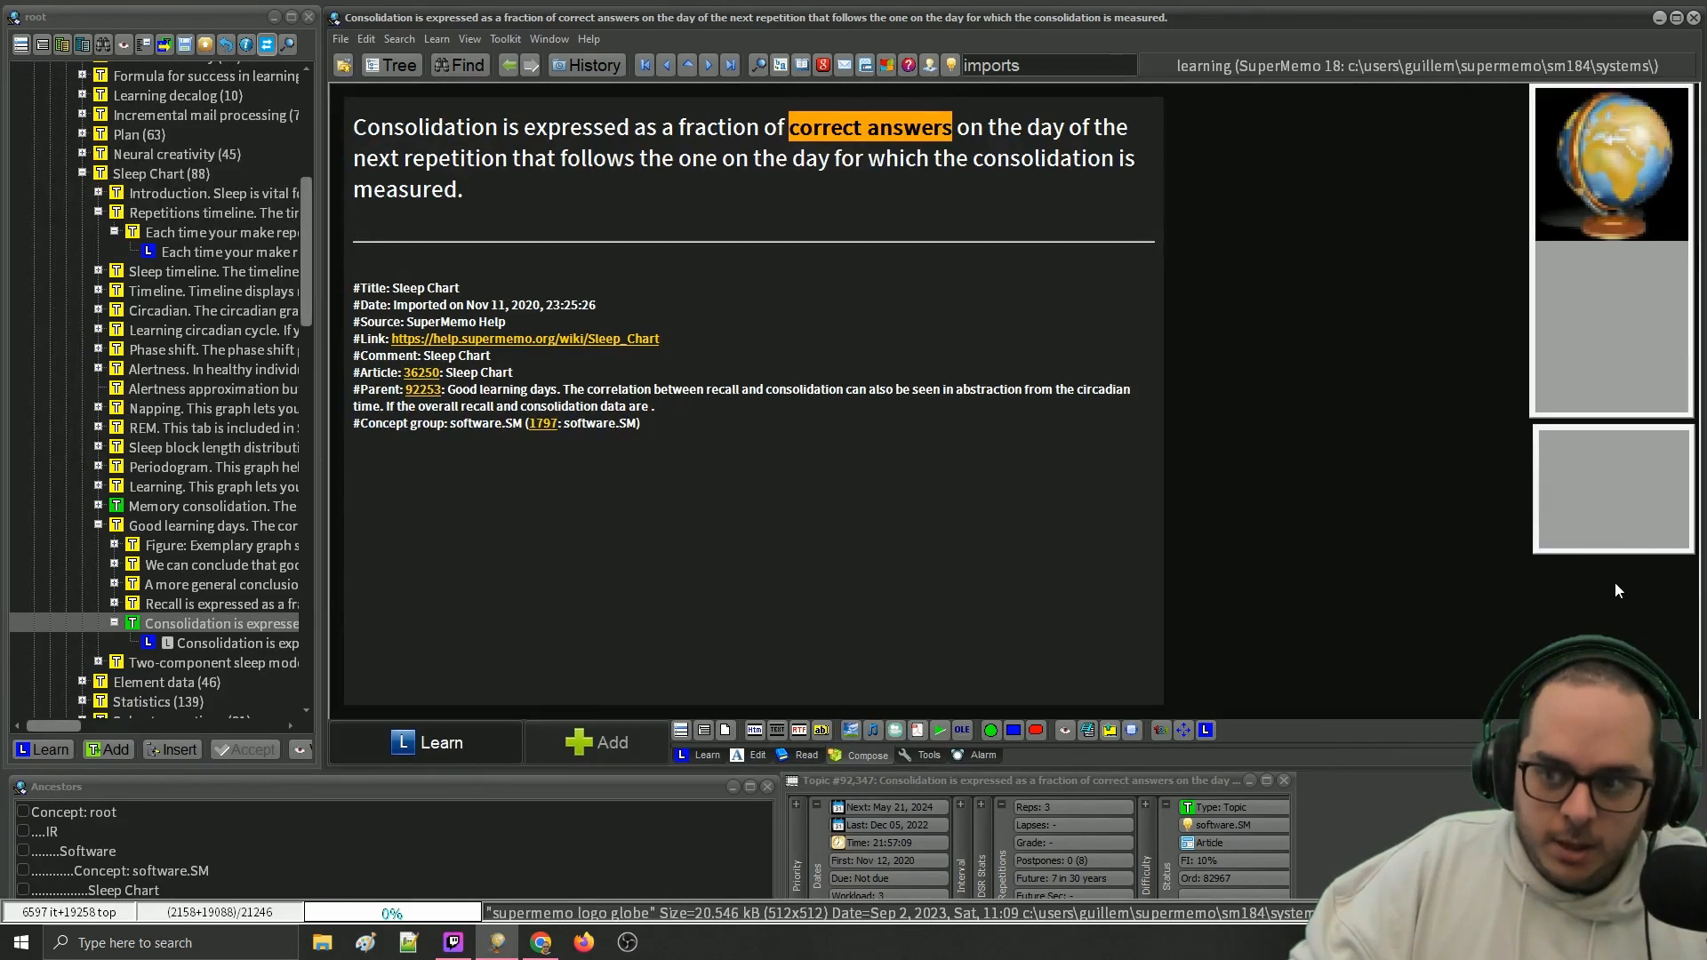
alt+click(1589, 570)
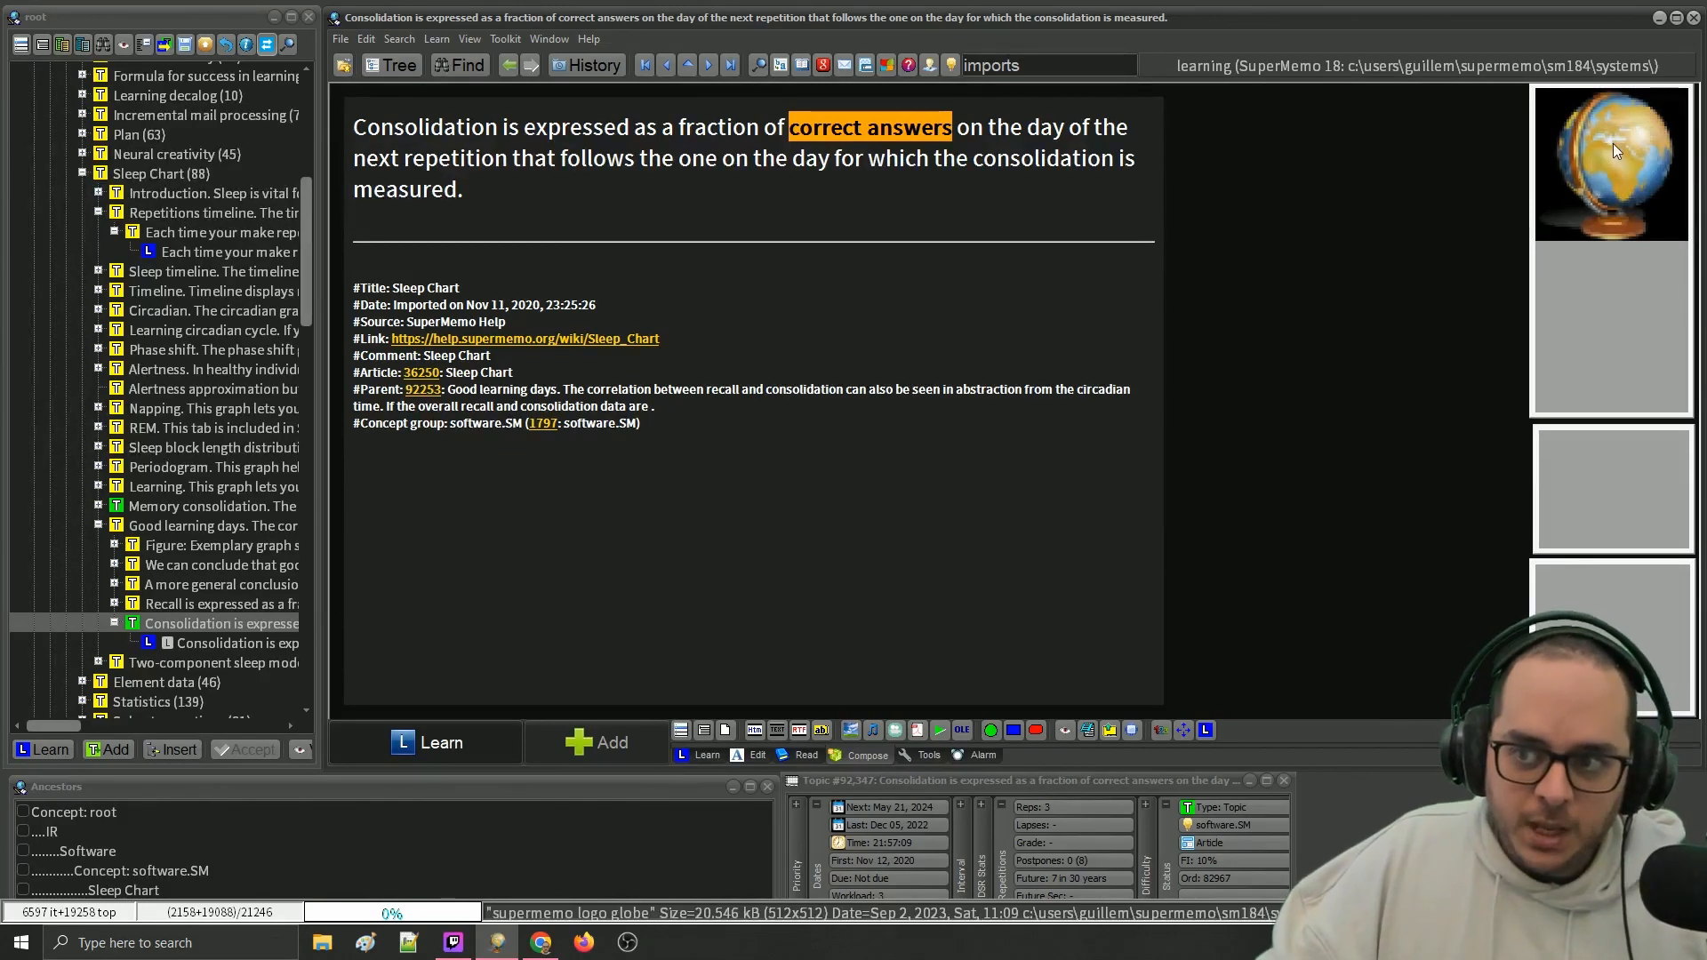
- Review the template flags of the "Consolidation is expressed" topic in its template view
right_click(1142, 90)
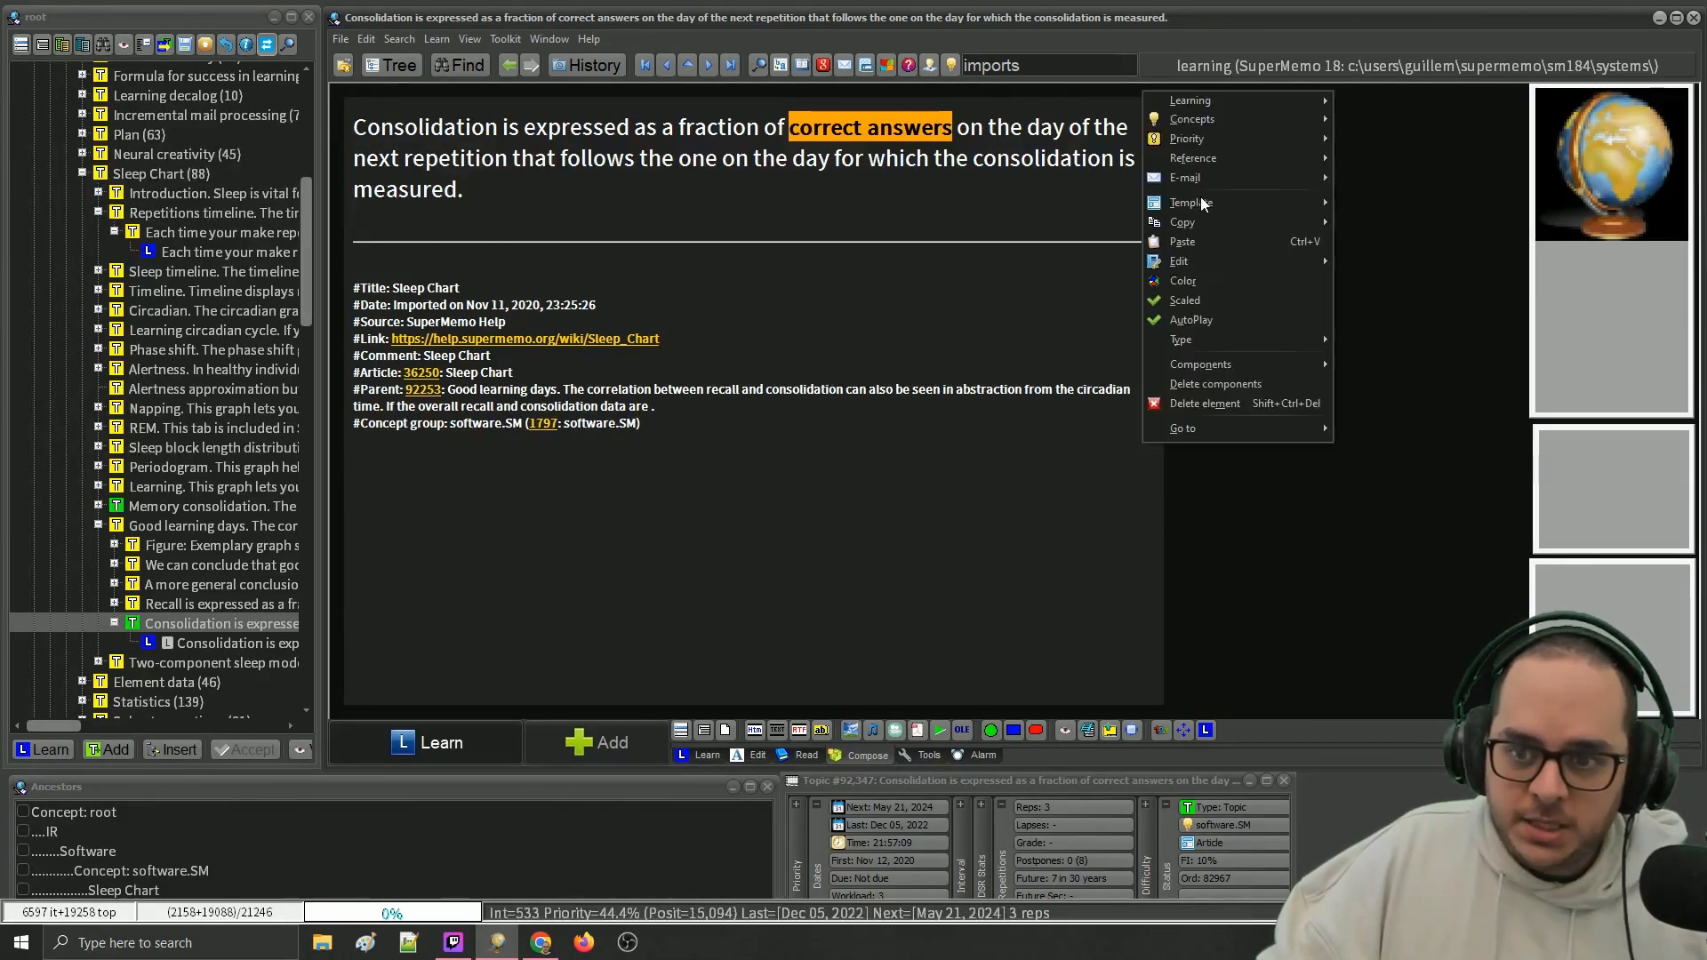
mouse_move(1296, 199)
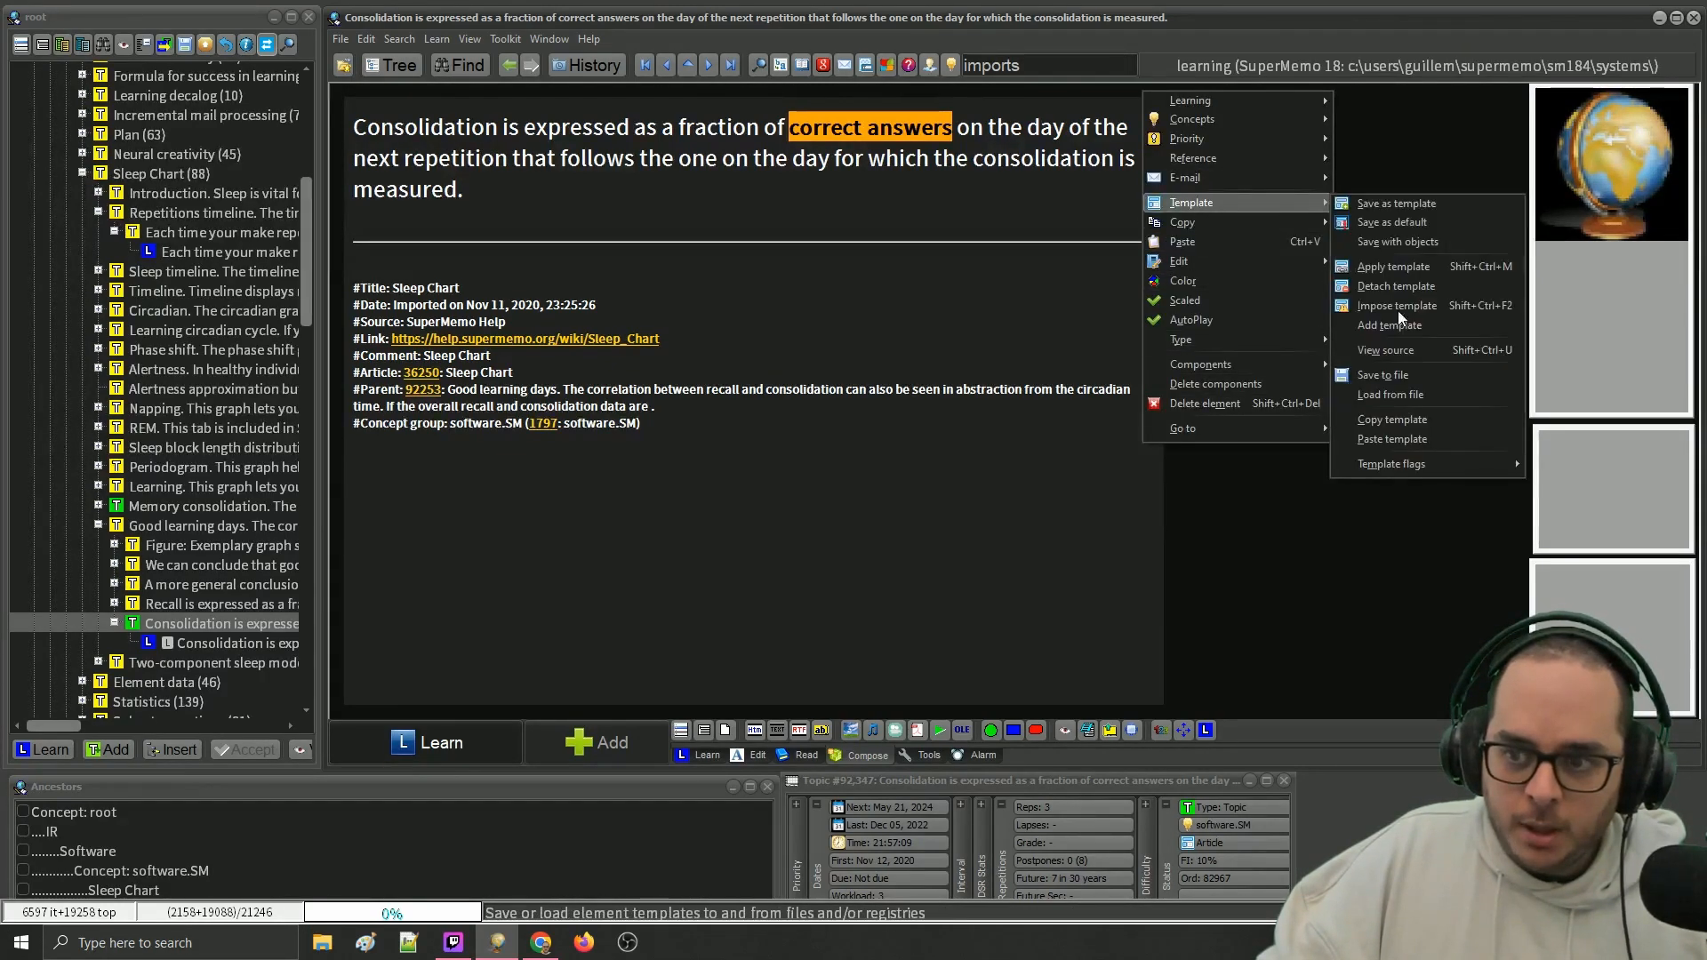
mouse_move(1444, 461)
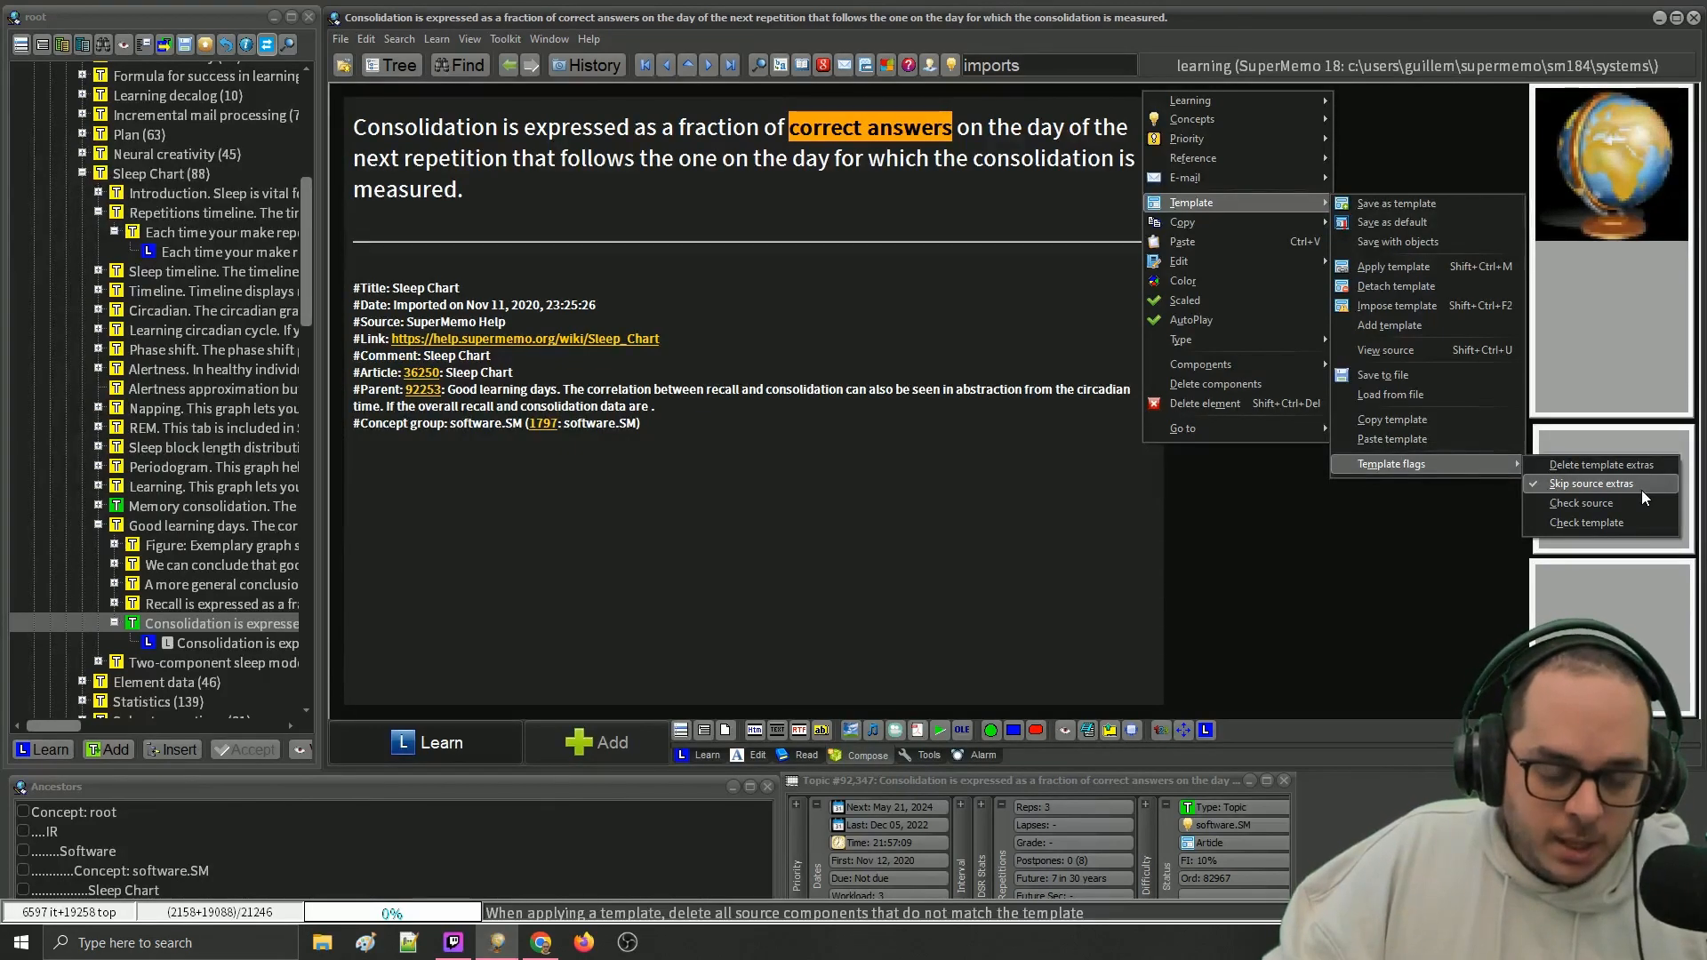
click(1211, 87)
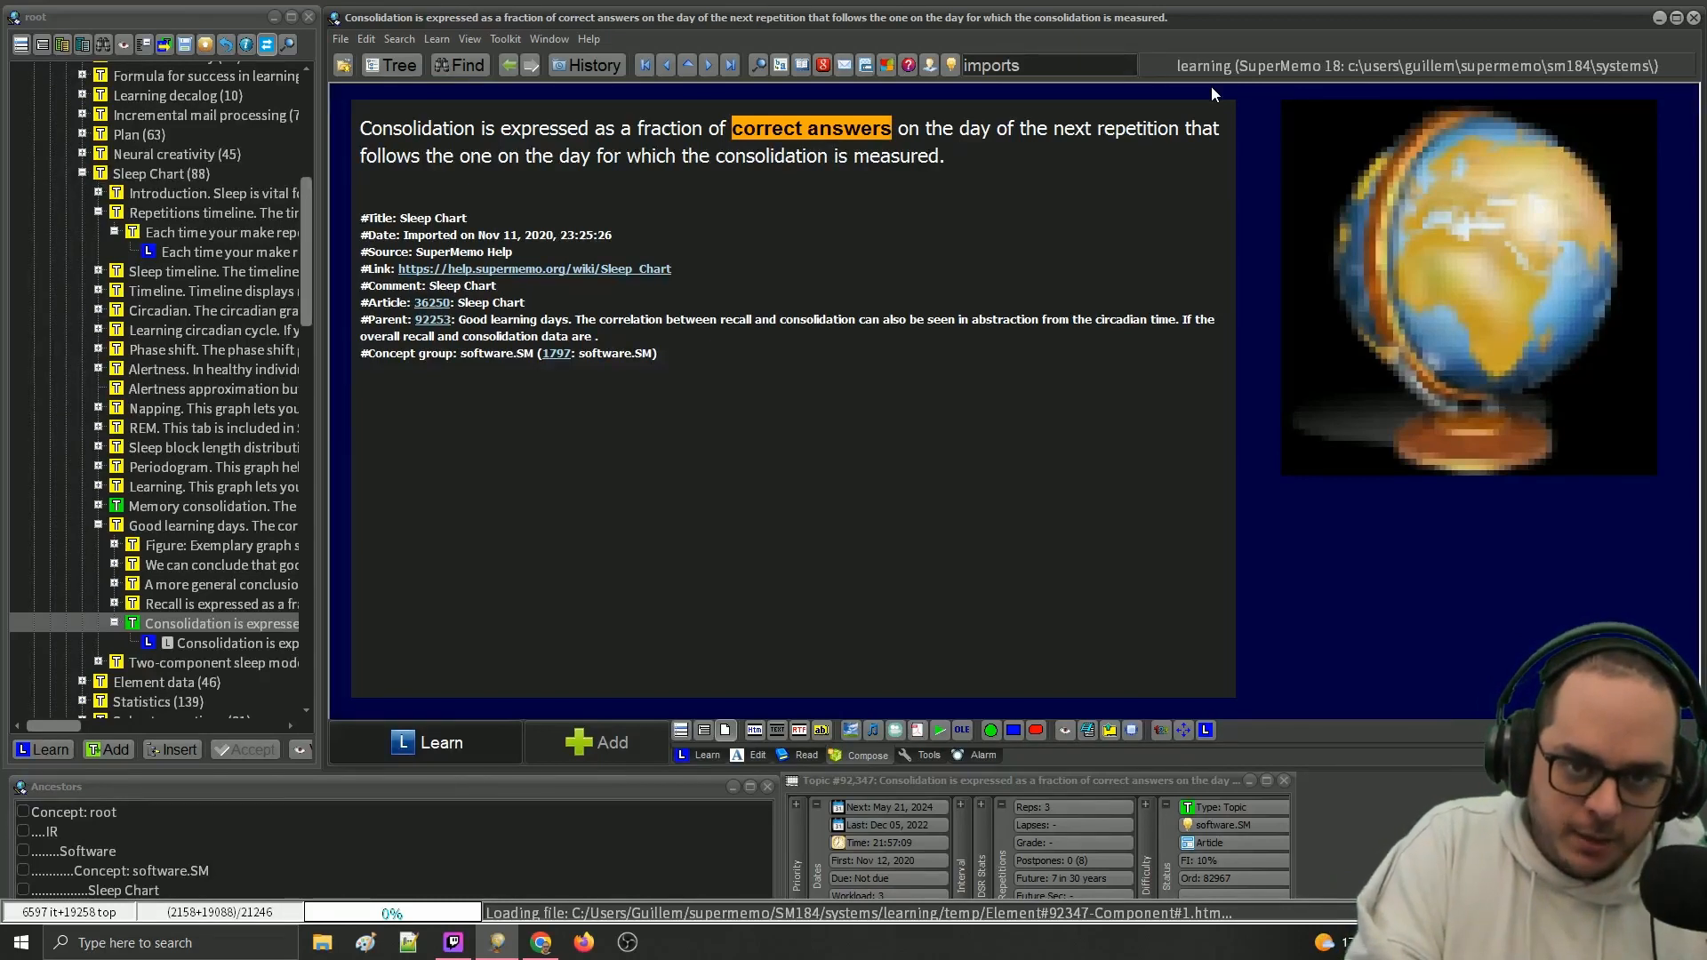
- Examine the component order and the template flags of the topic in source view
key(alt+o)
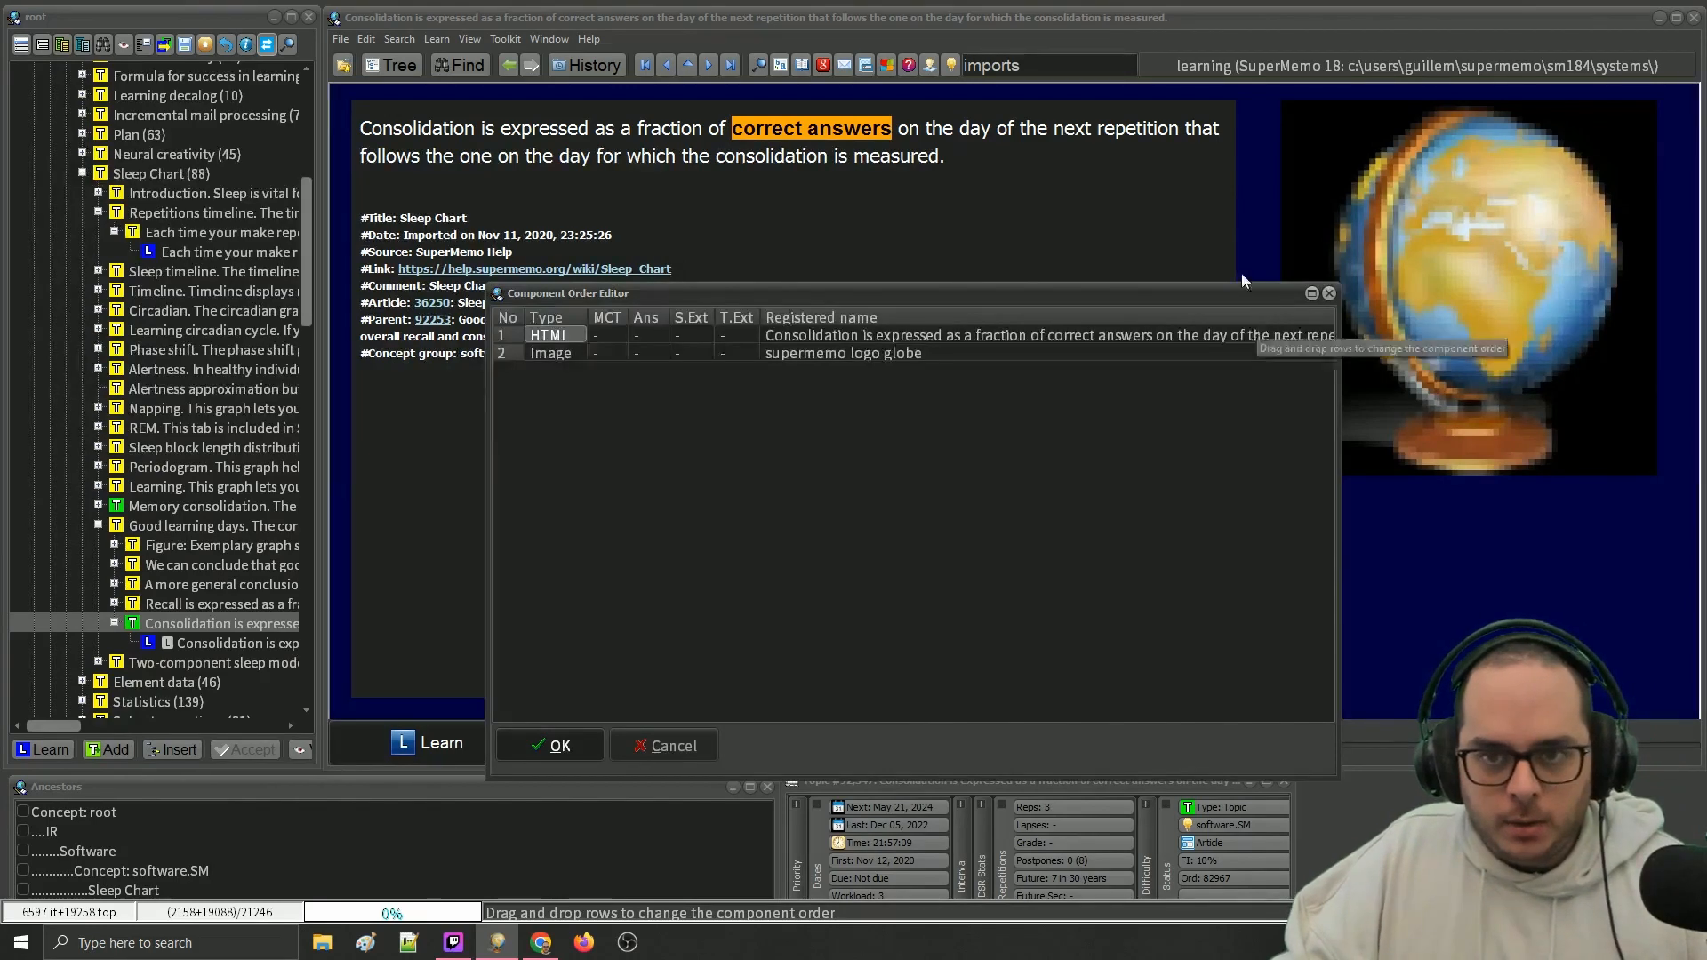
key(Escape)
right_click(1013, 92)
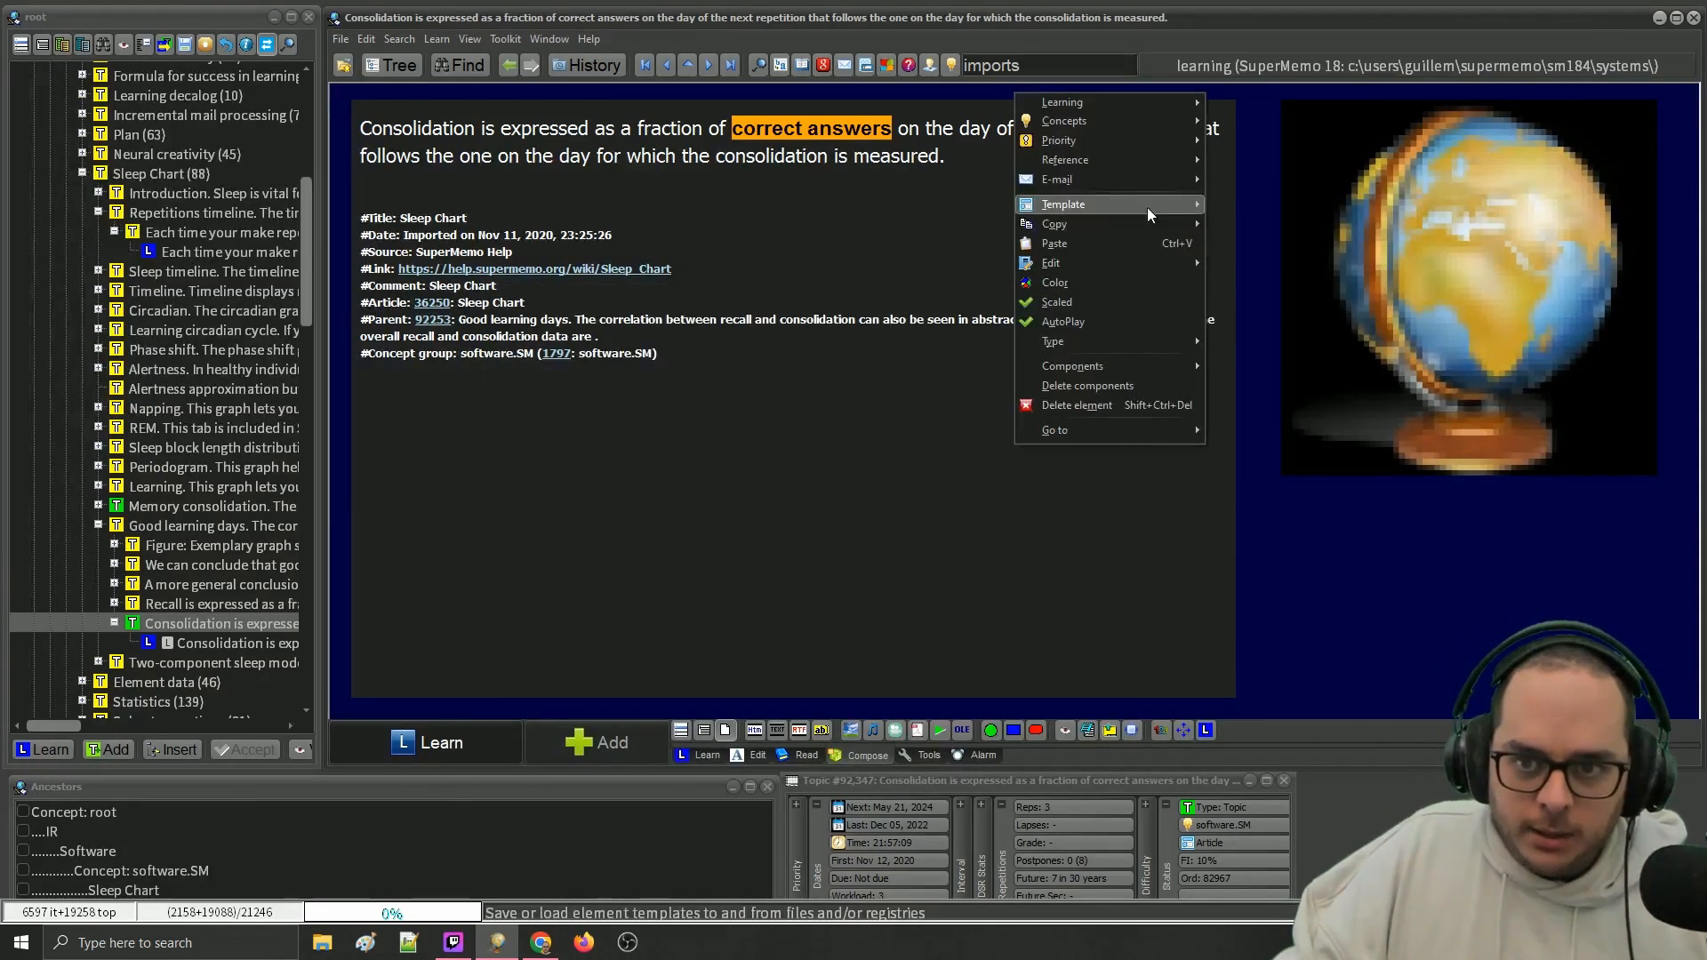
mouse_move(1146, 207)
mouse_move(1322, 471)
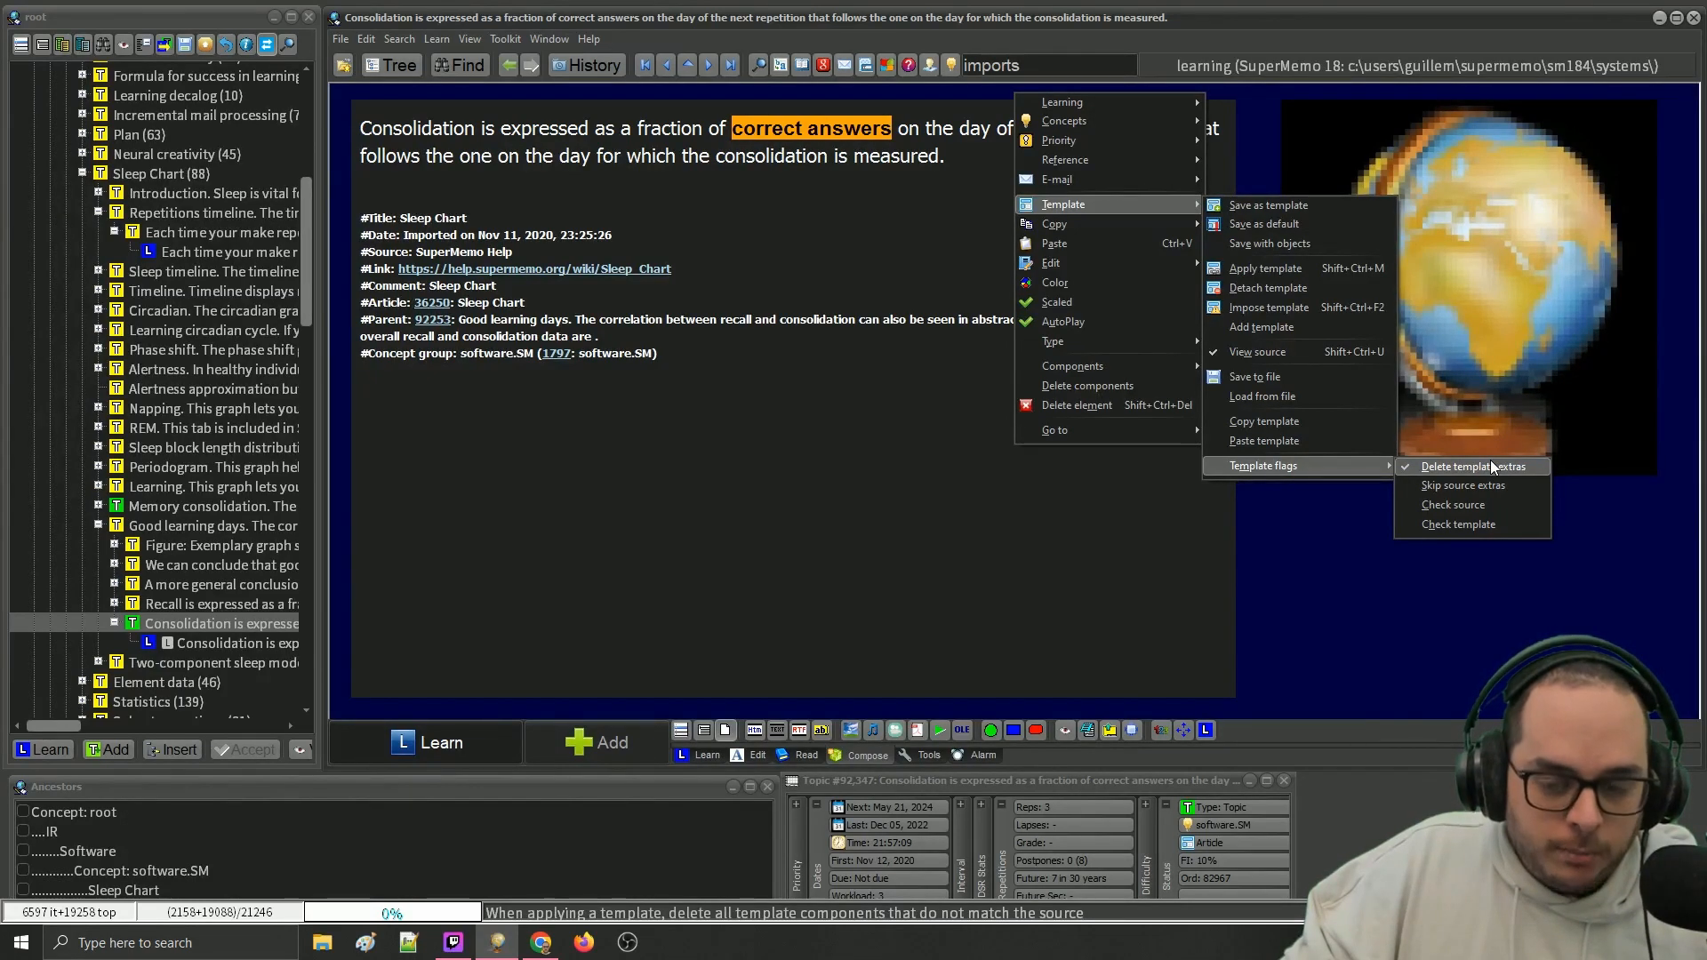
click(1263, 113)
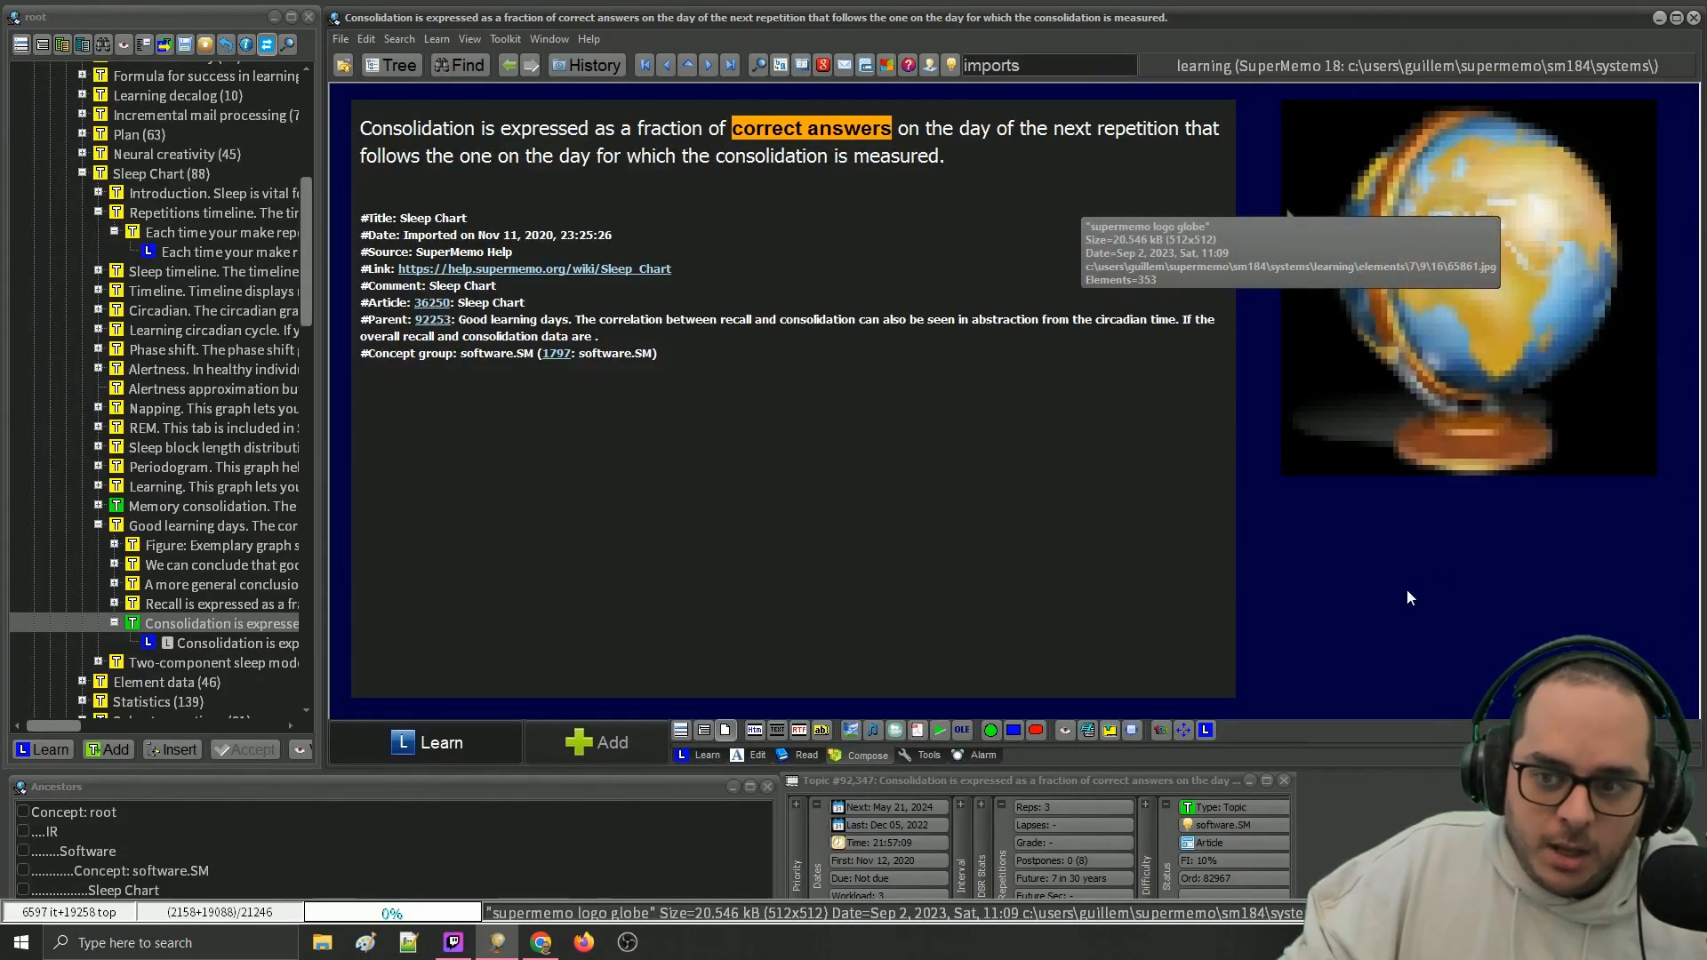
- Add a sound component to the topic's source and place it below the globe image
click(1360, 578)
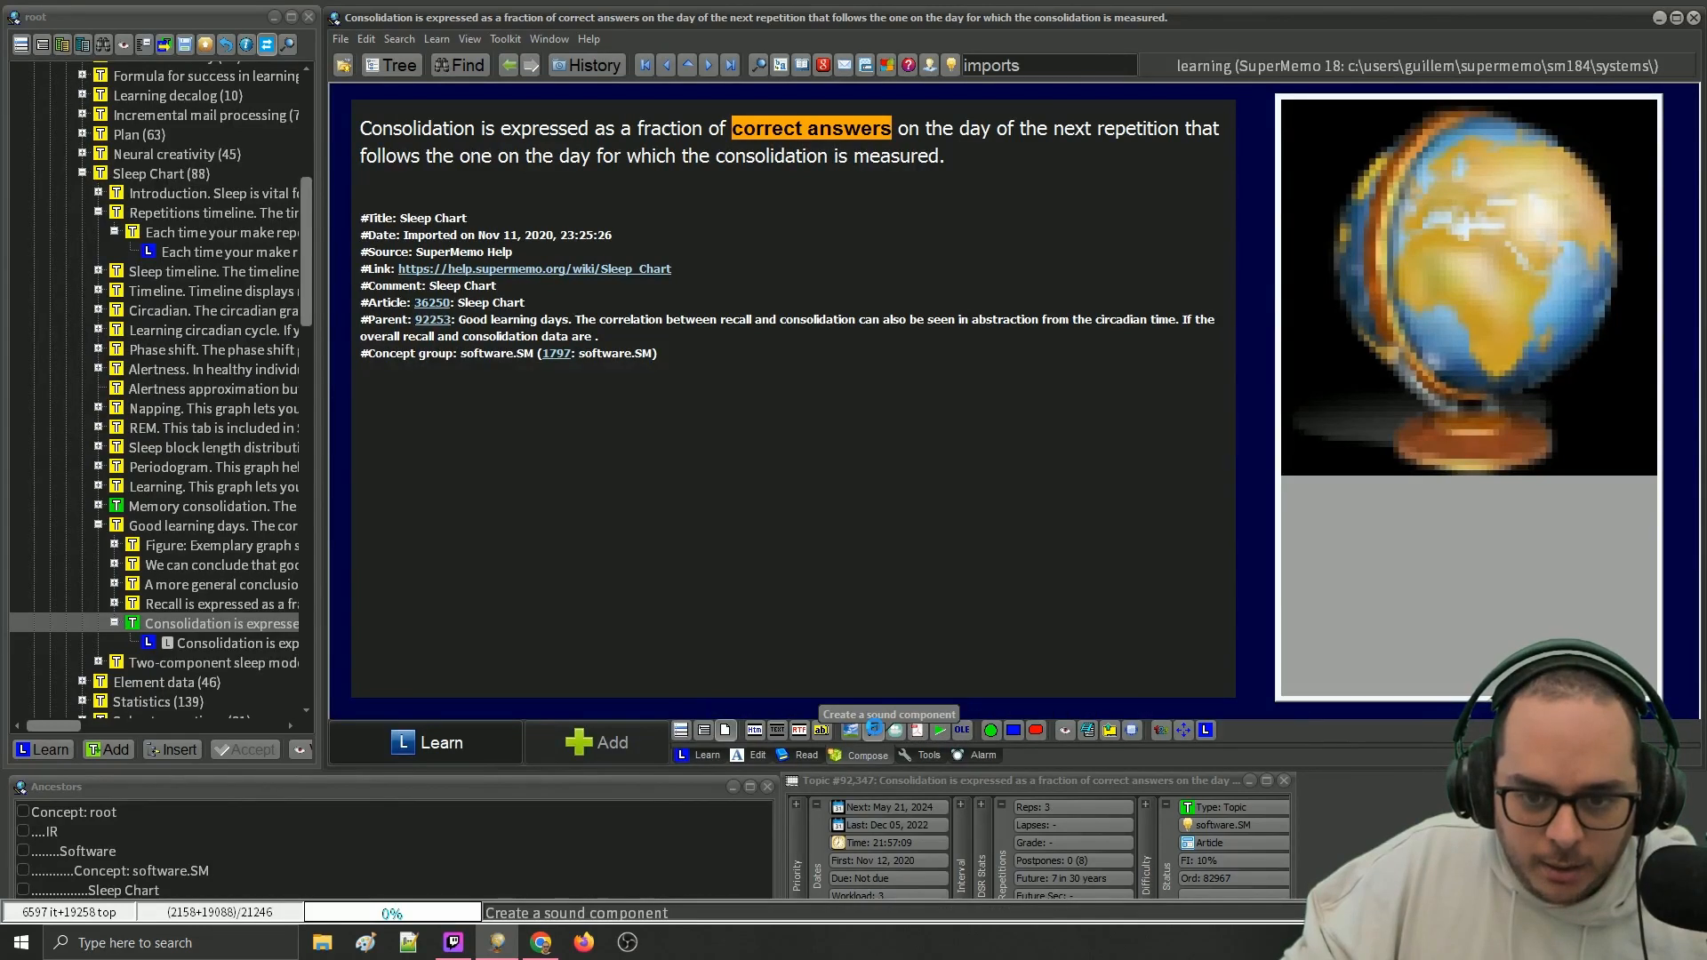
click(875, 736)
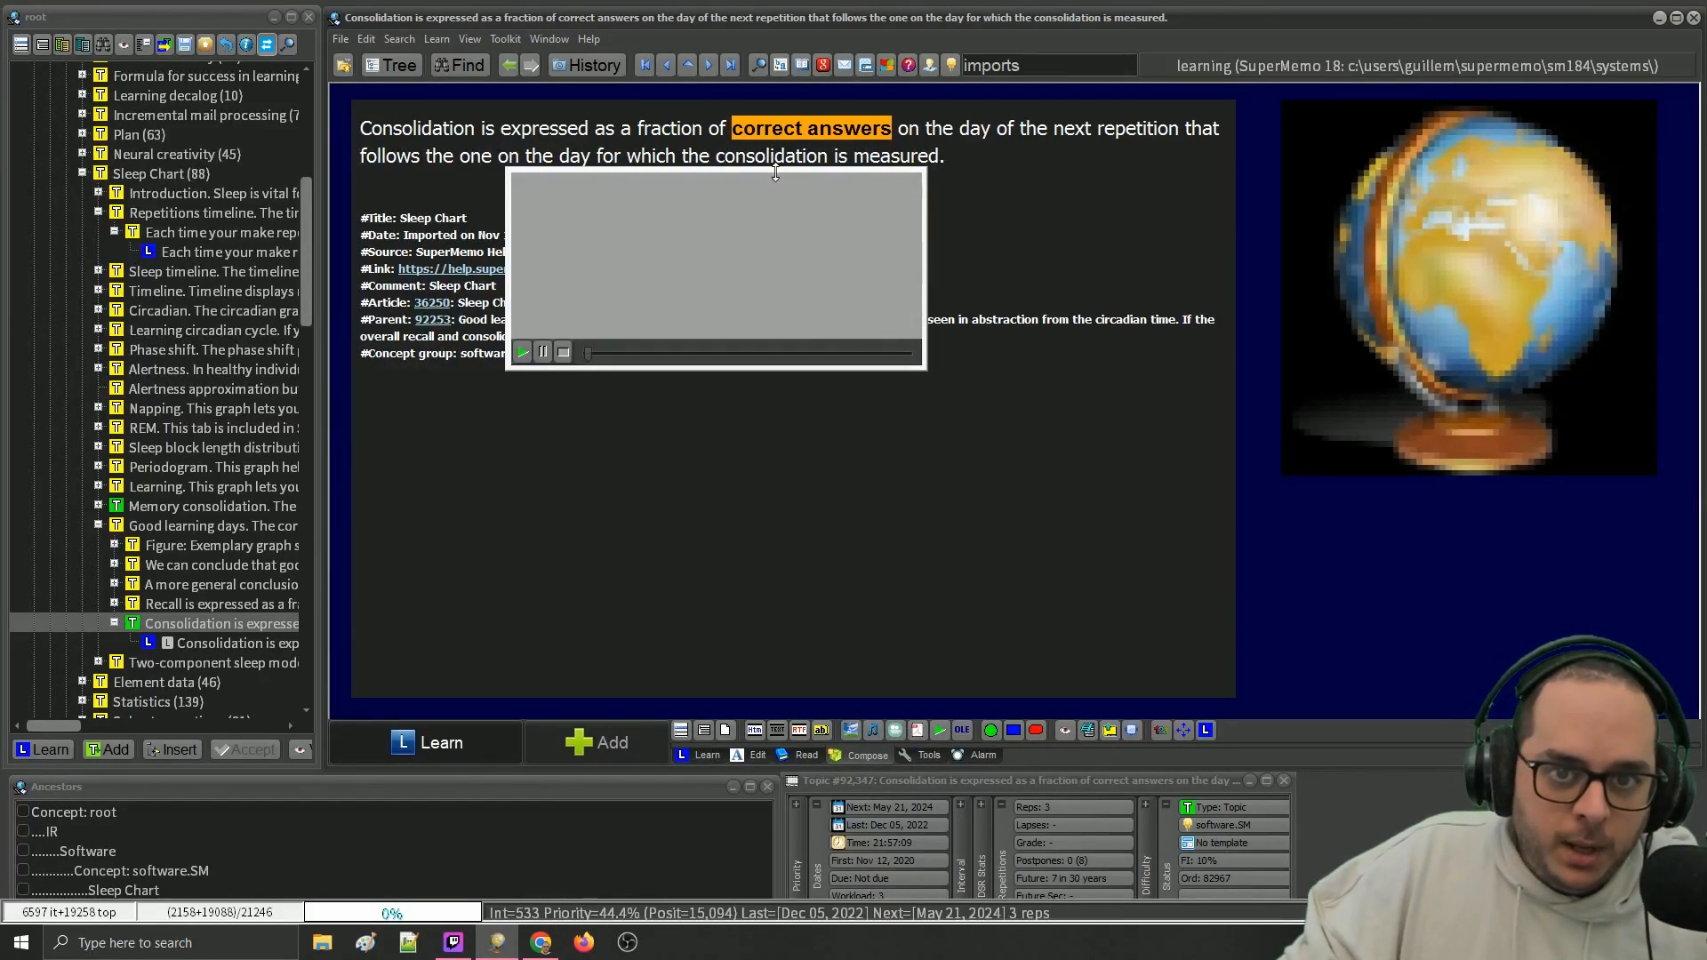
drag(777, 169, 1490, 583)
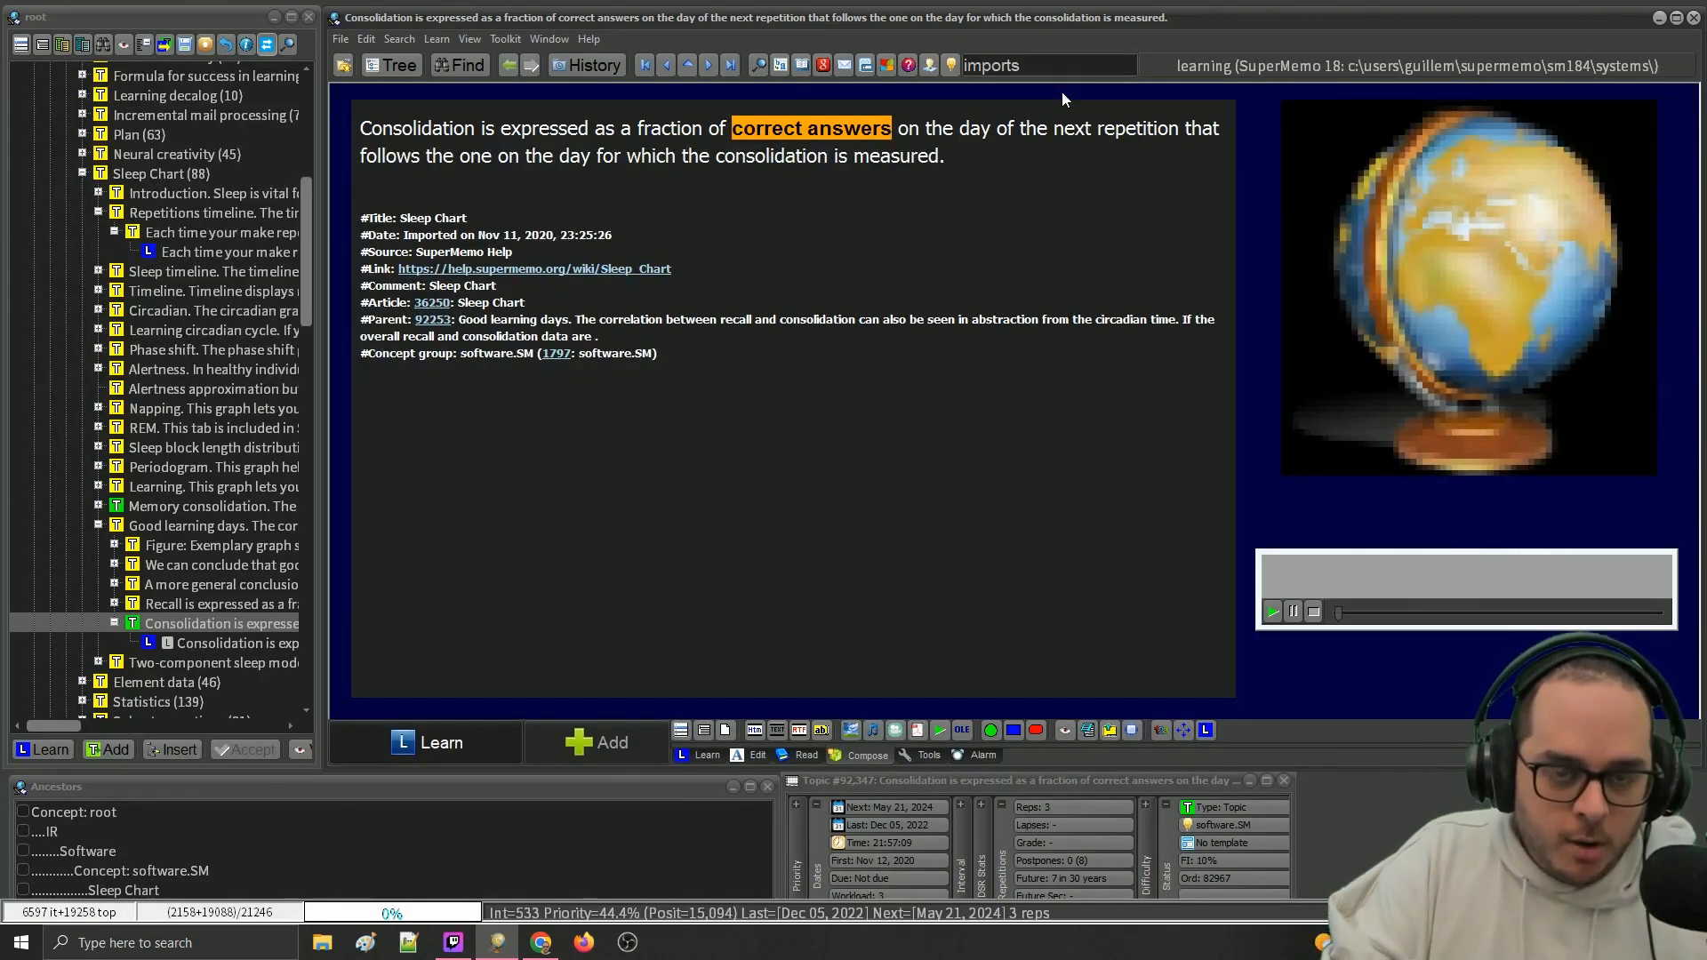
- Apply the "Article" template to the topic with the sound component and examine its component order in both template and source views
key(ctrl+shift+m)
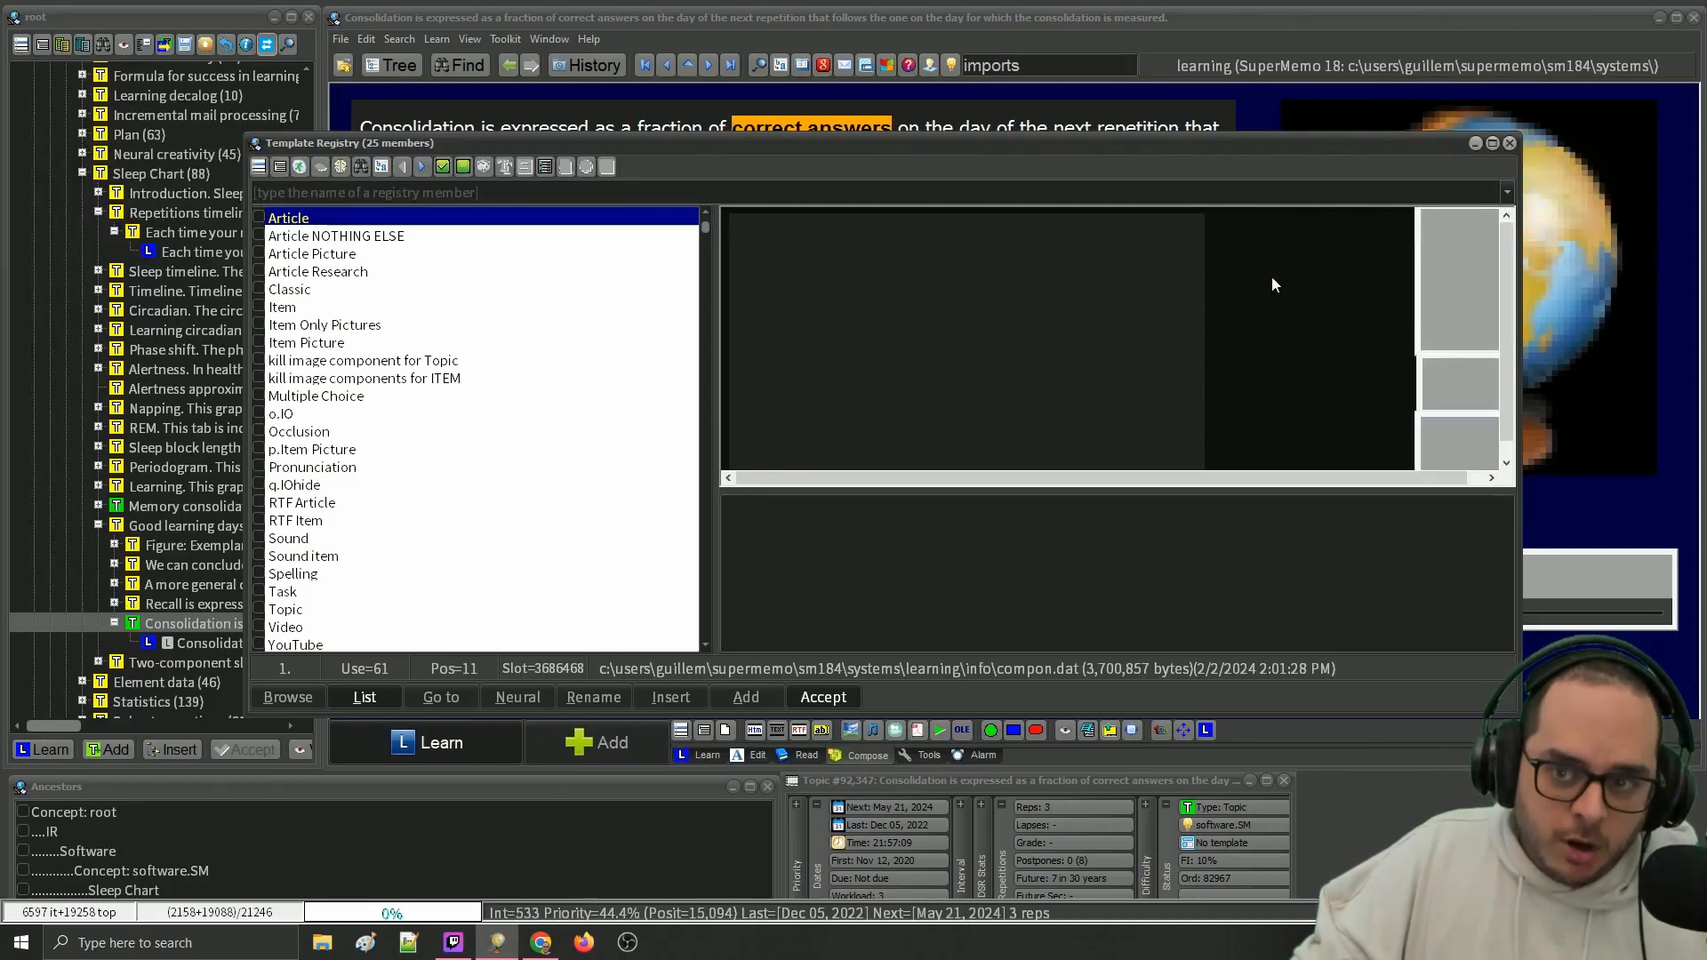
click(819, 698)
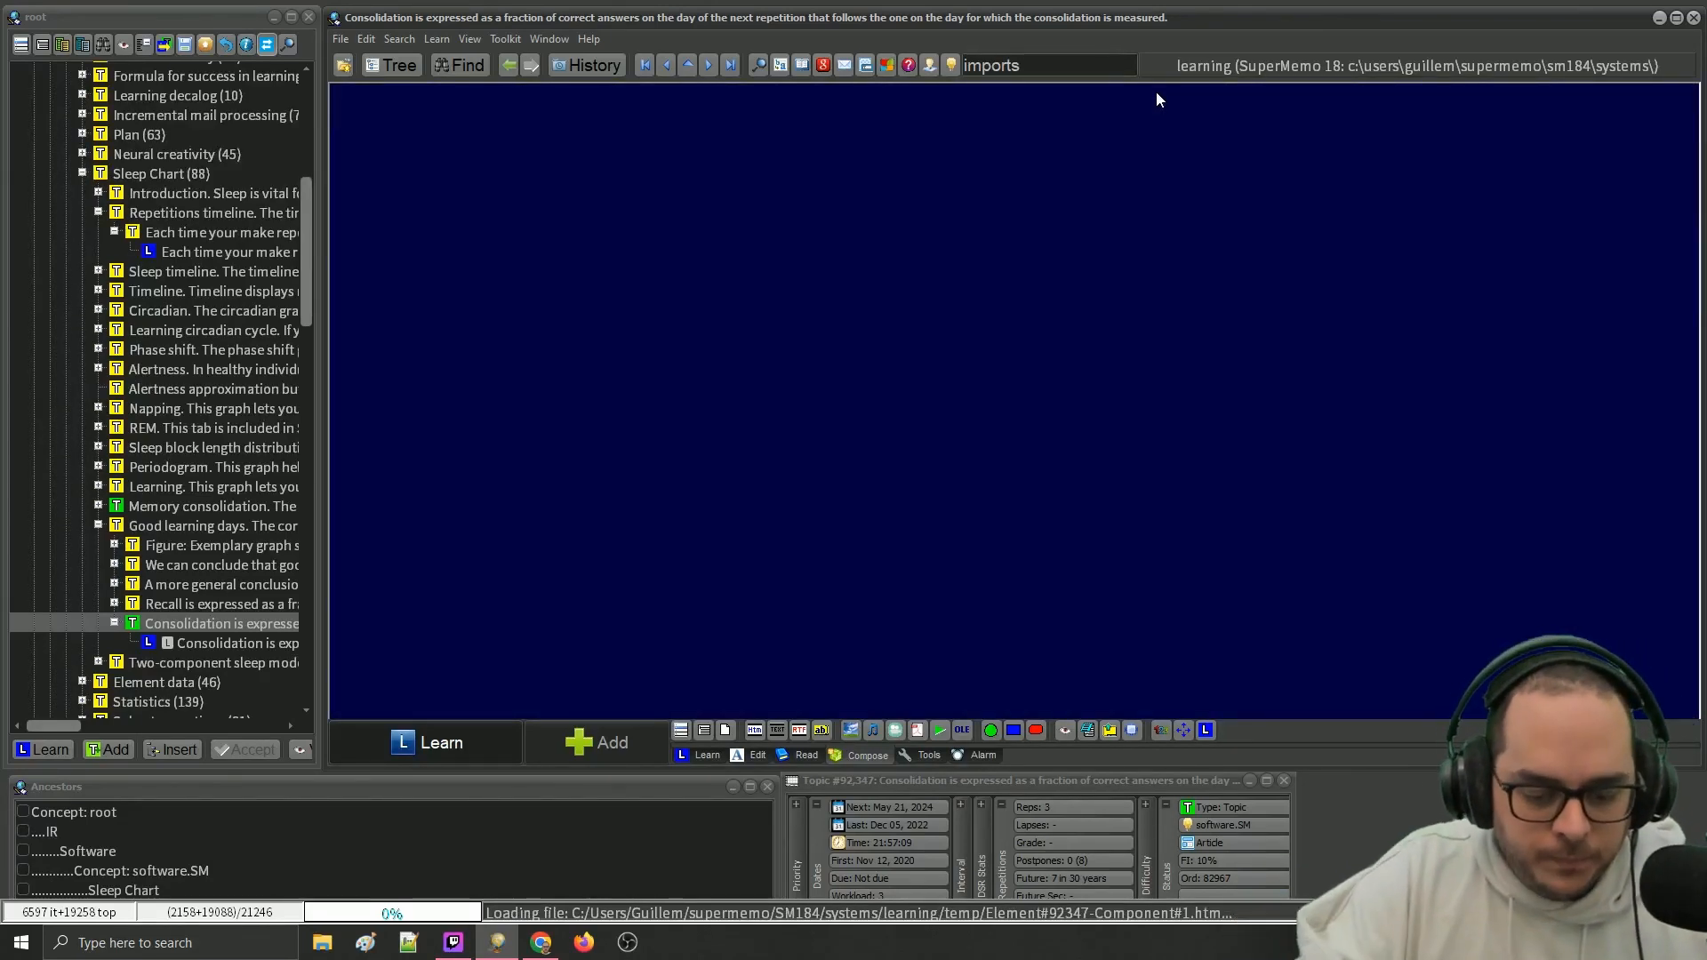
key(ctrl+alt+o)
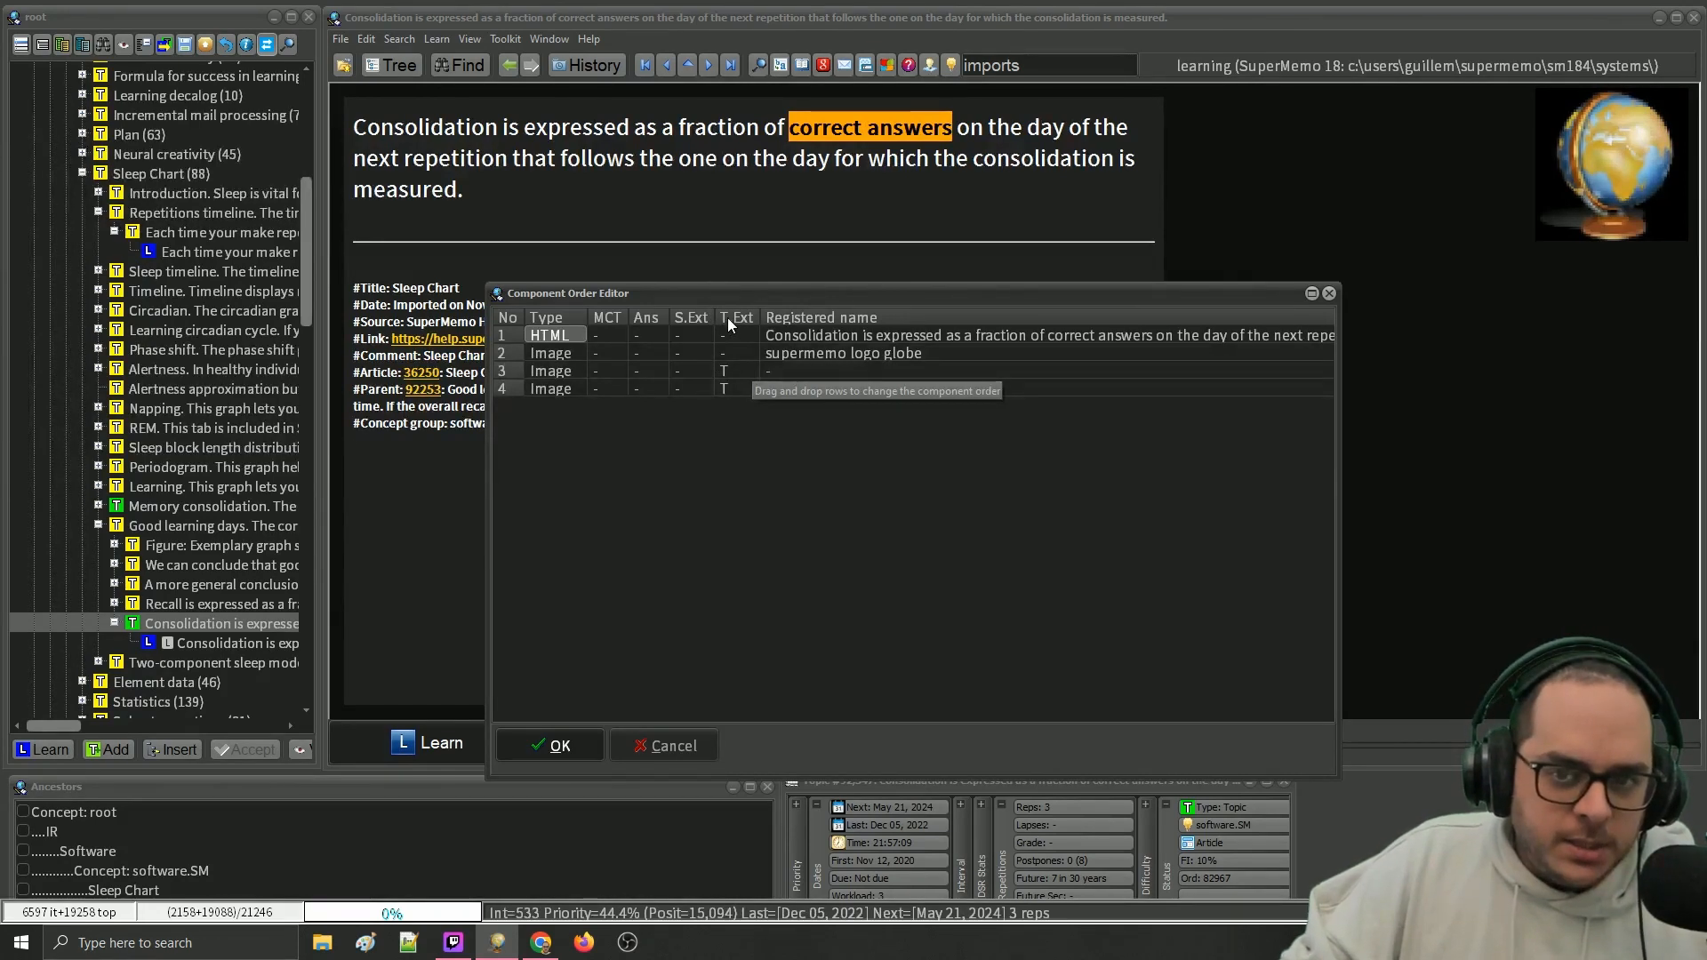
click(1333, 293)
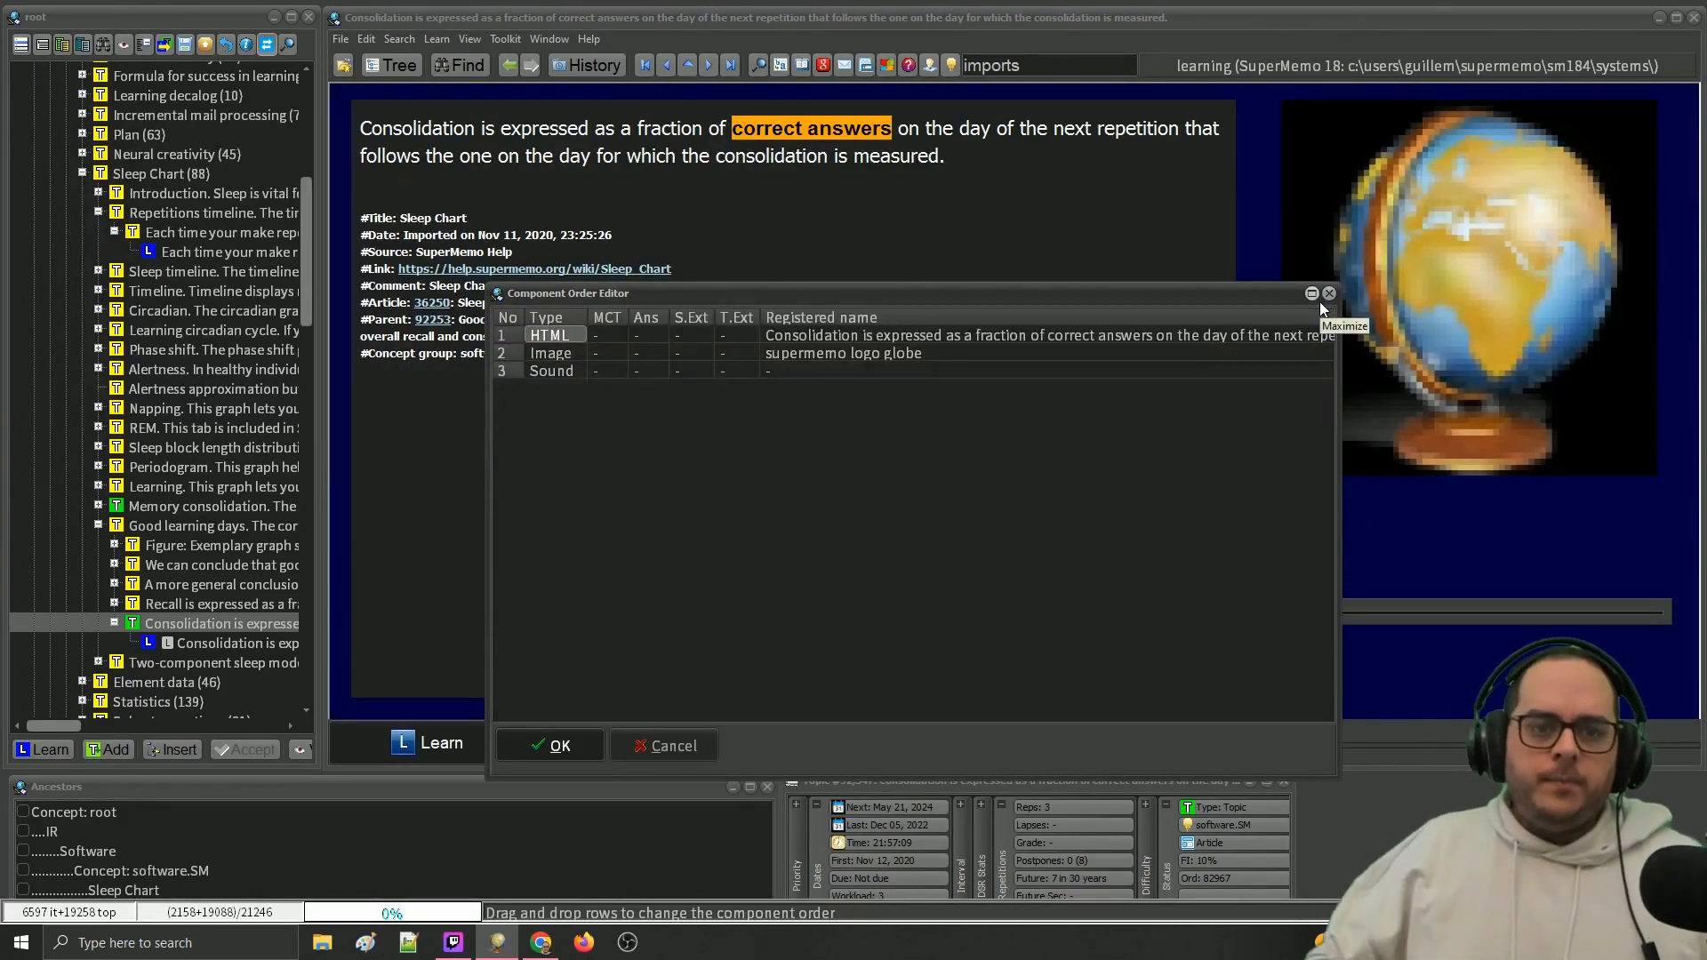
click(1328, 293)
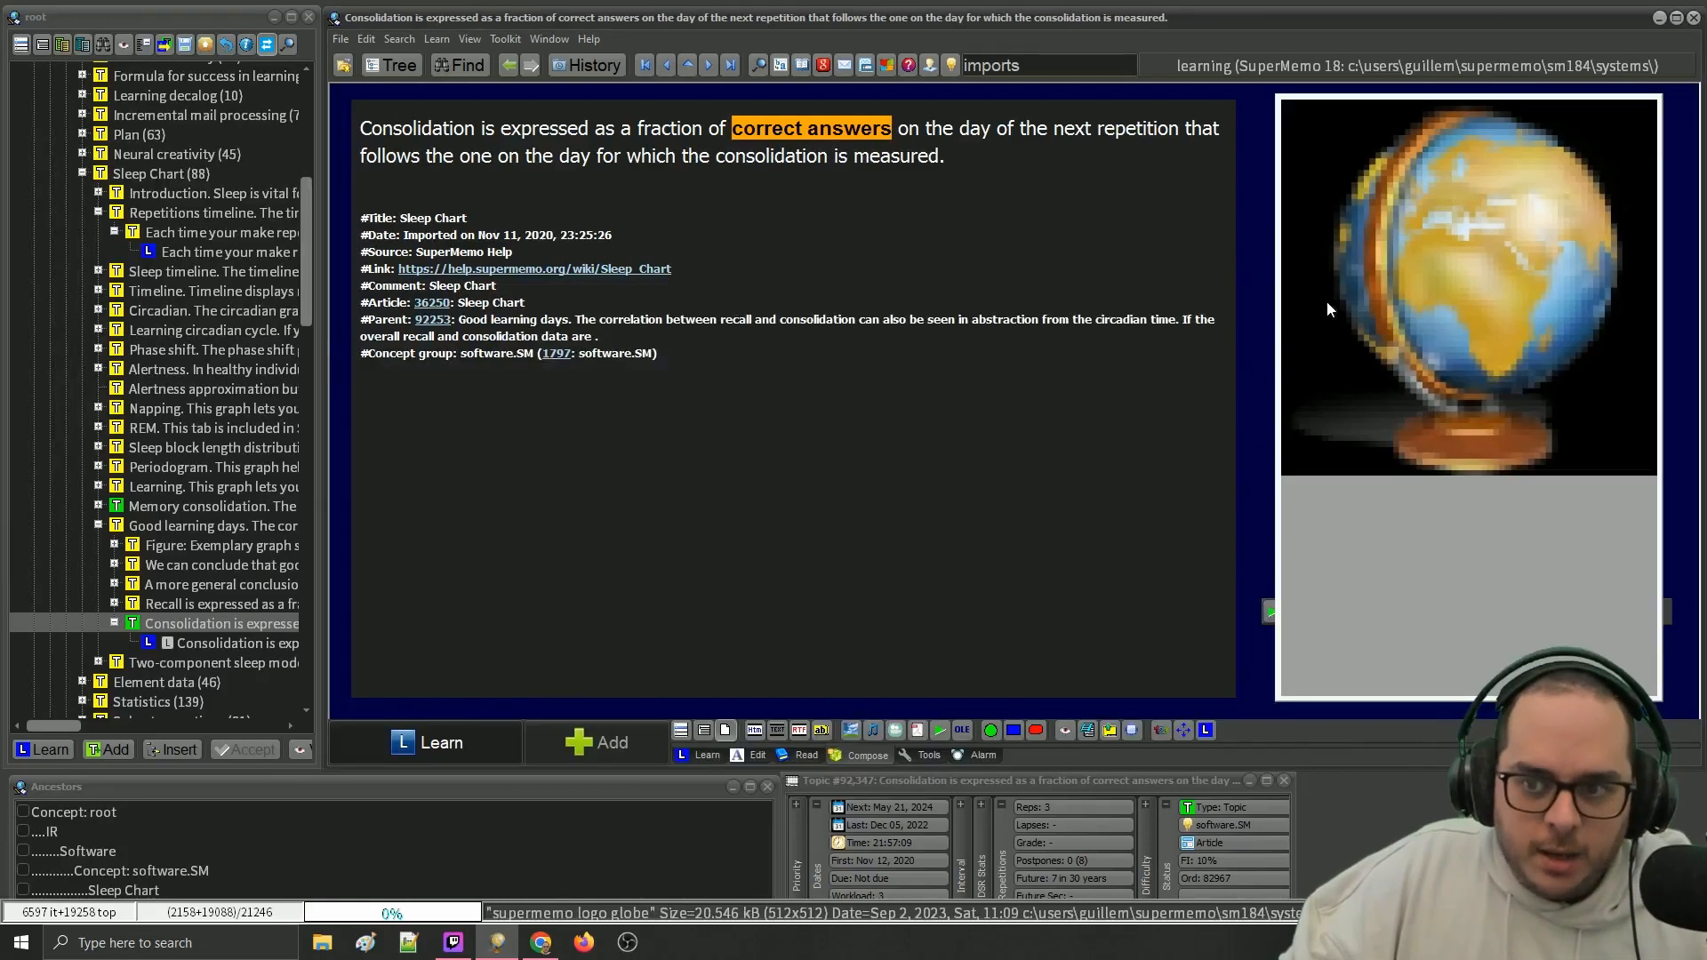
- Shorten the globe image component to uncover the sound component, and examine the topic's template flags in source view
drag(1414, 696, 1413, 530)
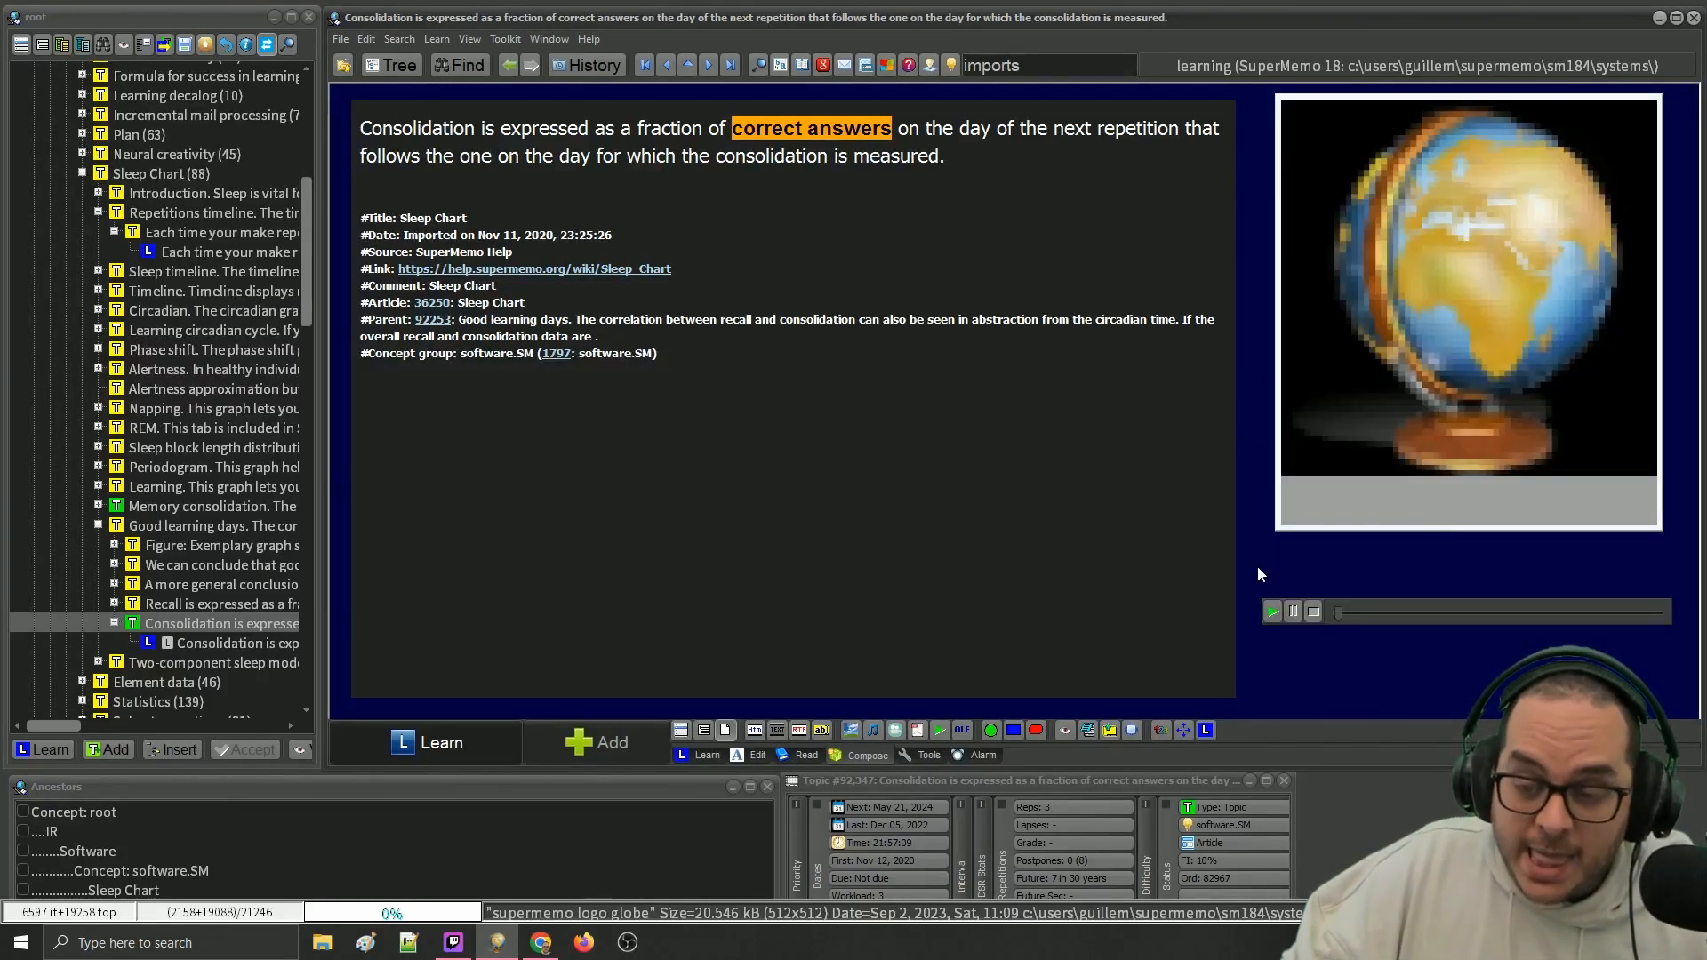
right_click(1261, 560)
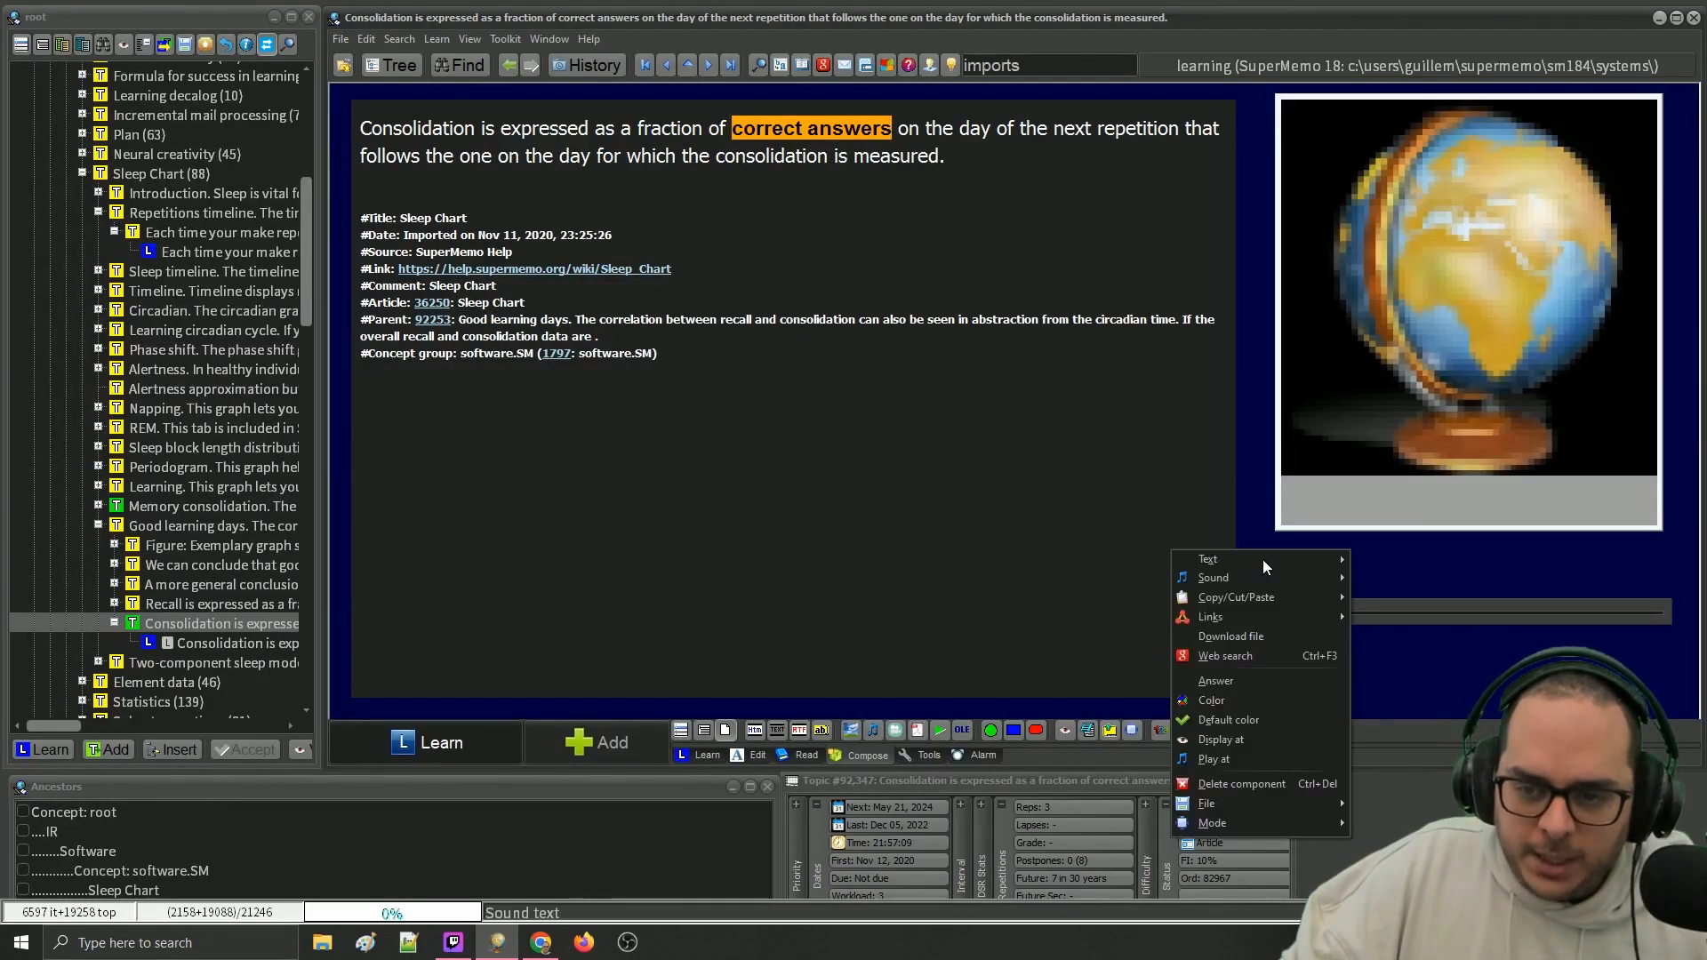
right_click(1180, 85)
mouse_move(1253, 194)
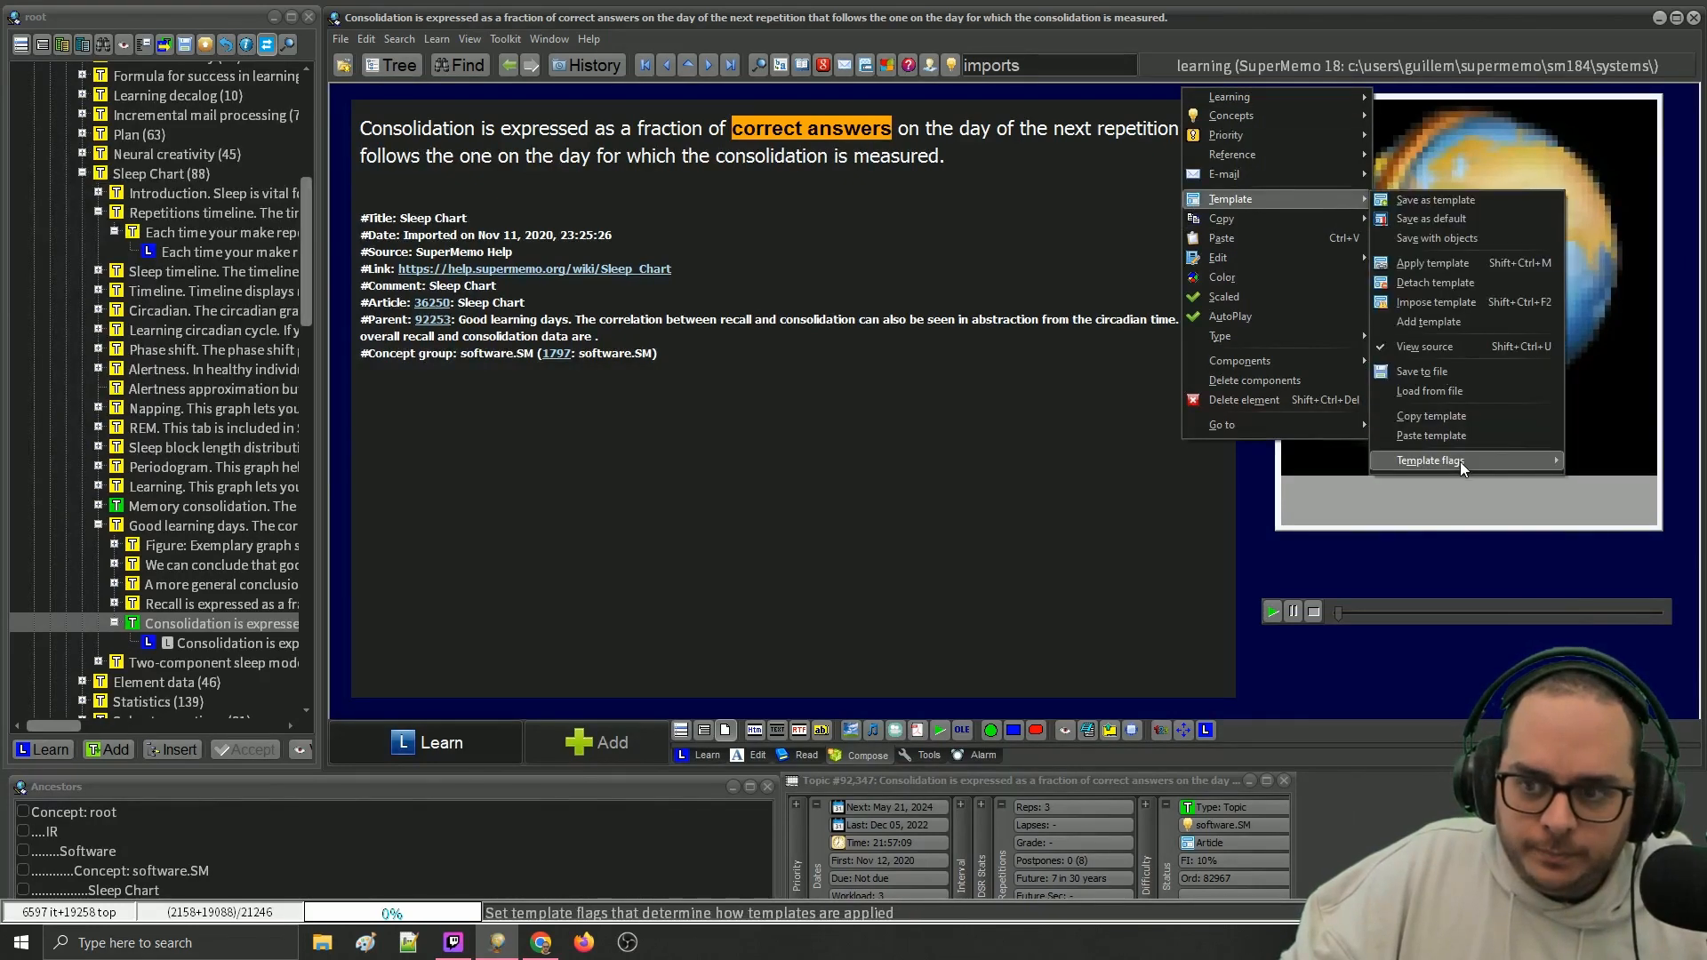
mouse_move(1459, 461)
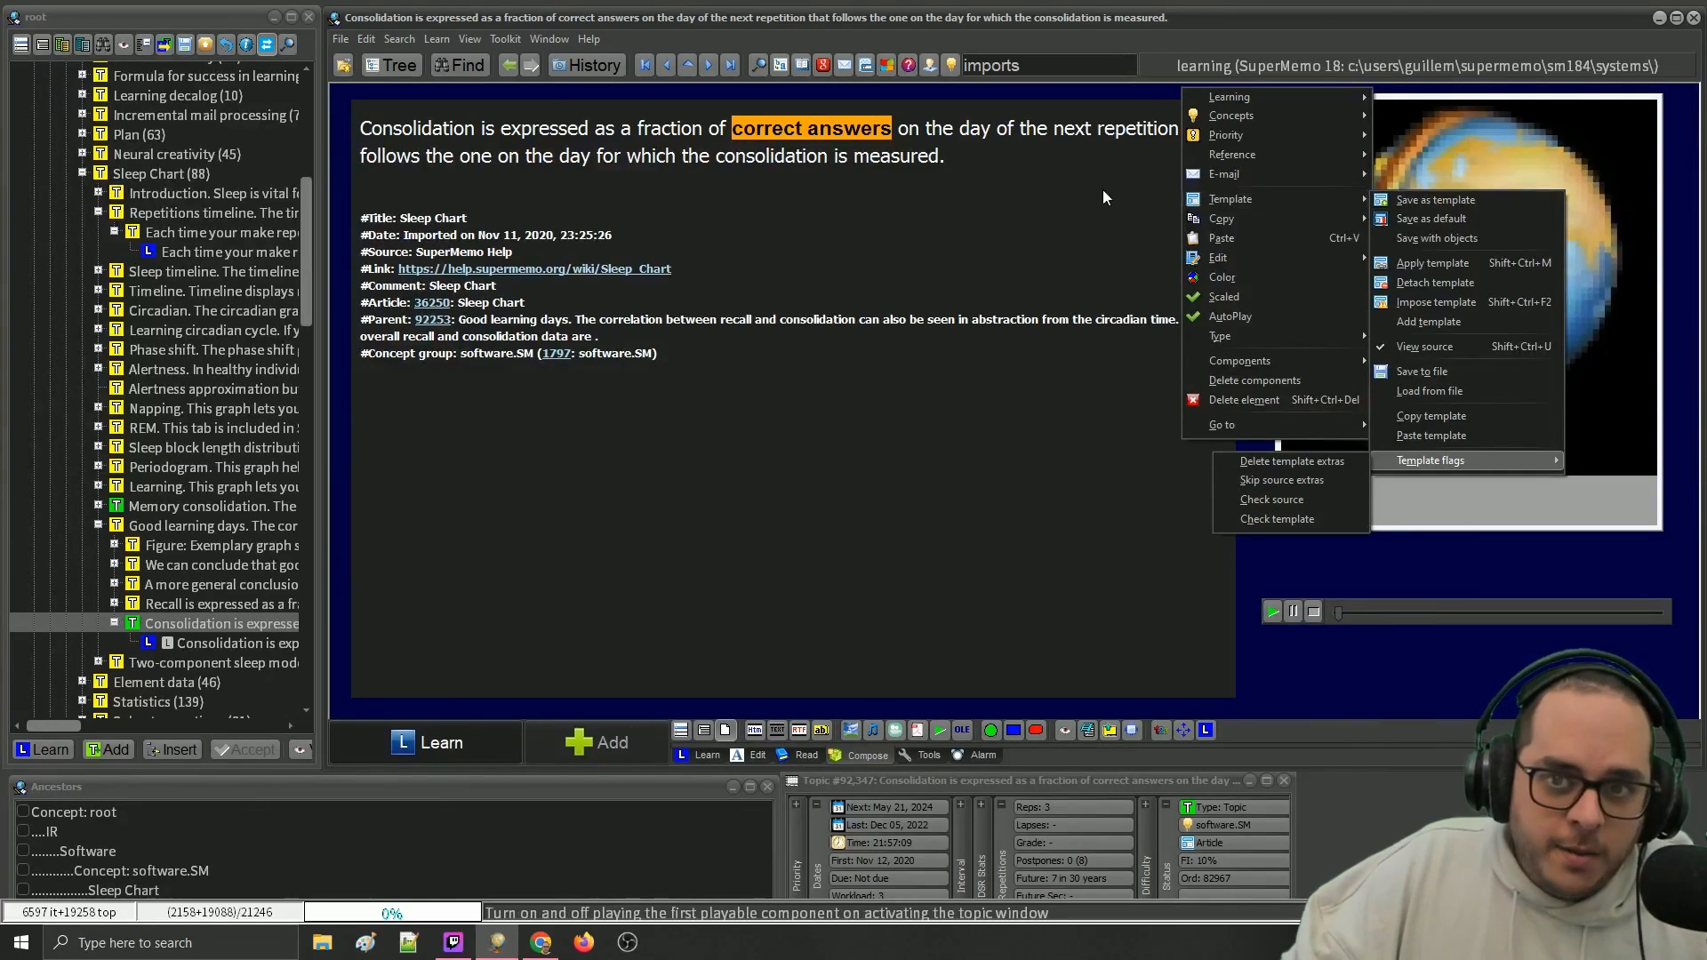
click(1078, 93)
- Switch the topic to its template view and examine the template flags set there
key(ctrl+shift+F2)
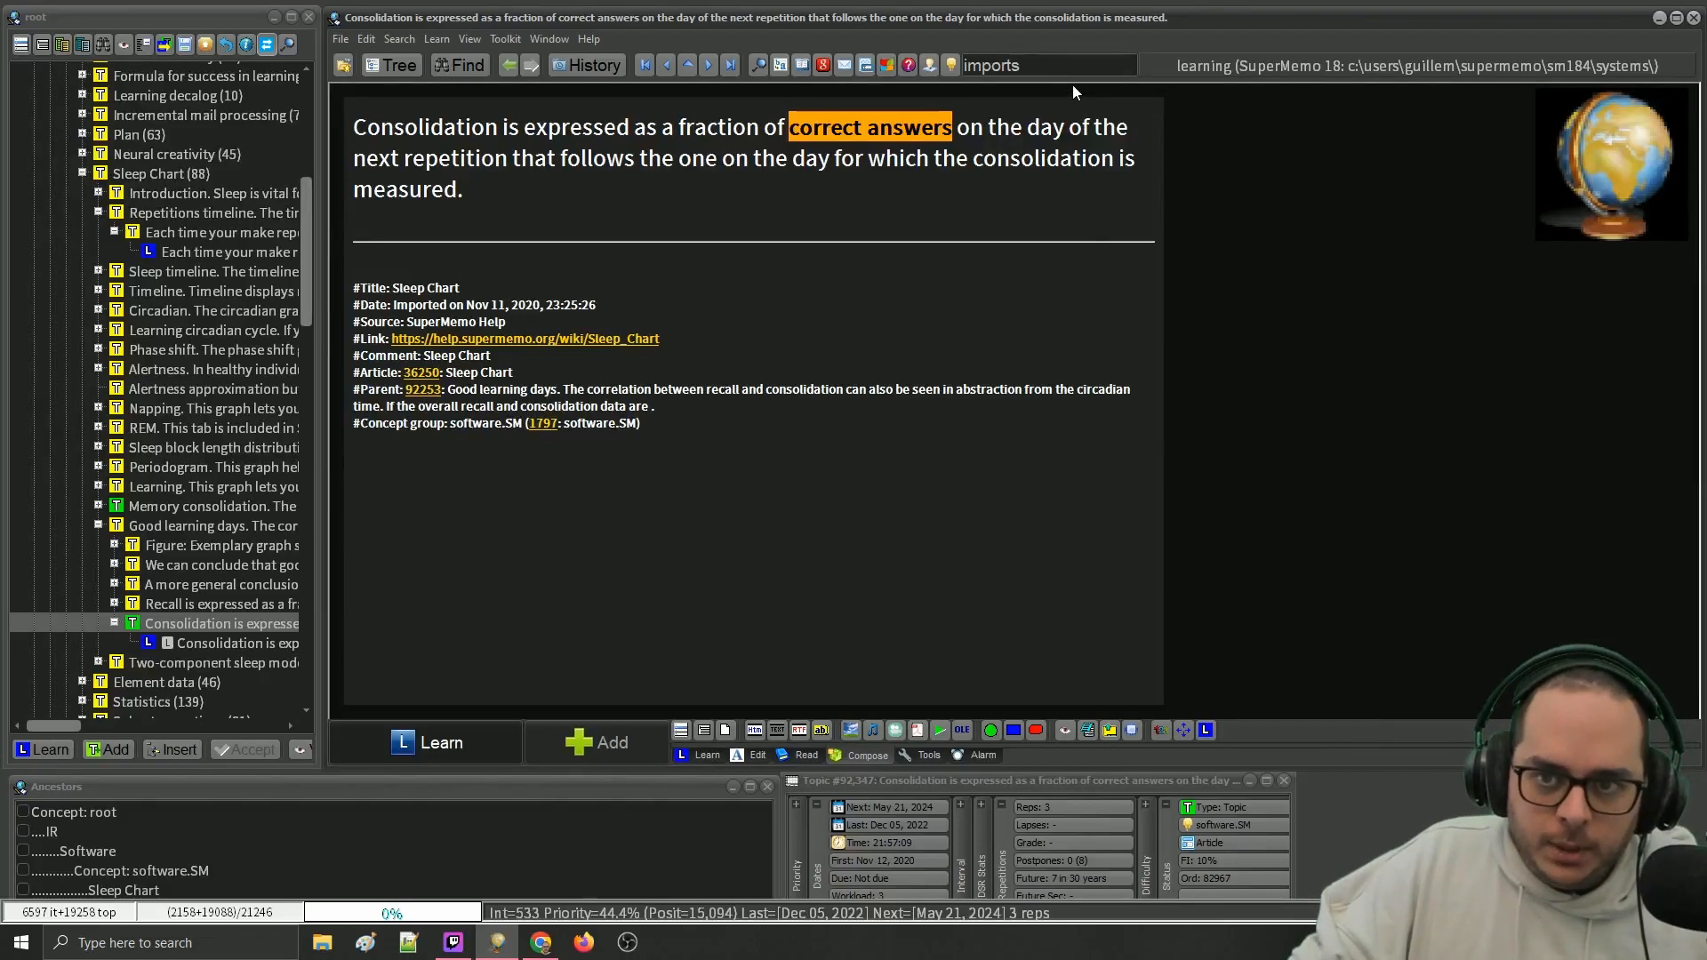
right_click(1072, 84)
mouse_move(1172, 200)
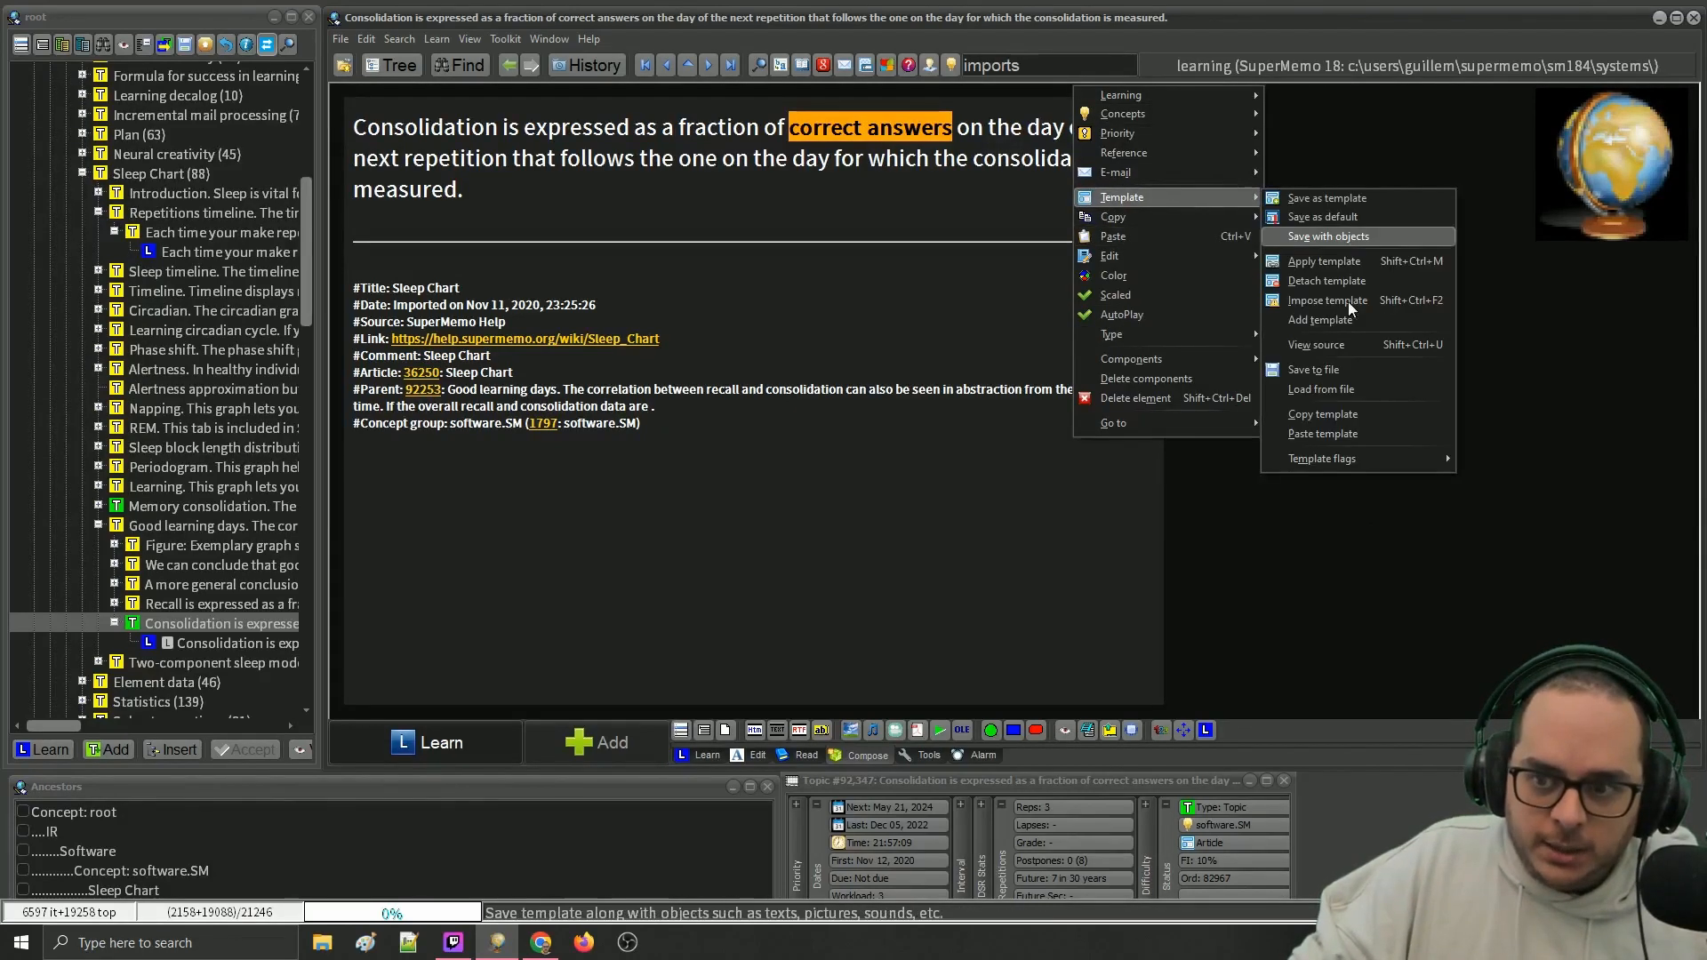
mouse_move(1371, 456)
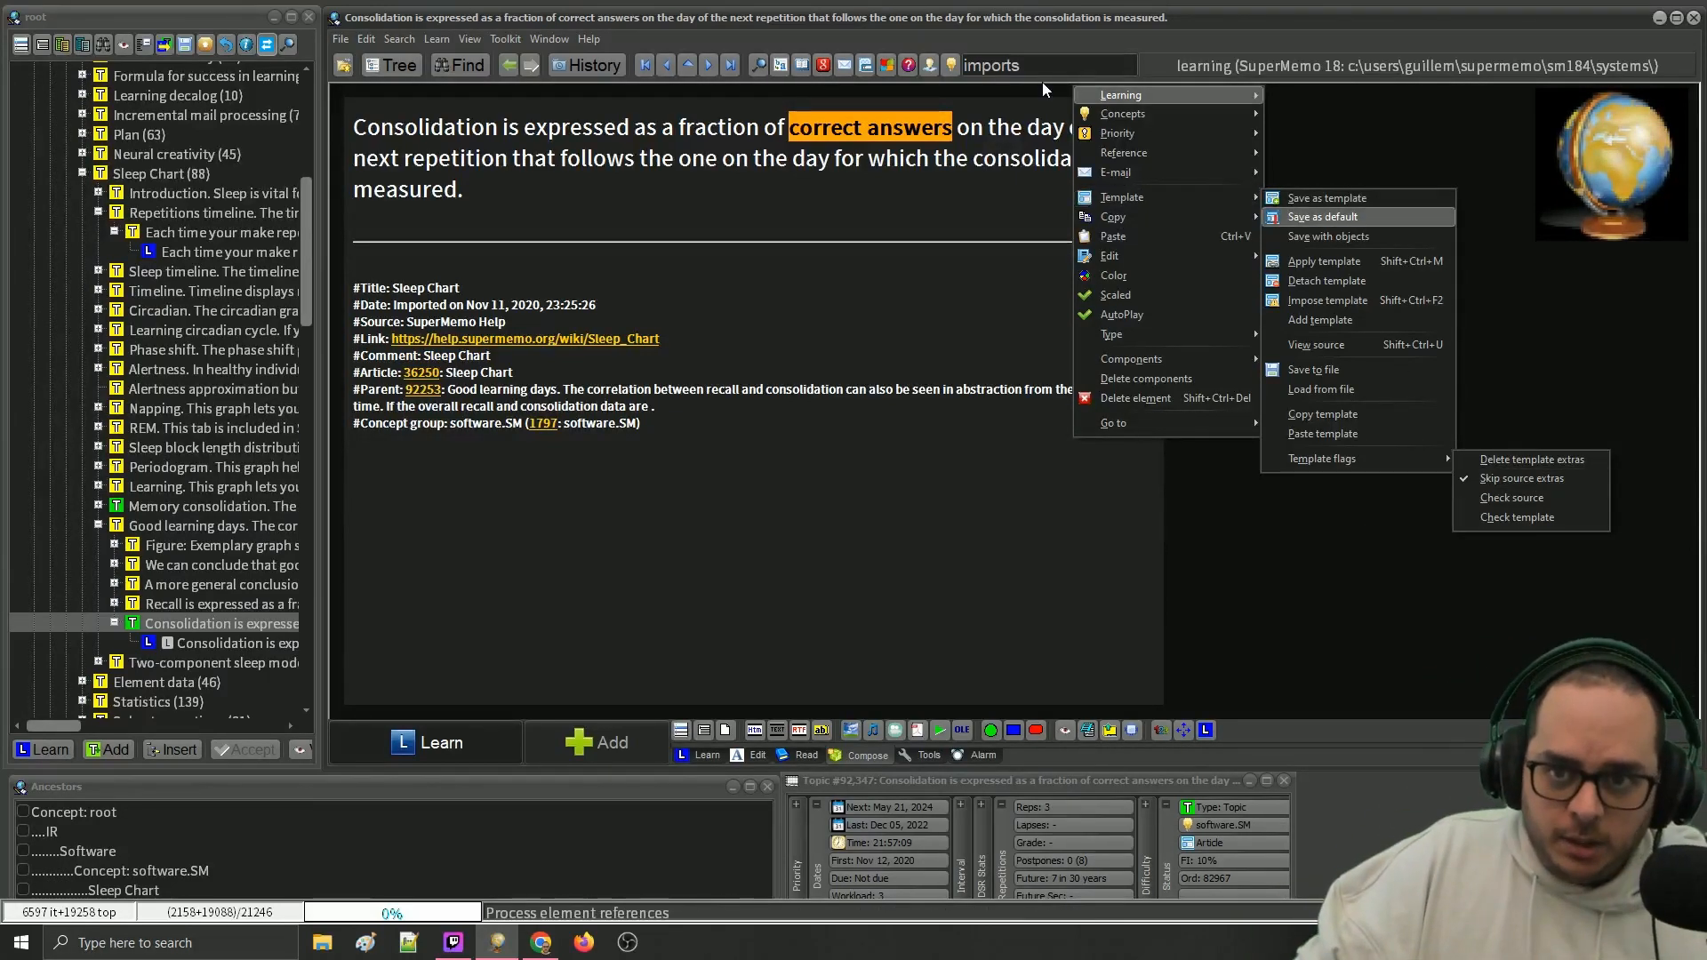
click(1029, 113)
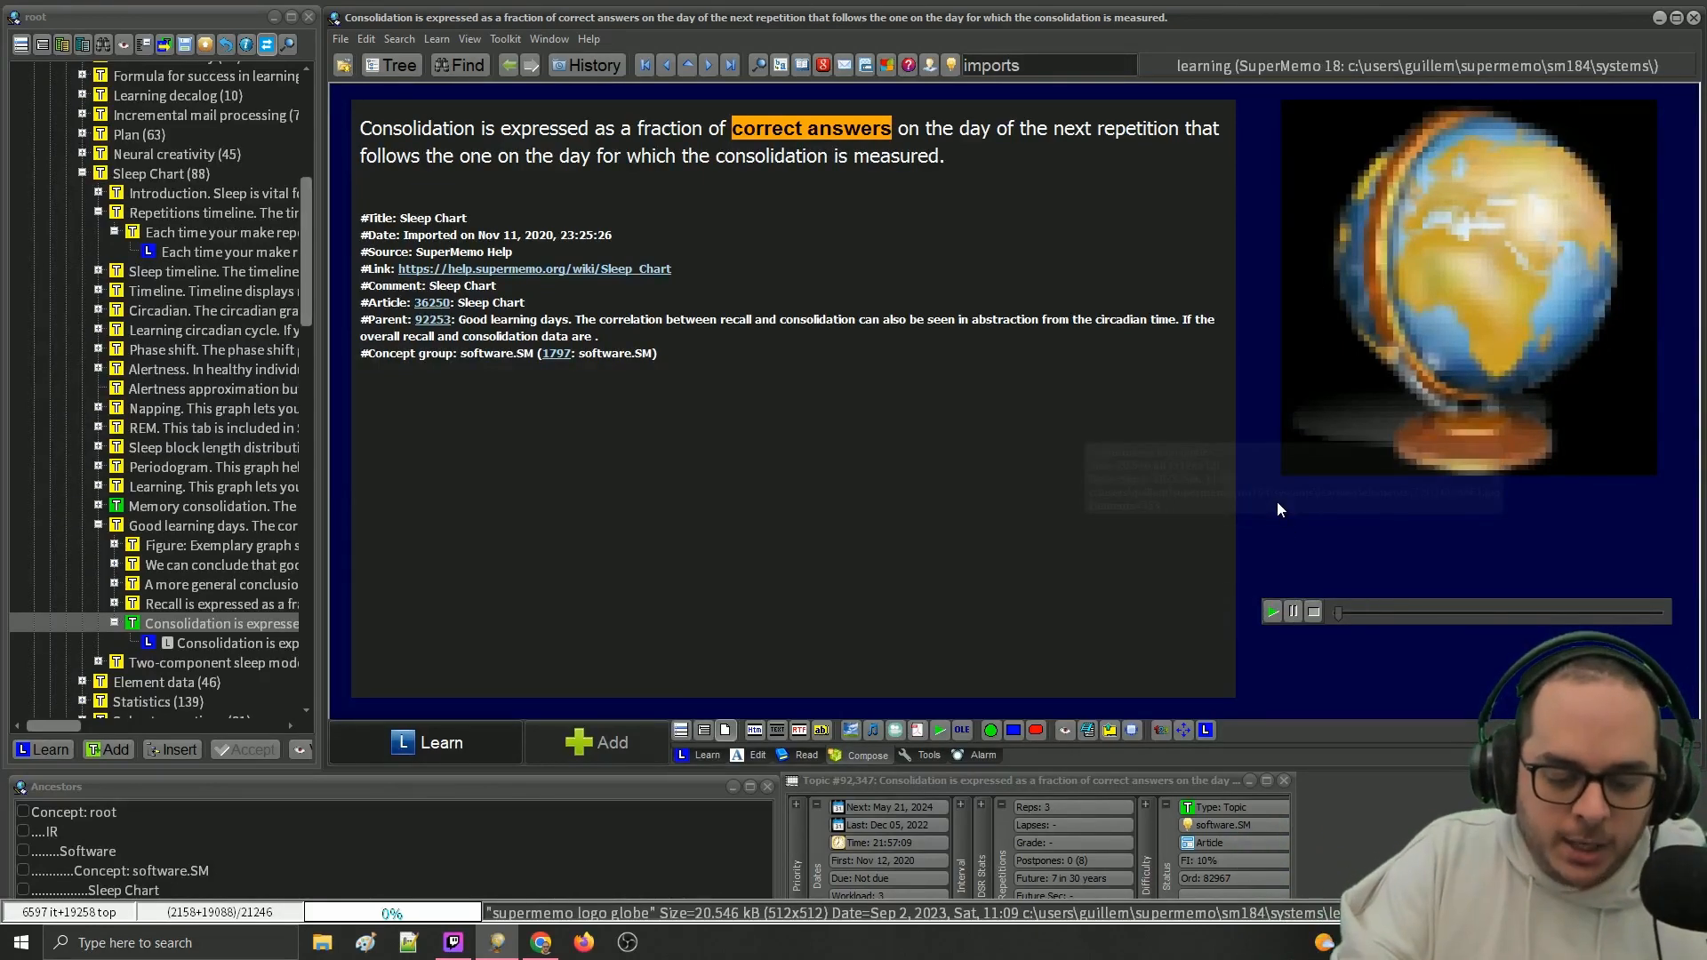
- Compare the topic's source view with its template view and recheck the "Skip source extras" flag
key(ctrl+e)
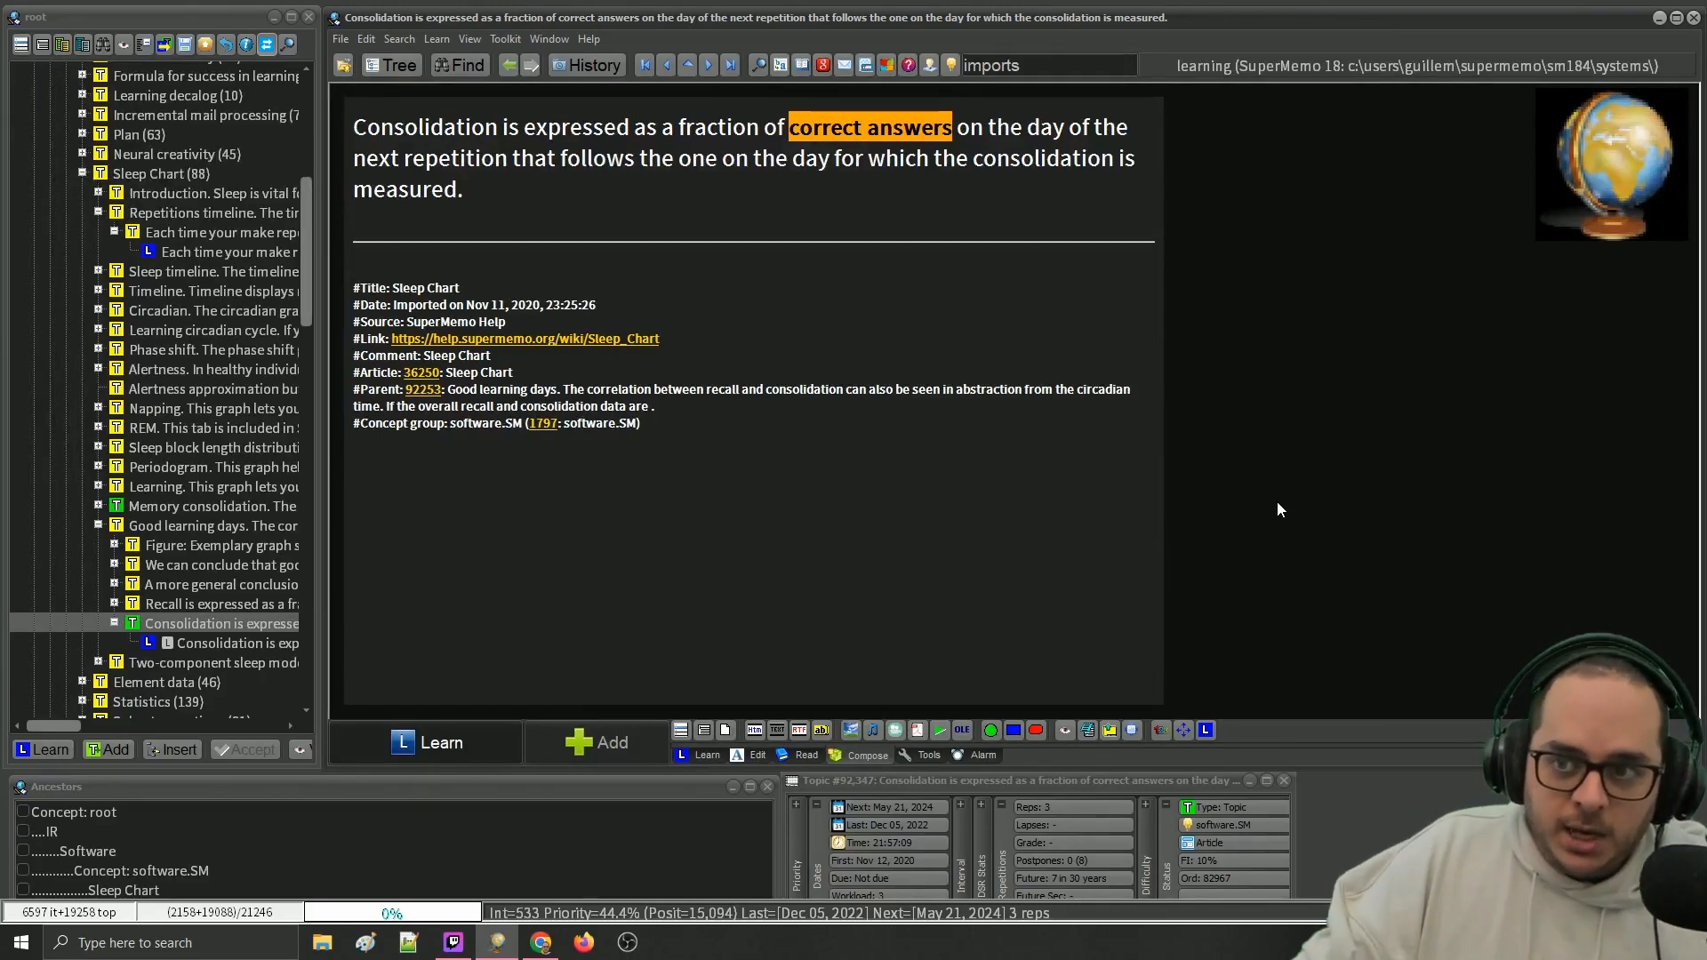
right_click(1139, 96)
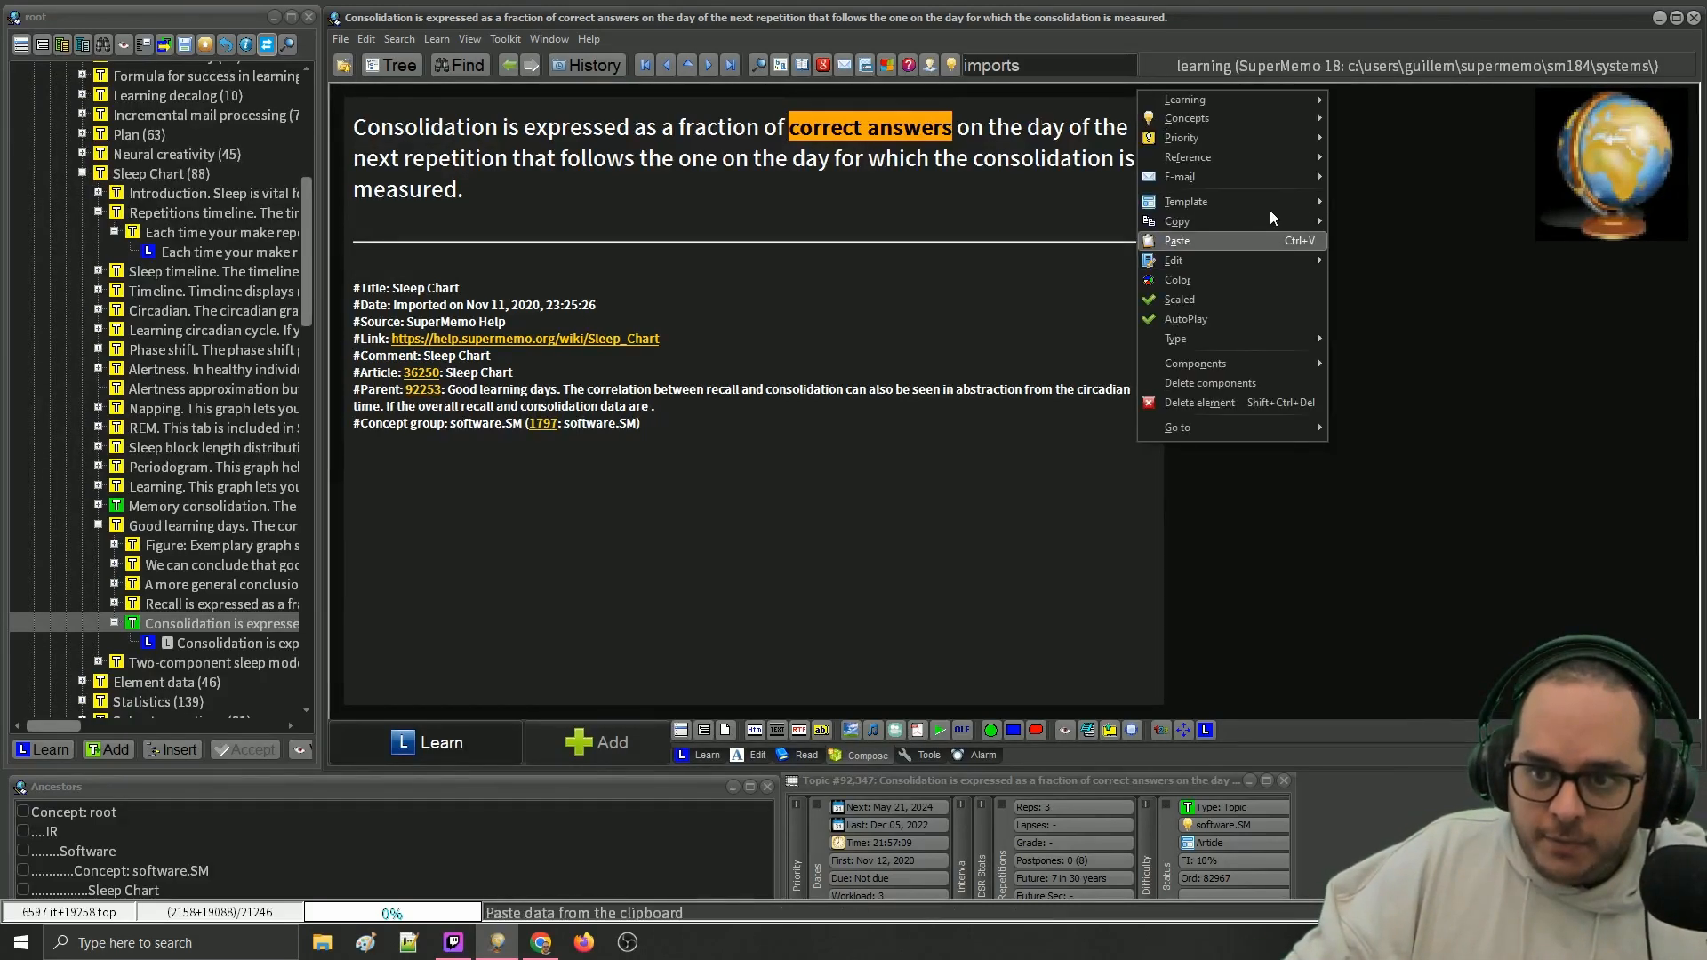
mouse_move(1244, 201)
mouse_move(1423, 463)
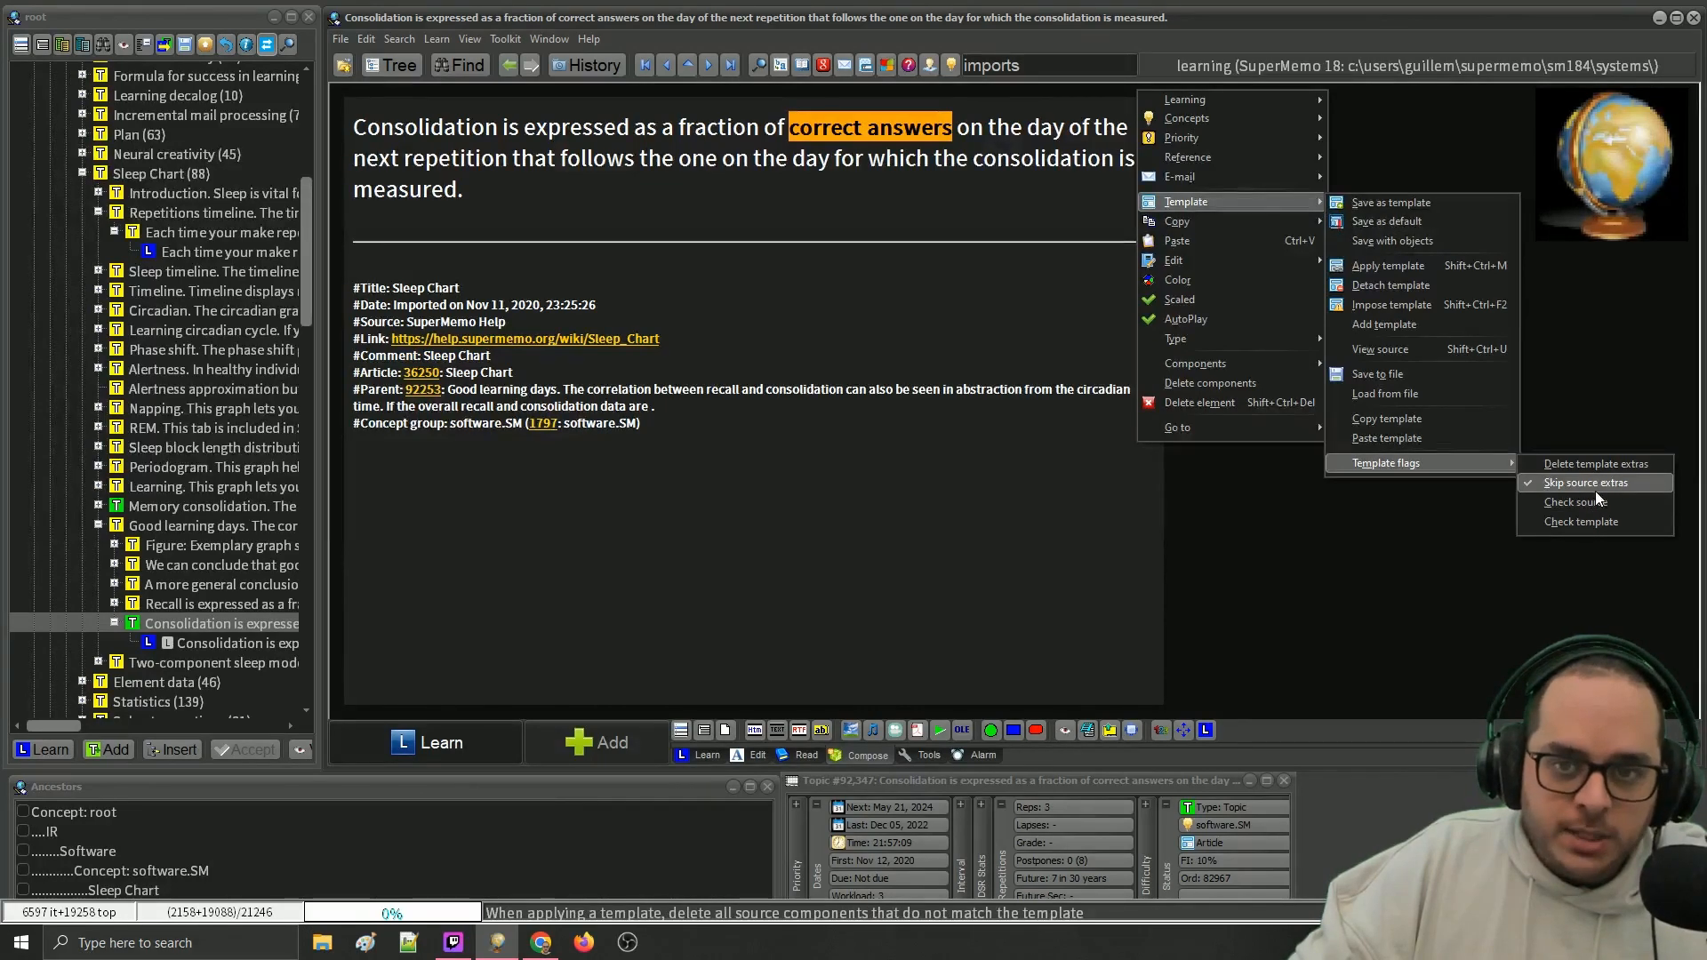
- Impose the "Article" template on the topic, overwriting its source data without detaching the template
right_click(1076, 93)
mouse_move(1122, 202)
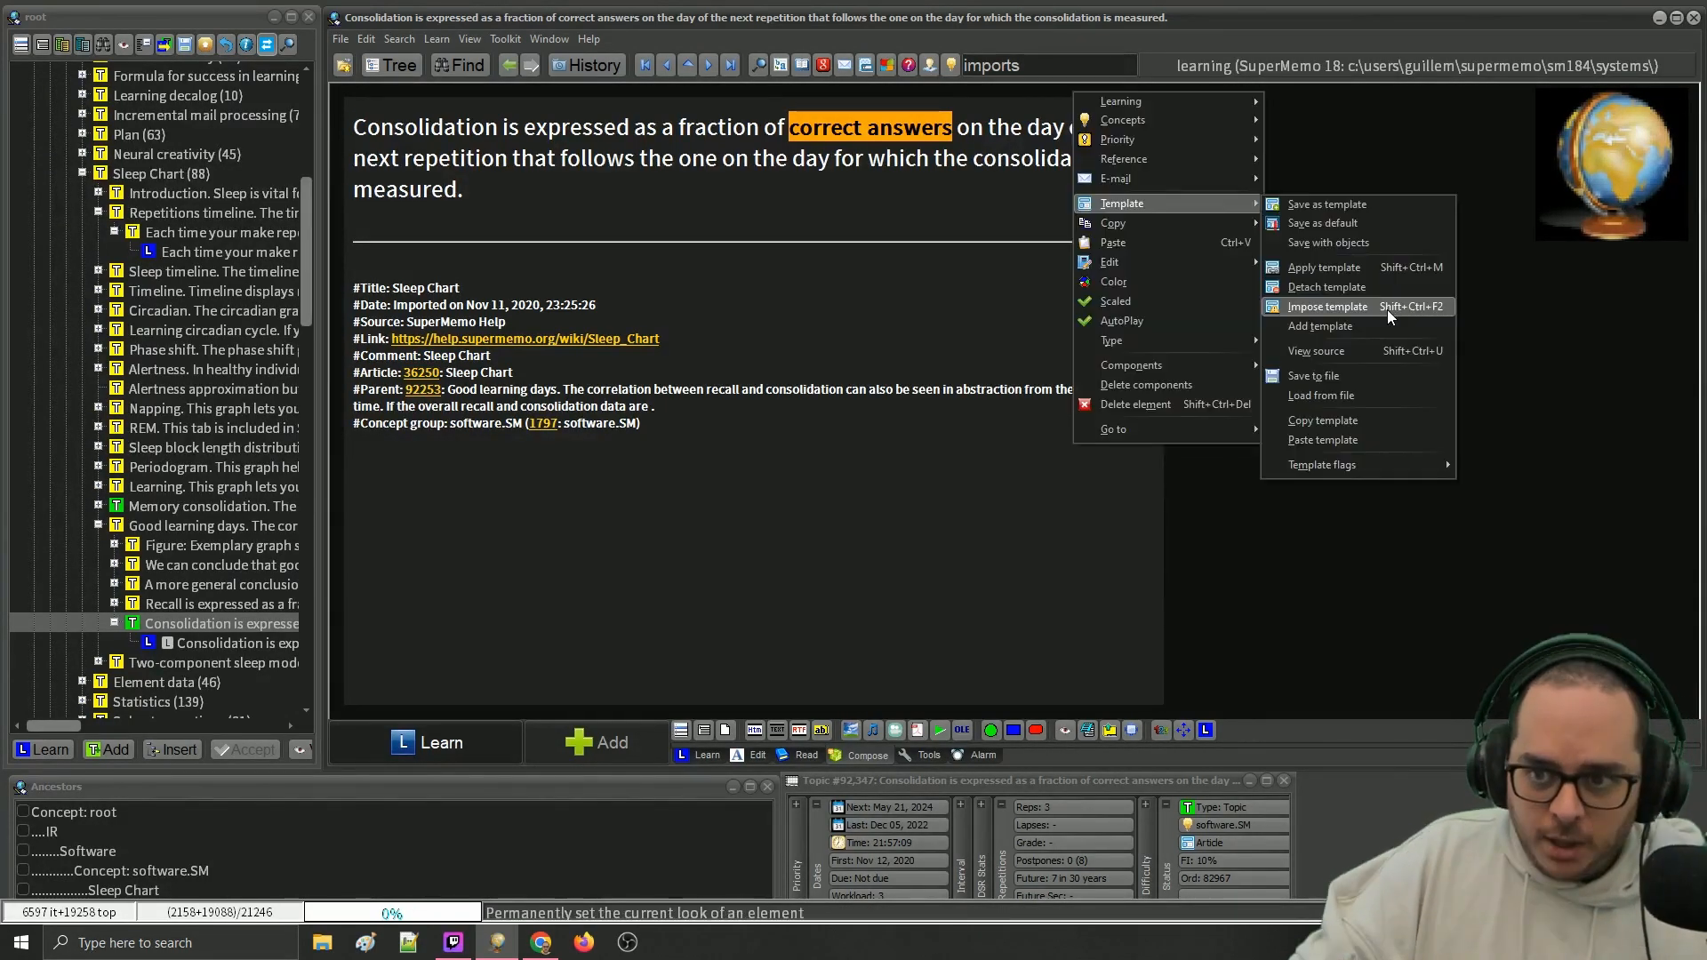
click(1386, 310)
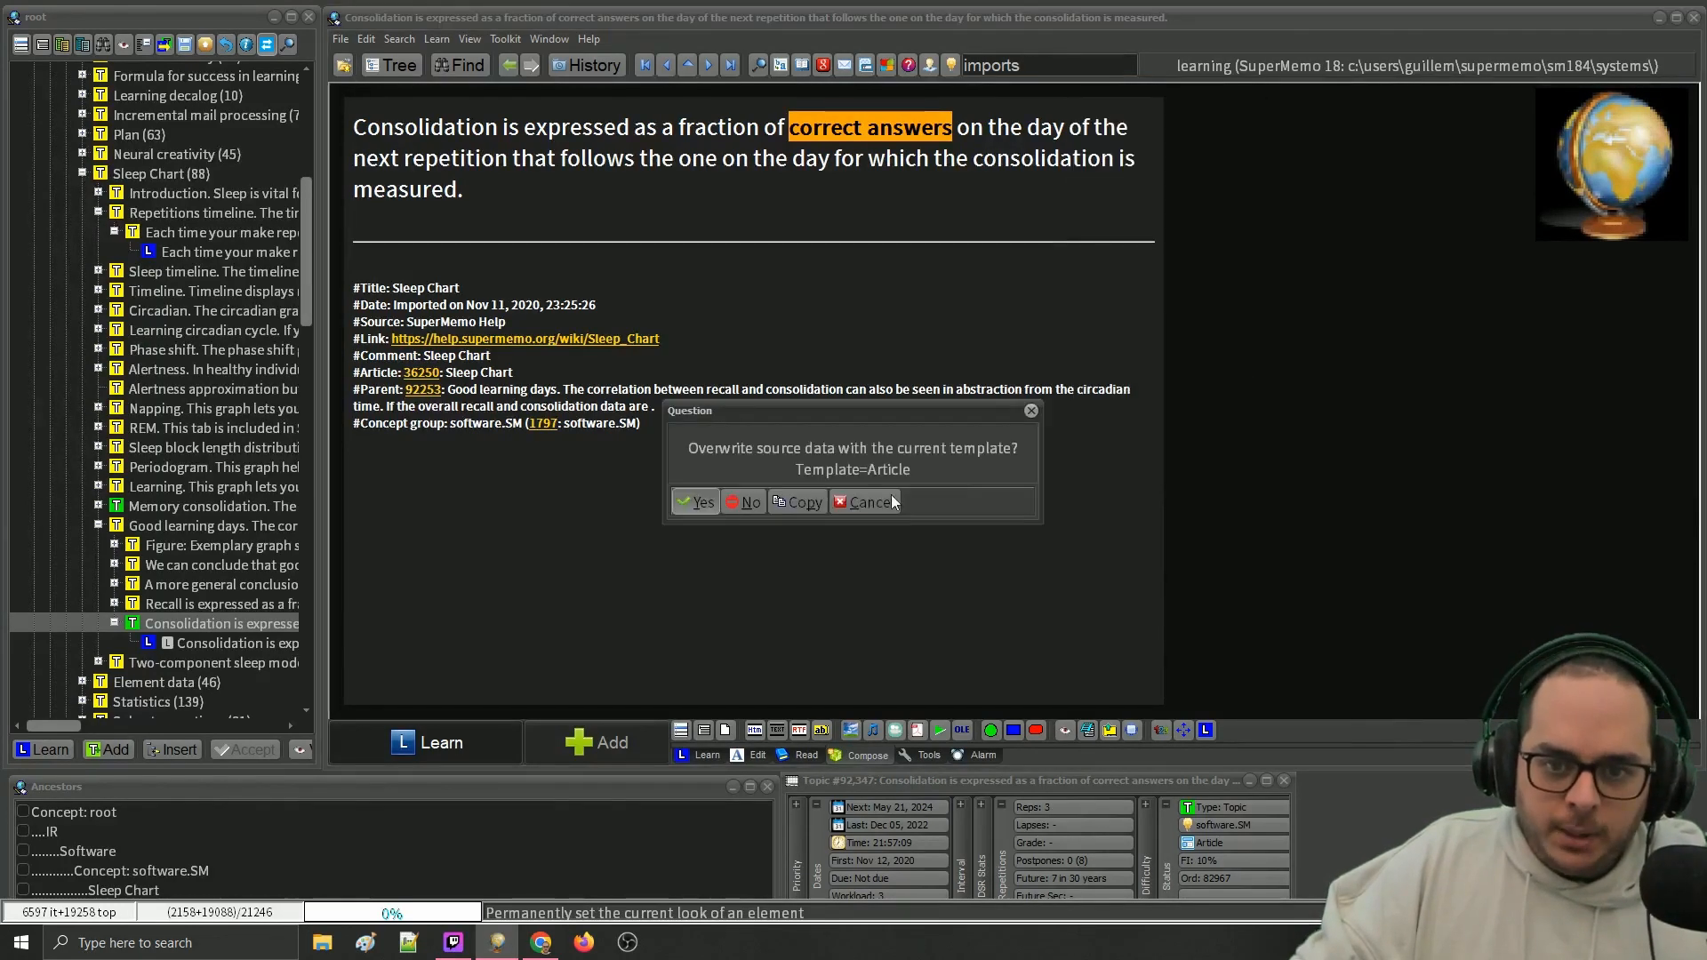
click(891, 494)
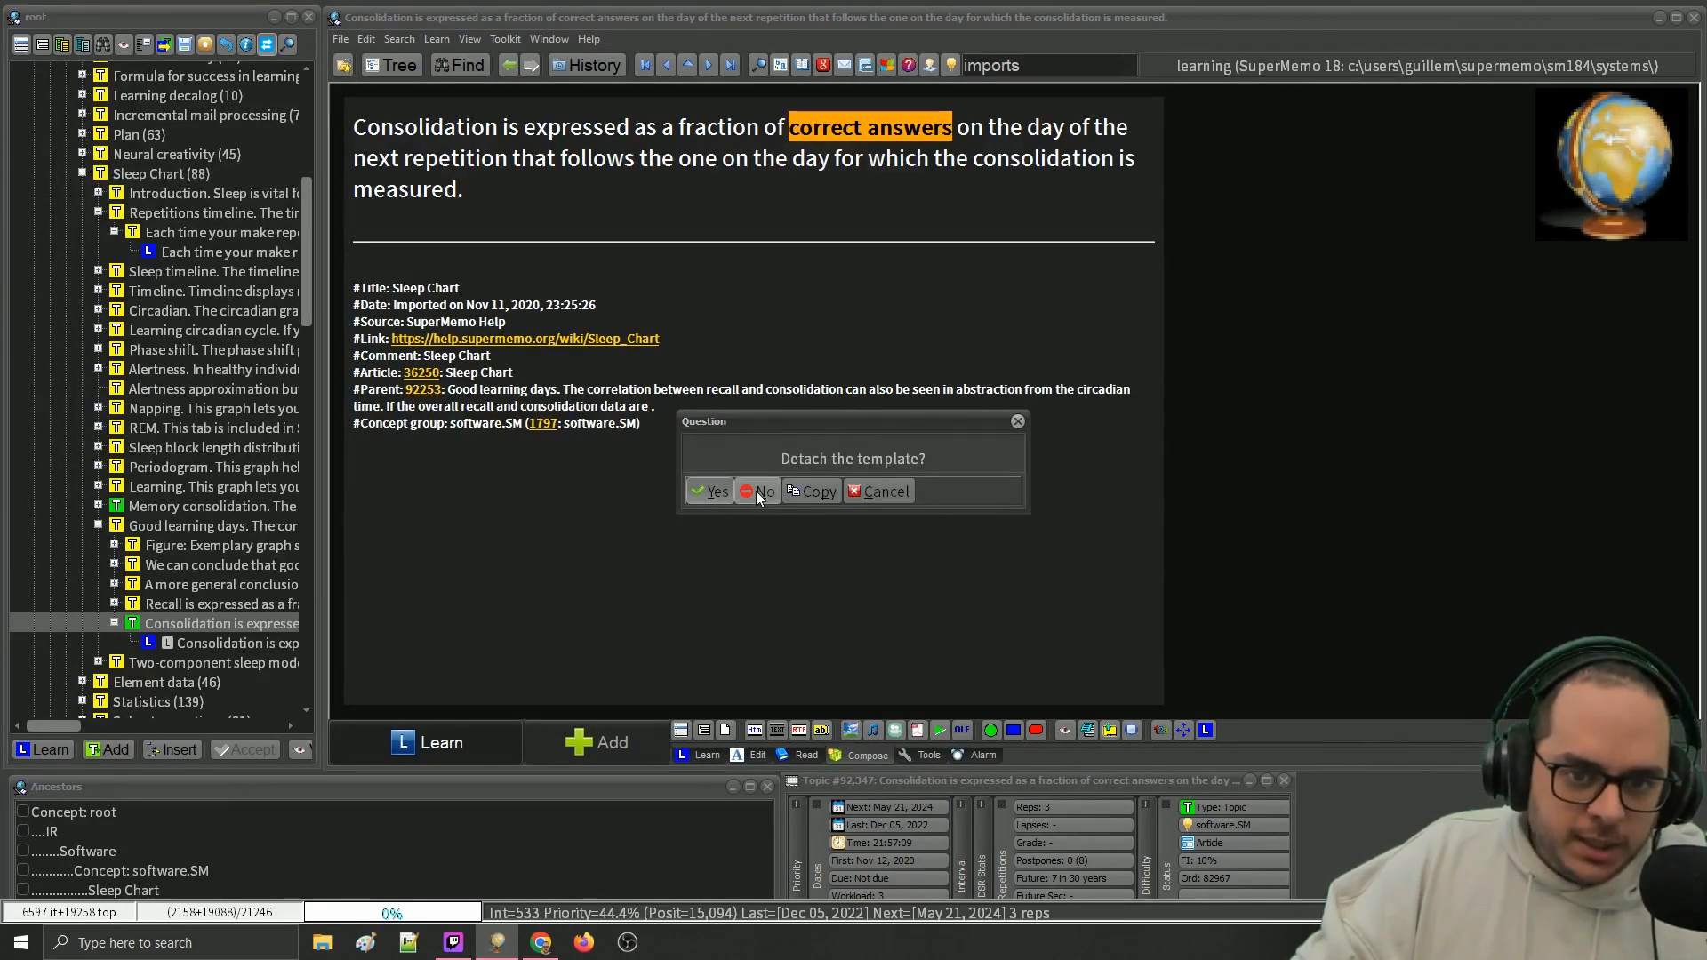
click(756, 490)
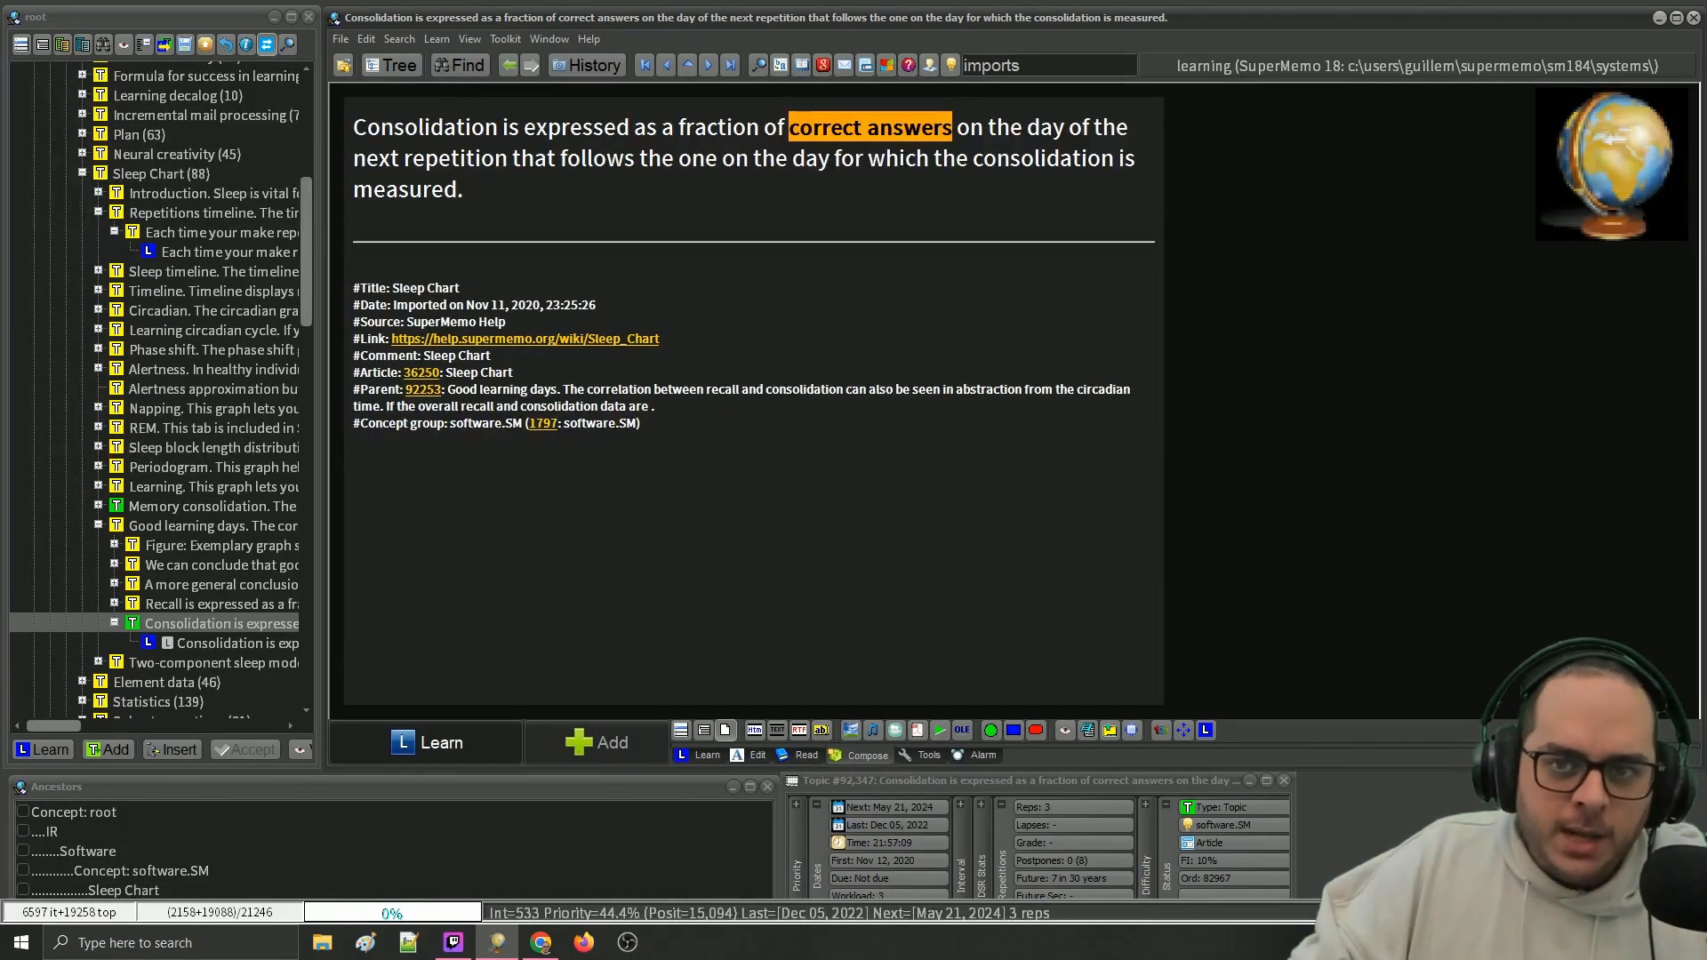
- Review the topic's template commands, including View source, and detach the template from the topic
right_click(1026, 93)
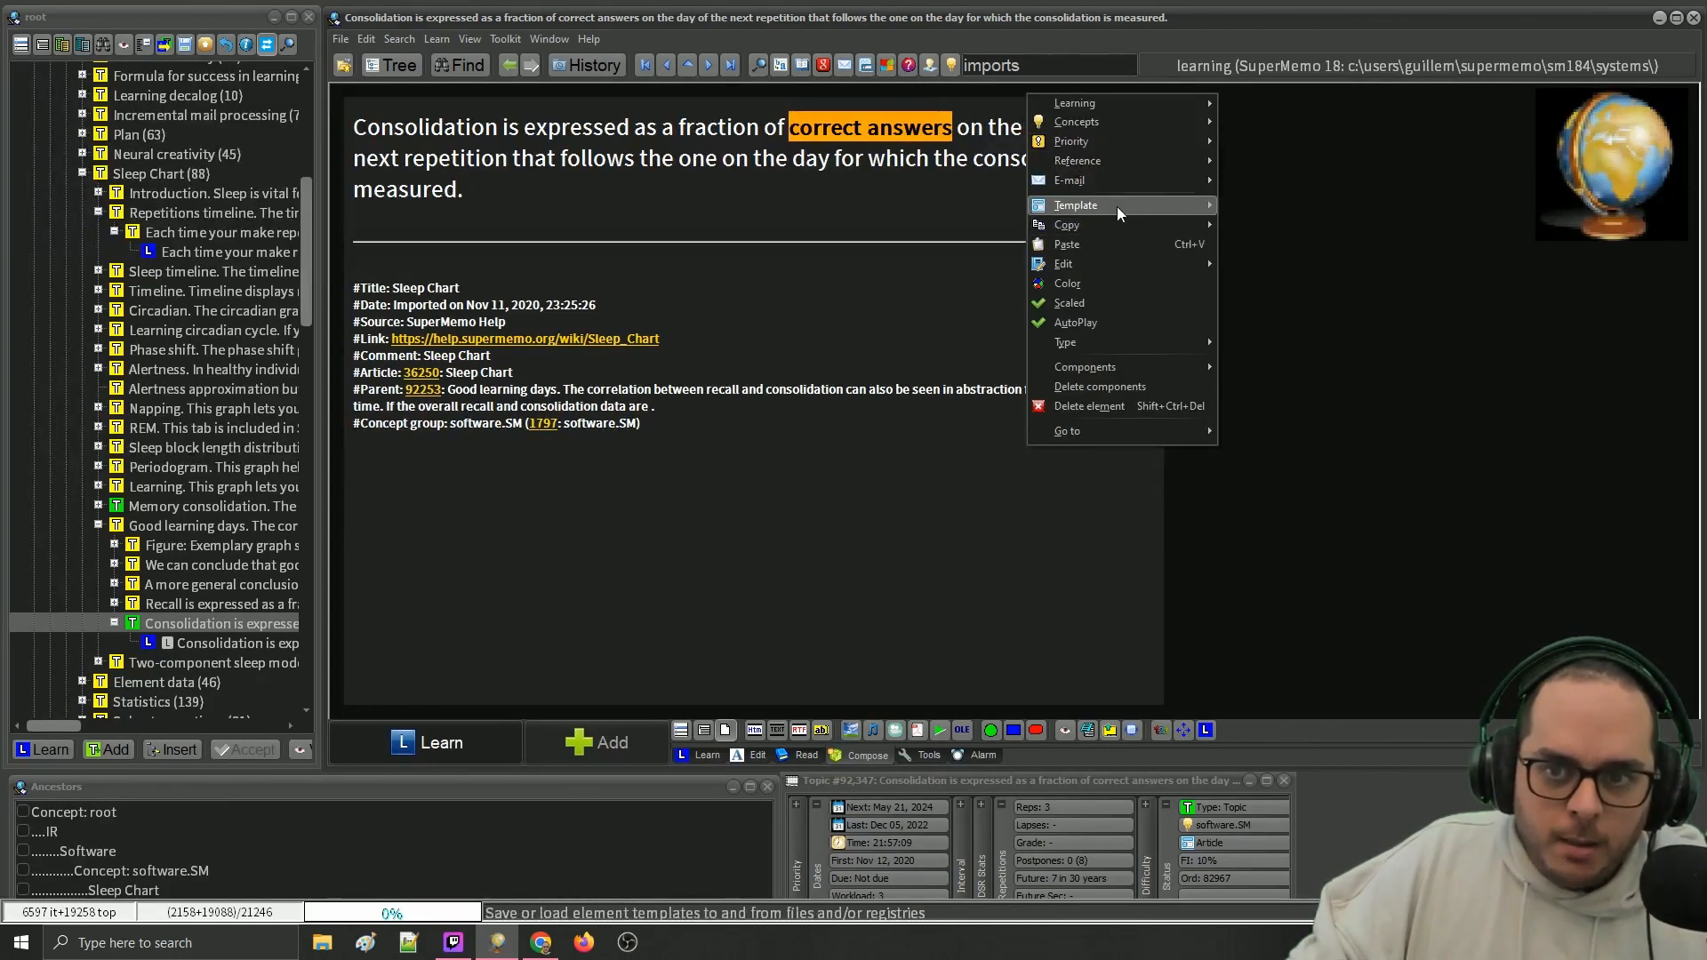
mouse_move(1117, 206)
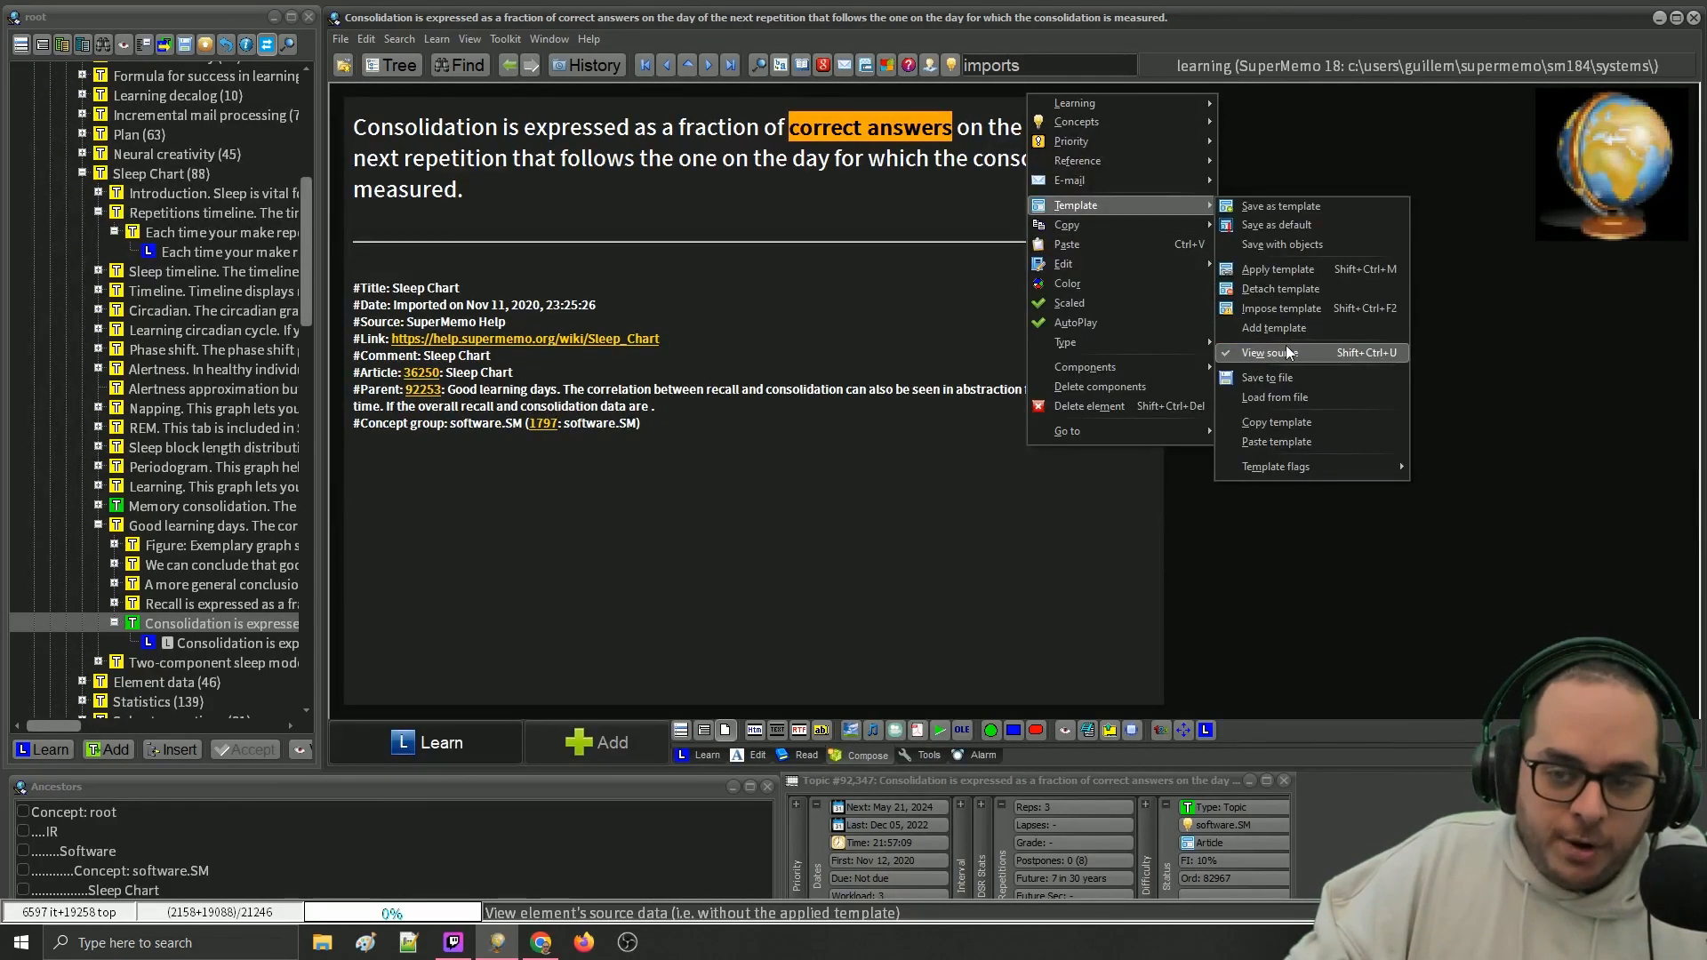
click(942, 93)
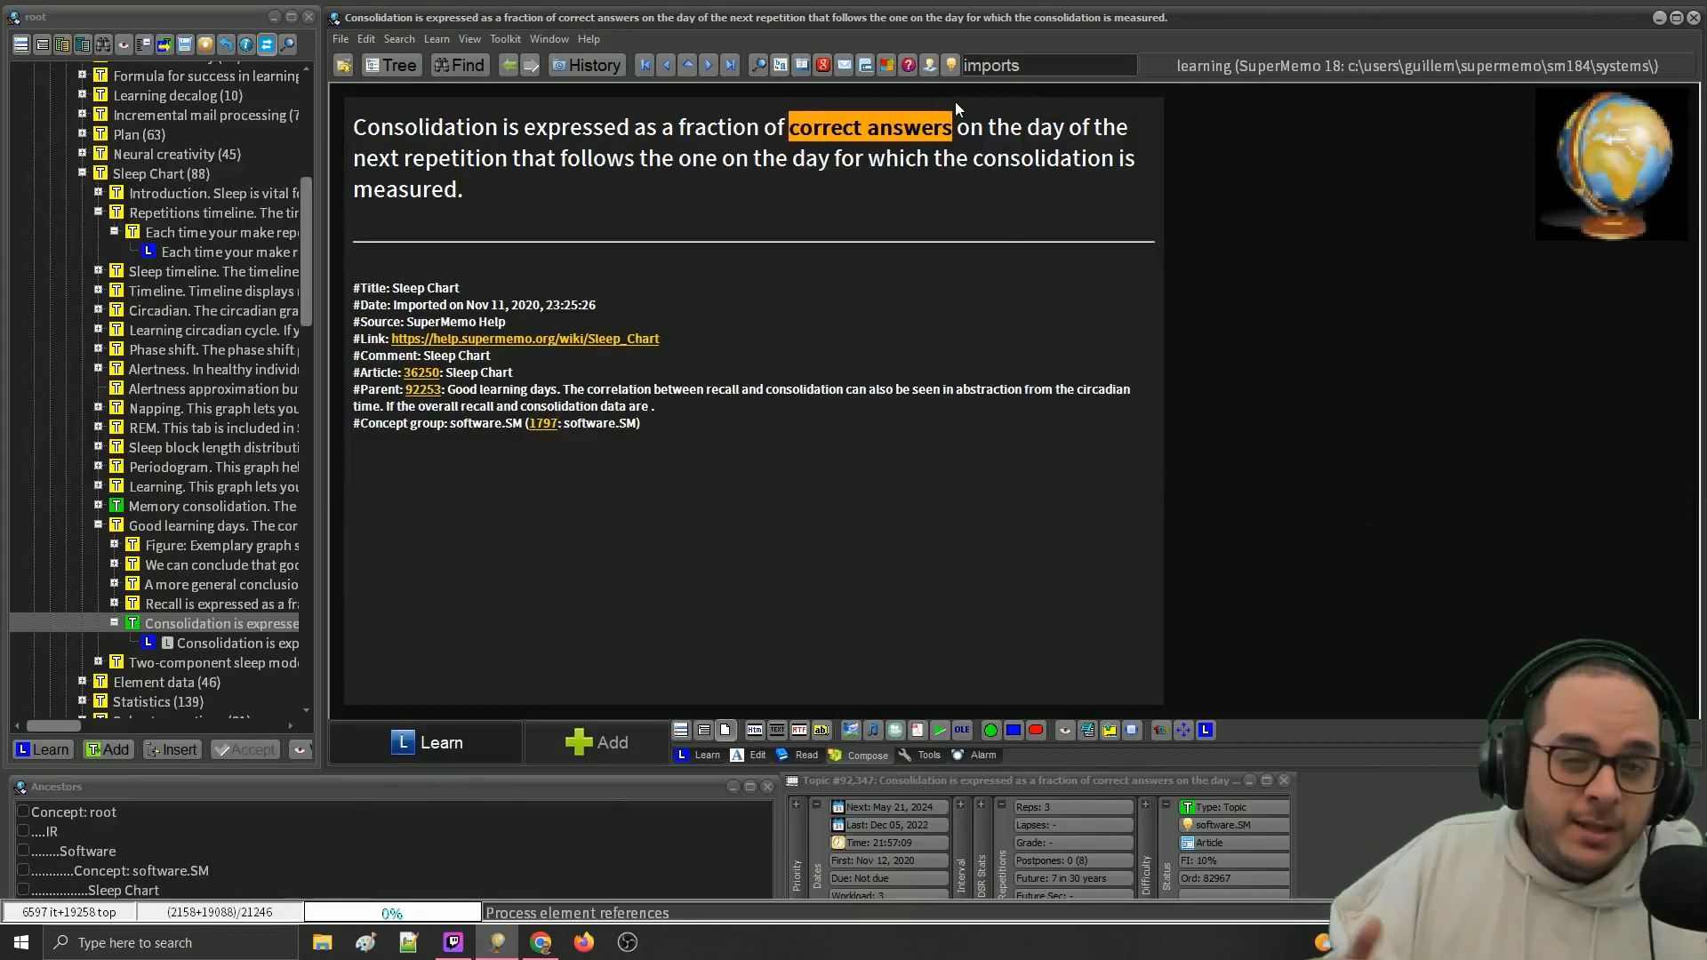
right_click(999, 91)
mouse_move(1093, 204)
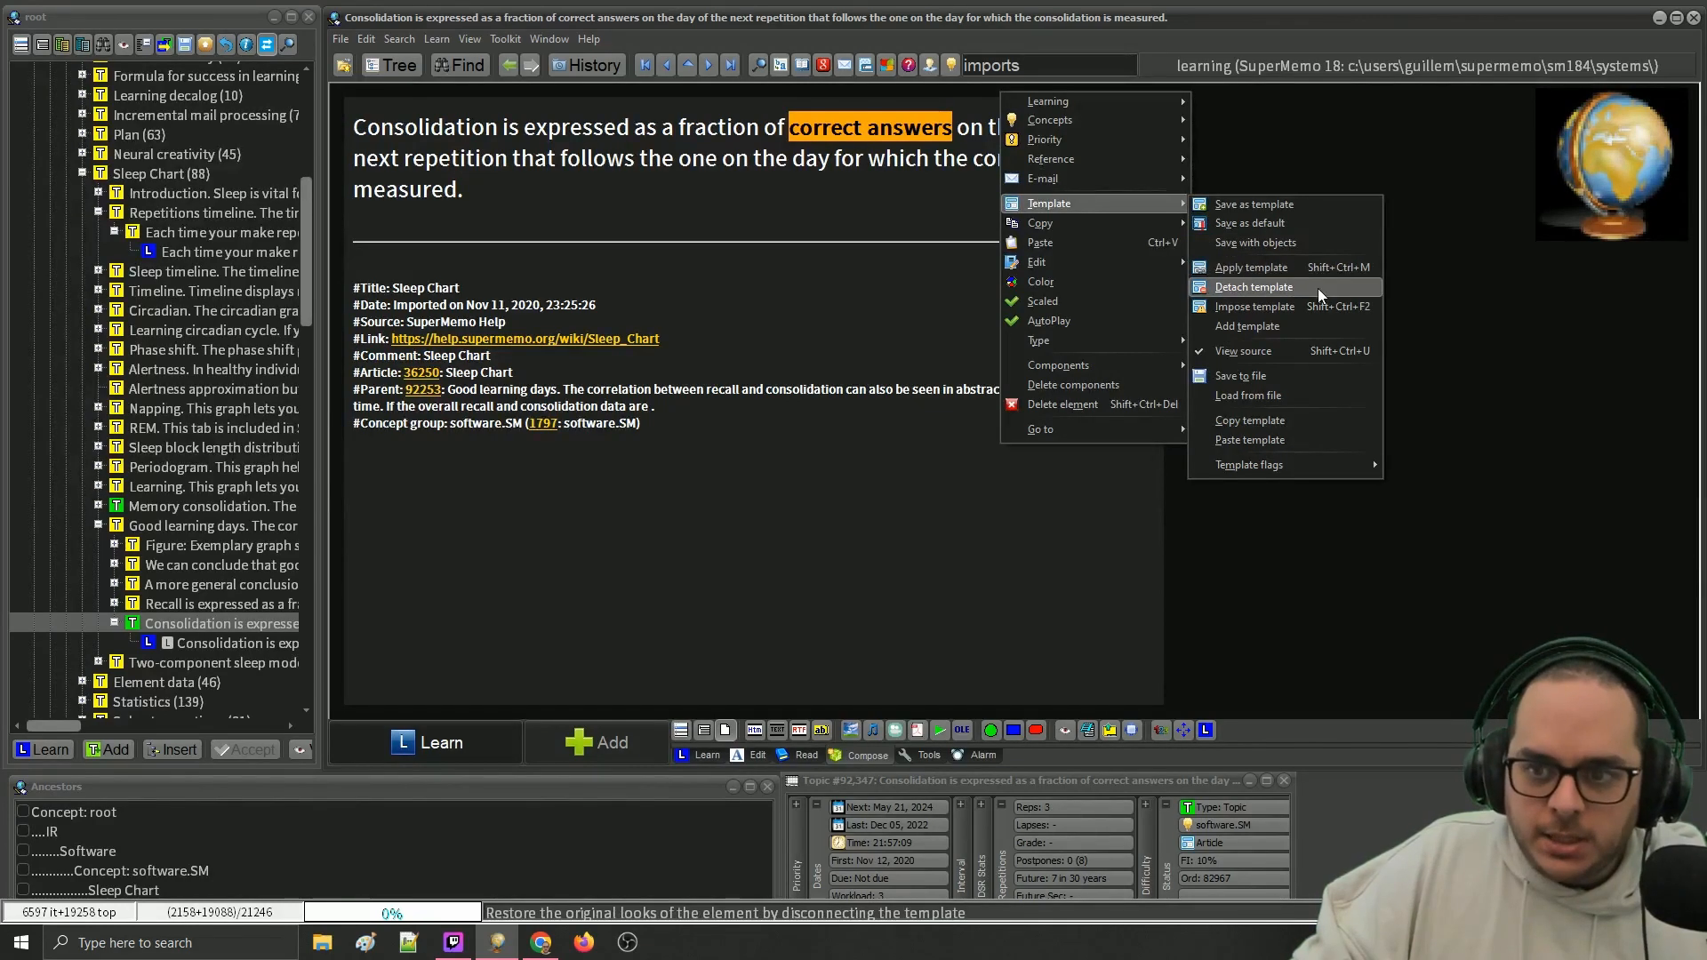
click(1253, 287)
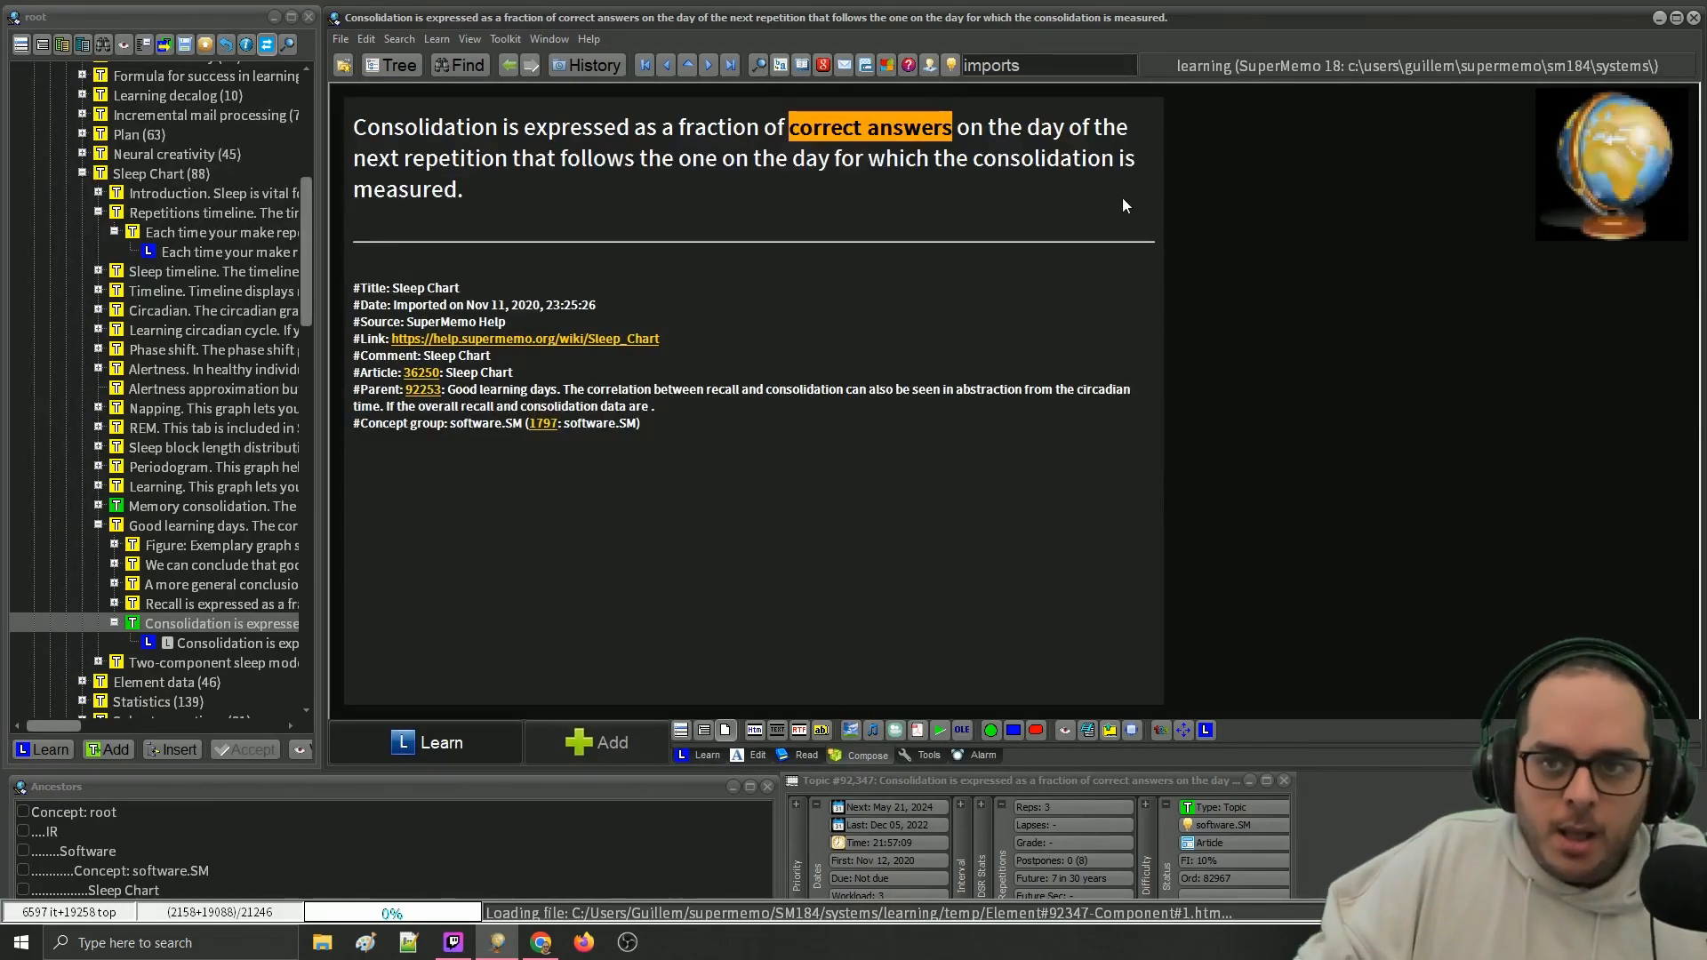
- Examine which template commands are available for the topic with its template detached
right_click(1052, 89)
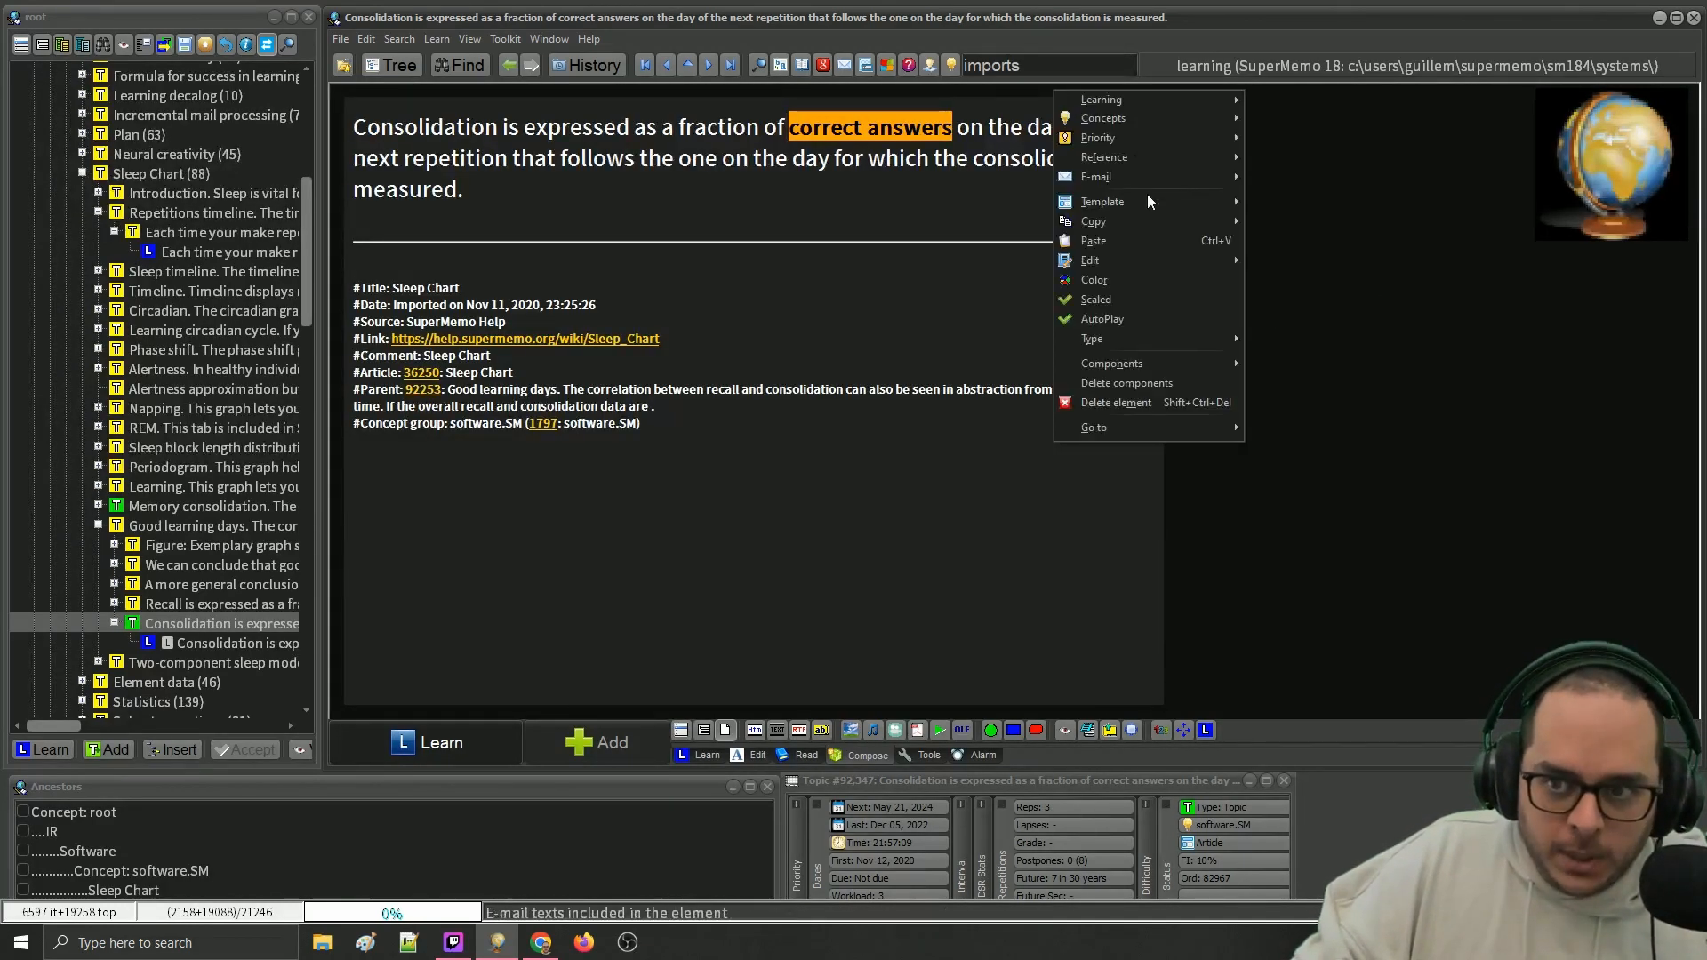
mouse_move(1147, 197)
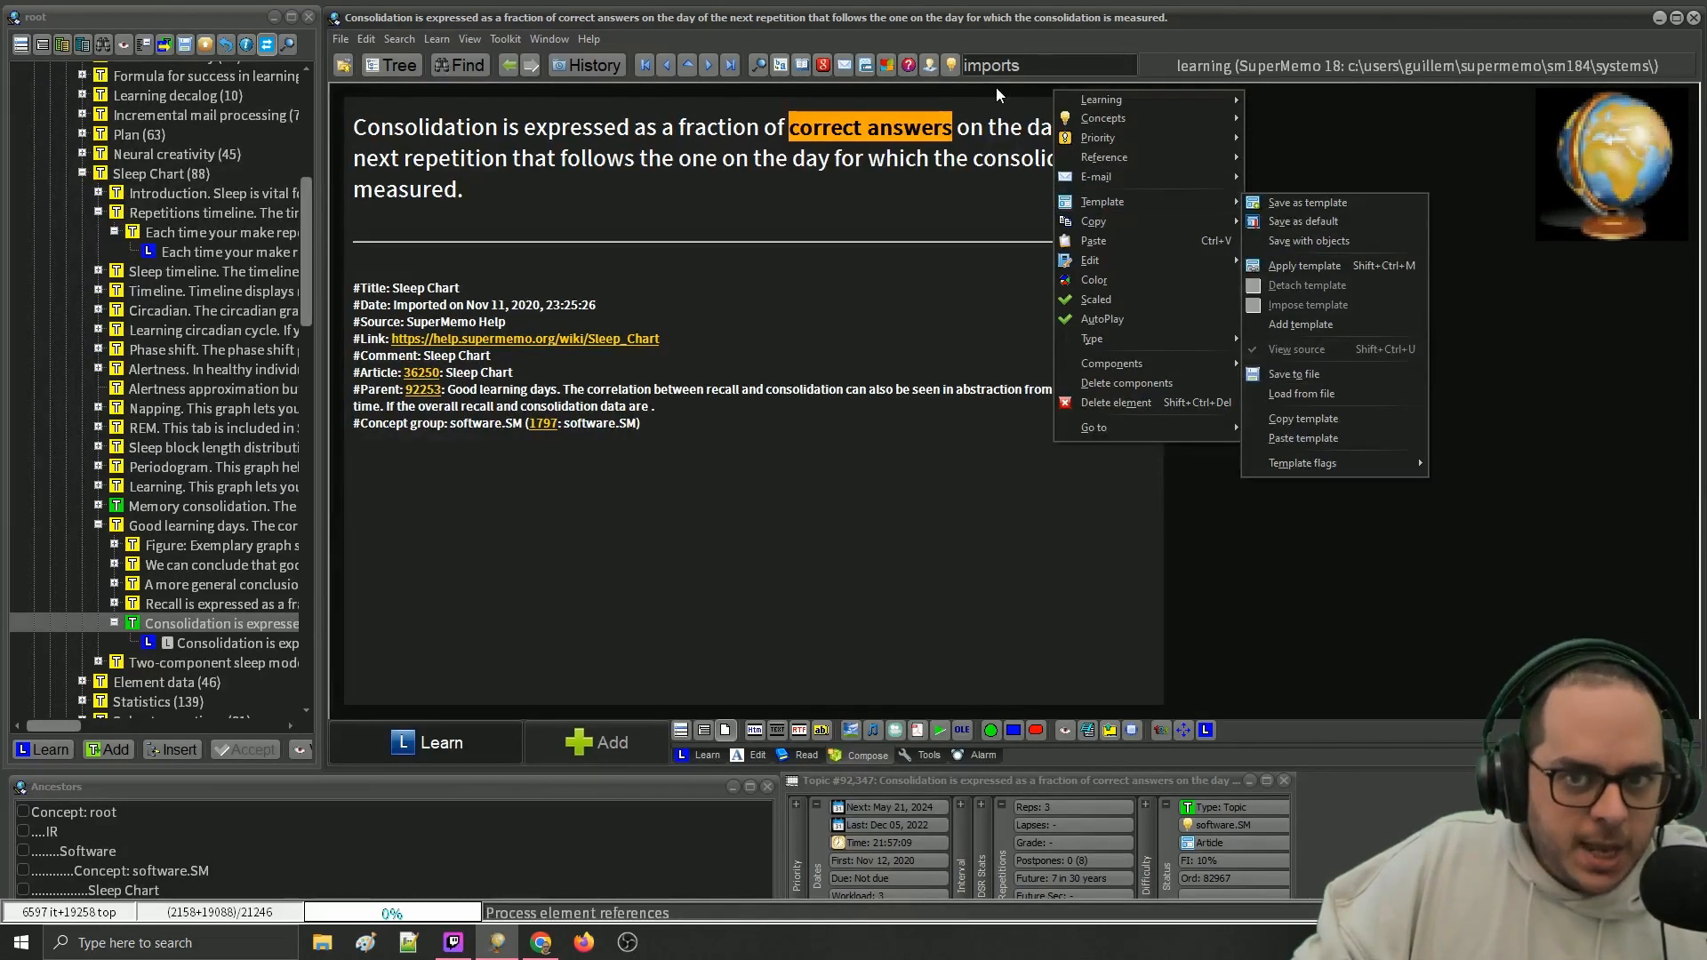
key(Escape)
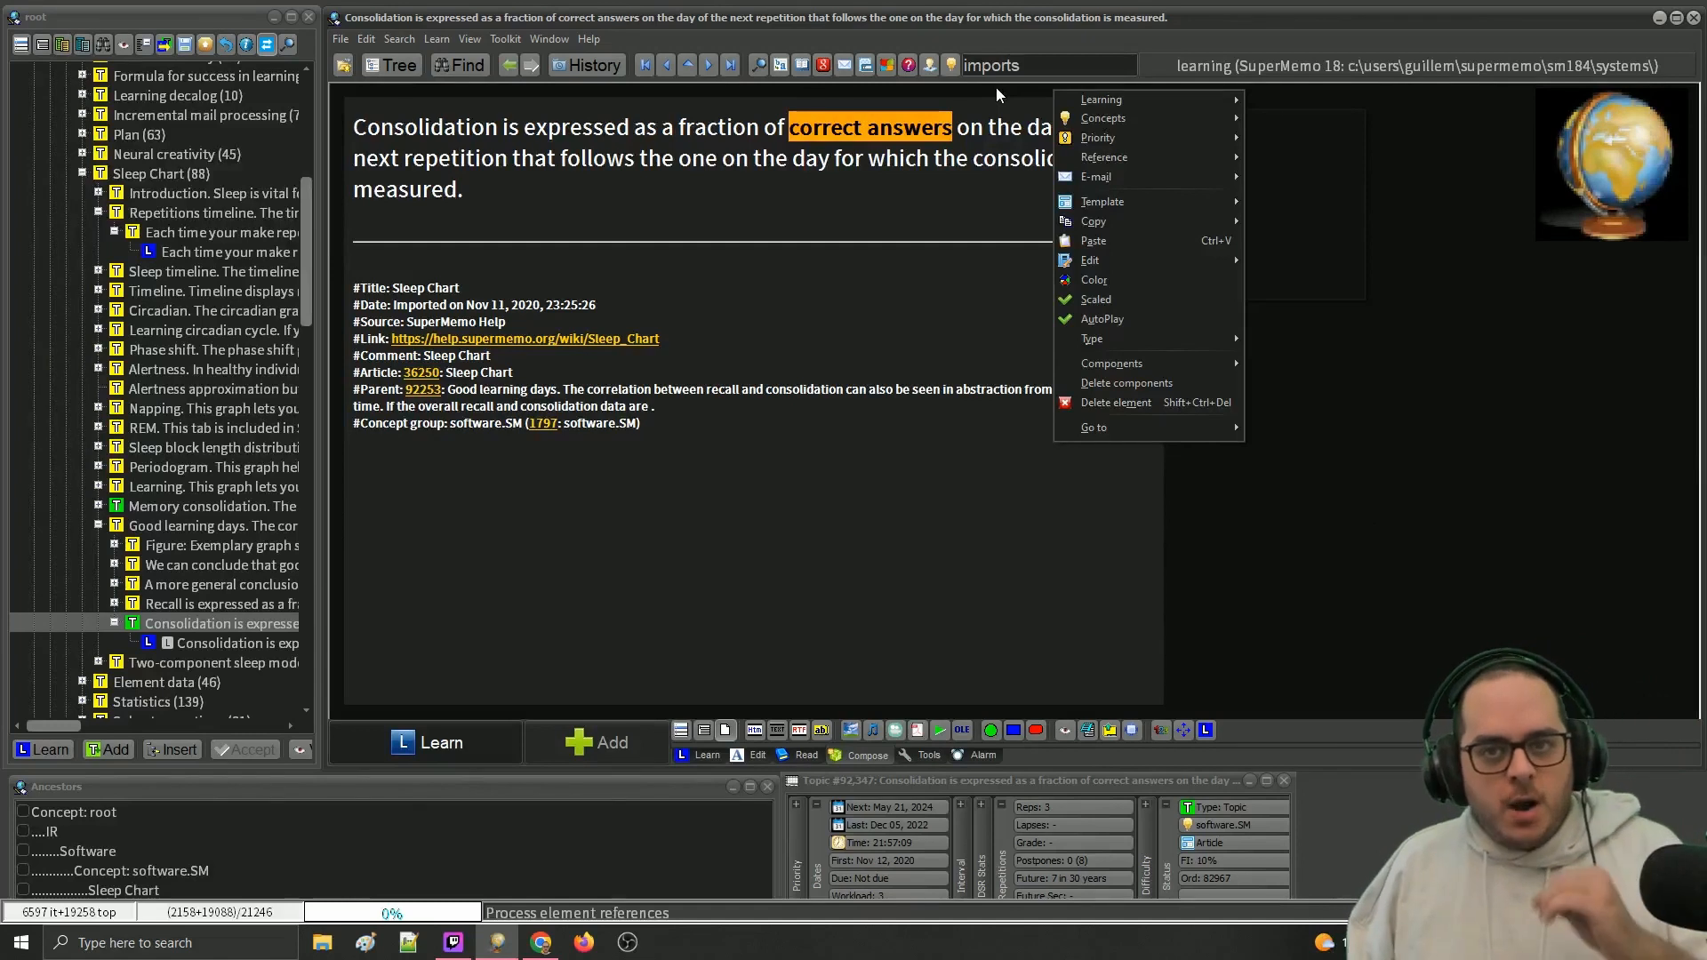
key(Escape)
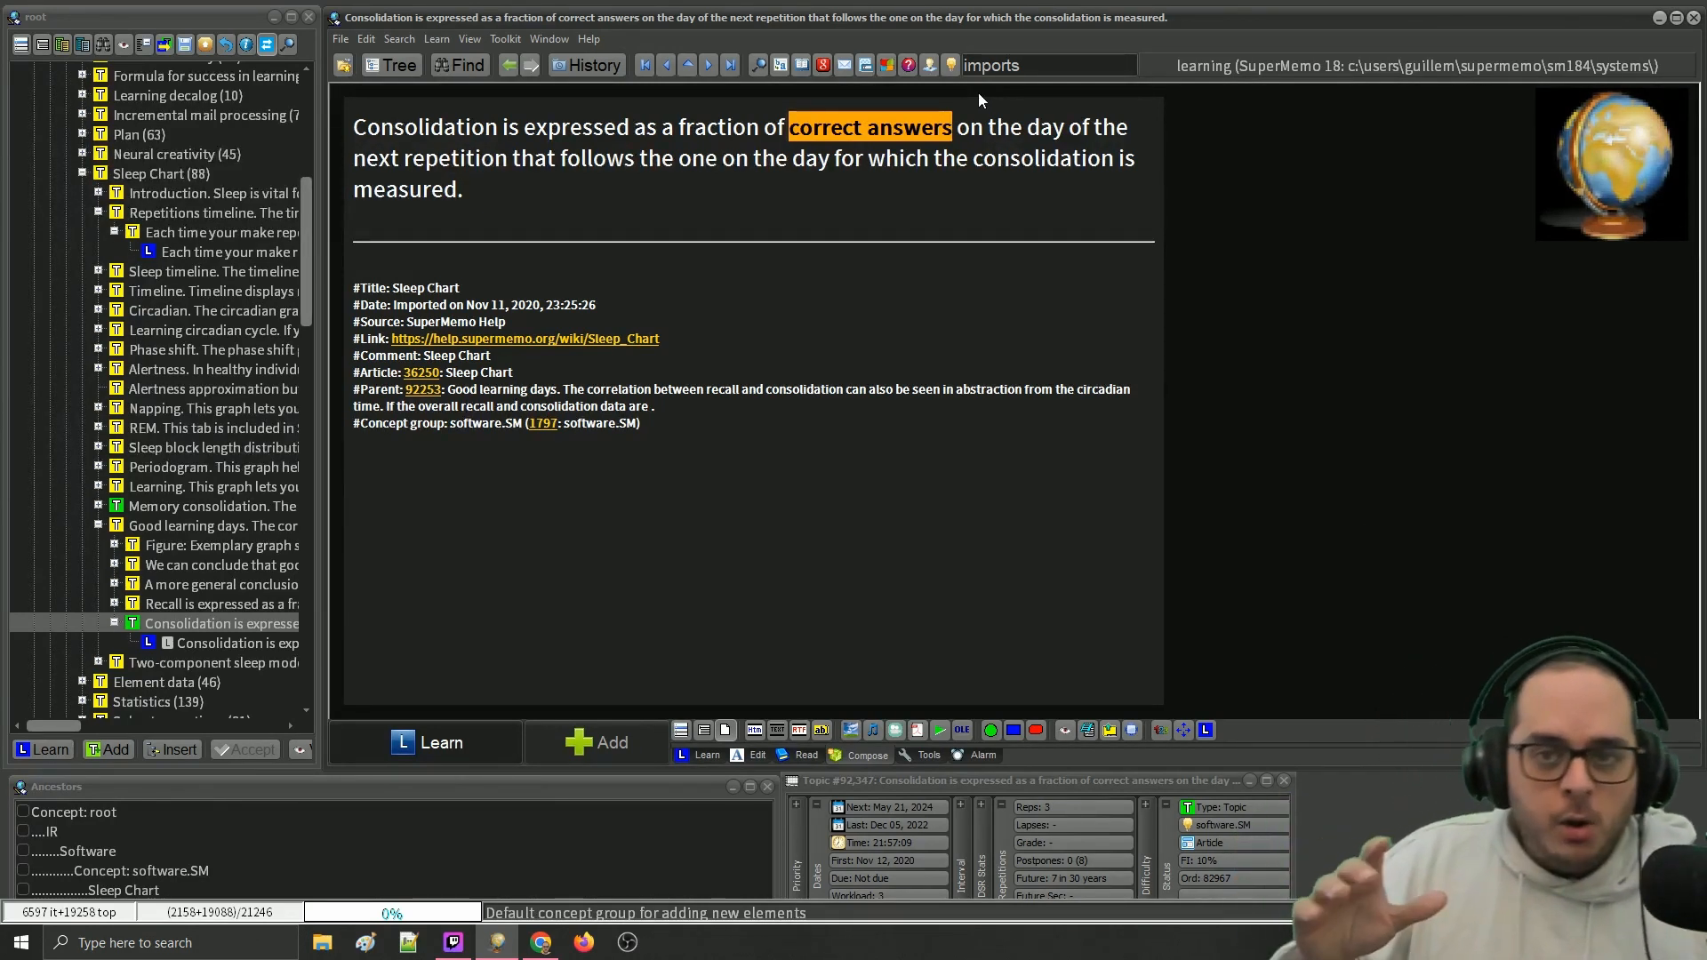
- Preview the "Article NOTHING ELSE" template in the template registry and close the registry without applying it
click(1605, 168)
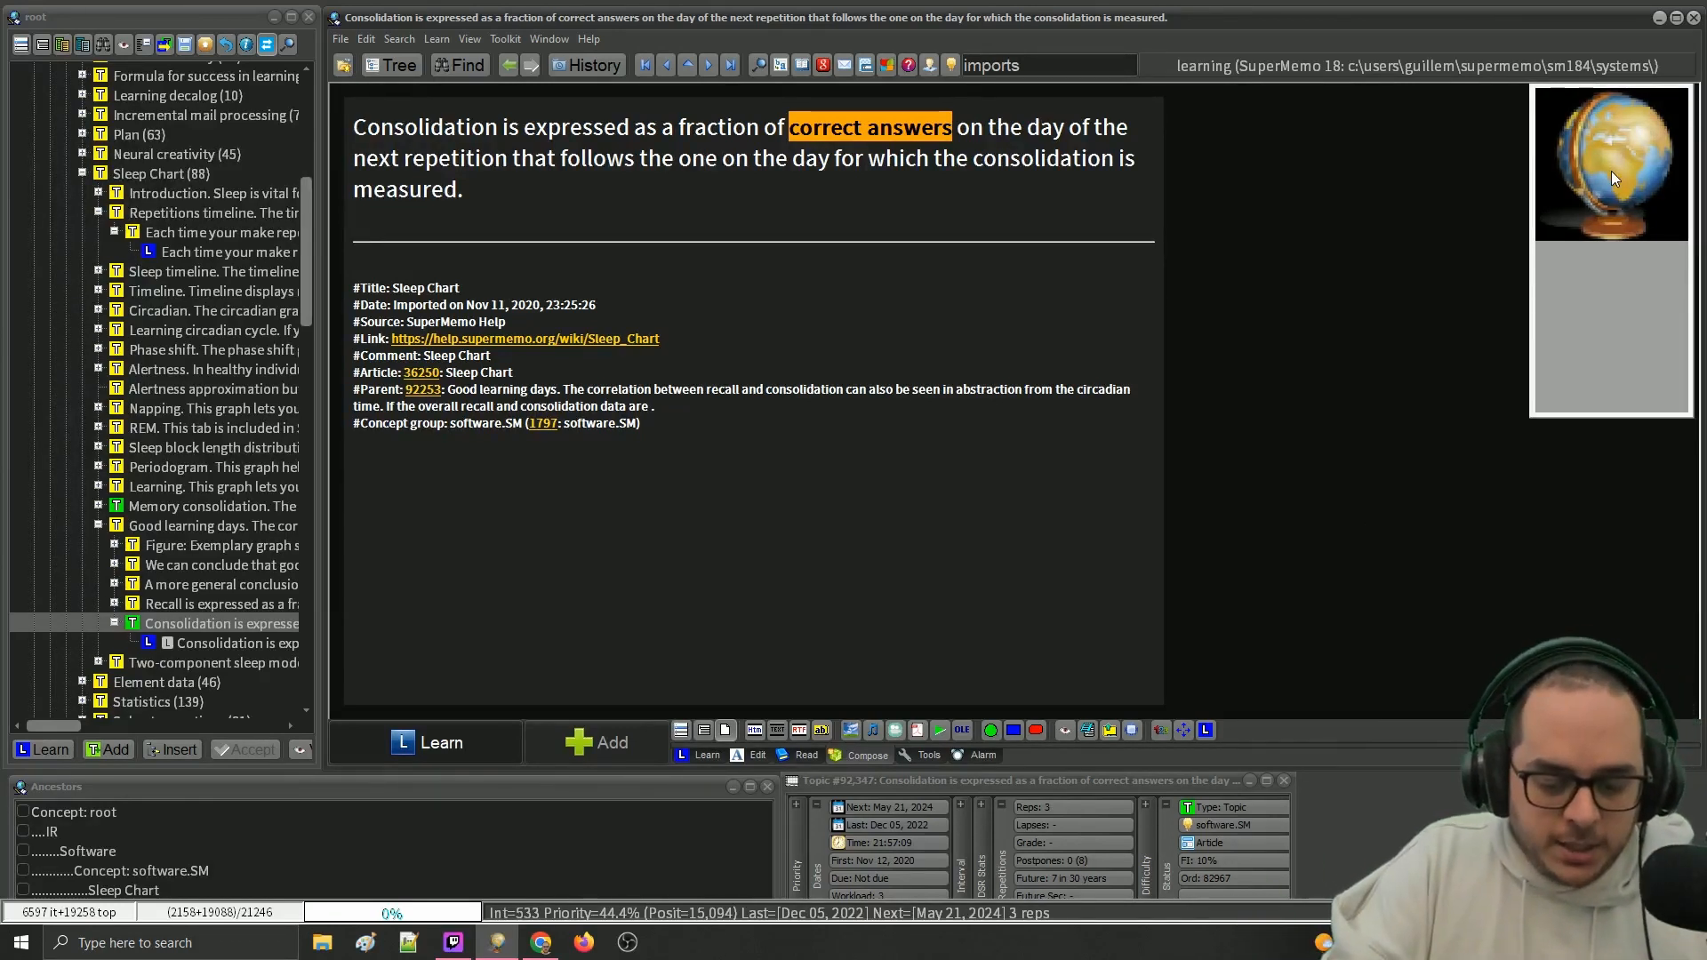
key(ctrl+shift+m)
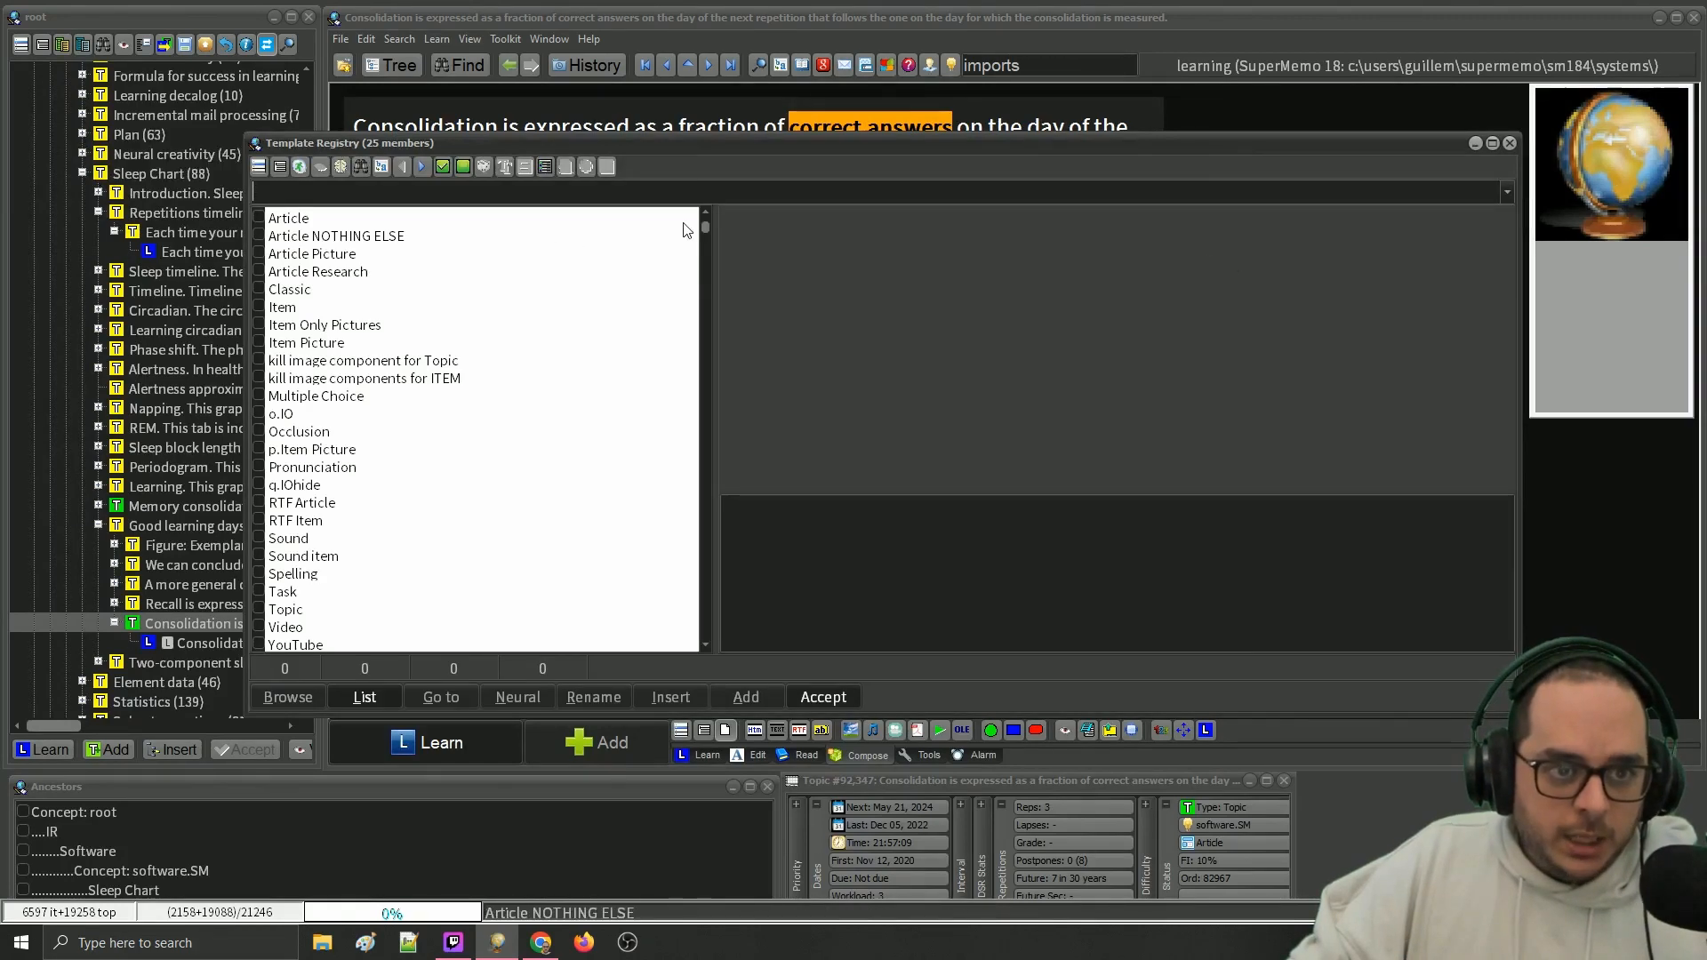
click(397, 242)
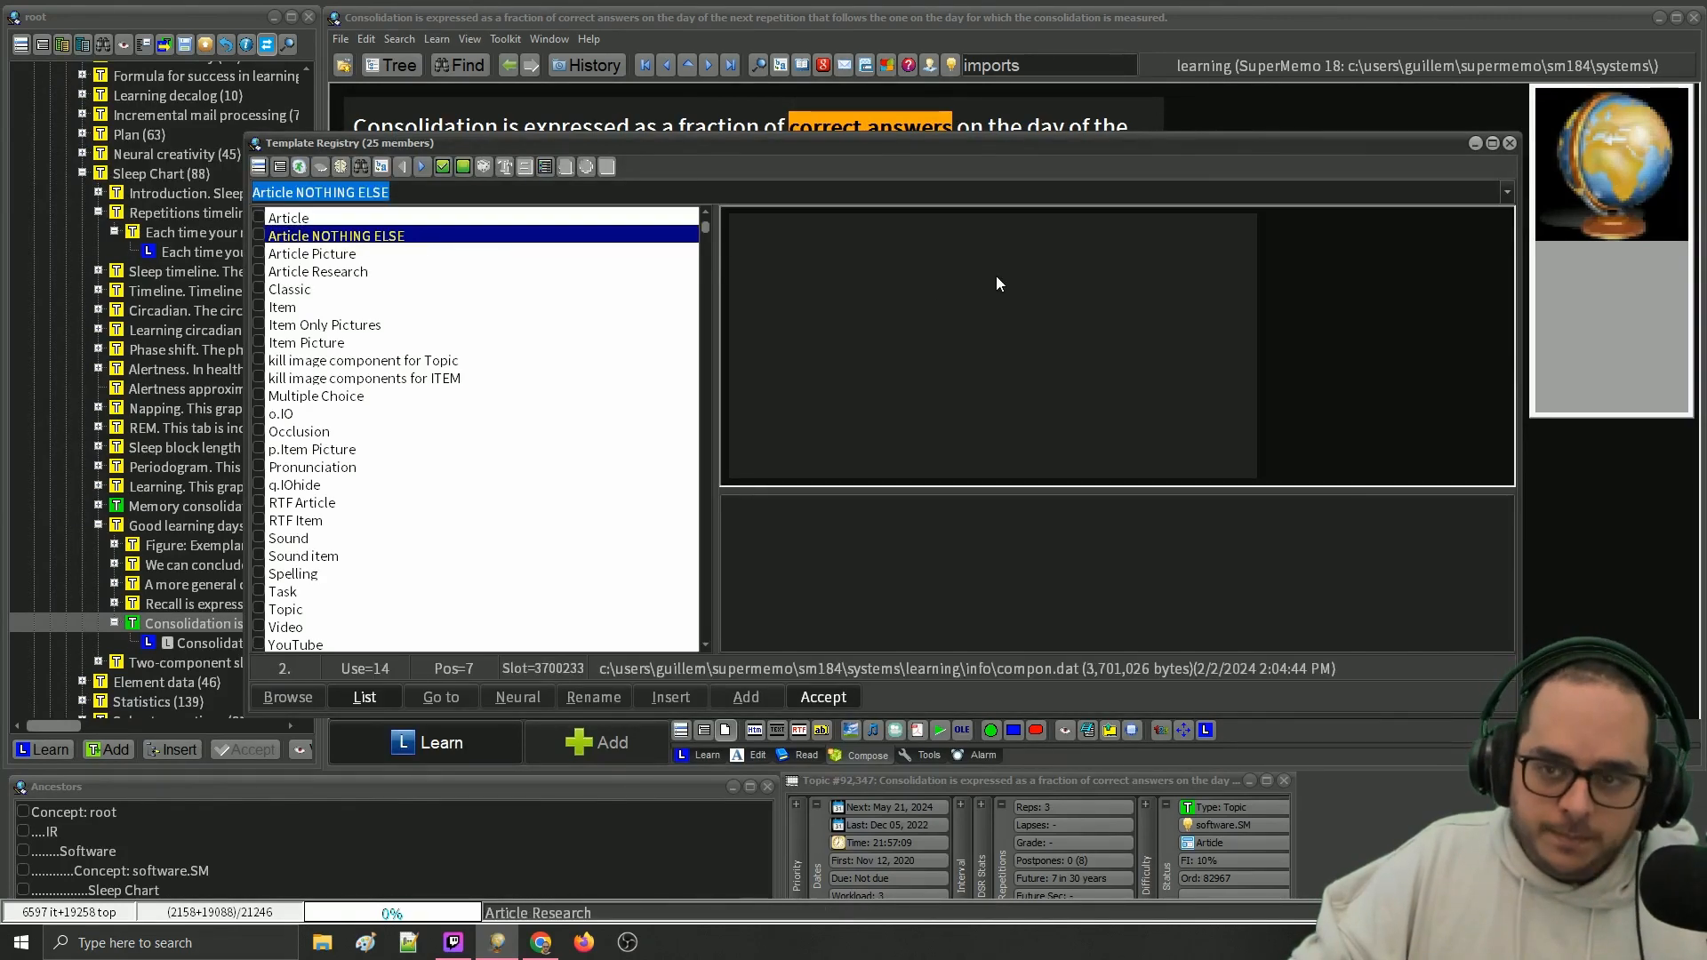
click(1508, 144)
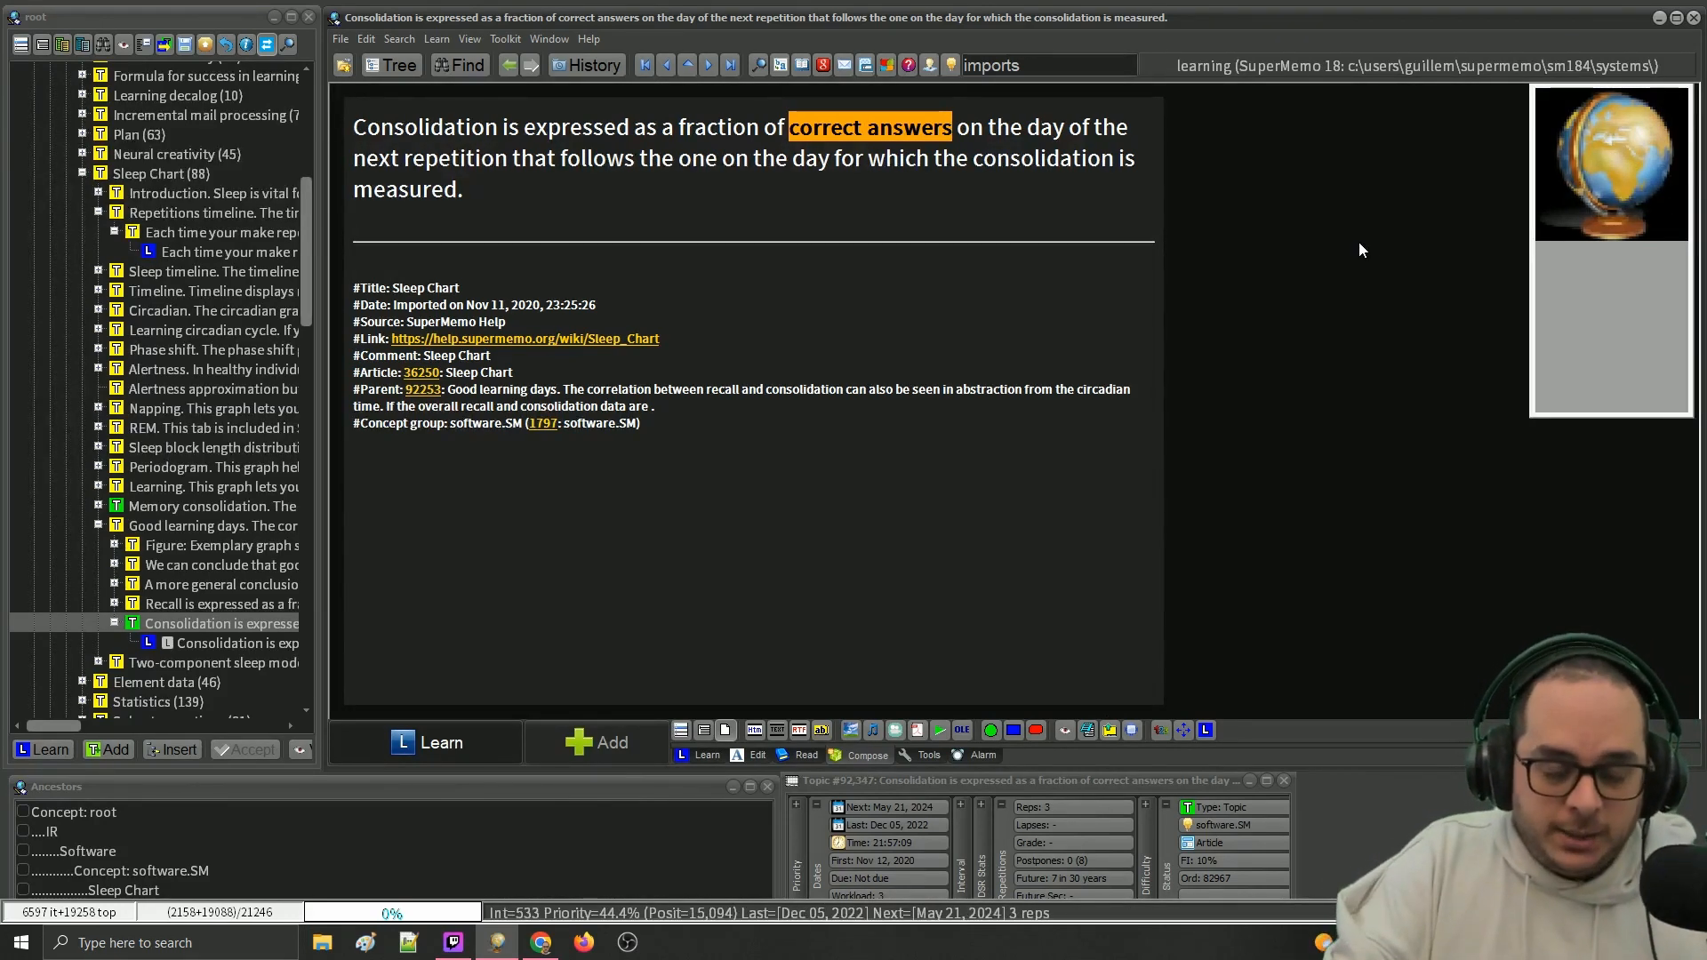
key(ctrl+shift+m)
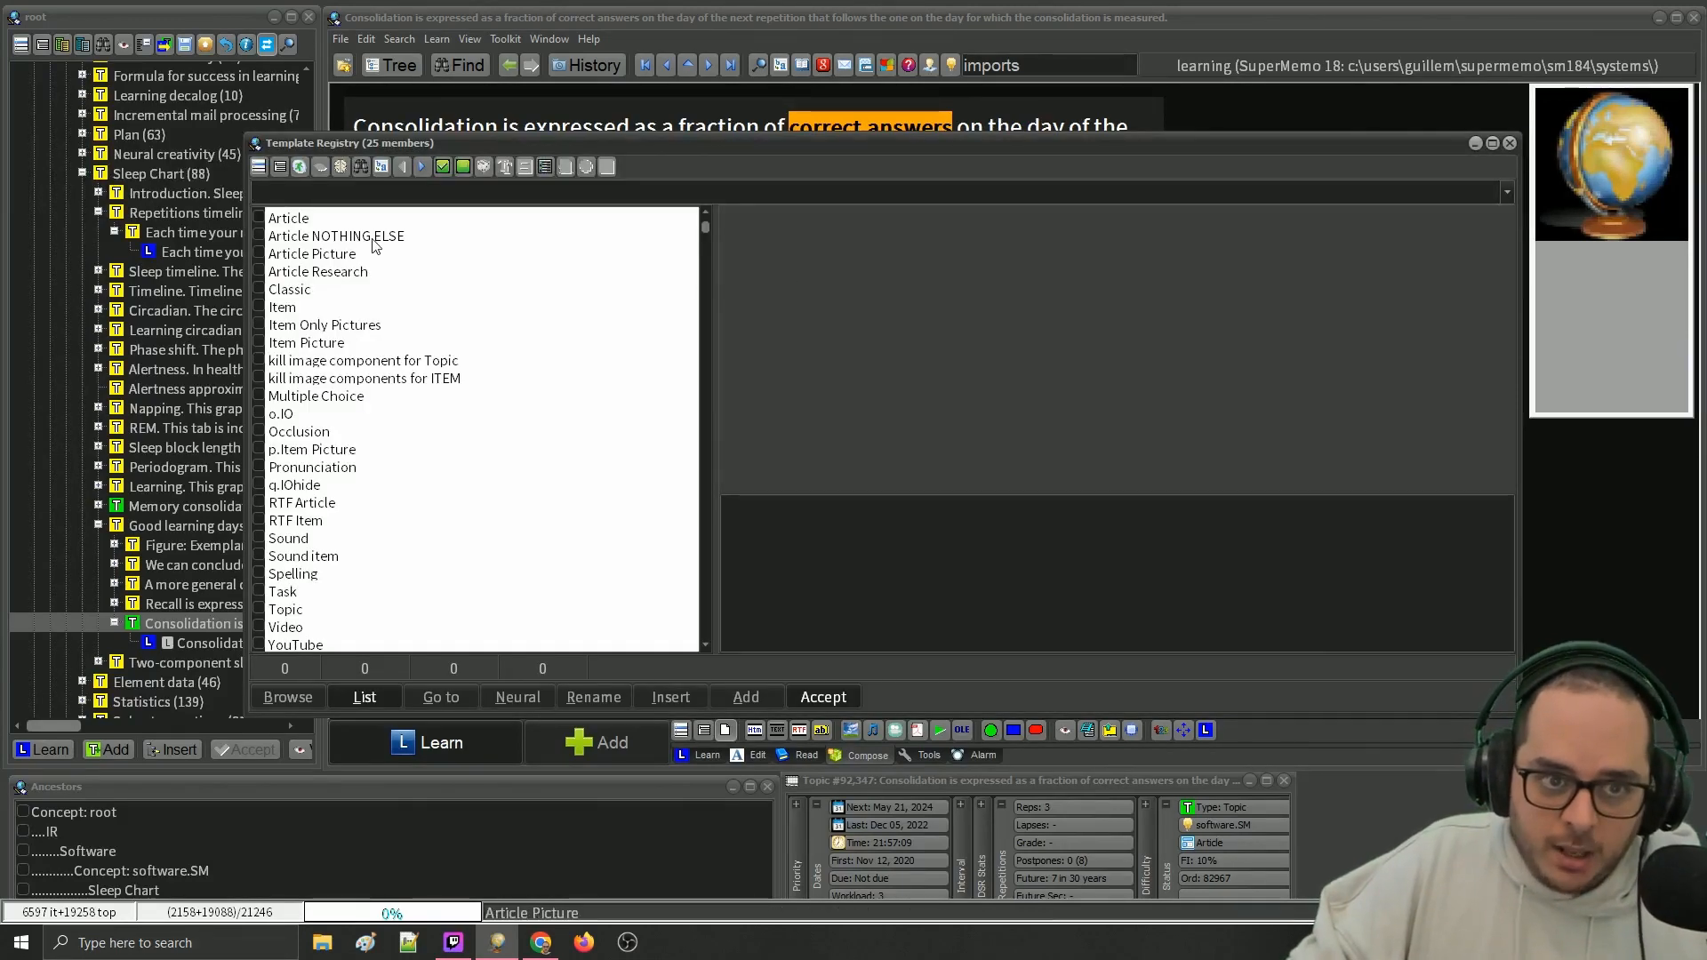
click(373, 236)
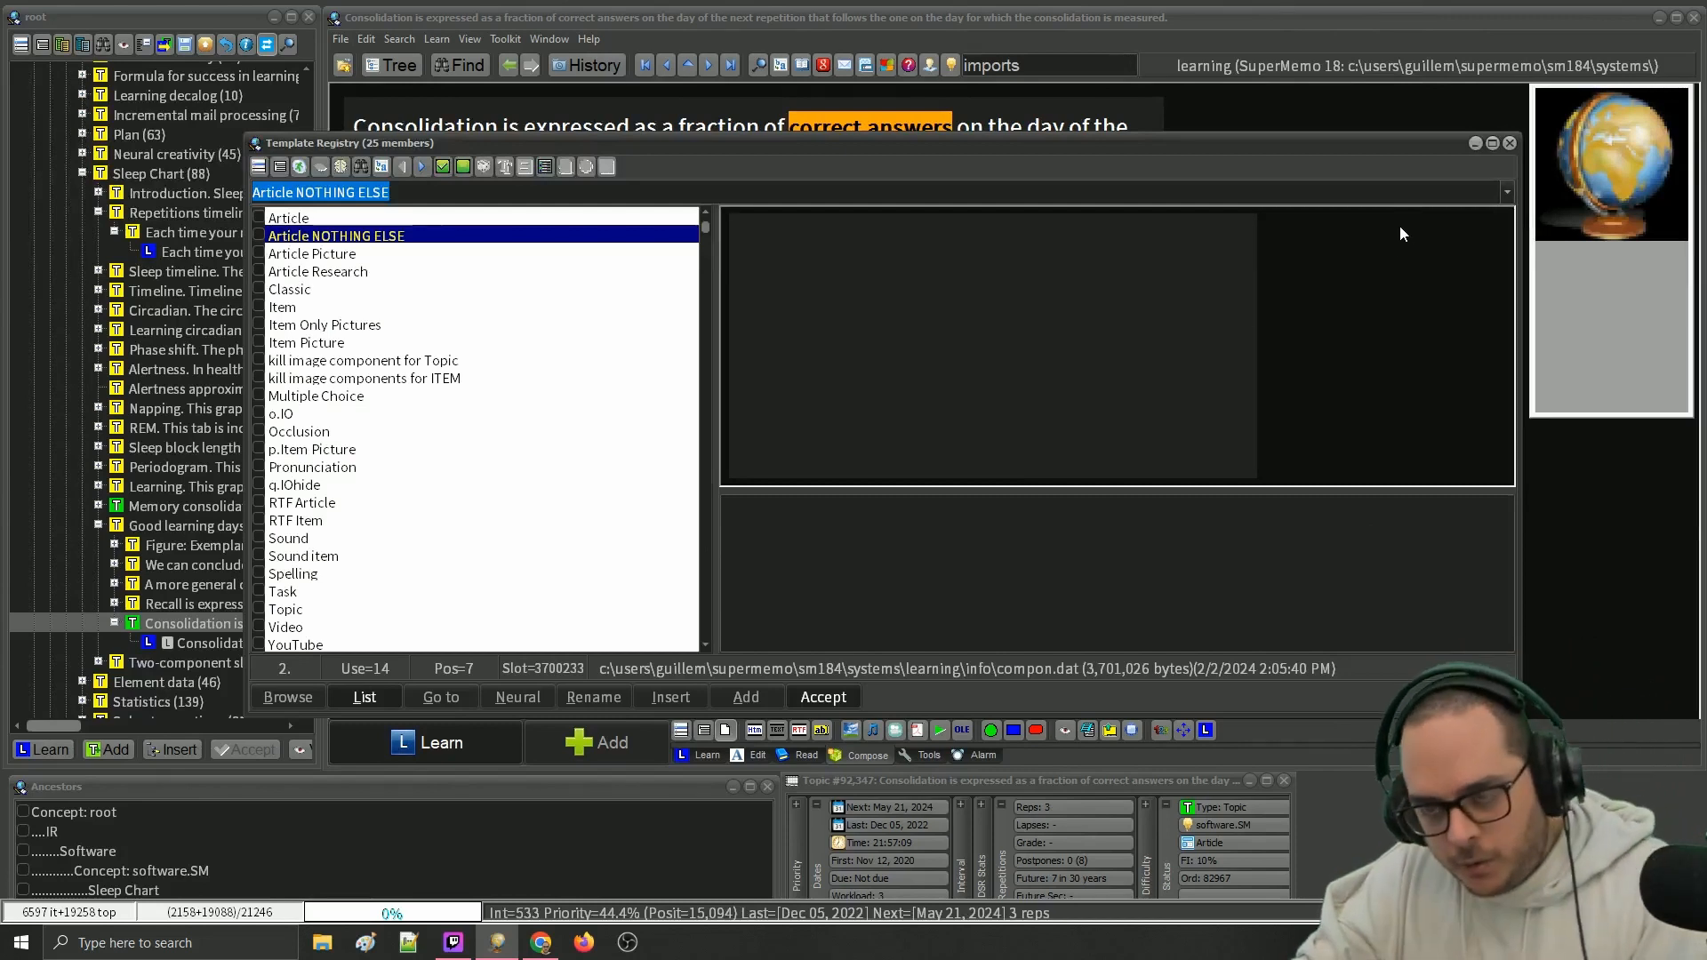
click(1510, 144)
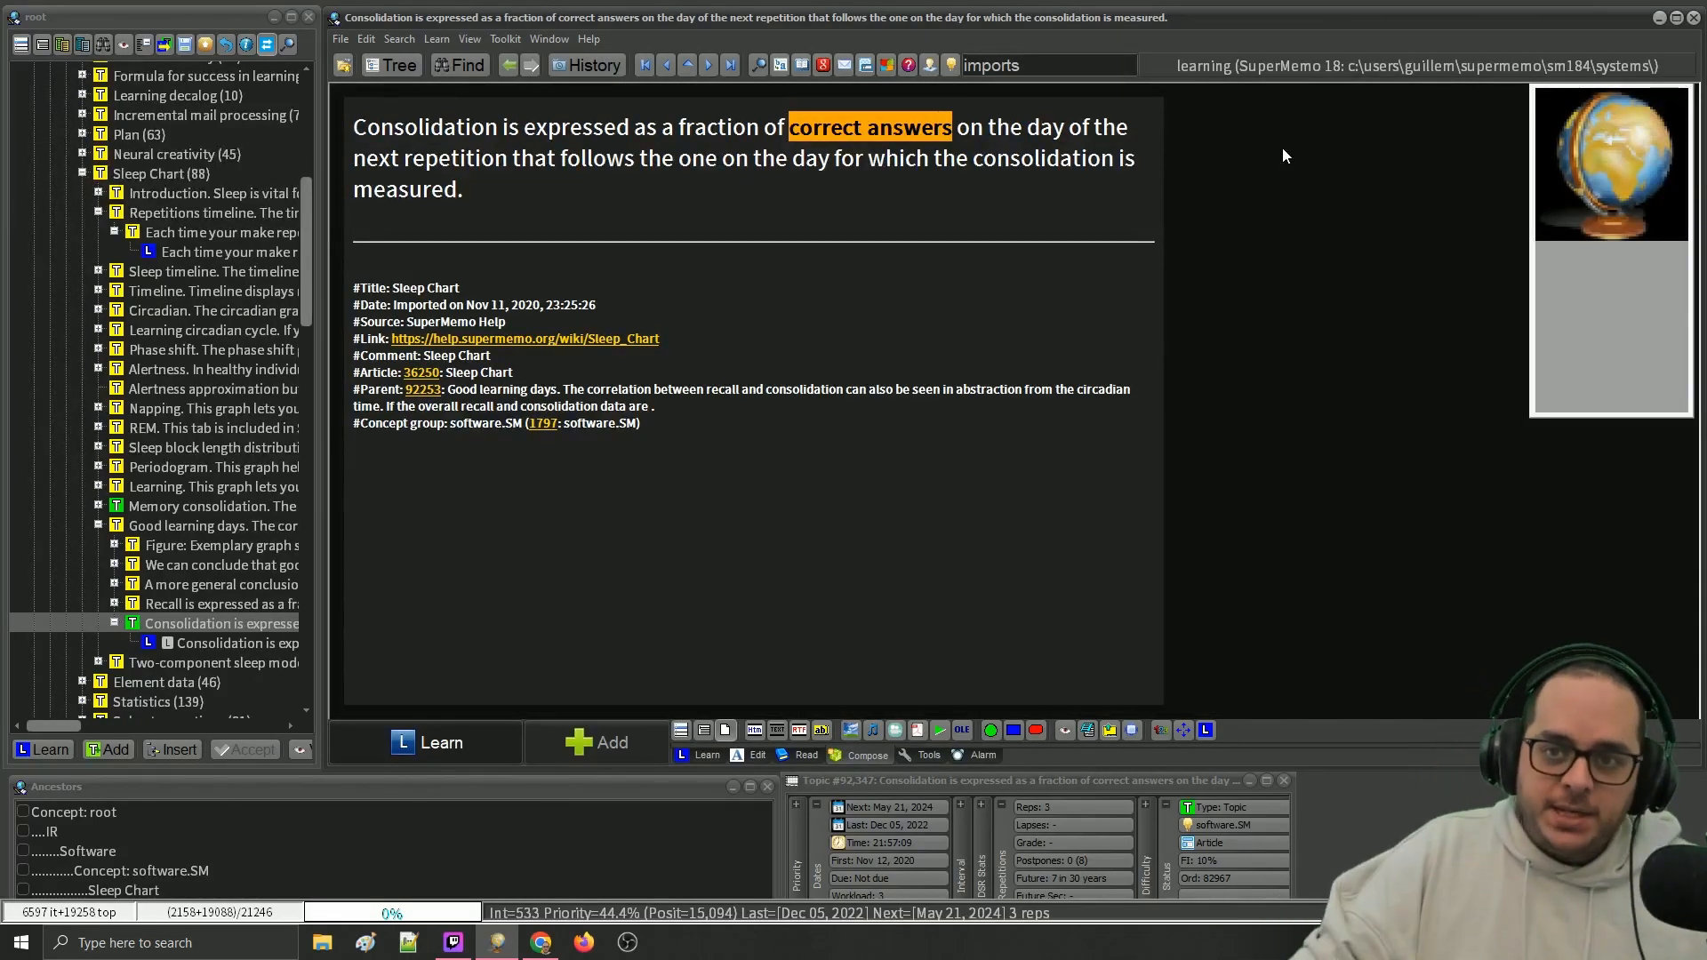
- Examine the template flags of the detached topic
right_click(1147, 92)
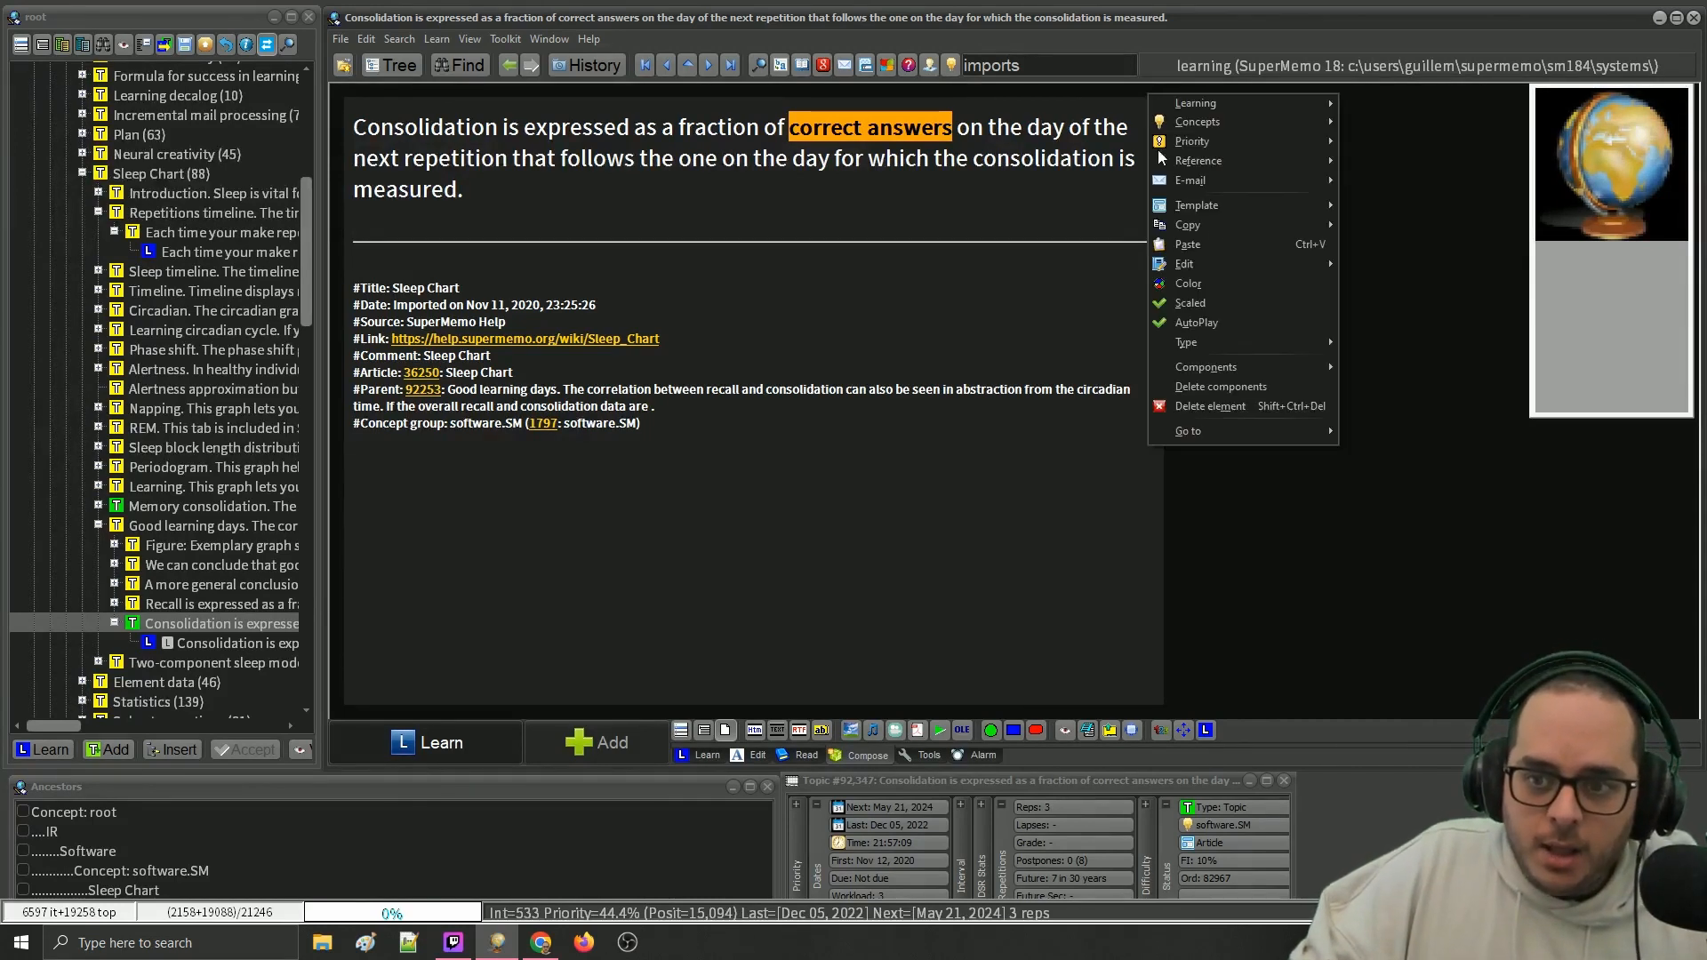
mouse_move(1285, 205)
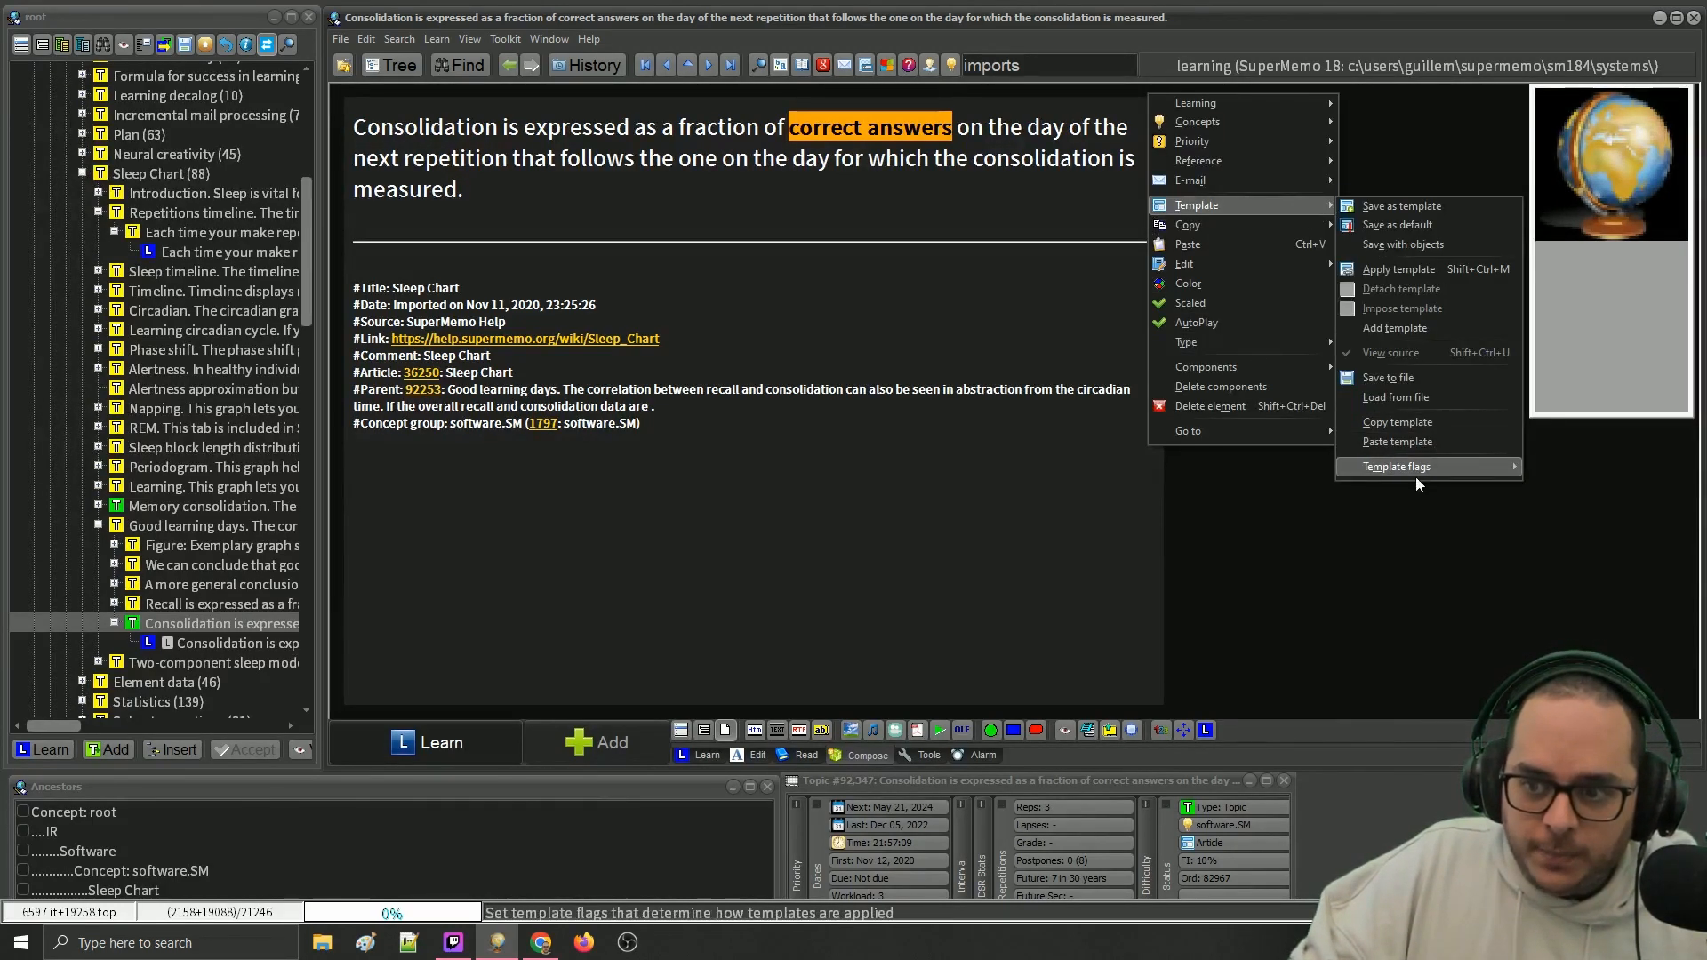
mouse_move(1417, 468)
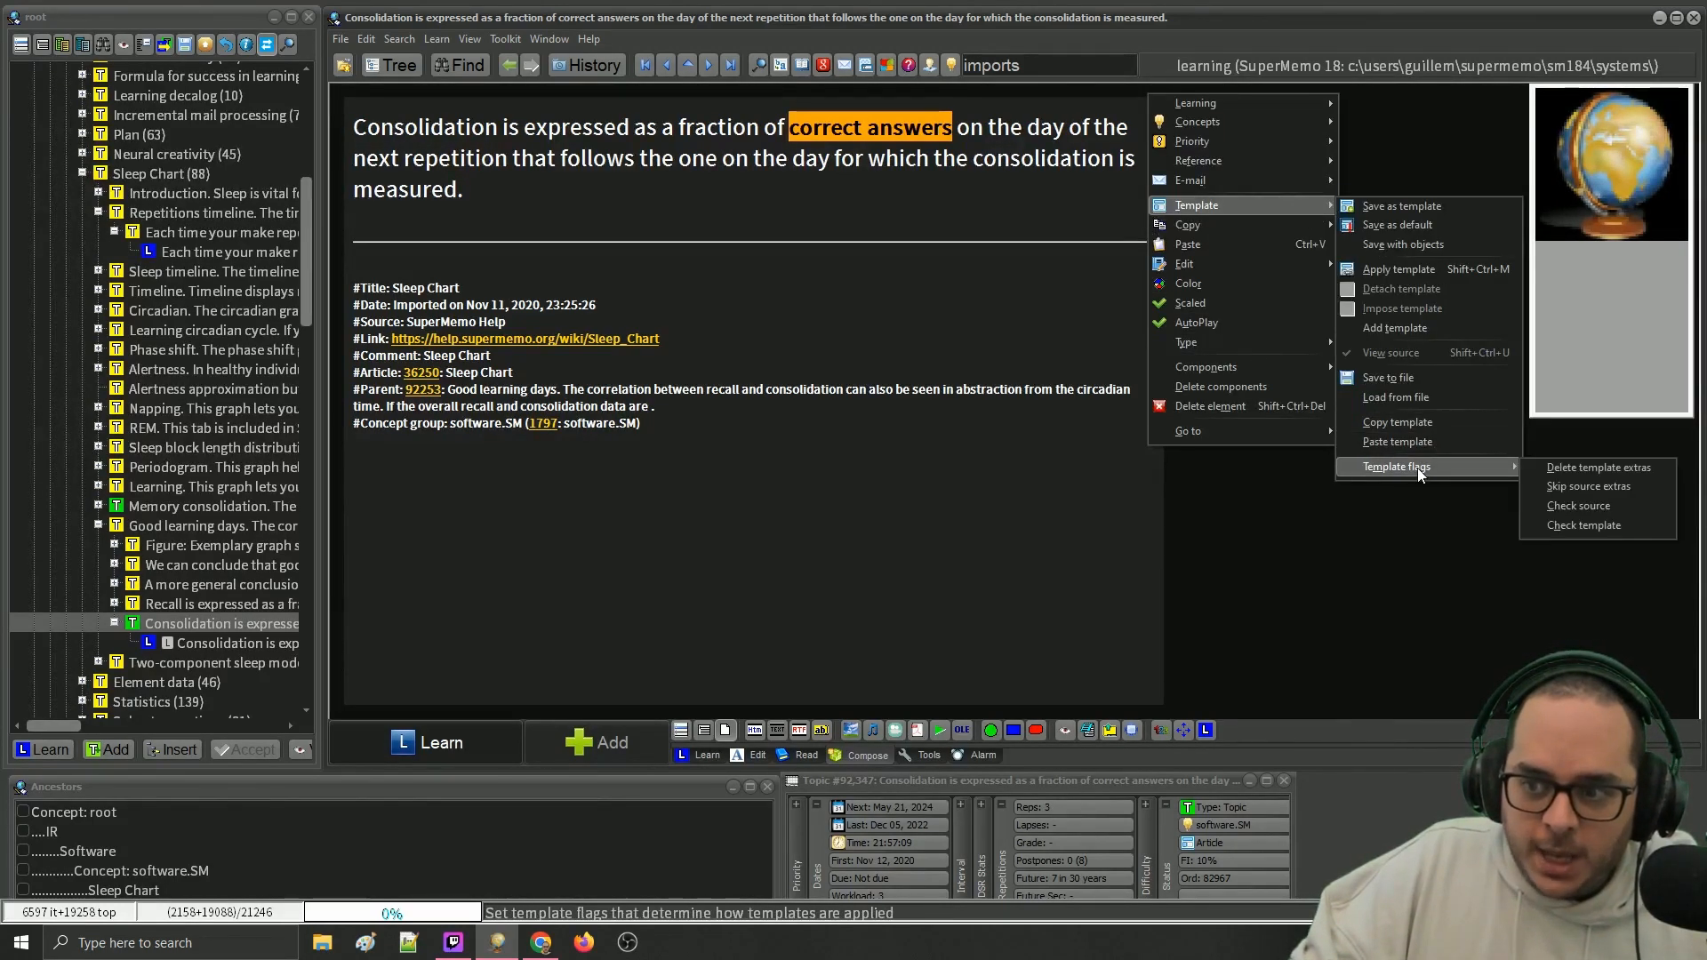
click(1485, 86)
- Add two empty image components stacked below the globe image
click(1588, 494)
alt+click(1600, 612)
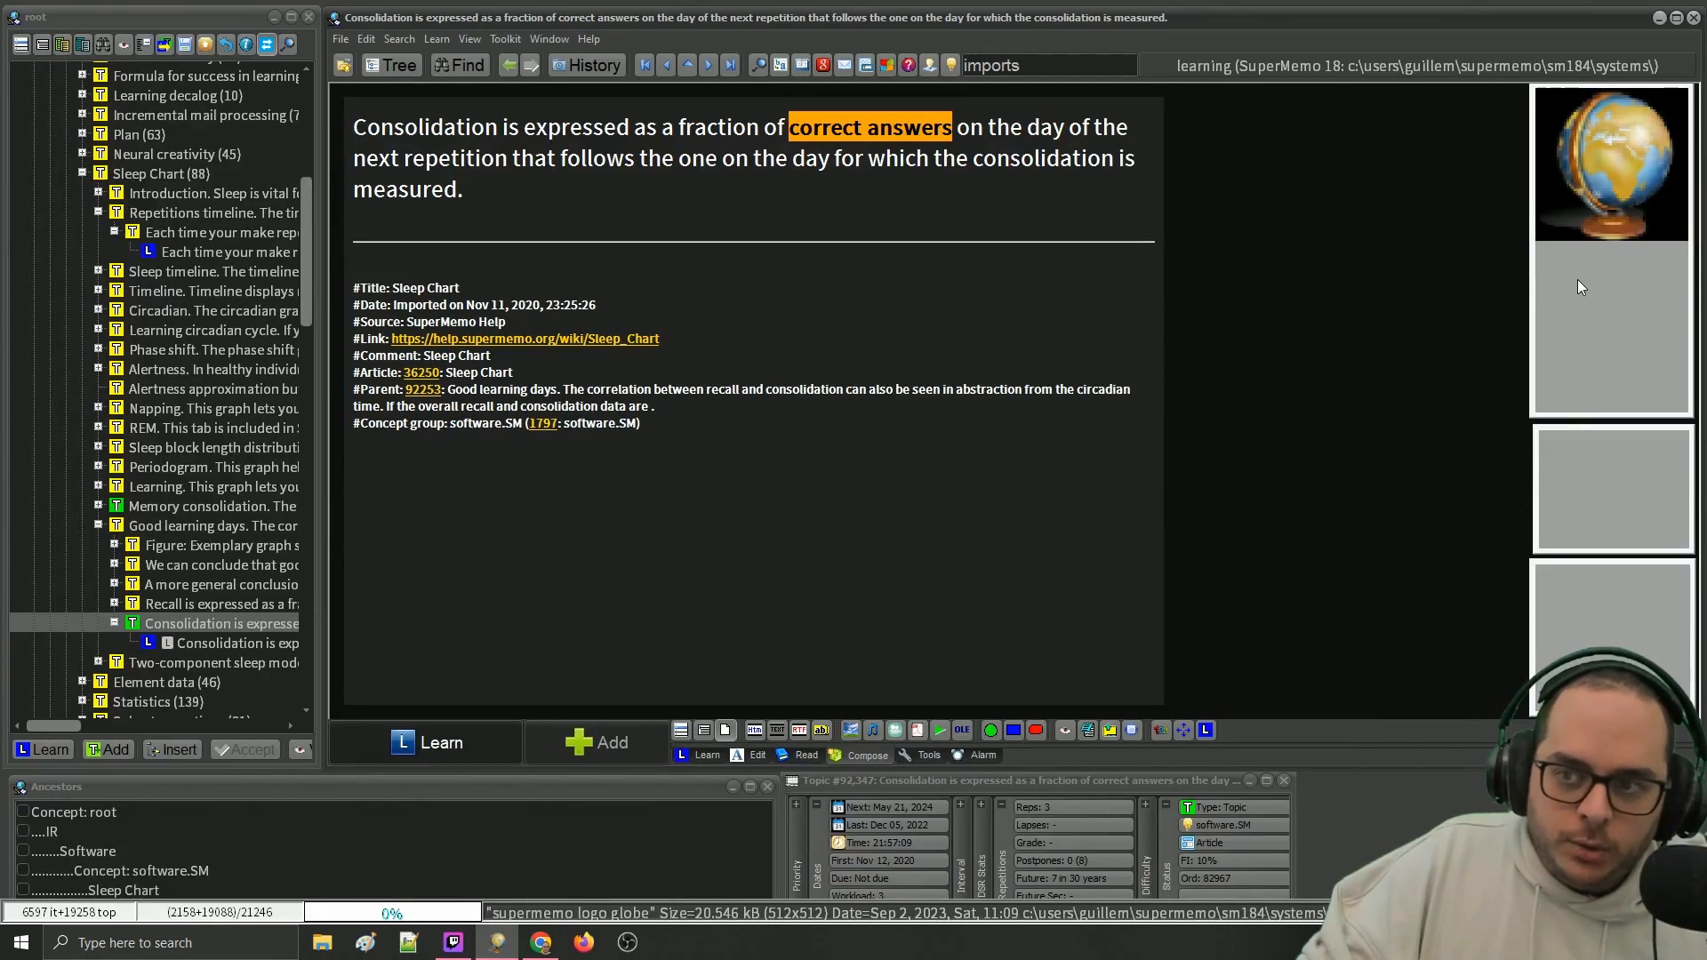
- Delete the lowest empty image component and stretch the globe and remaining empty image components to fill the column beside the text
drag(1530, 190, 1171, 190)
right_click(1584, 597)
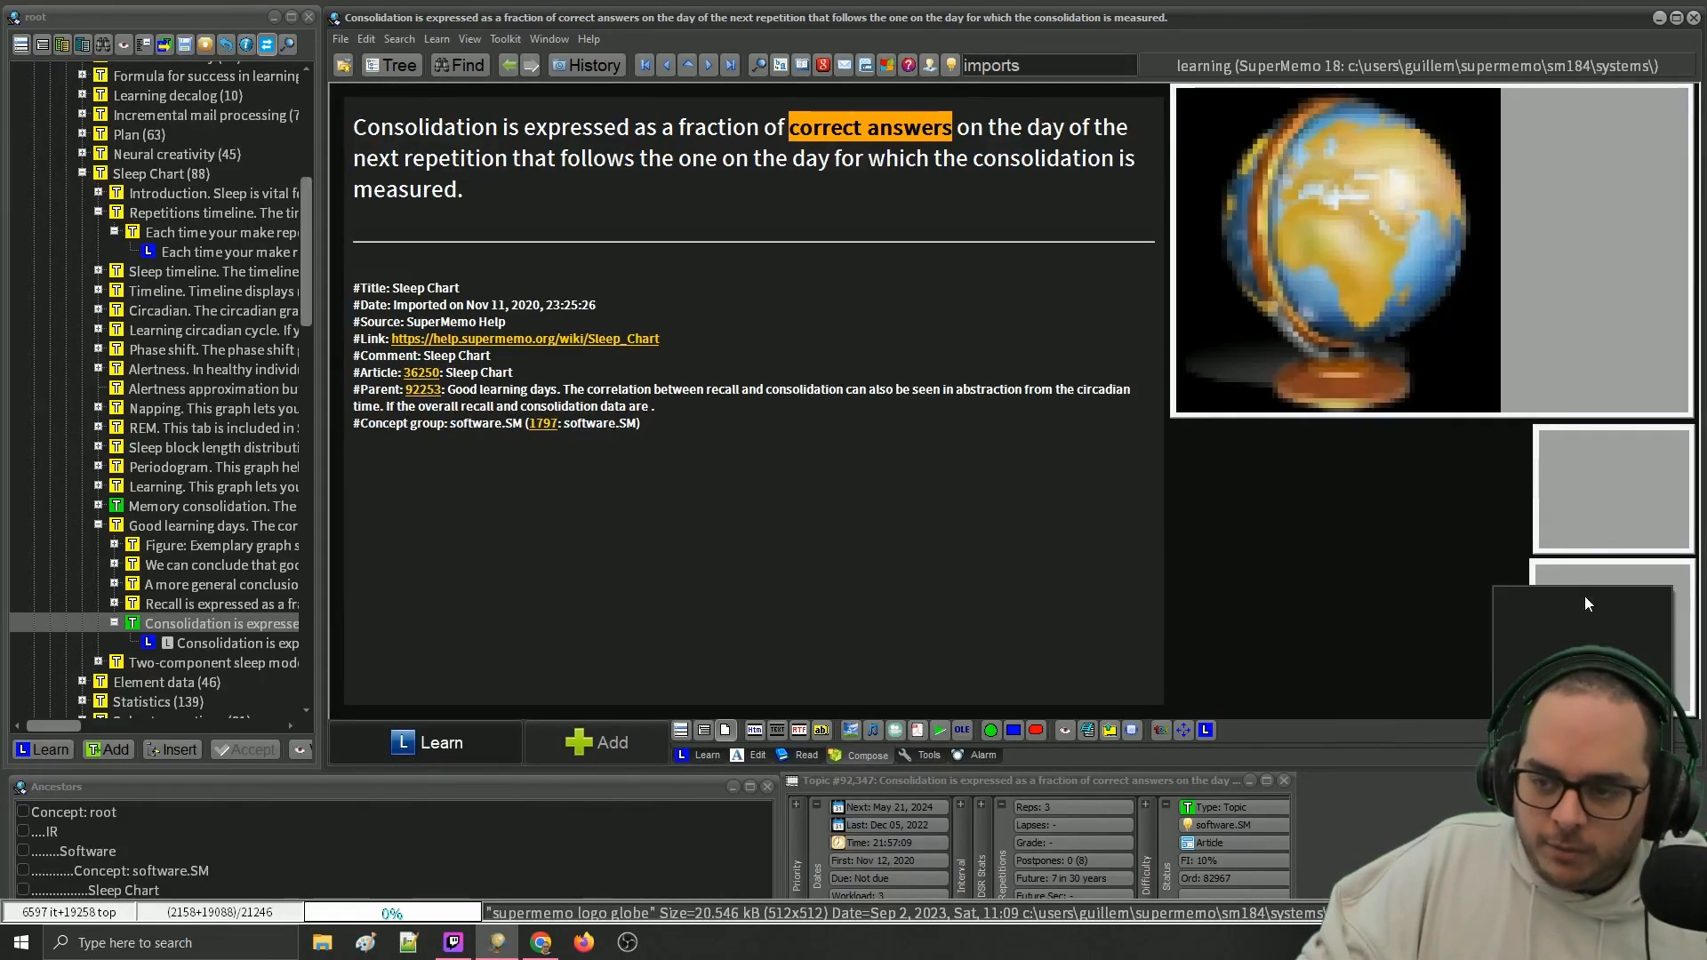
click(1542, 637)
key(Return)
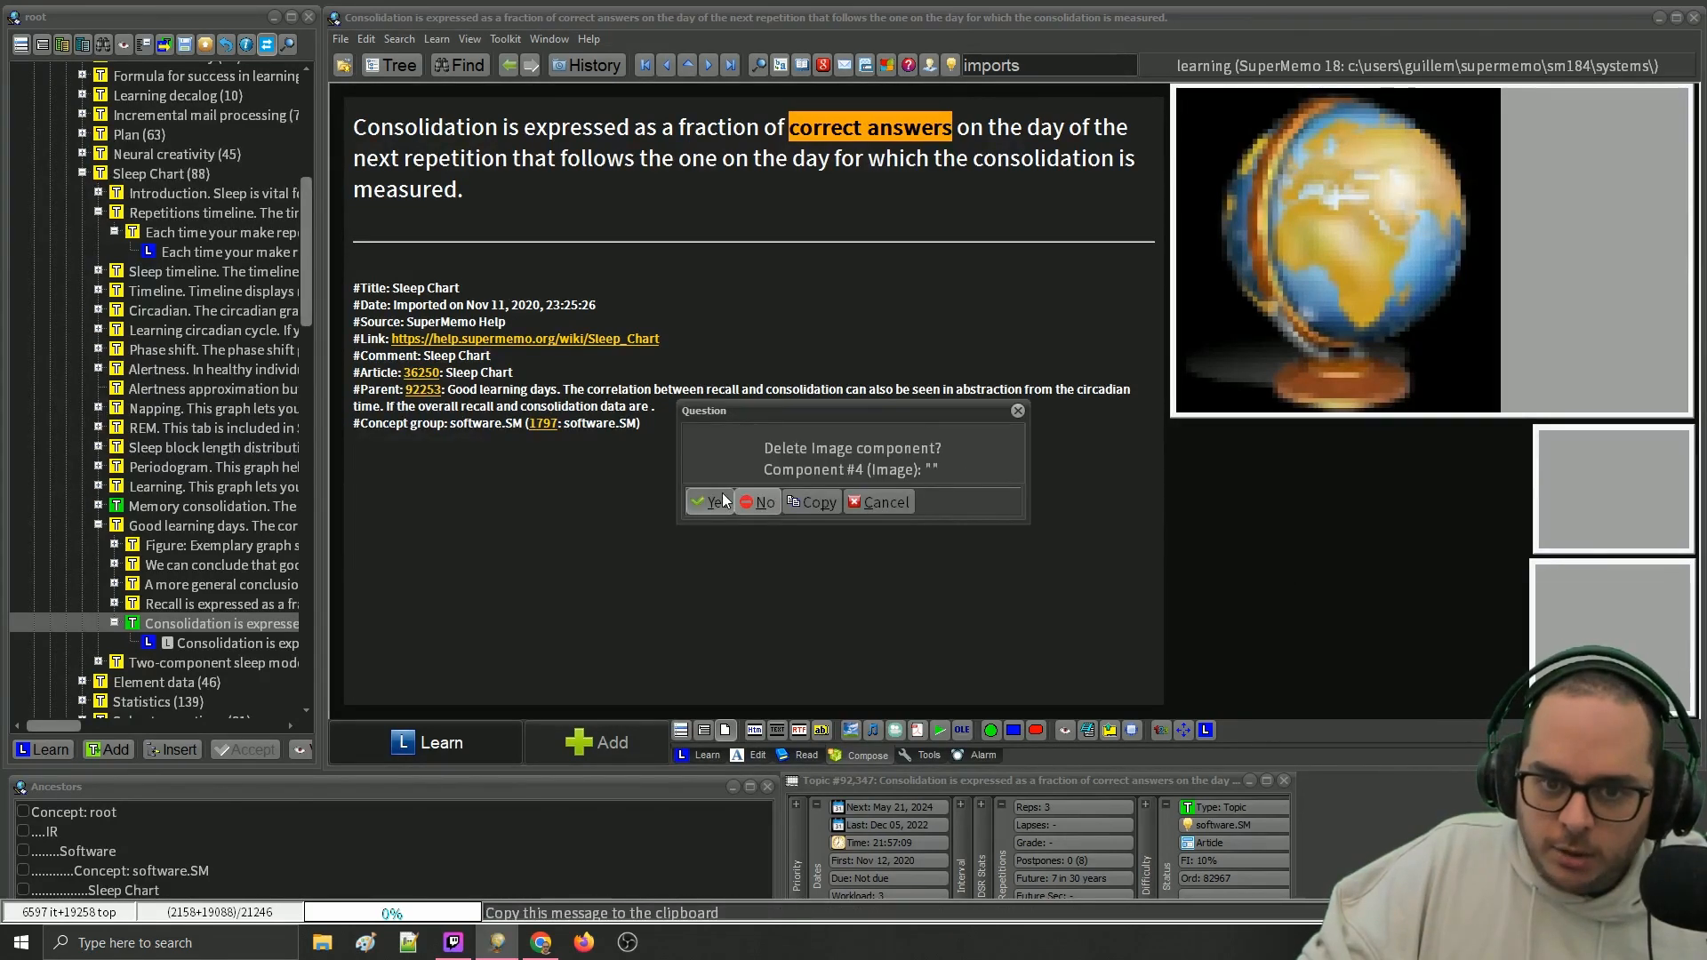
drag(1515, 566, 1184, 704)
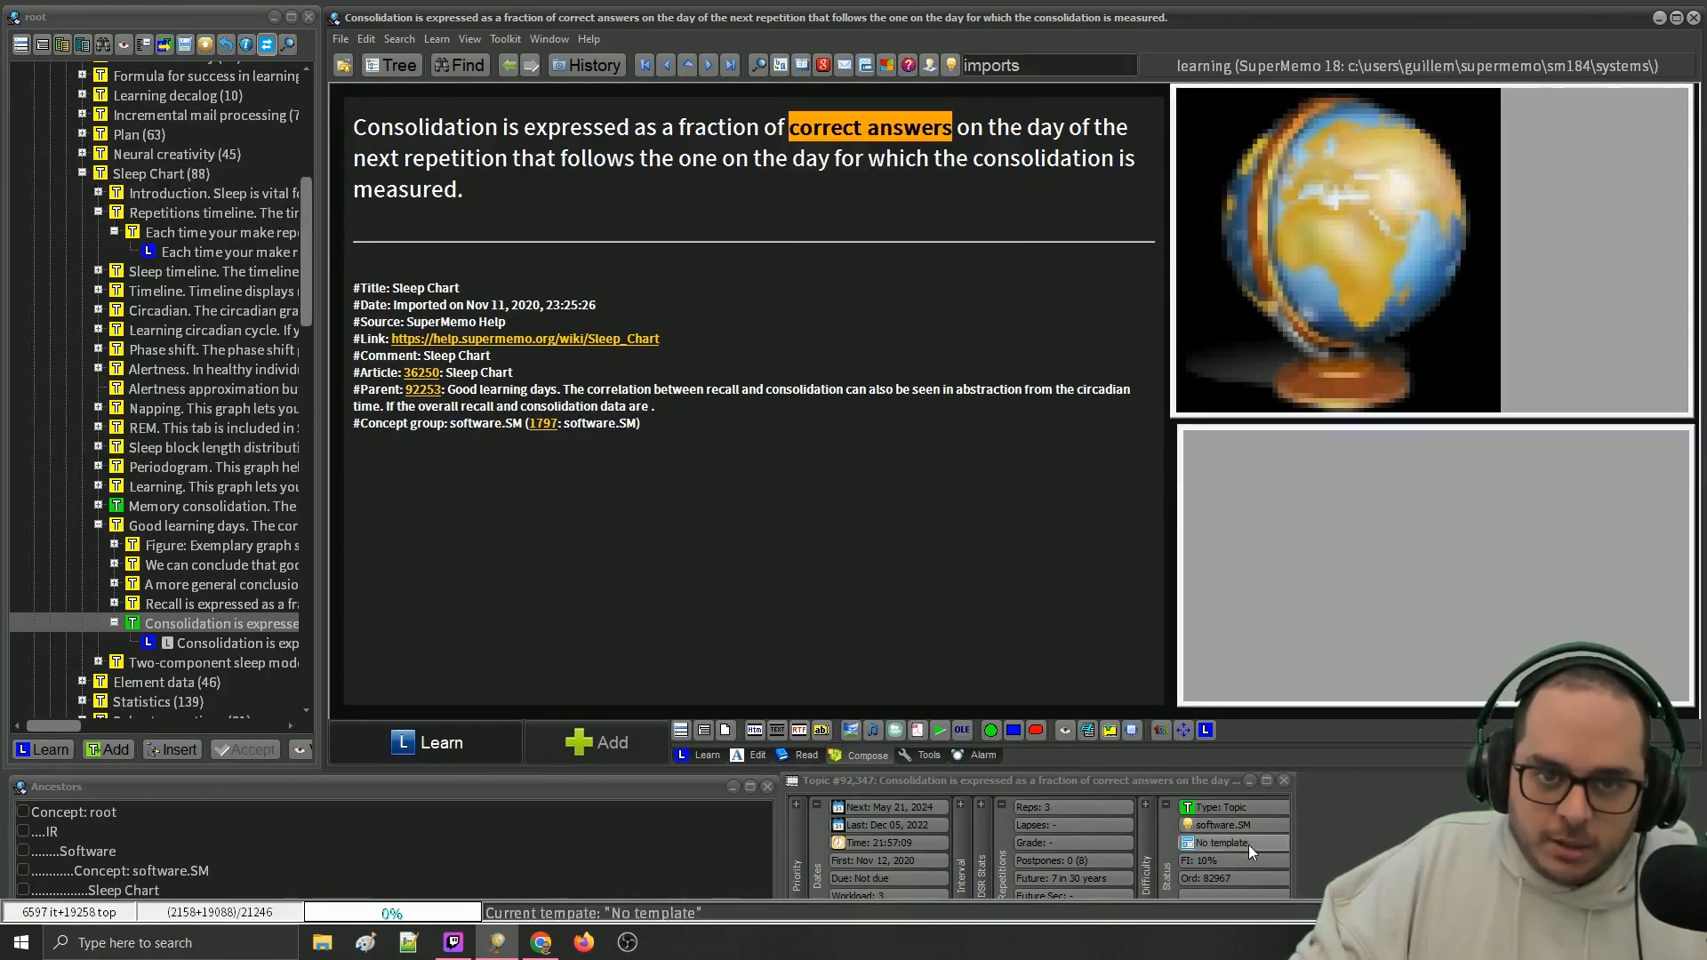
- Save the topic's current layout with its two image components as the template "Article"
right_click(1118, 91)
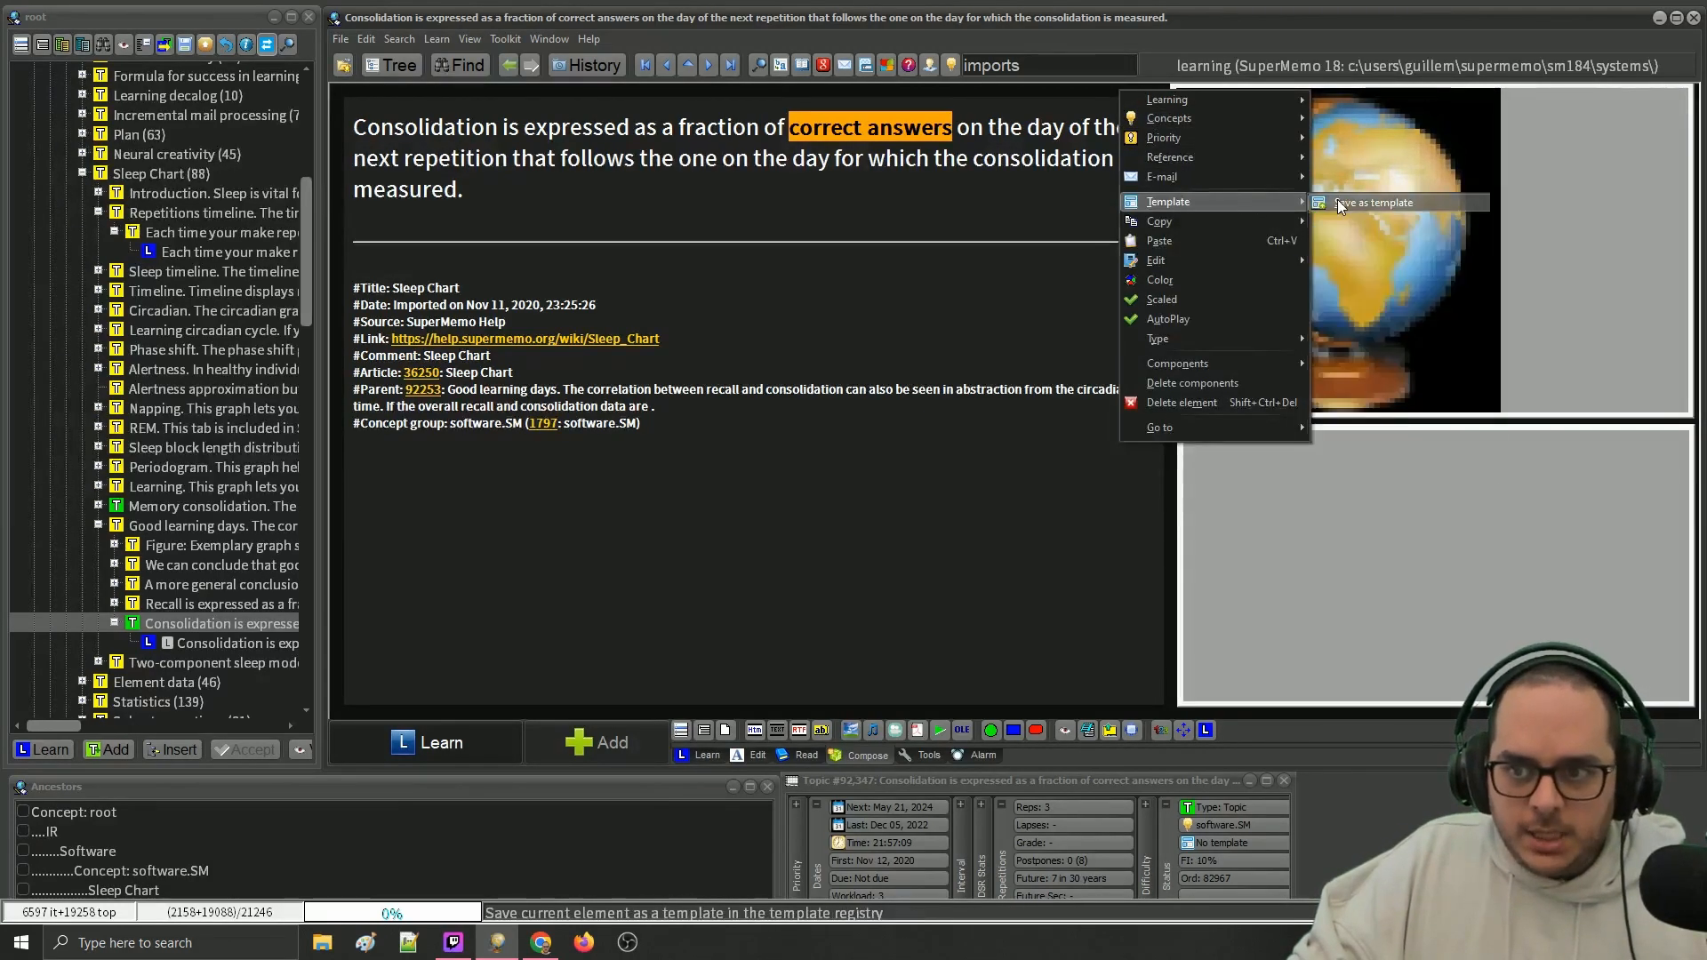
click(1341, 202)
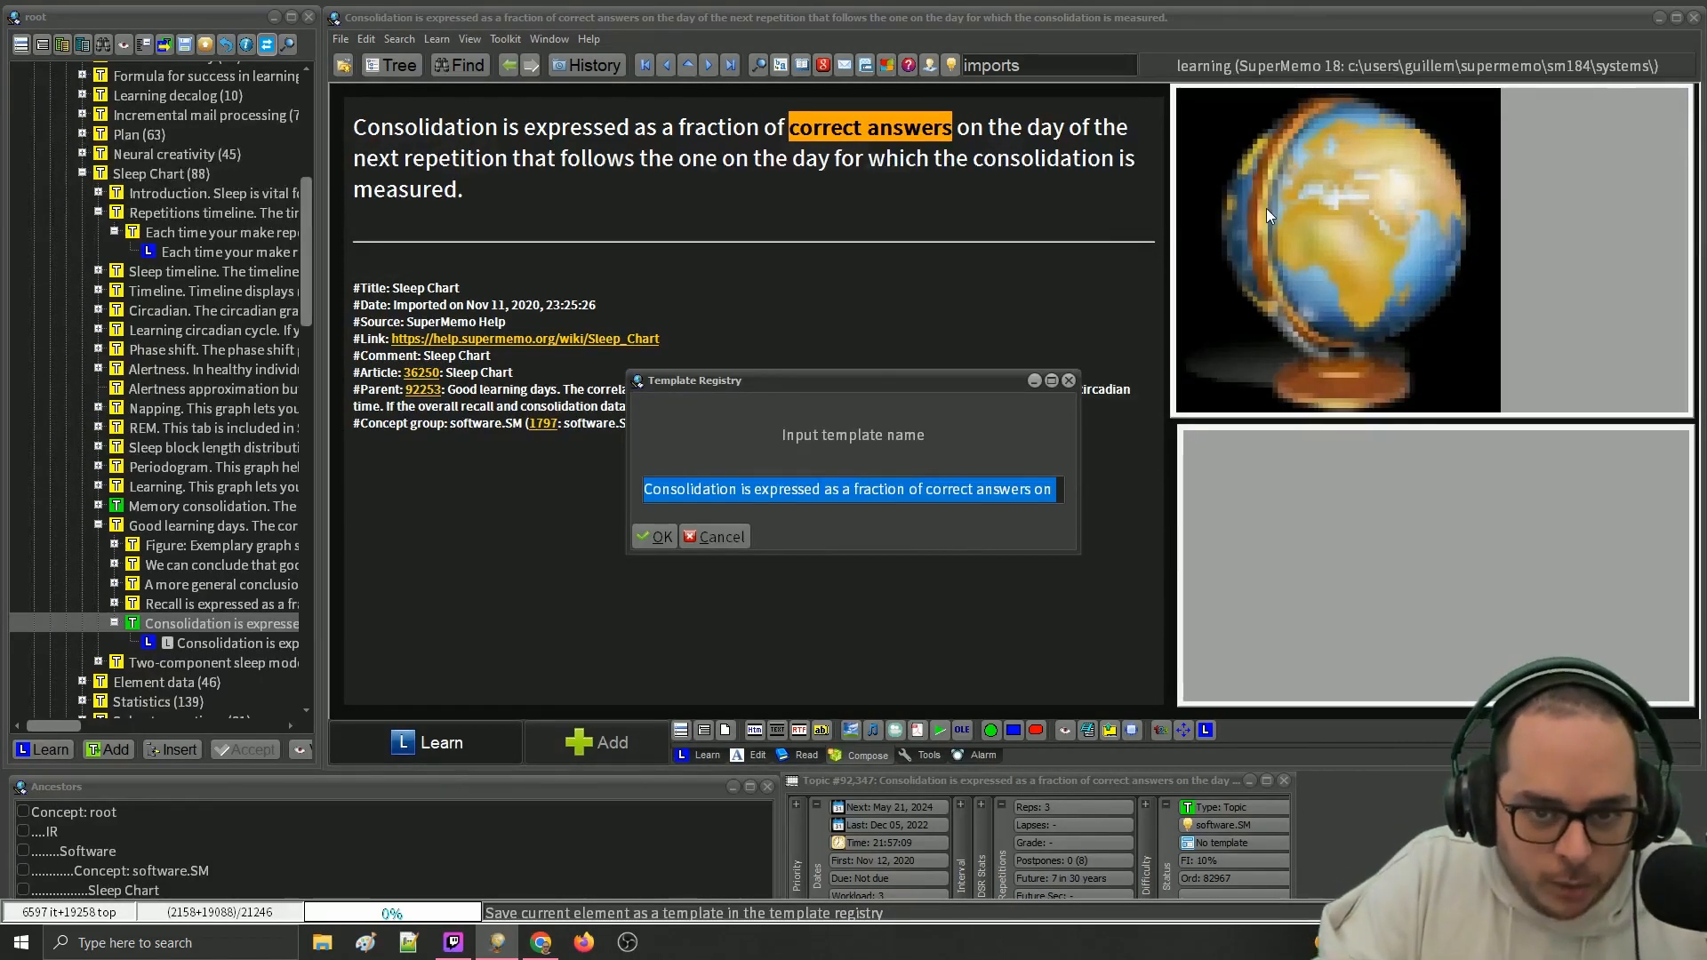
text(Article)
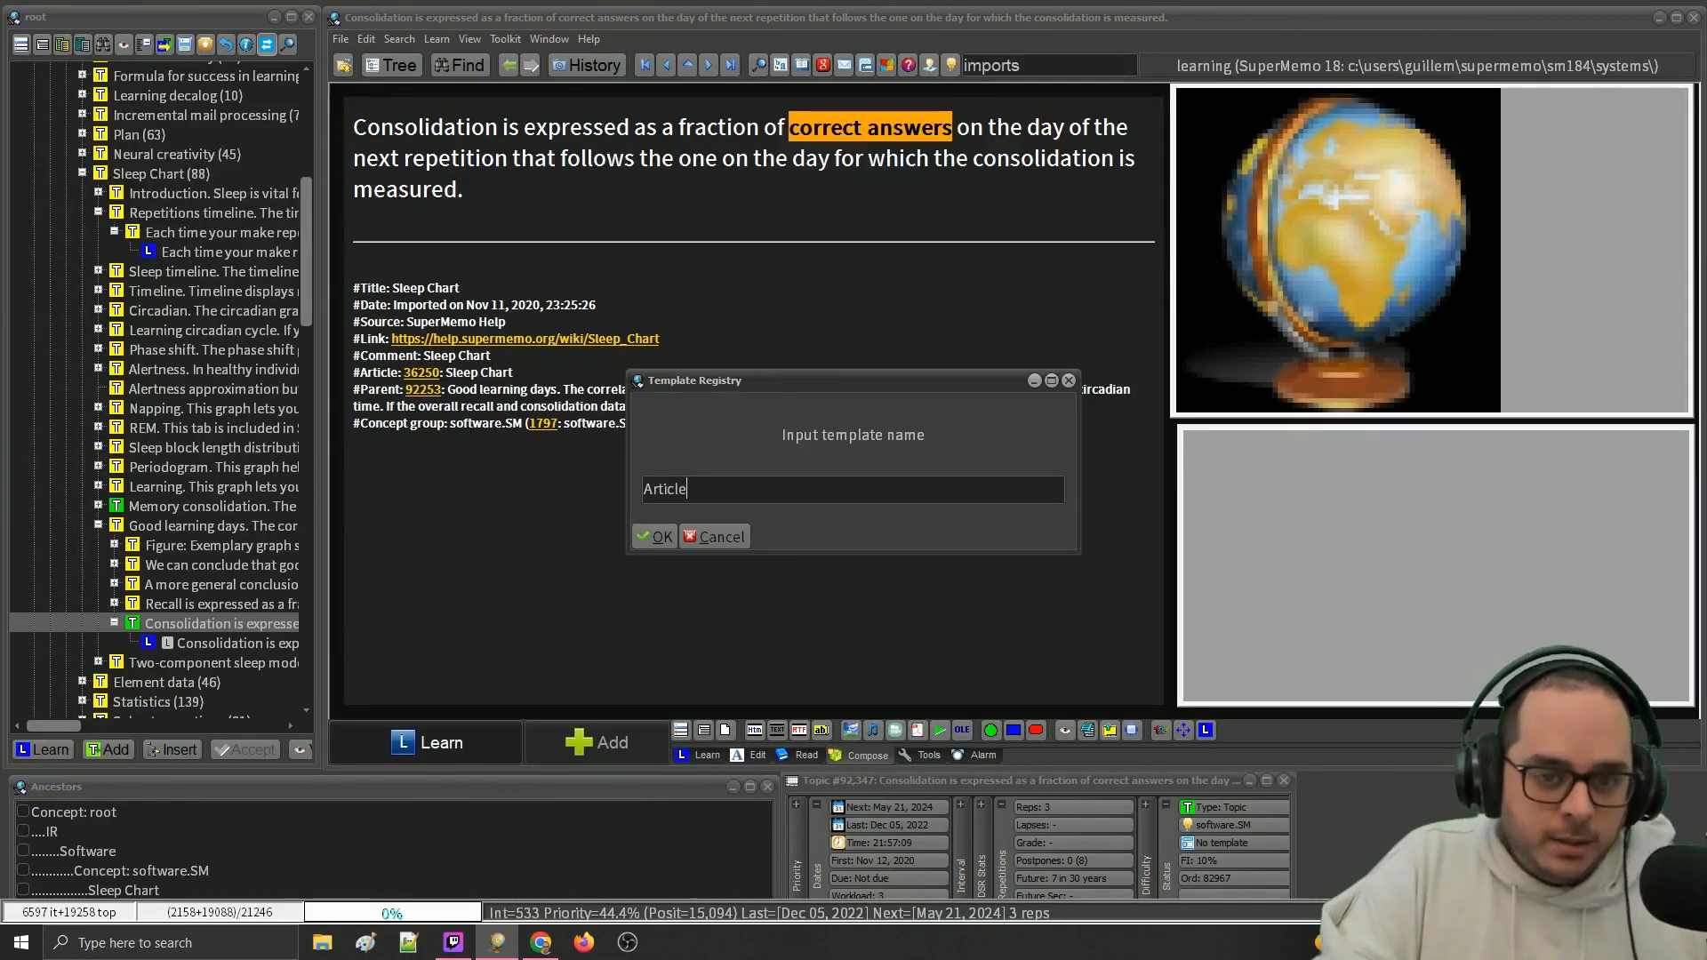
key(Return)
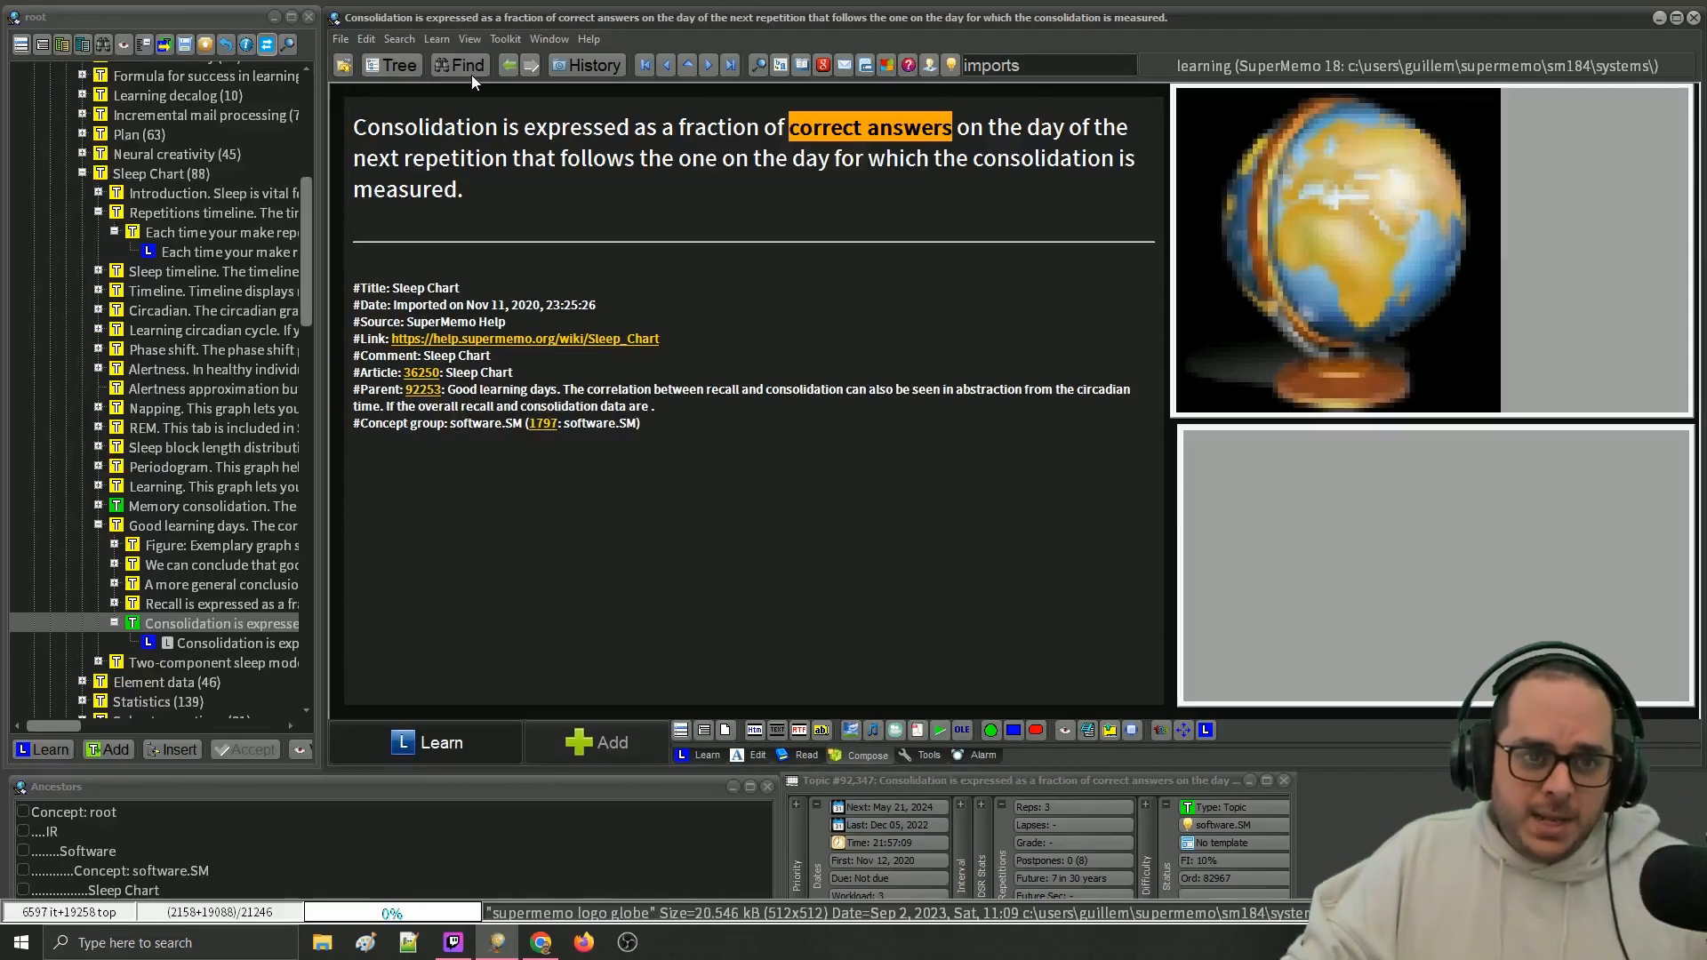
- Preview the "Article" template in the template registry and browse the elements that use it
click(398, 40)
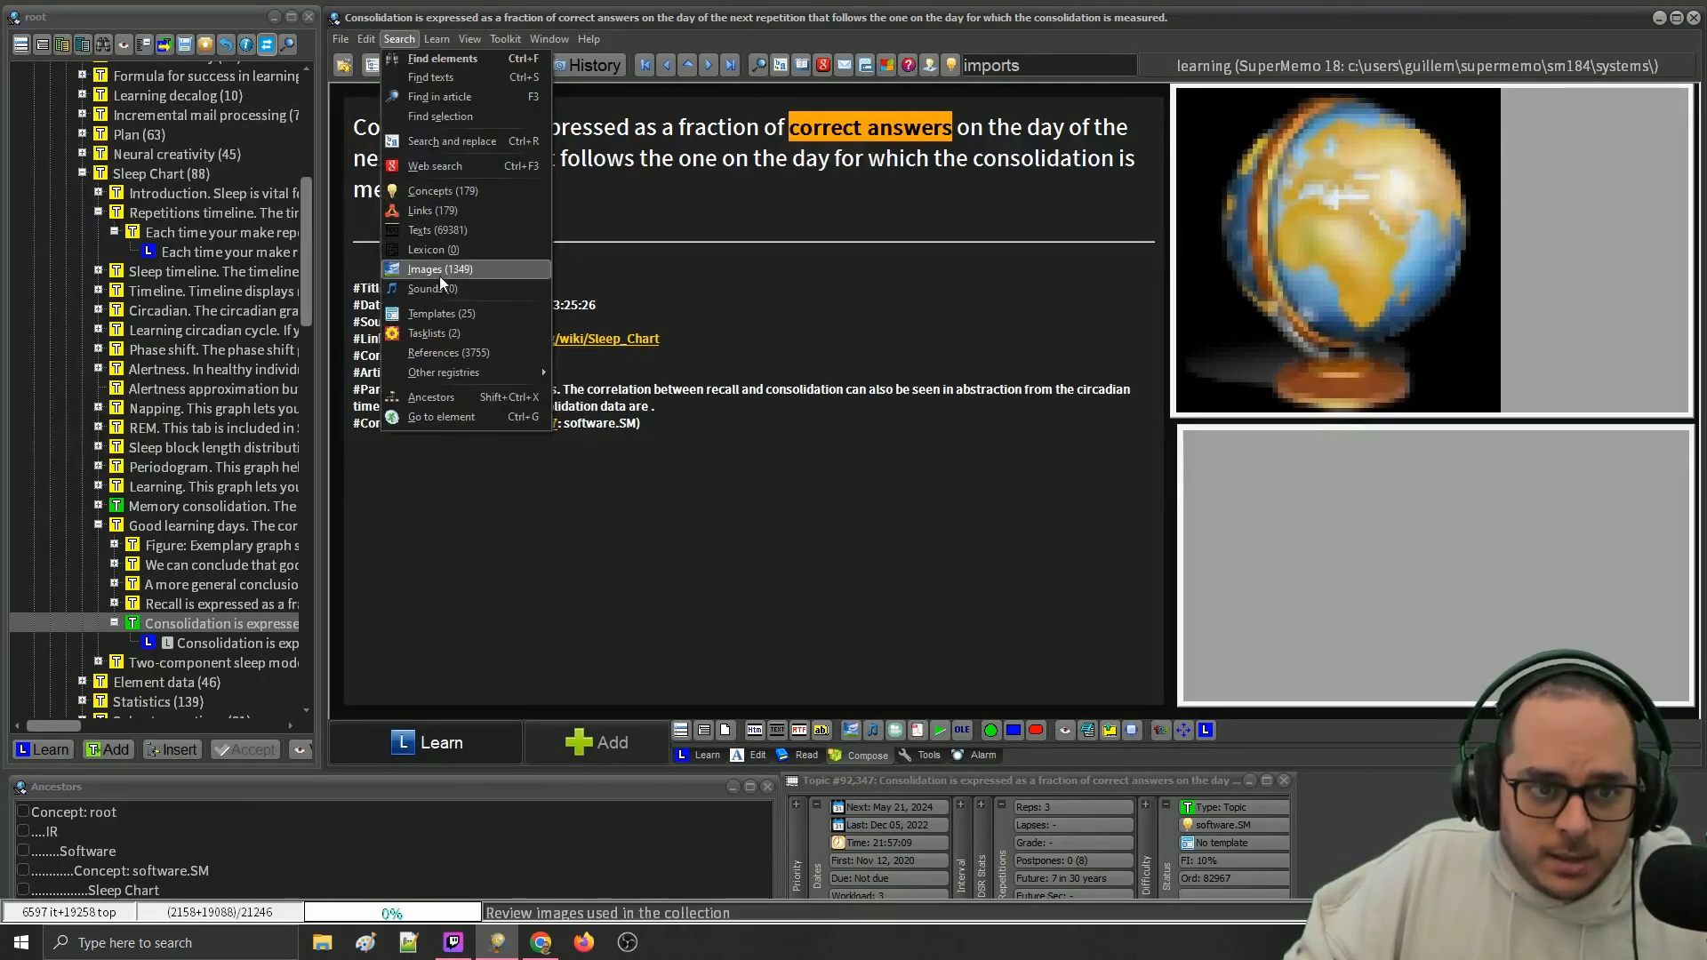
click(443, 315)
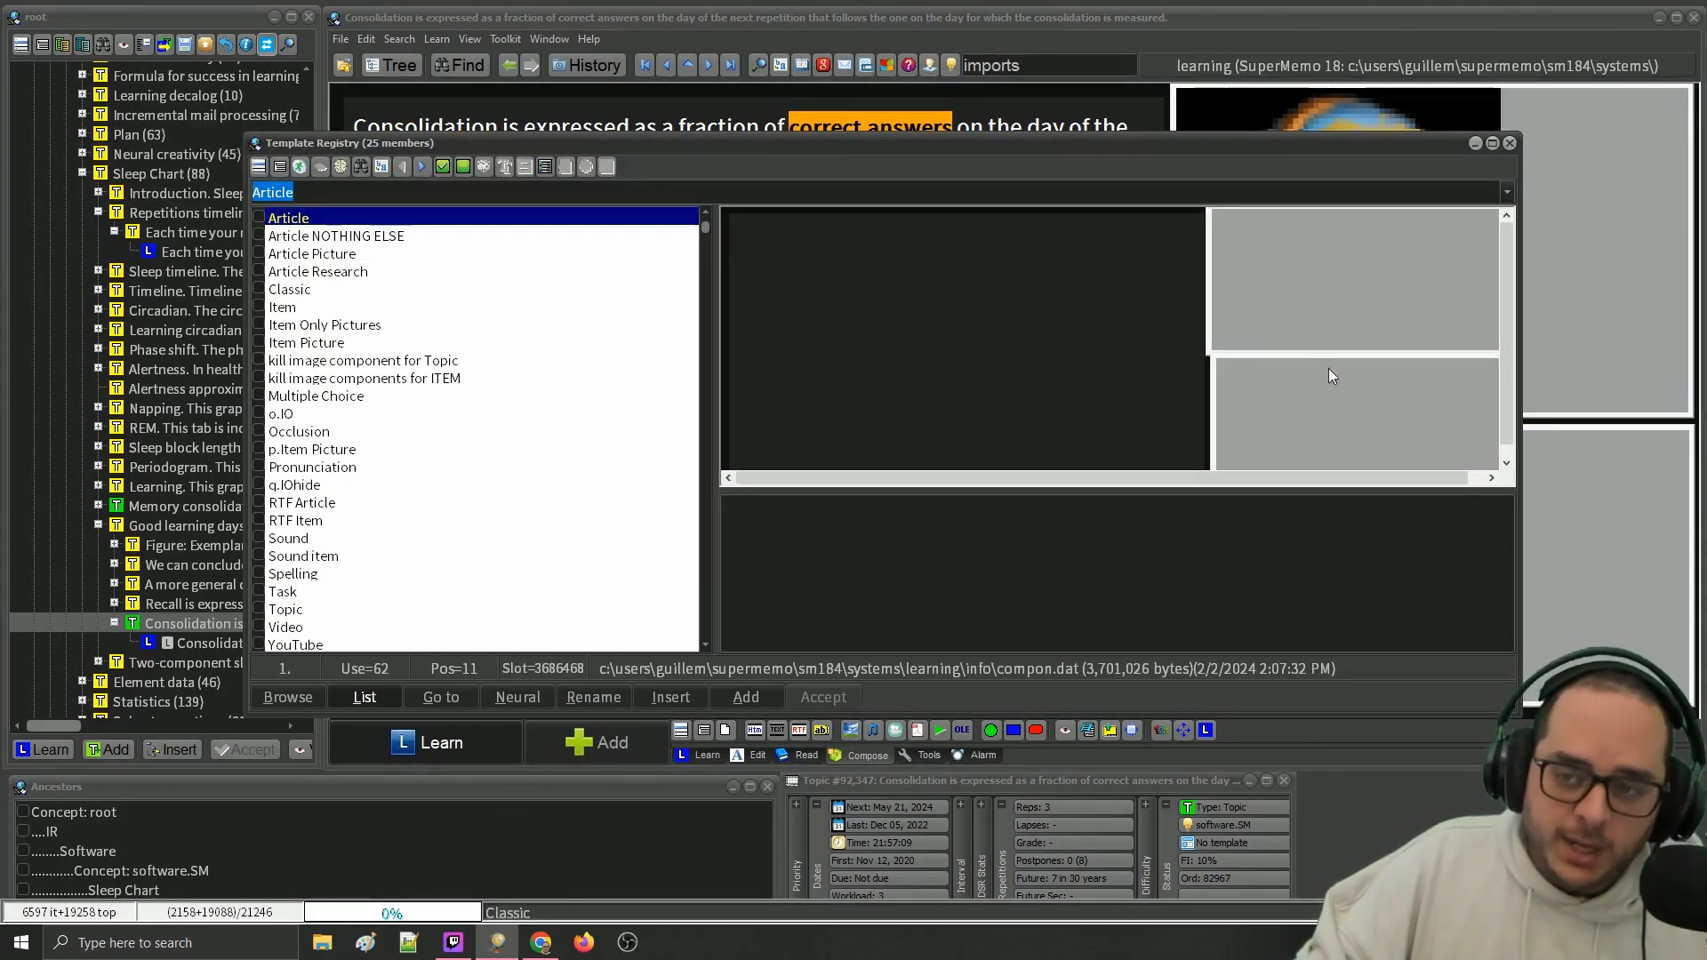
click(297, 695)
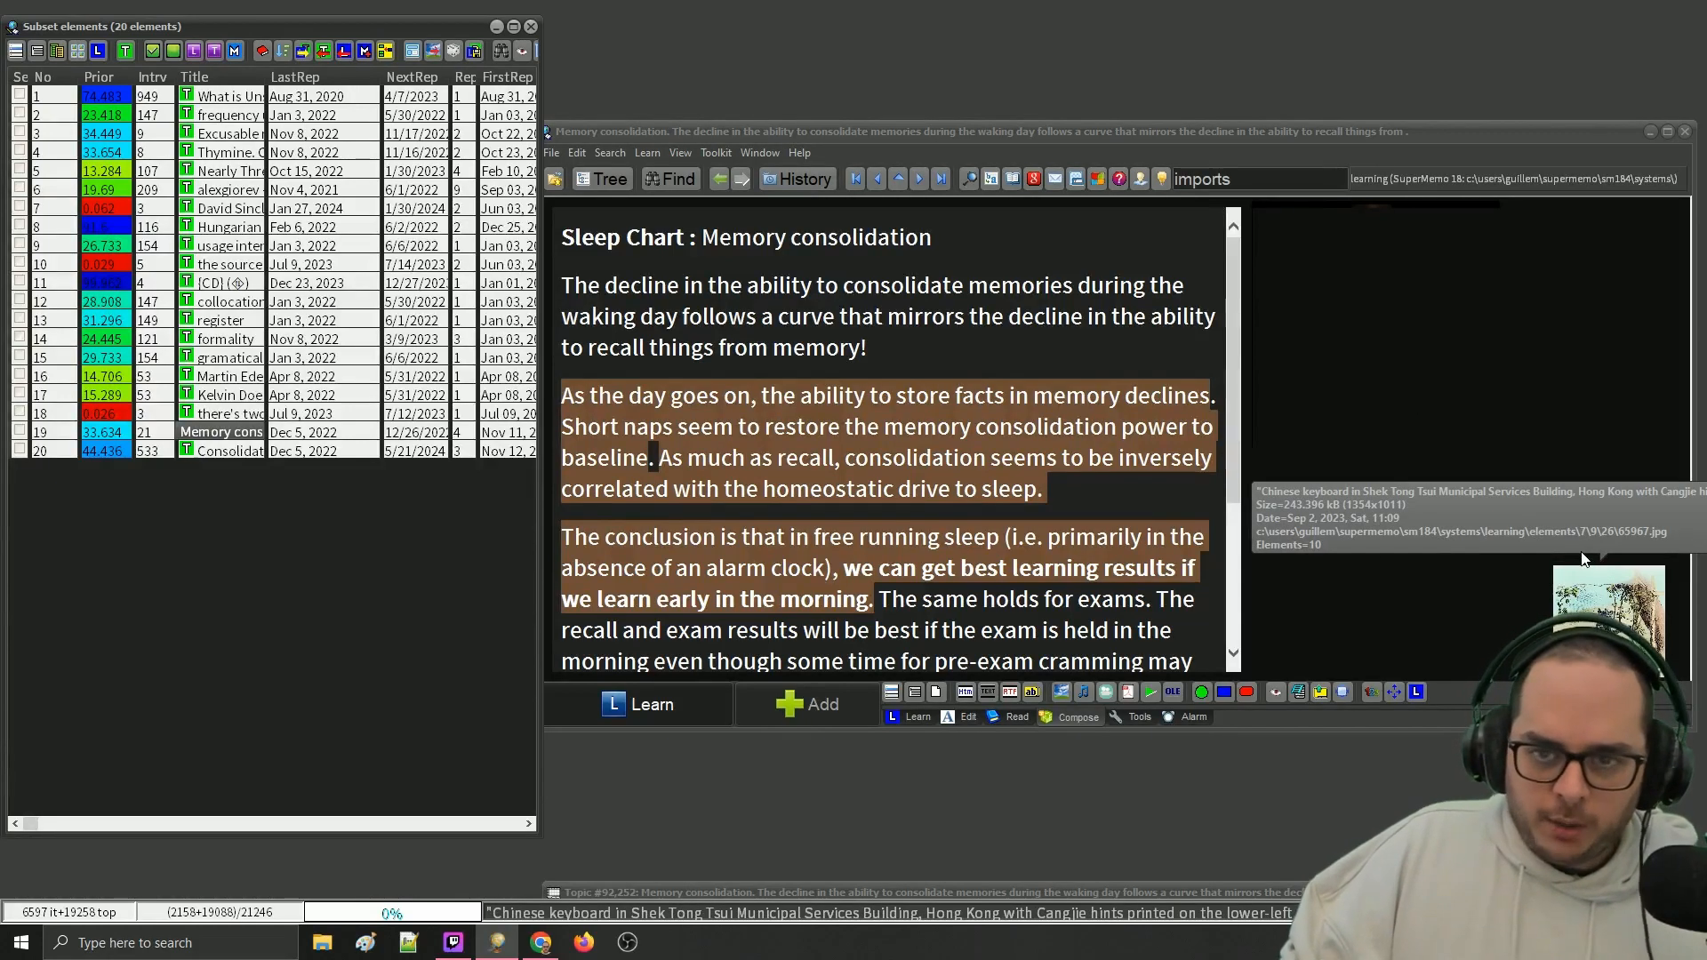
- Review the component order of the Memory consolidation topic and delete the black text component covering its images
click(1324, 254)
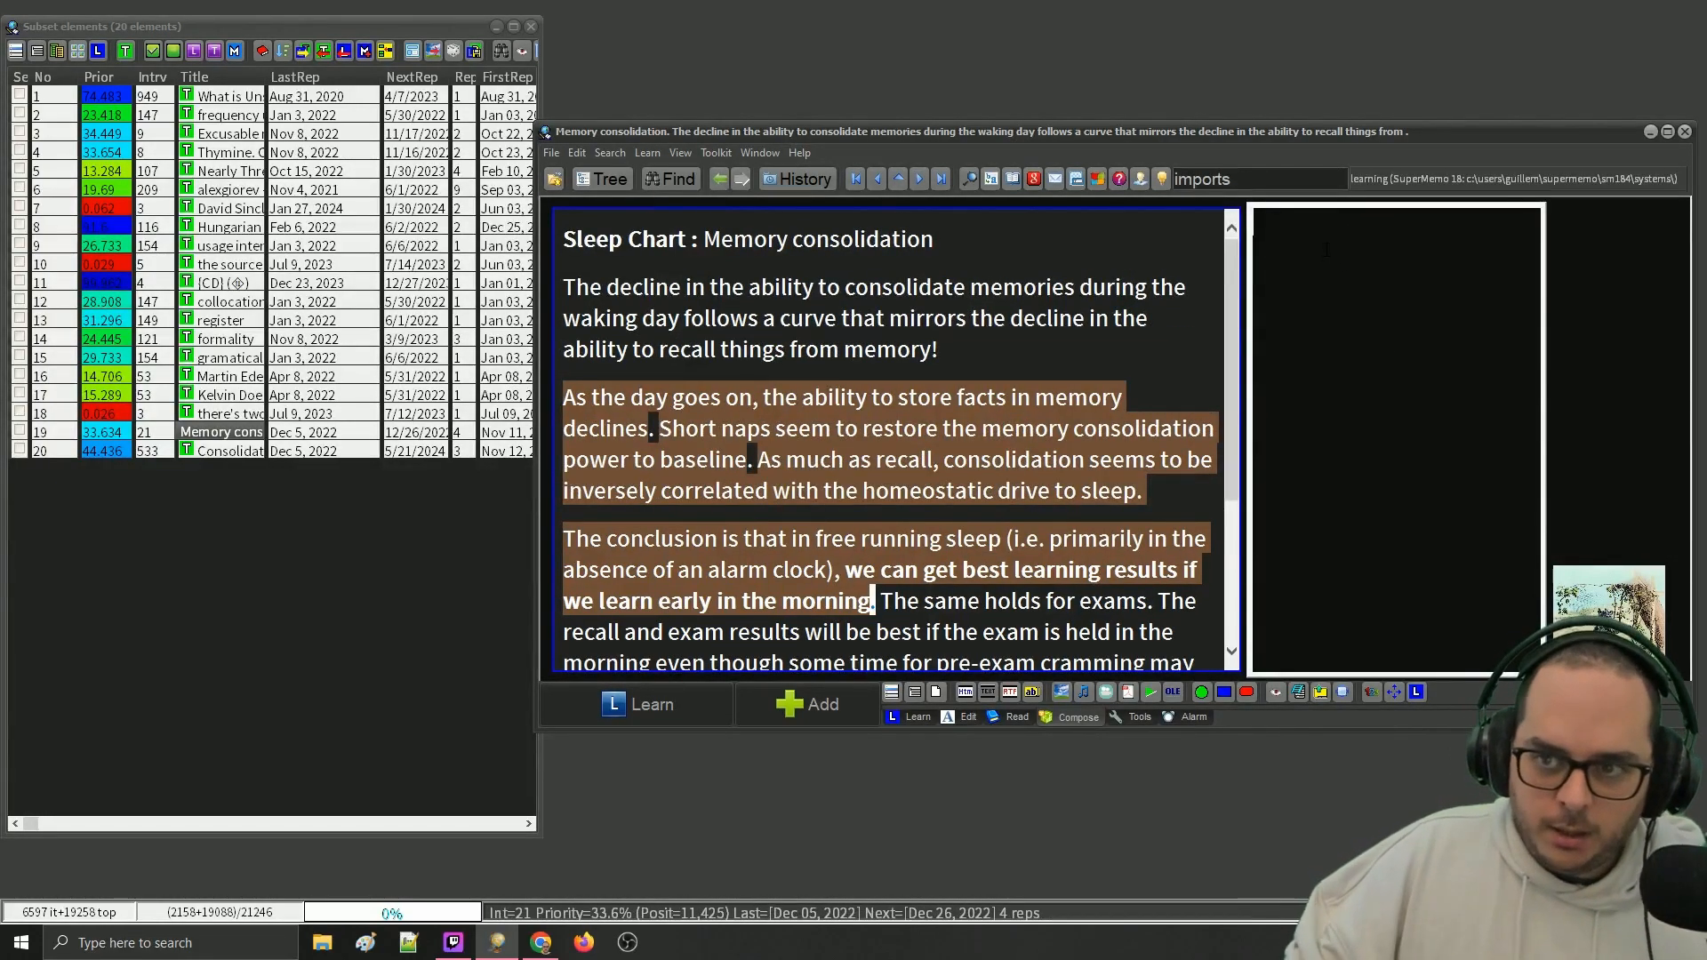
key(ctrl+shift+o)
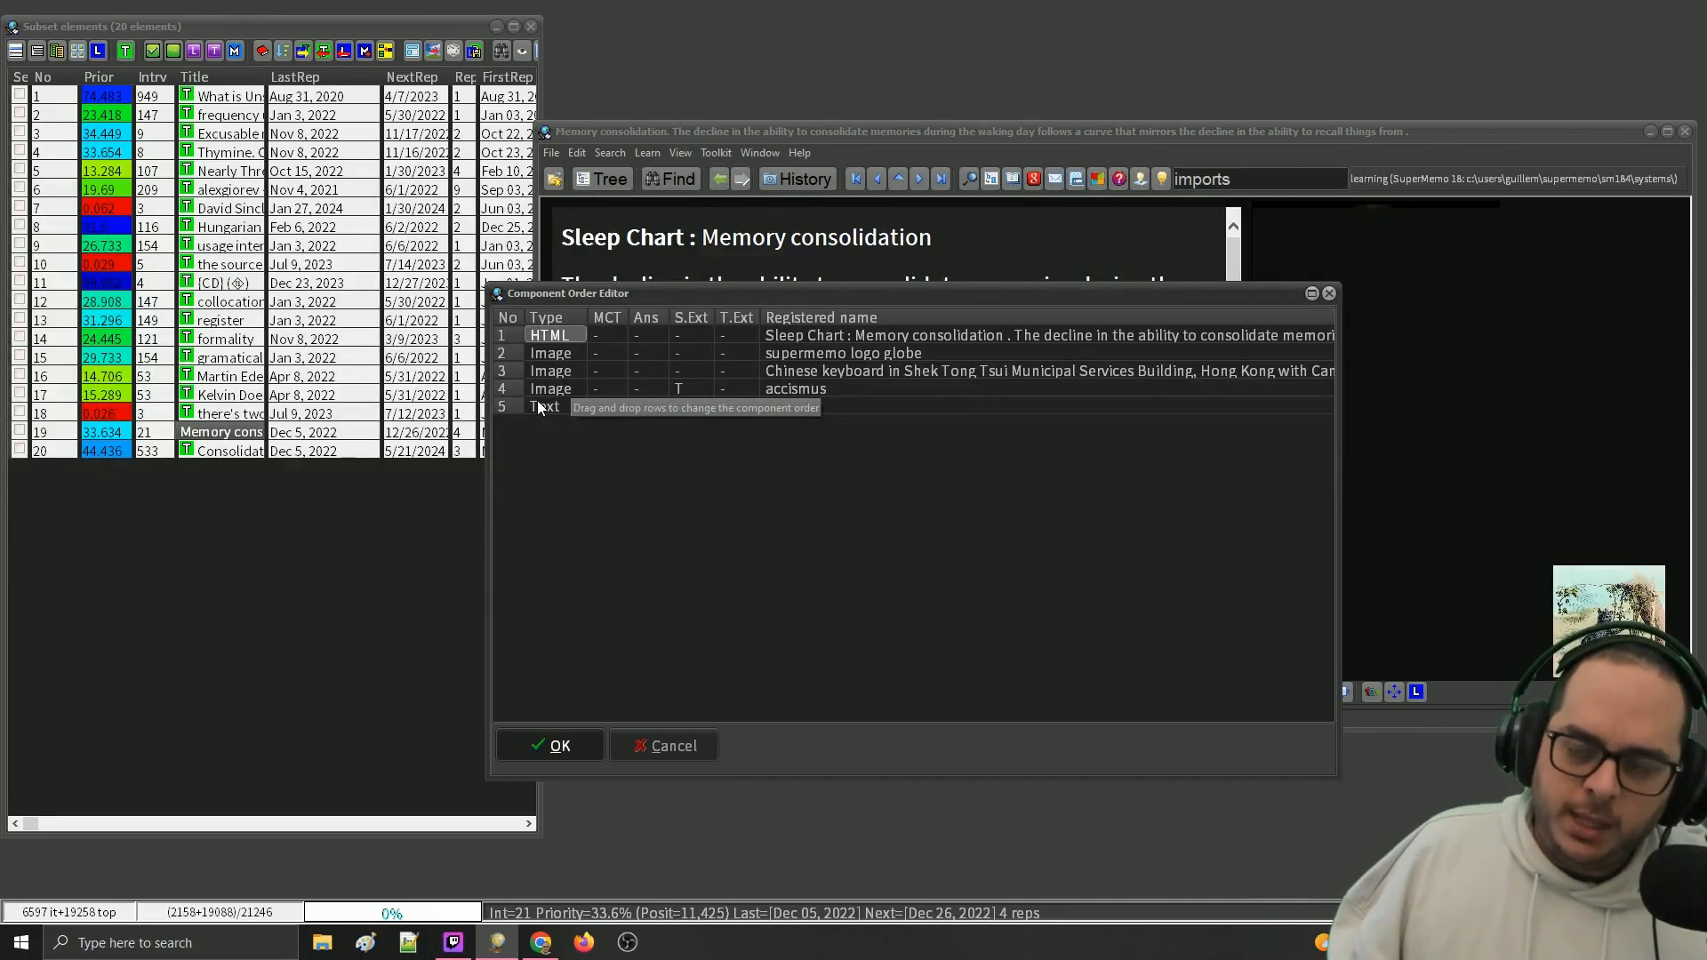
key(Escape)
right_click(1248, 272)
click(1296, 510)
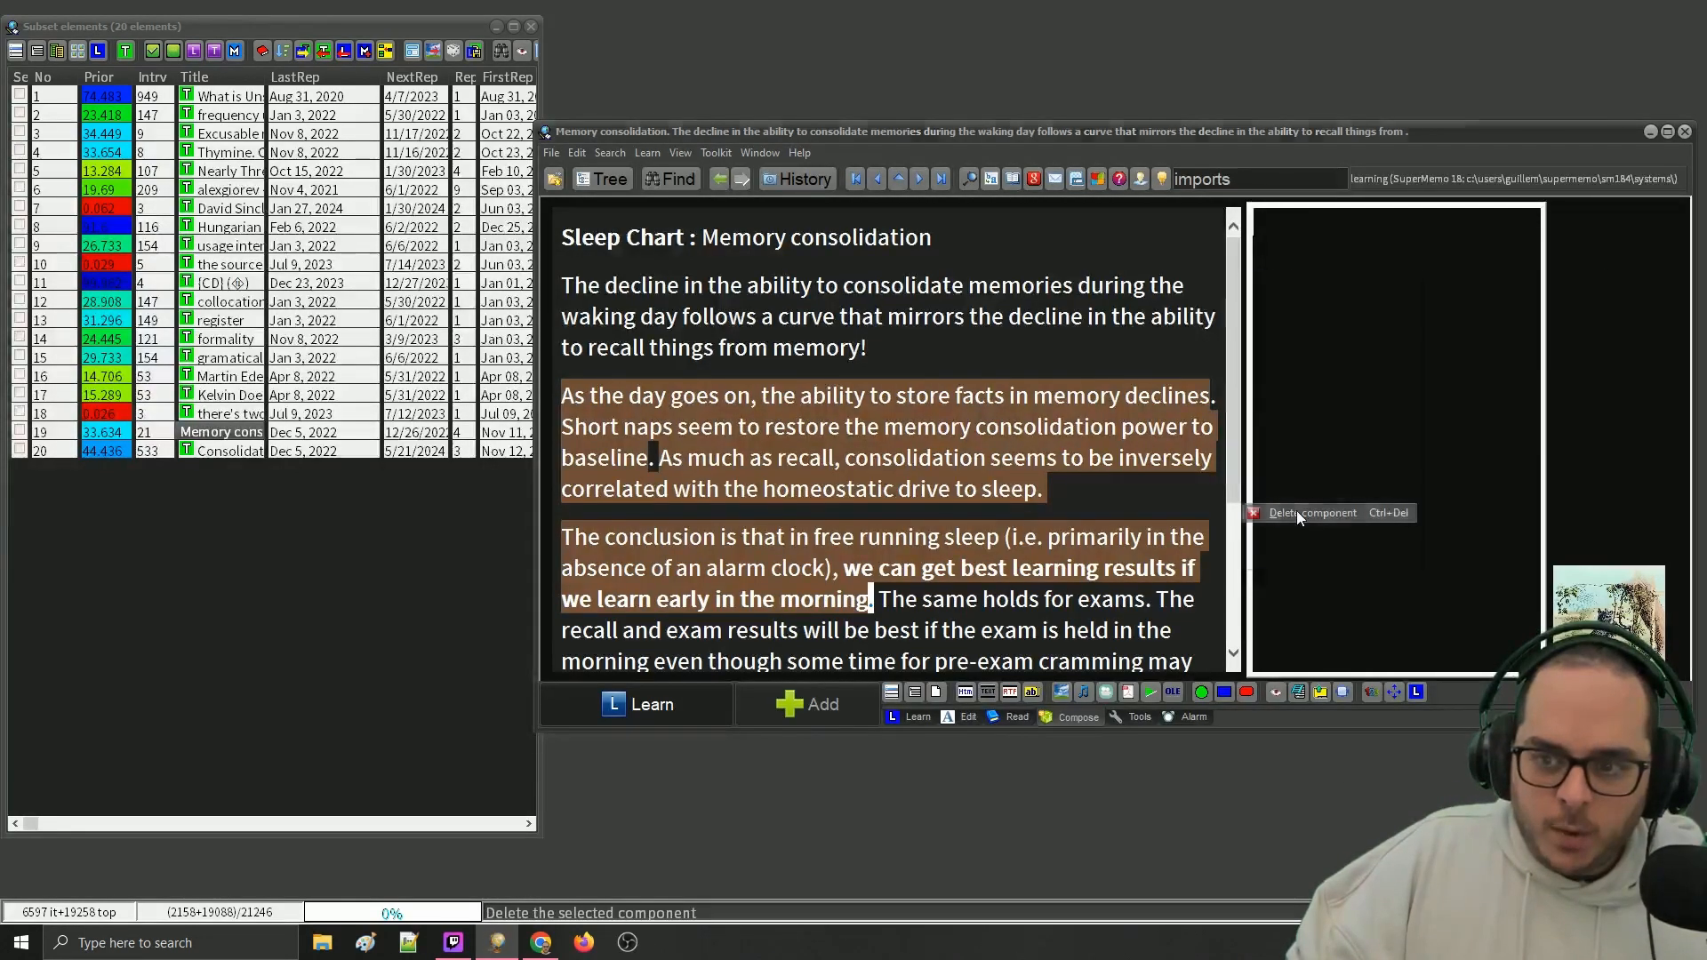
click(704, 499)
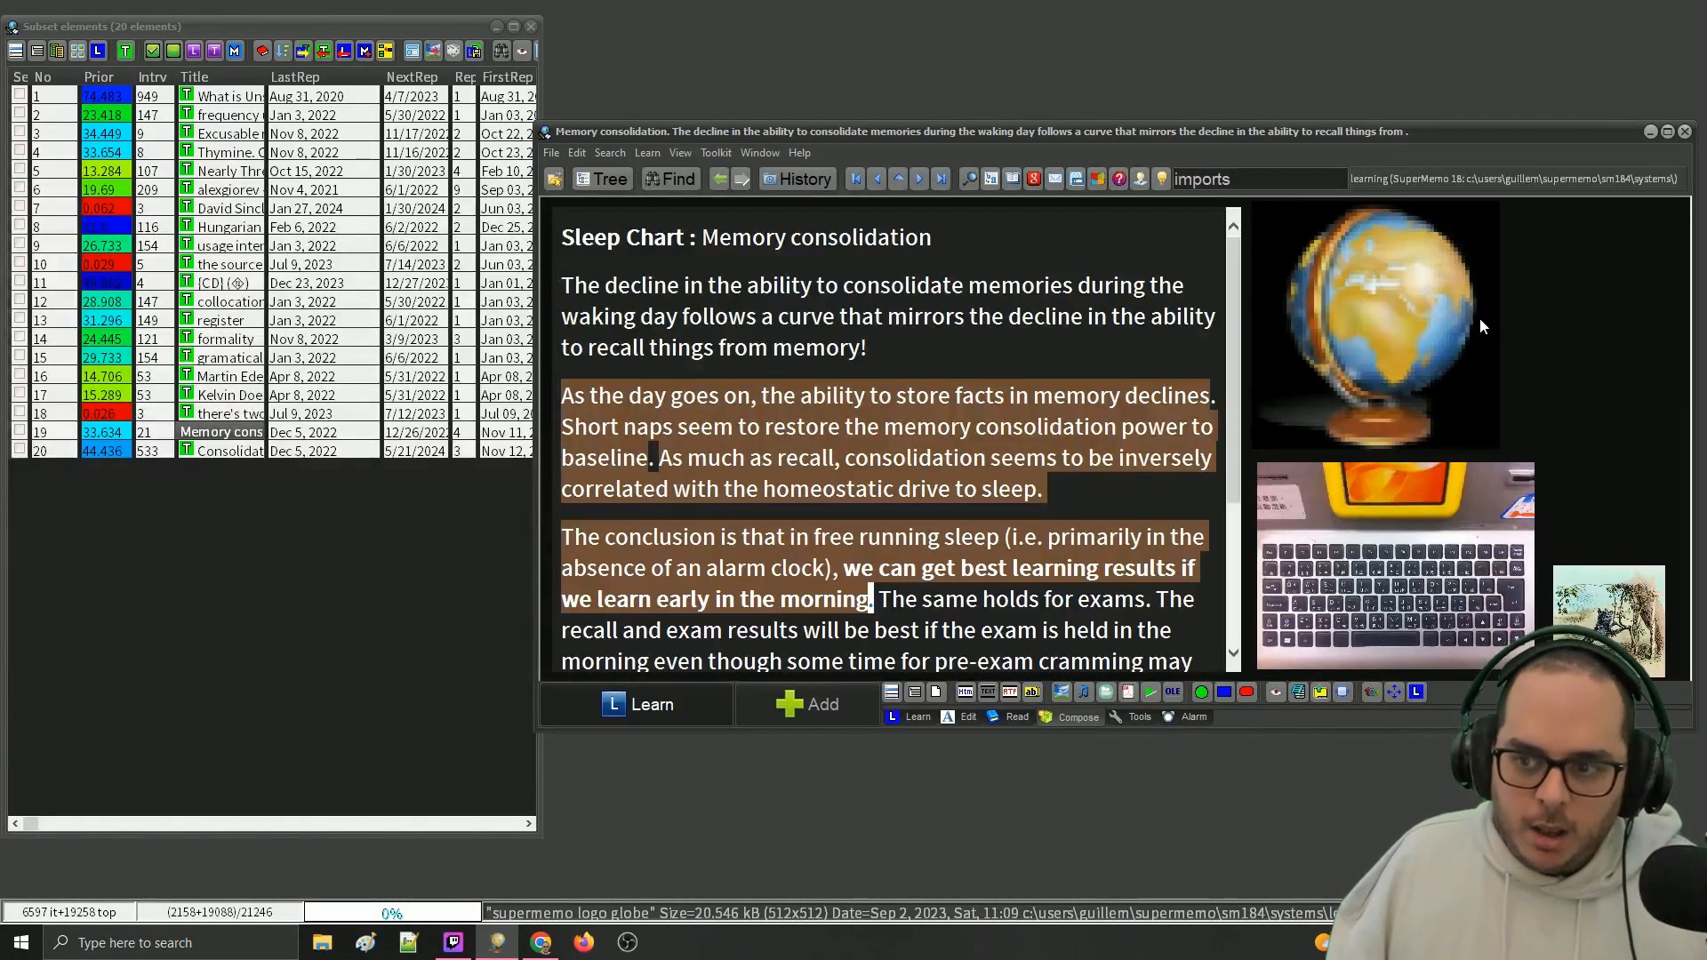
- Narrow the keyboard image component slightly and review the topic's component order
click(1373, 350)
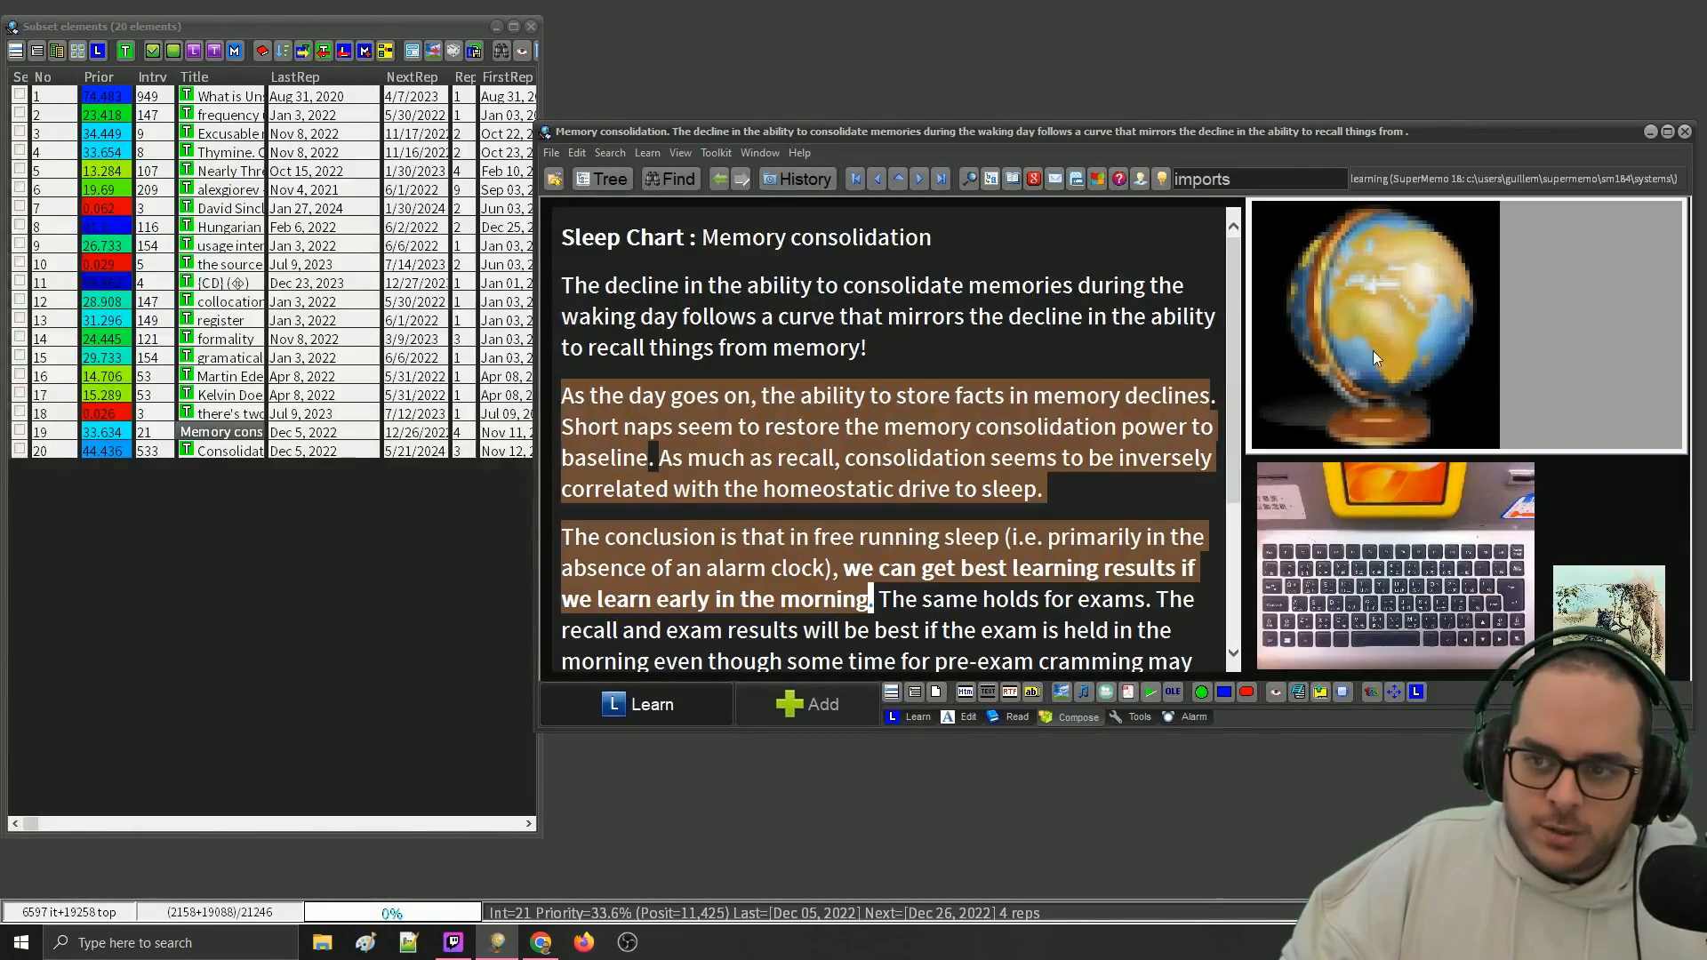
click(1381, 567)
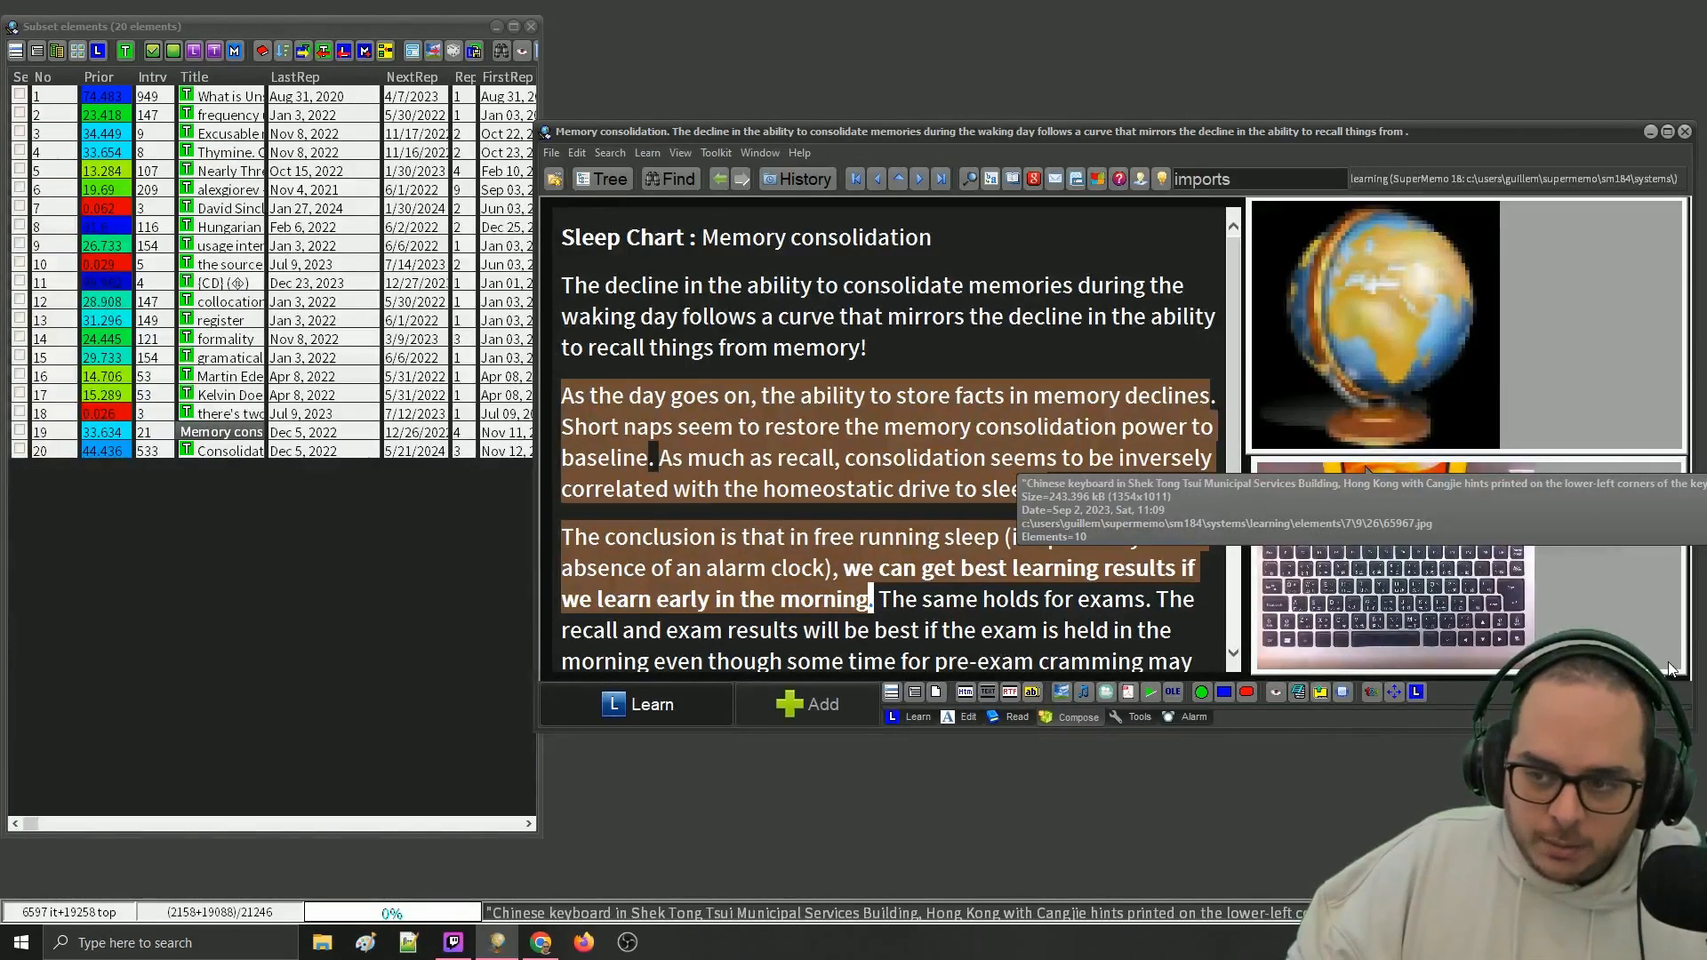
mouse_move(1682, 592)
mouse_down()
mouse_move(1531, 593)
mouse_move(1677, 594)
mouse_up()
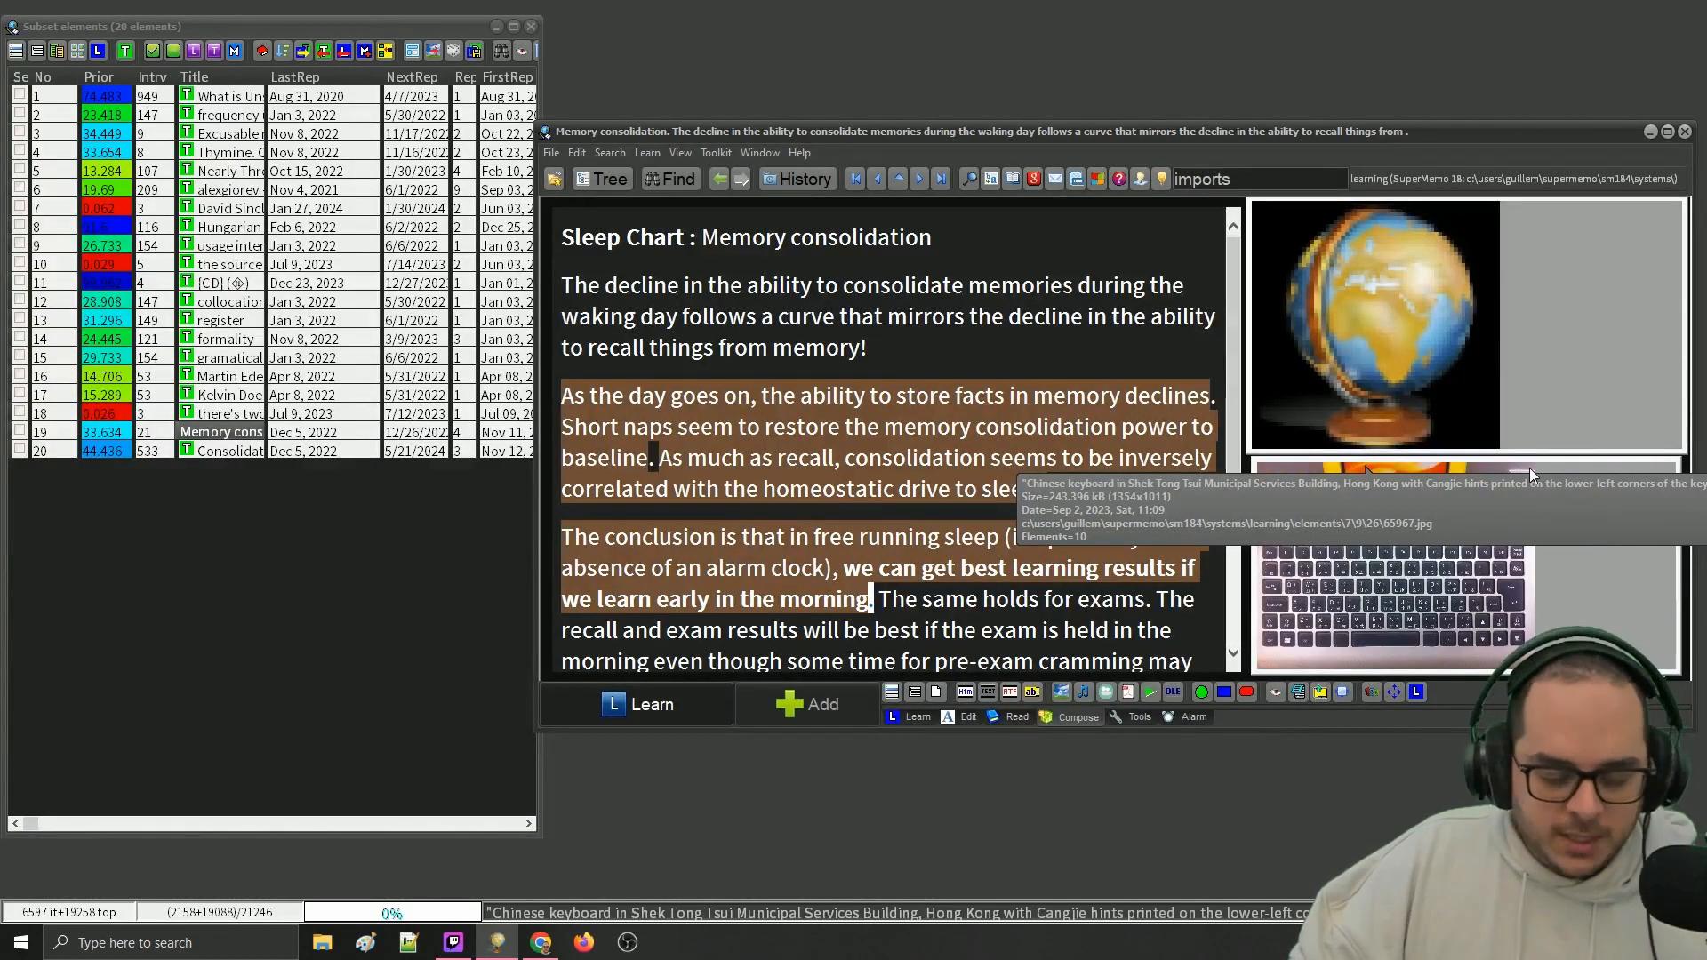
key(ctrl+alt+o)
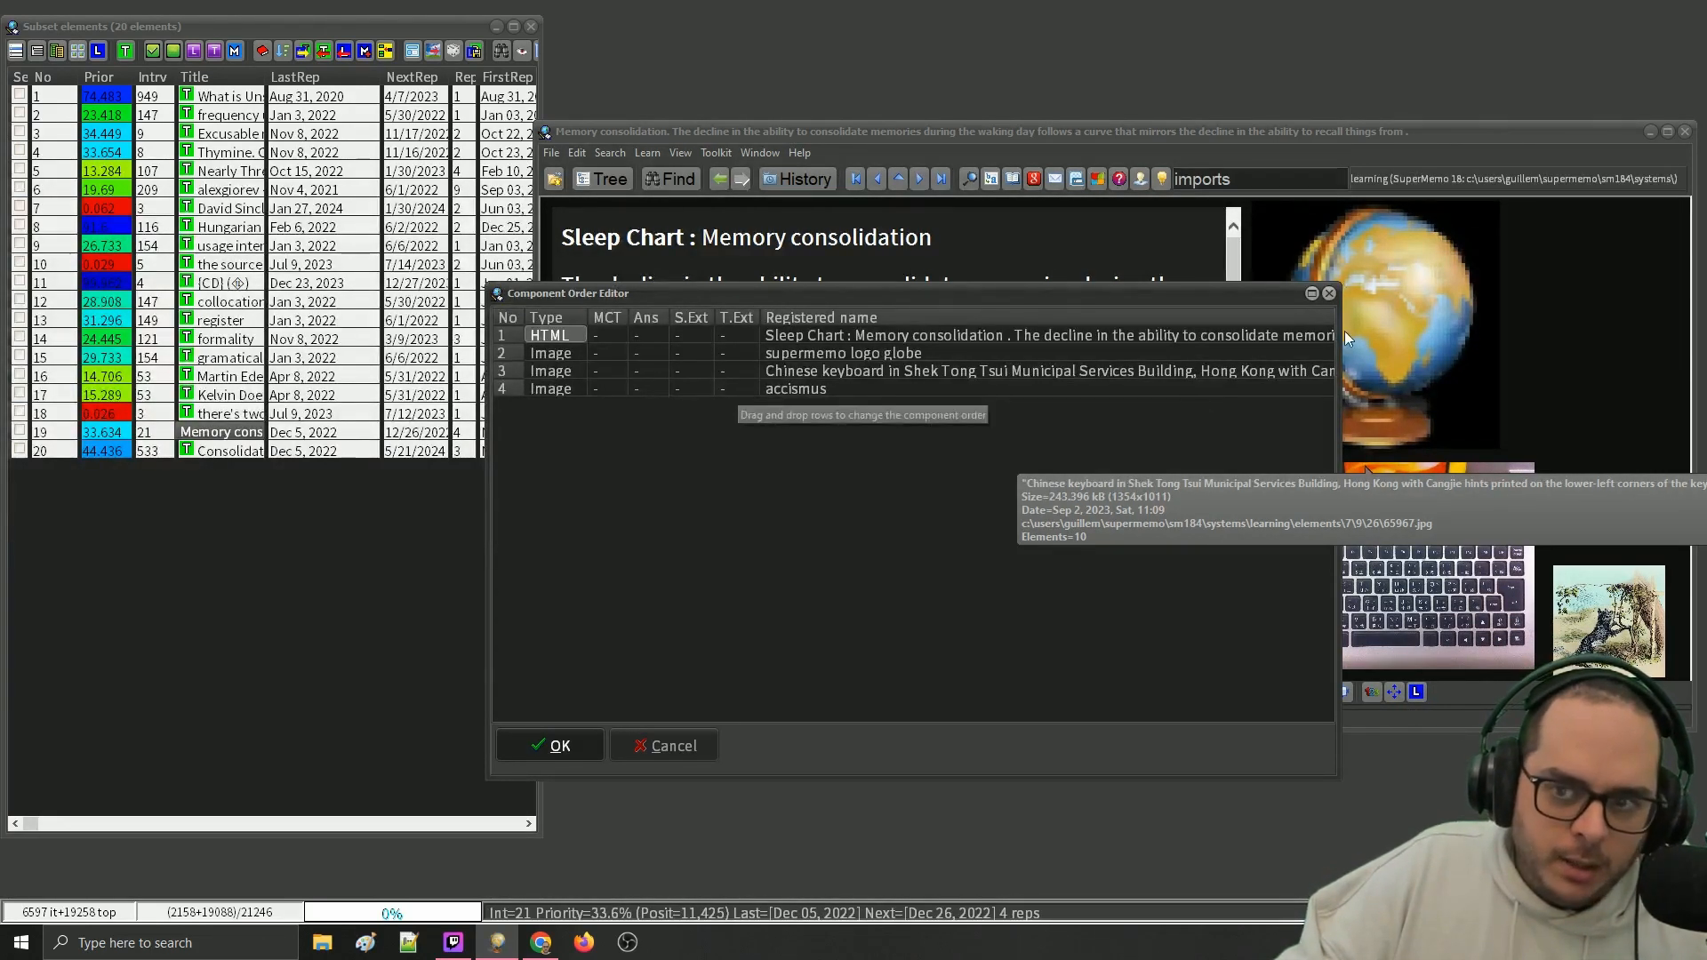
key(Escape)
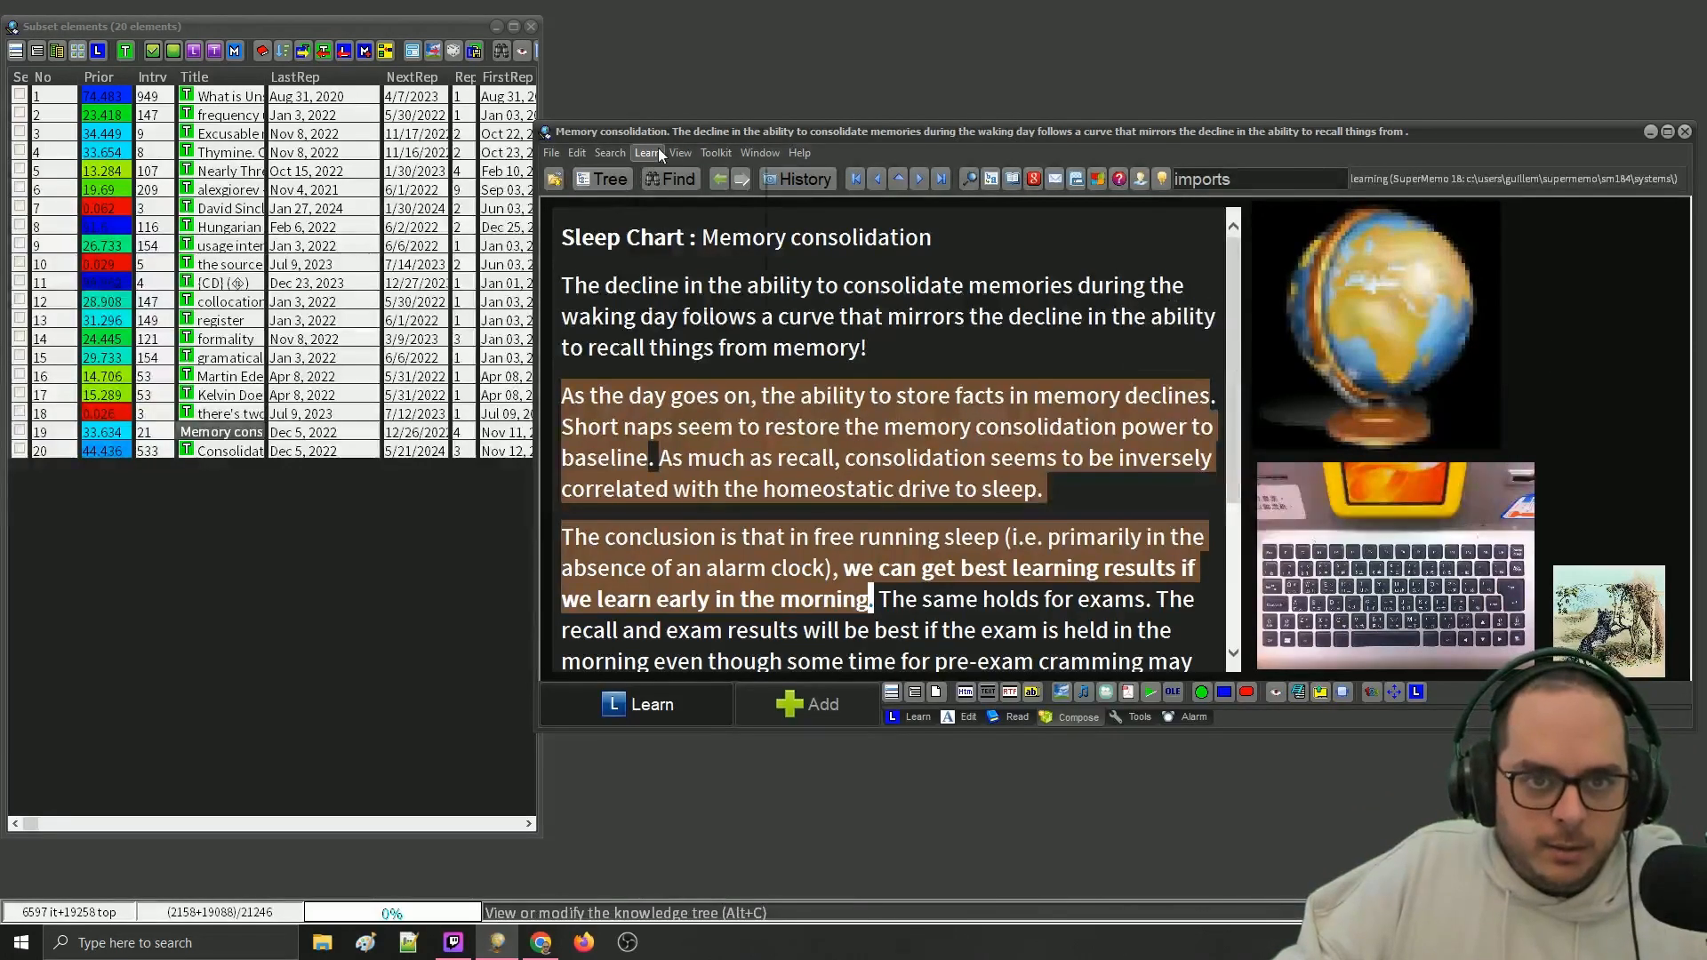
- Examine the "Article" template's image components in the template registry's preview
click(680, 152)
mouse_move(604, 153)
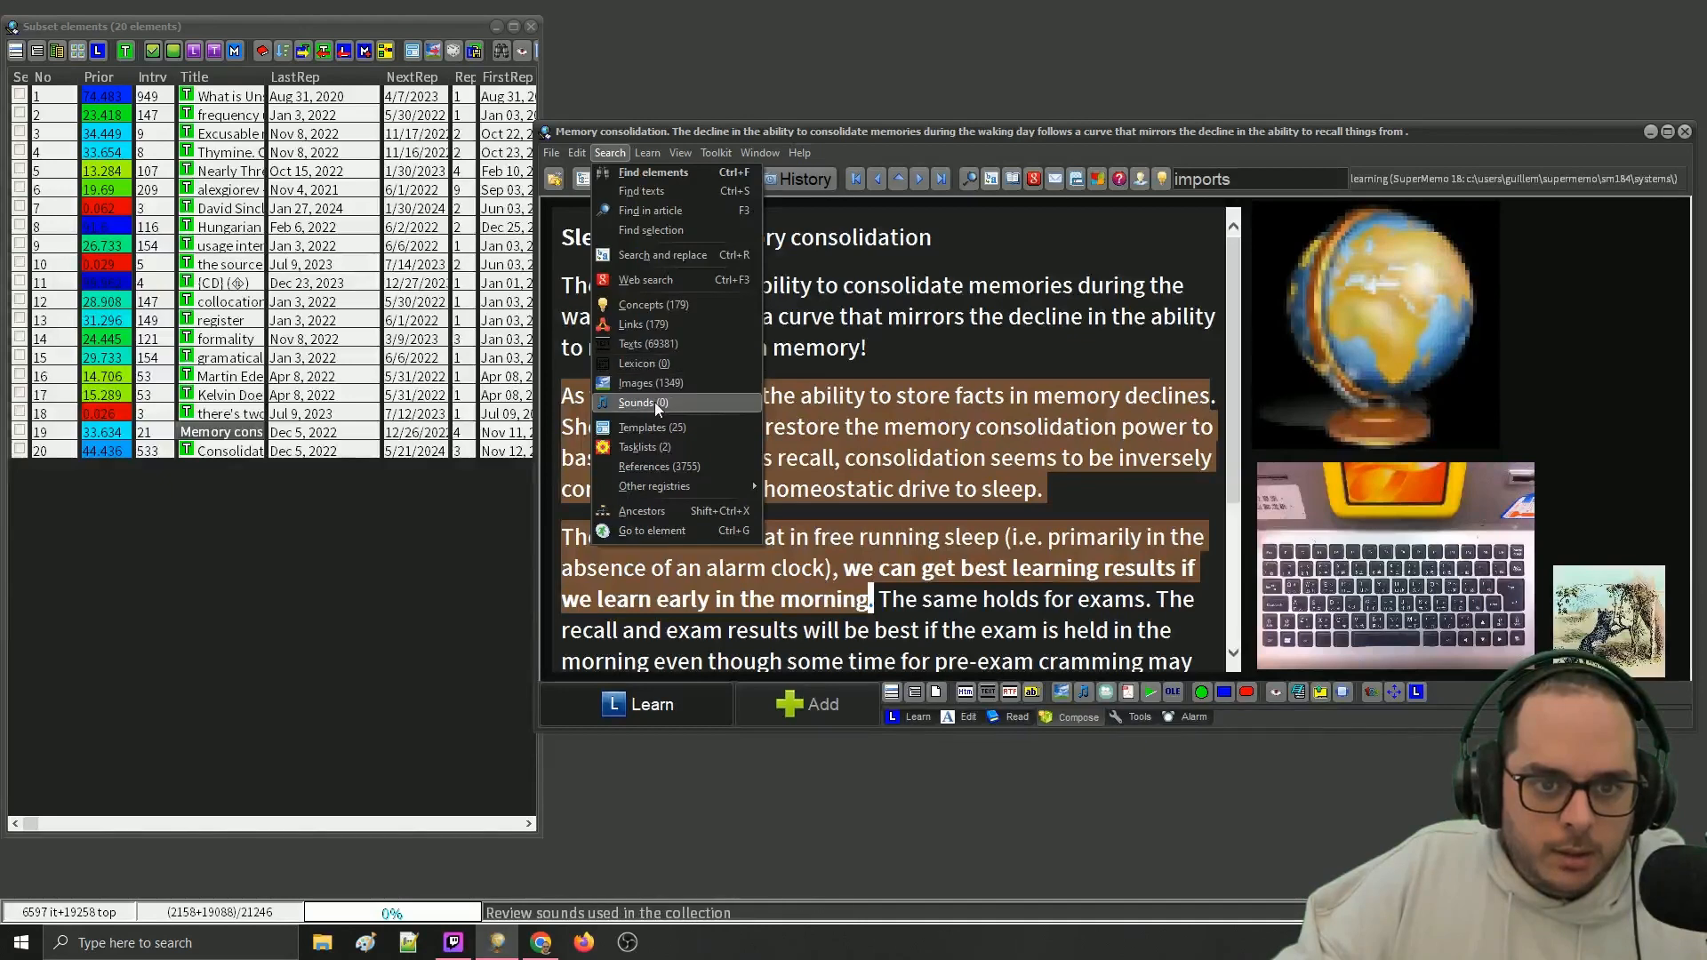
click(653, 427)
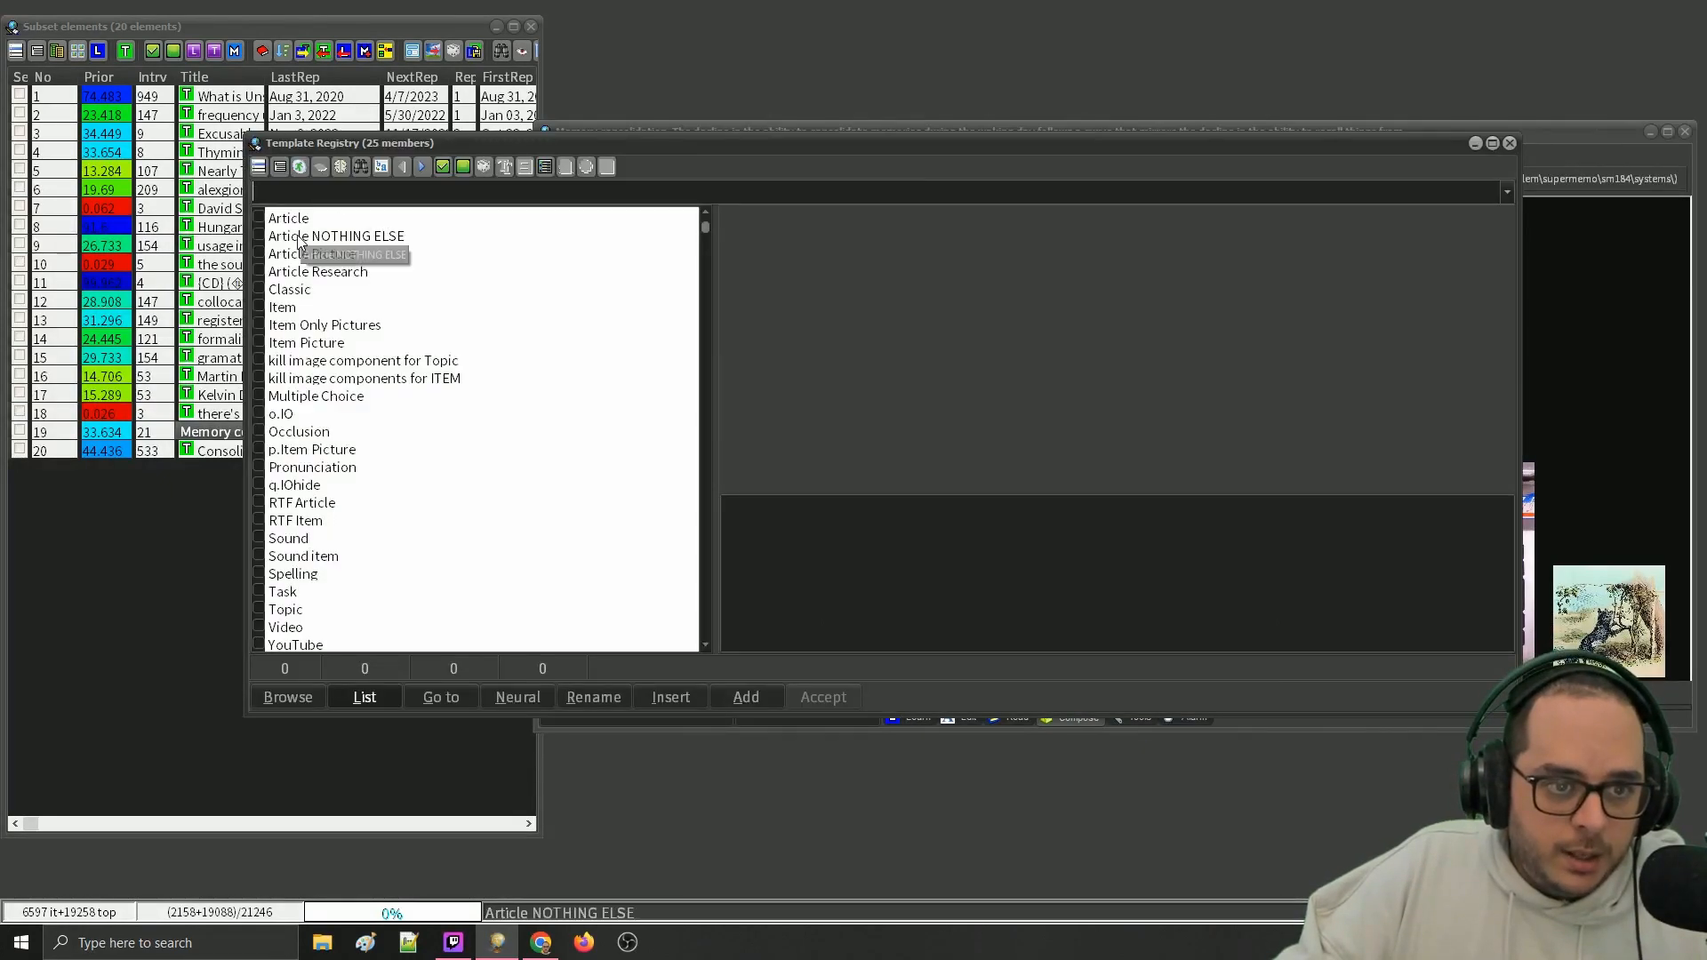
click(287, 219)
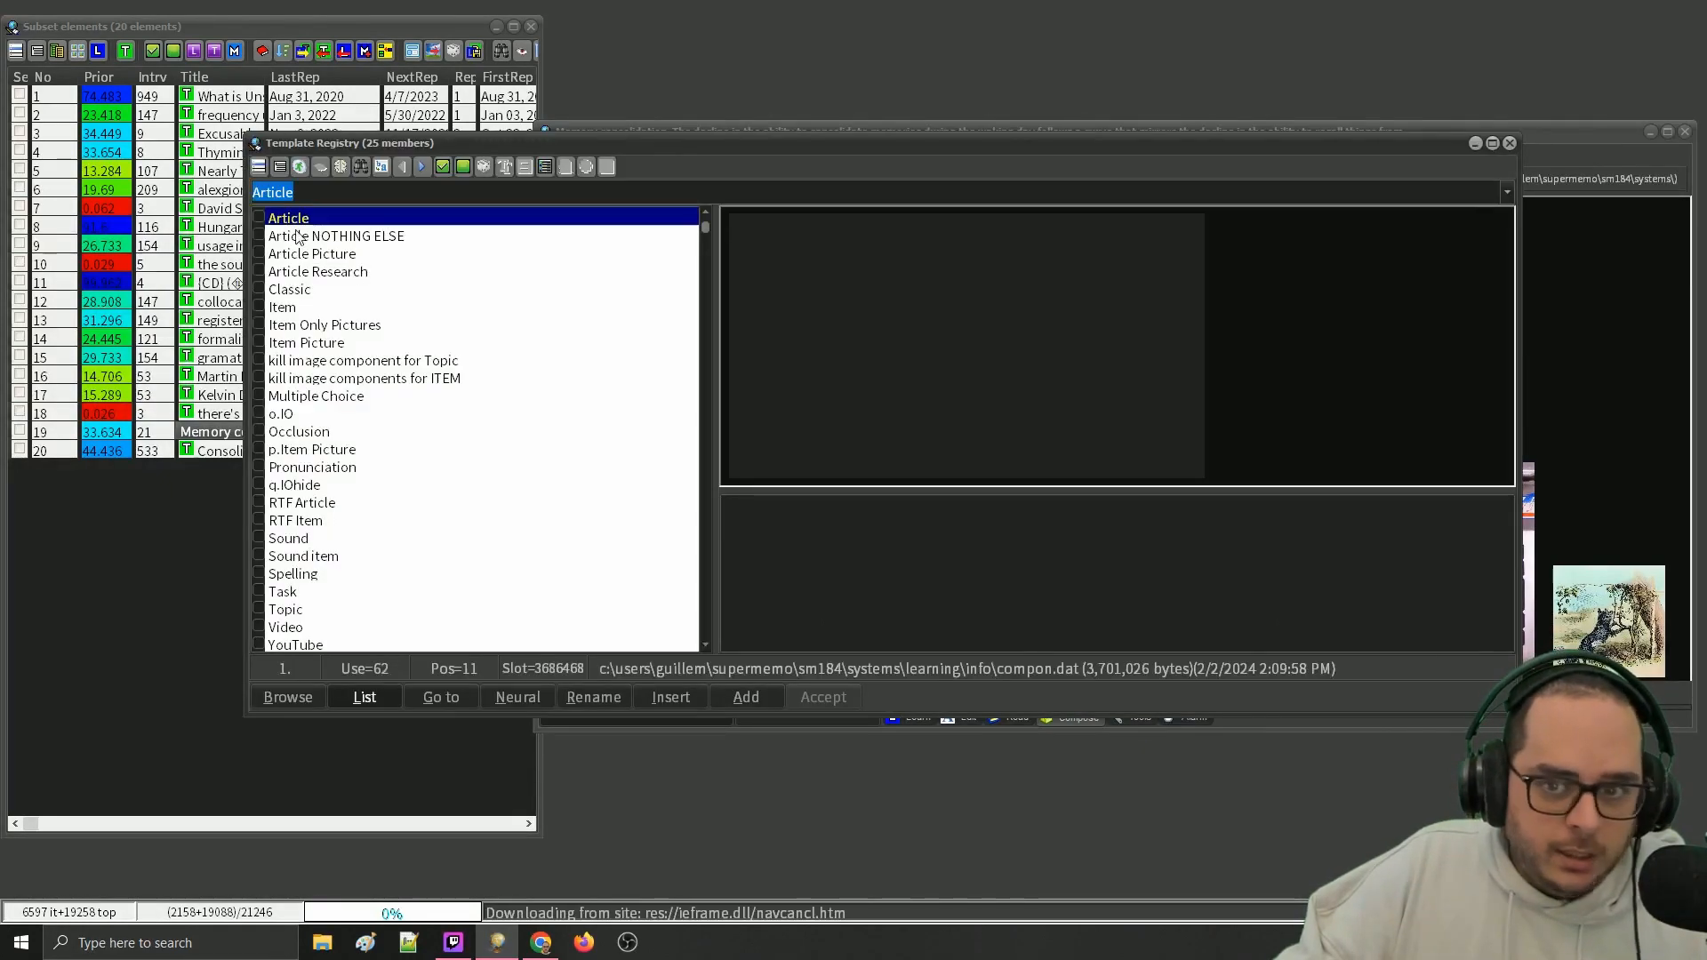
click(1250, 228)
click(1328, 403)
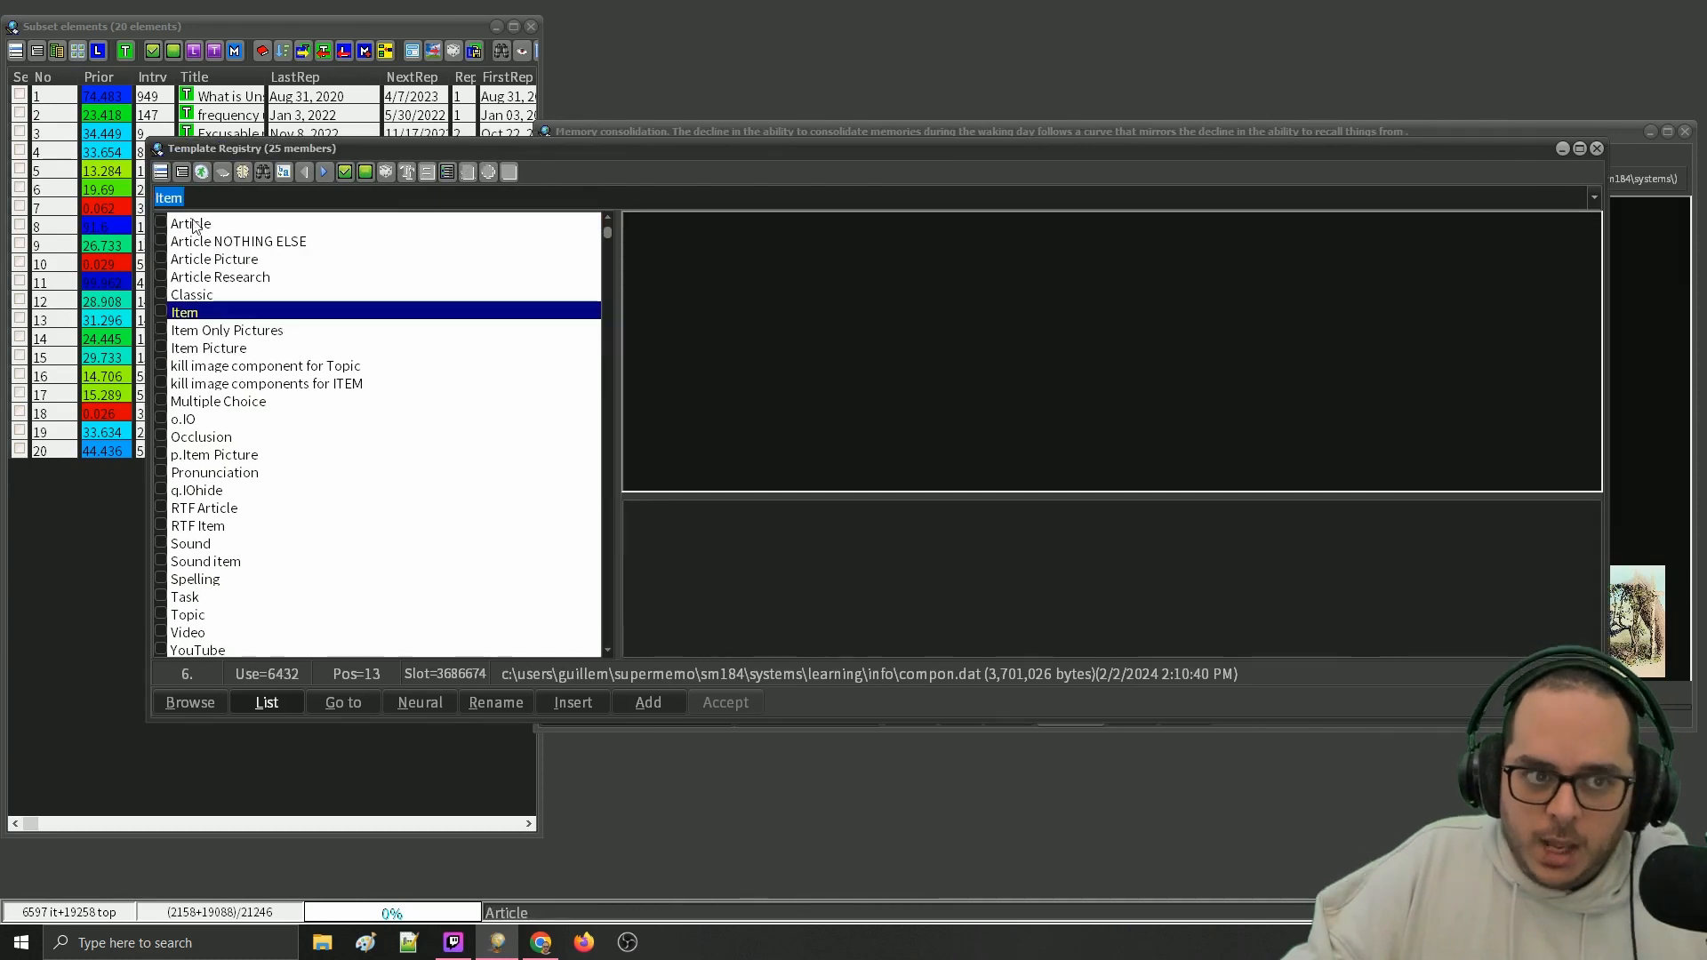
click(194, 224)
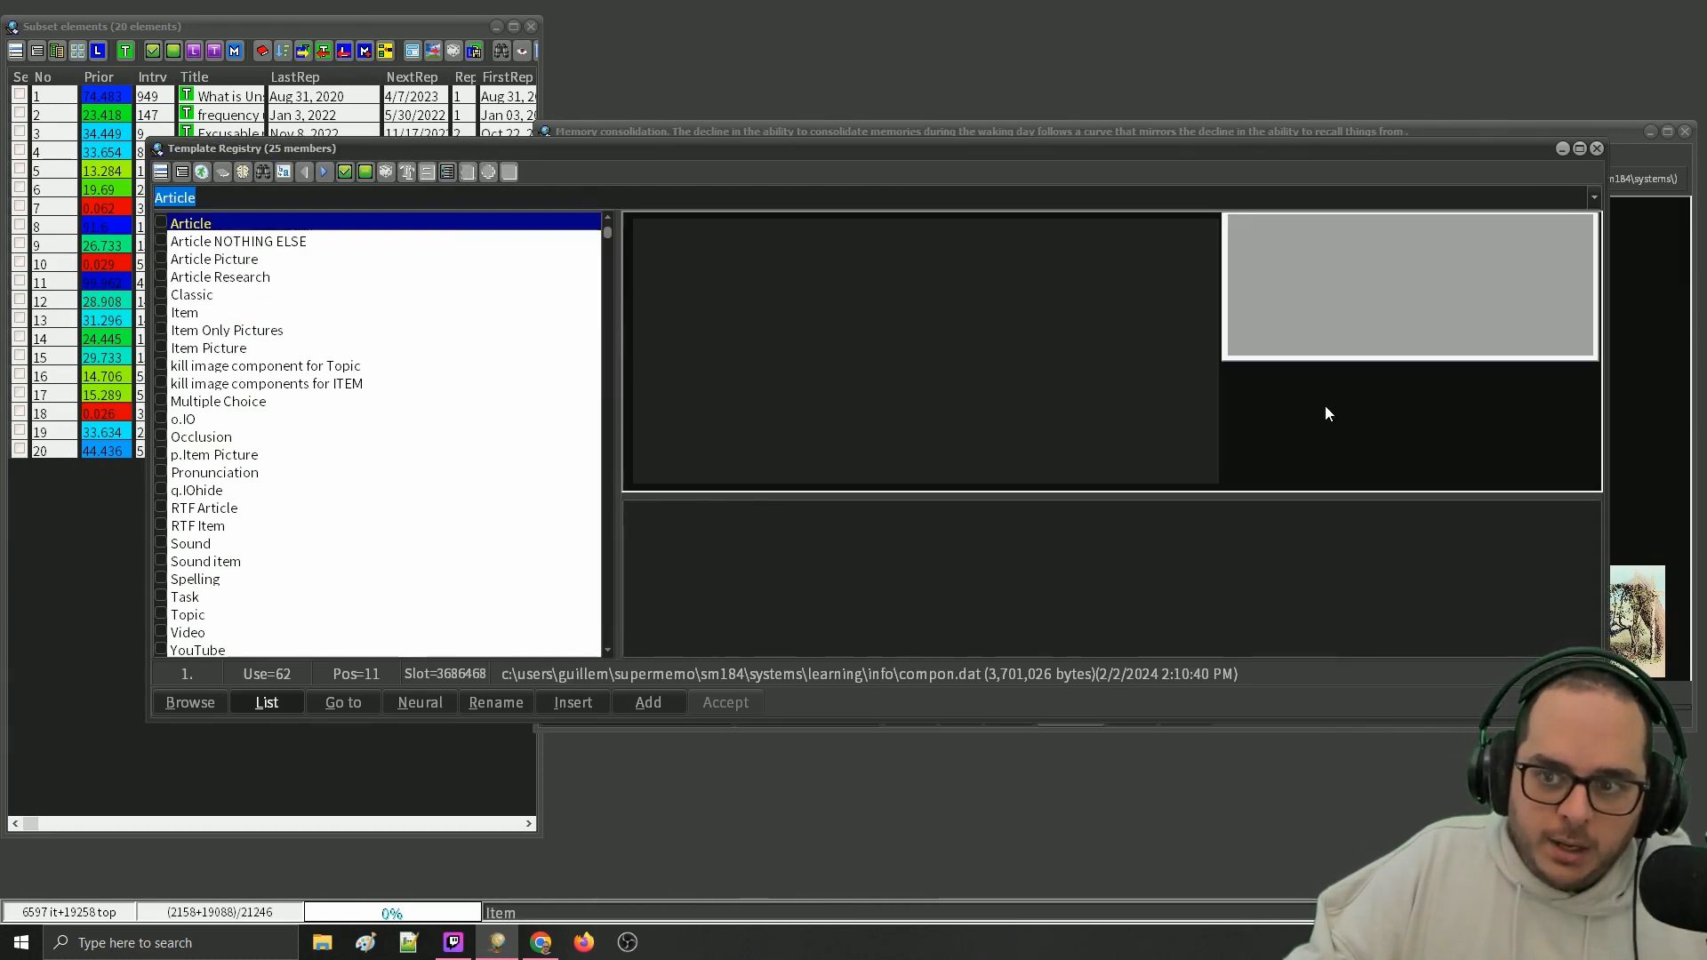
- Shift the two image components in the "Article" template preview, restack the lower one beneath the upper, and close the template registry
drag(1401, 412, 1269, 388)
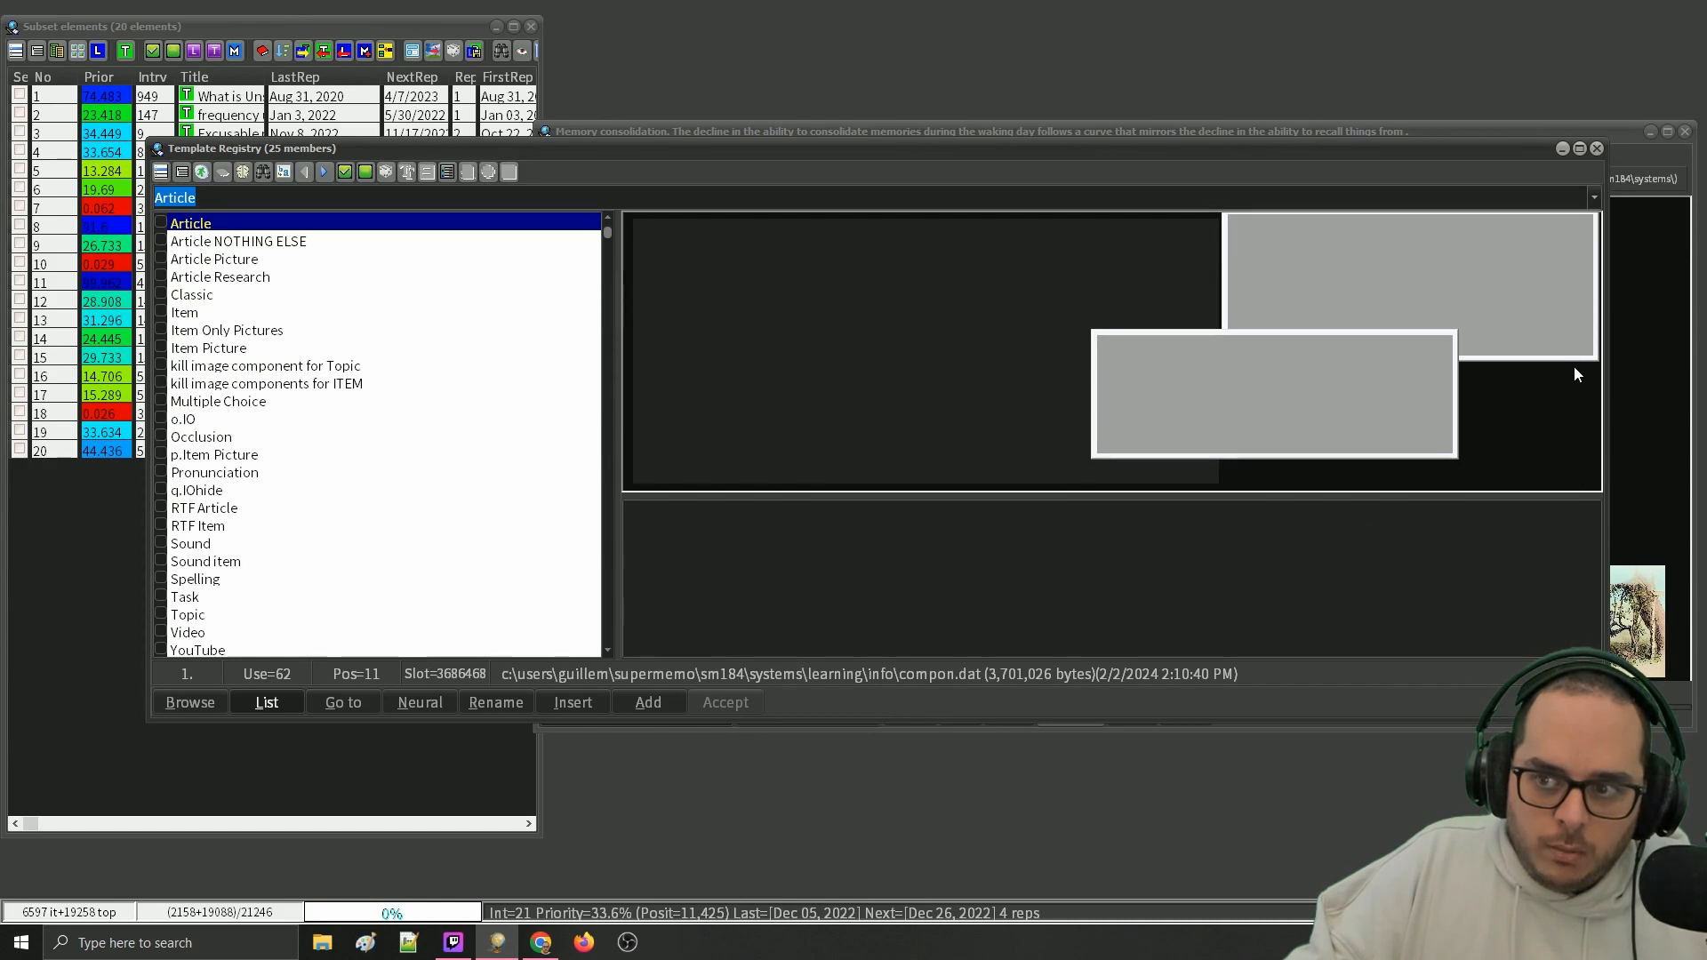
drag(1490, 302, 1491, 247)
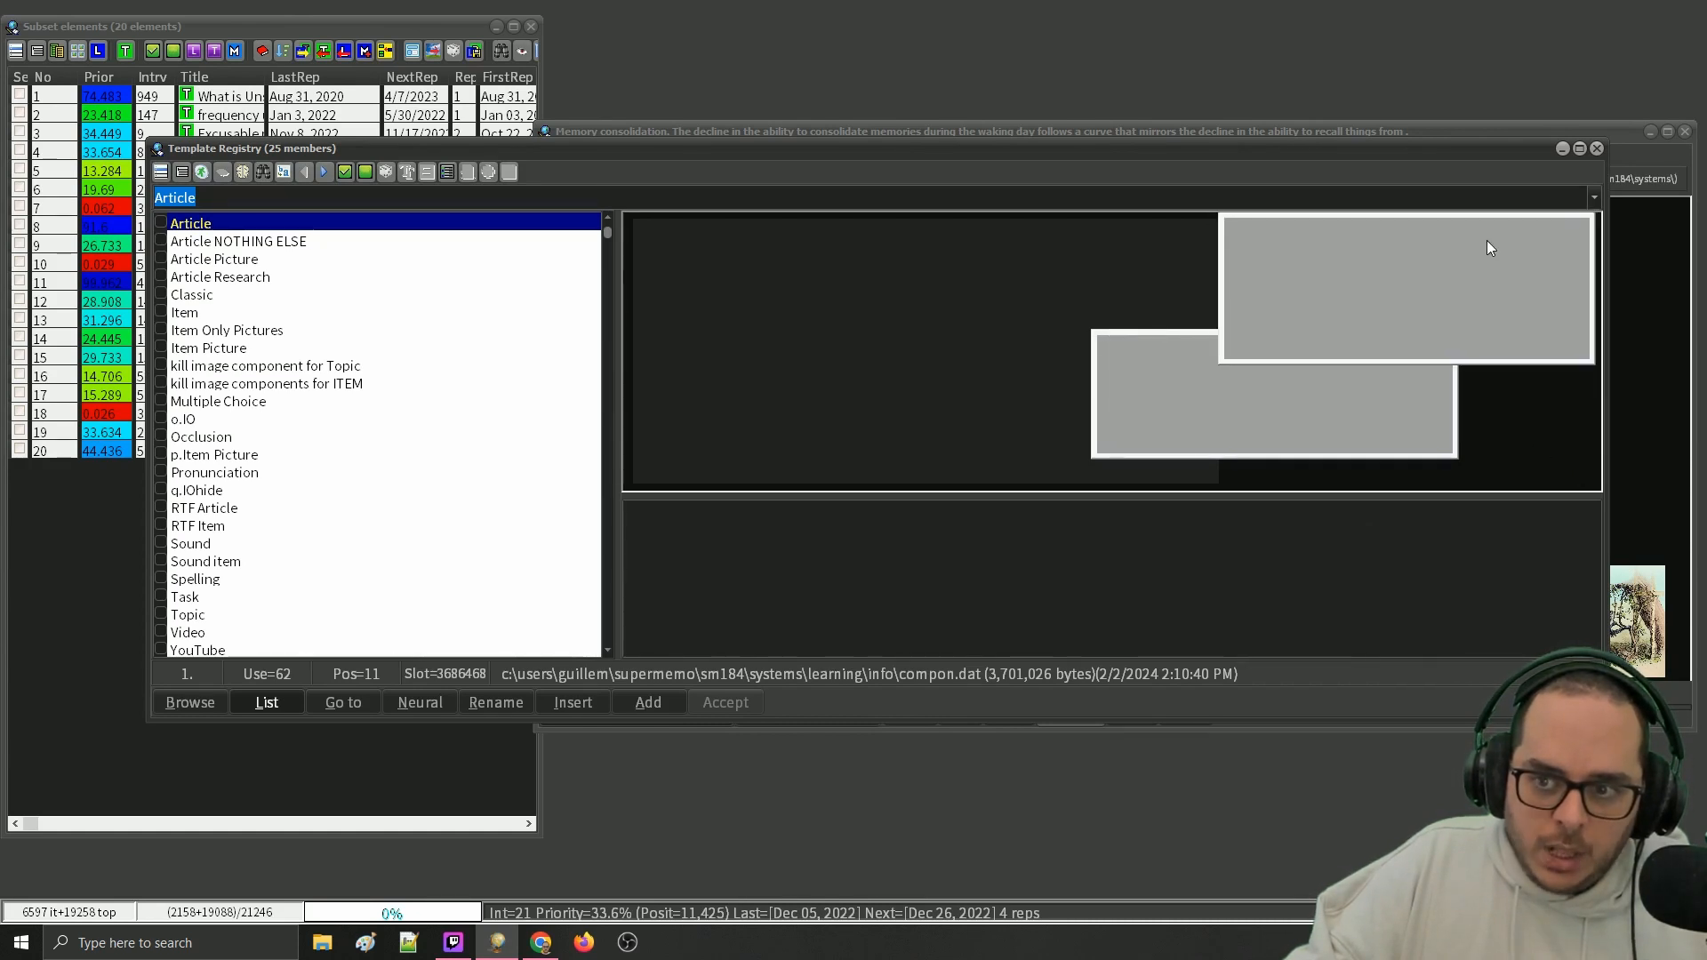
drag(1232, 379, 1374, 410)
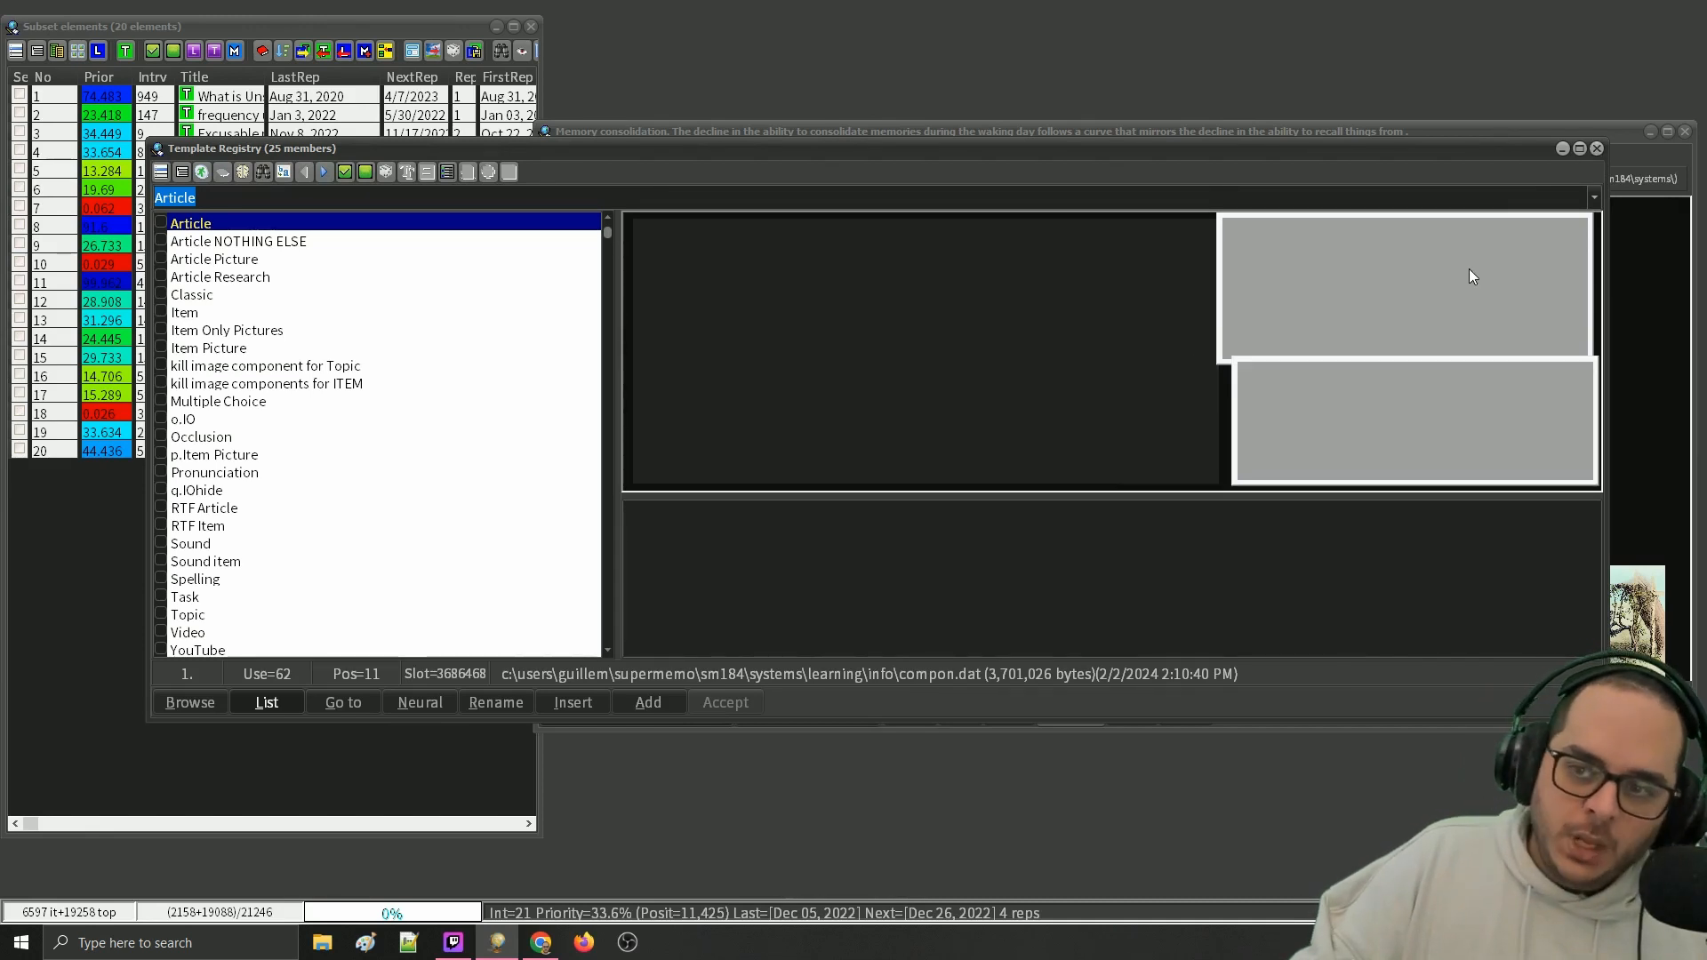
click(1596, 149)
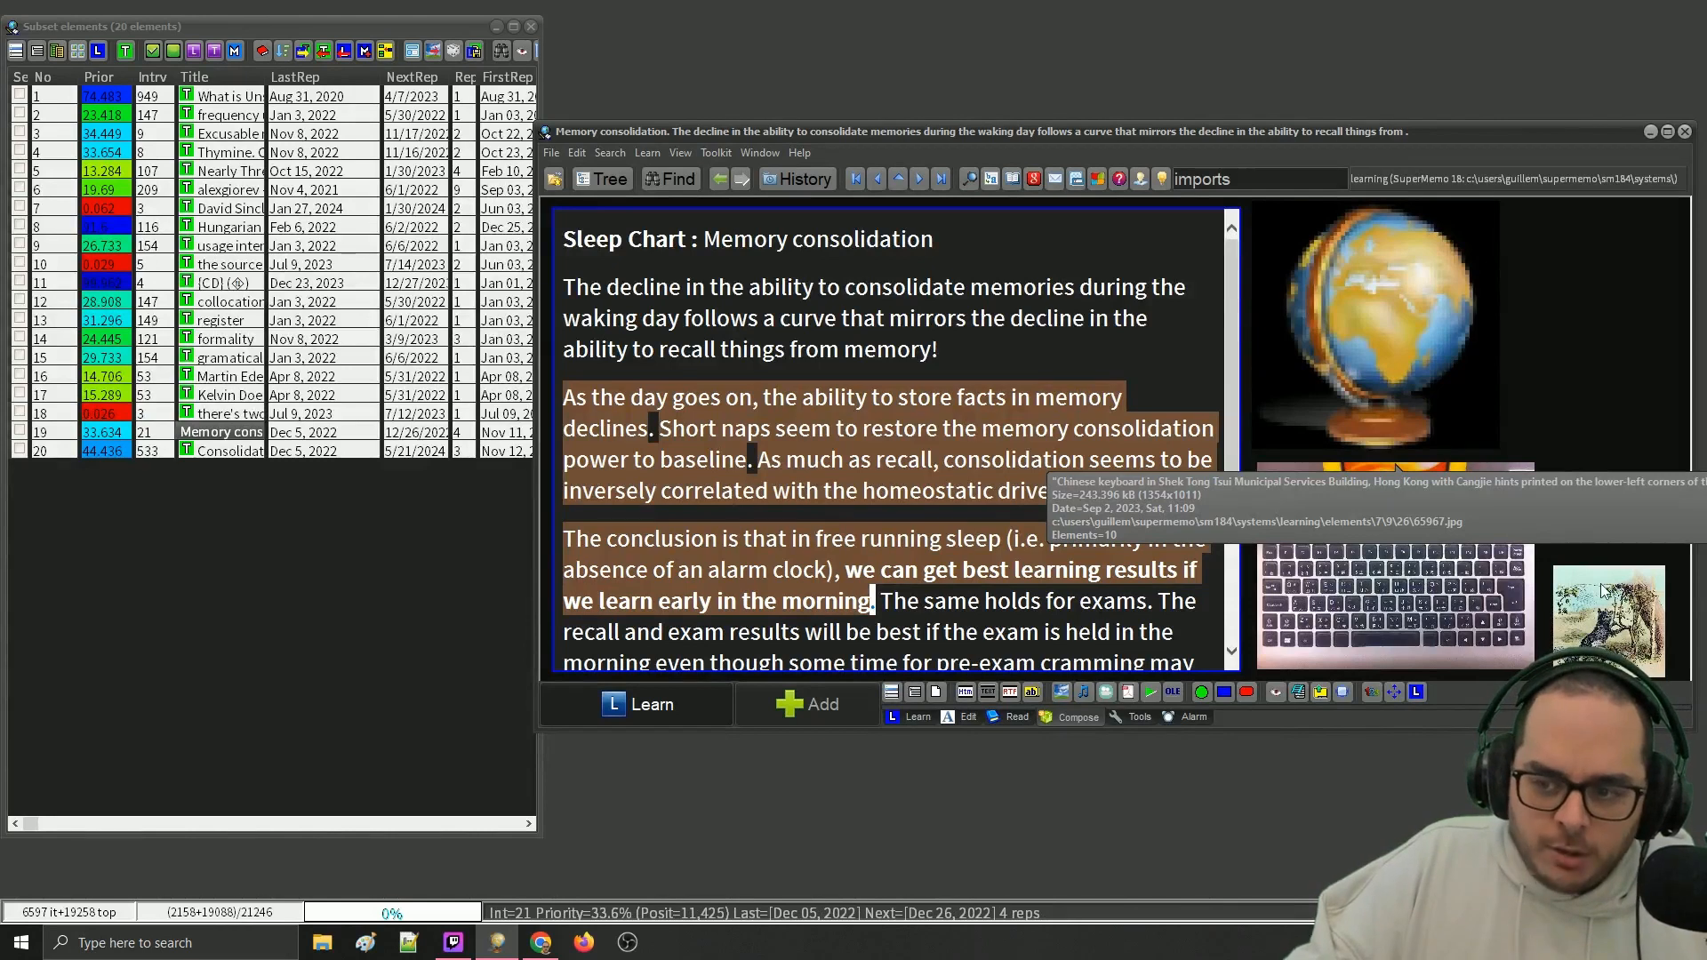
- Review the component order and the template flags of the Memory consolidation topic without changing them
key(ctrl+shift+o)
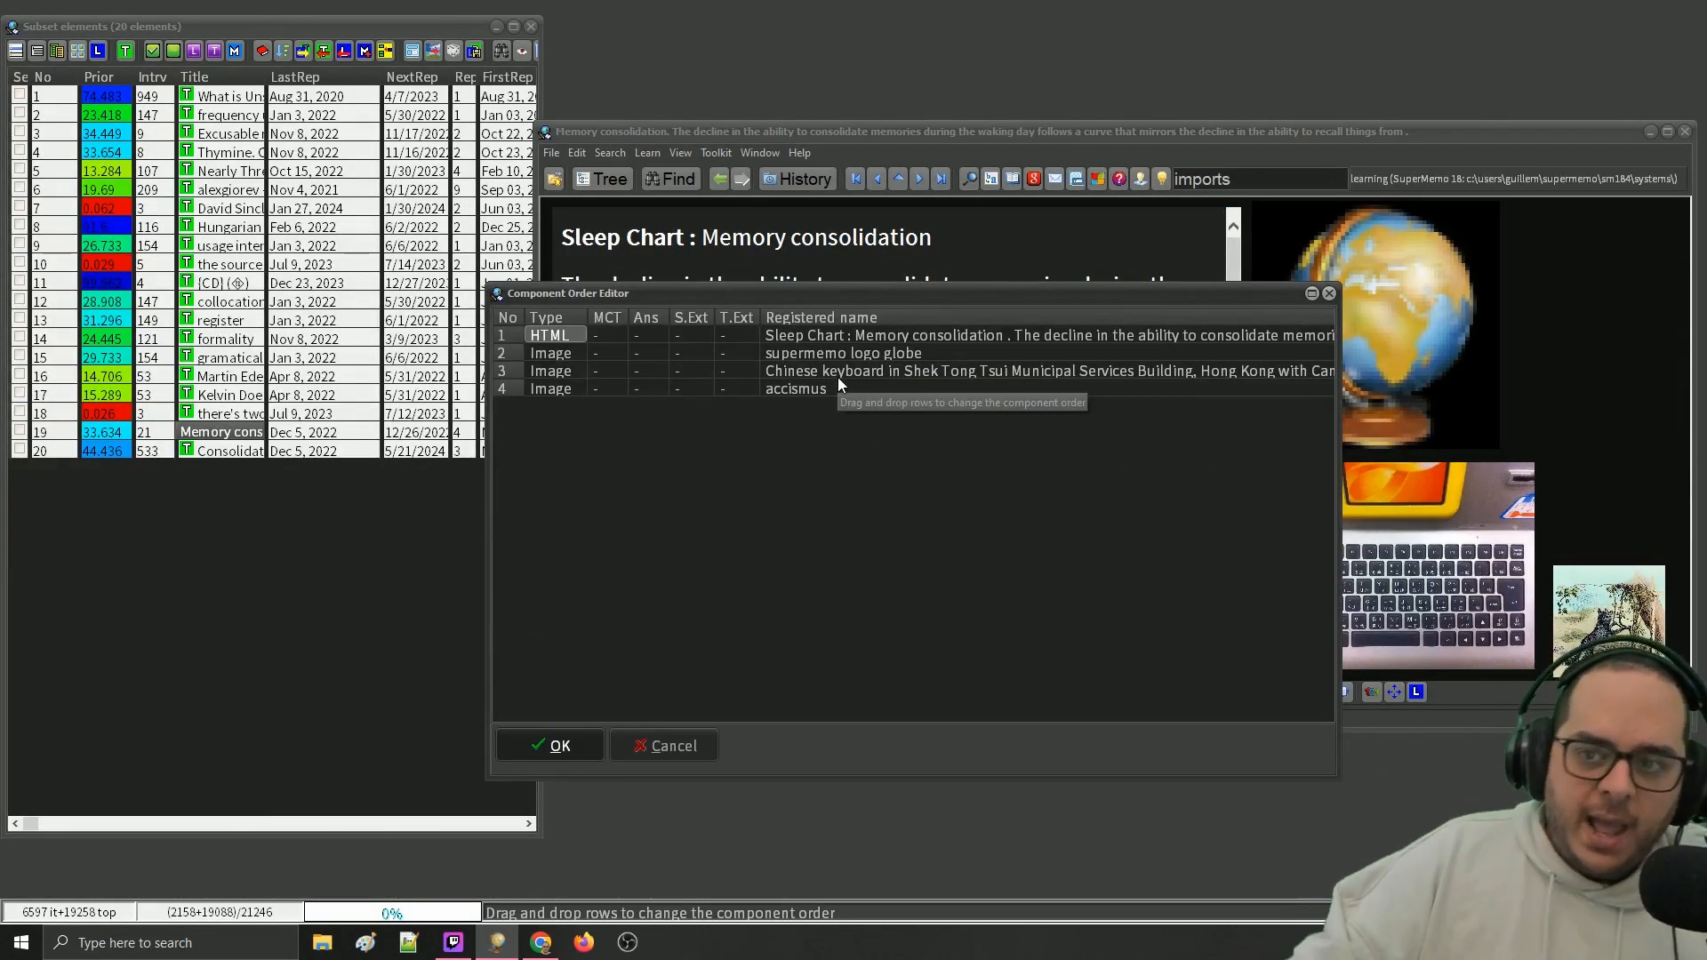
click(1328, 293)
right_click(1334, 293)
mouse_move(1363, 311)
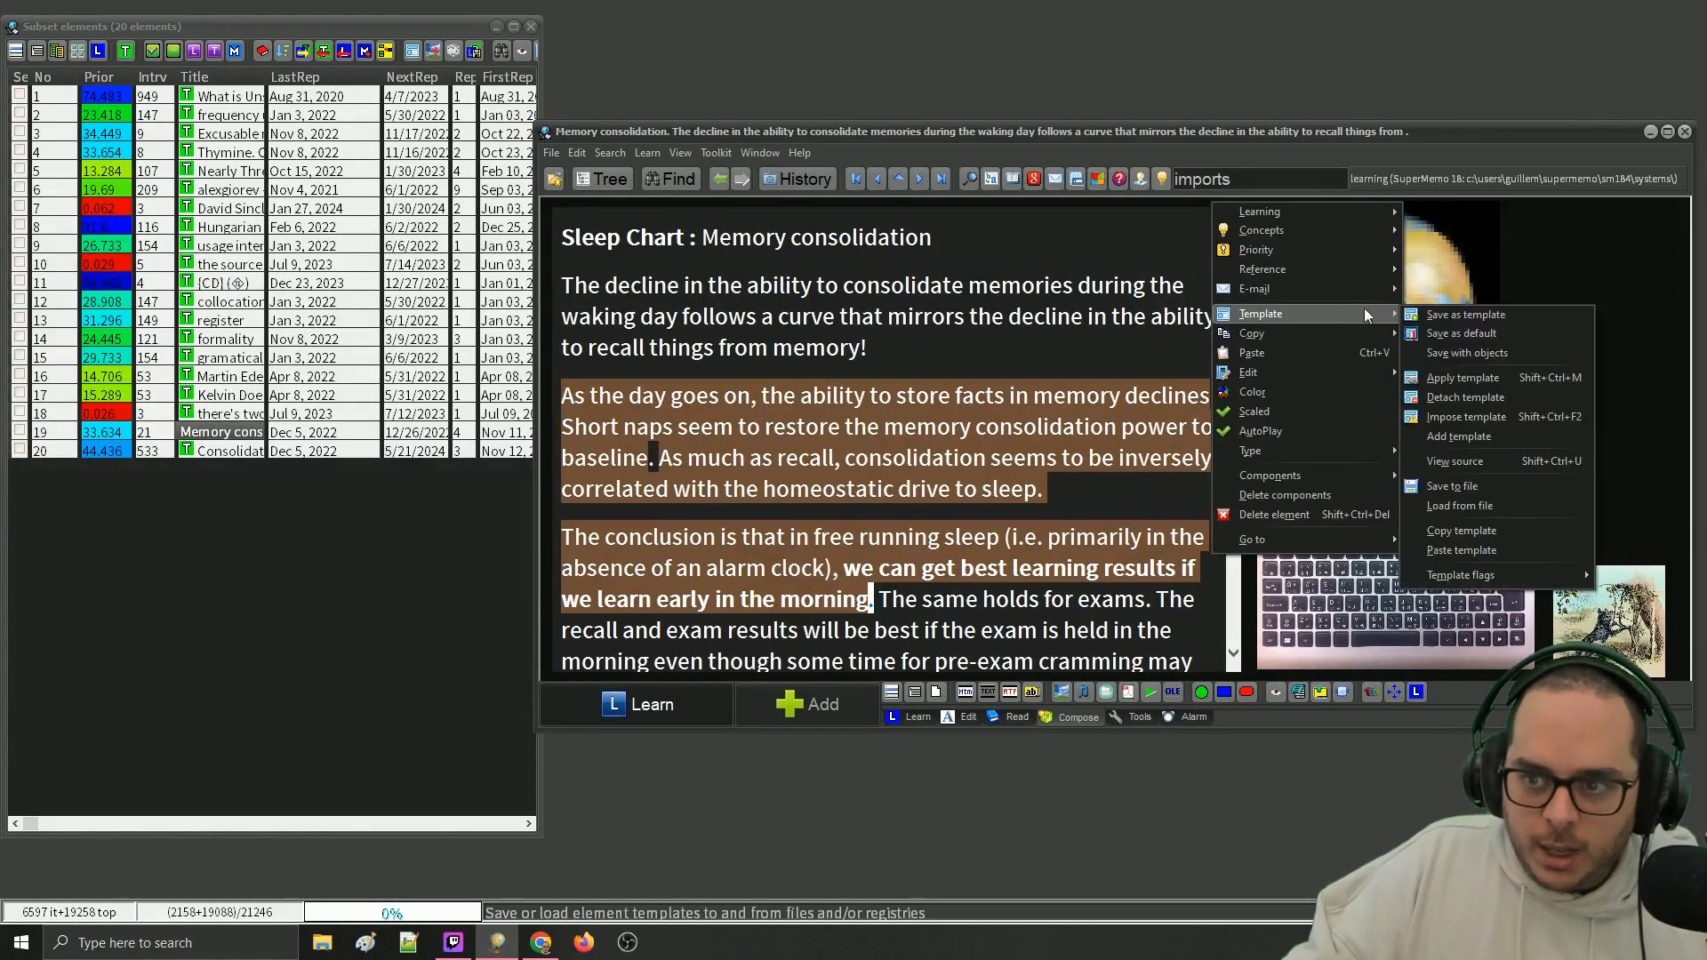
mouse_move(1507, 583)
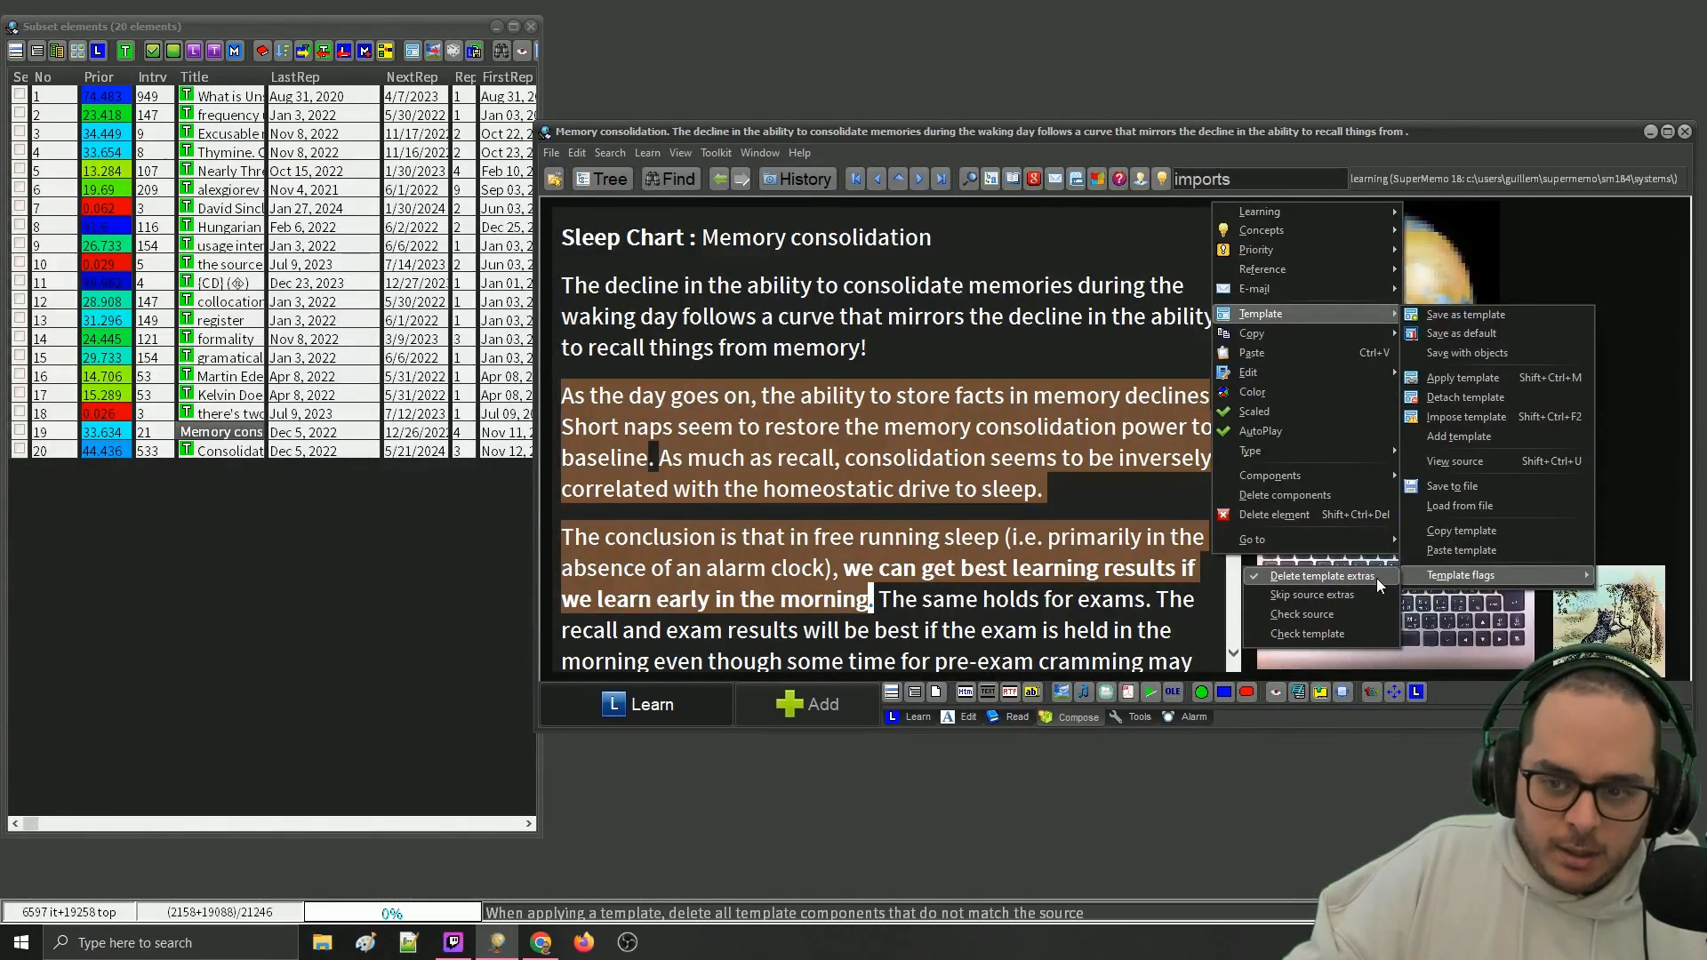
click(1170, 212)
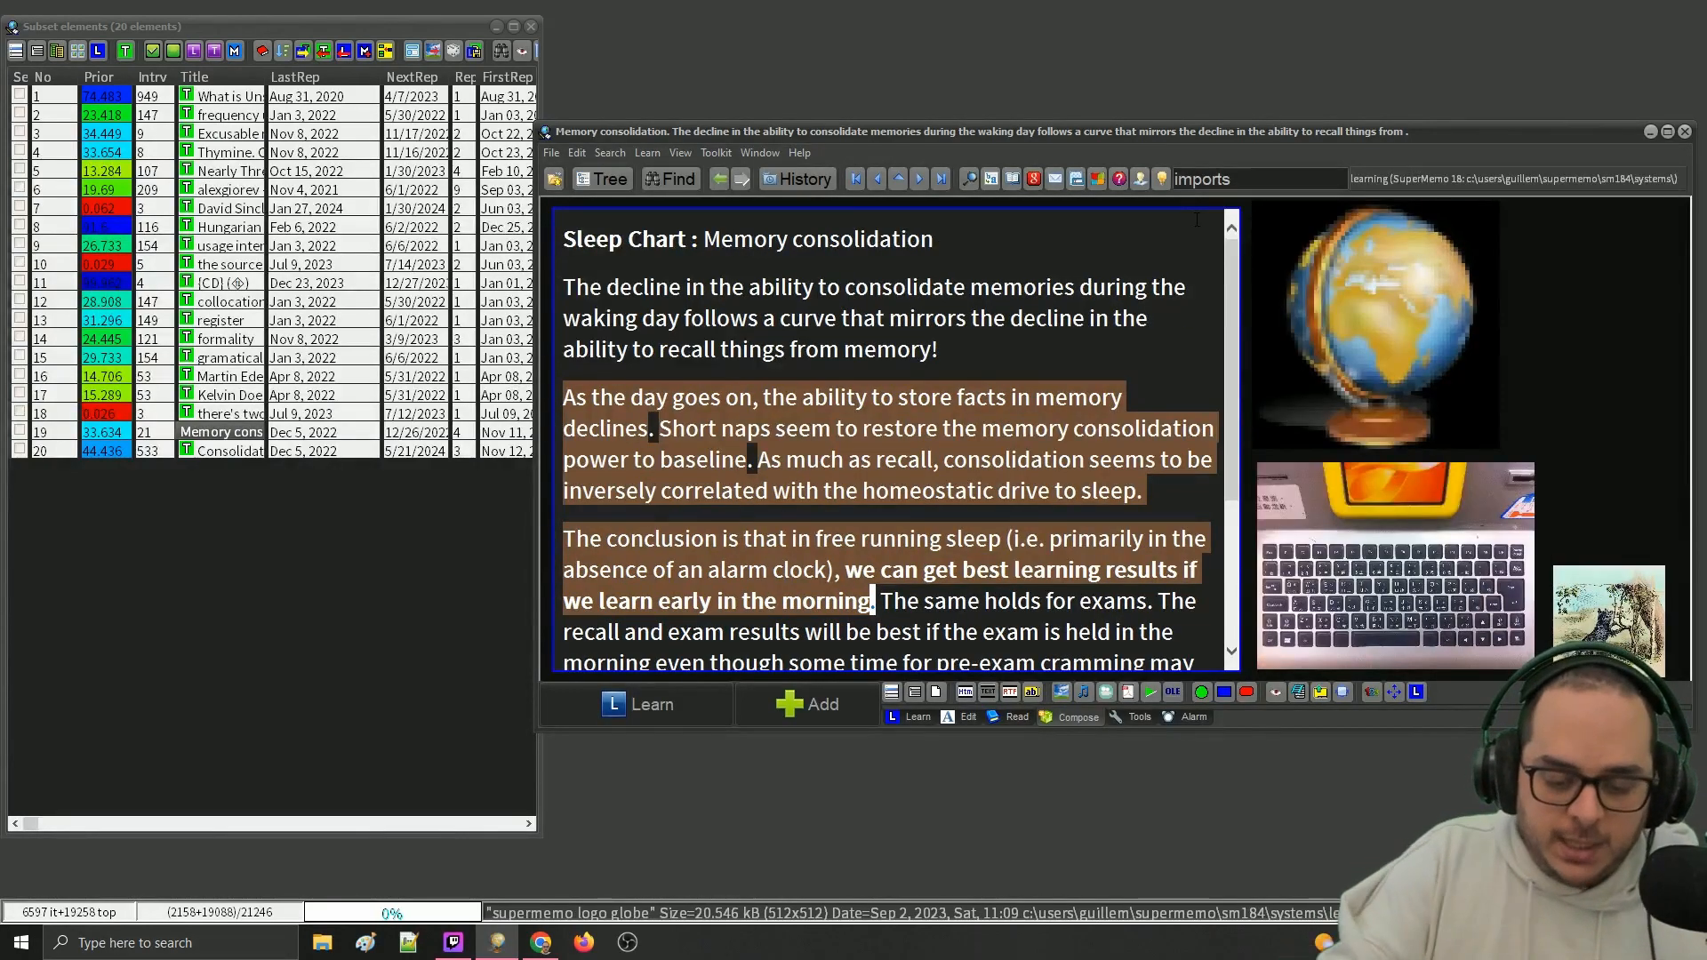
- Review the Memory consolidation topic's component order and turn on its "Delete template extras" template flag
key(ctrl+alt+o)
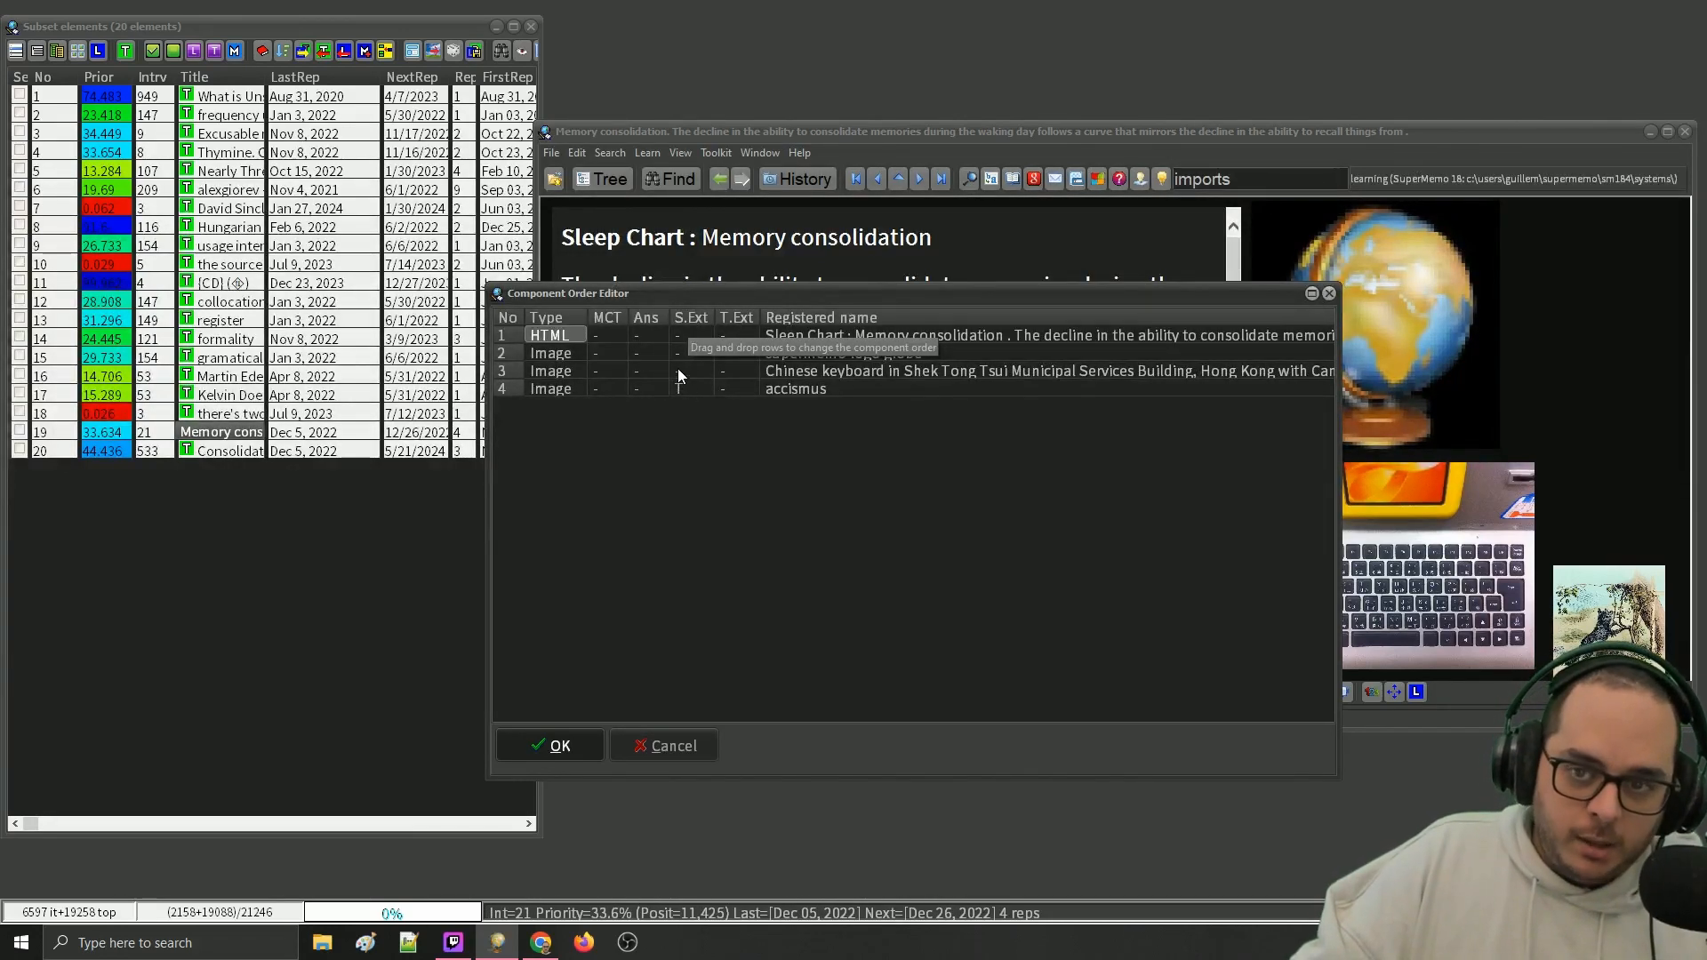
click(1328, 292)
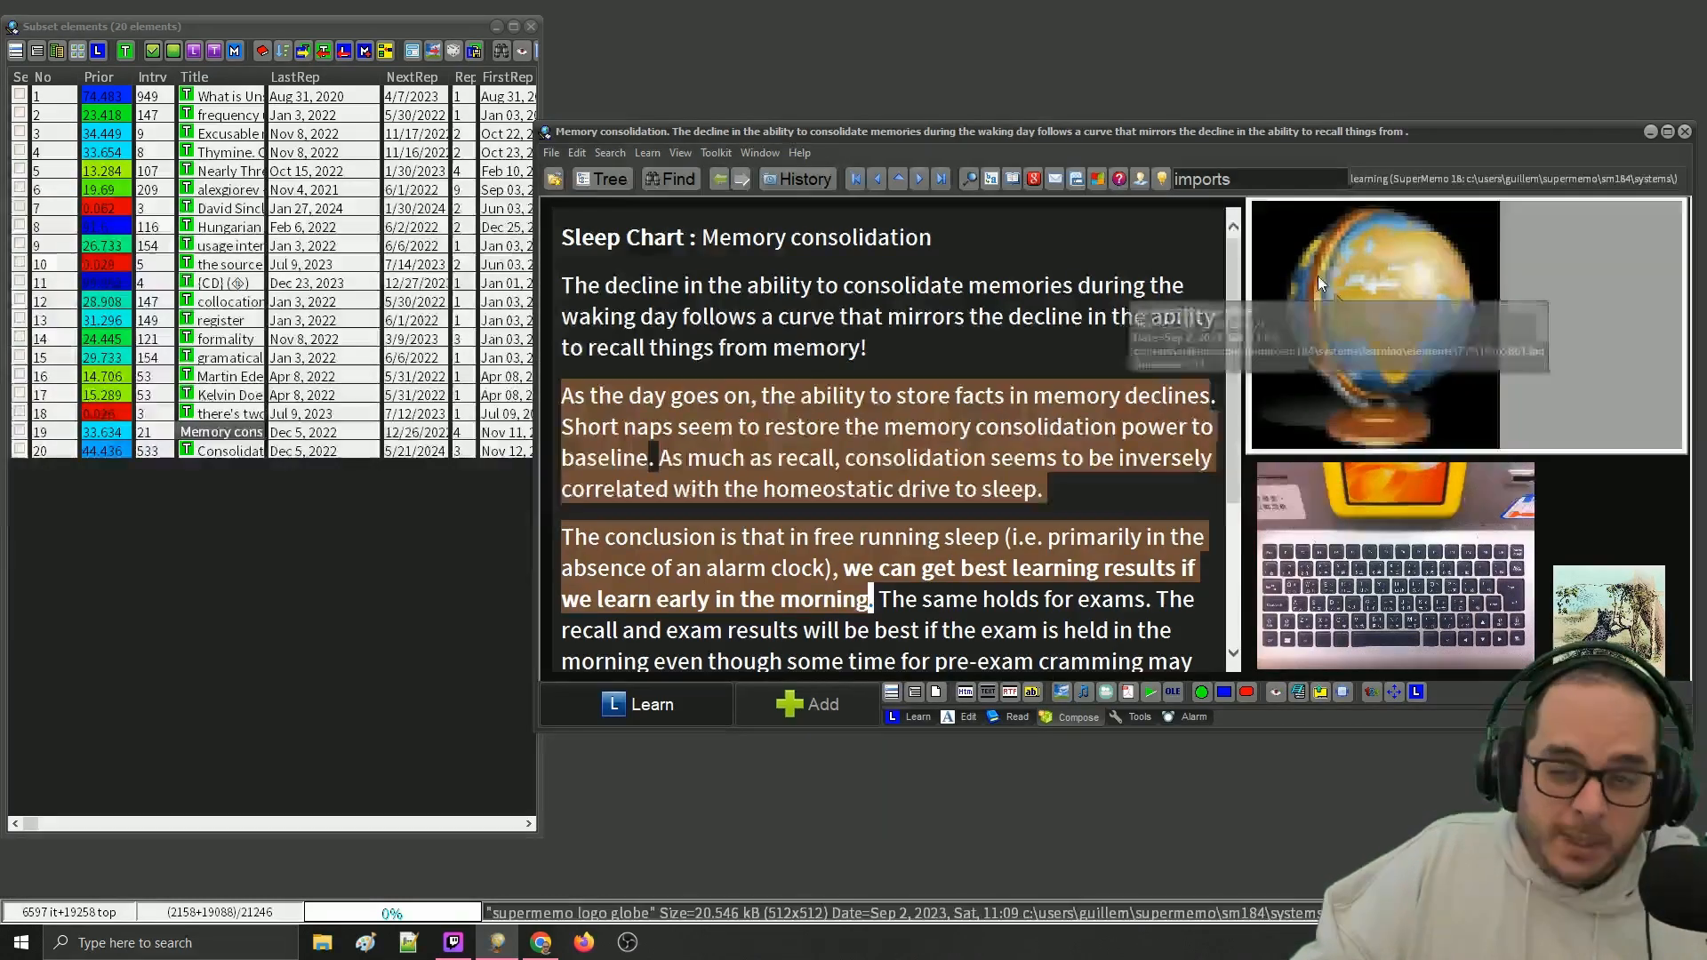
right_click(1181, 201)
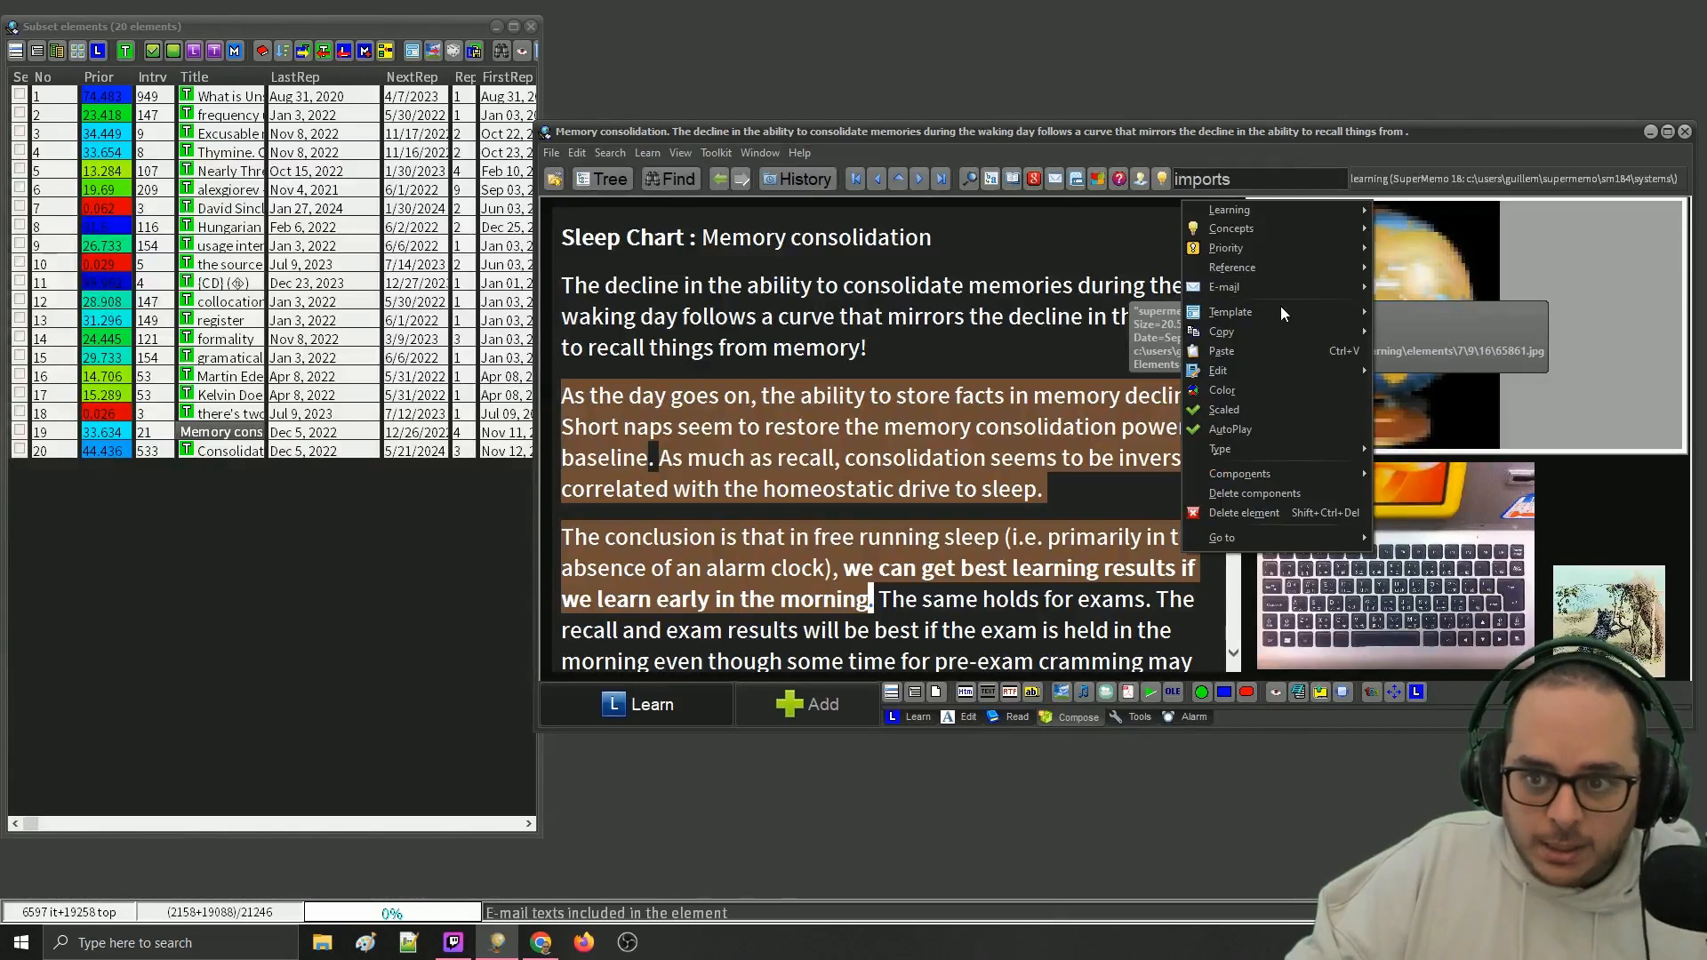
mouse_move(1282, 311)
mouse_move(1431, 569)
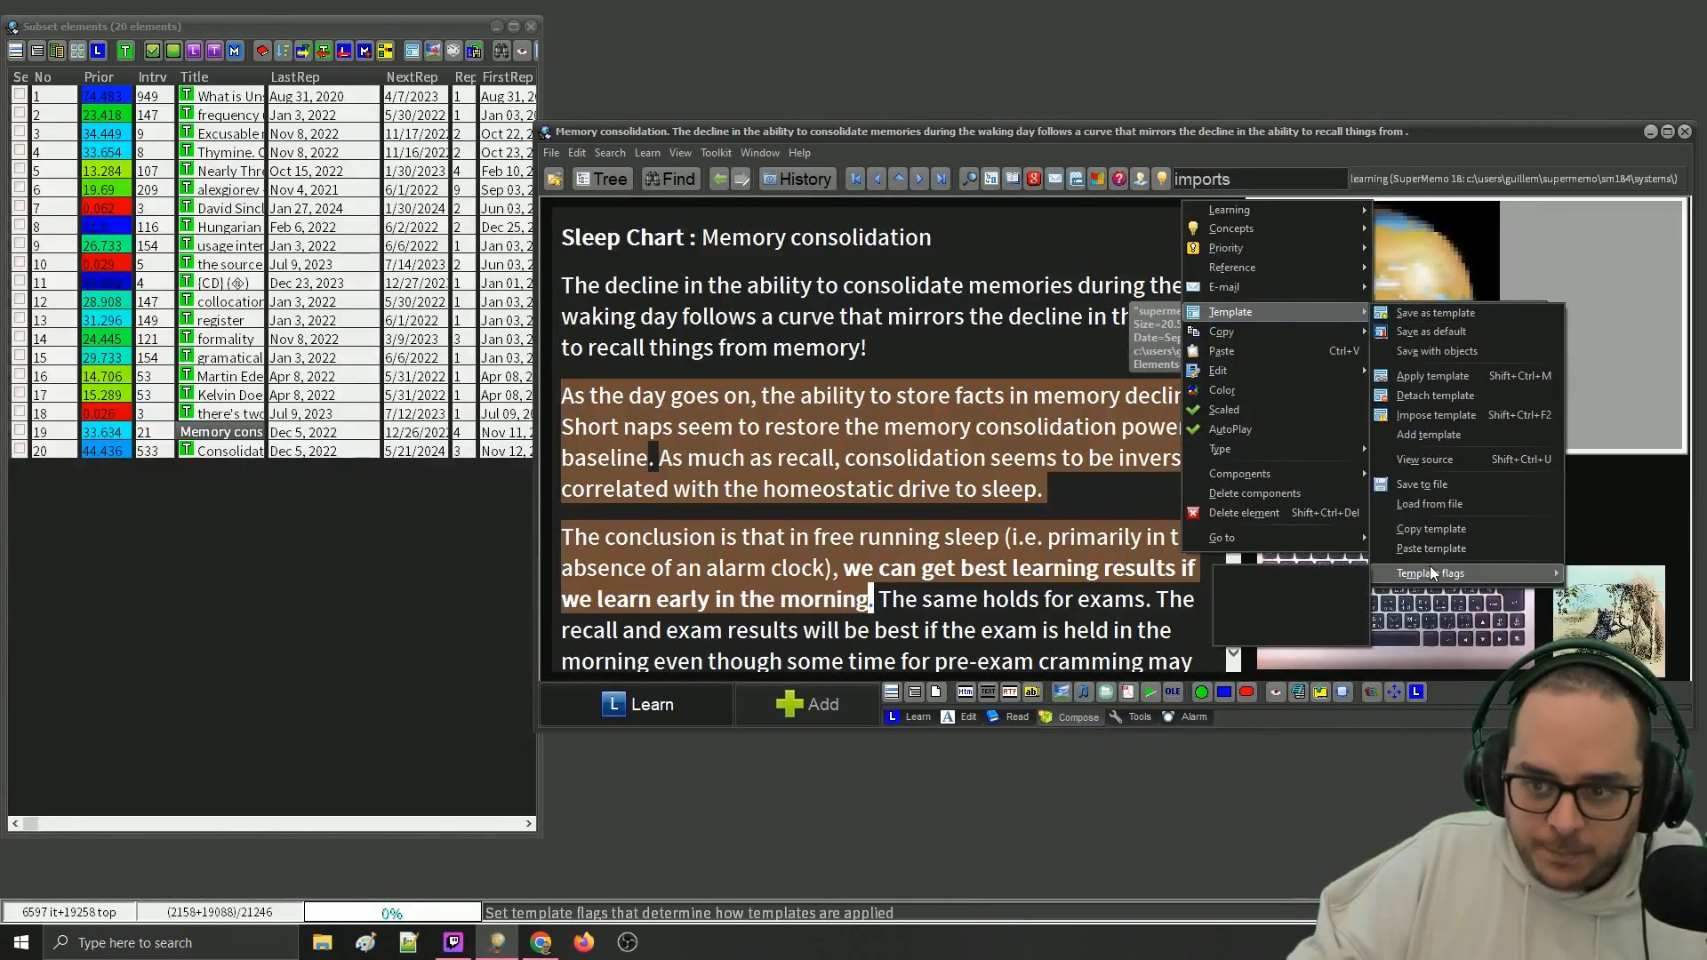
click(1344, 576)
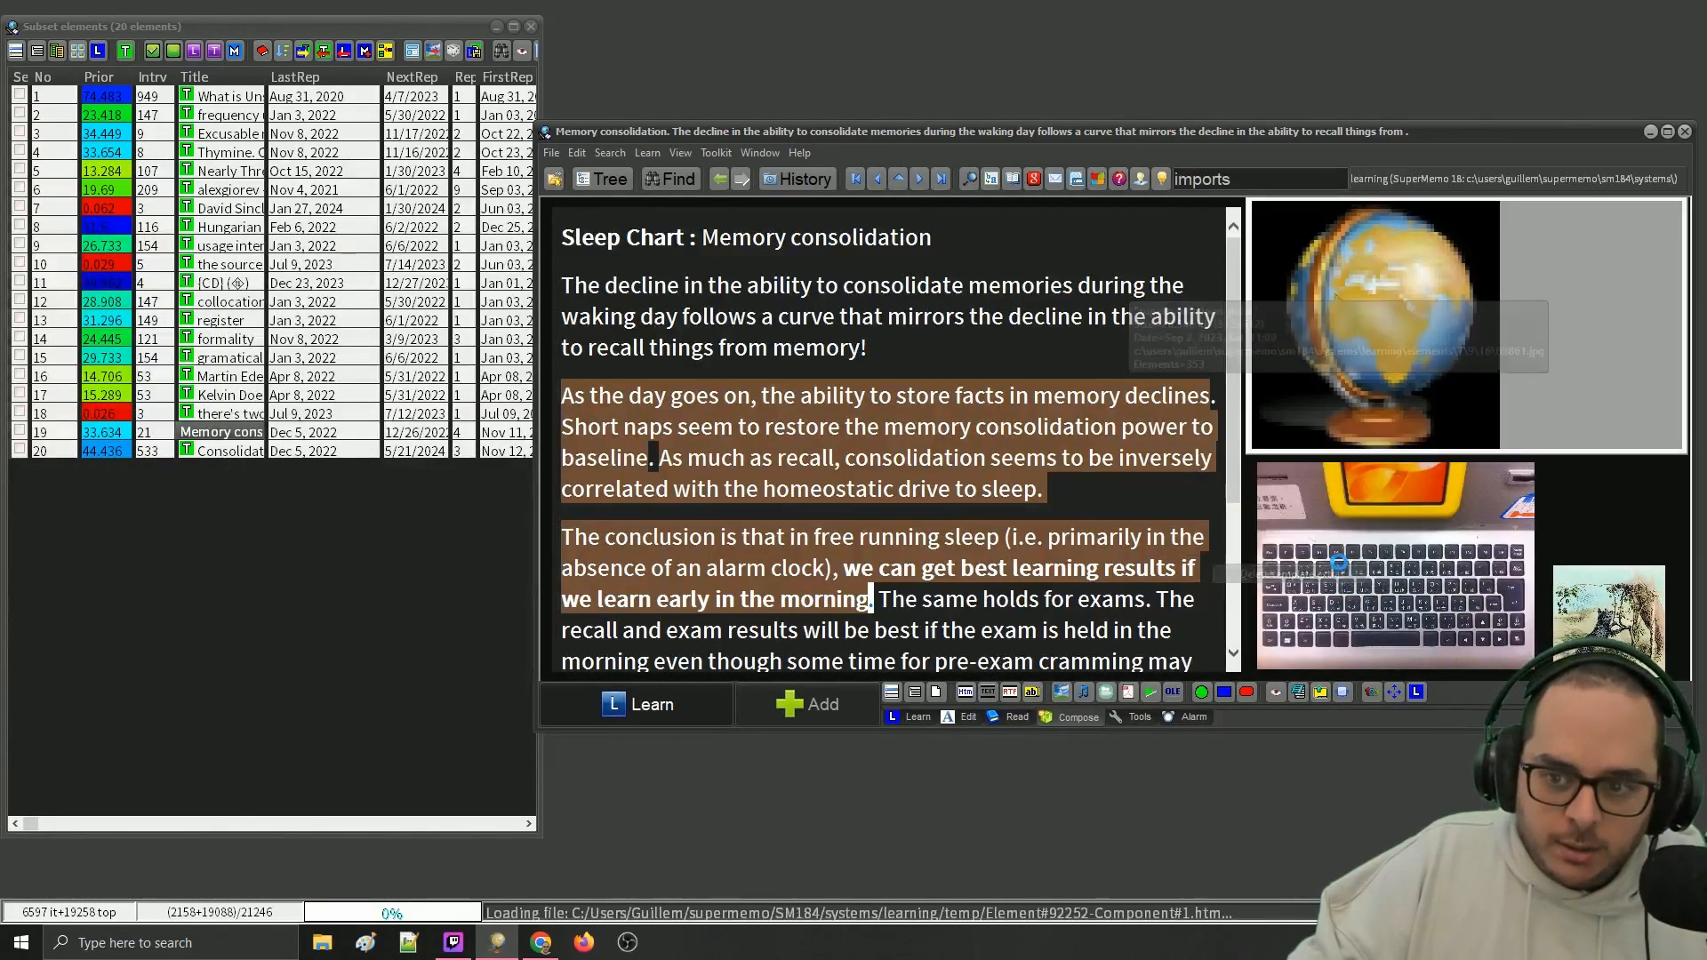
- Check the "accismus" image's source-extra and template-extra marks in the component order, leaving the order unchanged
click(1196, 234)
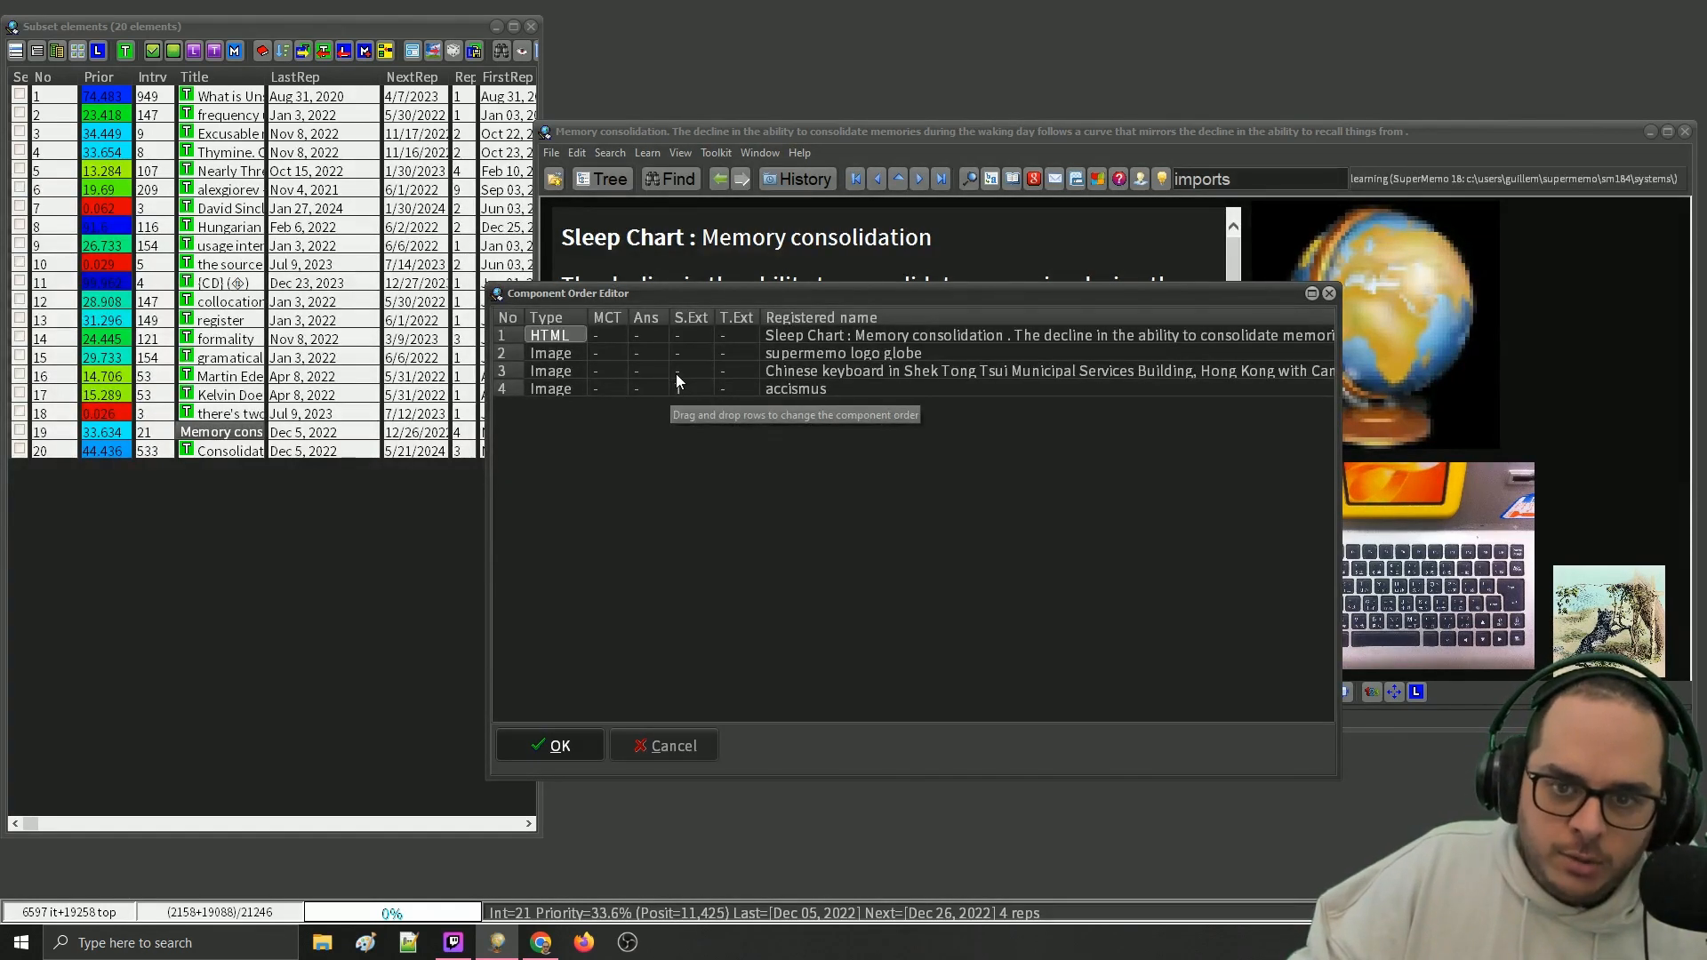
click(805, 389)
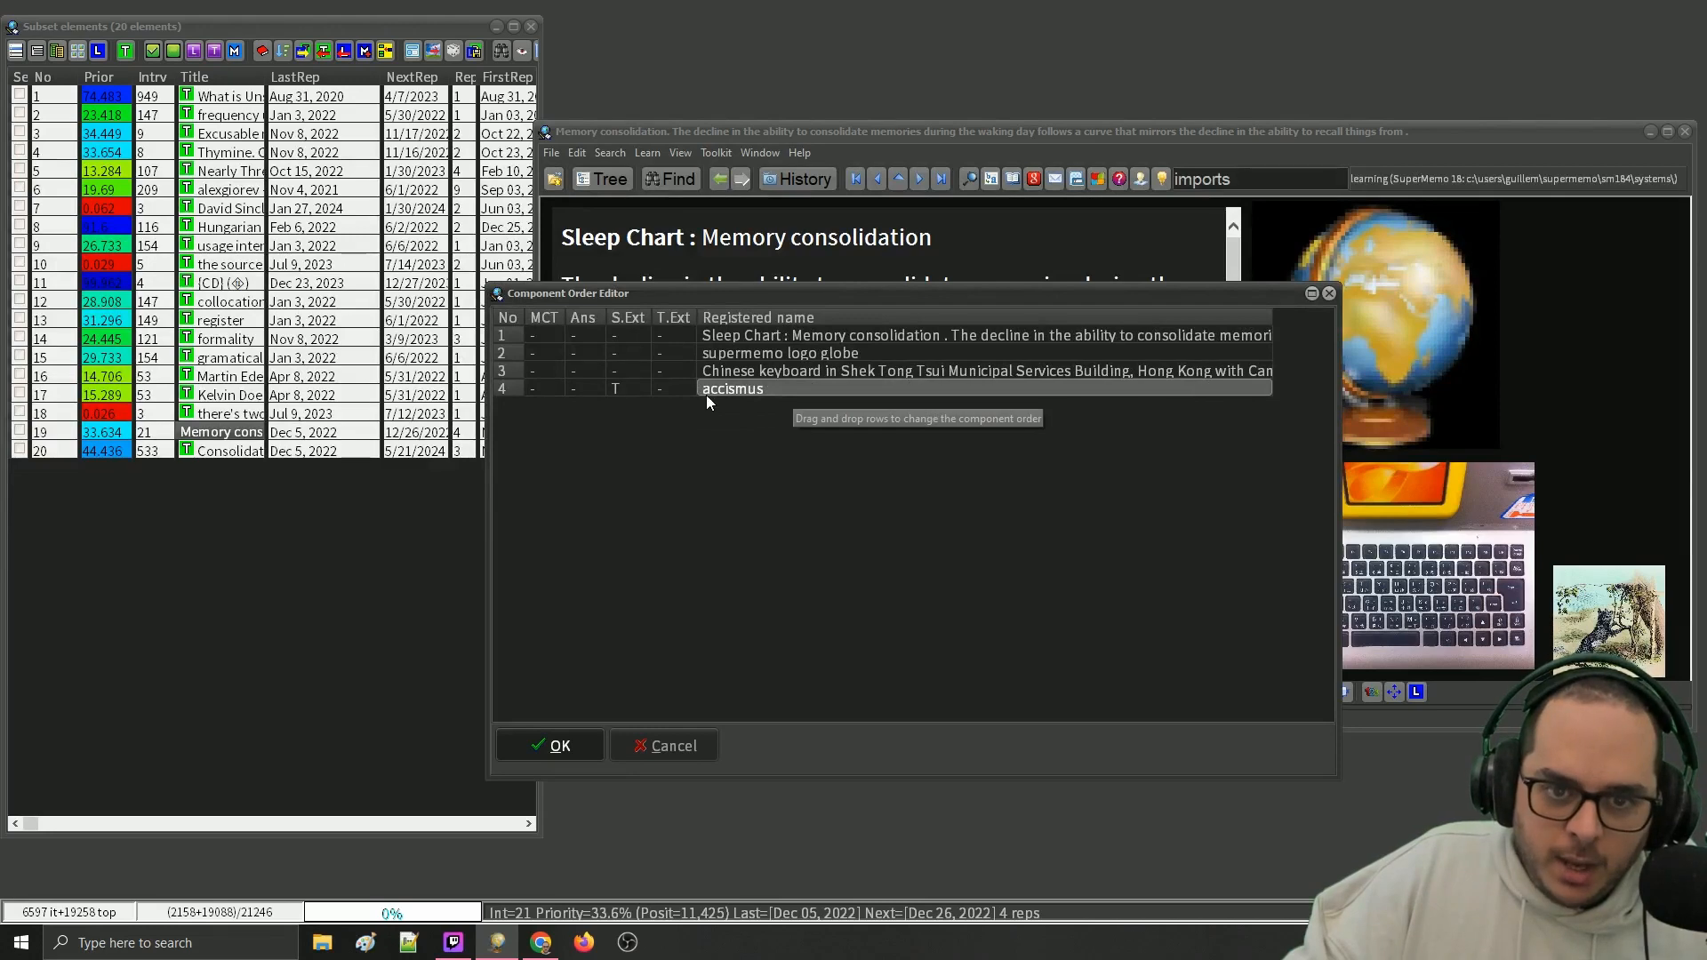
click(1328, 293)
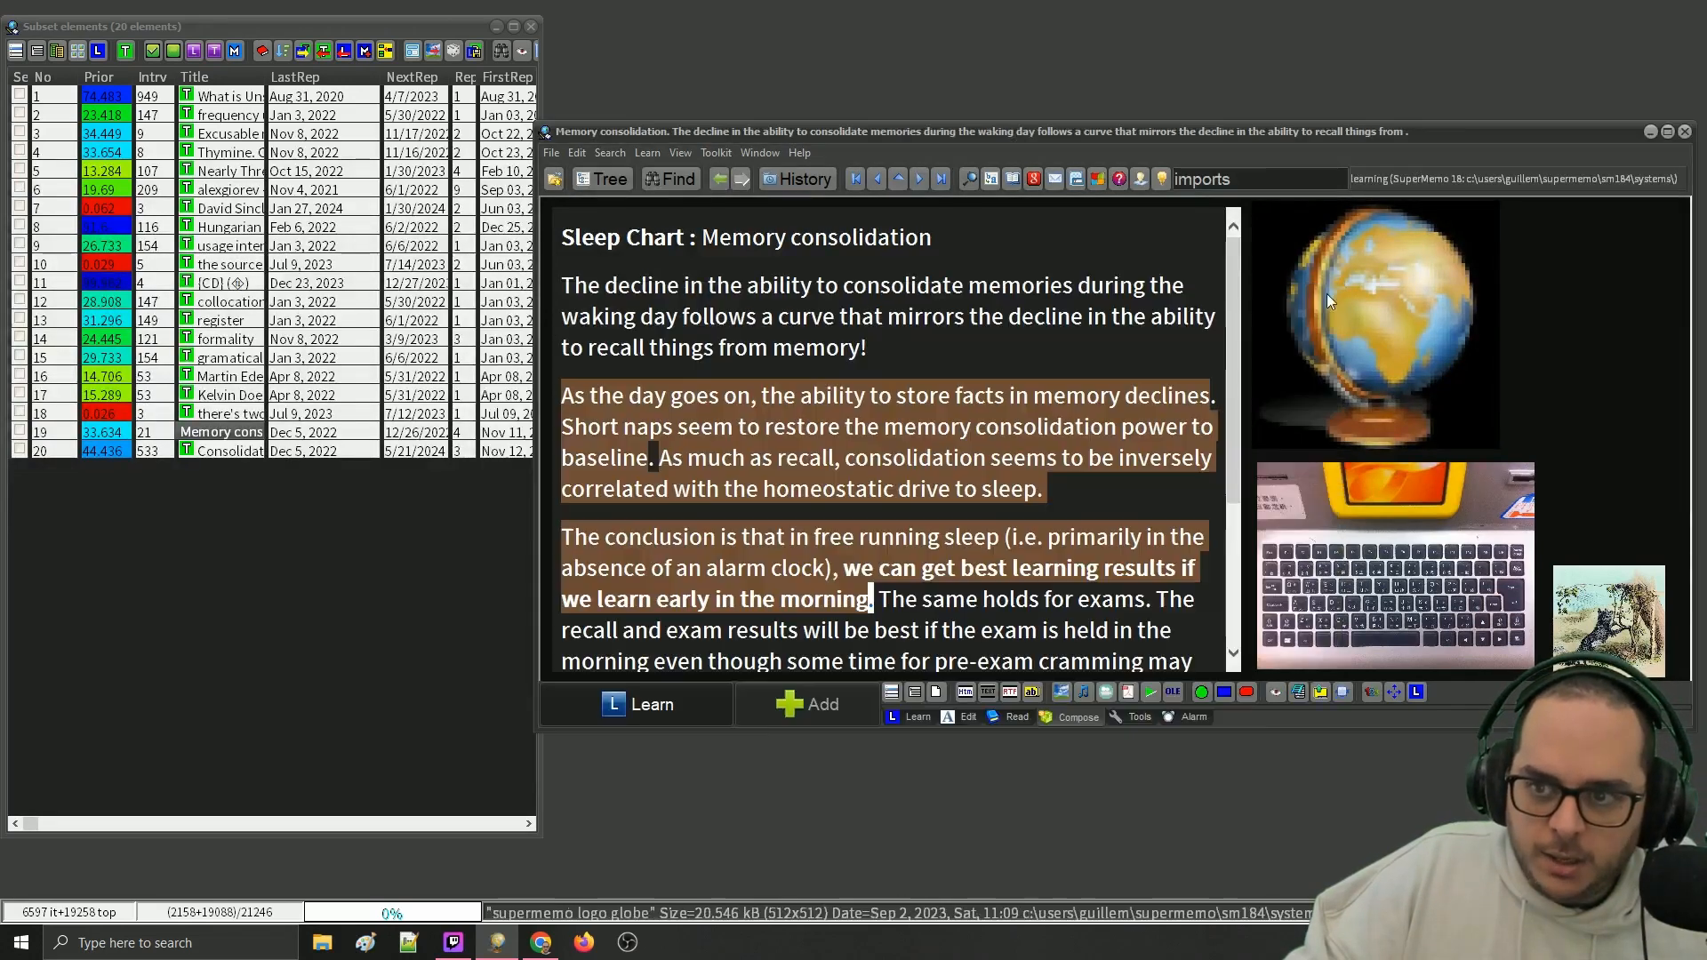
click(1597, 634)
key(Escape)
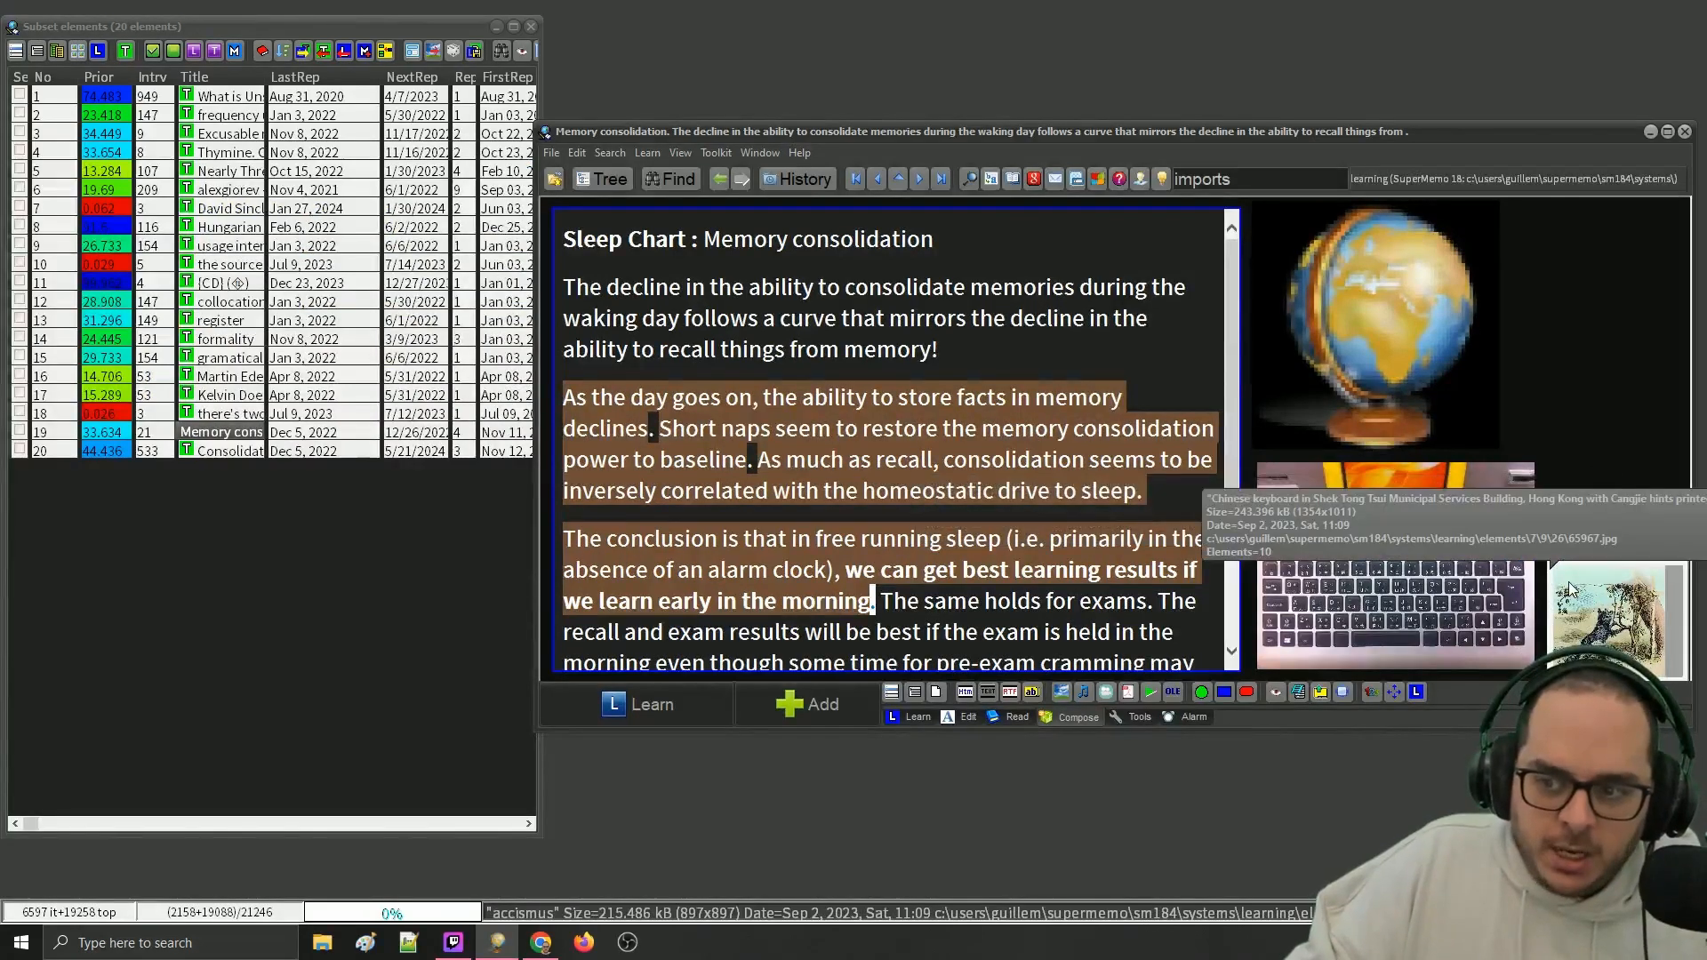
click(1372, 692)
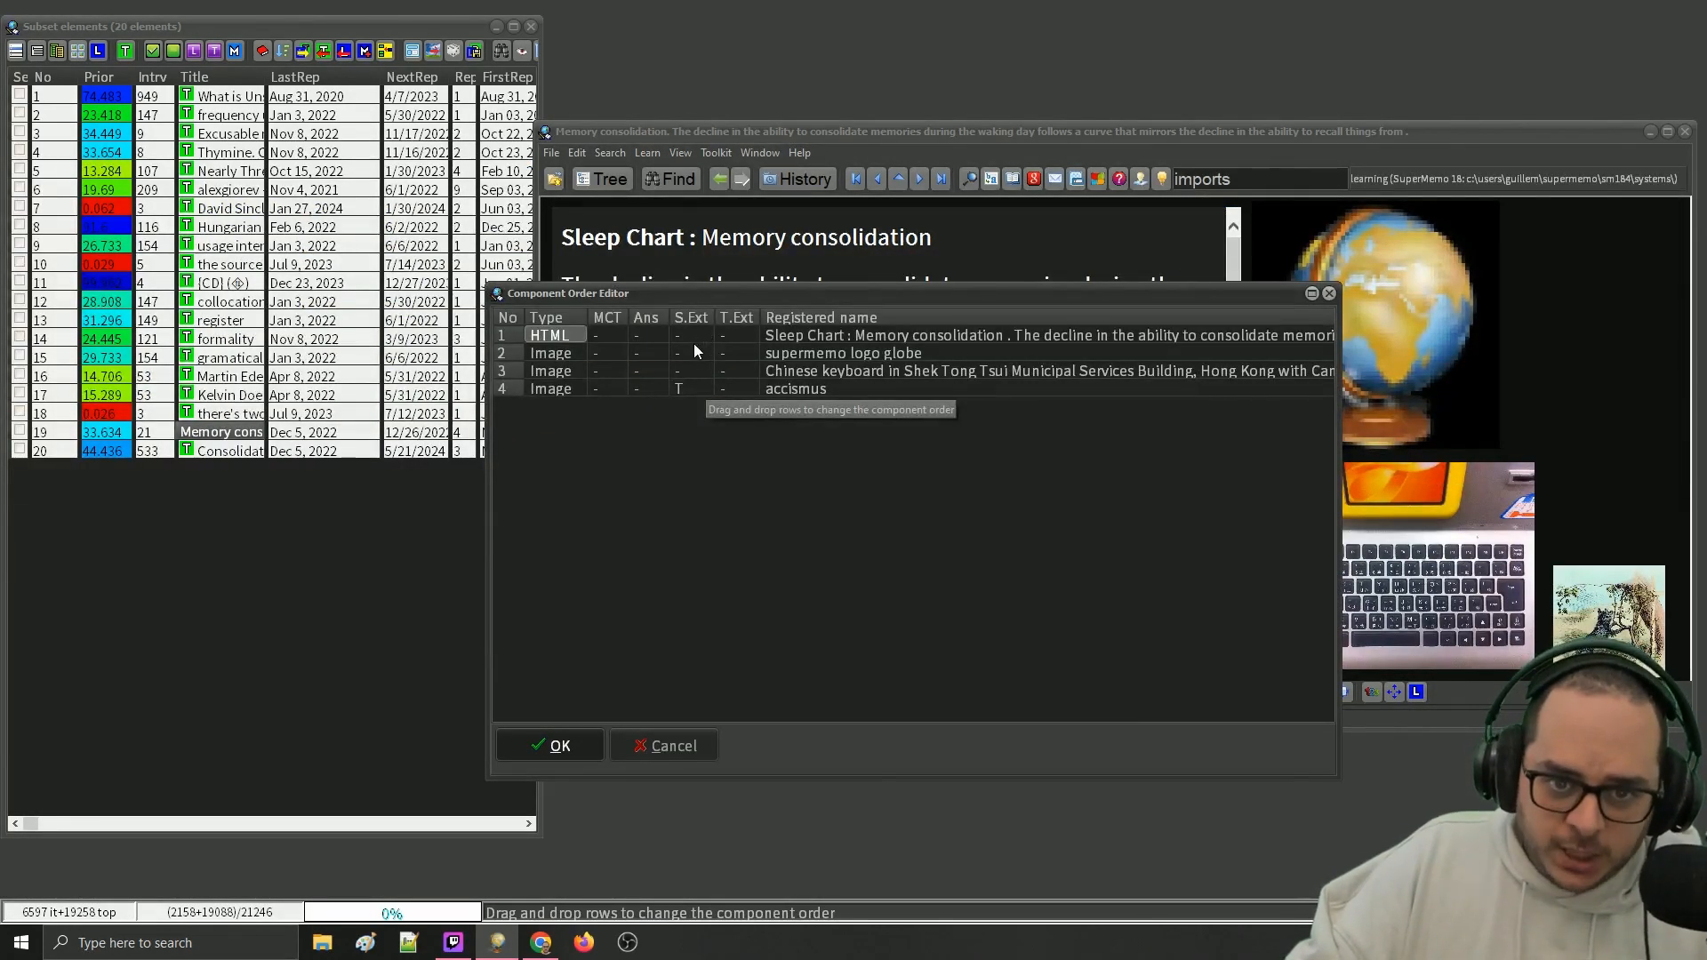
click(1328, 292)
- Turn on the topic's "Skip source extras" template flag and inspect the globe and keyboard image components in editing mode
right_click(1236, 206)
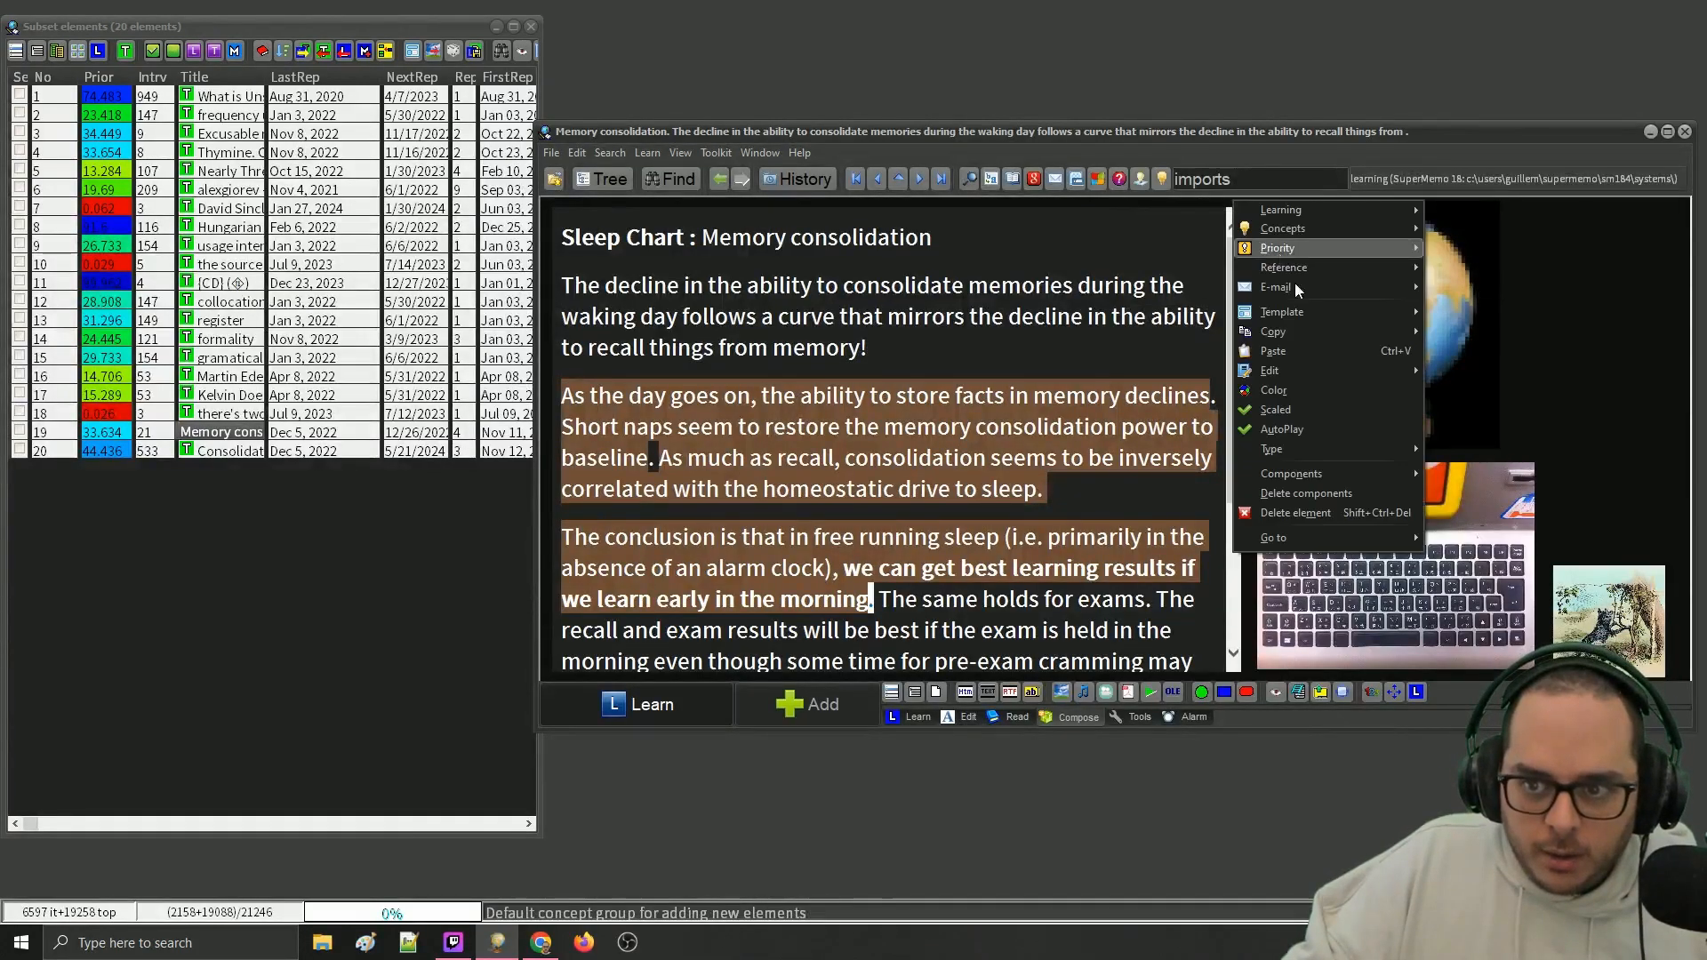
mouse_move(1306, 306)
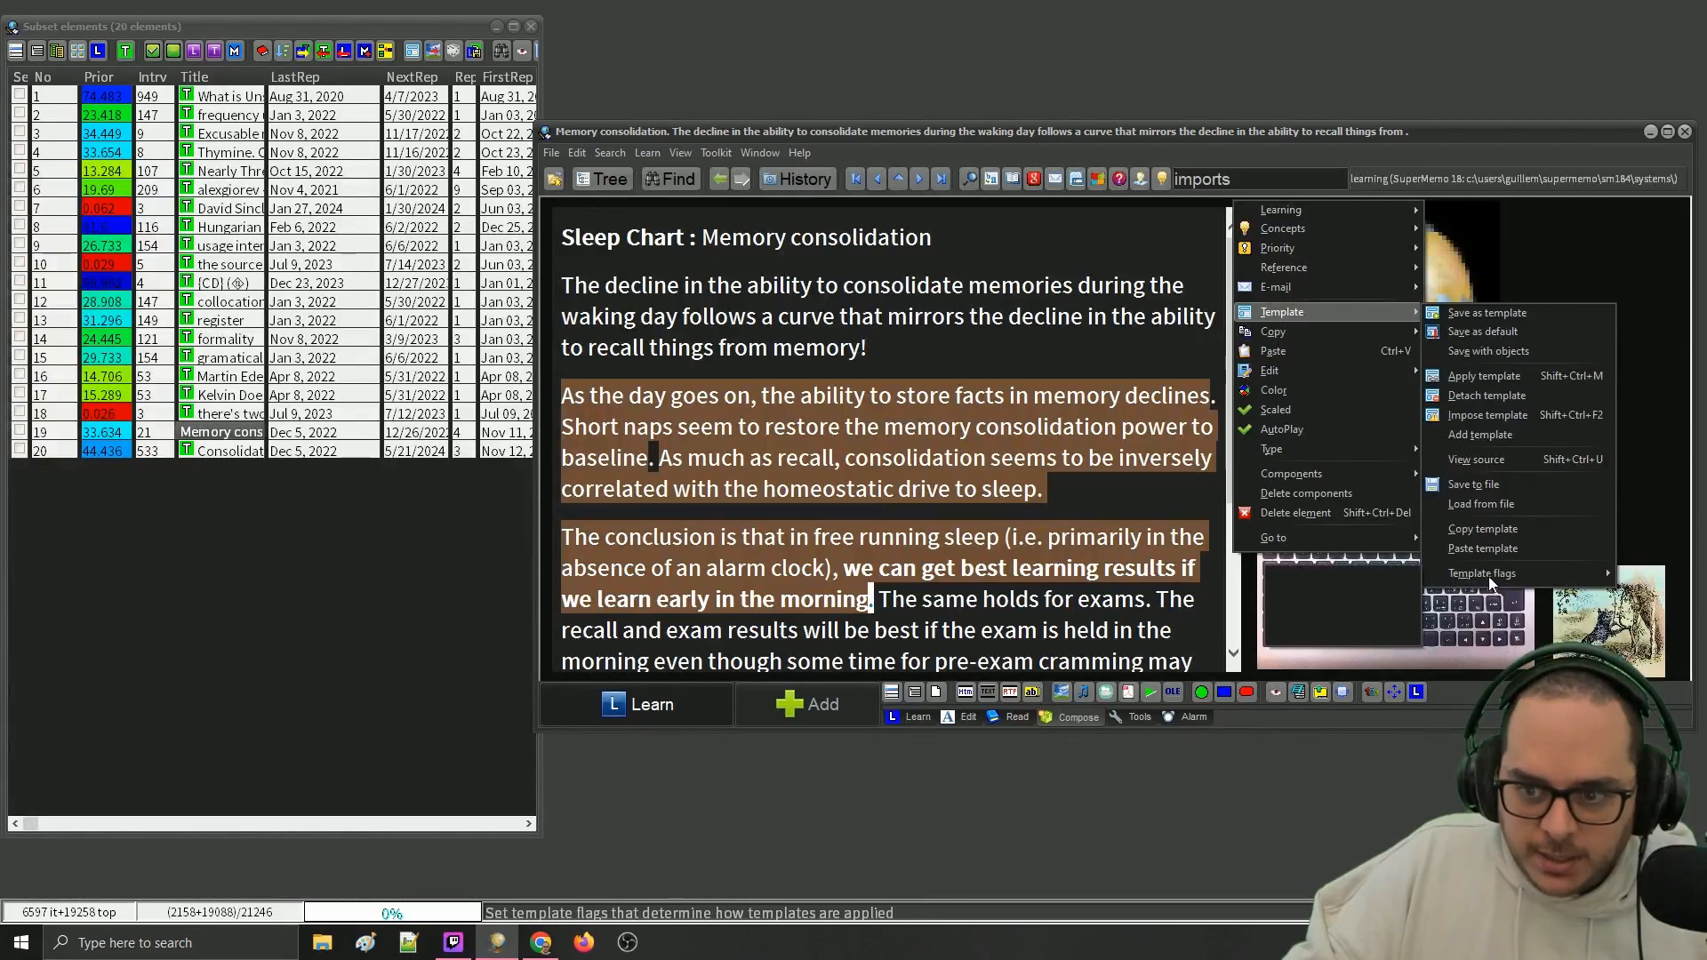
mouse_move(1475, 572)
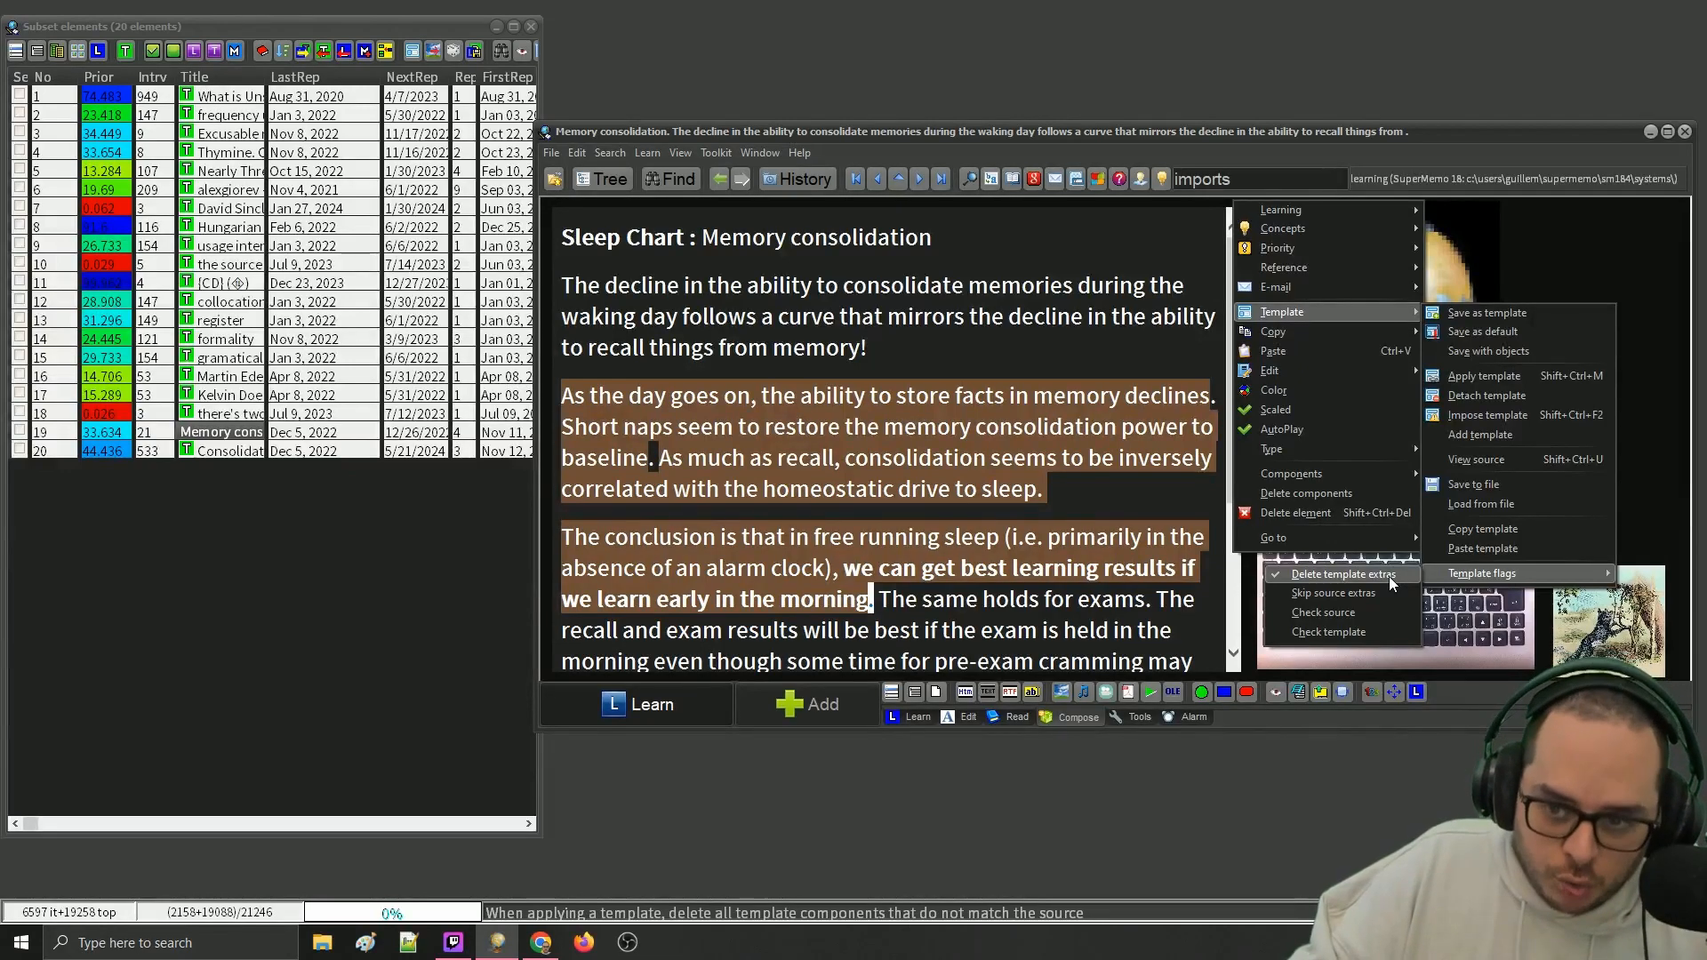
click(1360, 593)
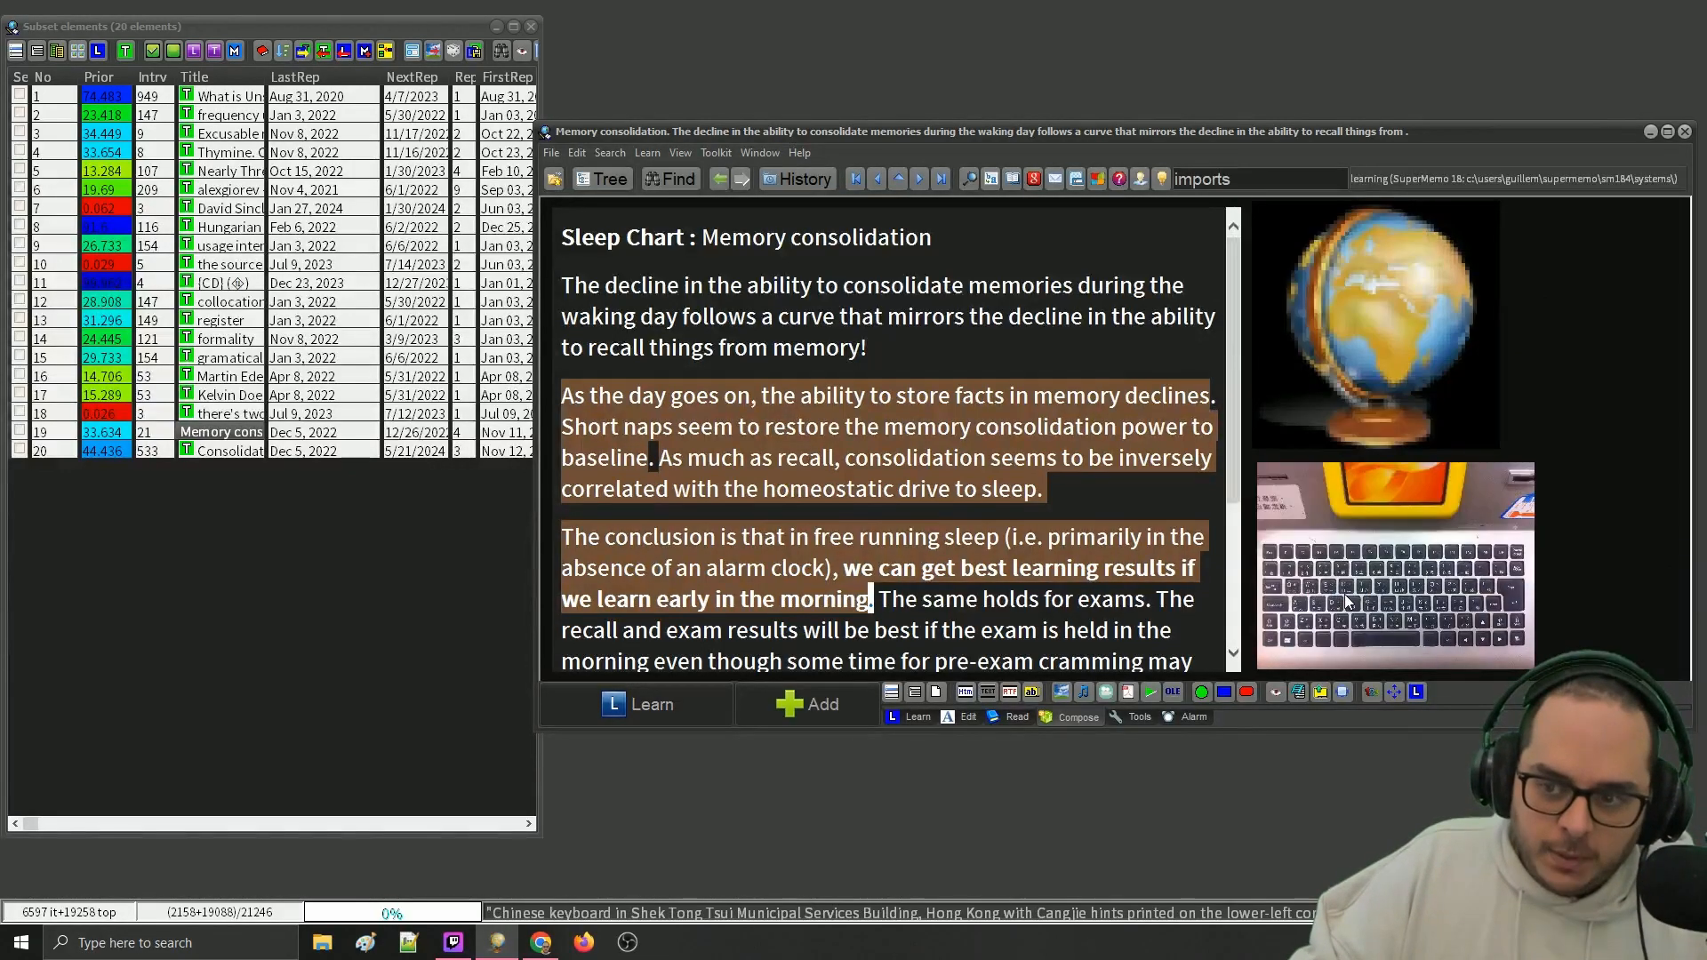
alt+click(1615, 610)
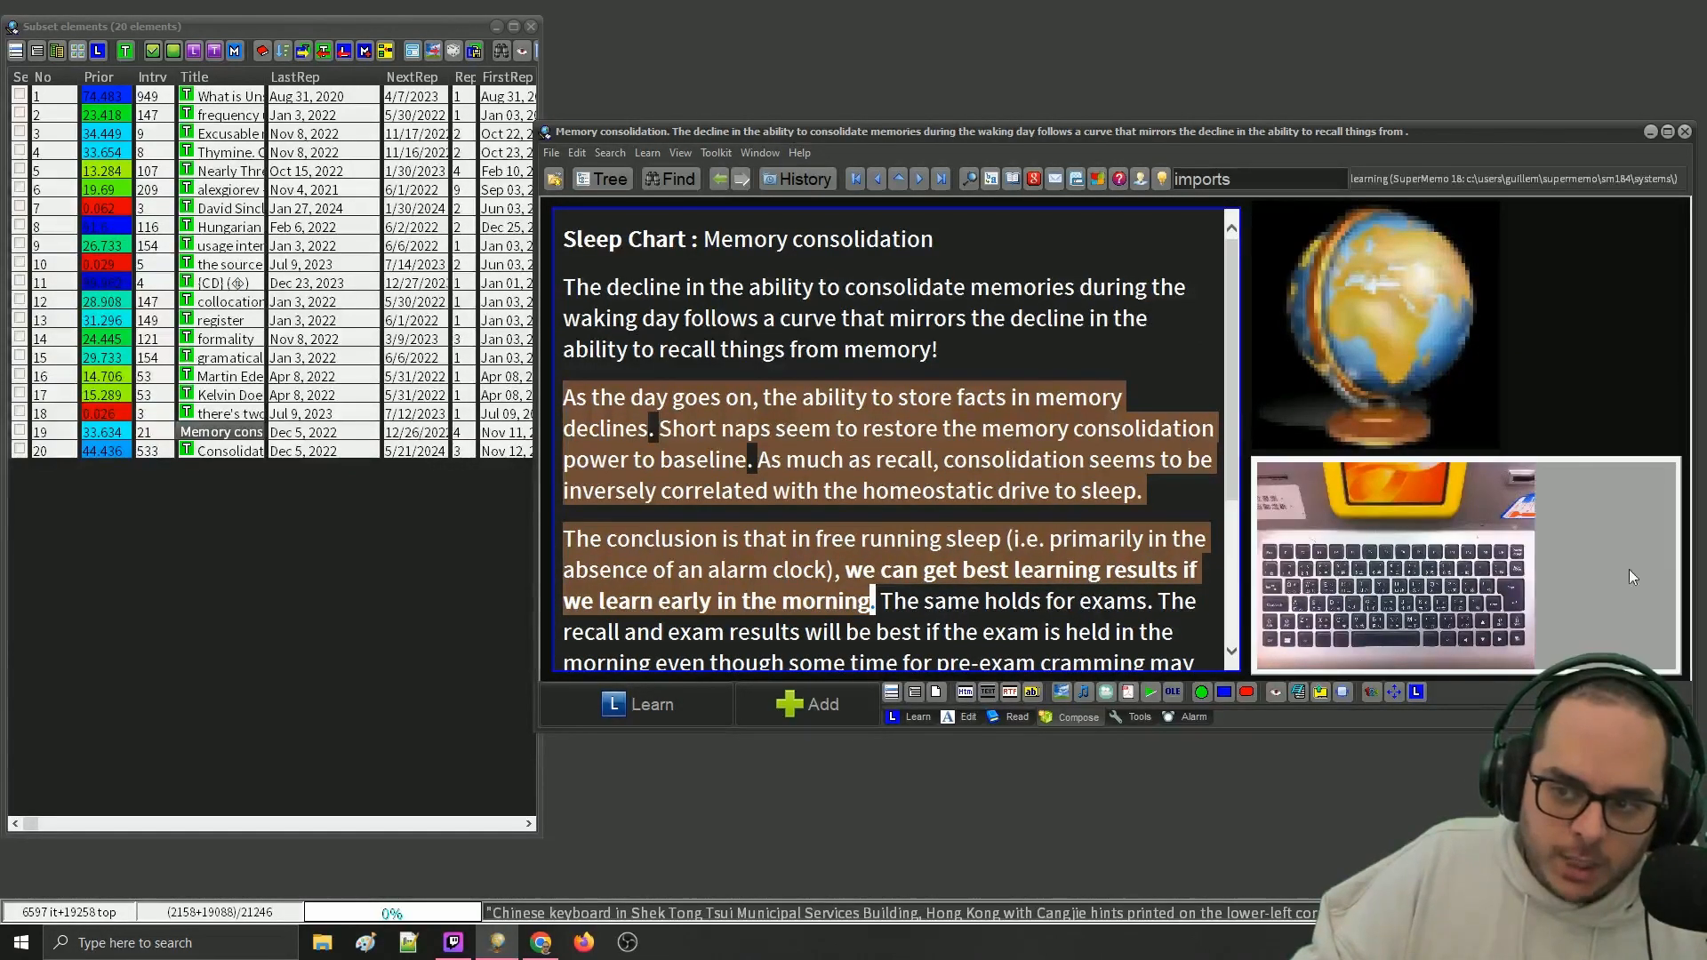
alt+click(1589, 389)
key(ctrl+e)
key(ctrl+e)
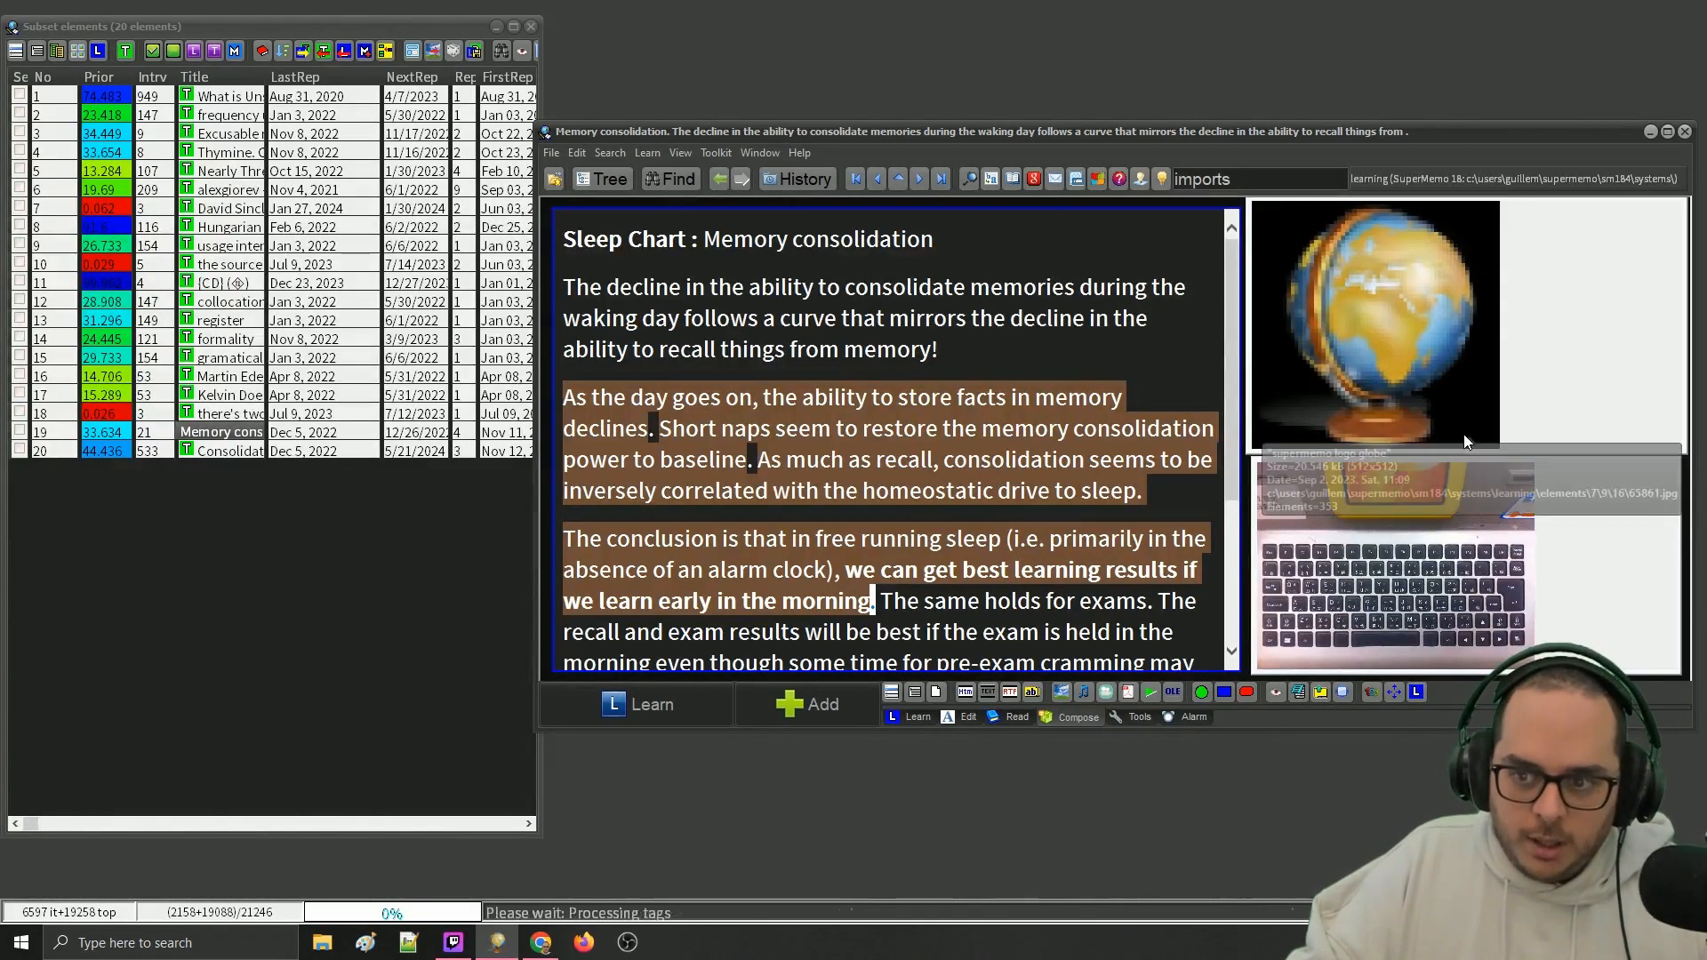
key(ctrl+e)
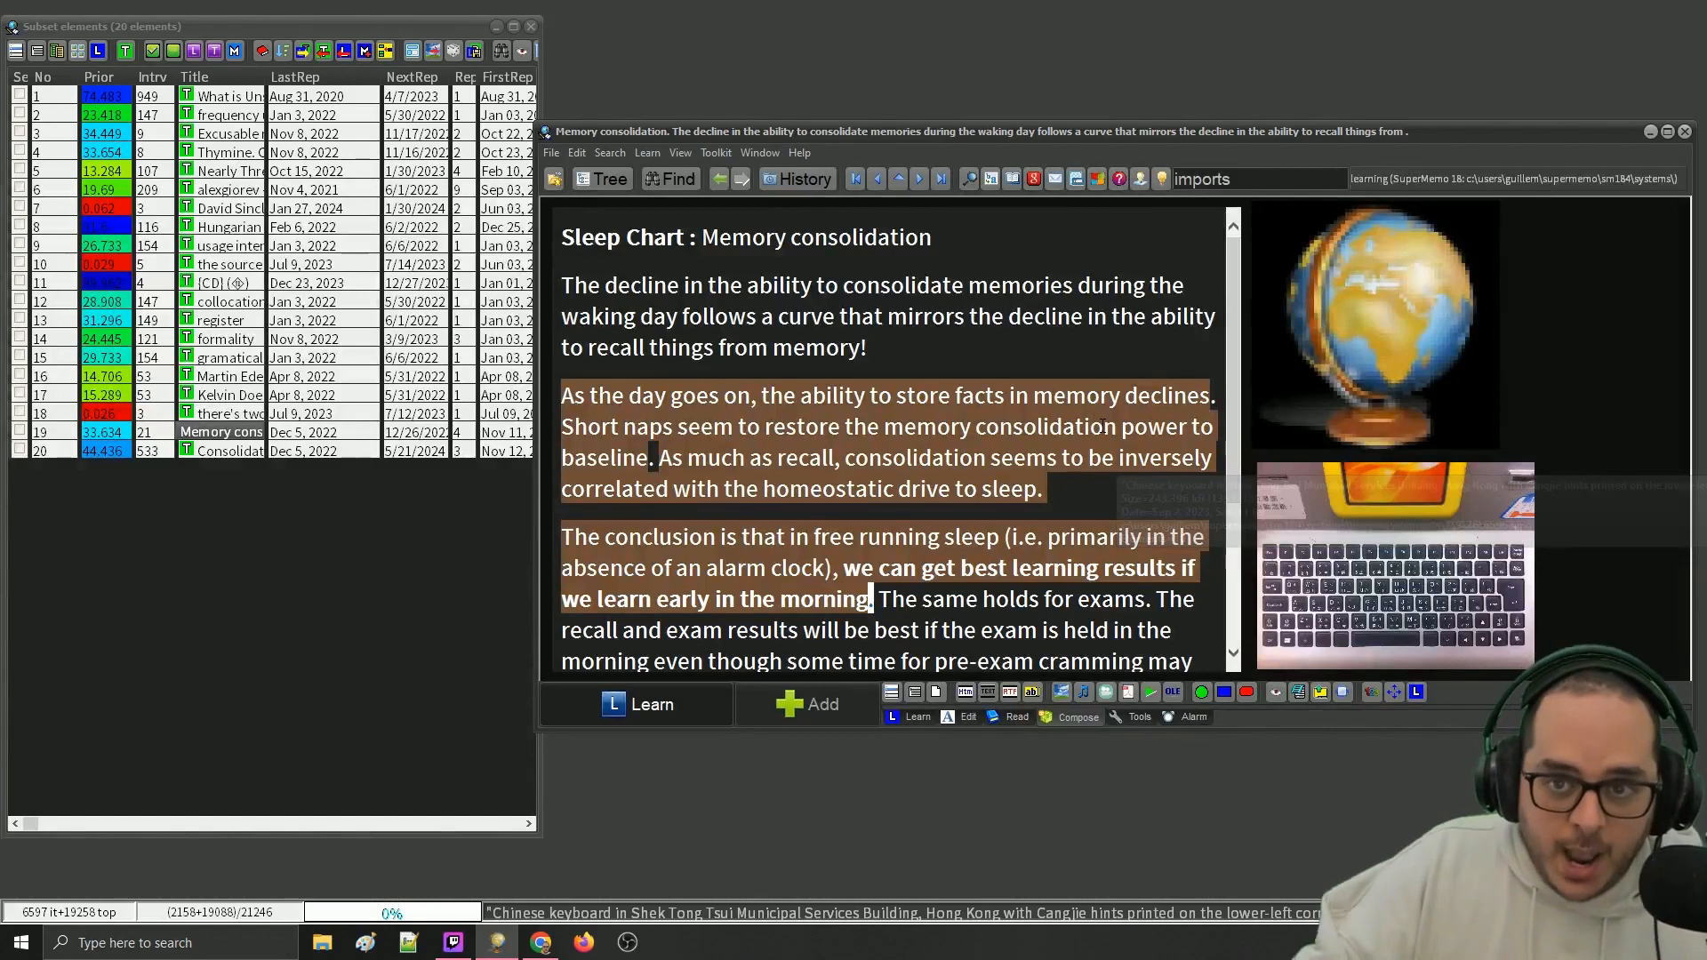
- Switch the topic to its source view without the template and review the source's component order
right_click(1096, 204)
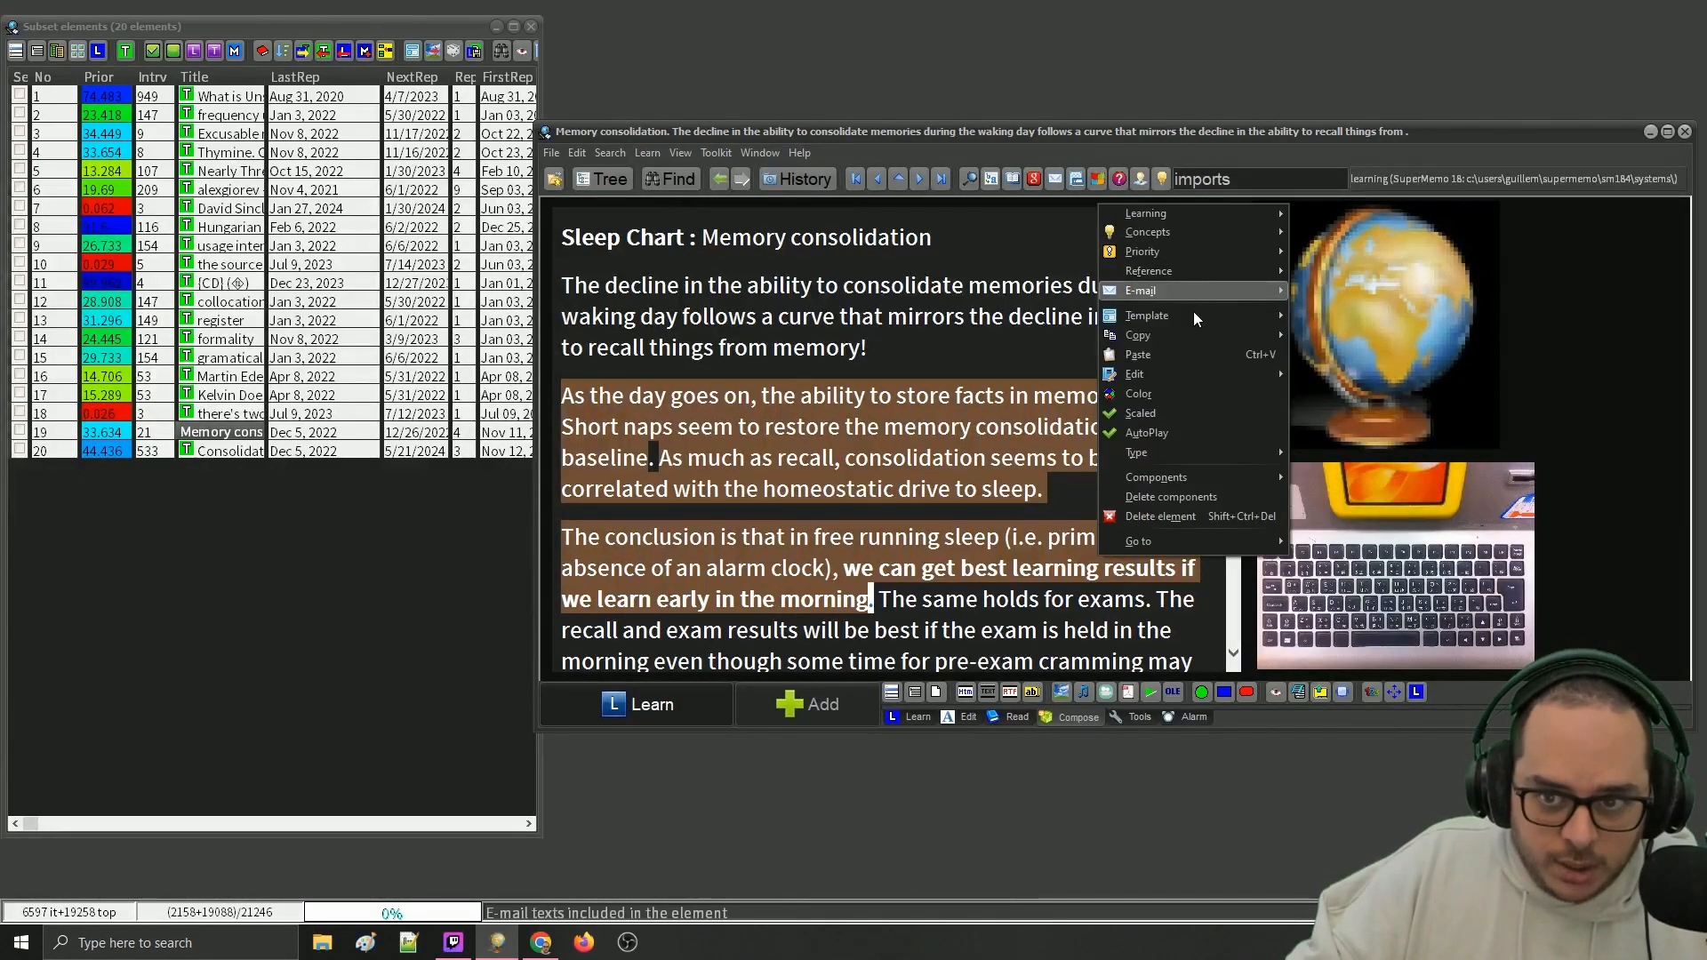
mouse_move(1243, 322)
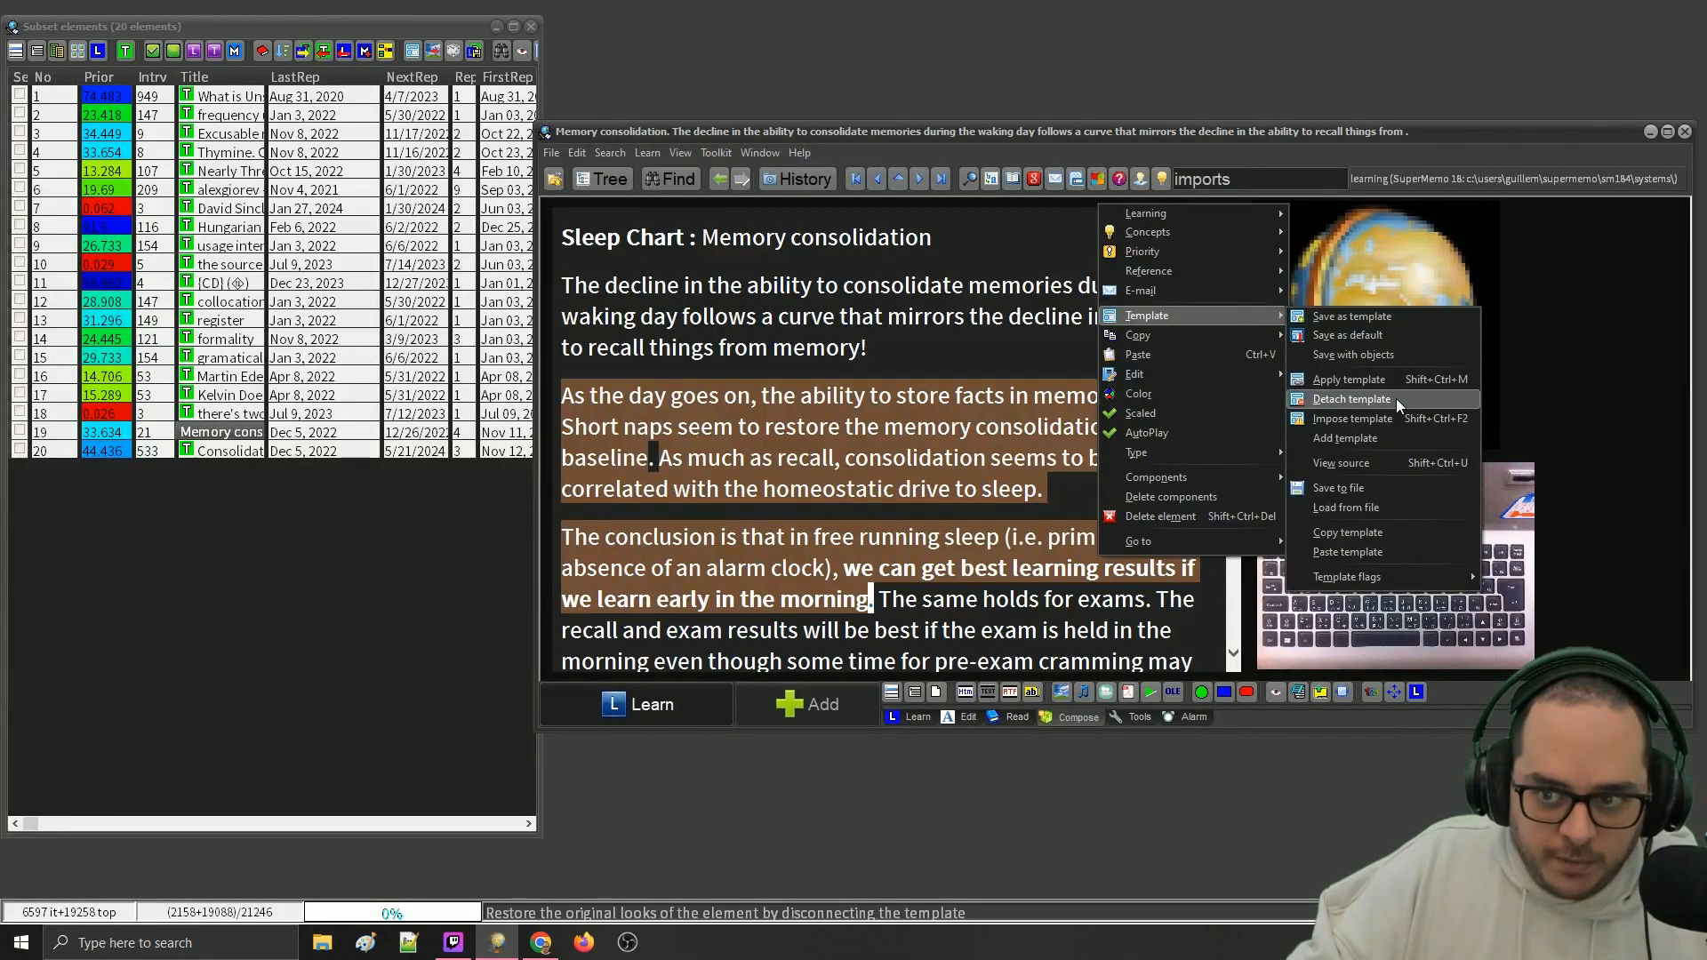
click(1394, 469)
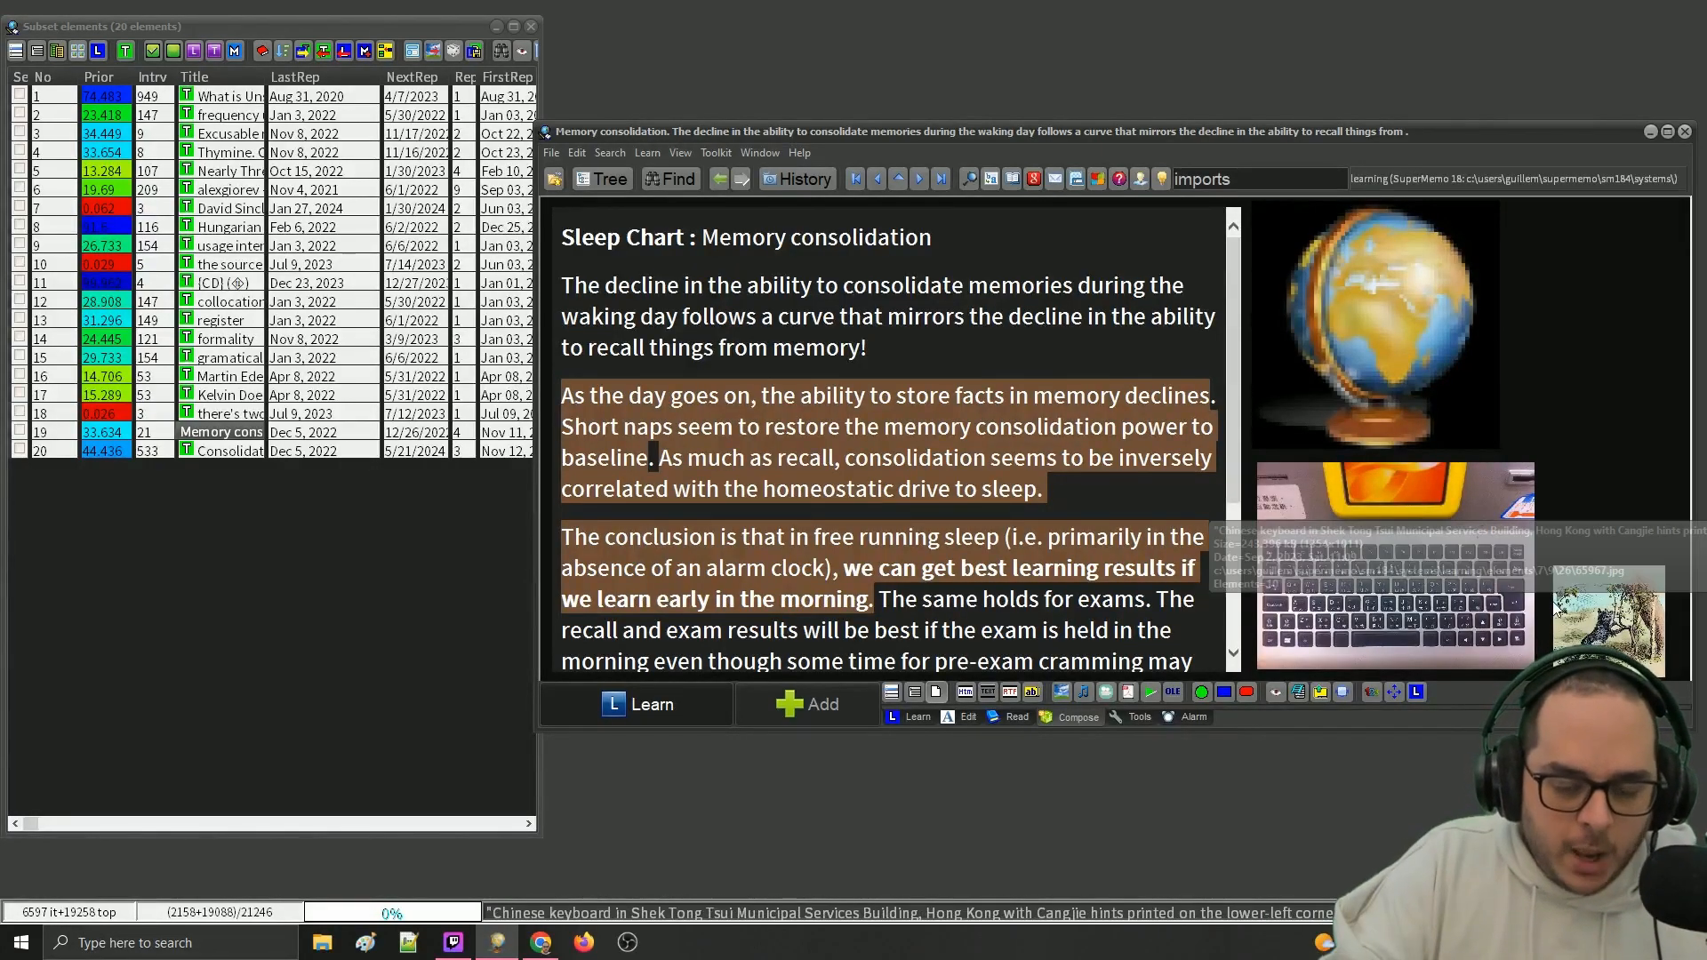
key(alt+o)
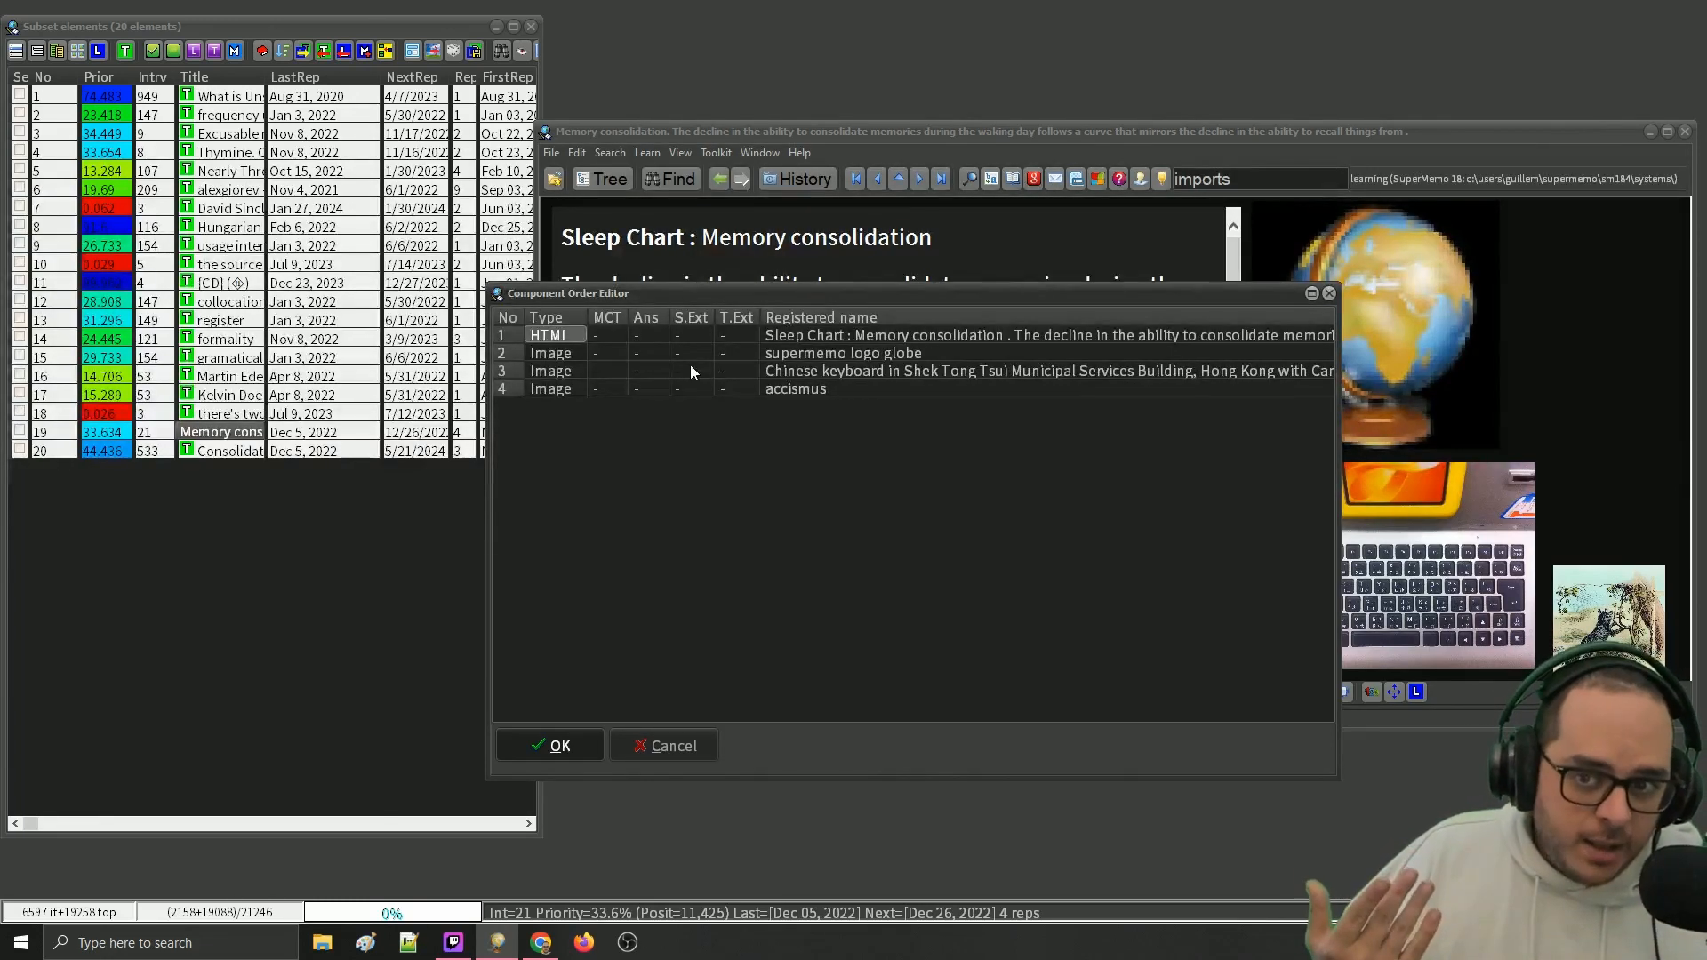
click(1328, 292)
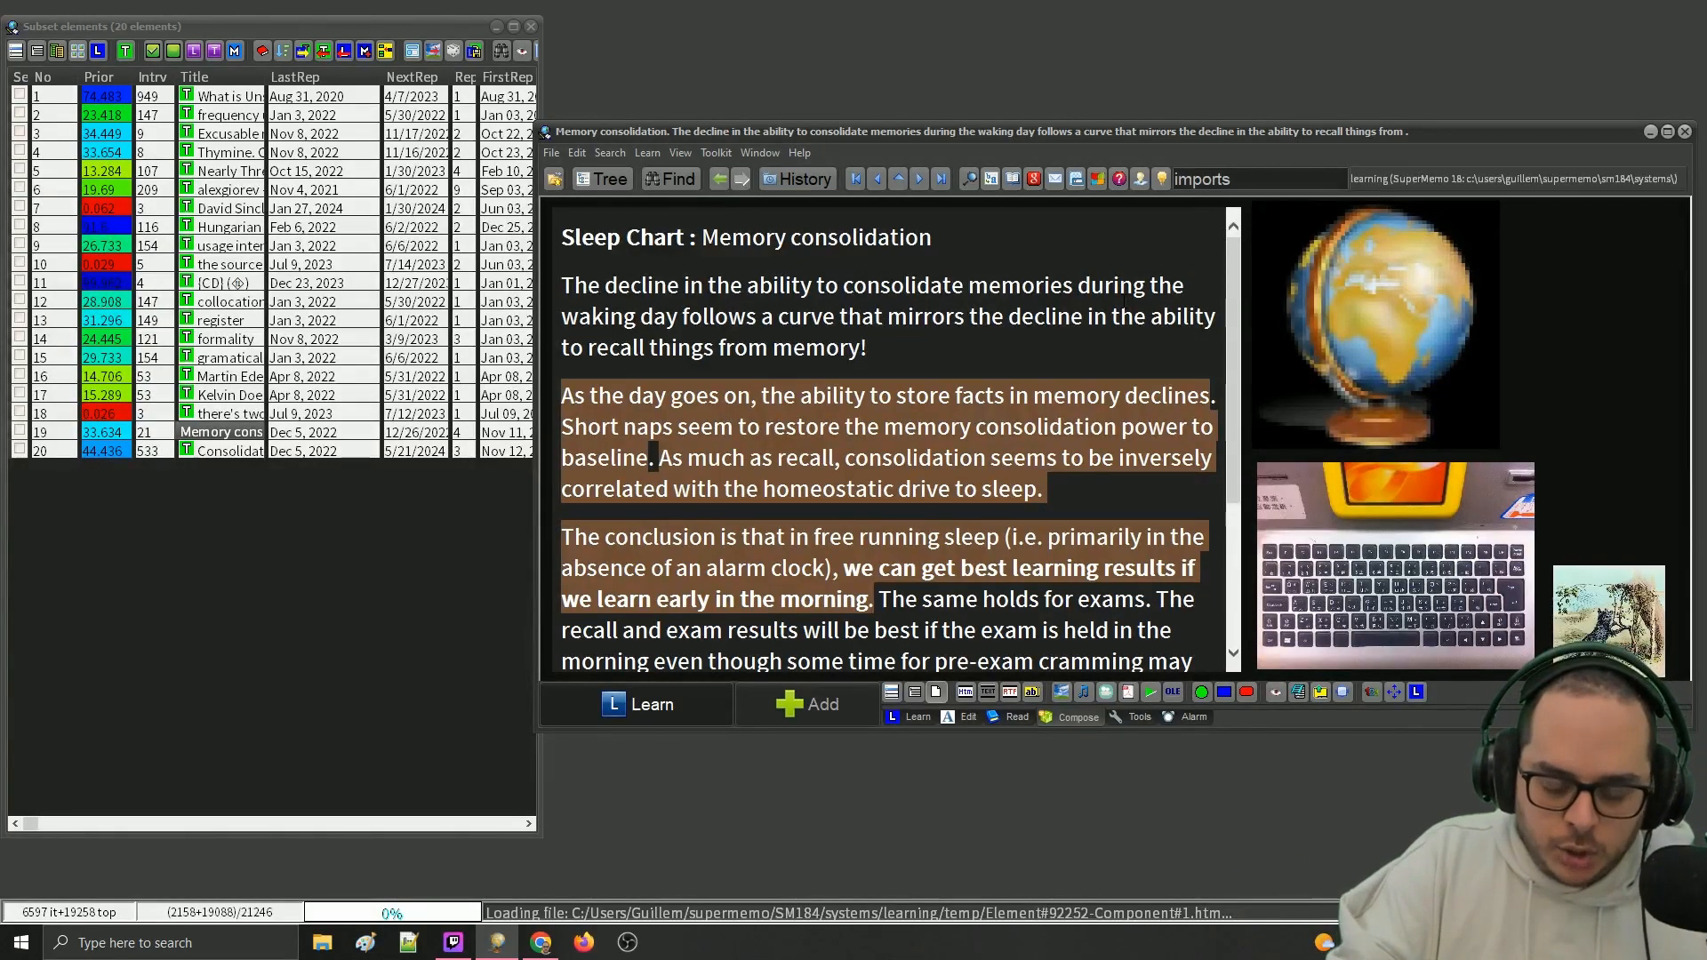
key(alt+o)
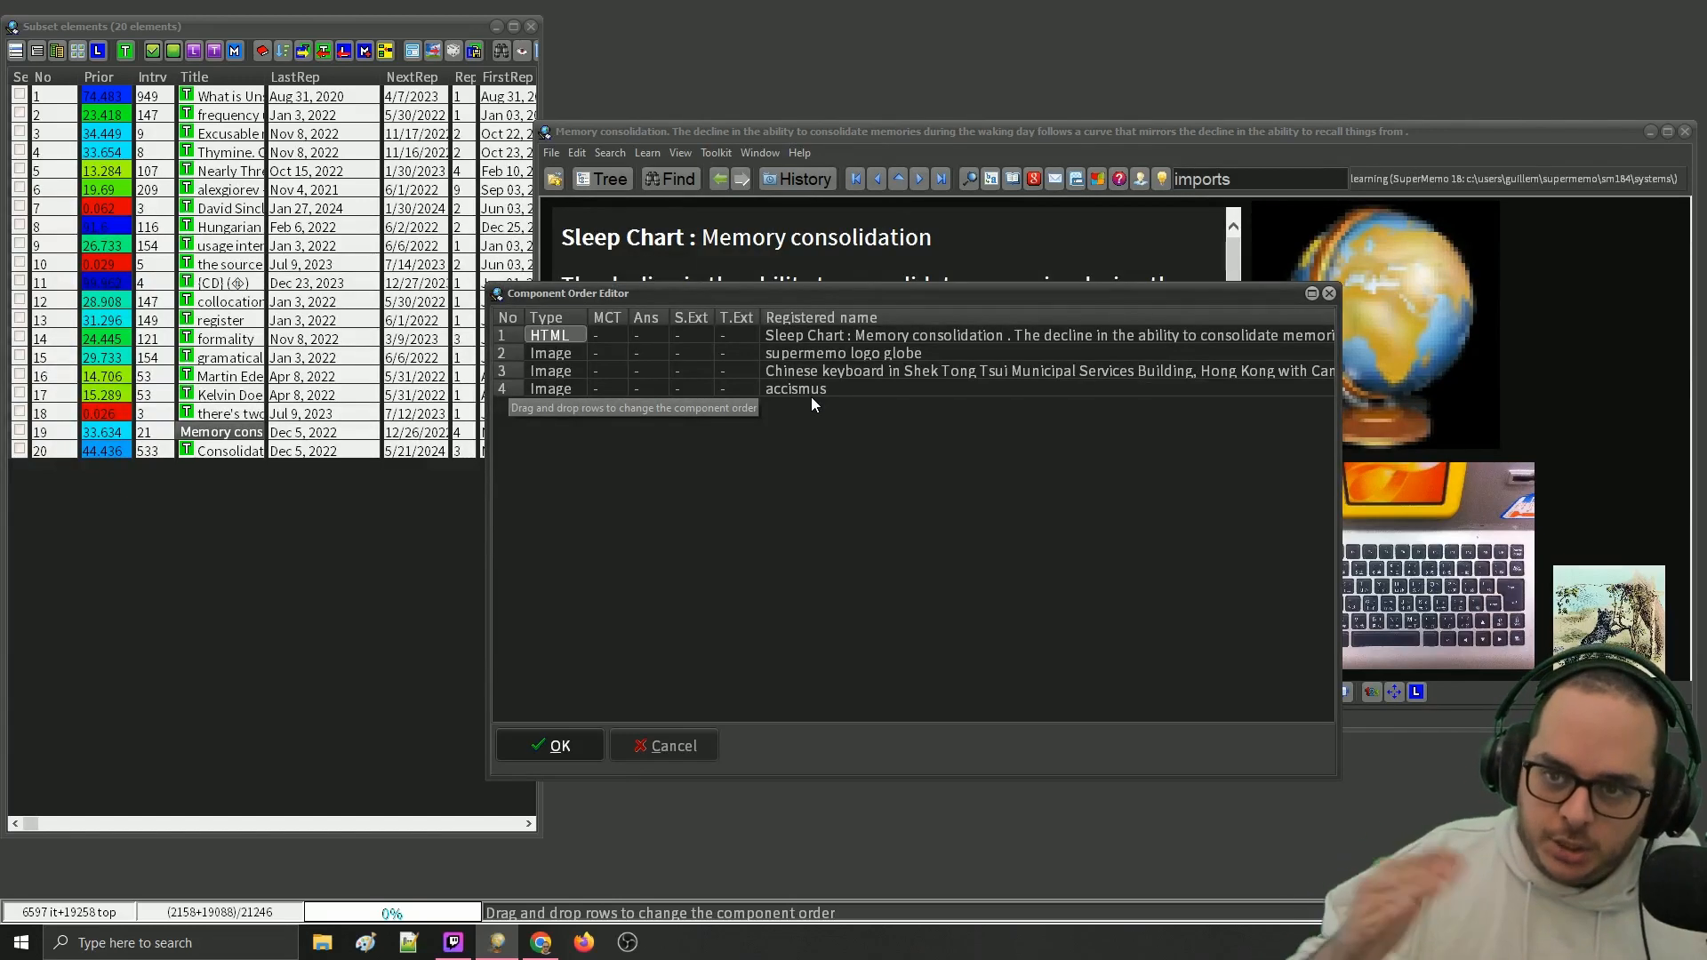
click(1329, 294)
- Review the component order and template flags of the topic with its template applied, without changing them
key(ctrl+alt+o)
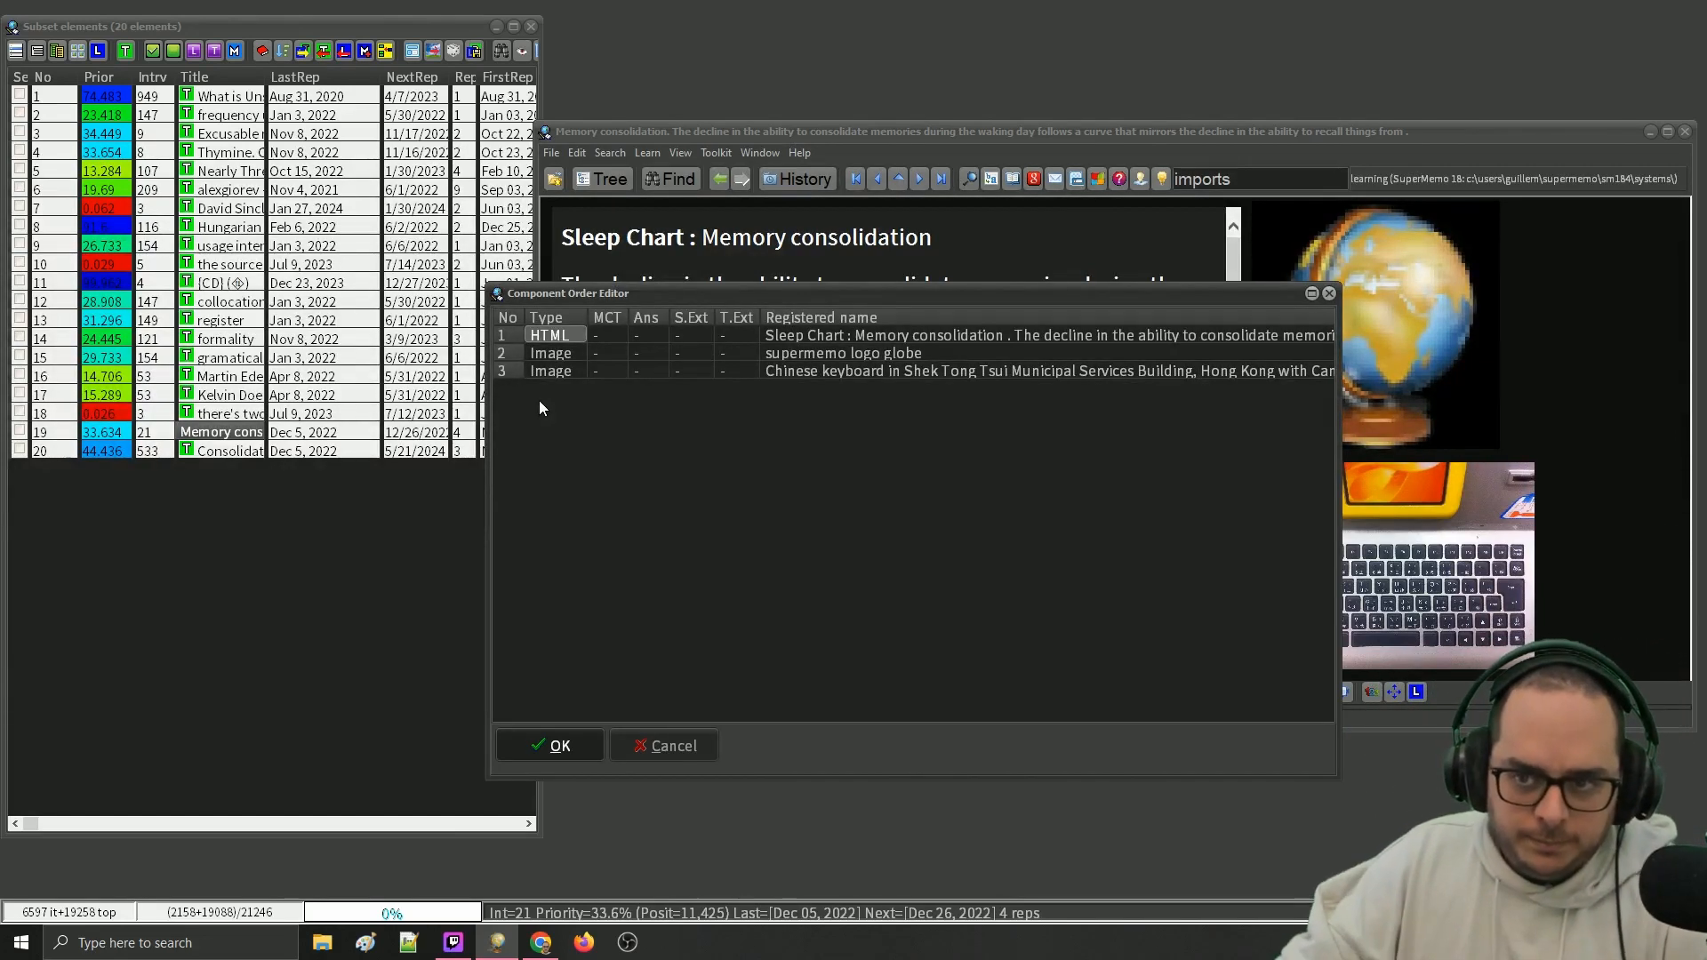
click(1329, 295)
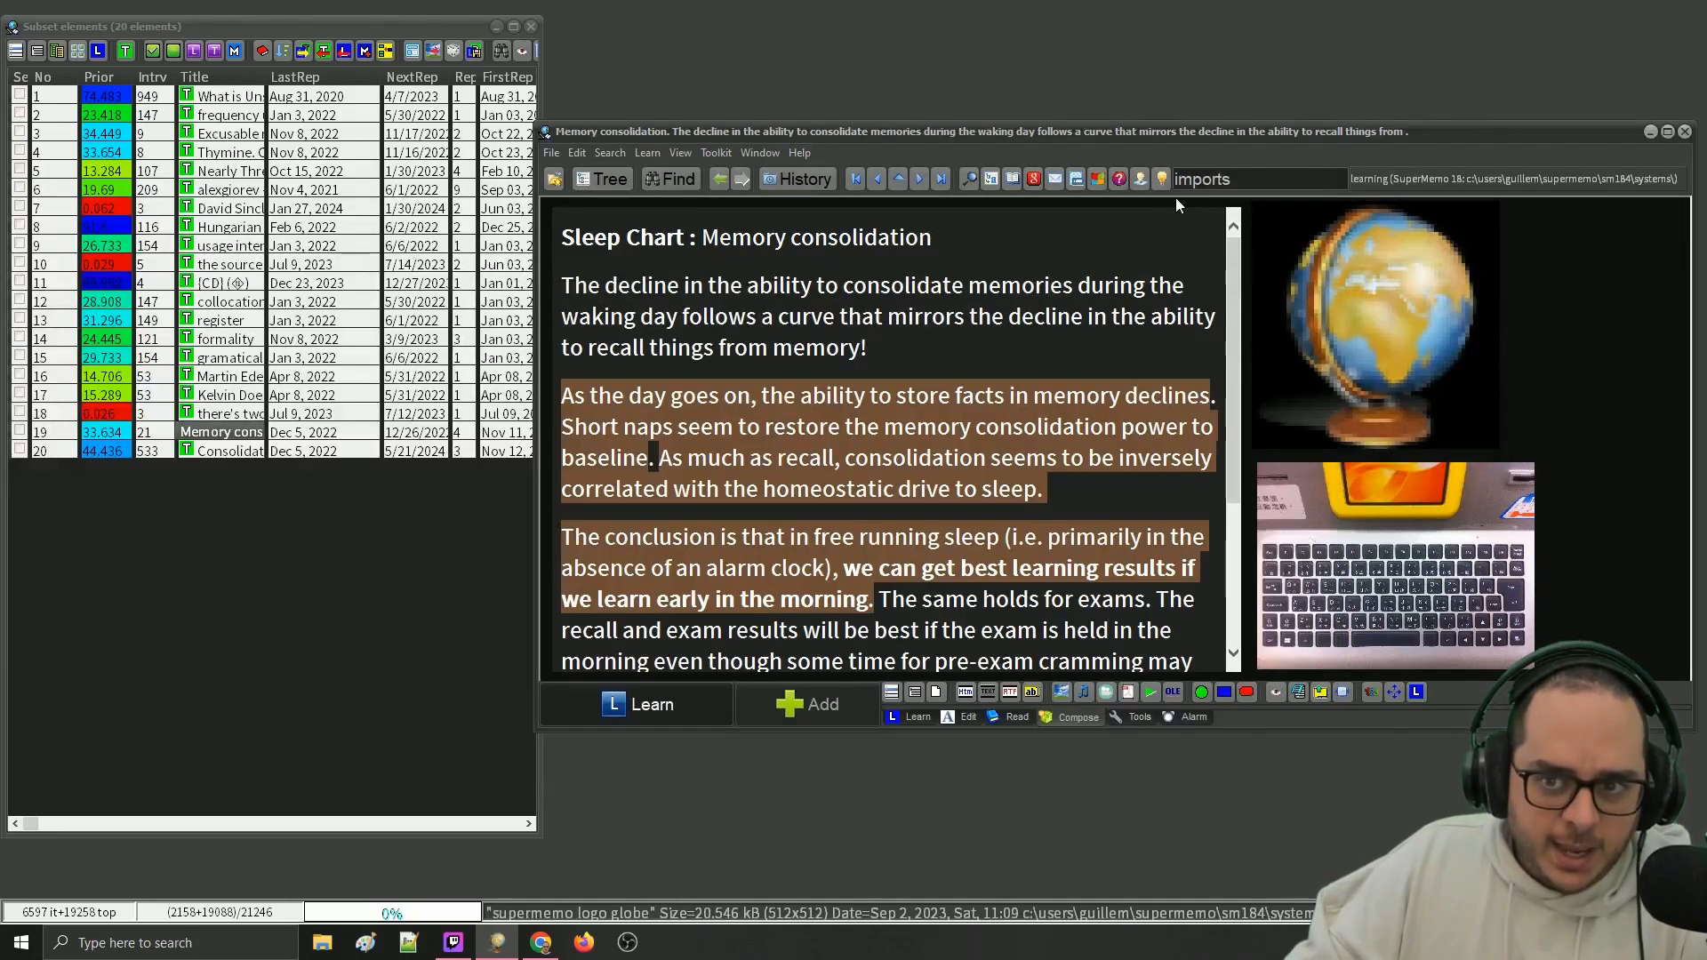
right_click(1154, 200)
mouse_move(1252, 307)
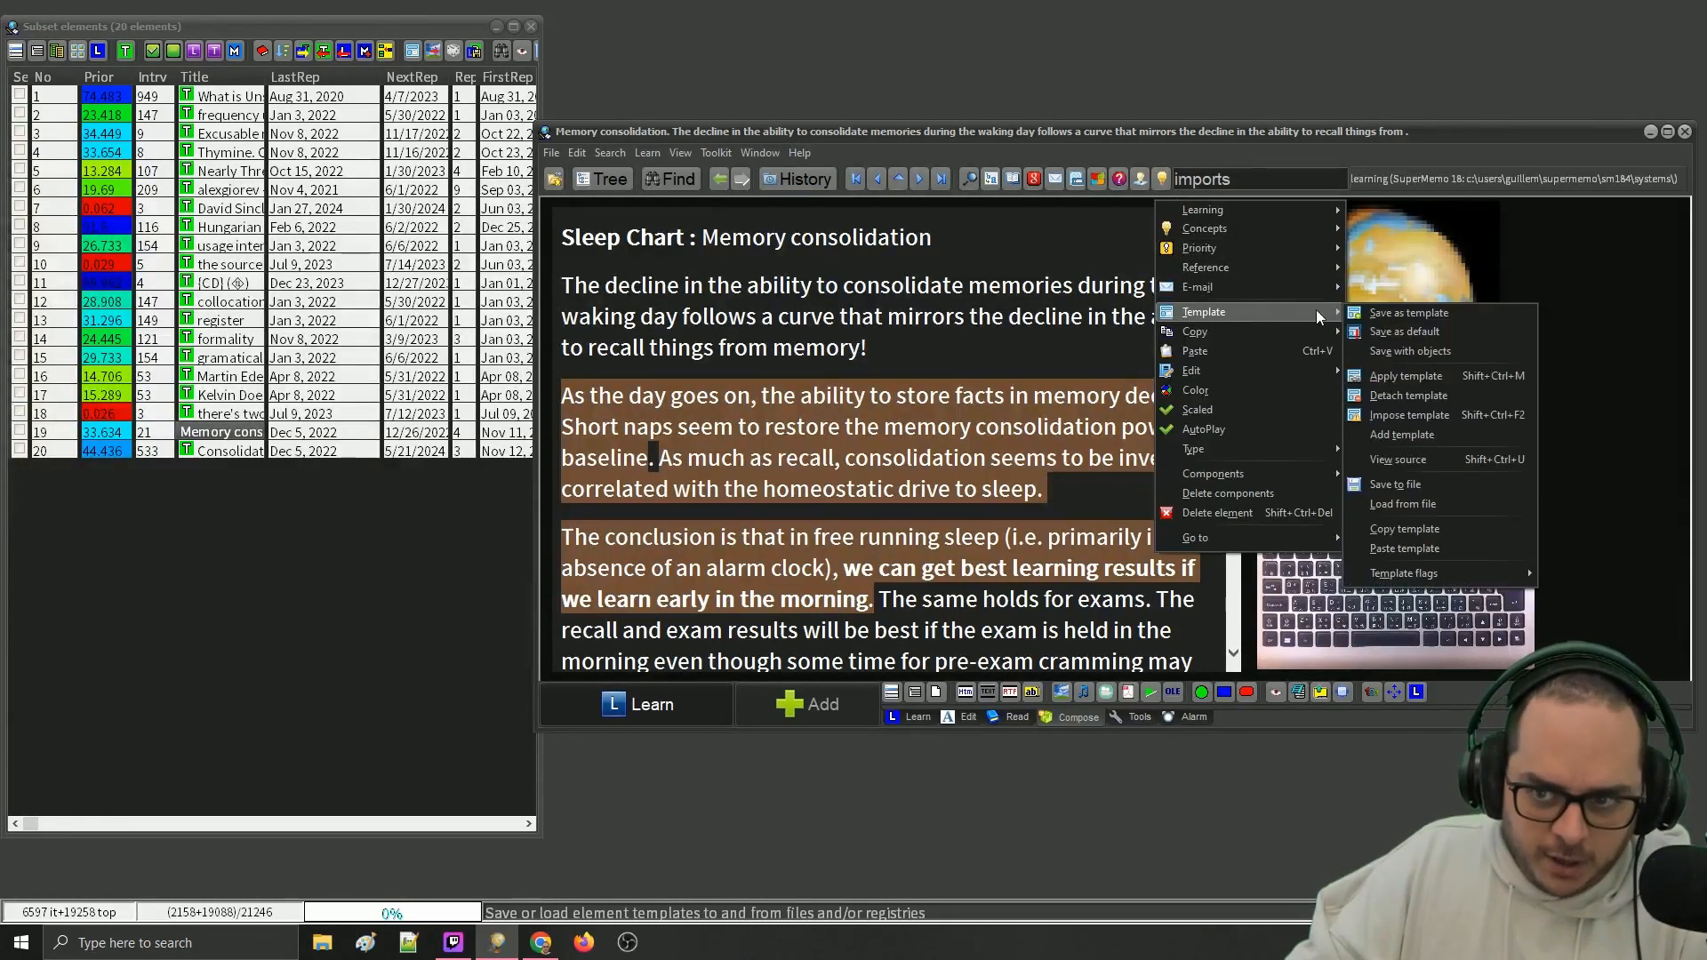
mouse_move(1452, 573)
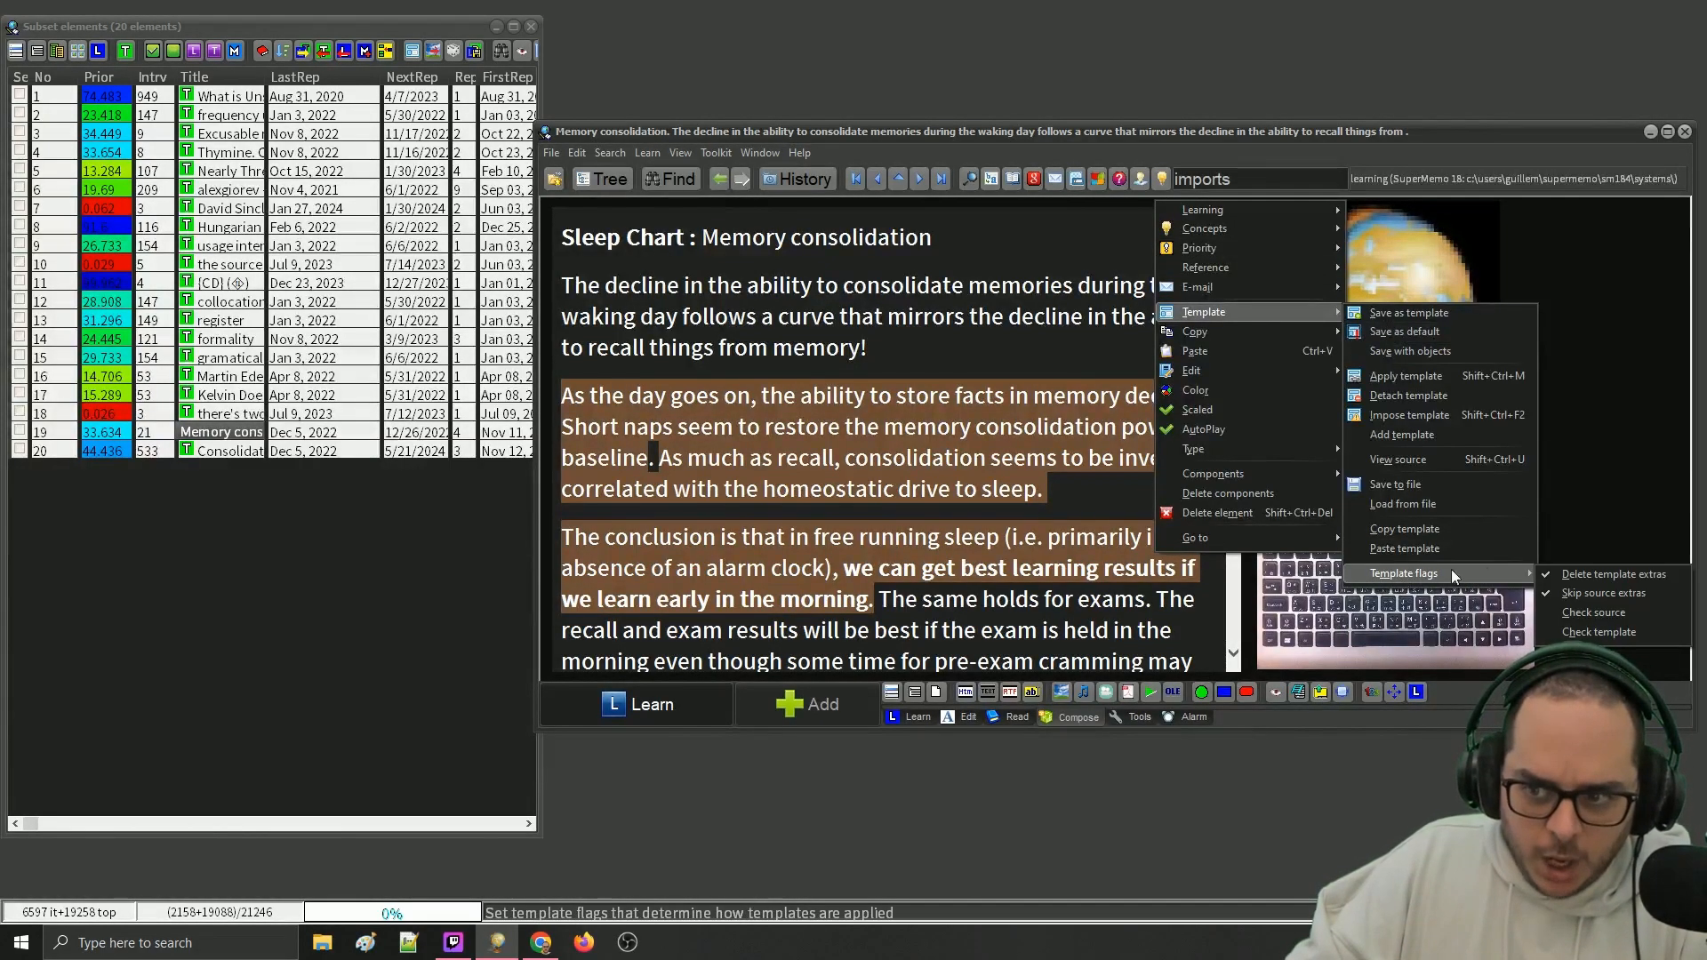
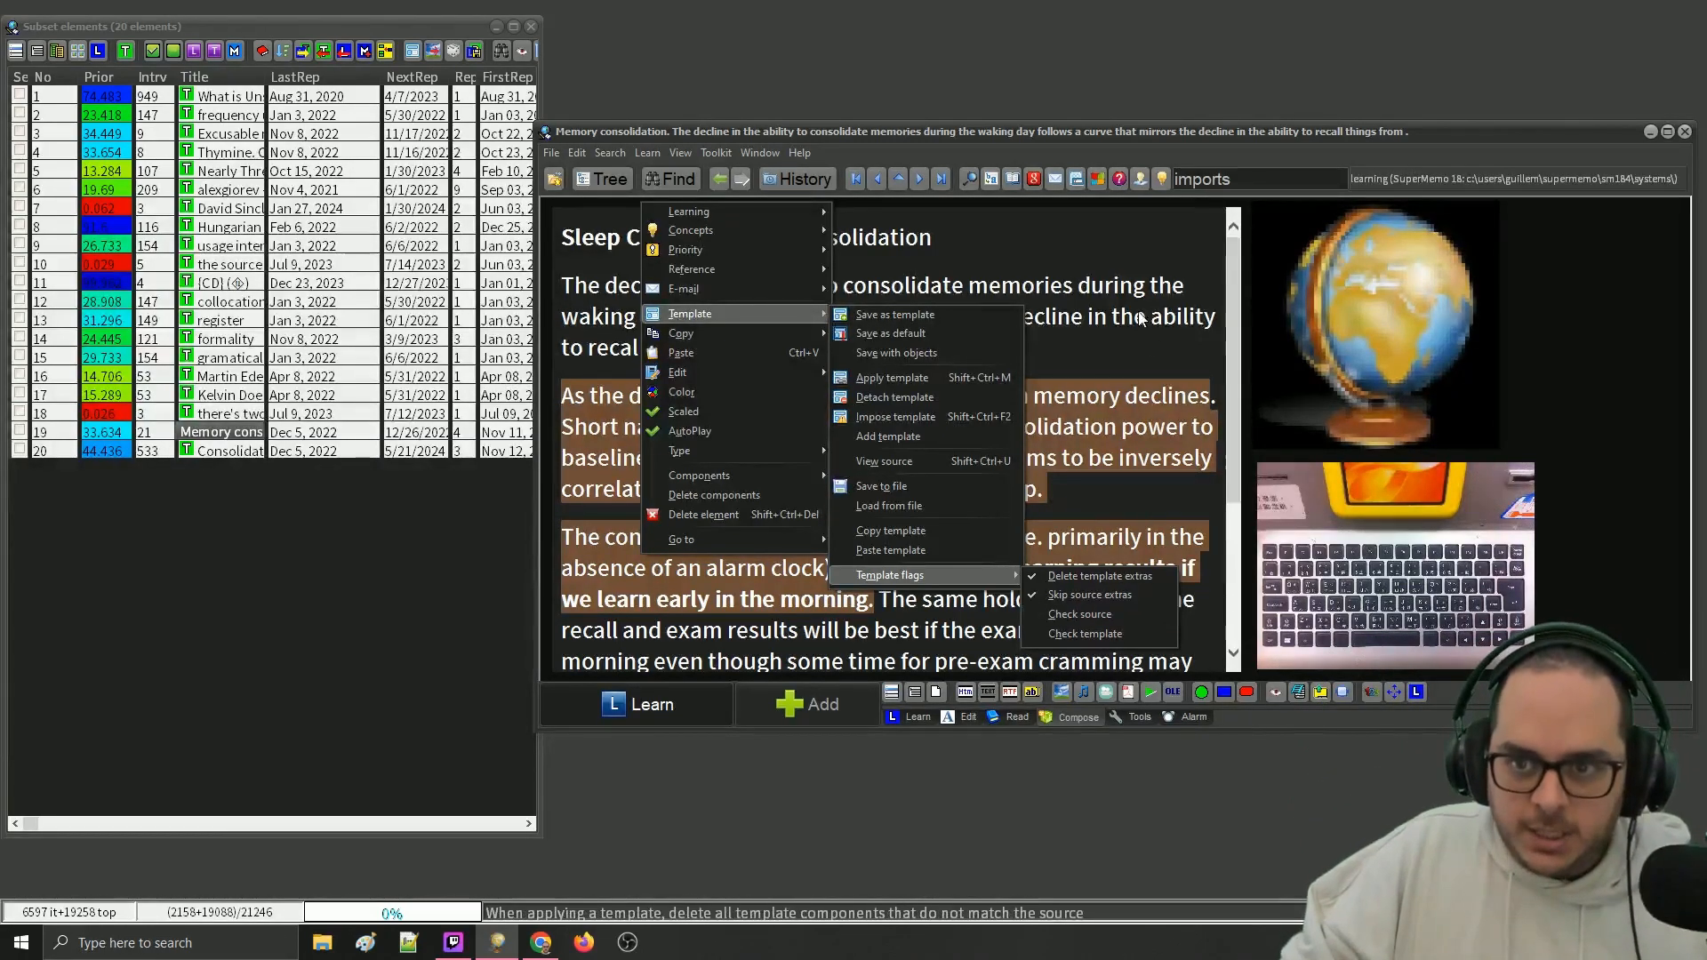
click(1059, 243)
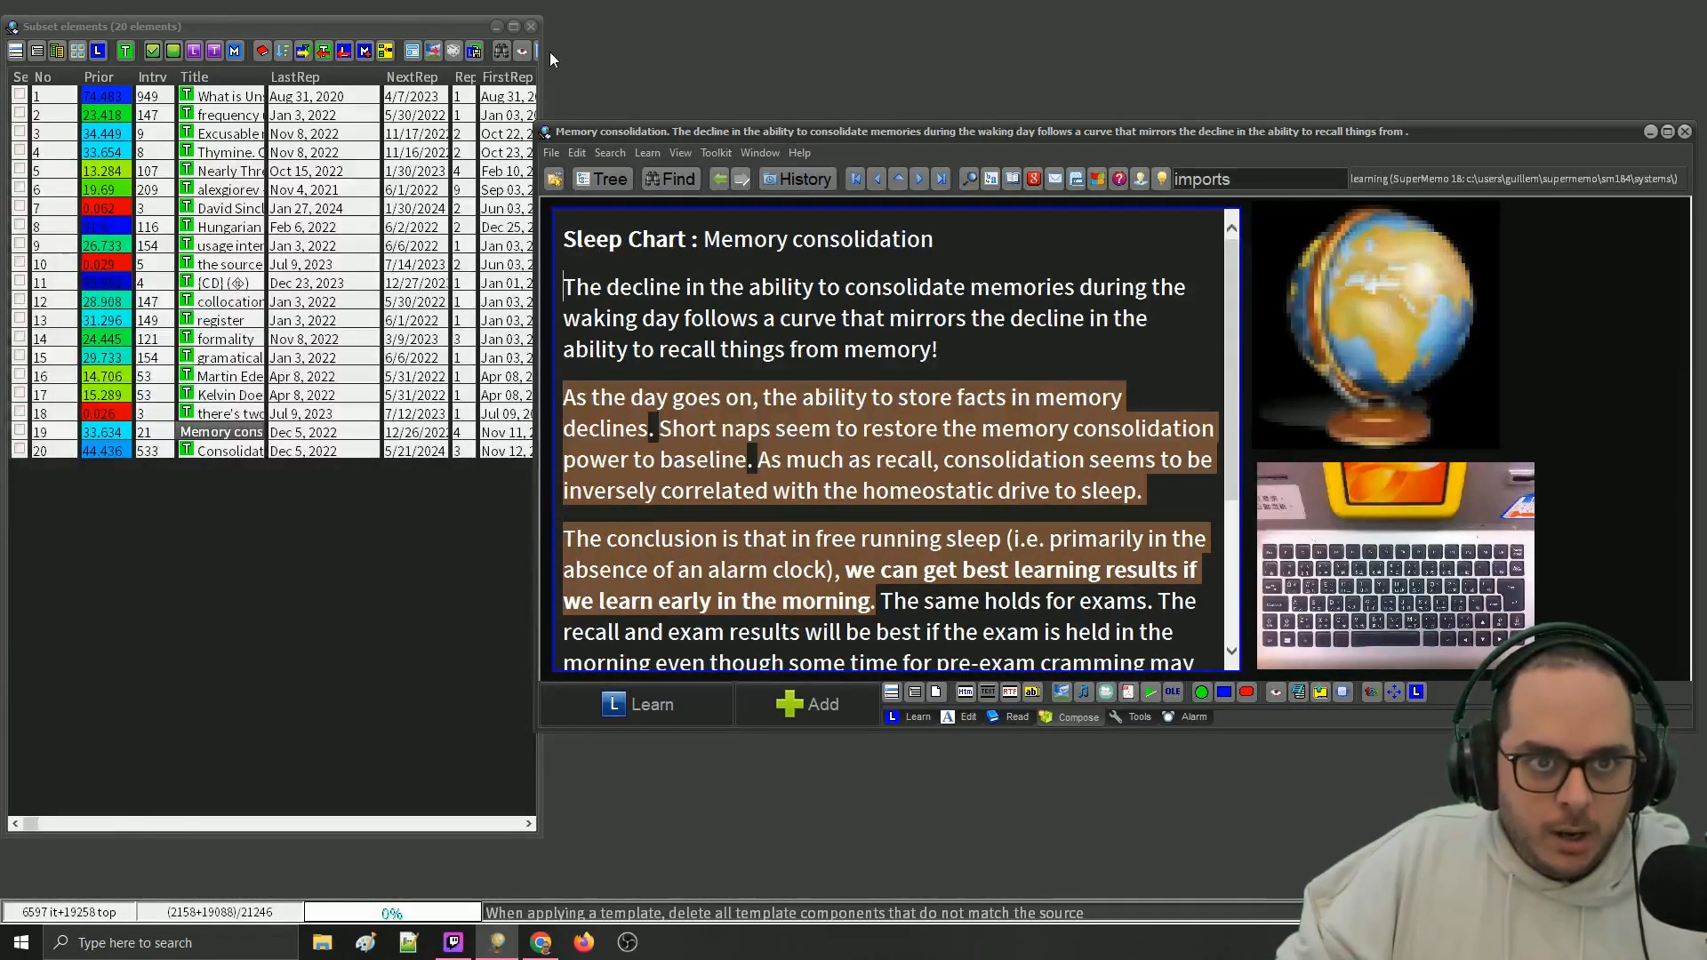
- Close the subset browser and compare the "Article" and "Article Picture" templates in the template registry's preview
click(533, 27)
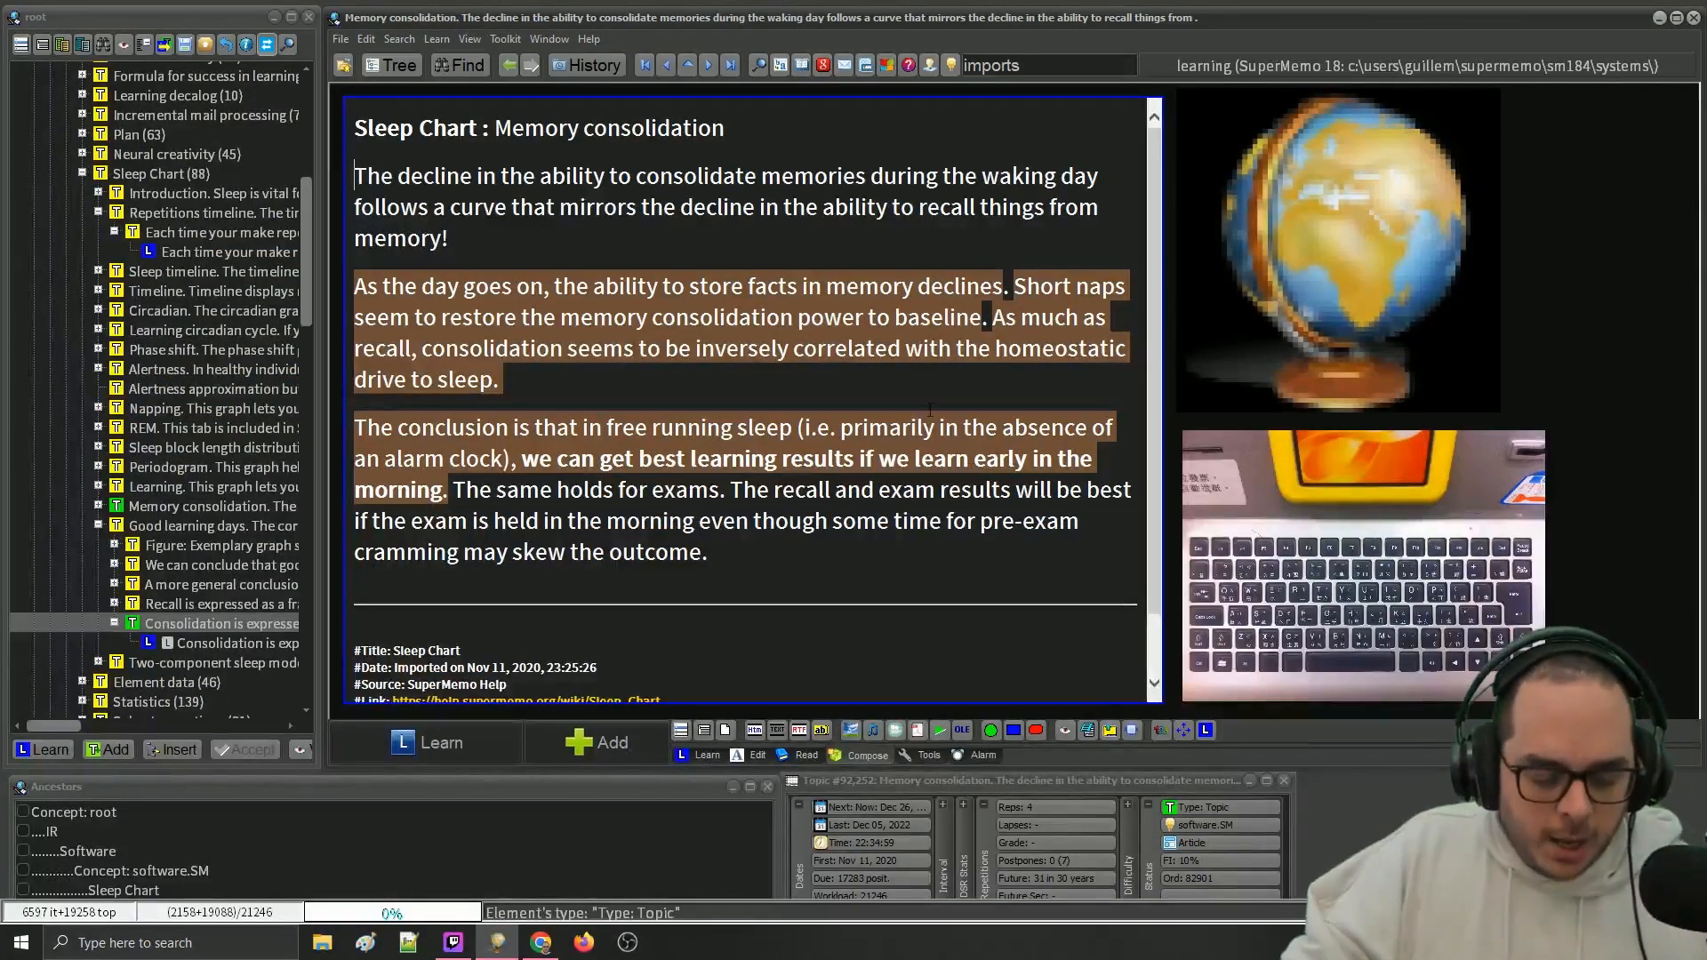
key(ctrl+m)
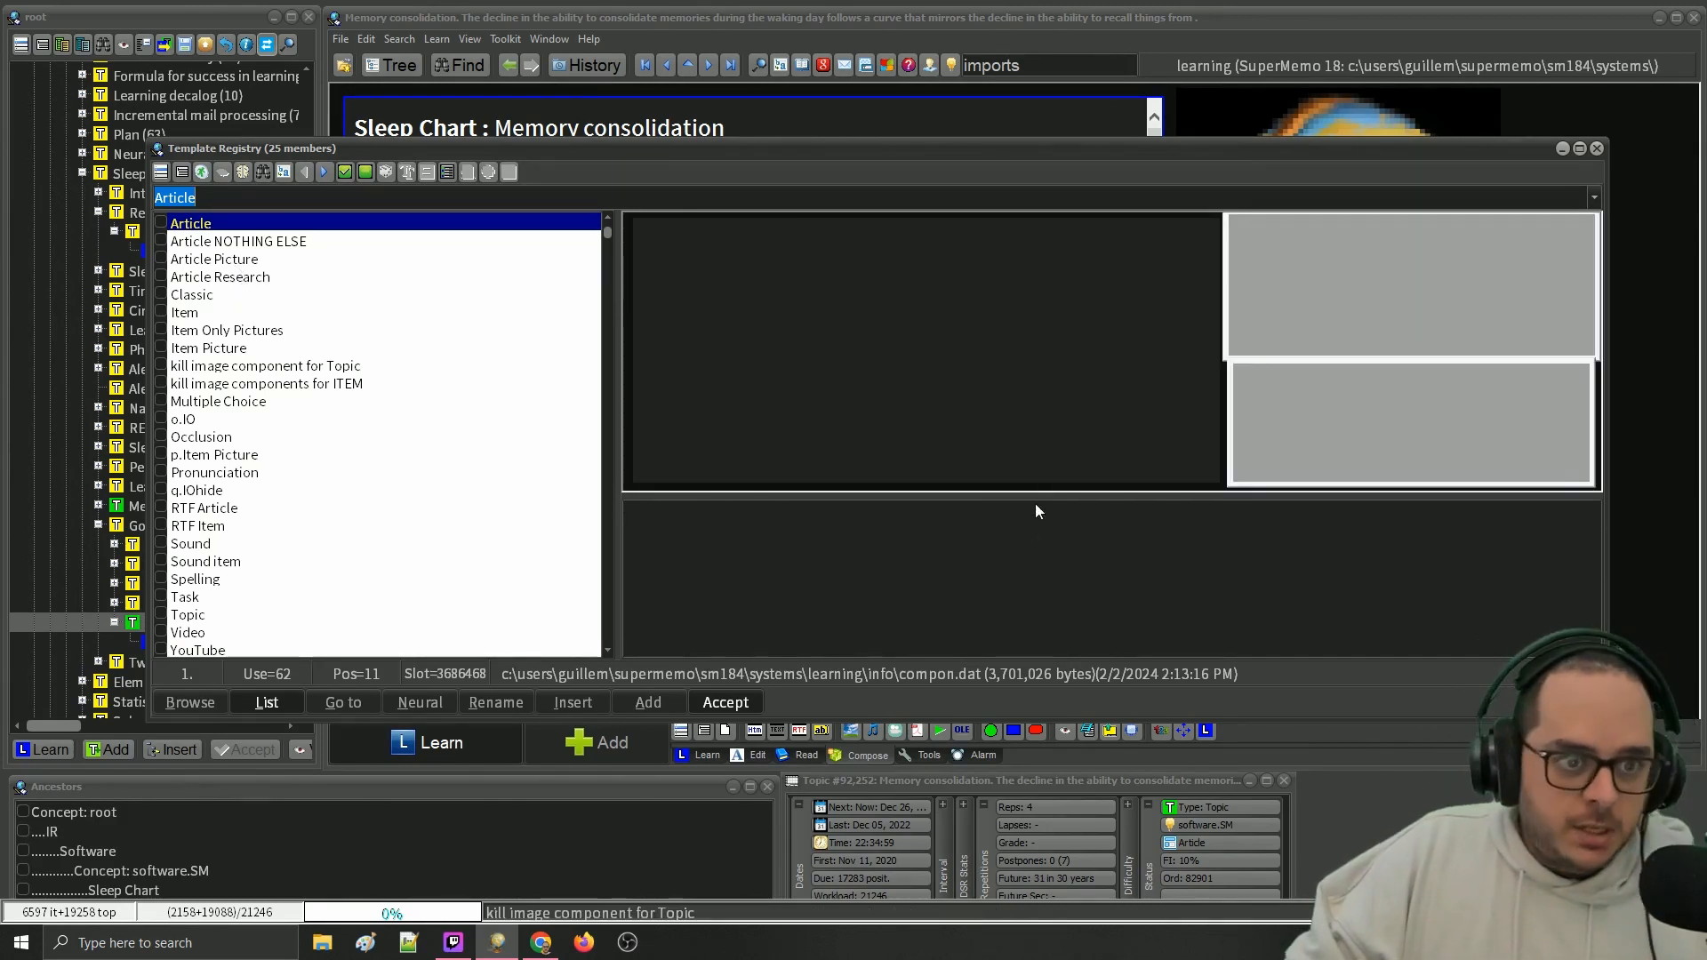
click(222, 260)
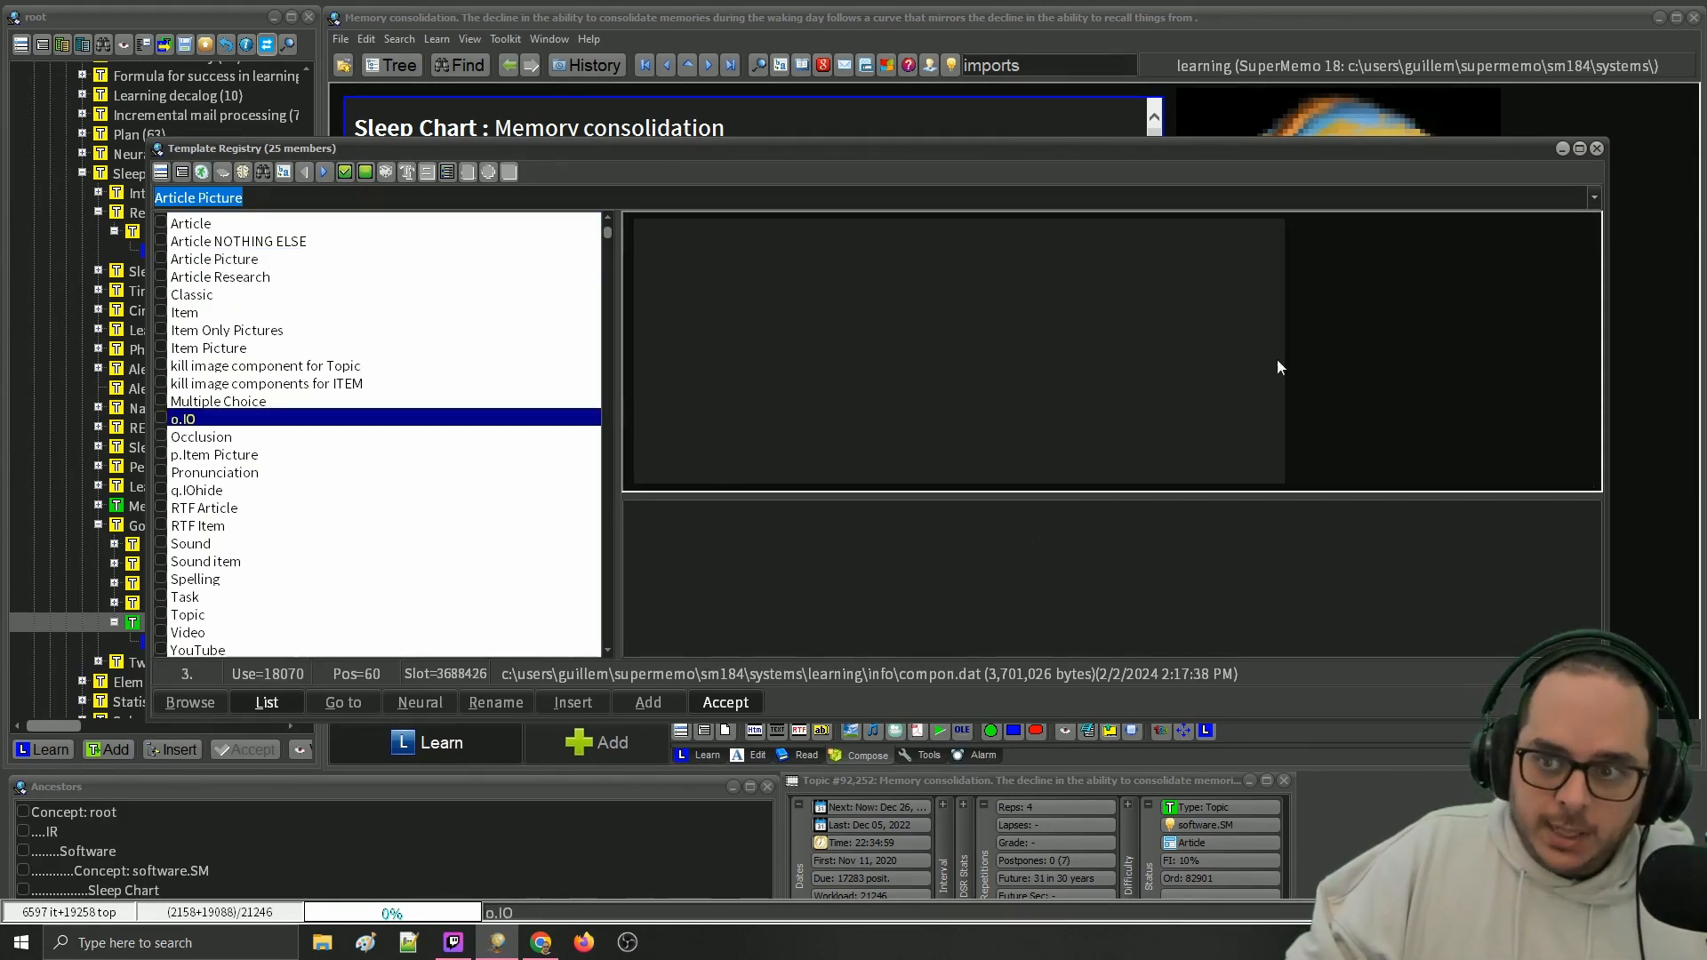
click(267, 259)
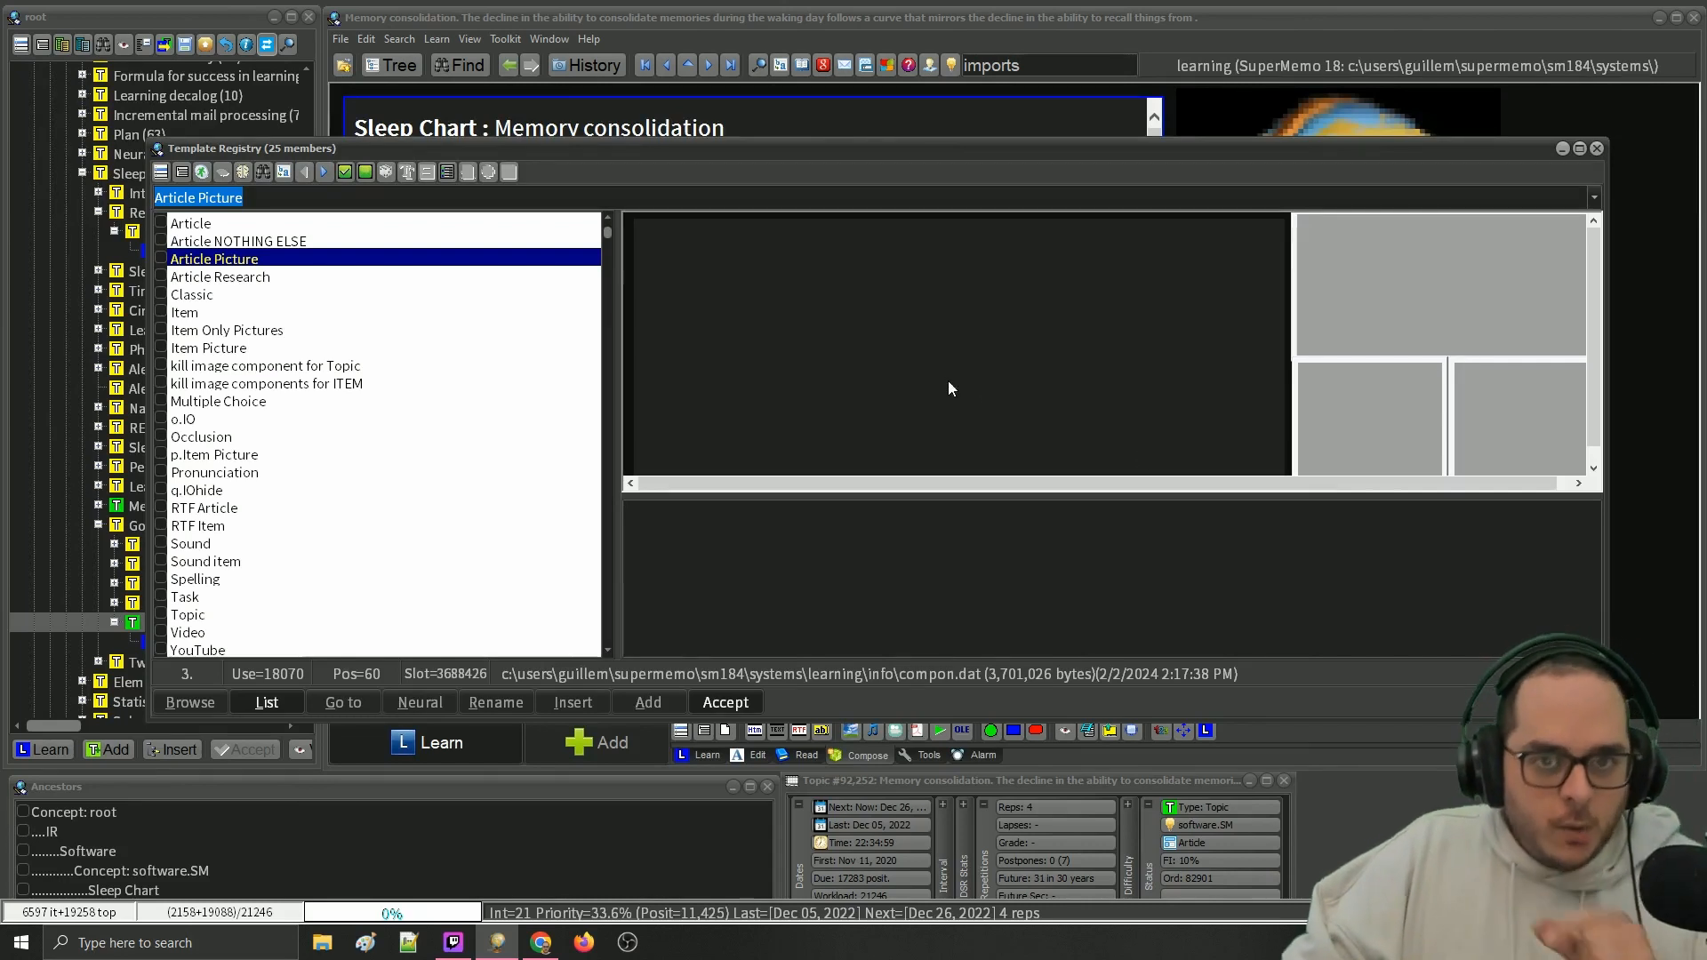
click(203, 224)
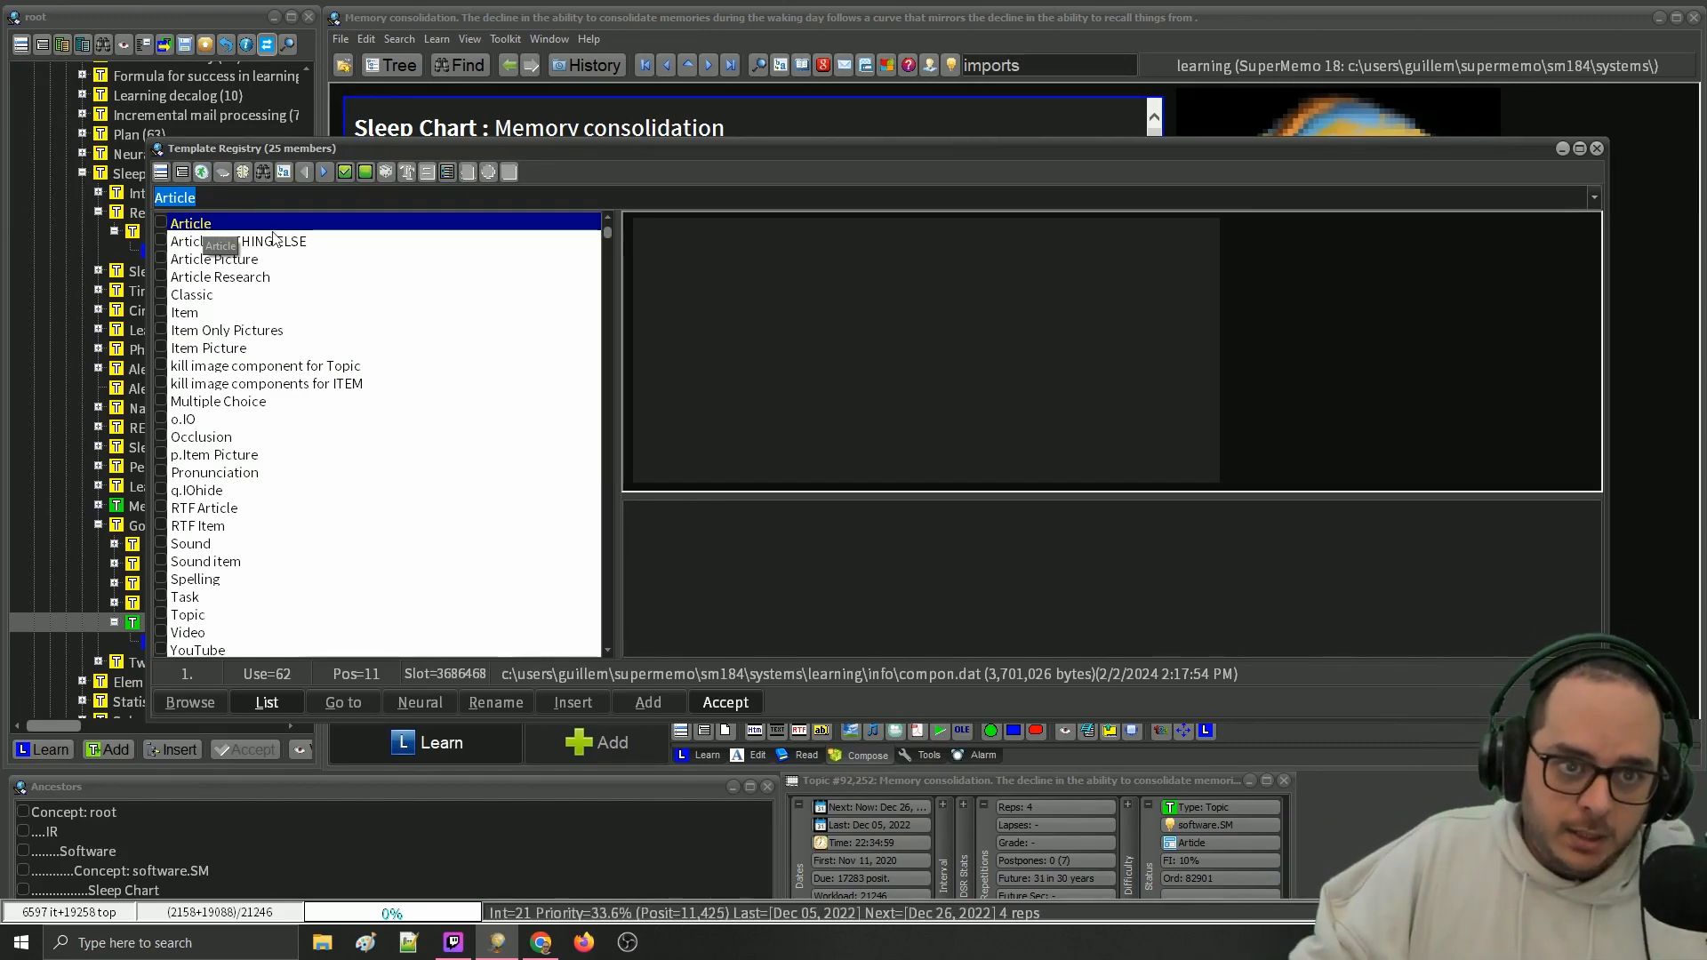
click(1596, 147)
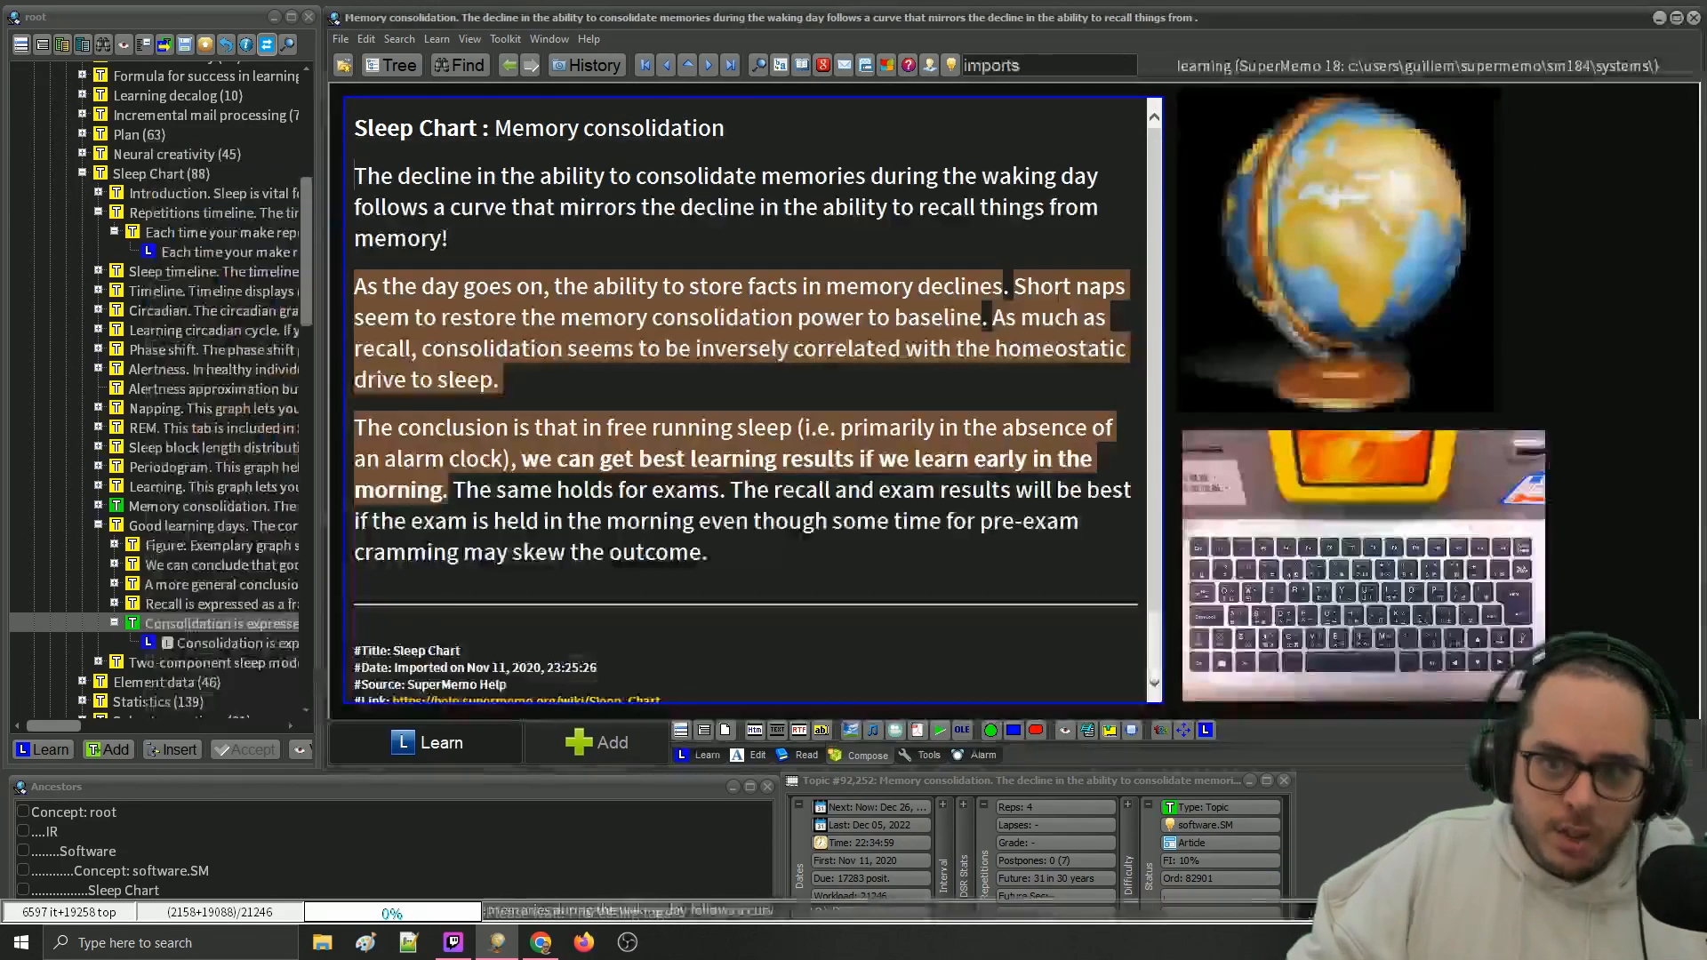
- Switch the topic to its source view and review its component order without changing it
right_click(989, 91)
mouse_move(1131, 208)
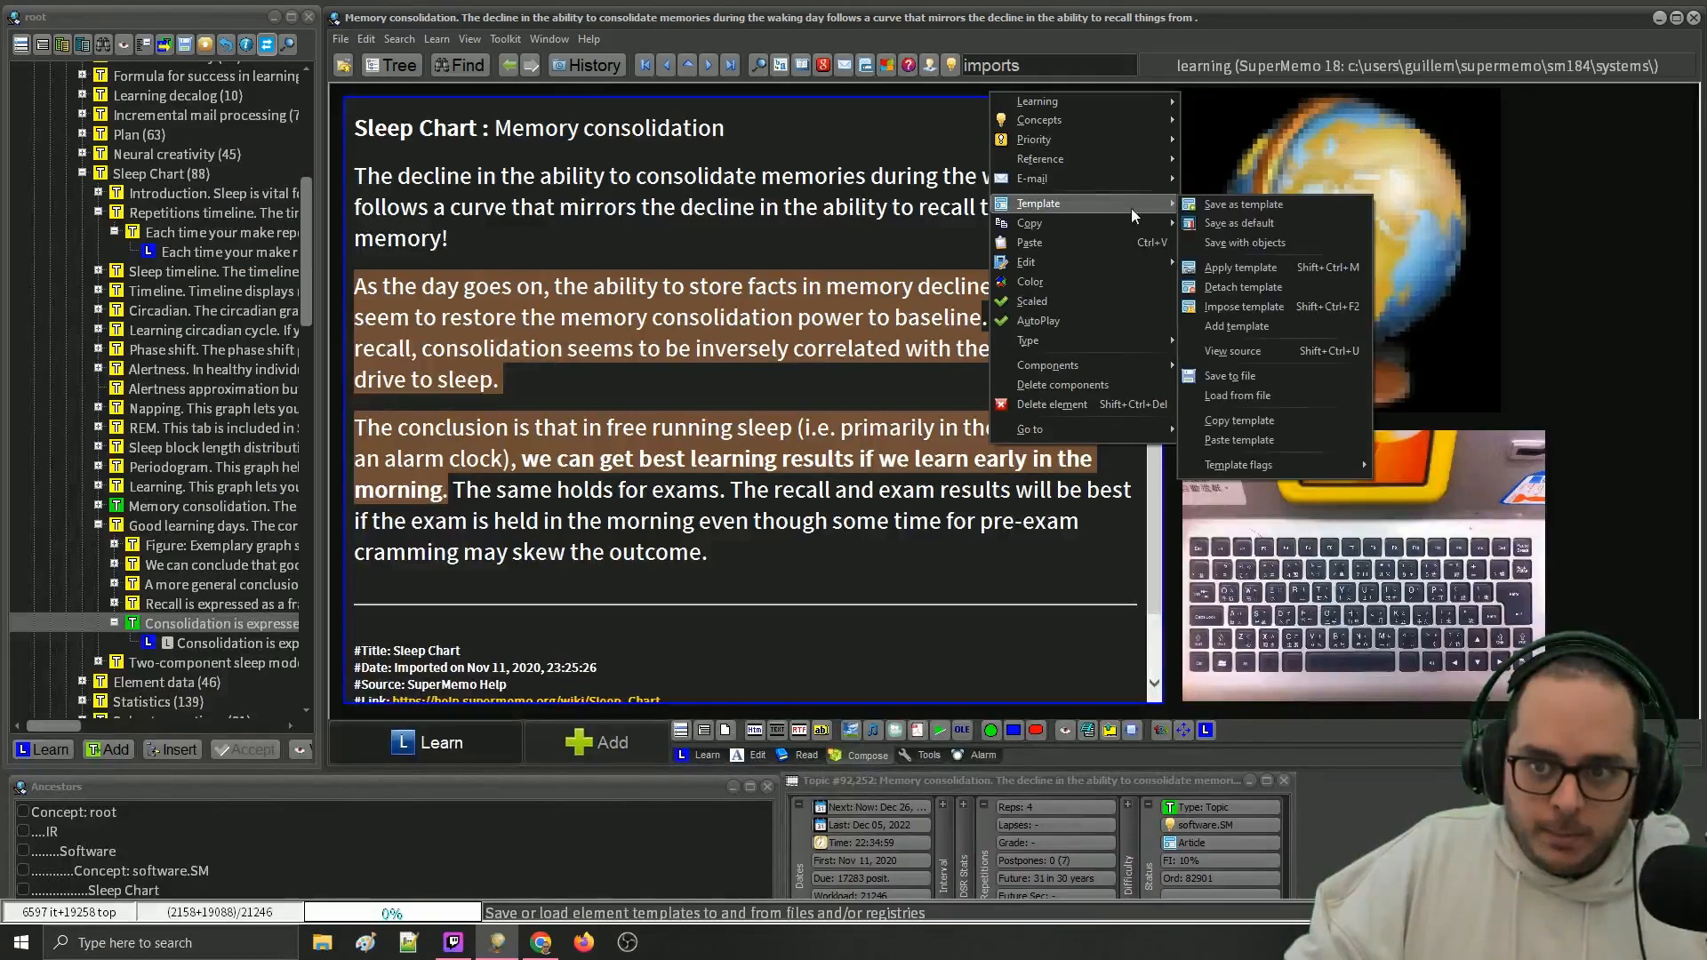
click(1291, 349)
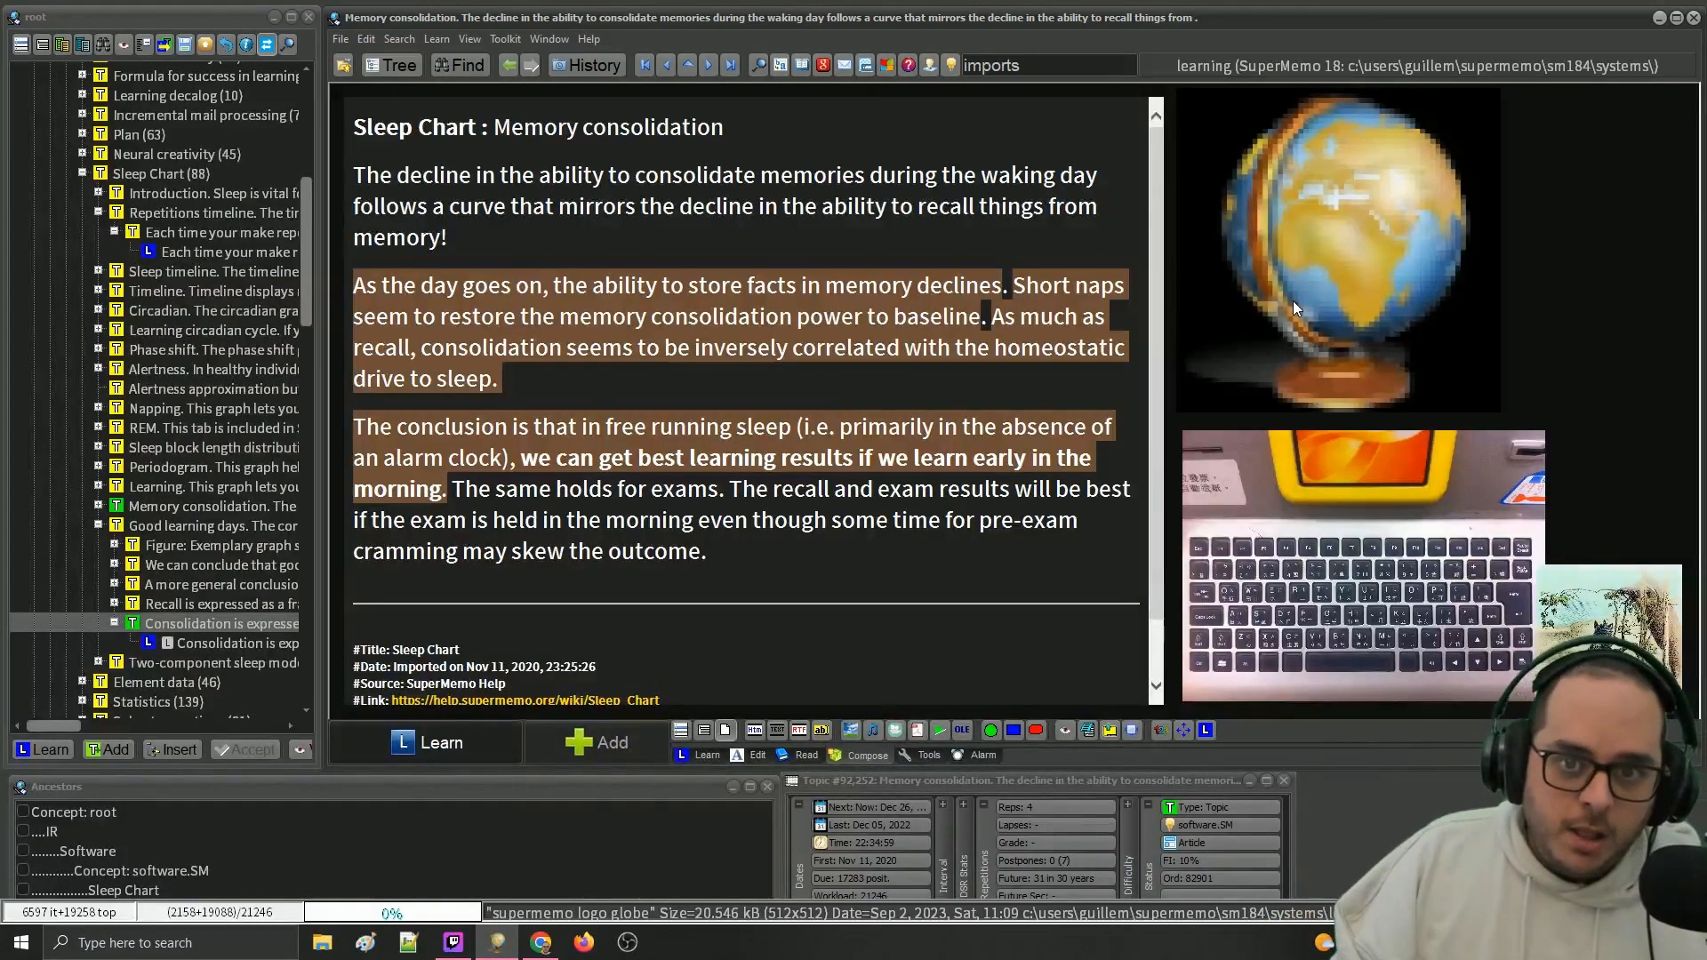
key(ctrl+alt+o)
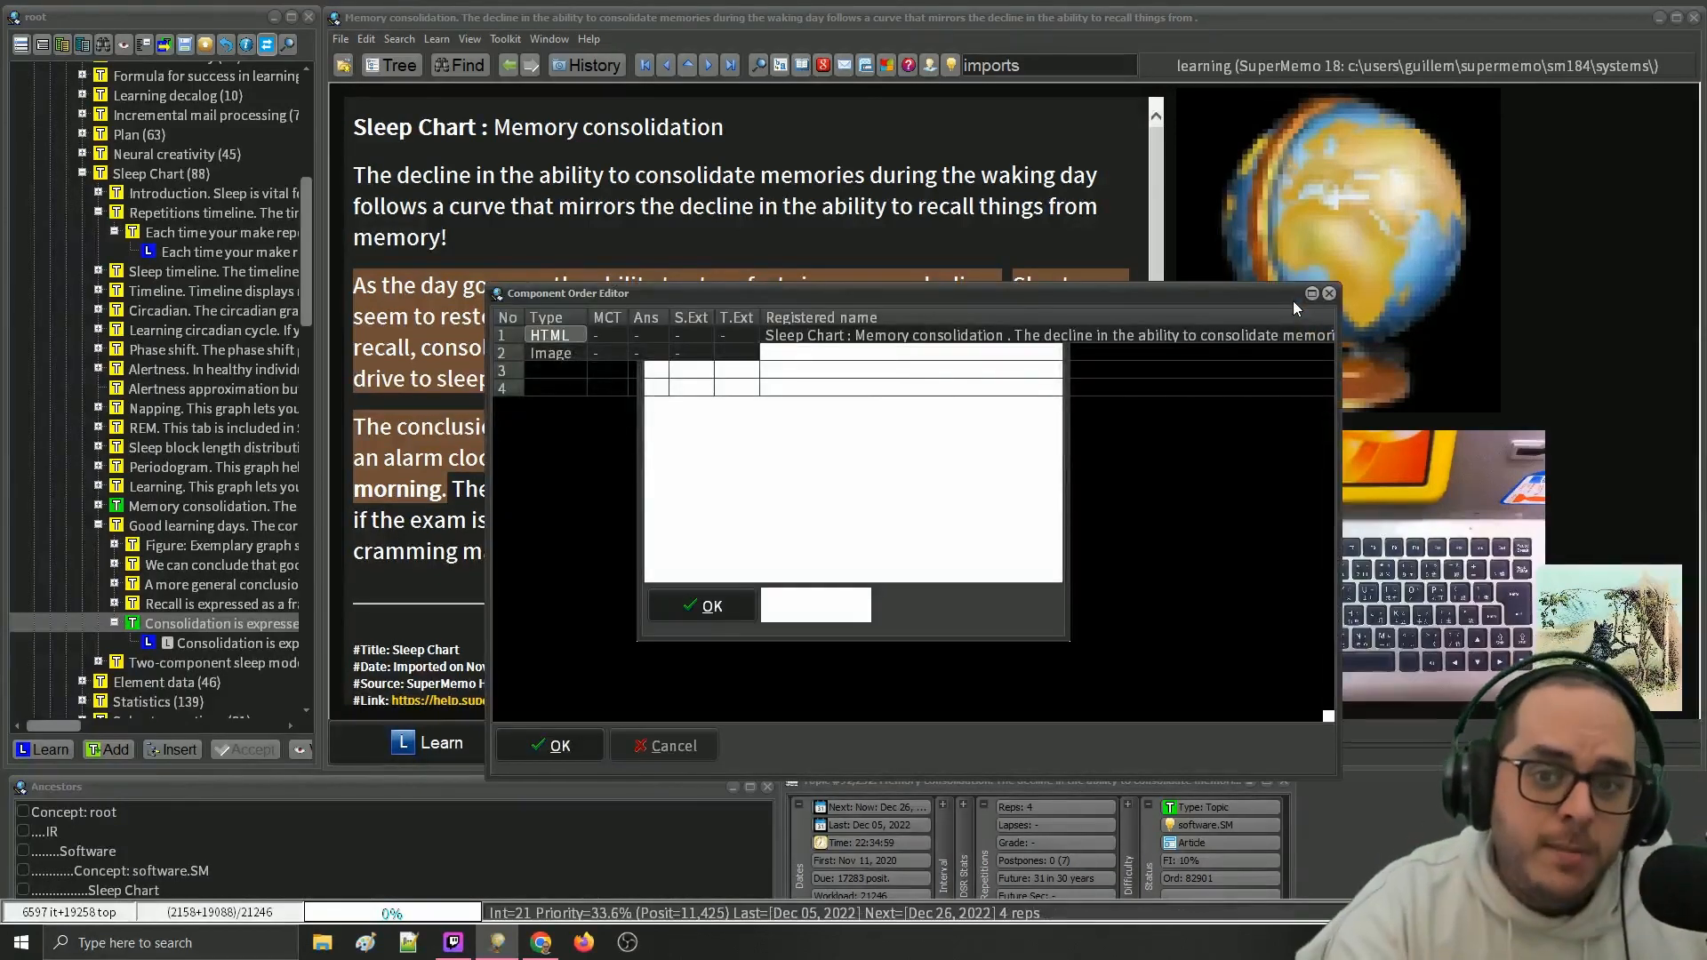
key(Escape)
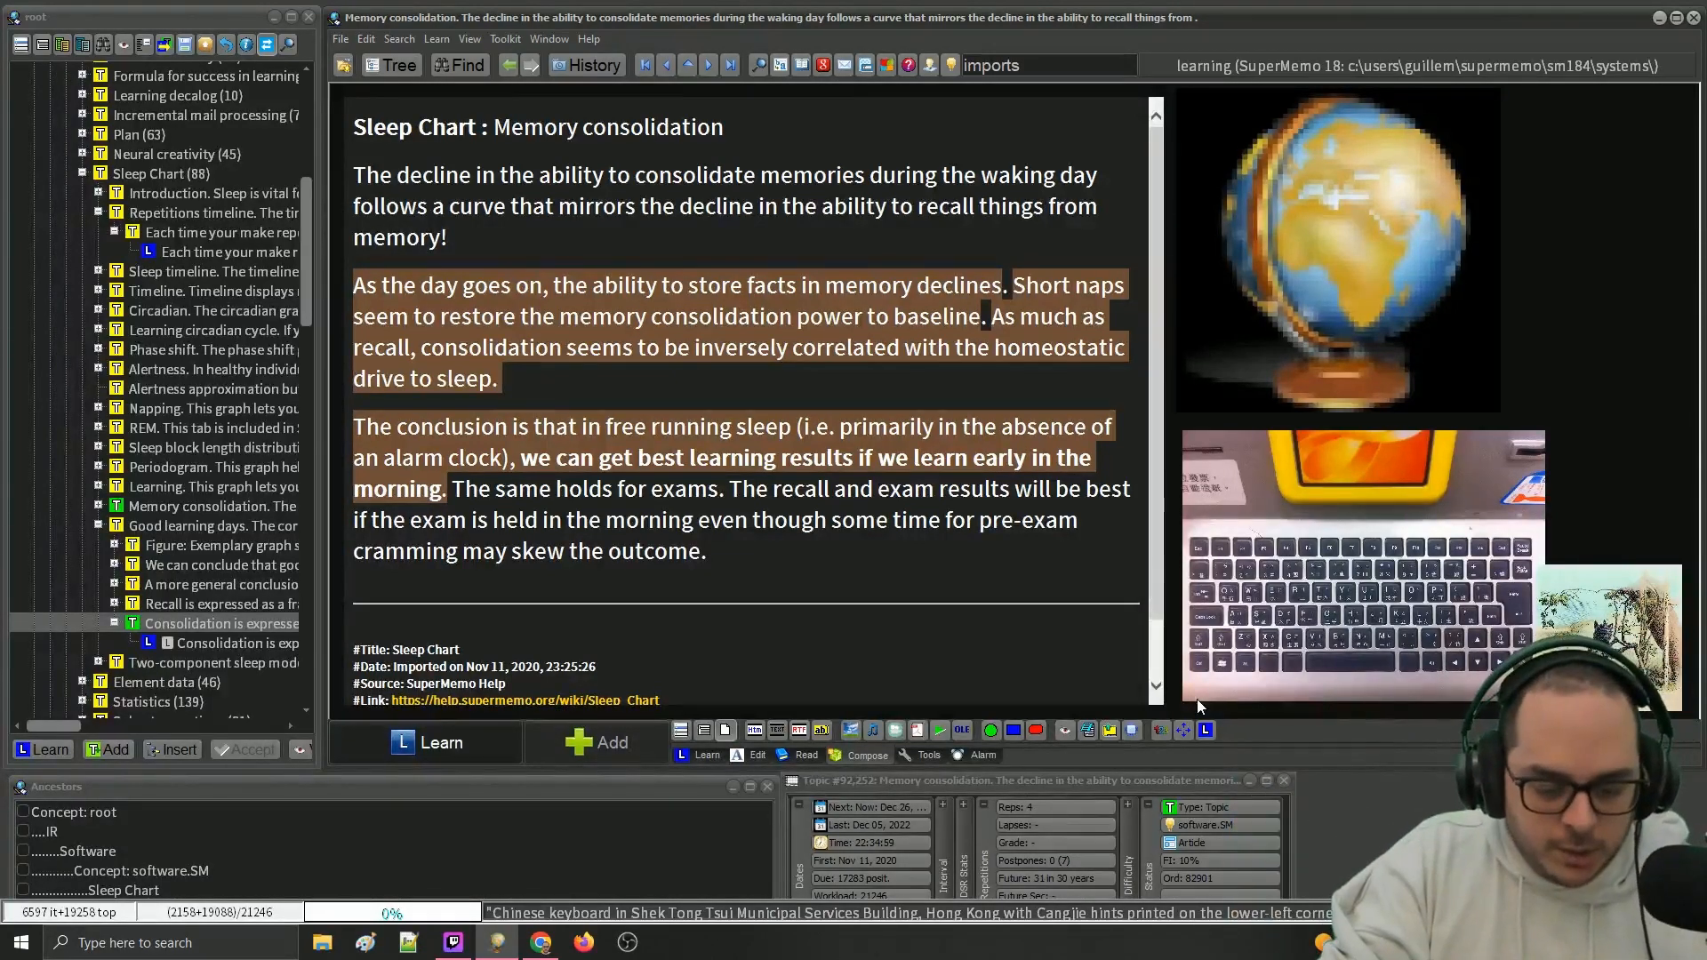
- Apply the "Article Picture" template to the Memory consolidation topic
key(ctrl+shift+m)
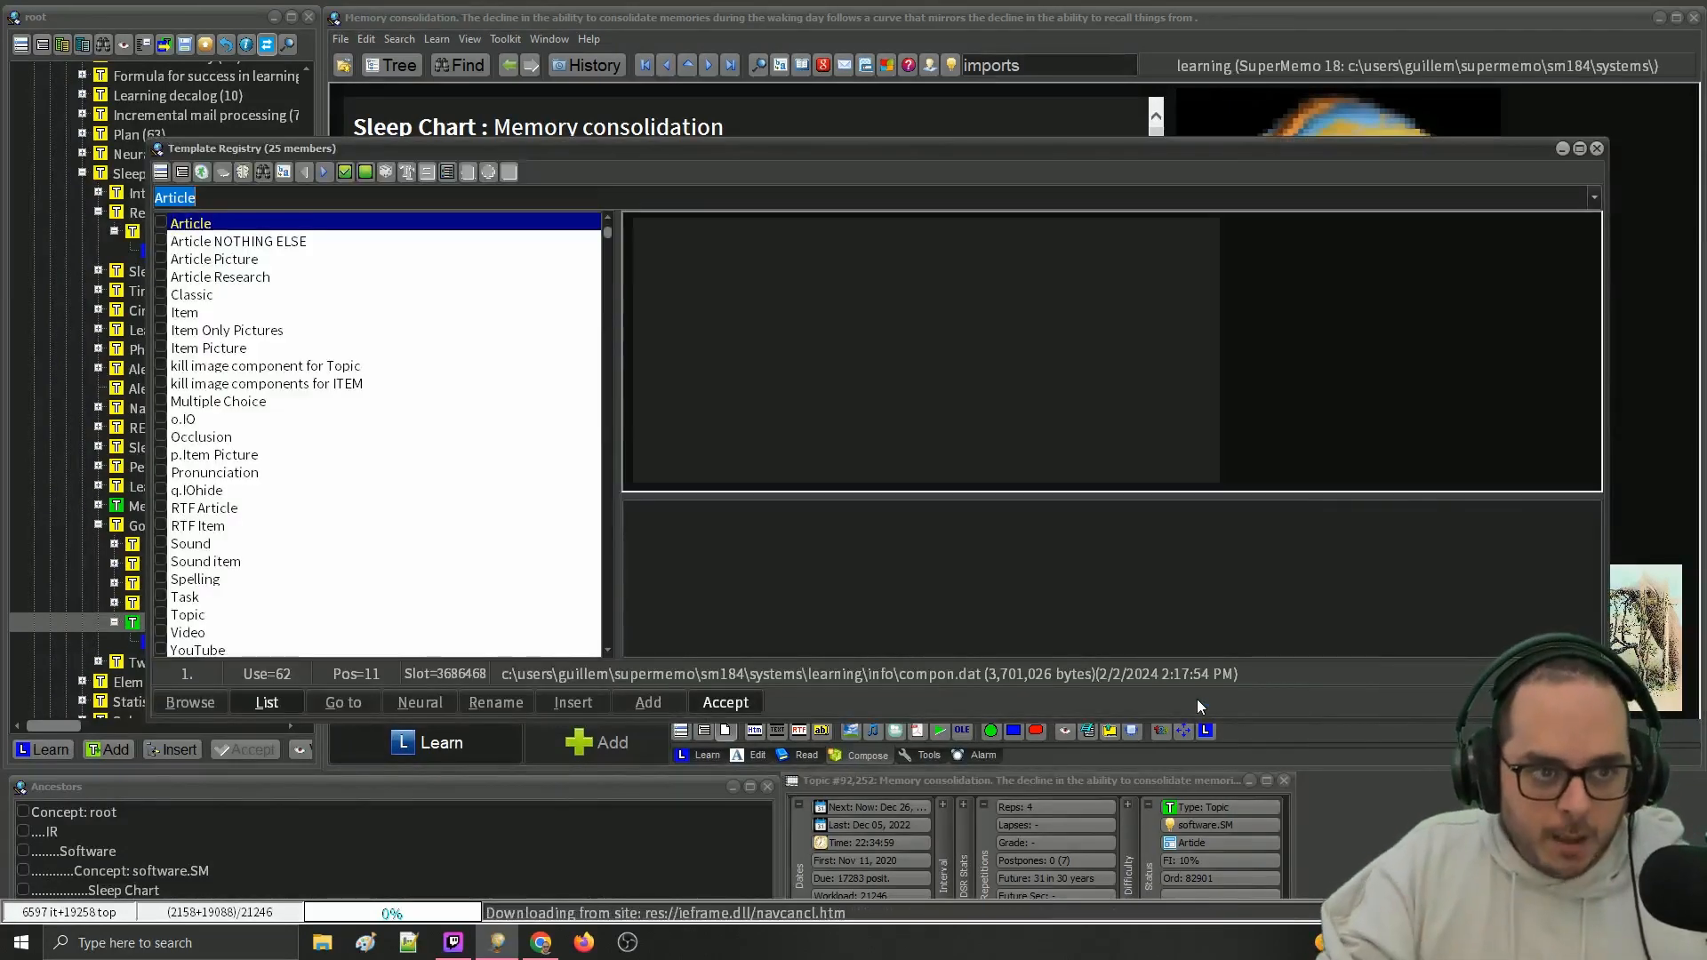
key(Down)
key(Down)
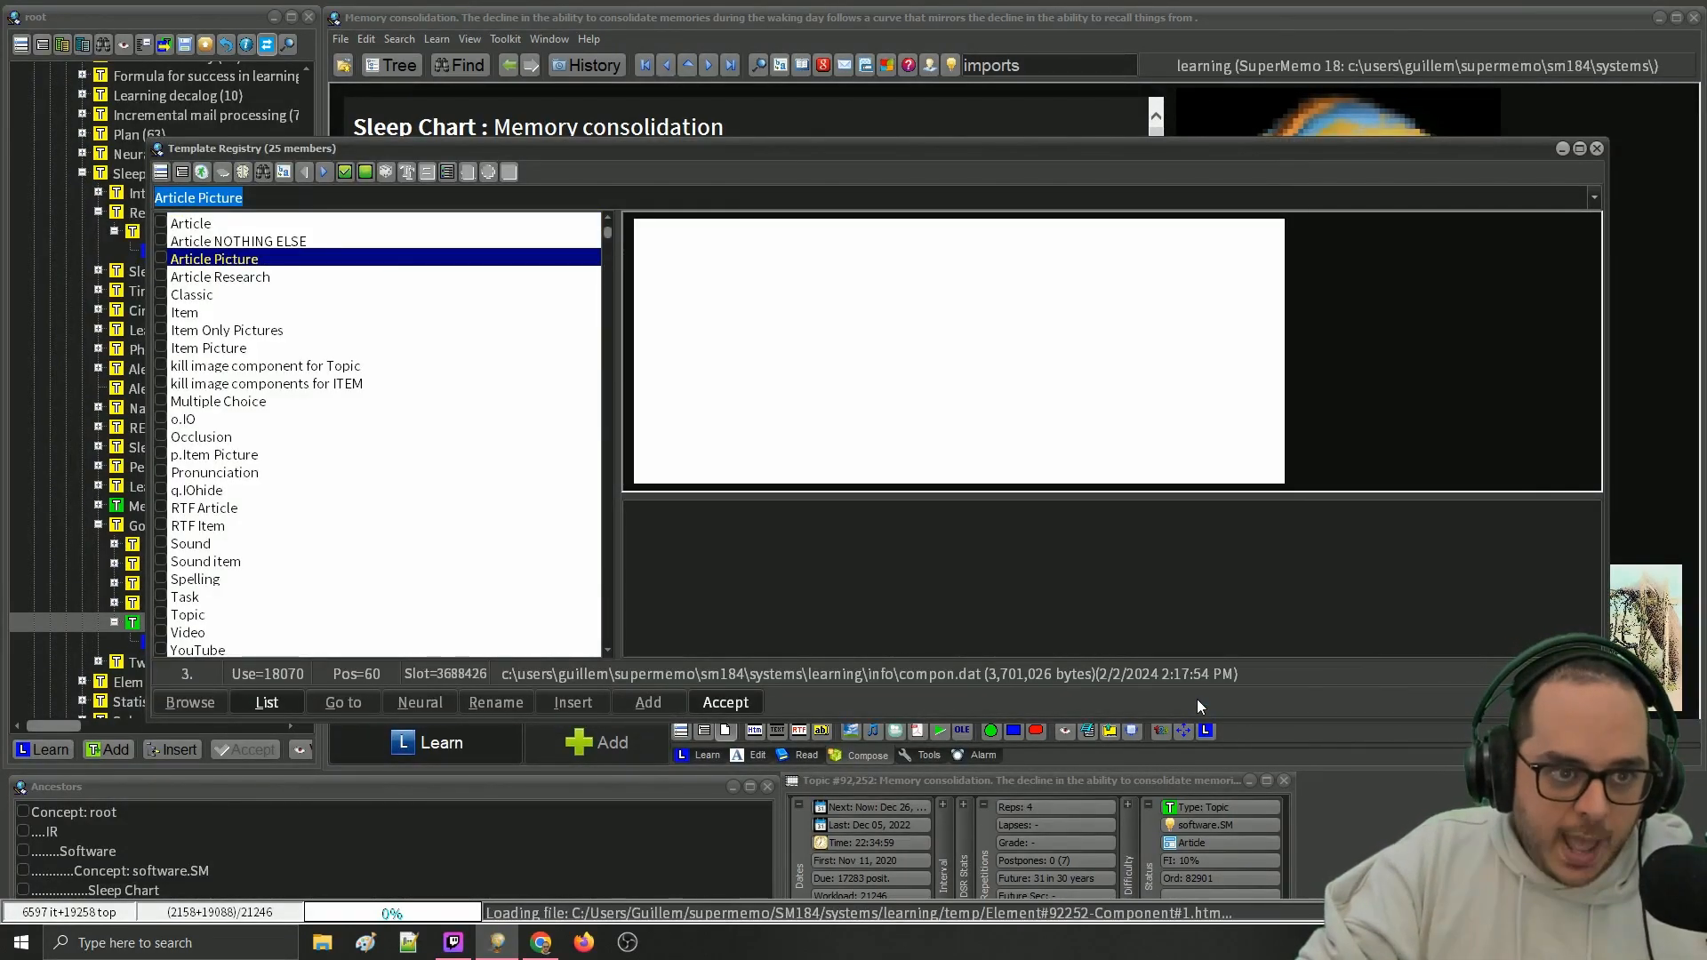
key(Return)
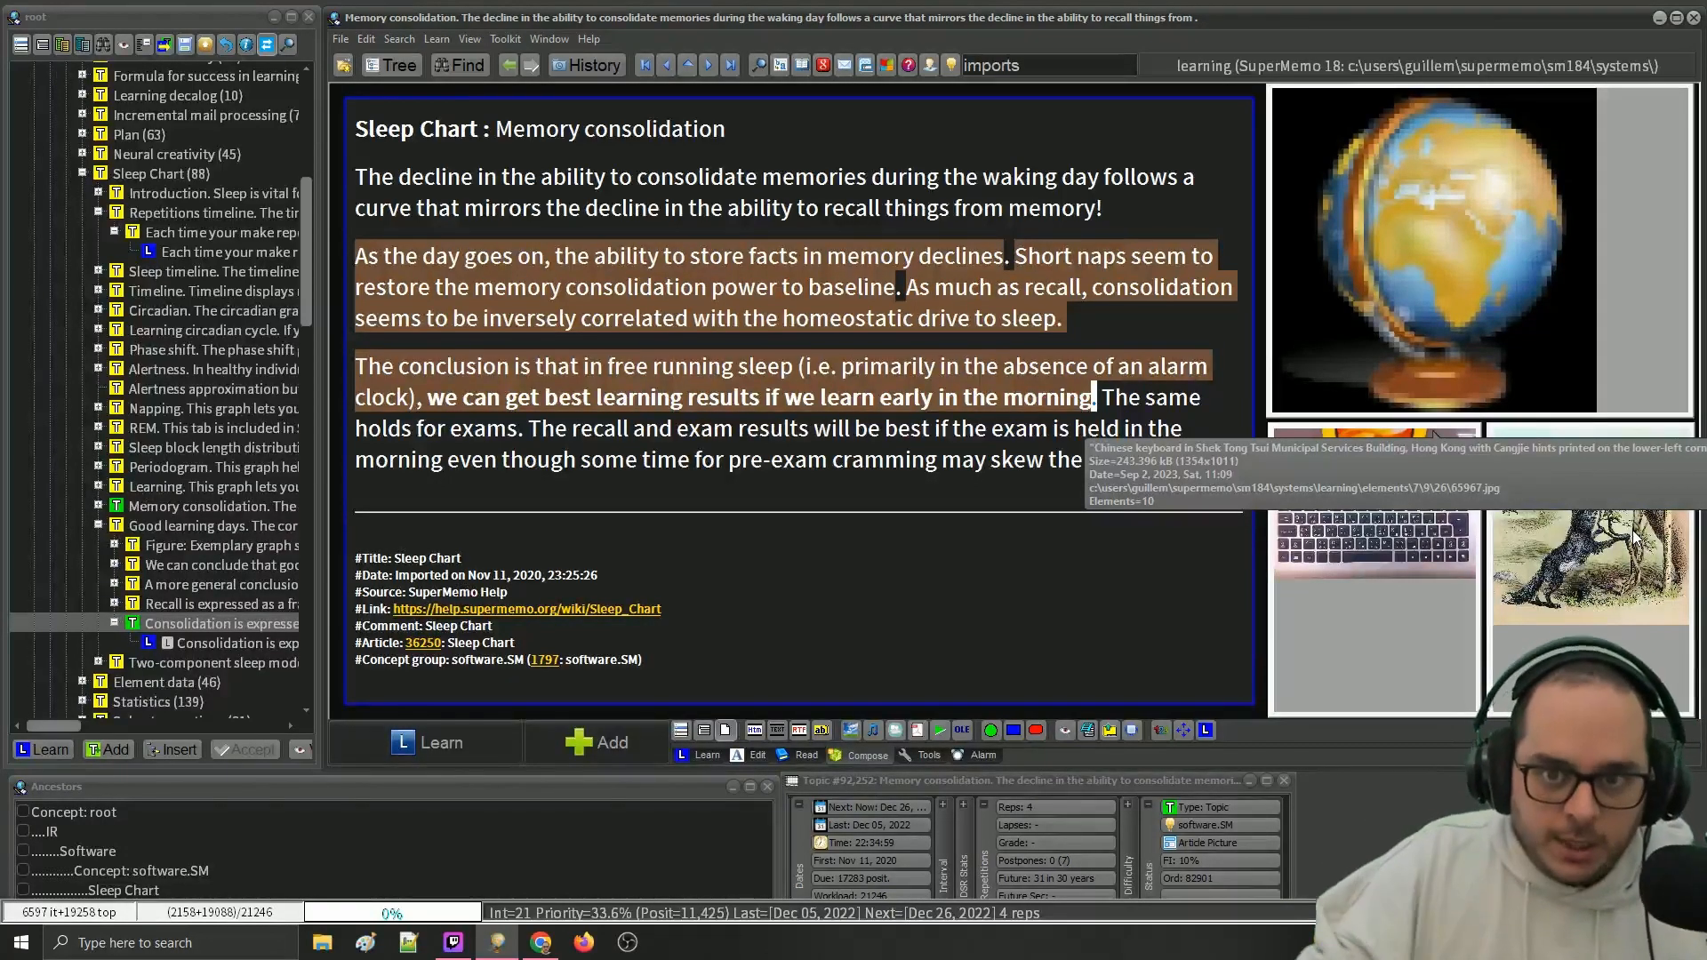
- Turn off the topic's source view and reload the topic to inspect its text and images with the template applied
right_click(1422, 242)
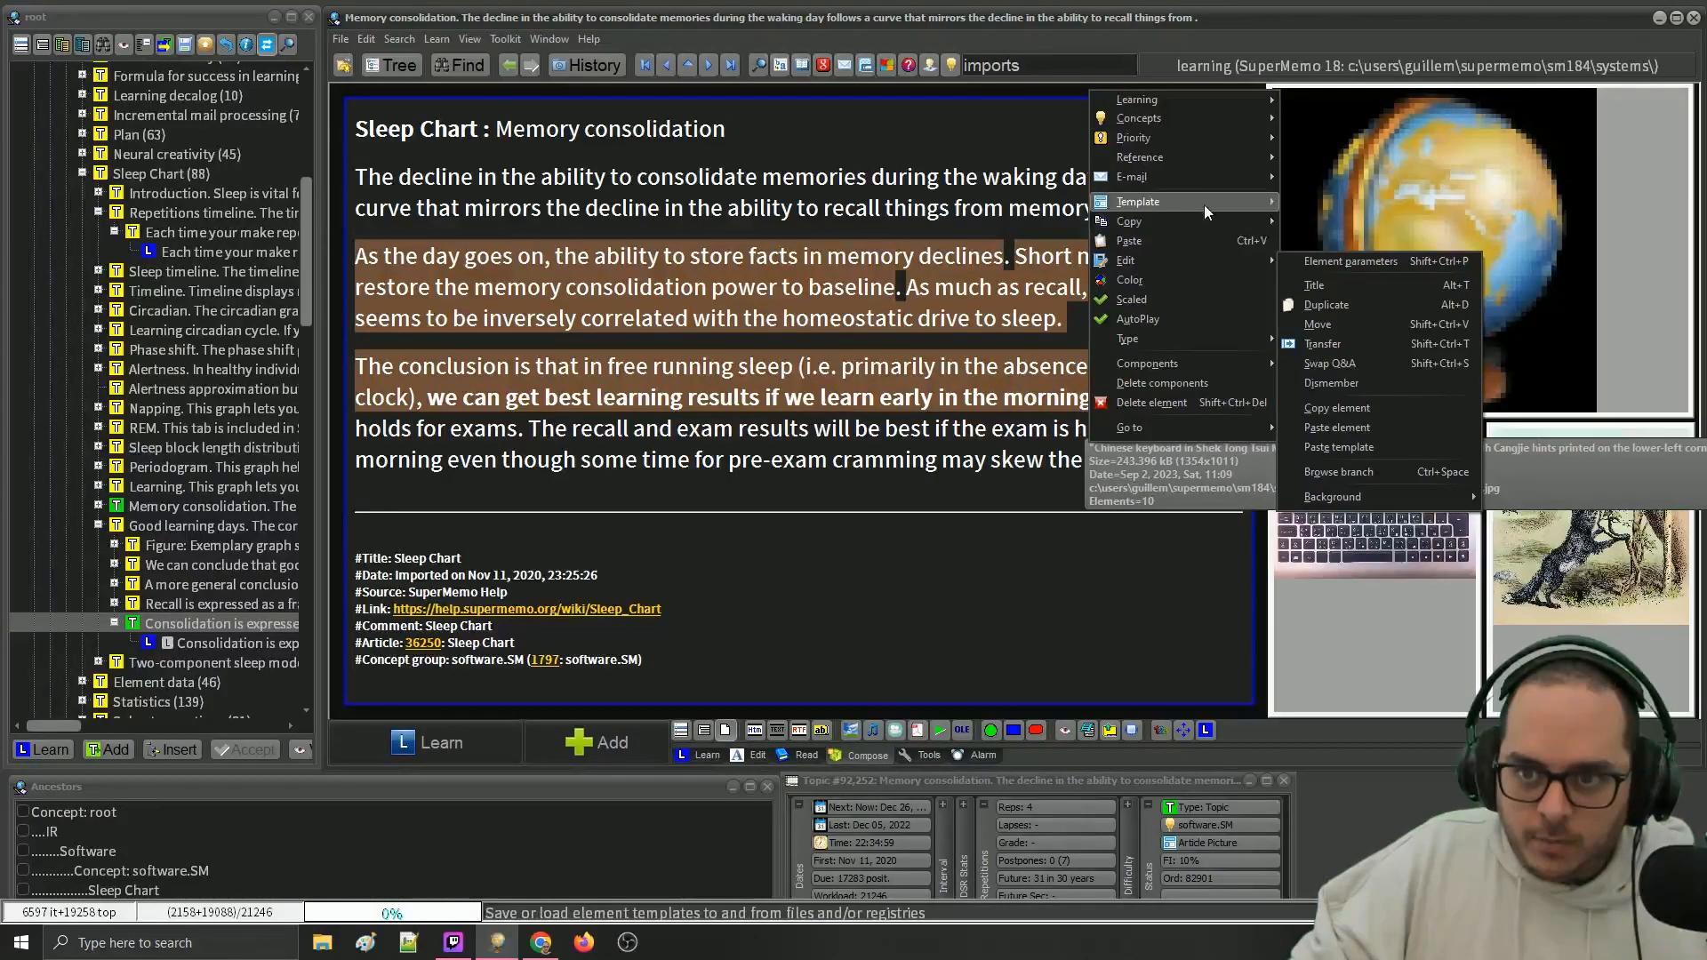
mouse_move(1204, 204)
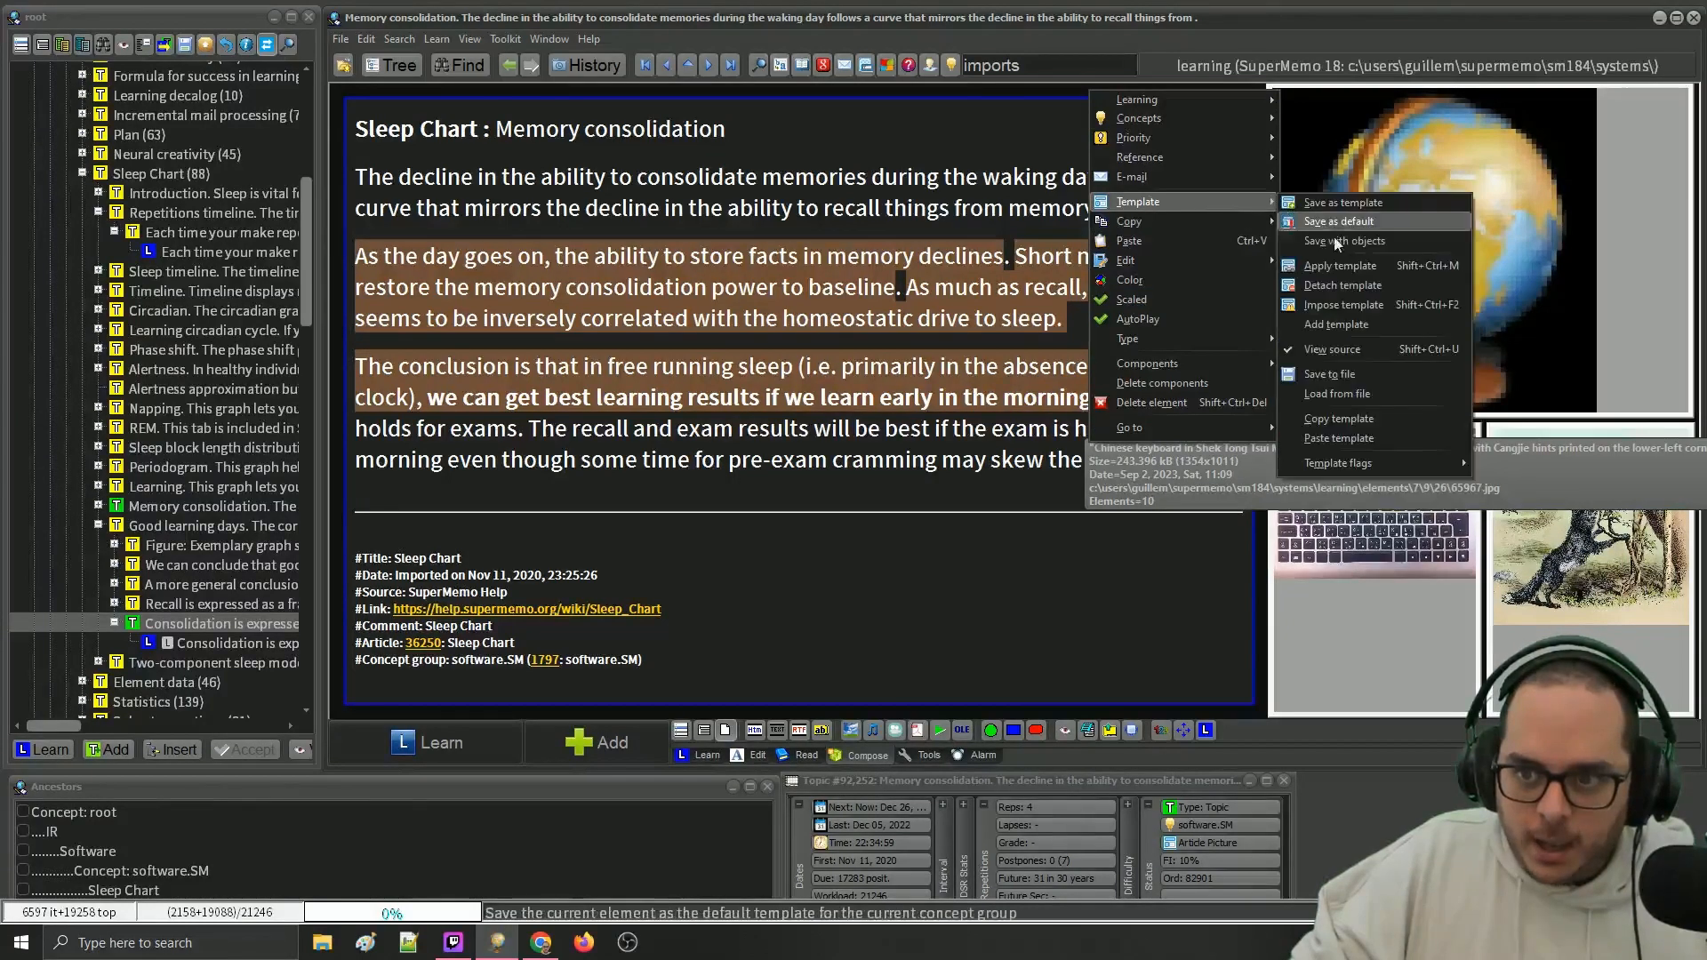
click(1373, 351)
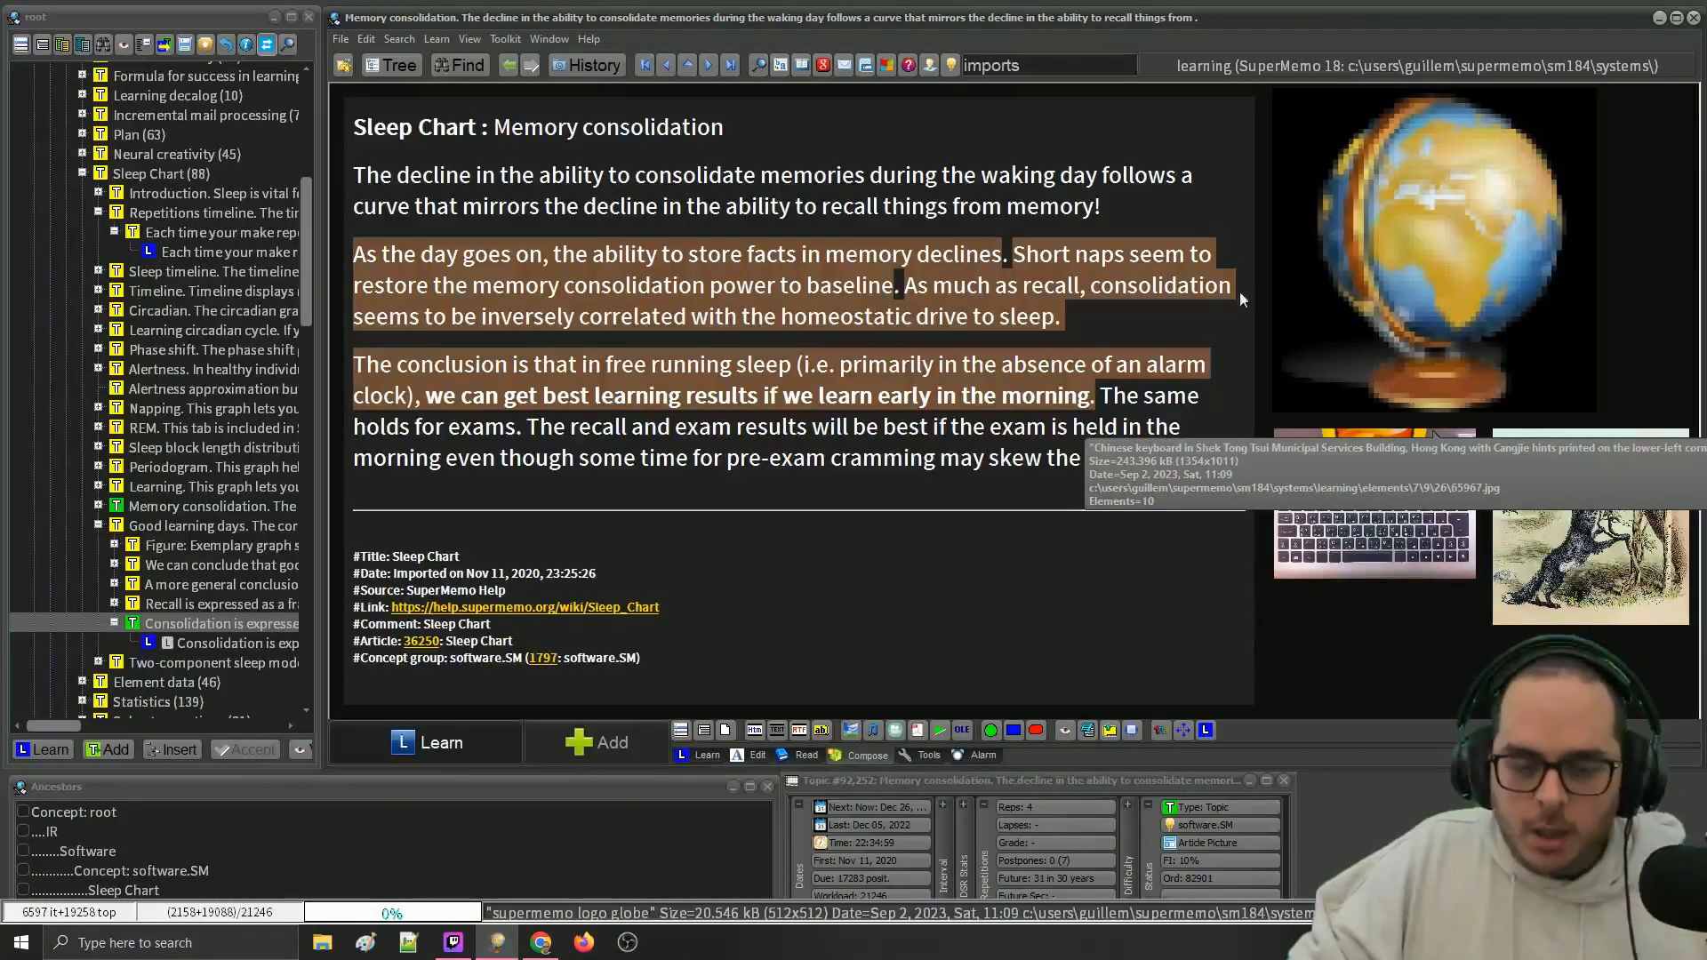
click(1376, 669)
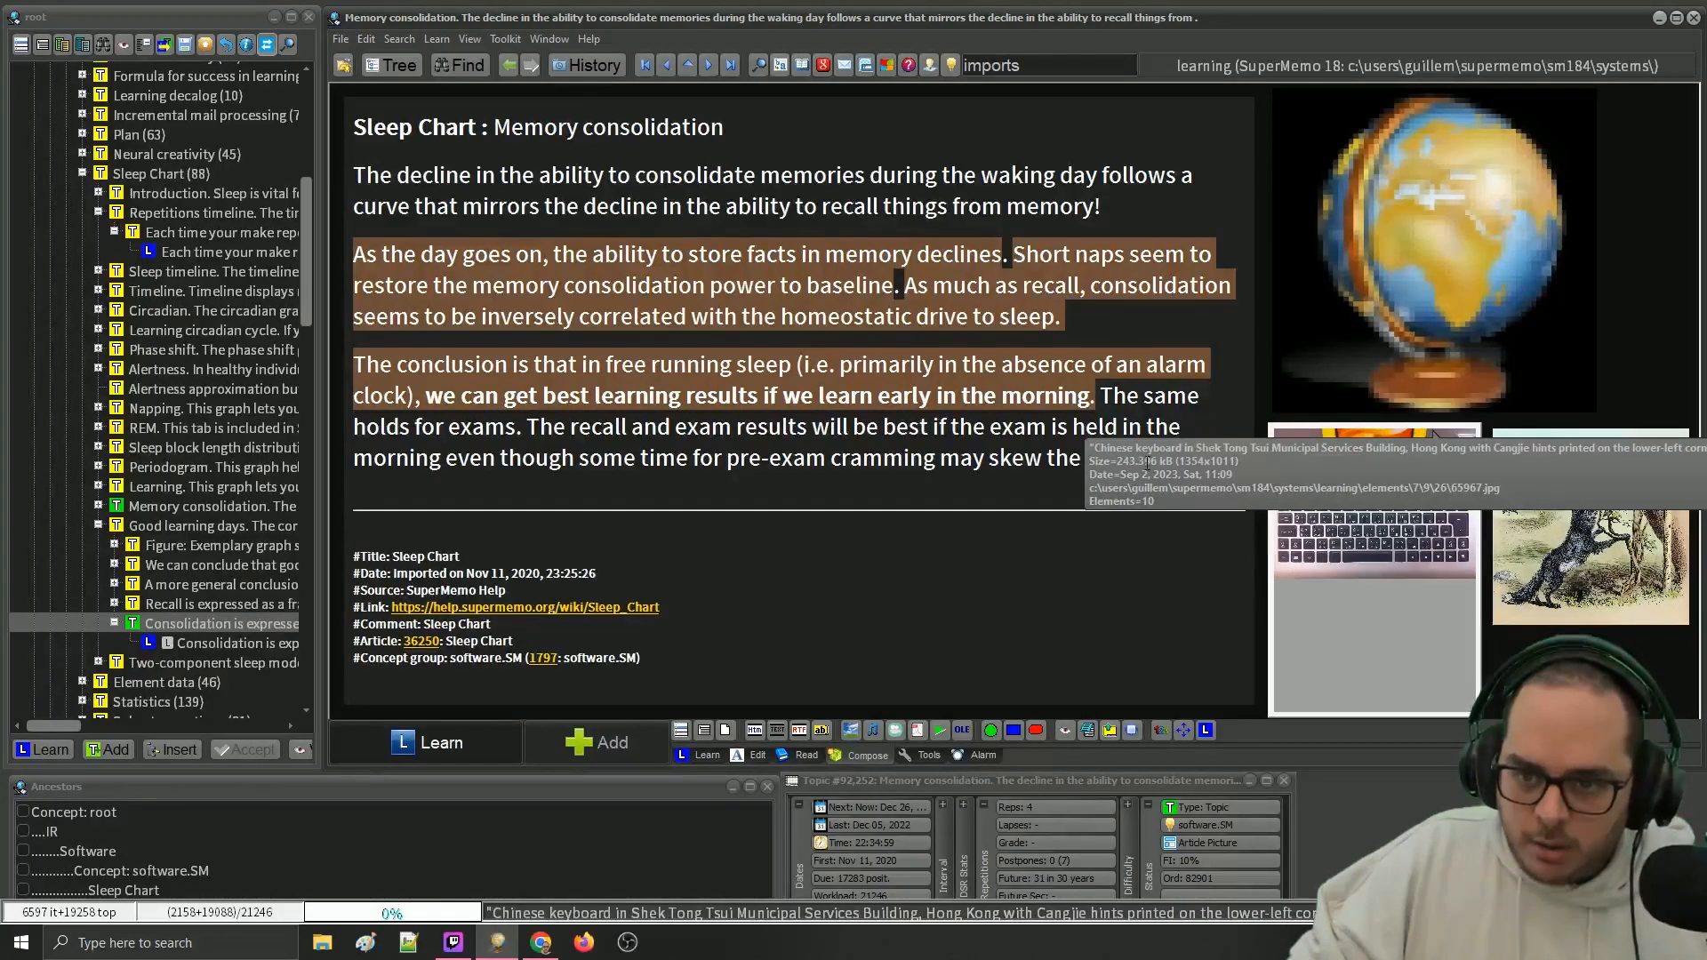
drag(1147, 463, 974, 339)
double_click(974, 345)
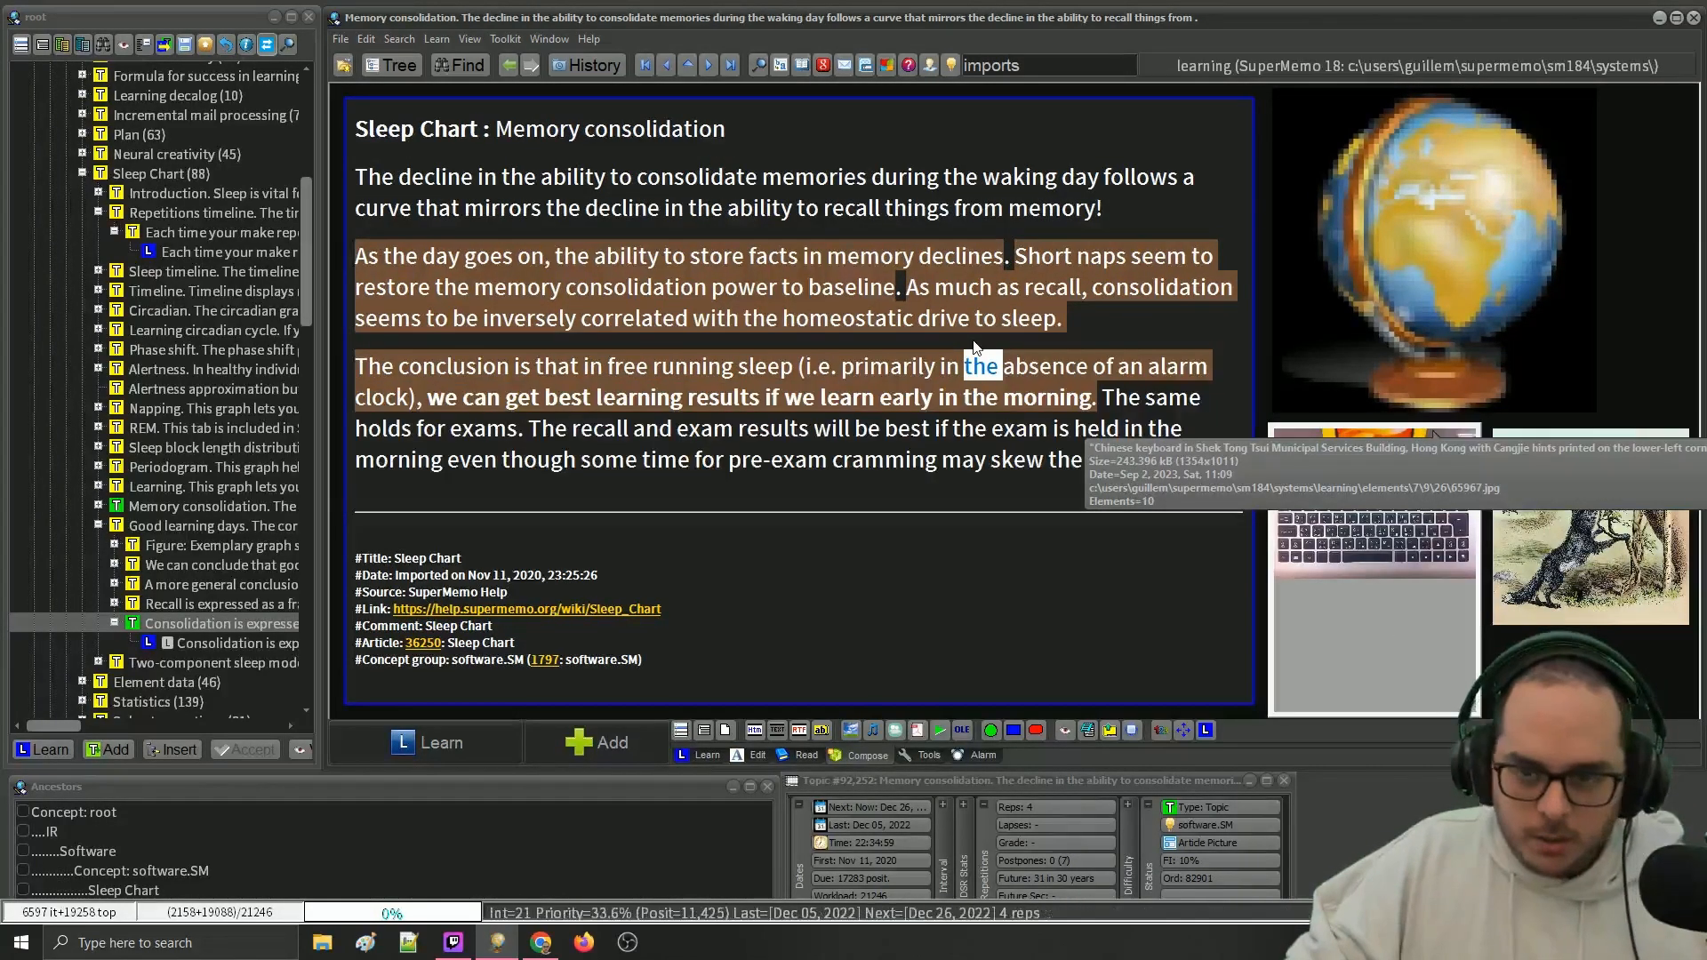
key(alt+Left)
key(alt+Right)
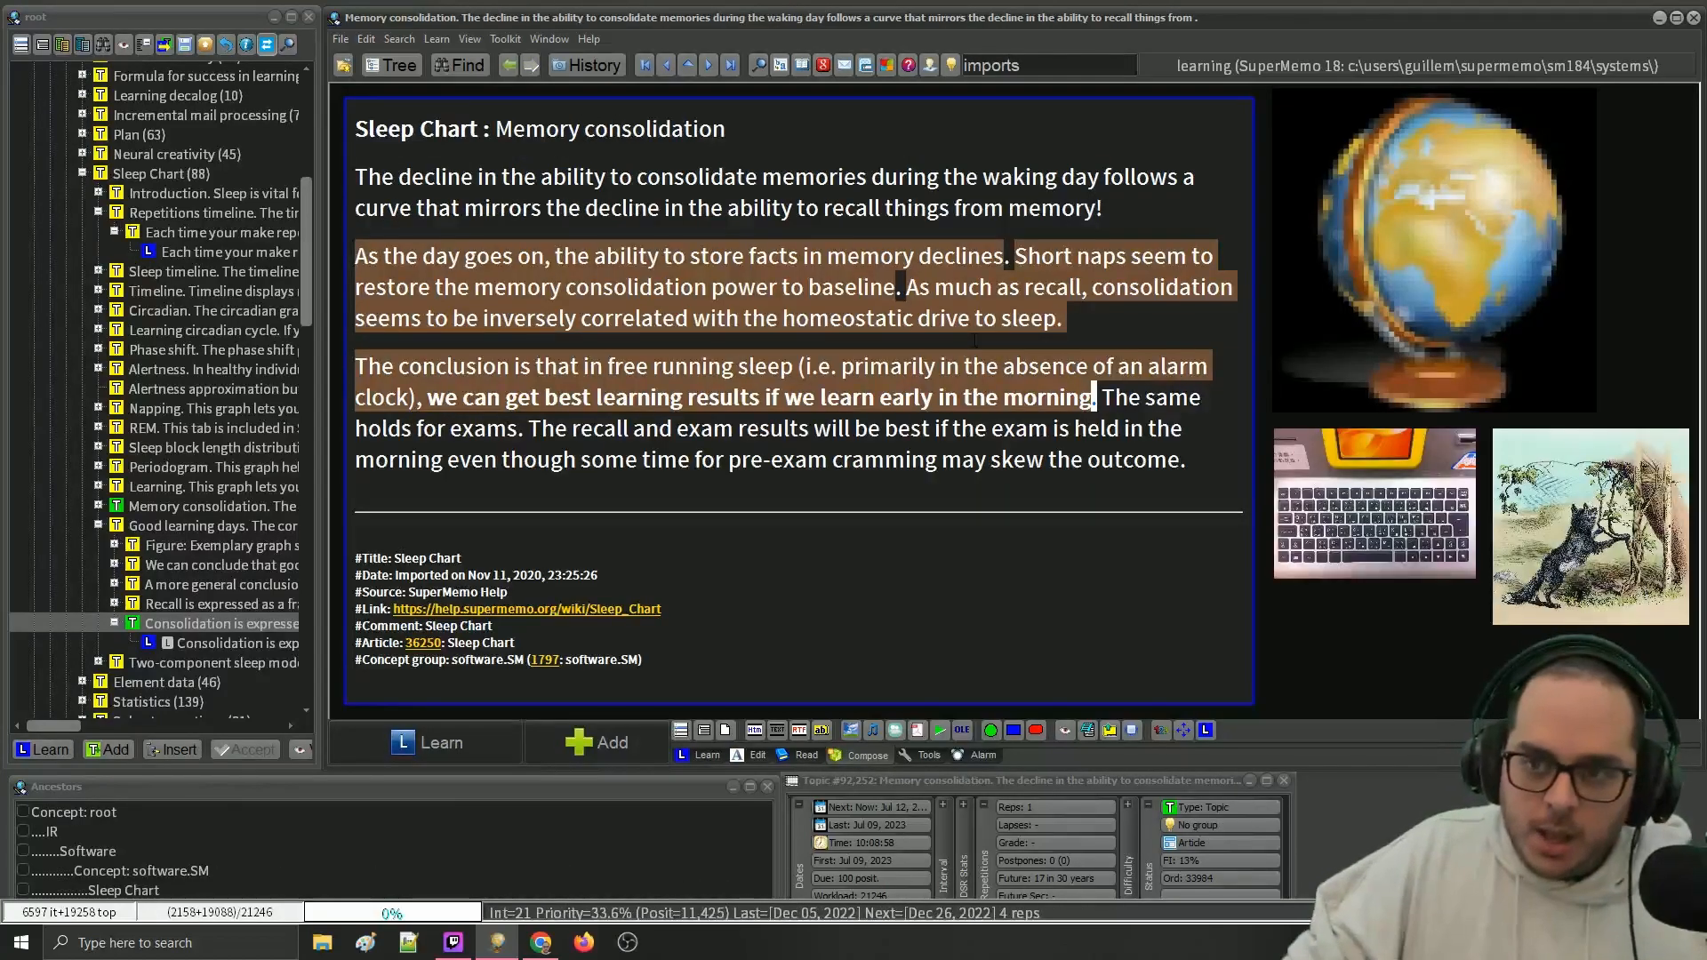
- Show the topic's source components once more for comparison and return to the templated view
right_click(1033, 89)
mouse_move(1137, 199)
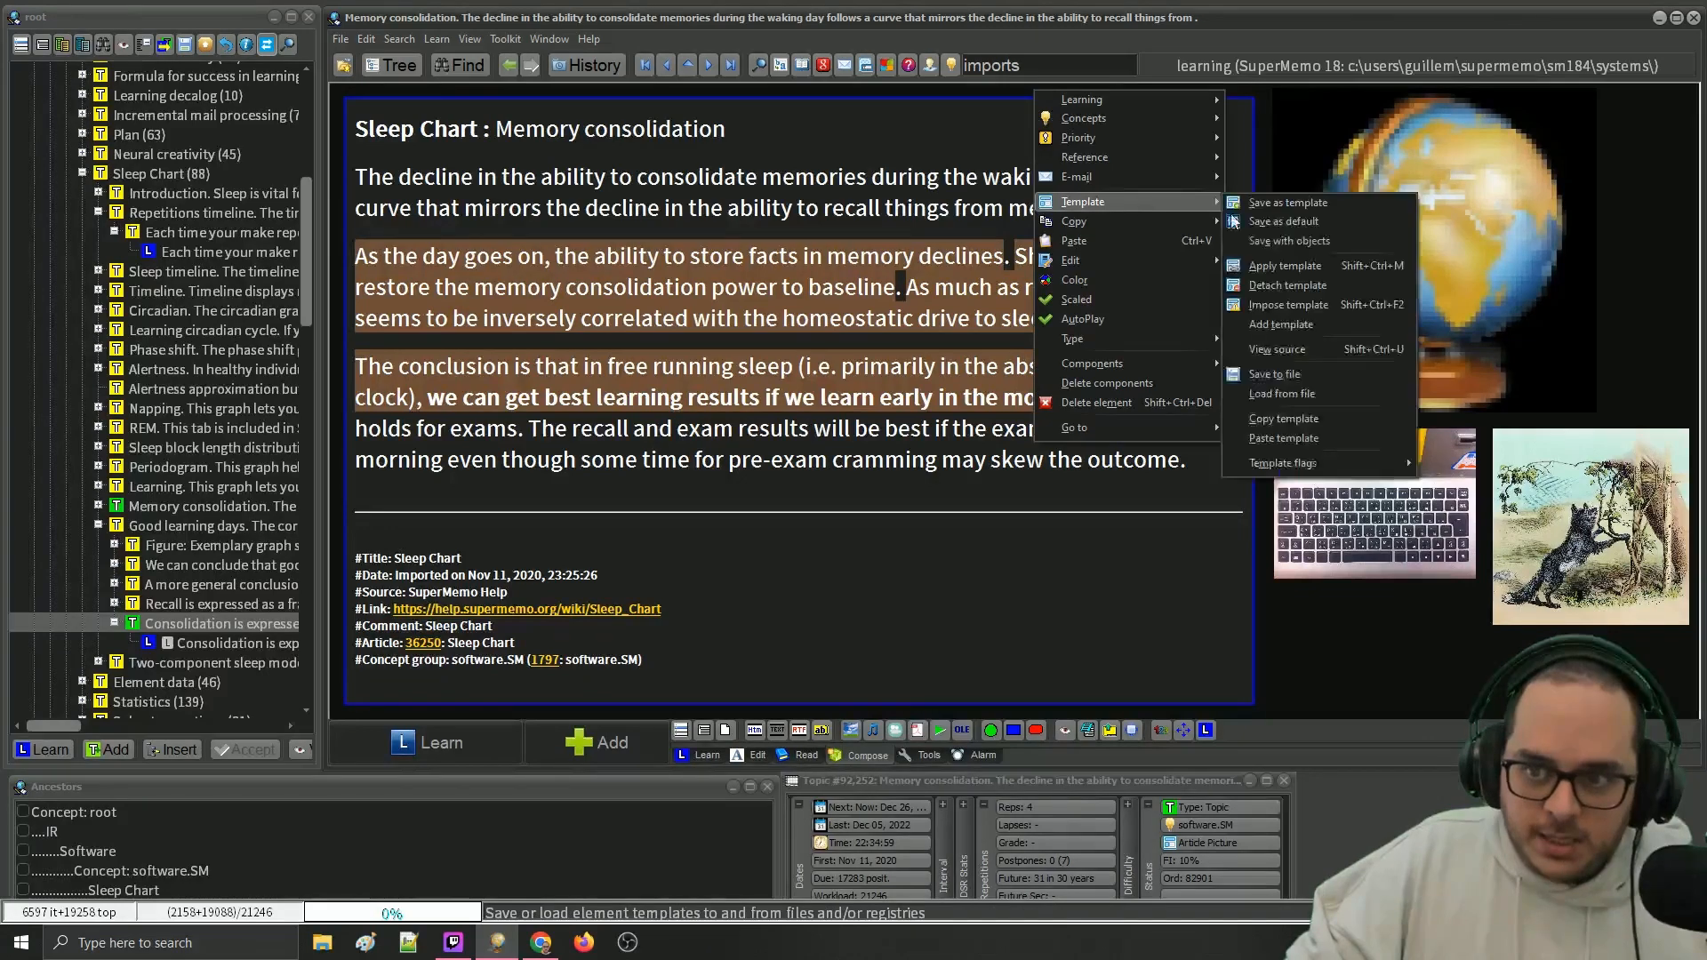
click(1292, 350)
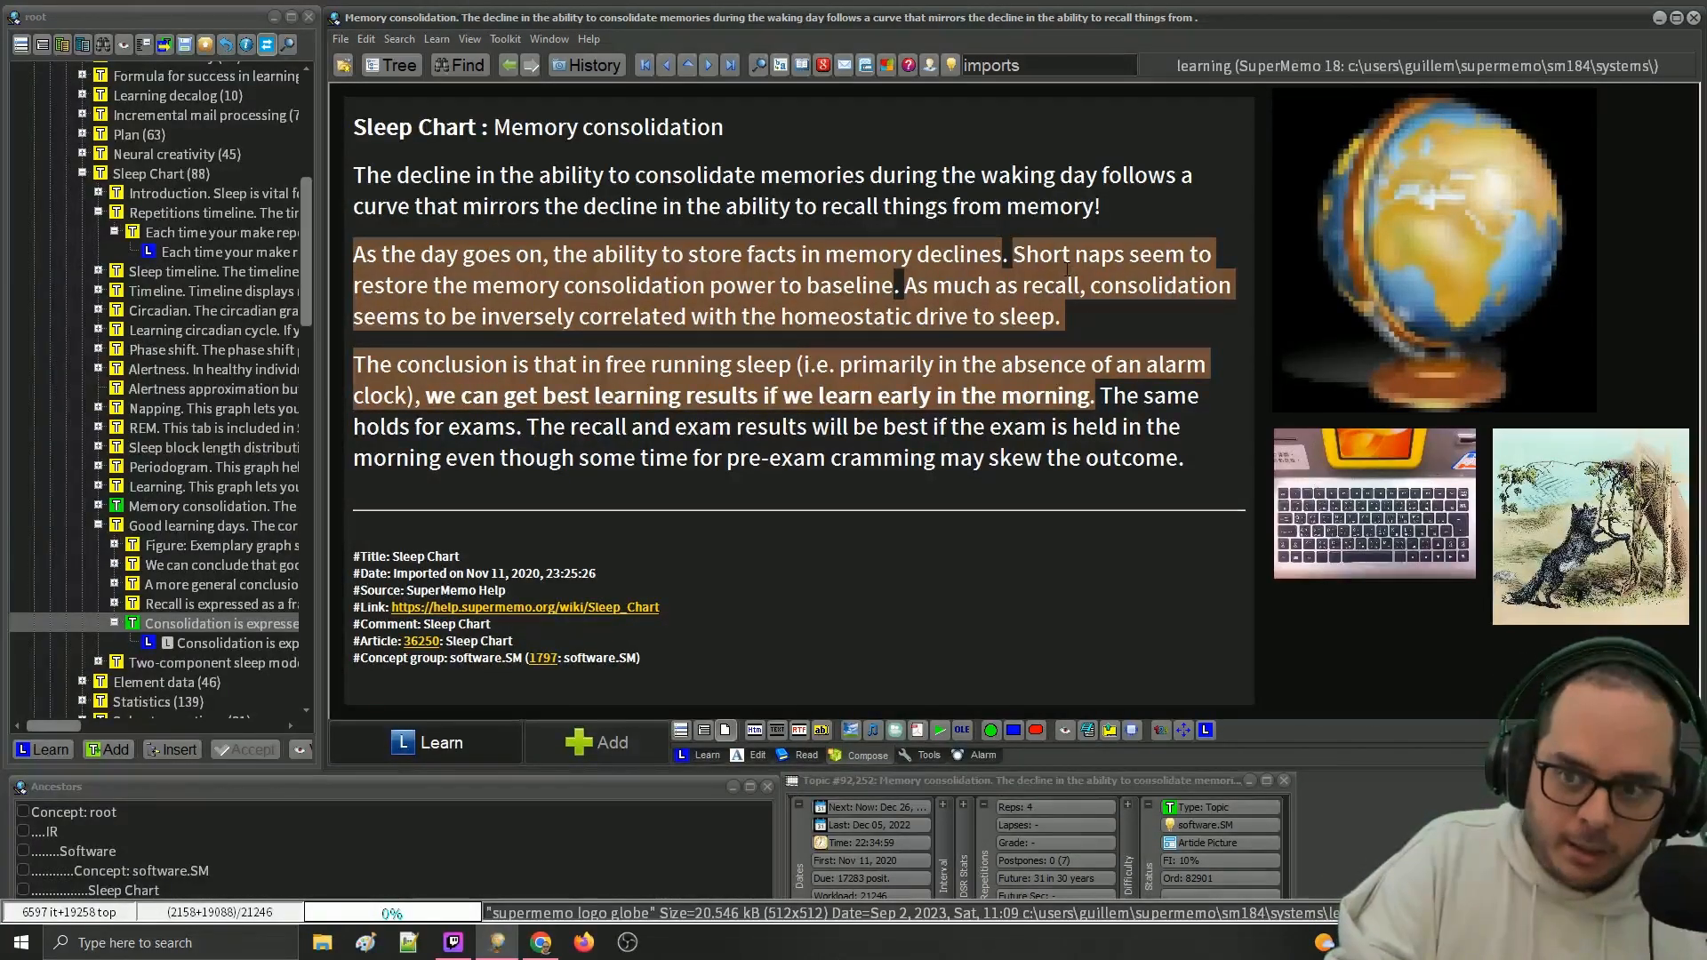
key(Escape)
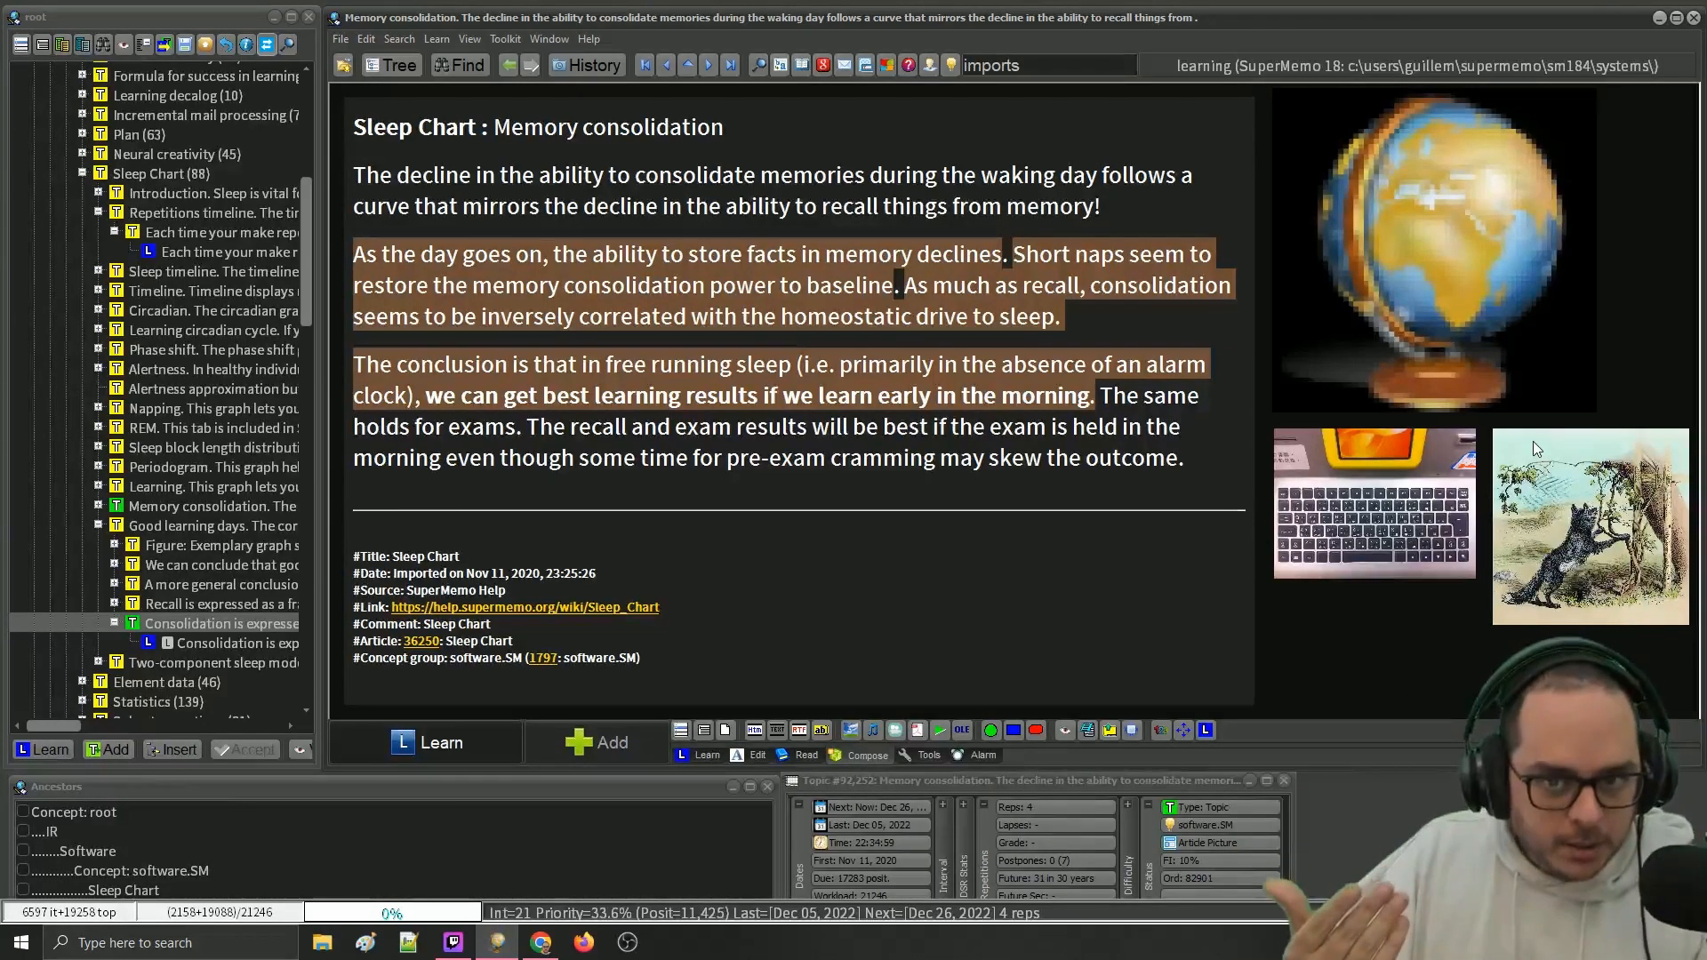
- Review the topic's available template flags, from "Delete template extras" to "Check template"
right_click(1212, 87)
mouse_move(1340, 197)
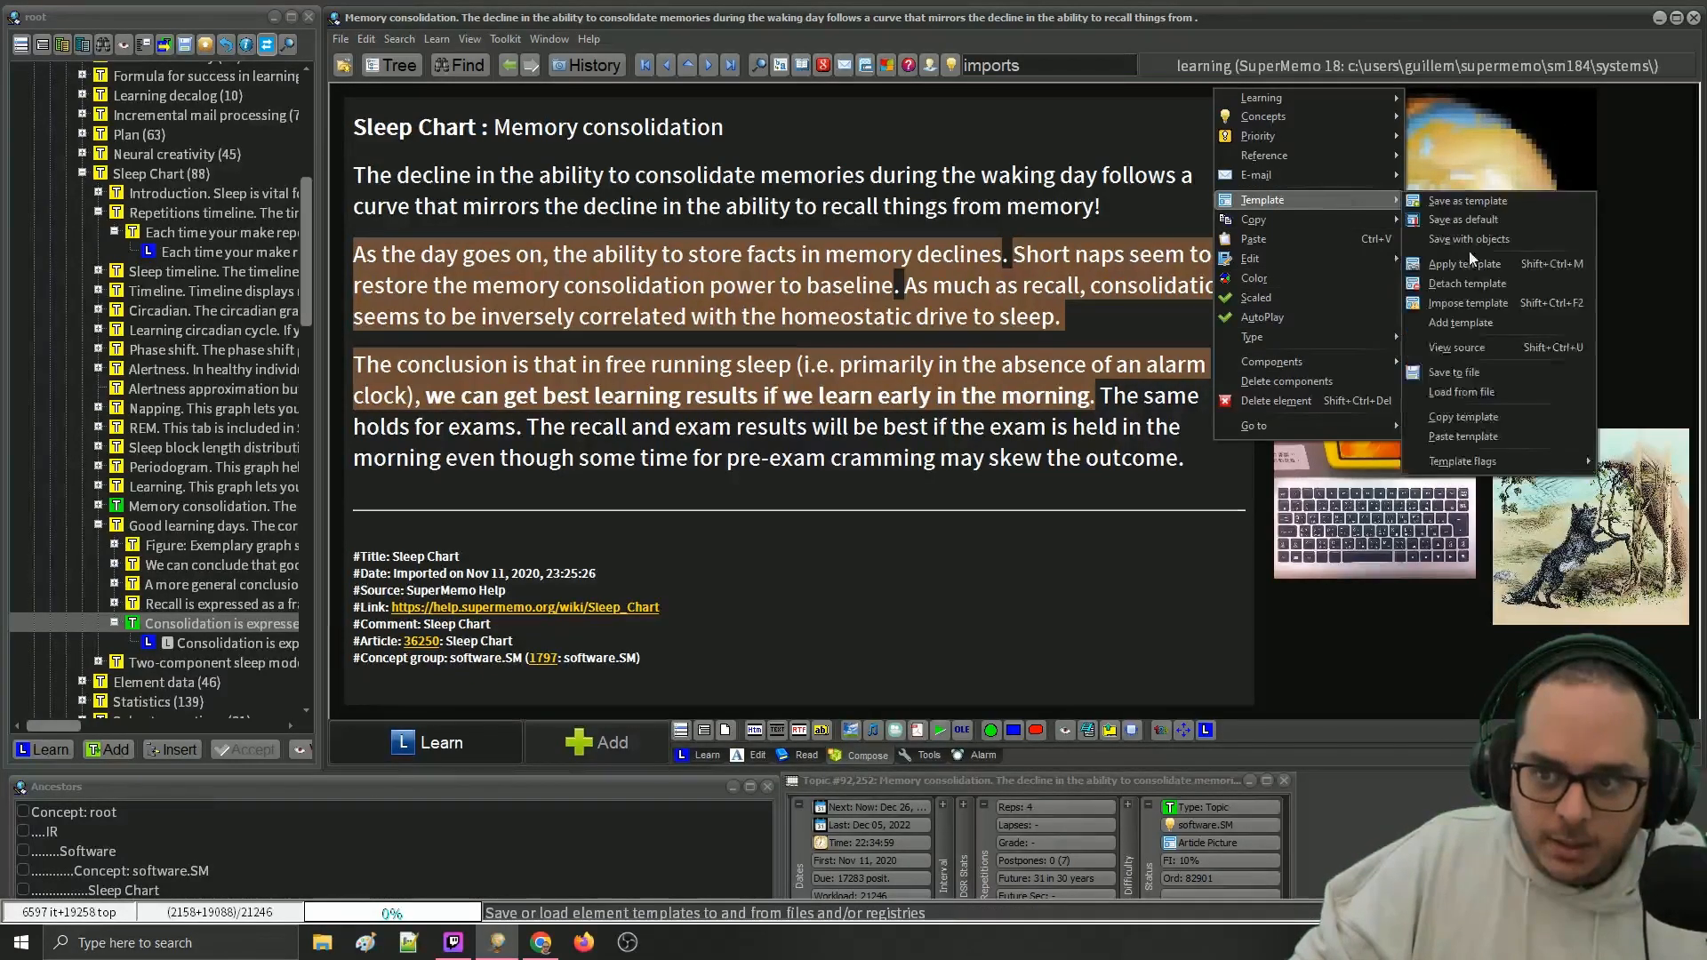
mouse_move(1481, 460)
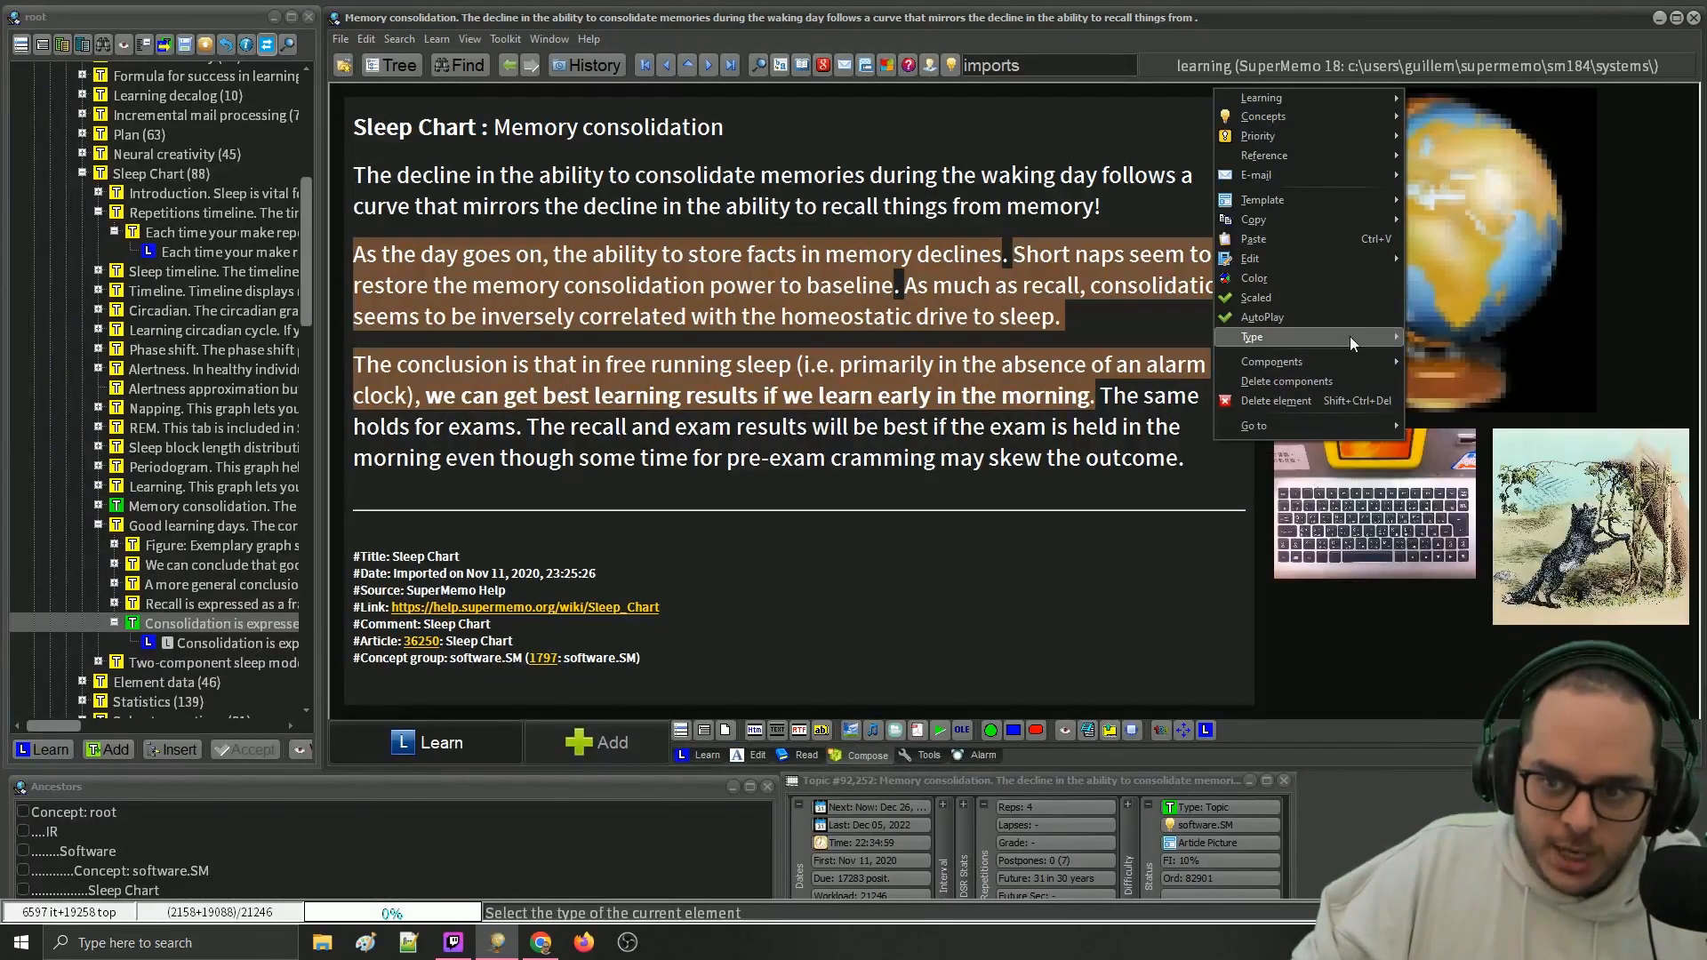
mouse_move(1351, 329)
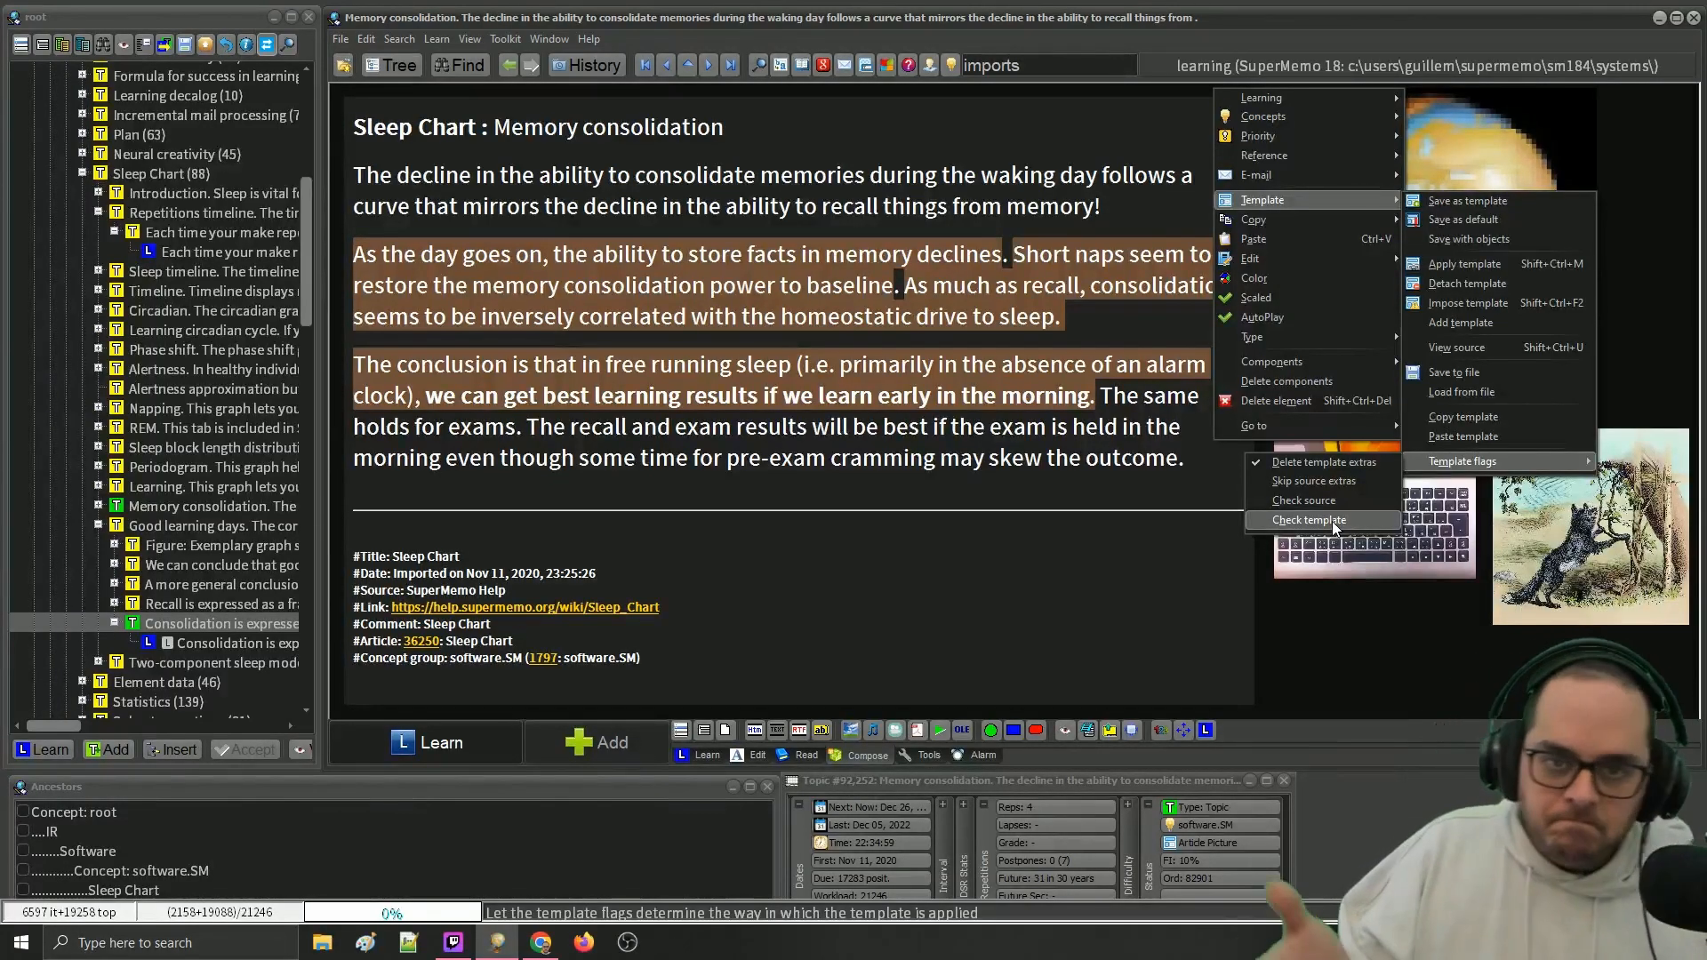
click(1332, 521)
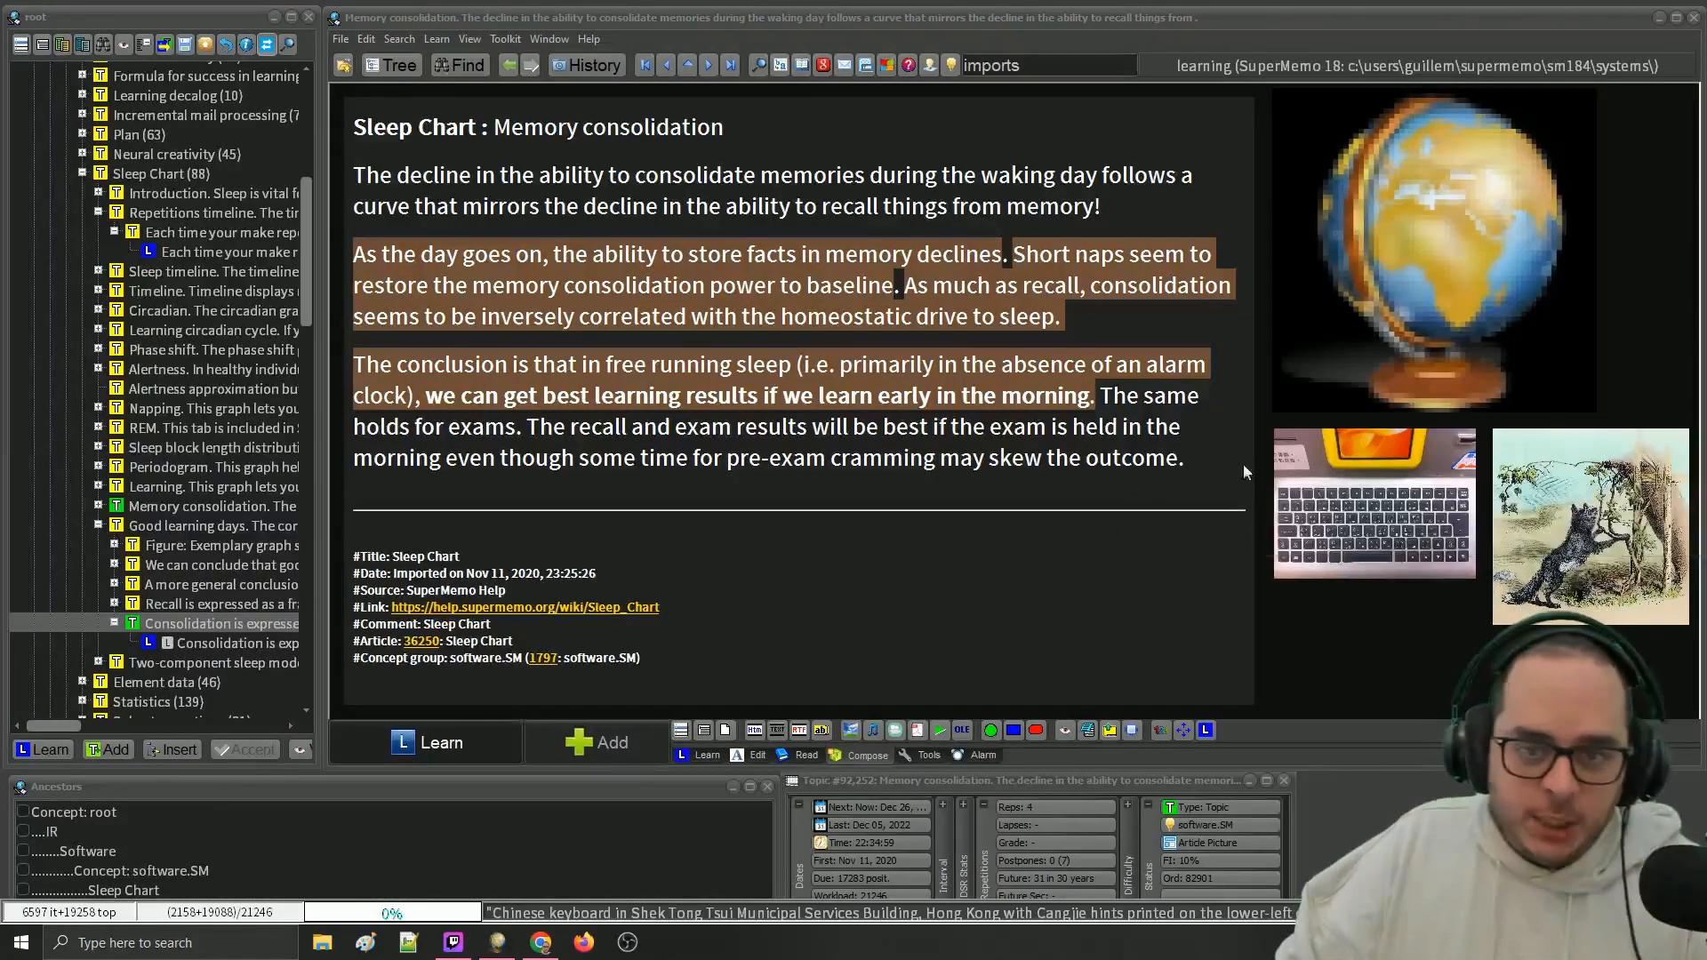
- Turn on the topic's "Check source" template flag and return to the topic's text
right_click(698, 202)
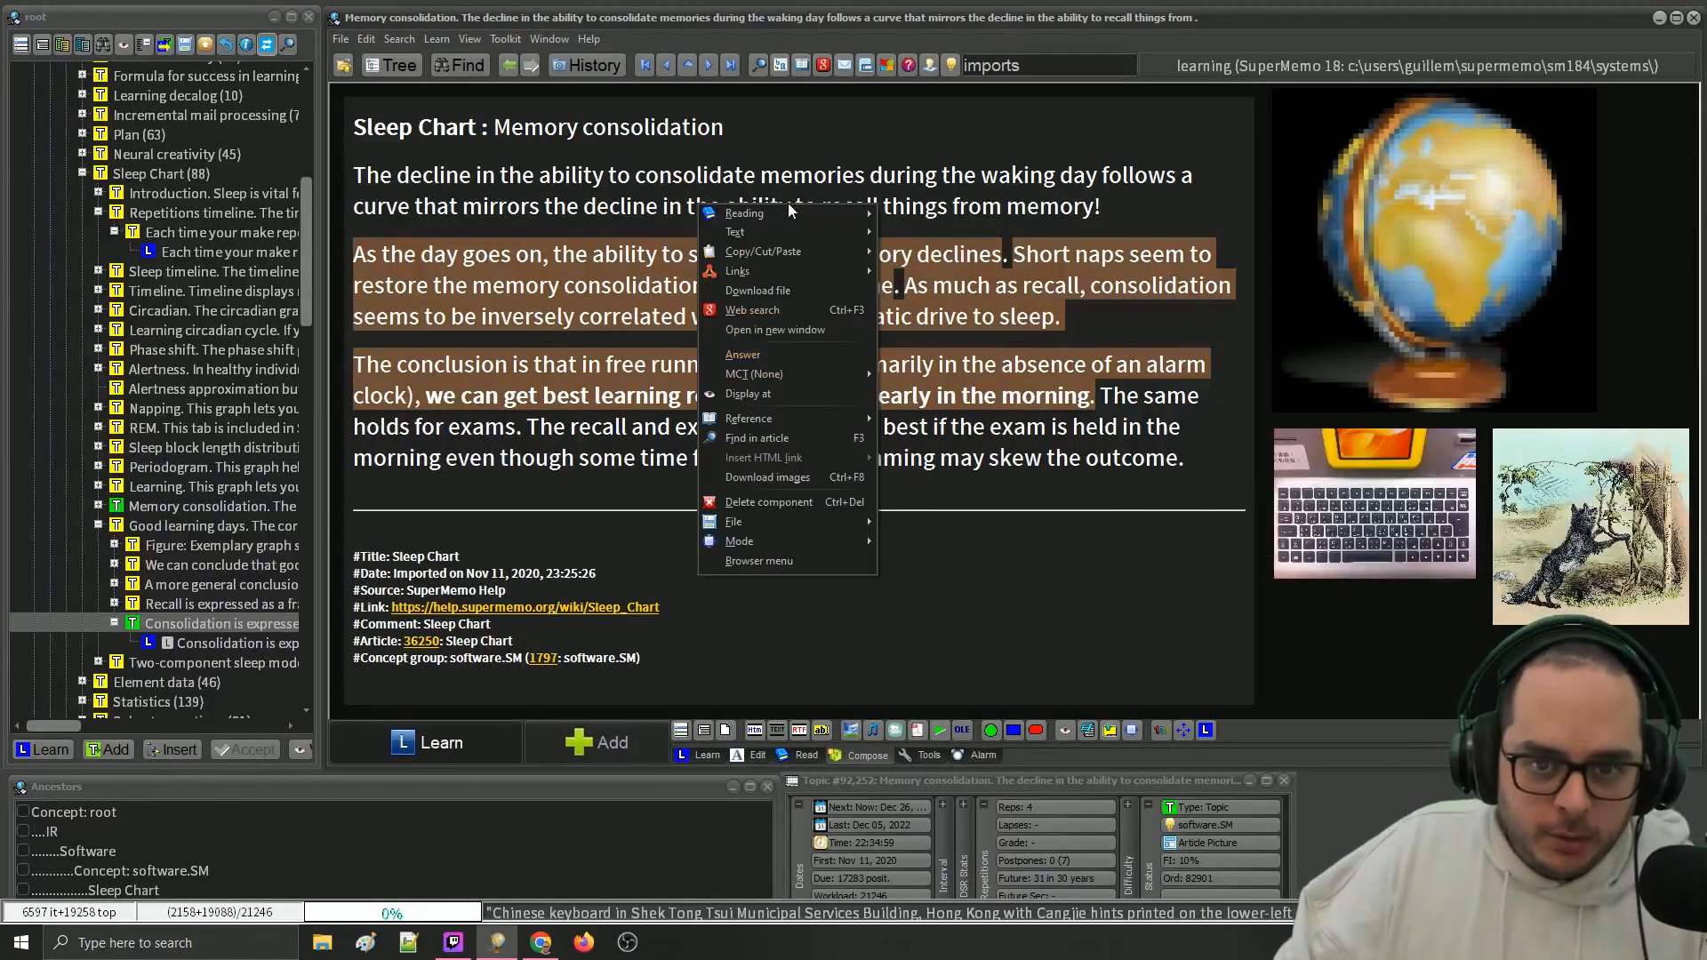
right_click(1080, 87)
mouse_move(1227, 201)
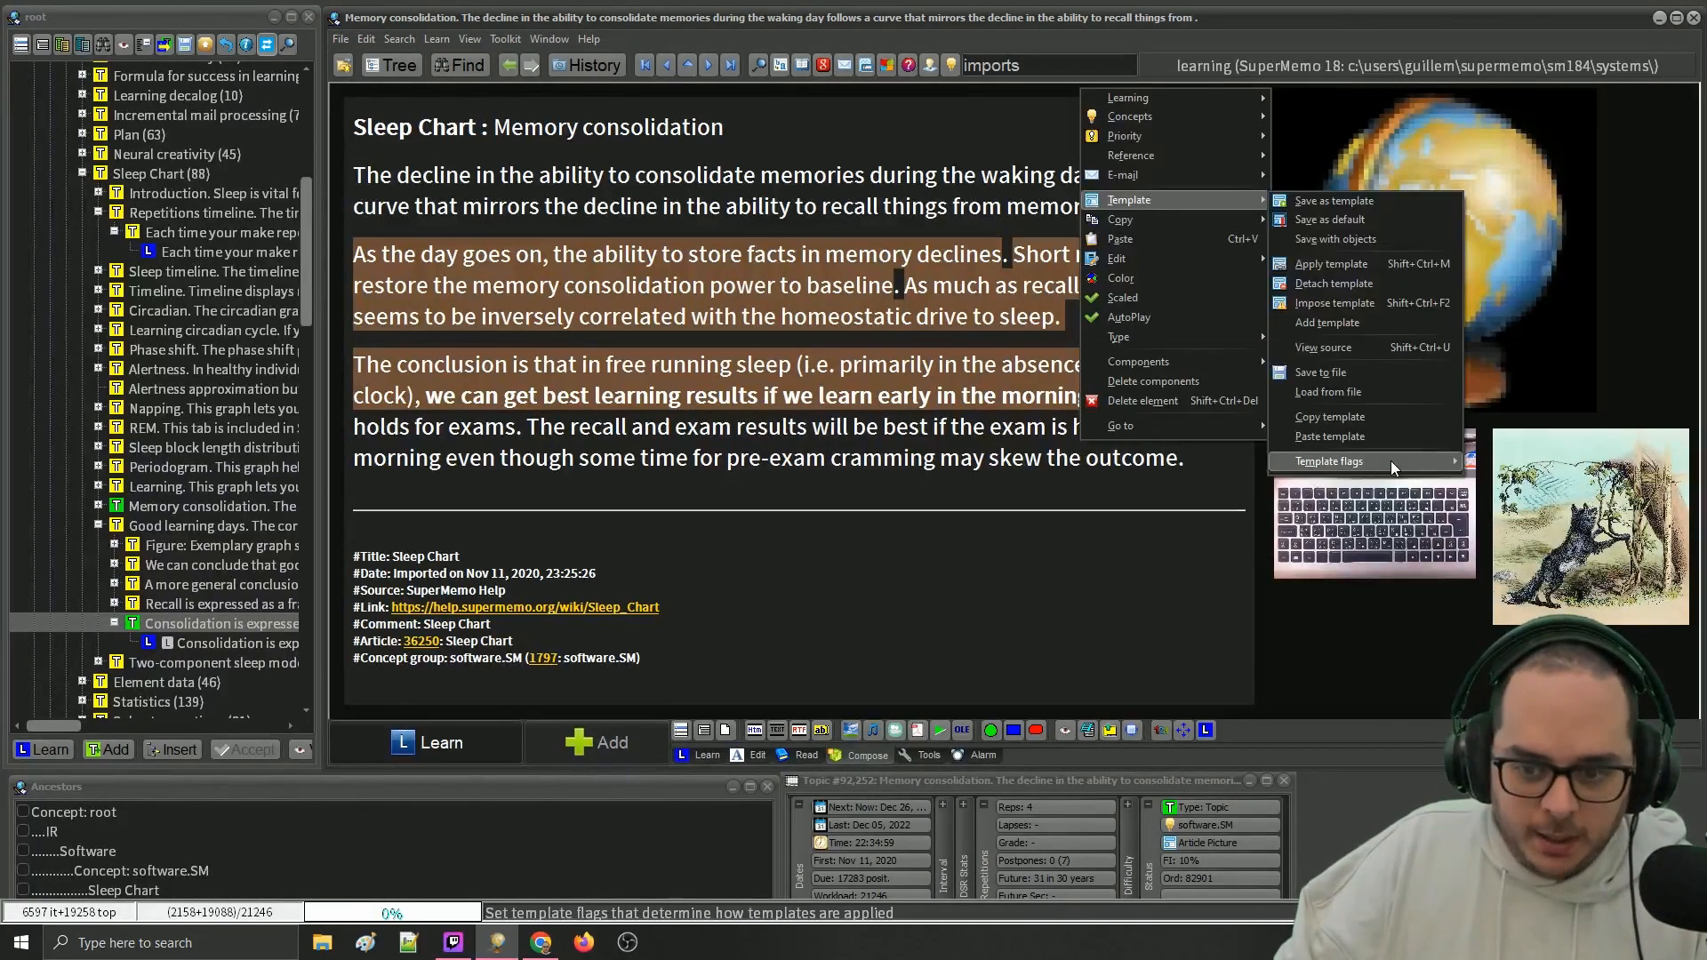
click(1392, 458)
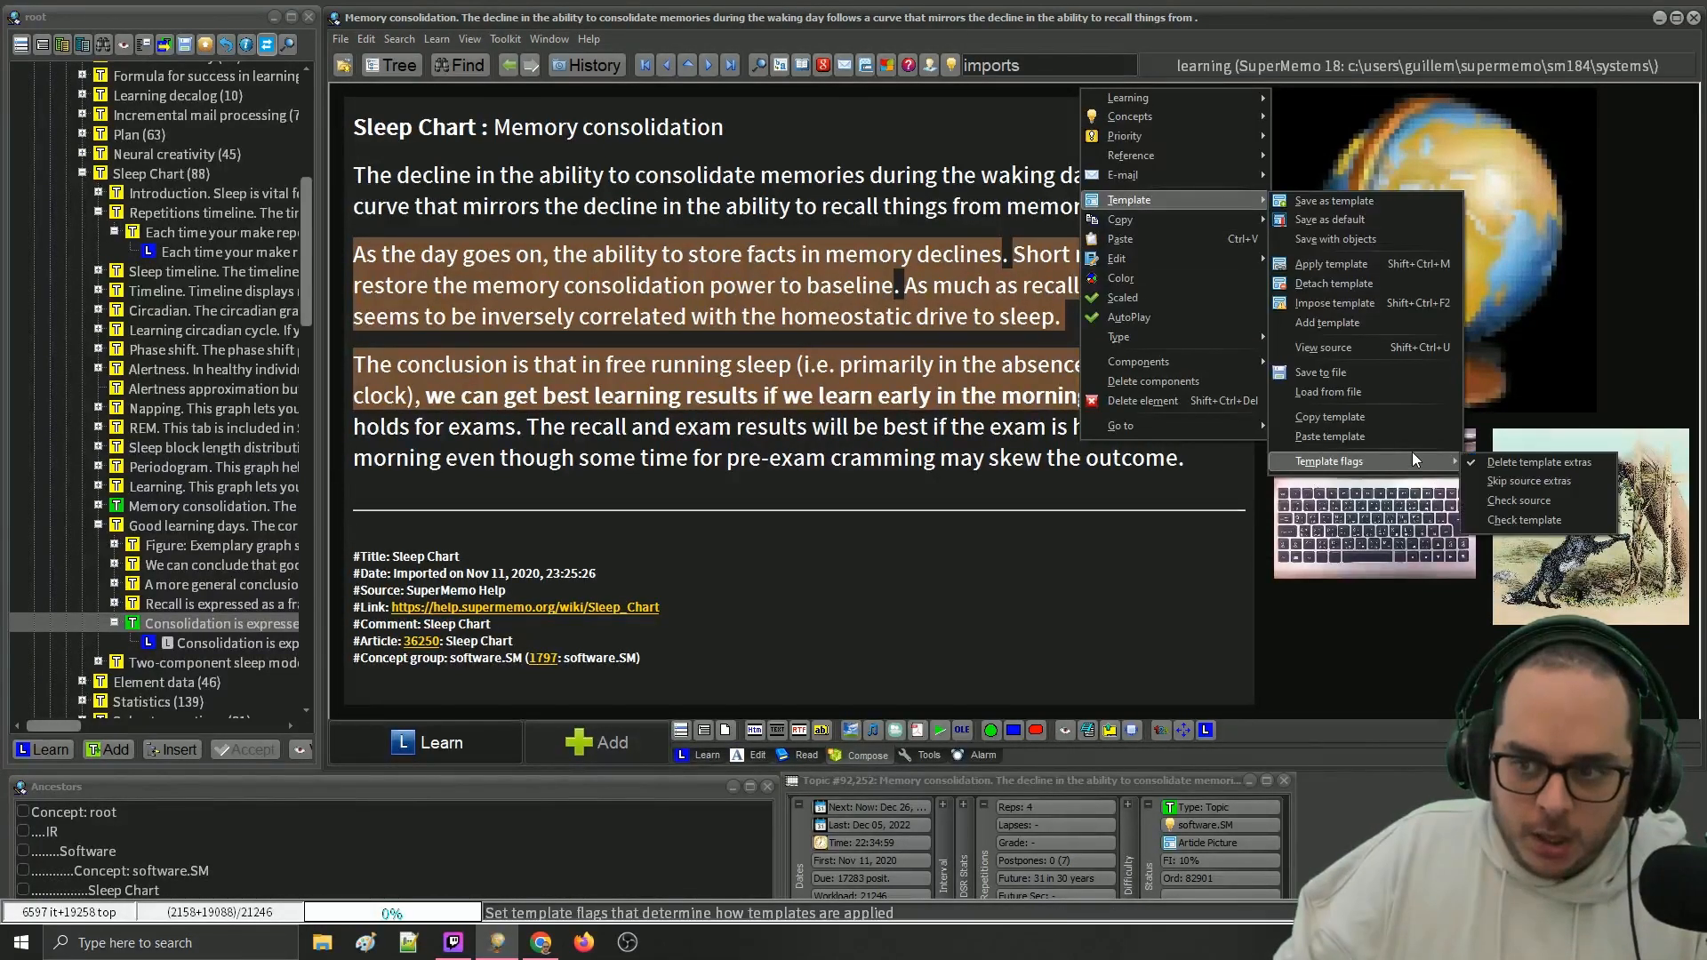
click(1516, 500)
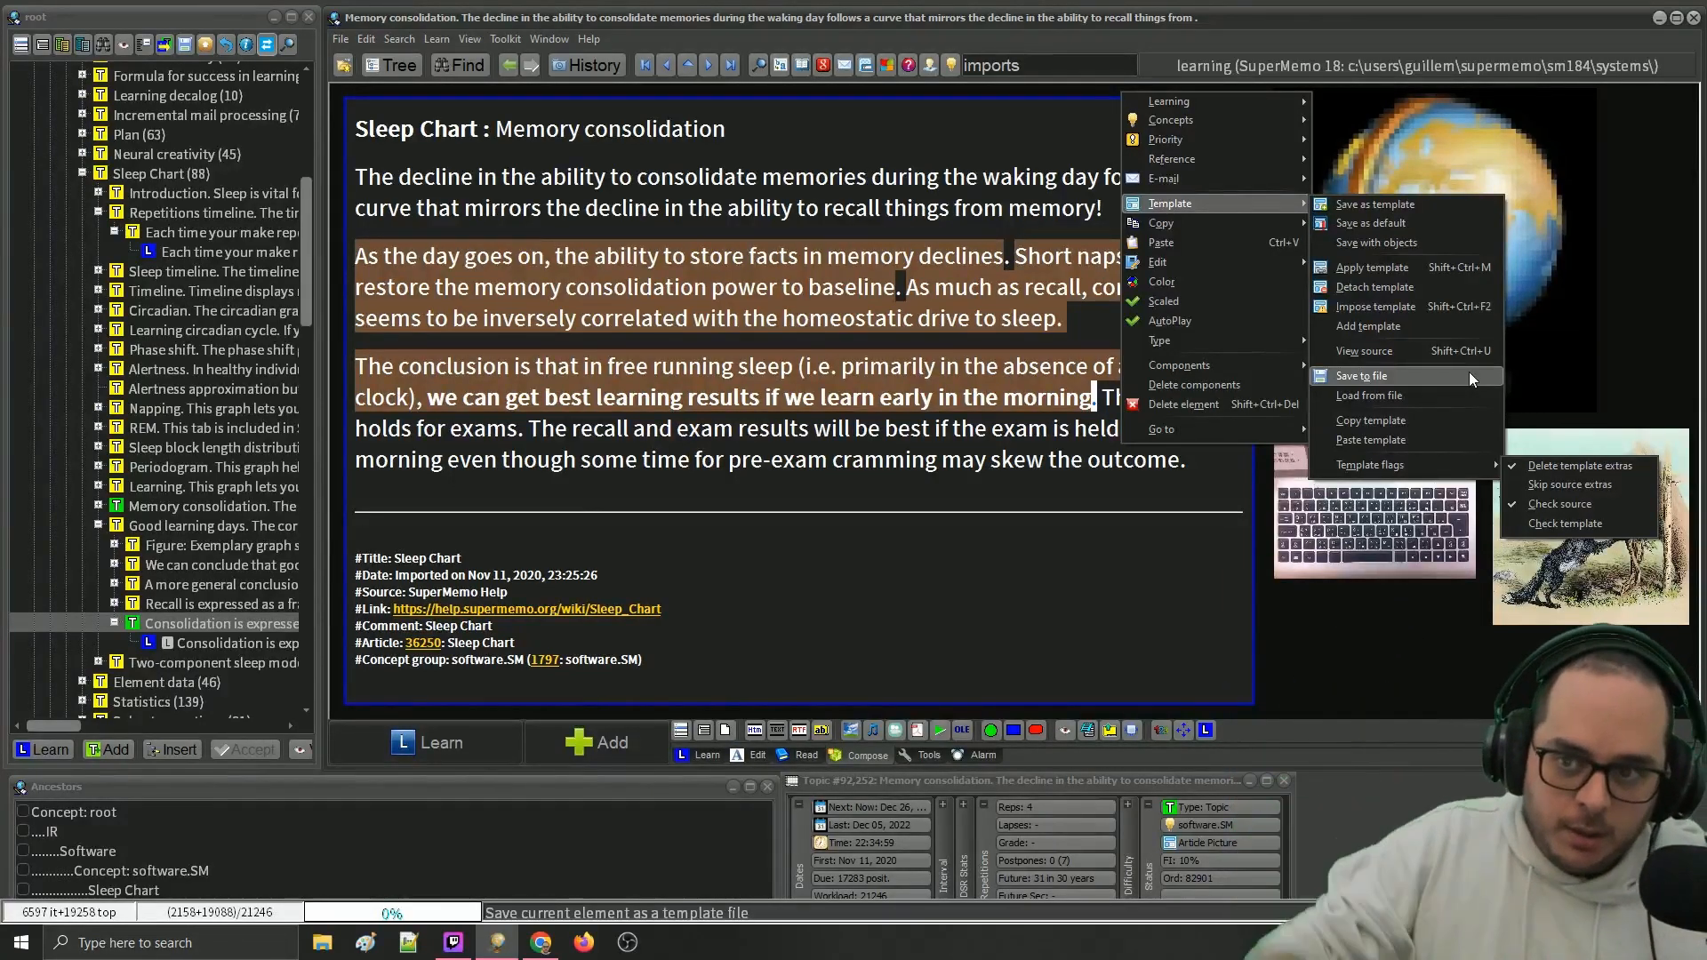
click(969, 207)
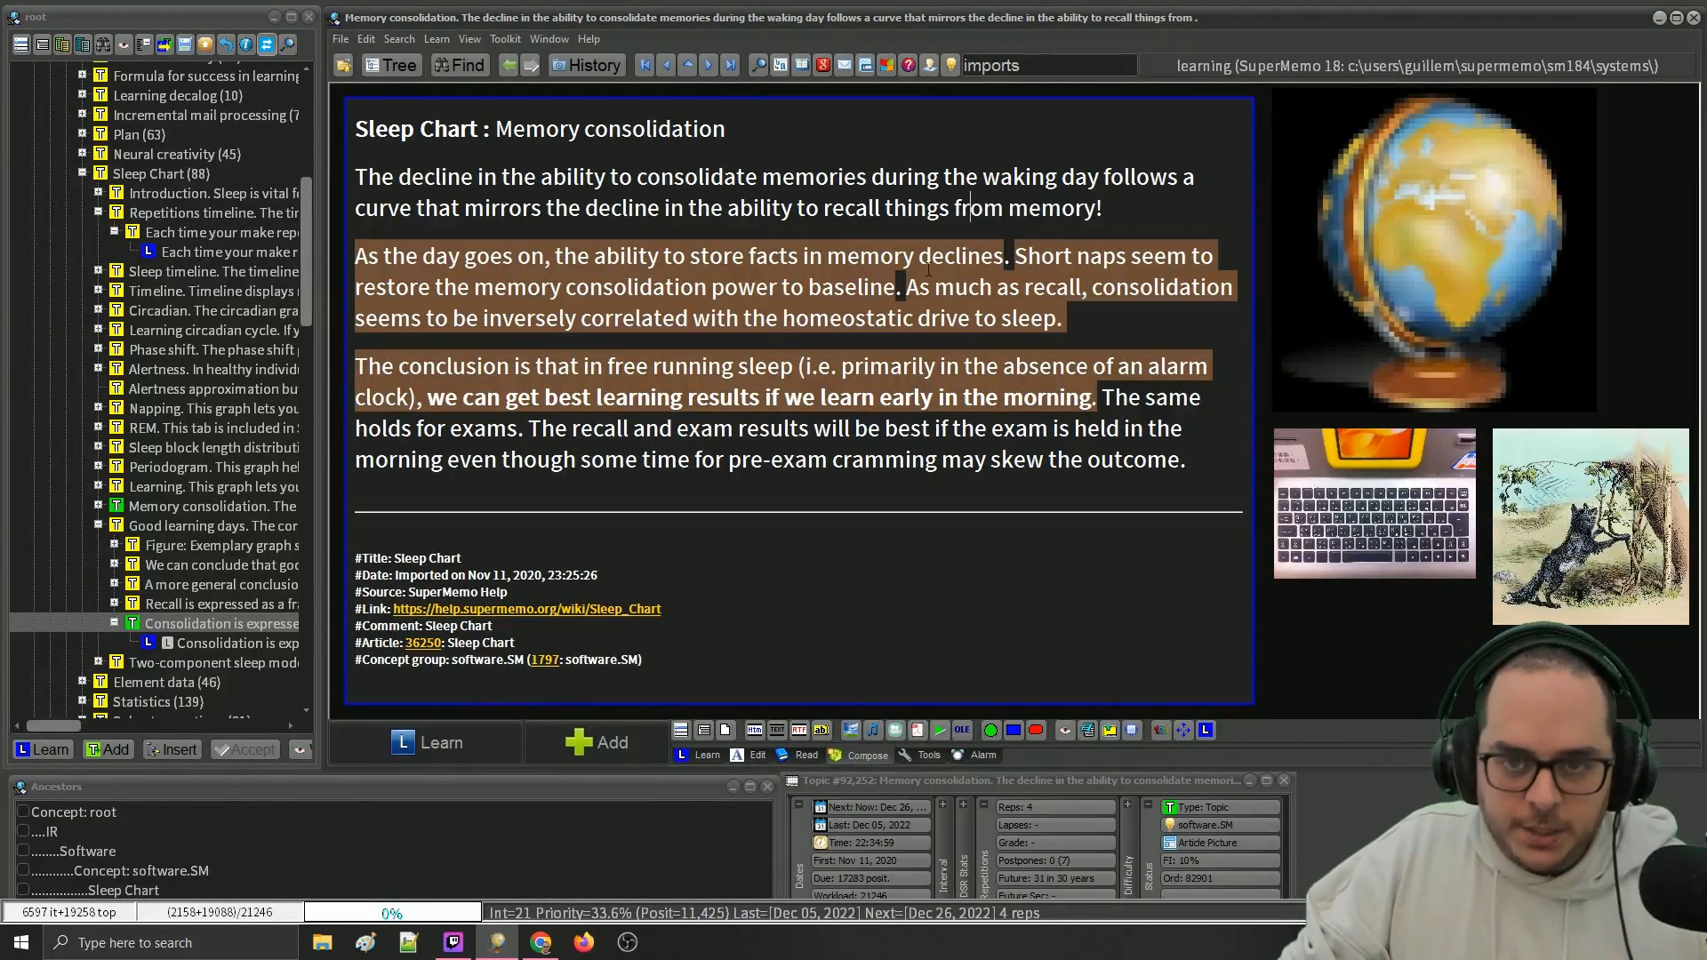
- Open the template registry and examine the "Article" template's image component and its flags, including "Skip source extras"
click(398, 39)
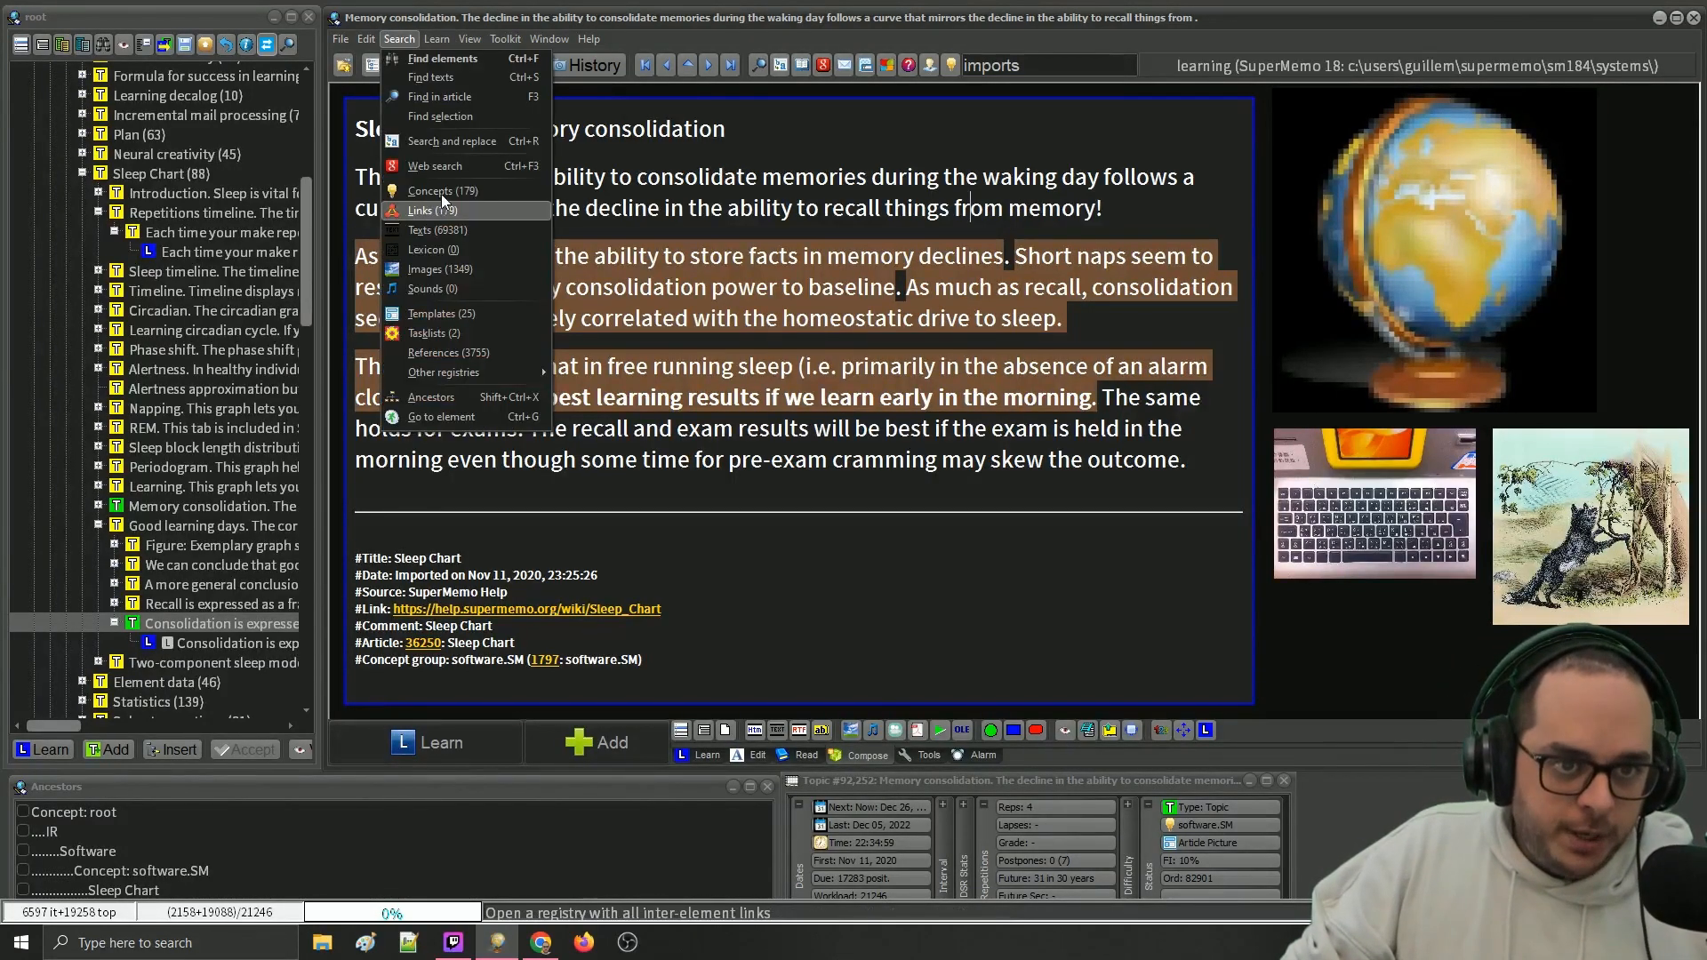
click(448, 320)
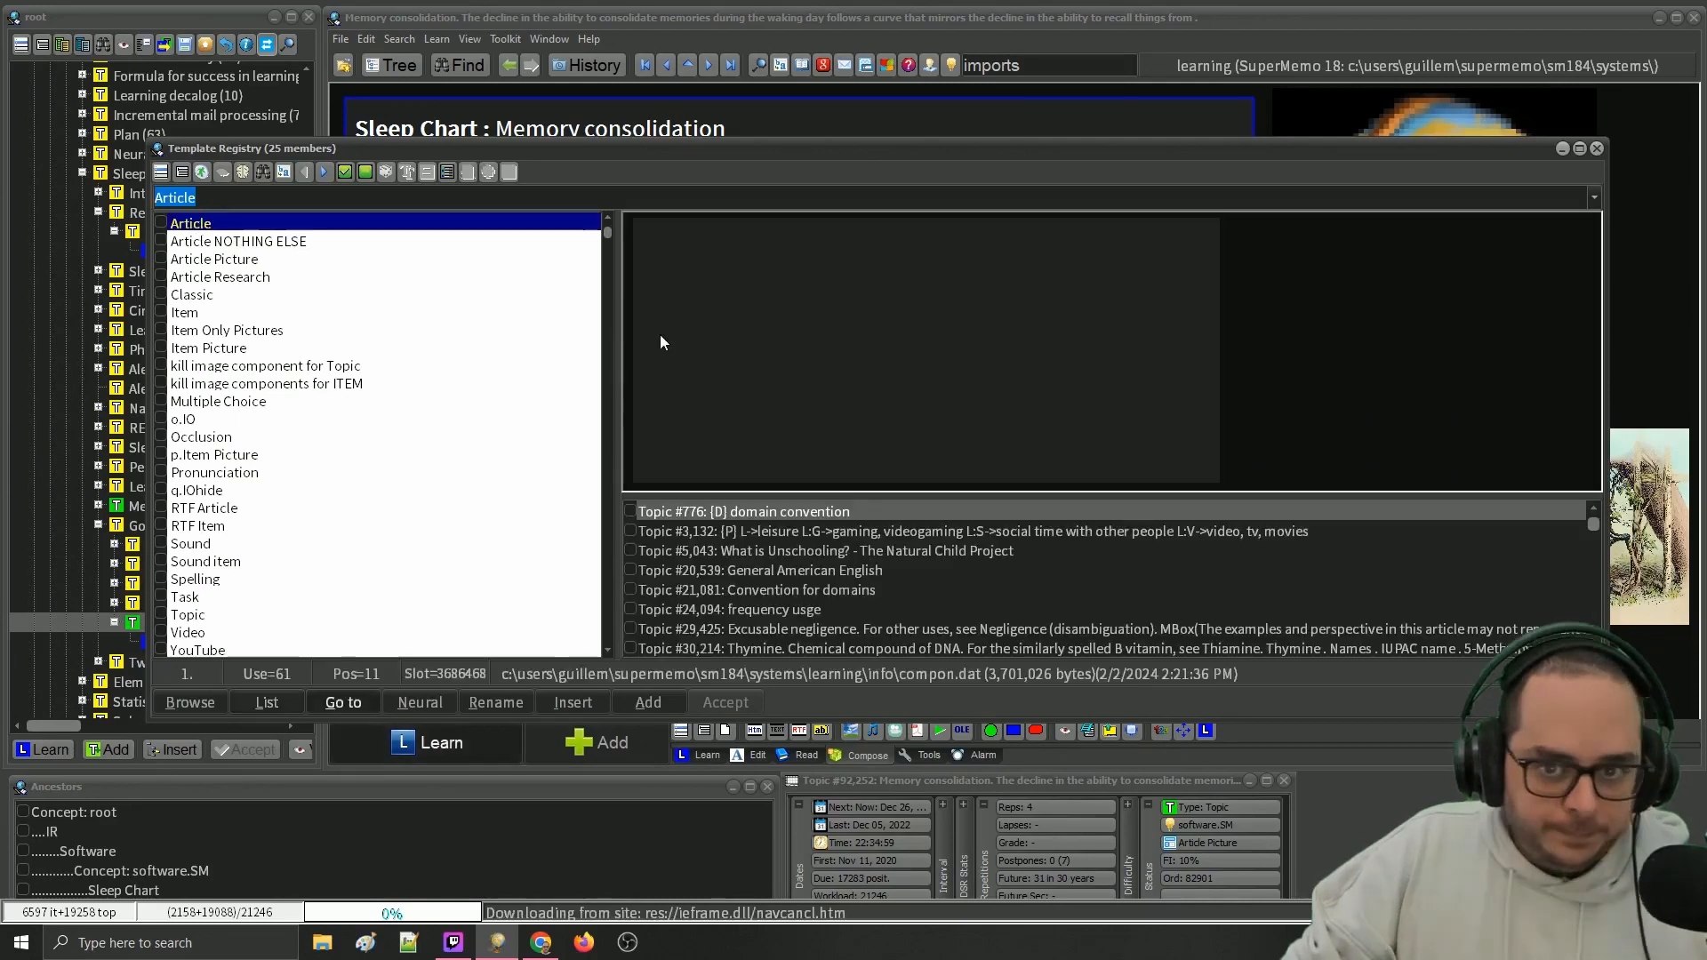
right_click(1139, 219)
right_click(1584, 213)
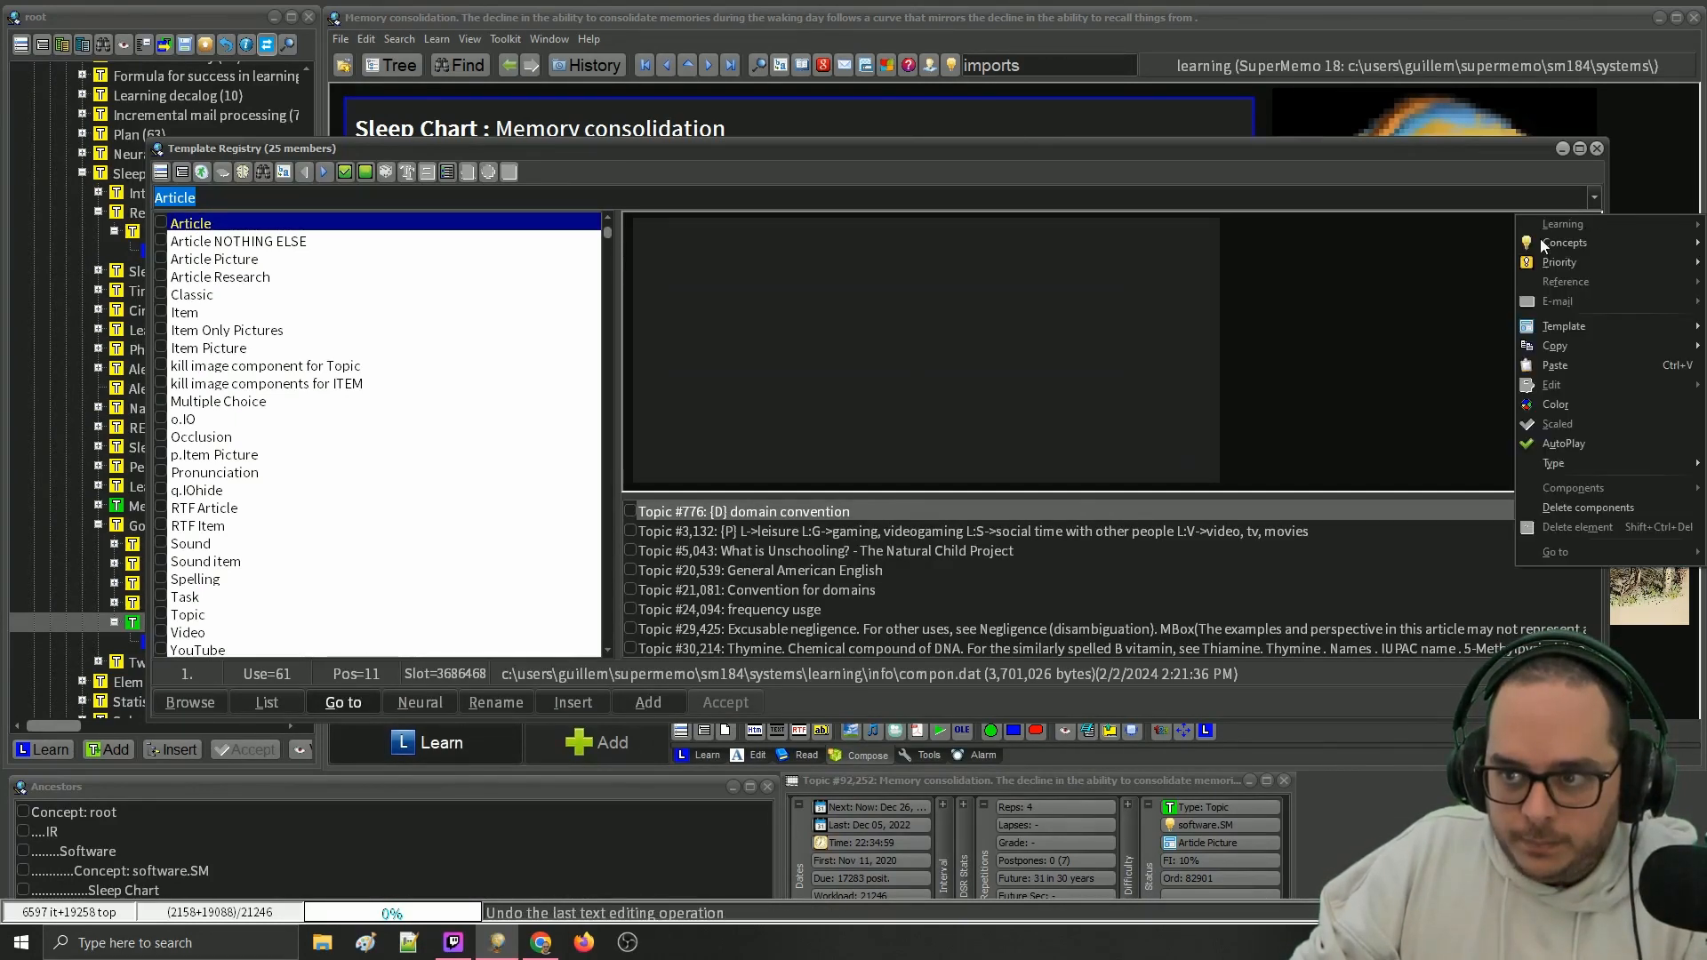
click(1368, 230)
drag(1373, 213, 1373, 241)
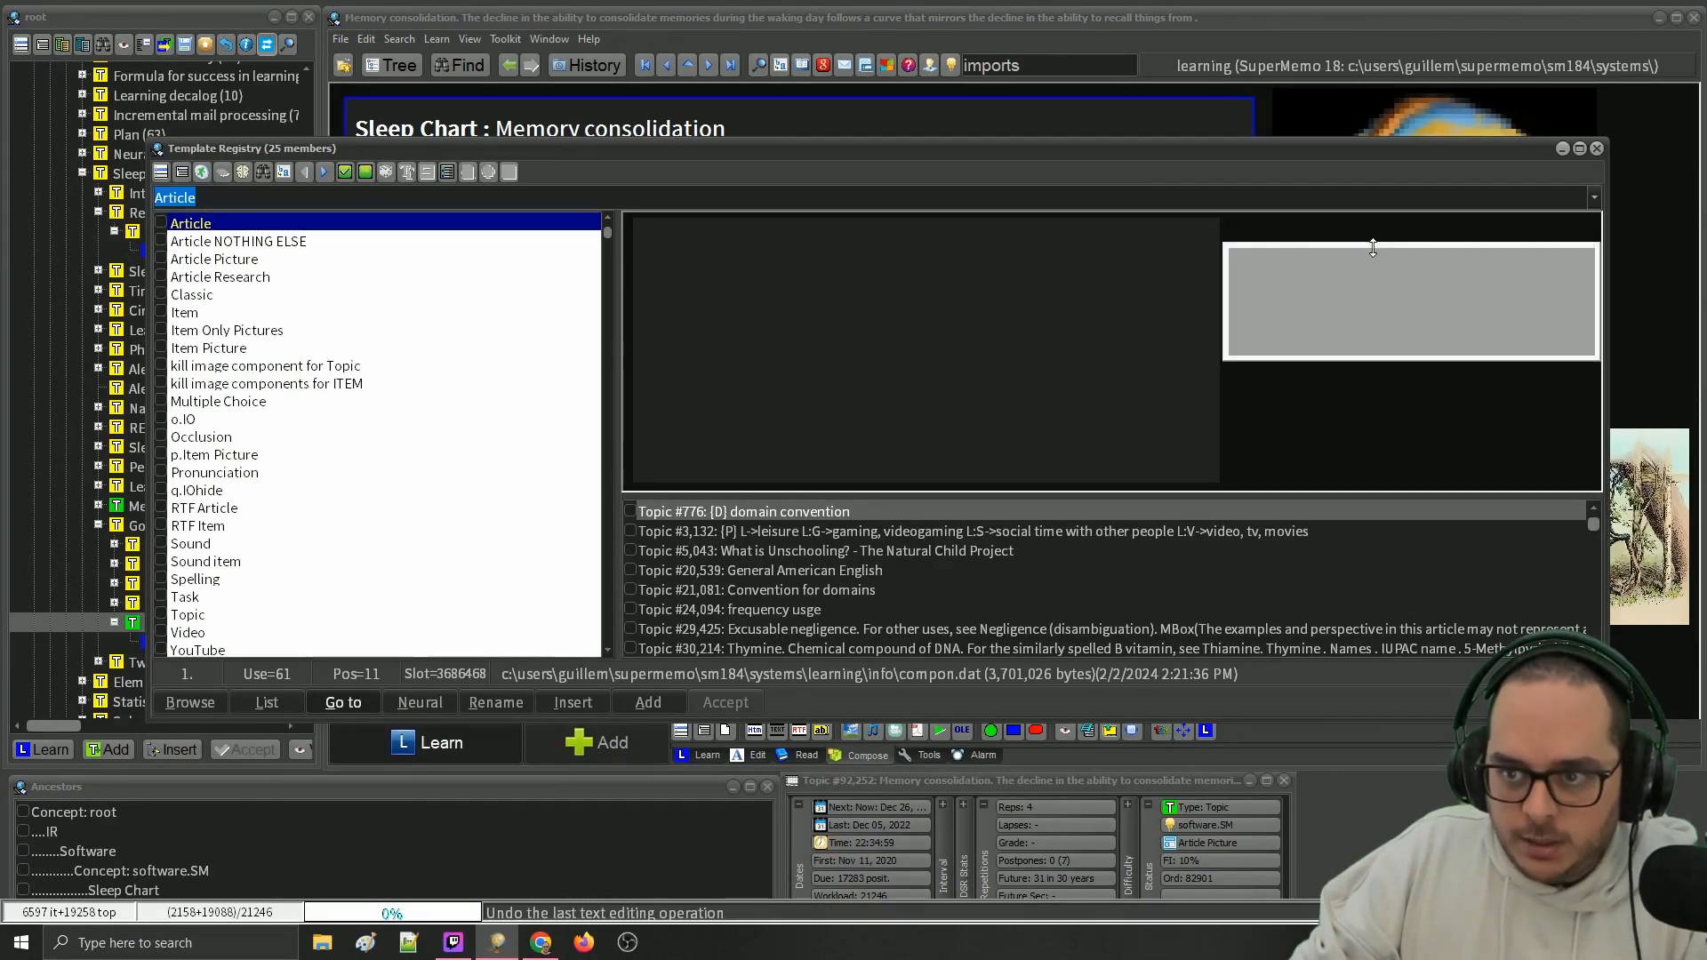
right_click(1305, 231)
mouse_move(1447, 333)
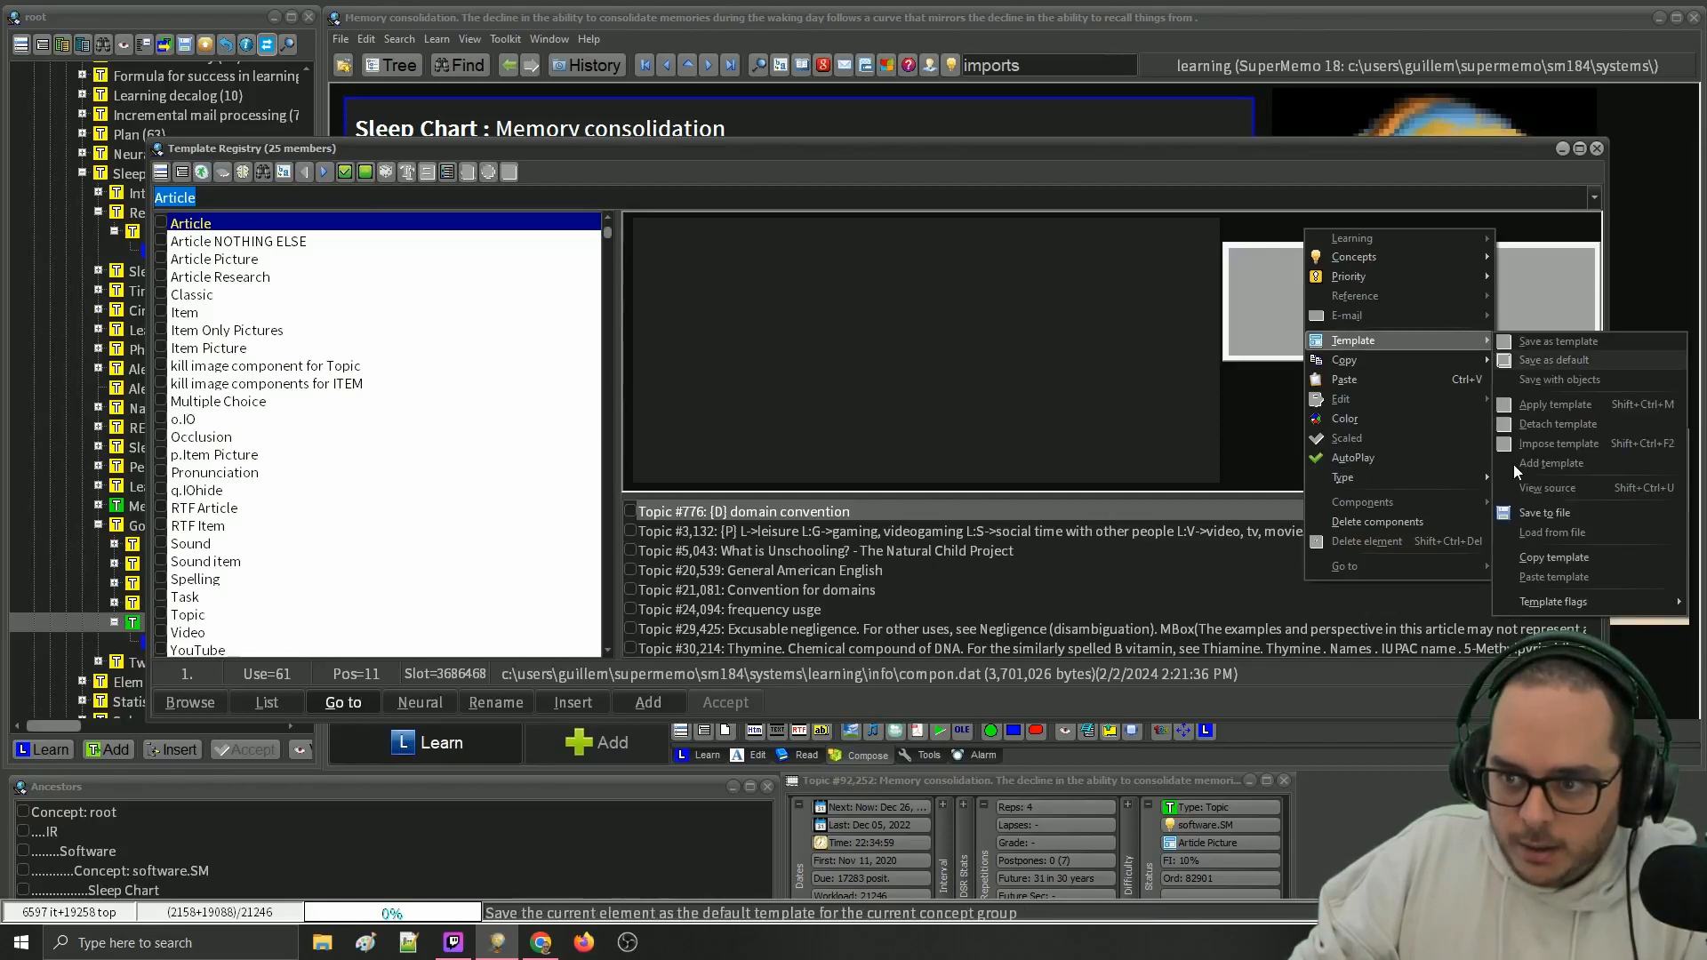
mouse_move(1543, 600)
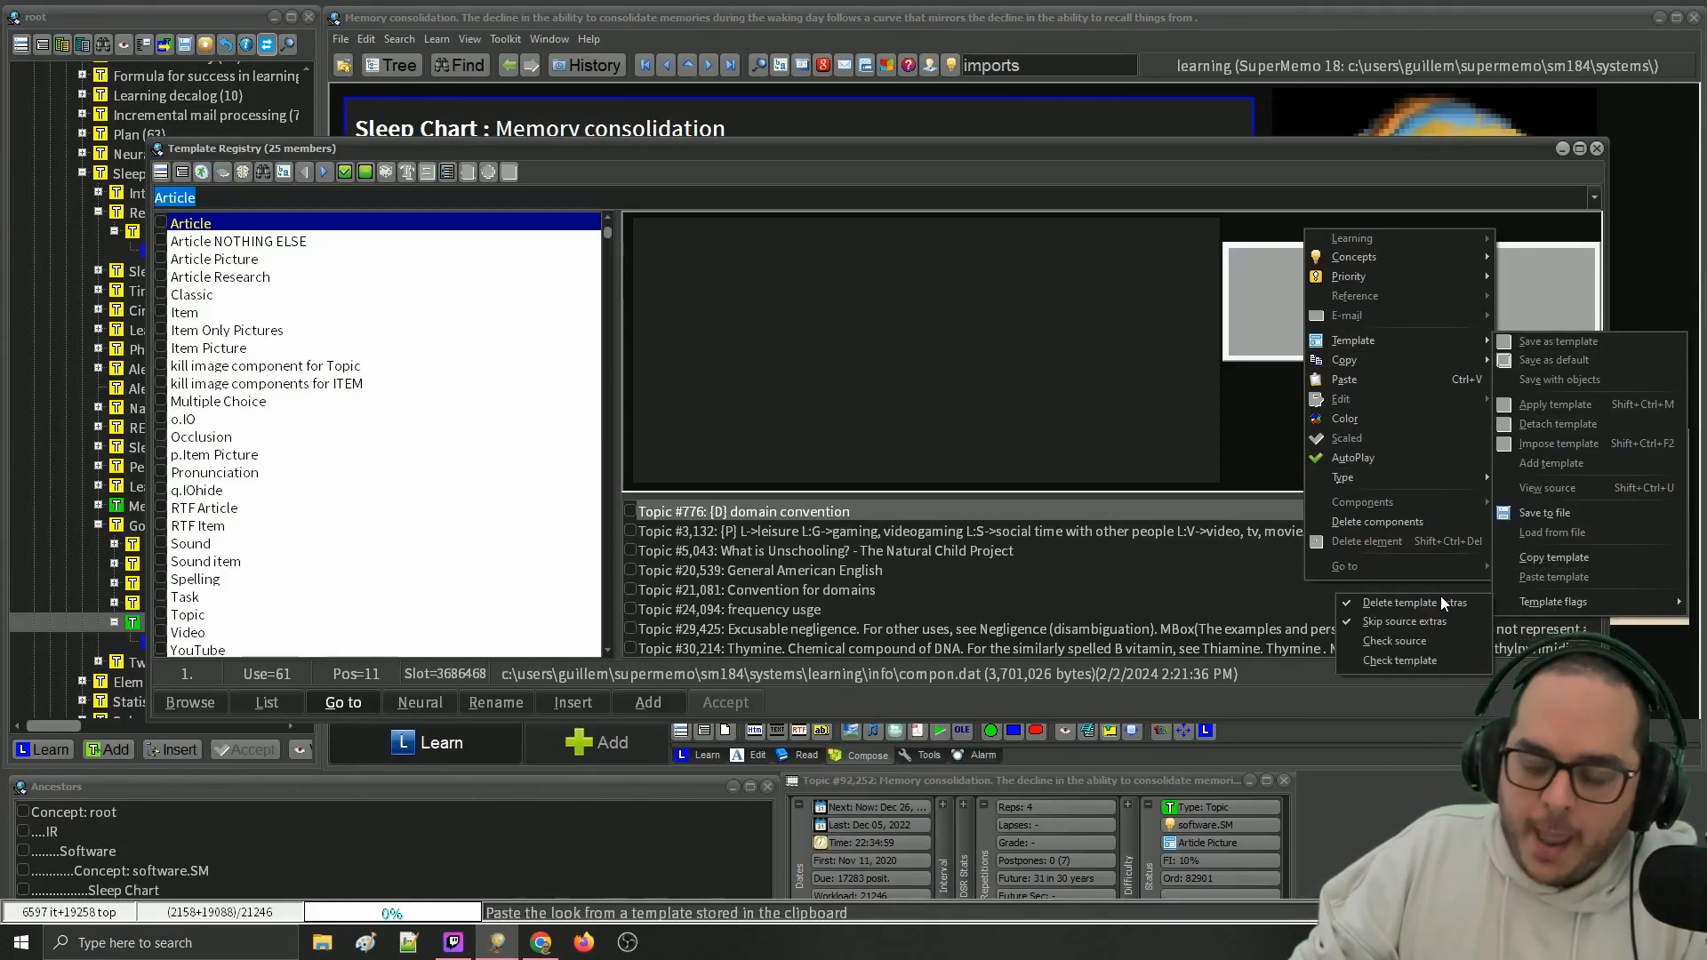
click(1401, 621)
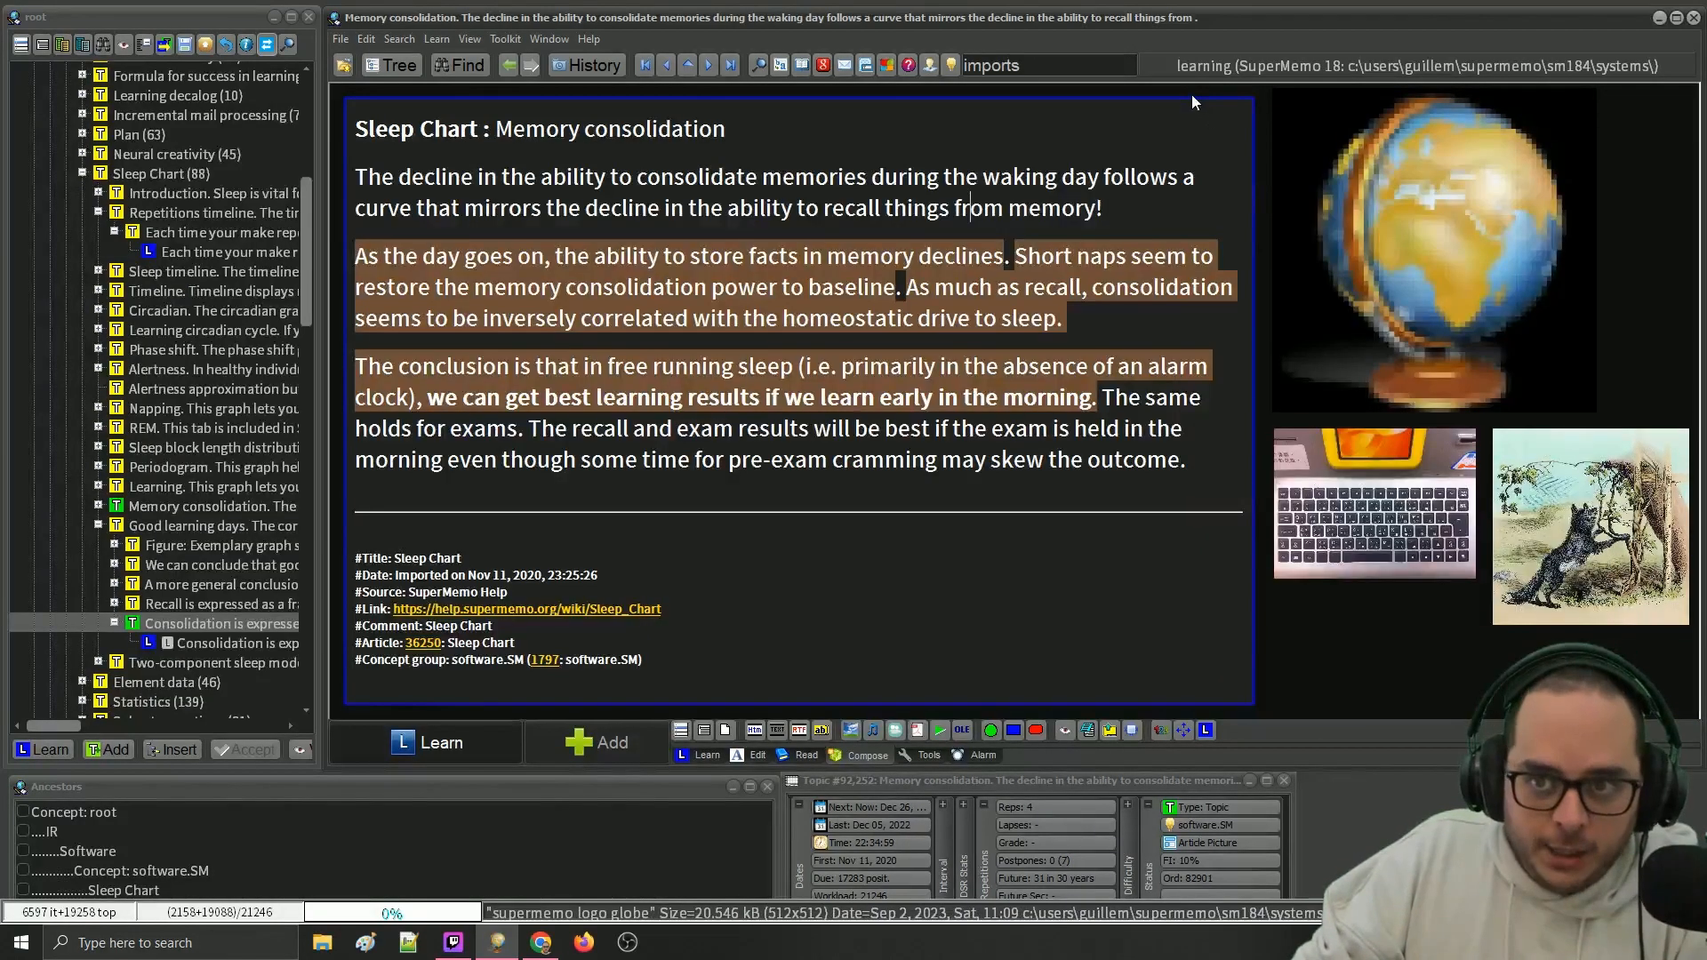
- Turn off the topic's "Delete template extras" template flag, keeping "Check source" on
right_click(1188, 91)
mouse_move(1358, 208)
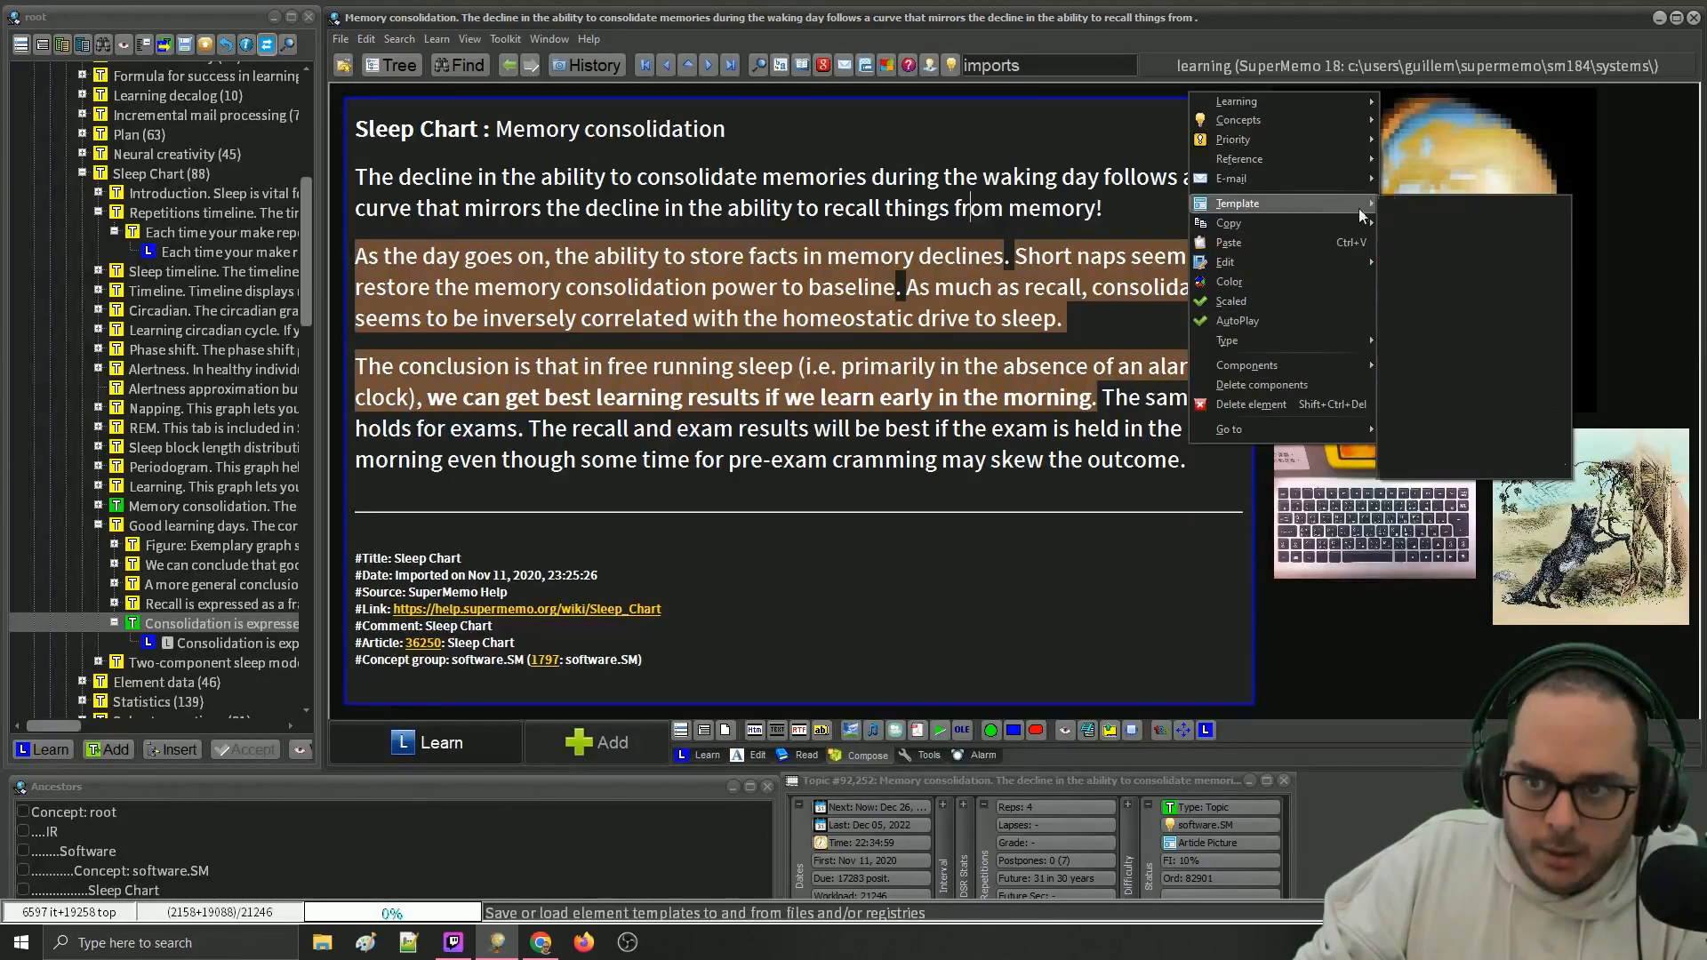
mouse_move(1445, 466)
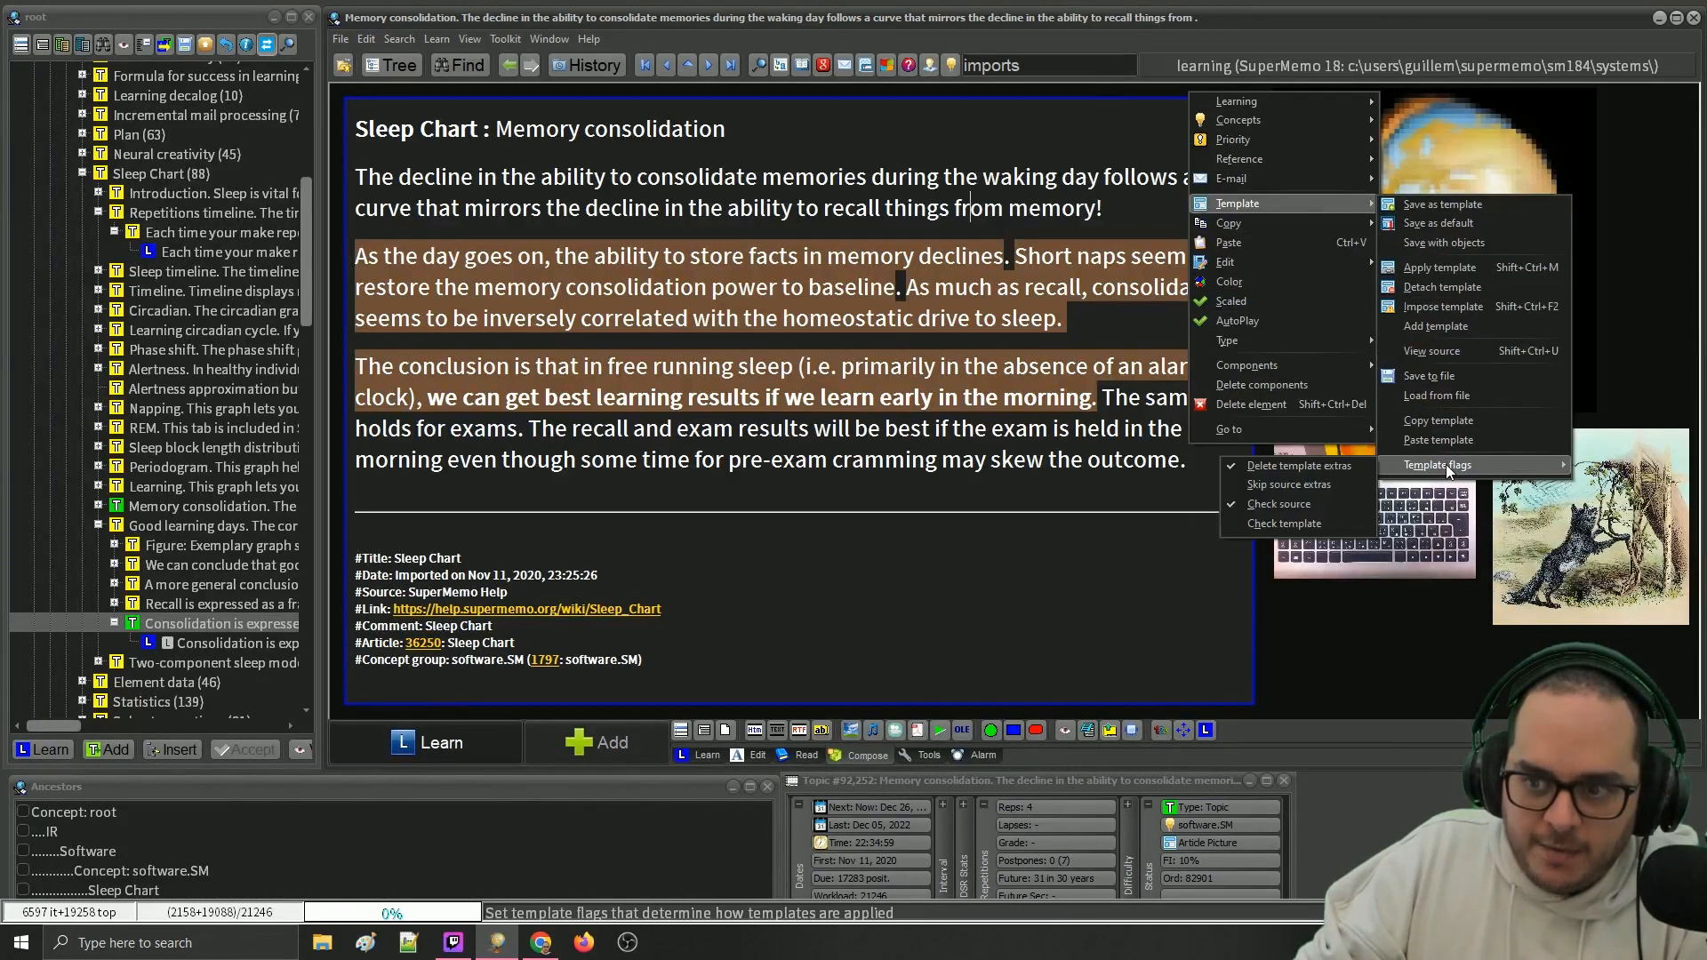
click(1296, 468)
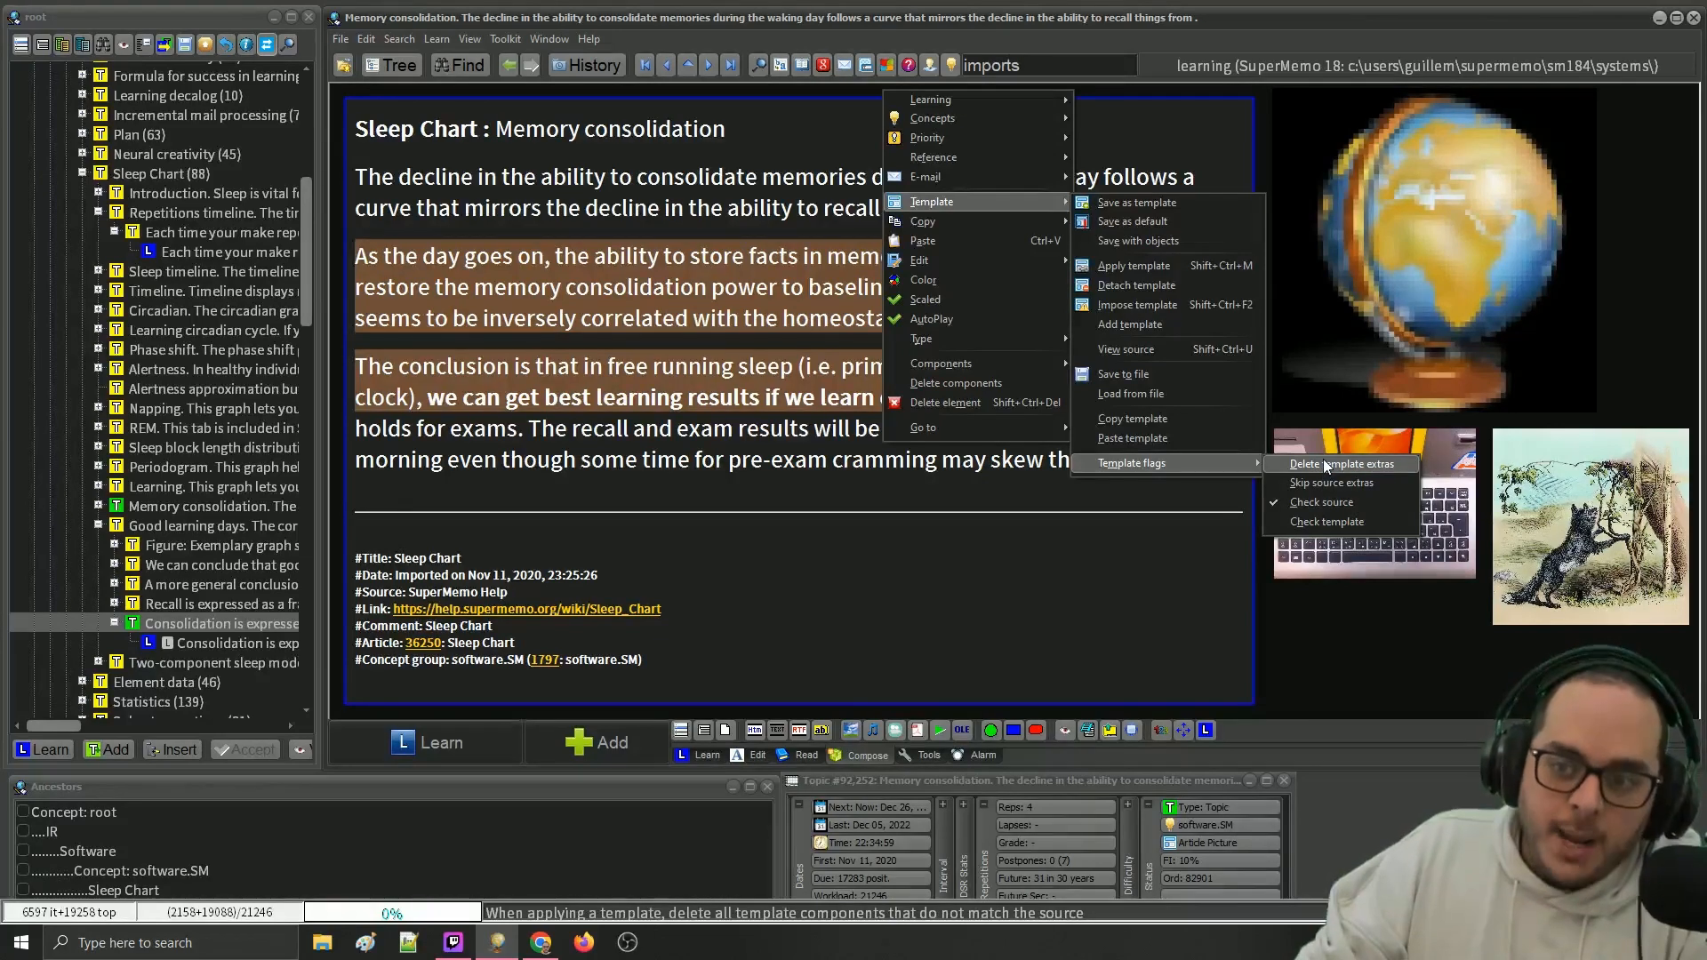
- Turn on the topic's "Check template" template flag and turn off "Check source", reviewing the resulting flag settings
click(1329, 522)
right_click(1153, 91)
mouse_move(1175, 206)
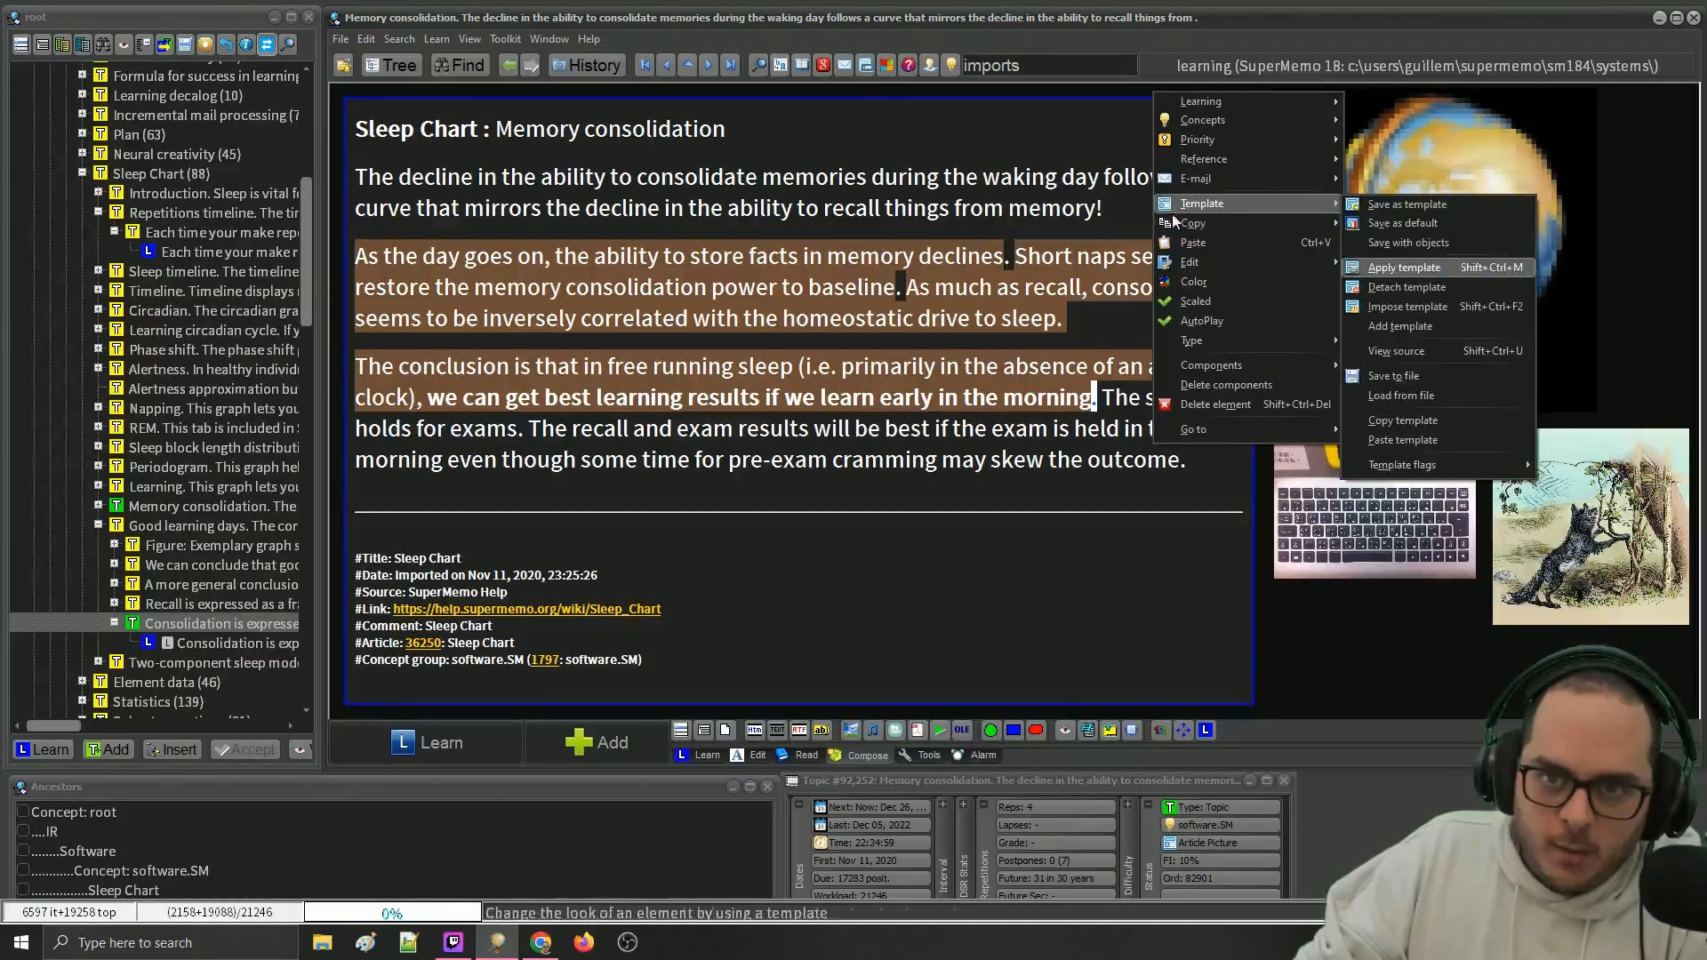
right_click(857, 89)
mouse_move(996, 201)
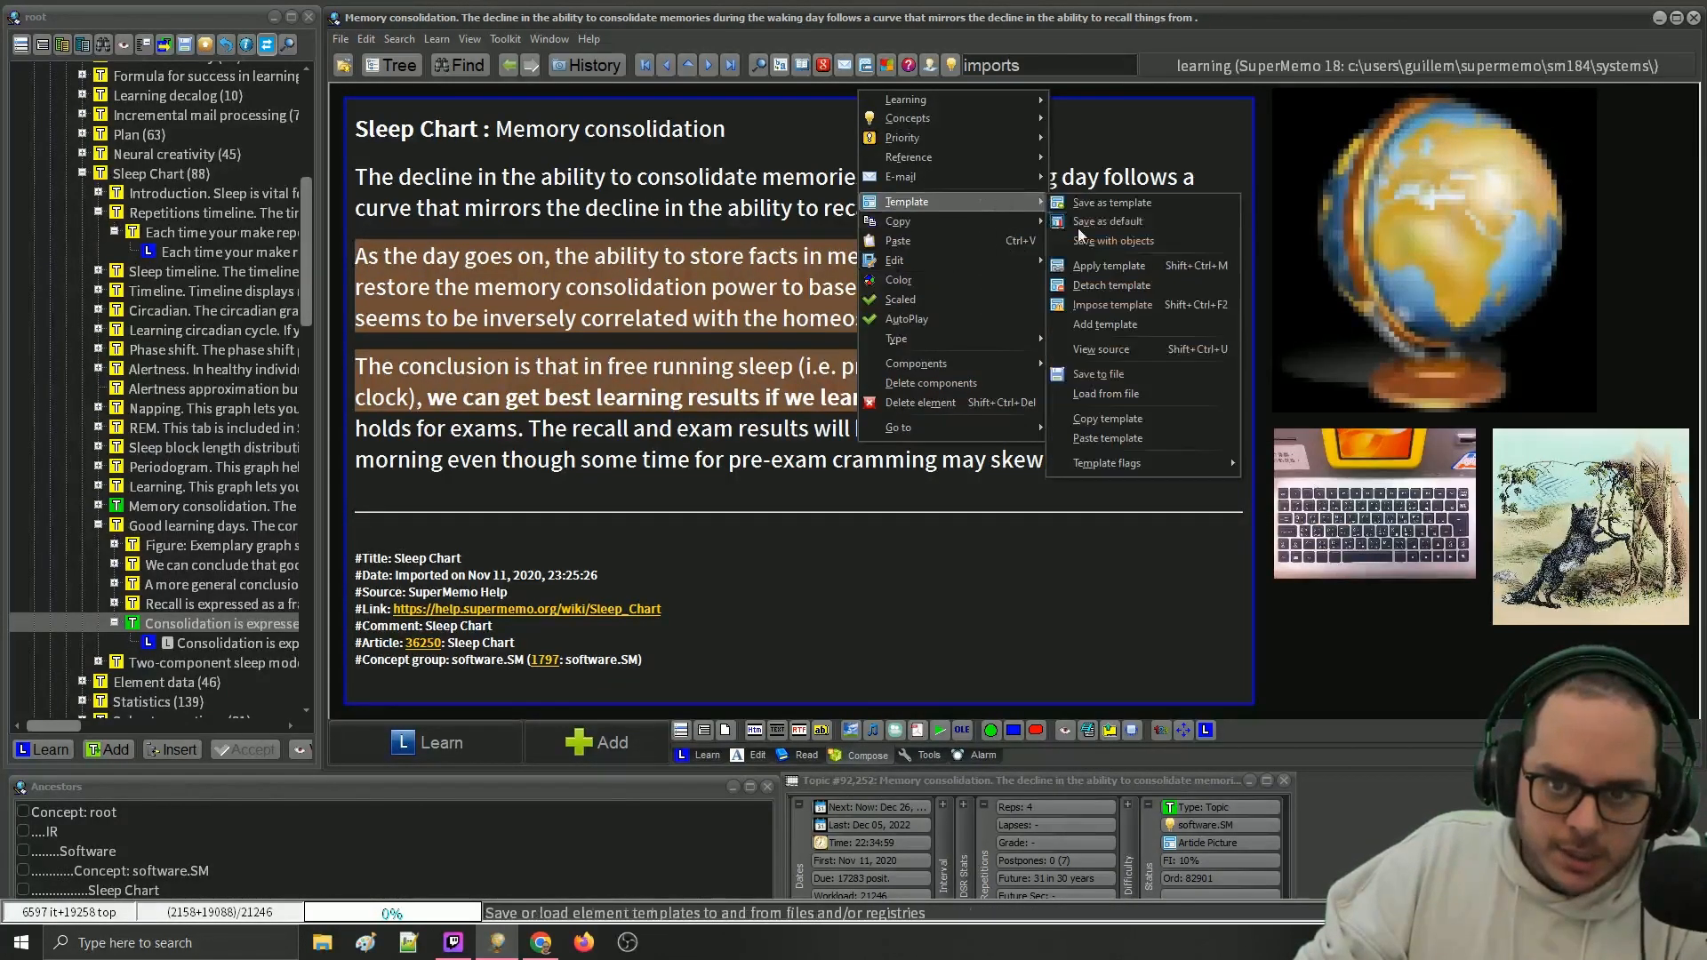
mouse_move(1136, 464)
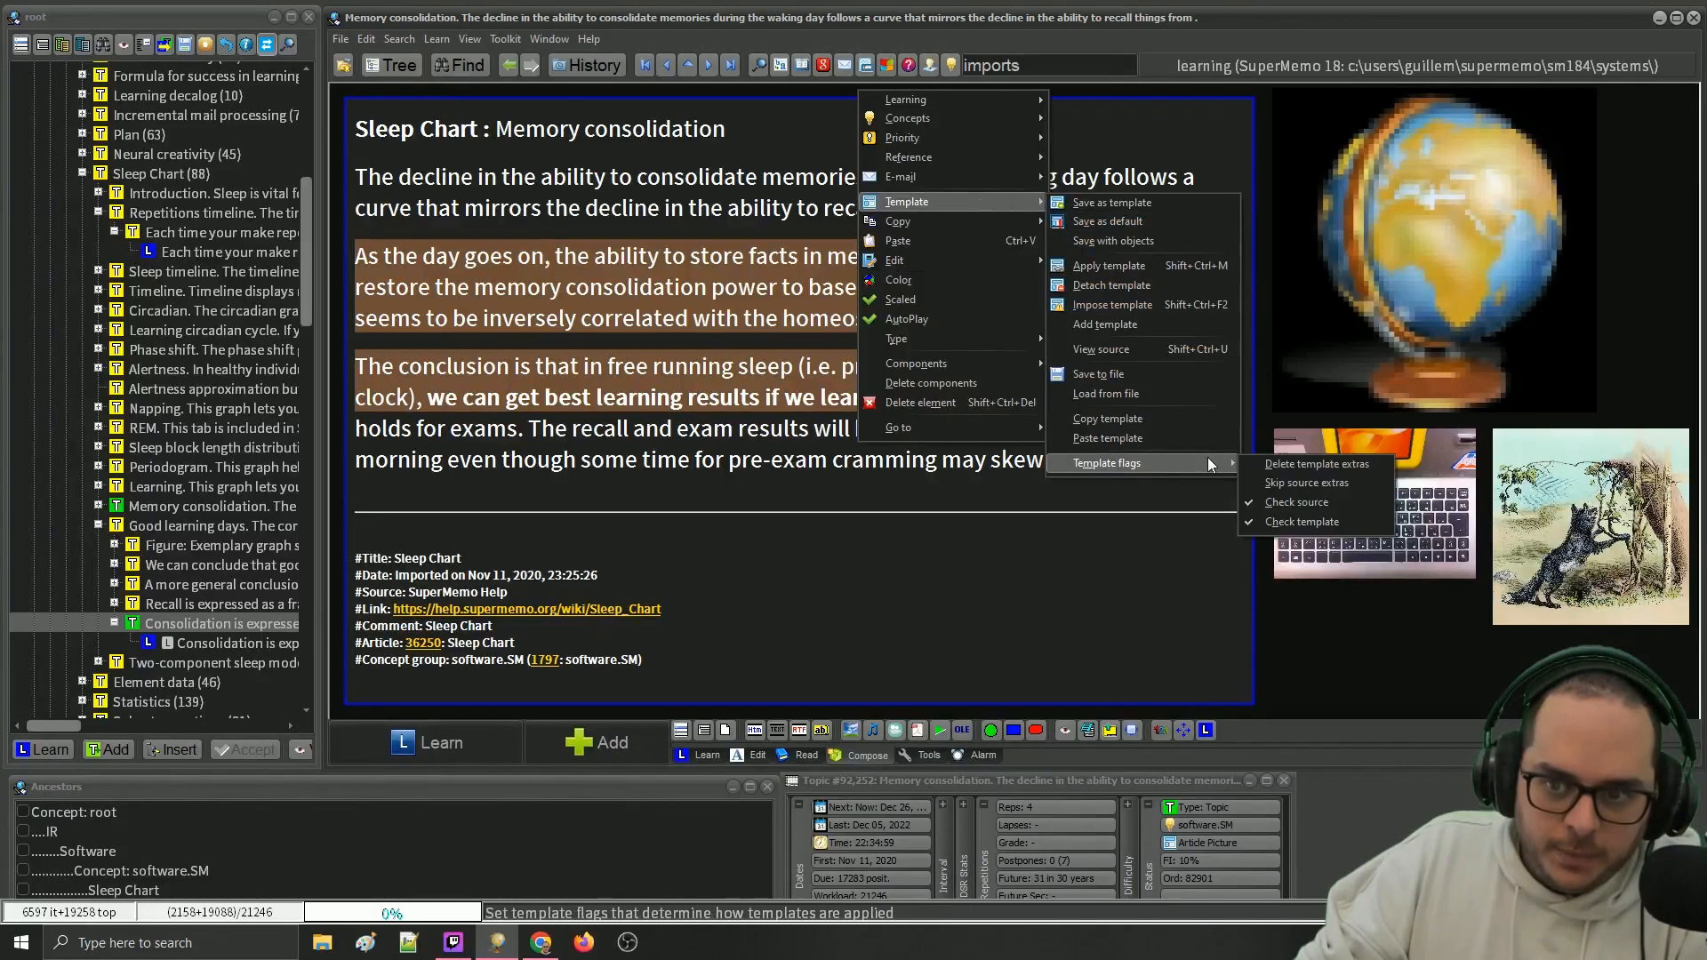
click(1294, 500)
right_click(860, 87)
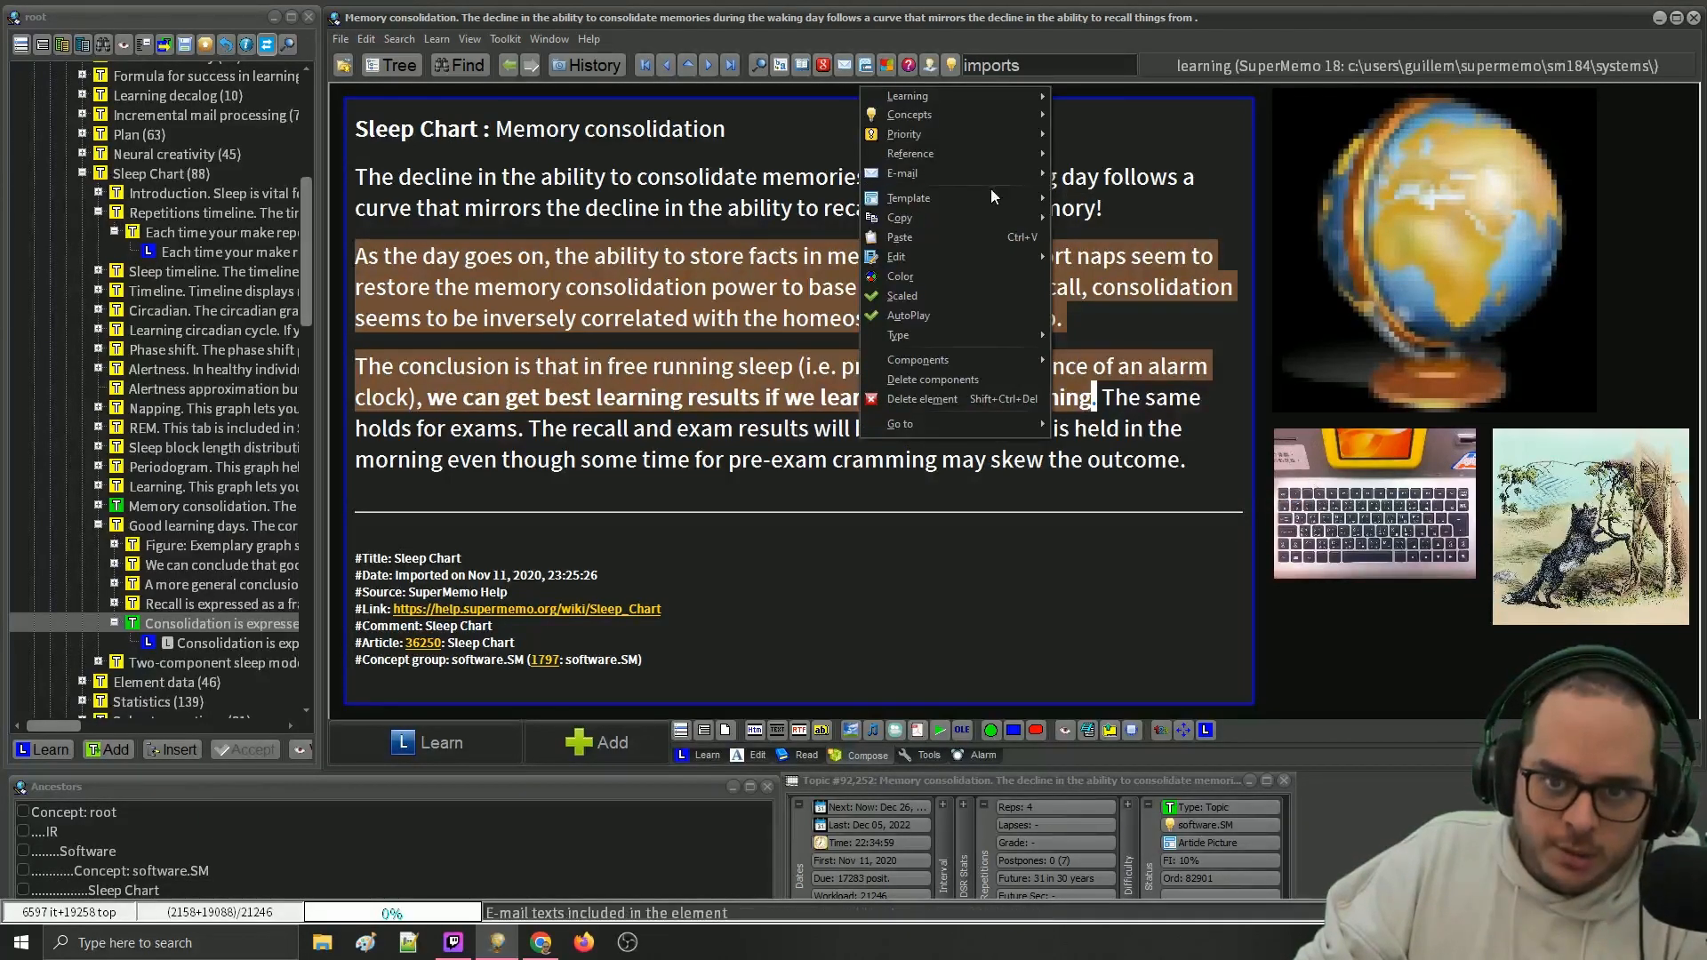
mouse_move(992, 197)
mouse_move(1145, 460)
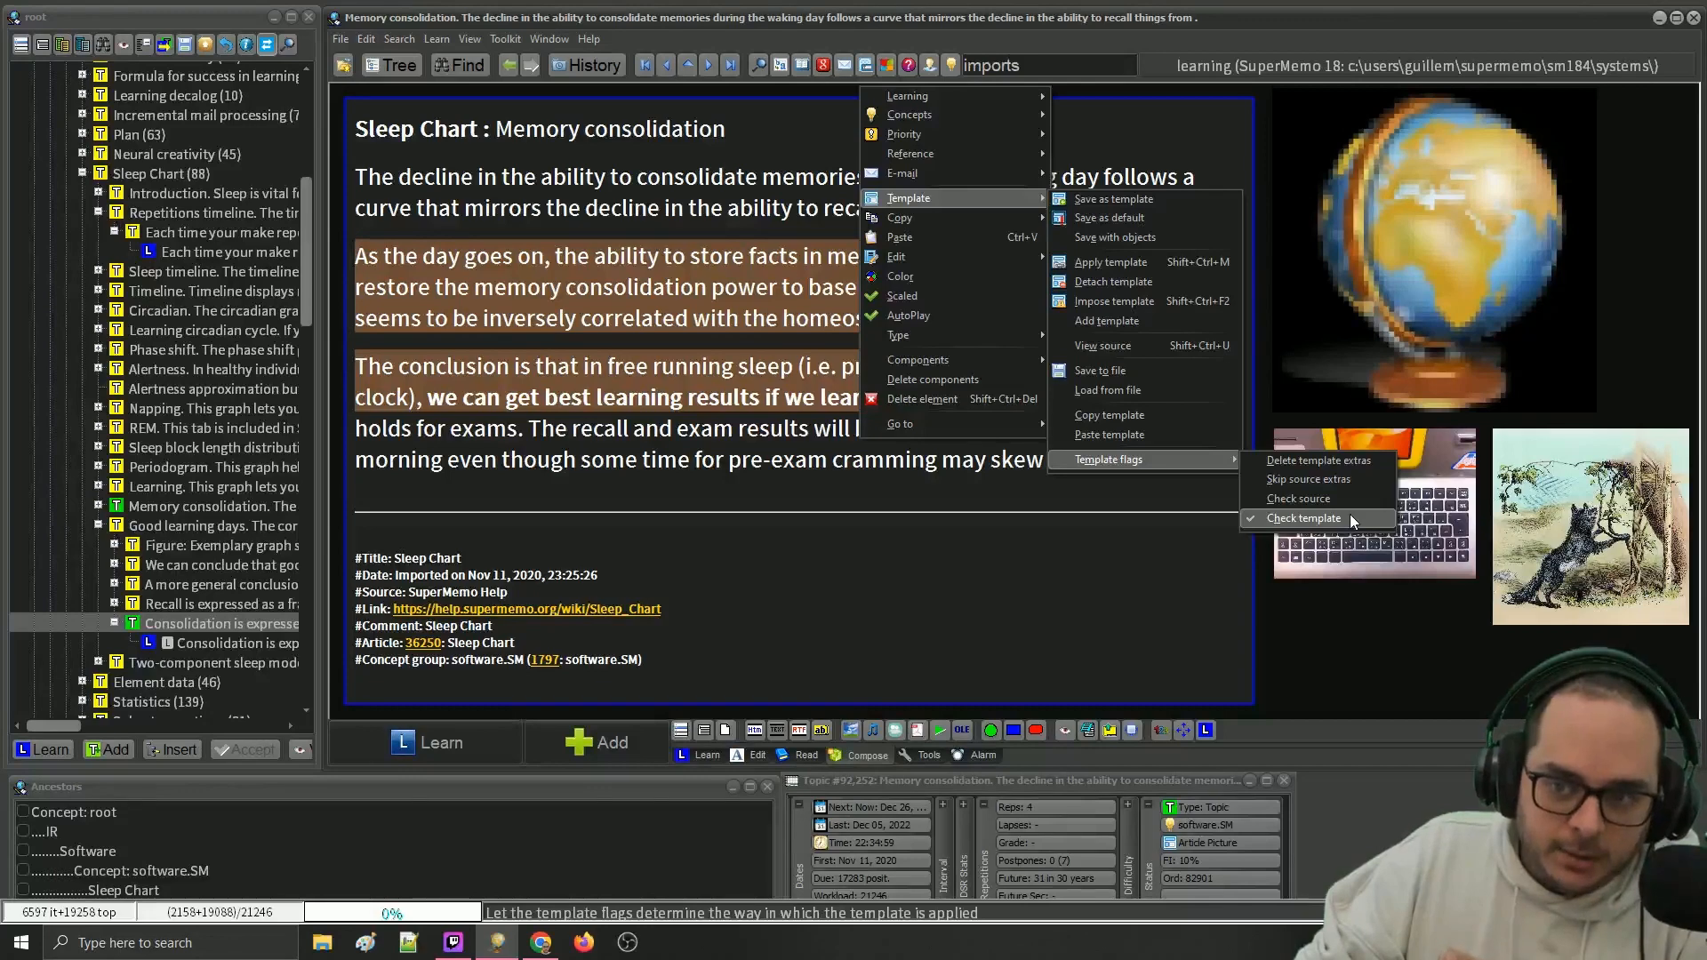
key(Escape)
key(Escape)
key(Escape)
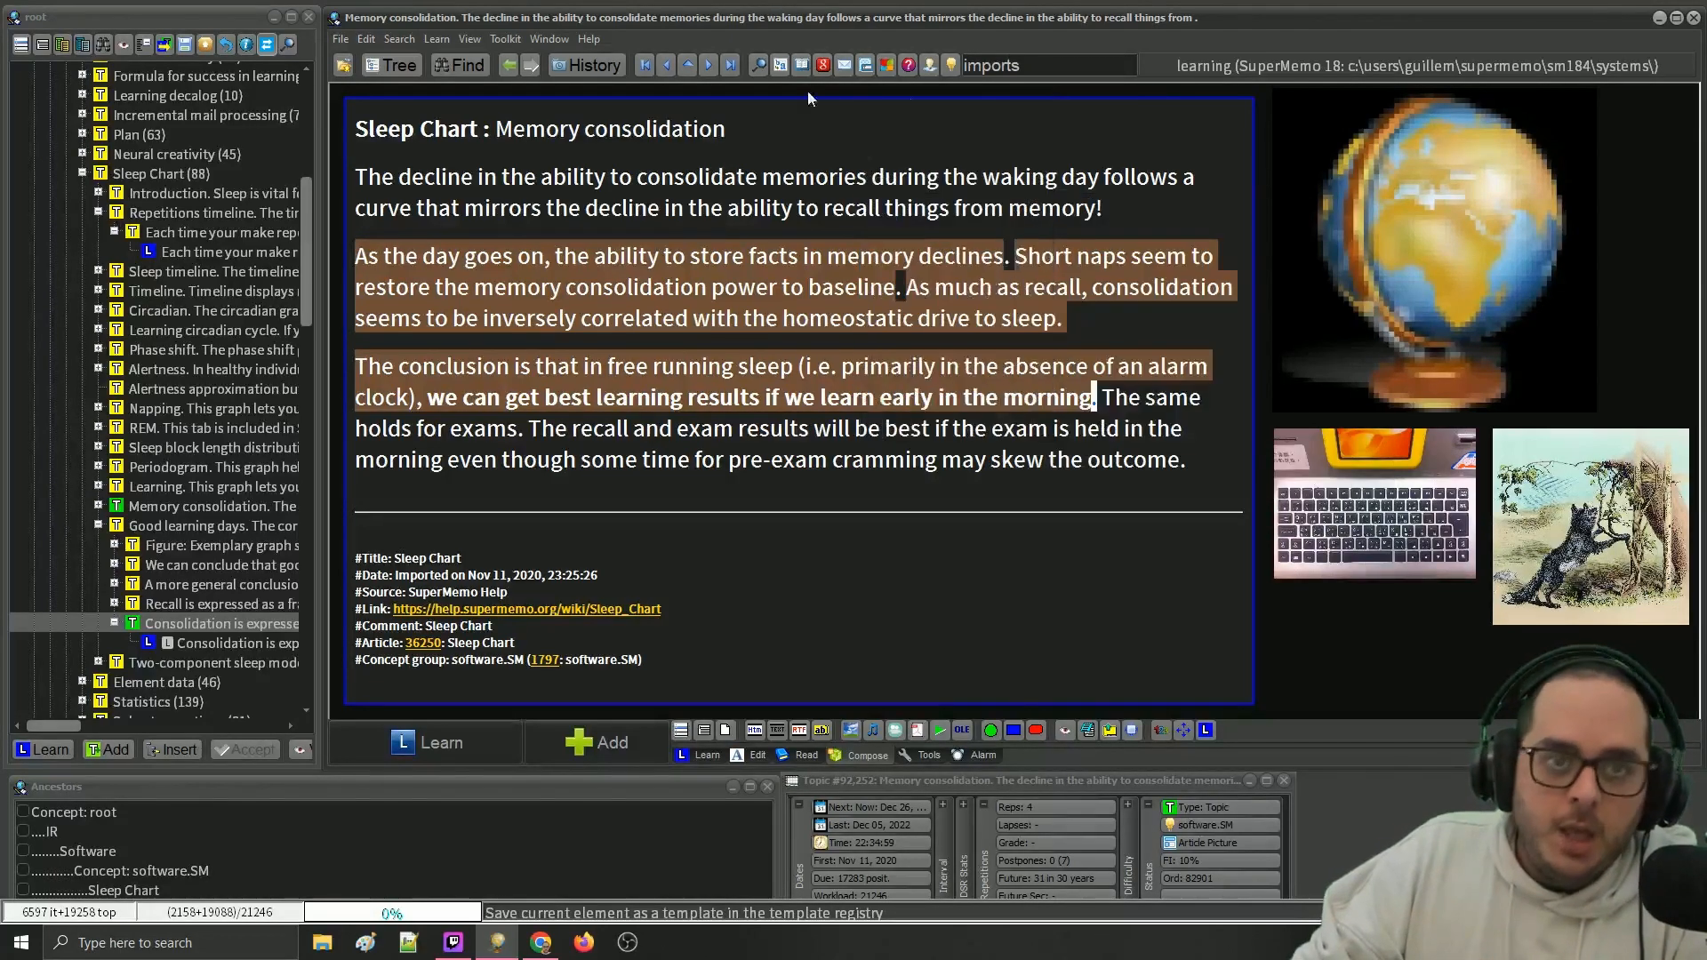
- Open the template registry, examine the "Article" template's flags, including "Delete template extras", and close the registry
click(401, 37)
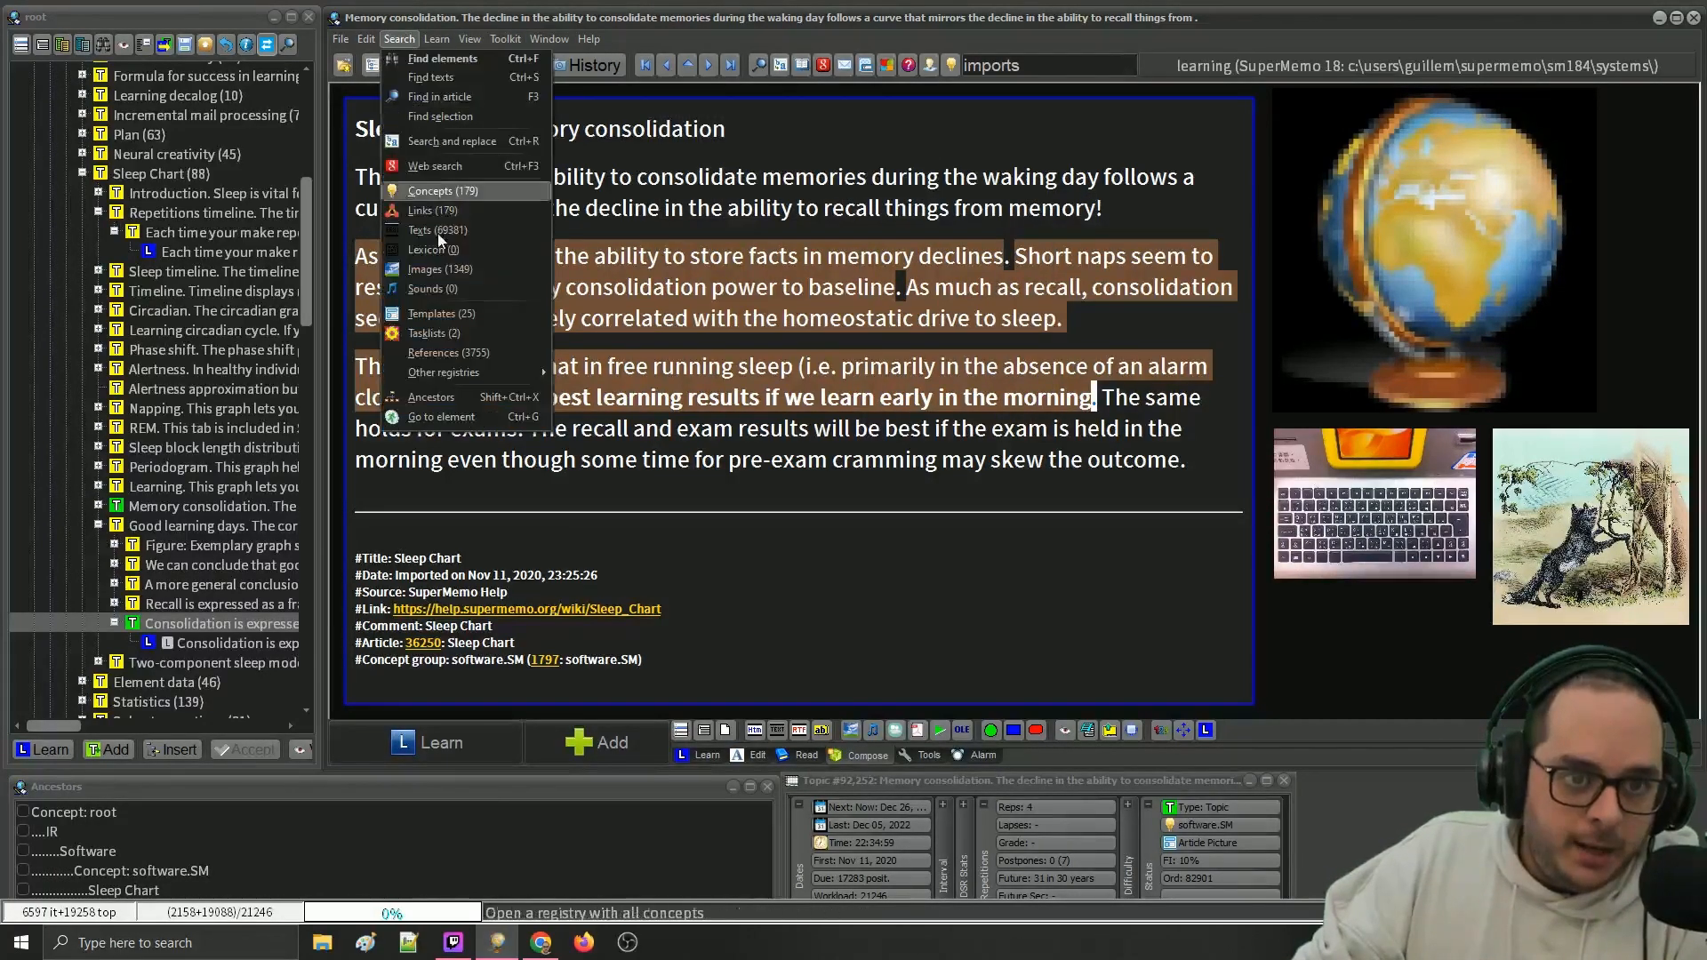
click(462, 308)
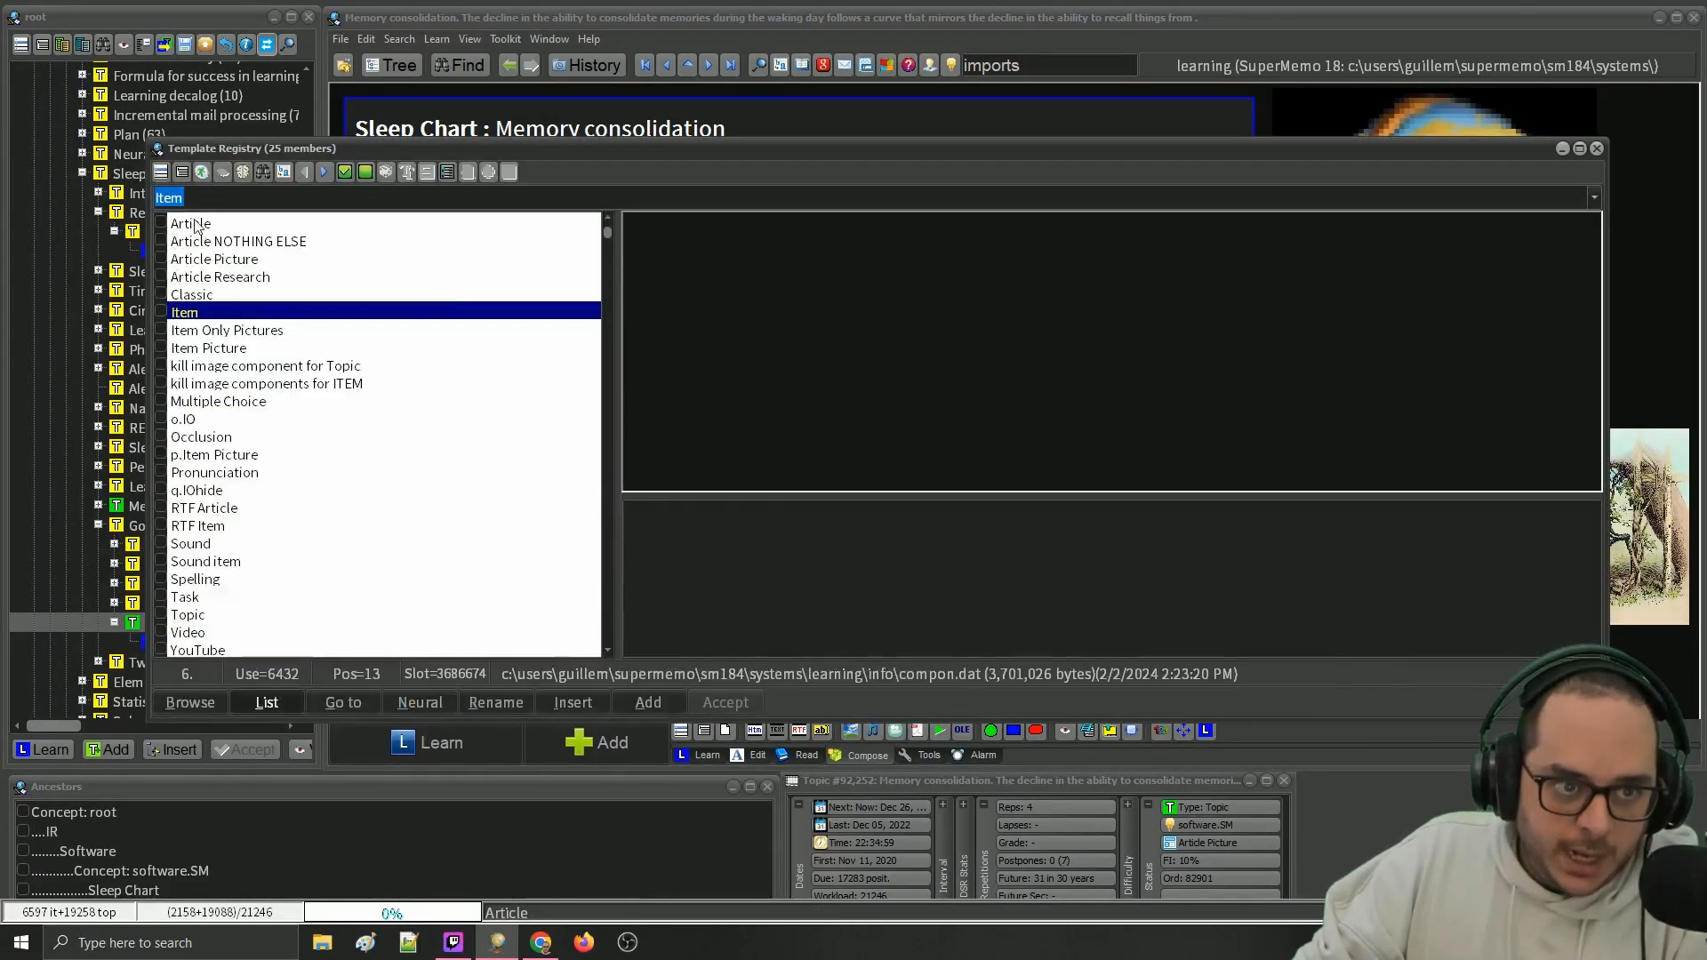
click(195, 224)
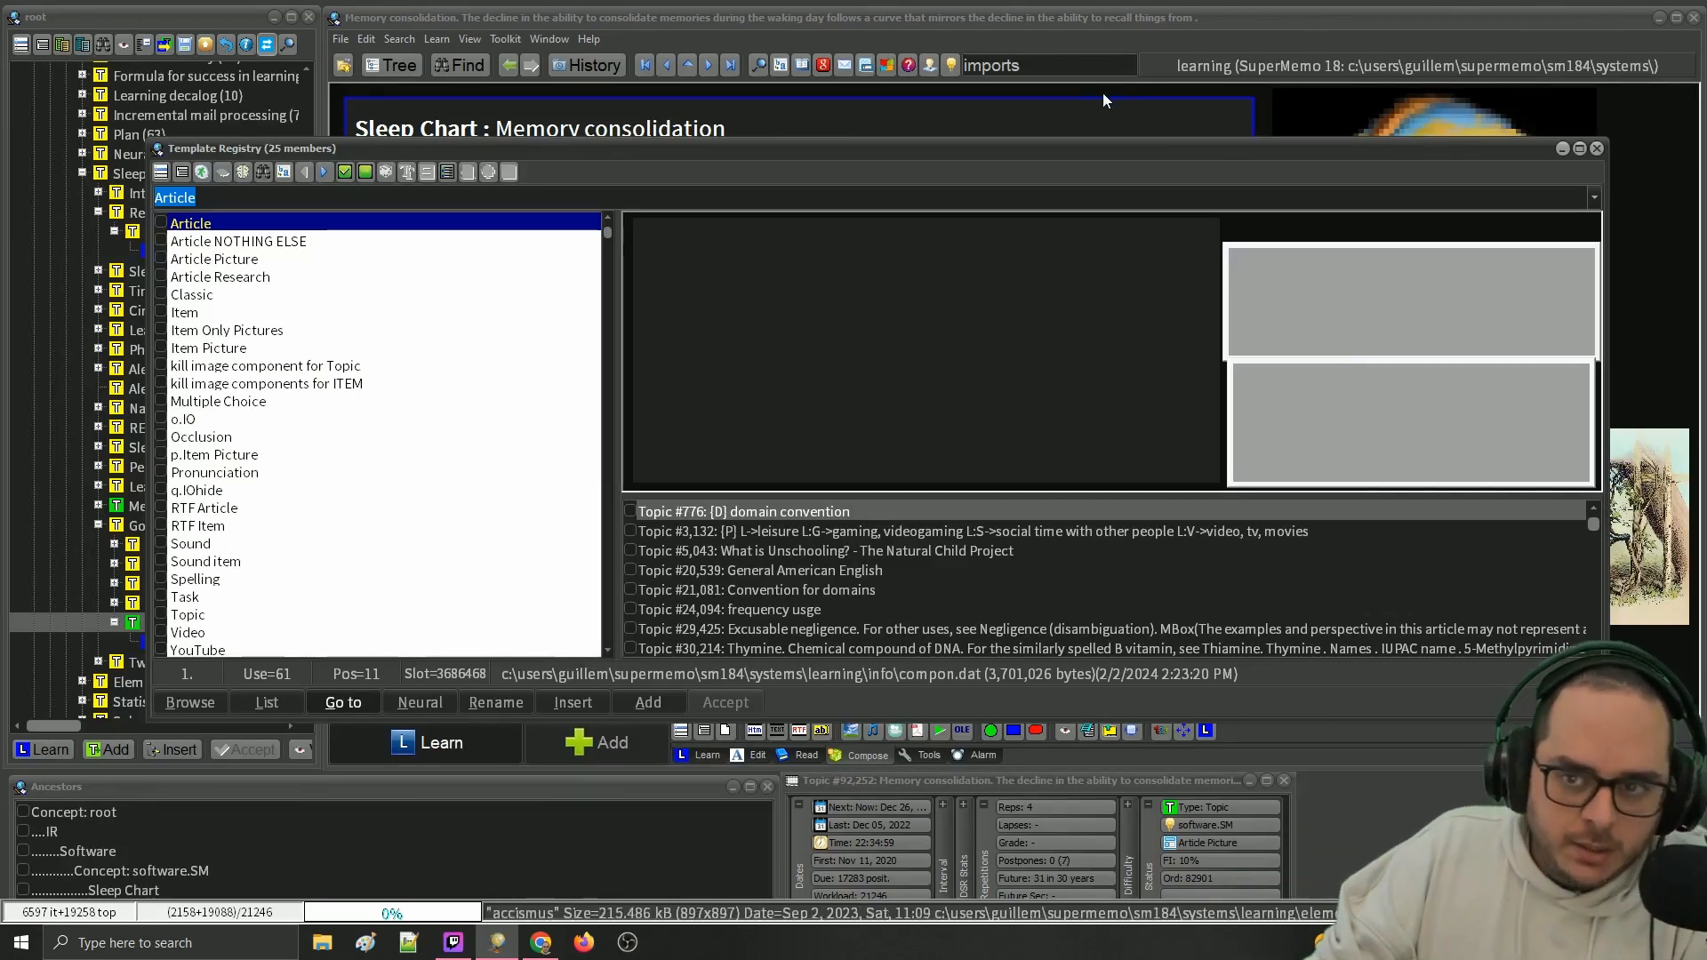
right_click(1236, 211)
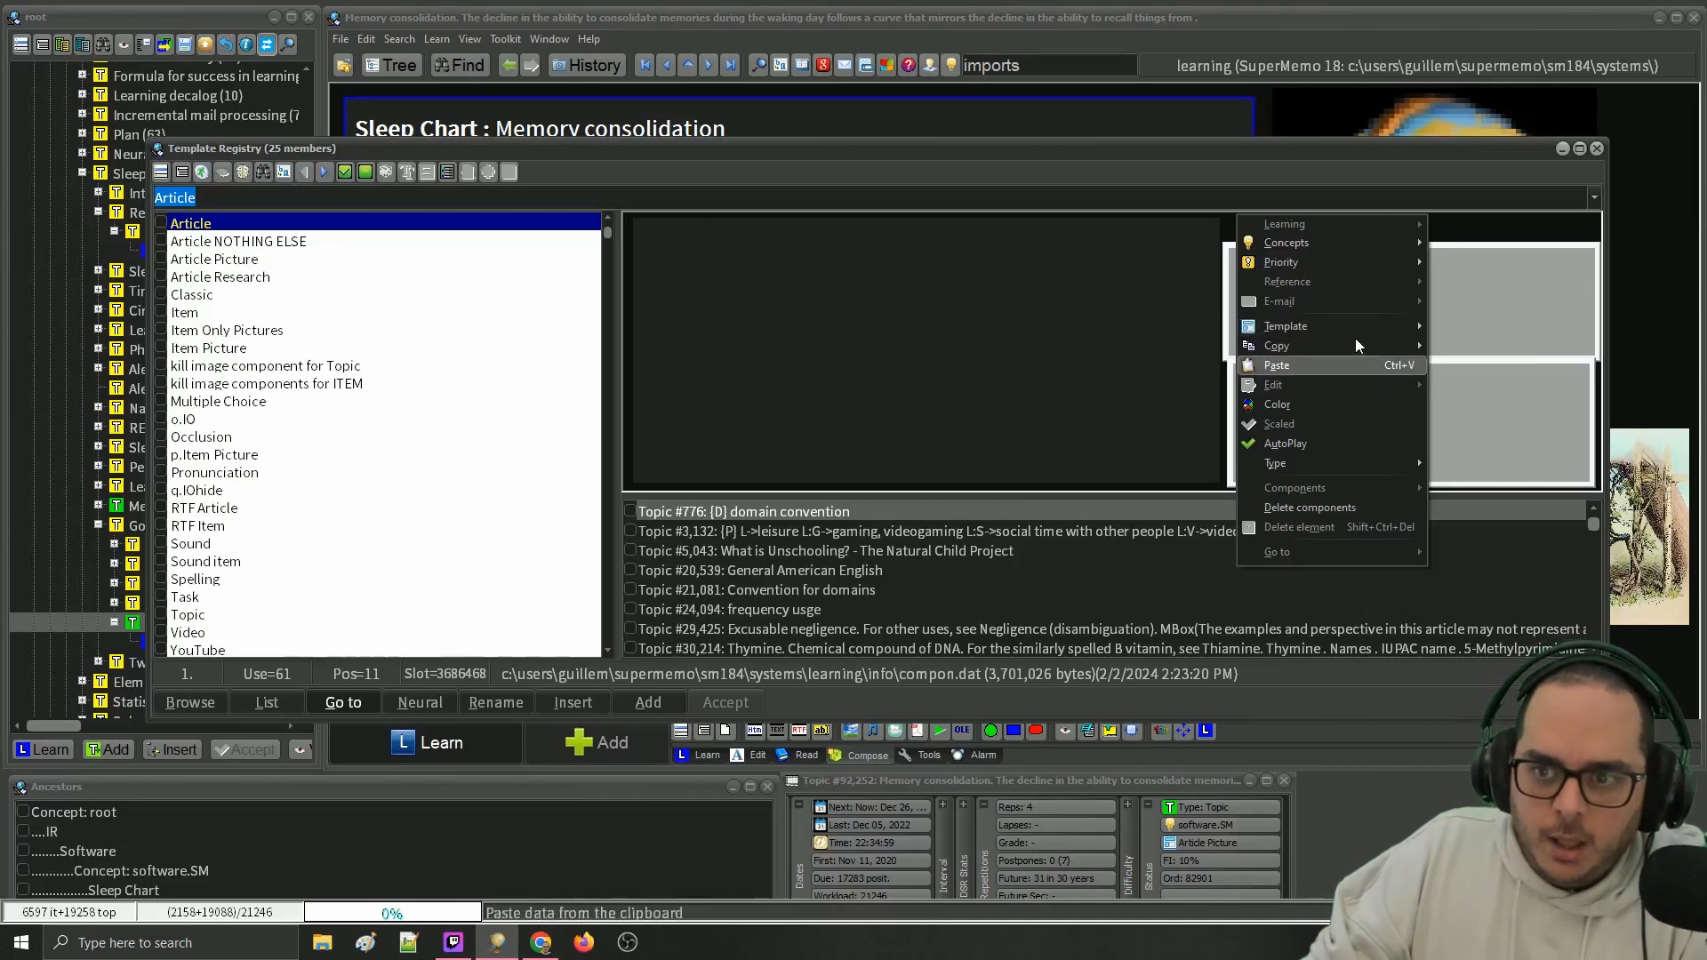
mouse_move(1363, 324)
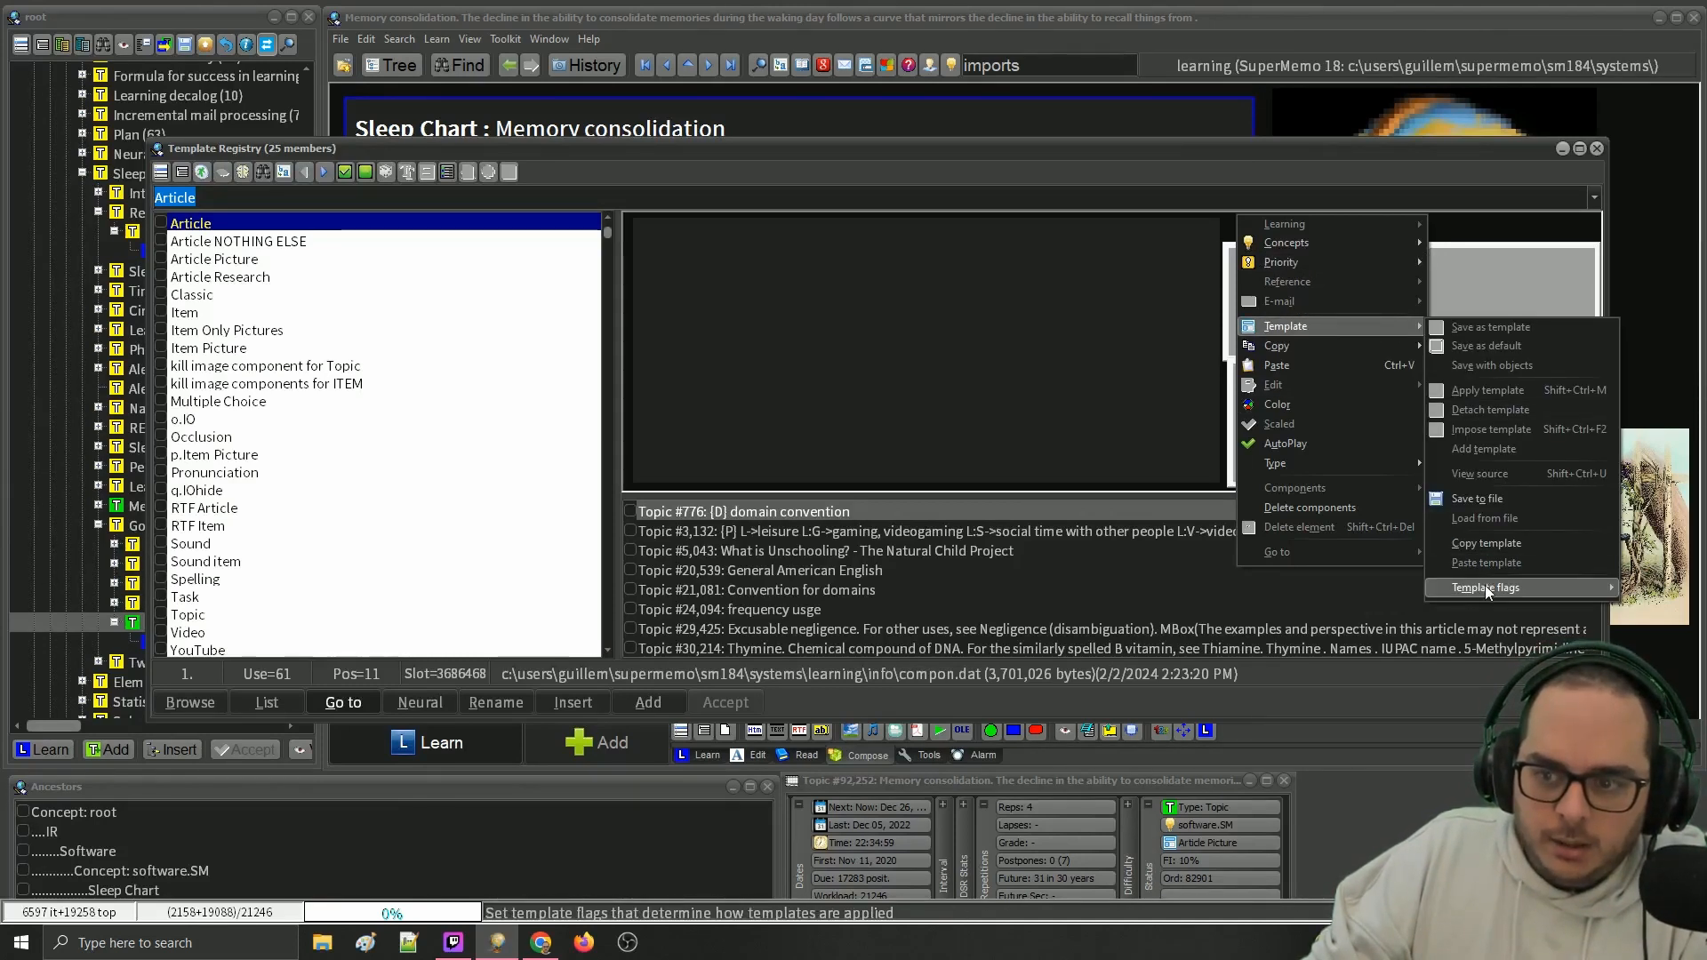
mouse_move(1458, 586)
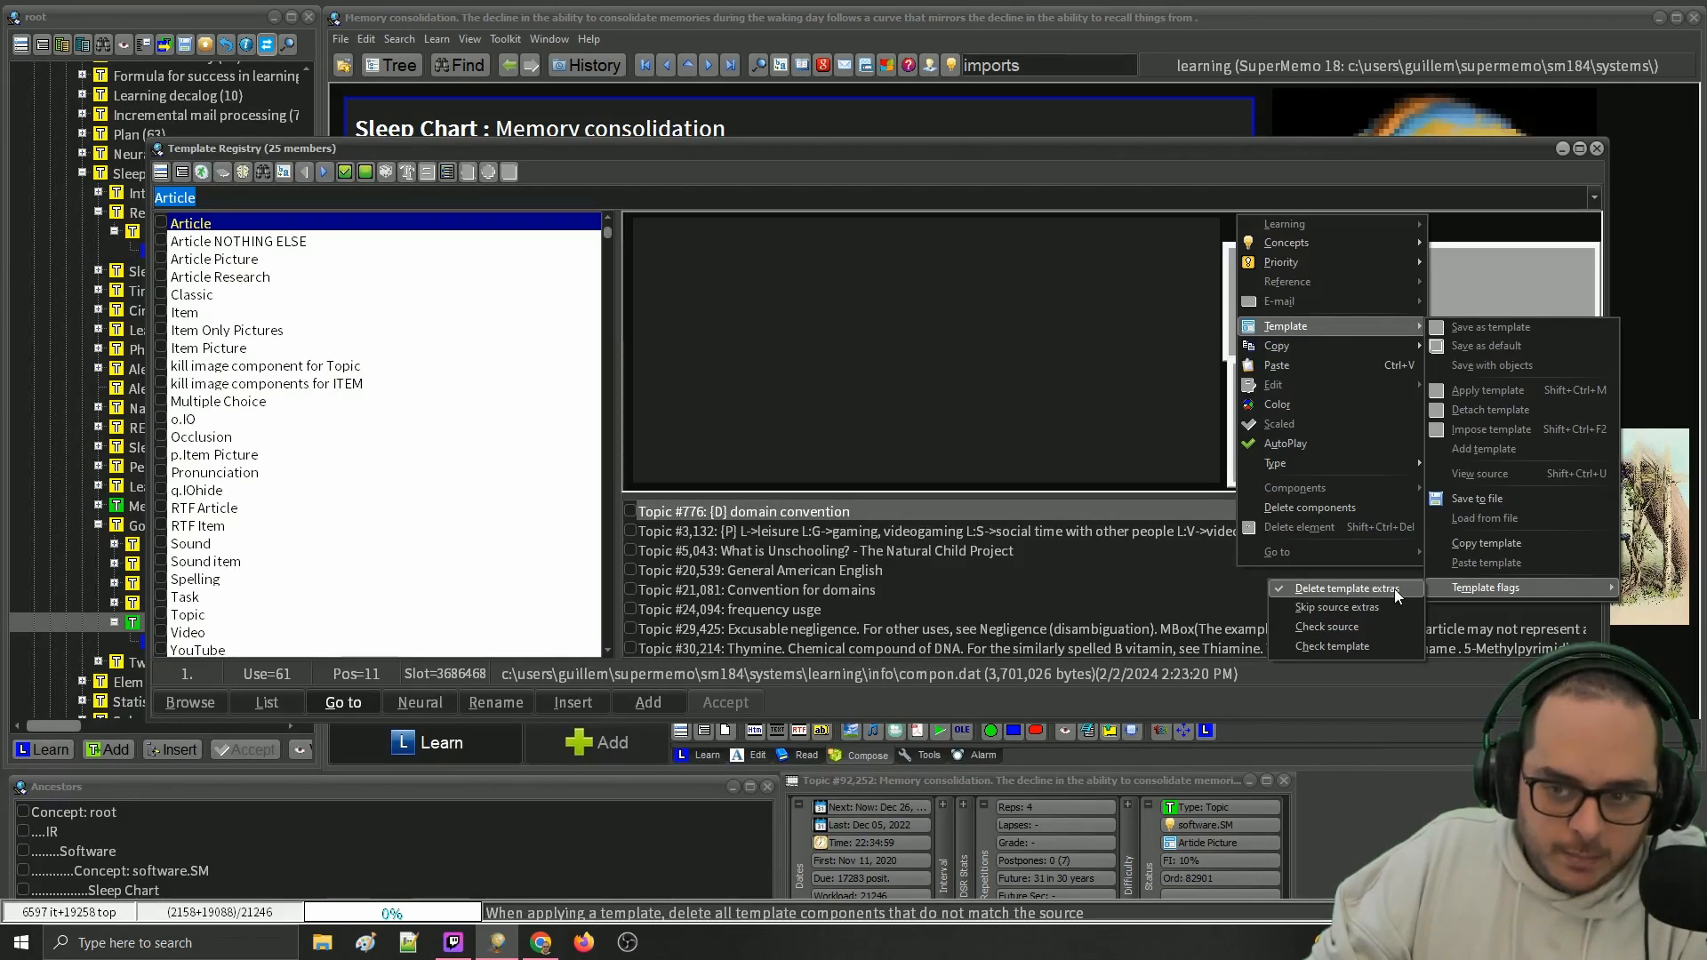
click(1600, 146)
click(1595, 149)
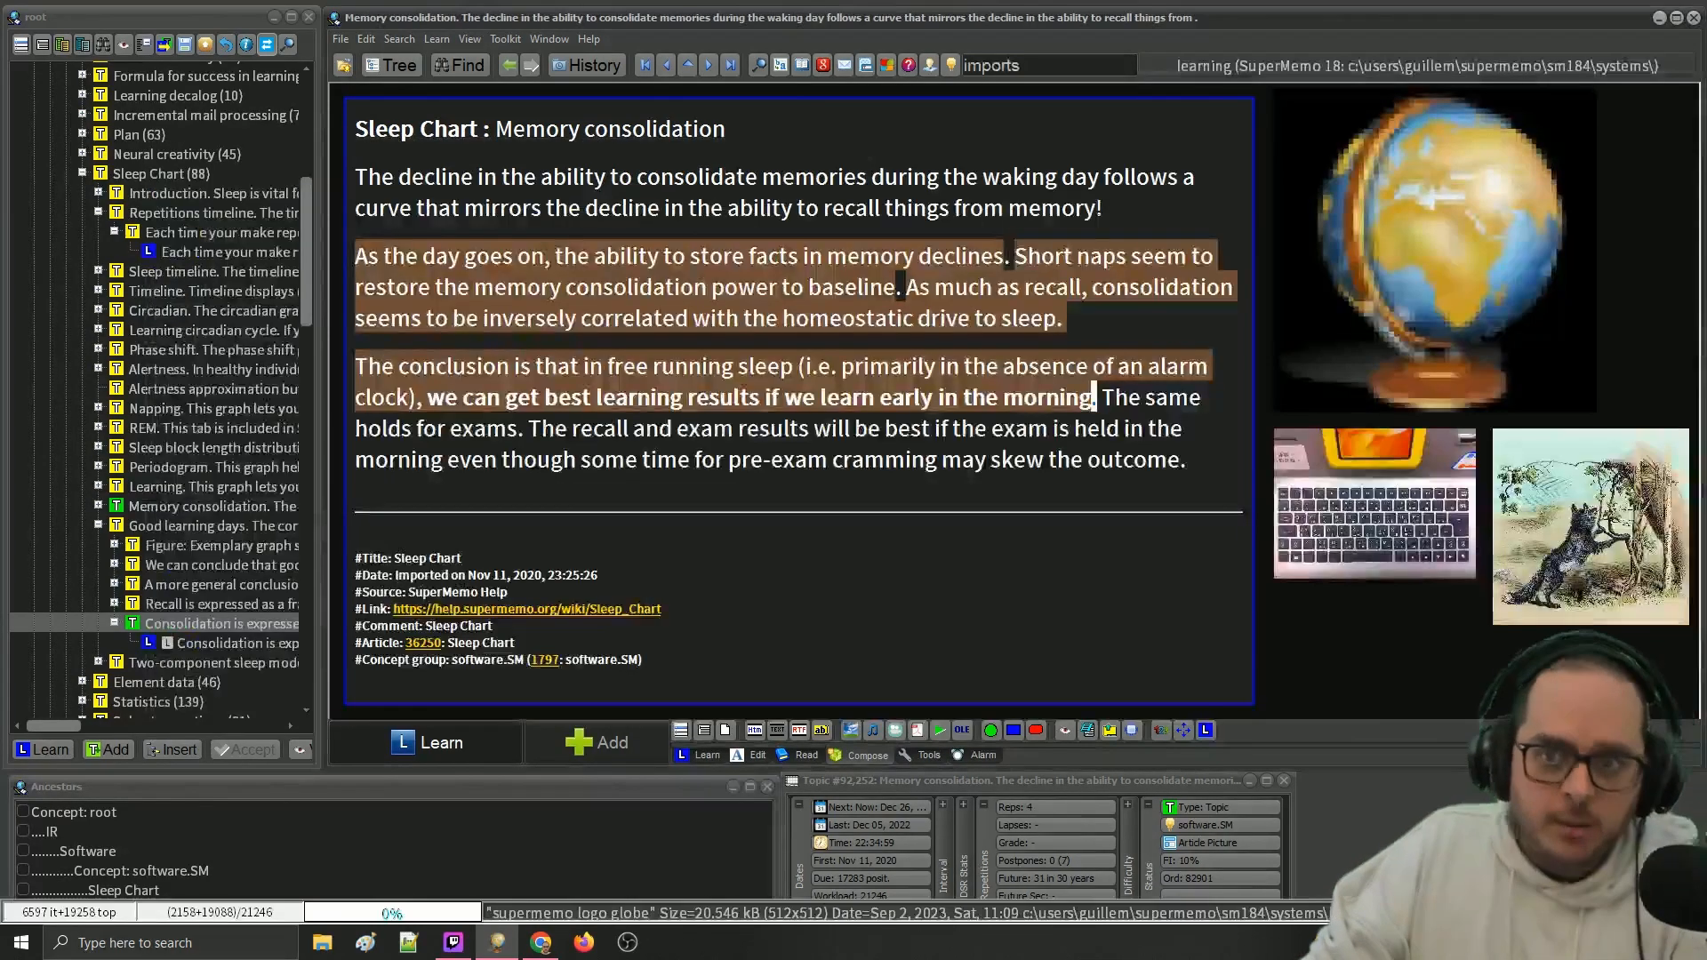
- Apply the "Article" template to the Memory consolidation topic
key(ctrl+shift+m)
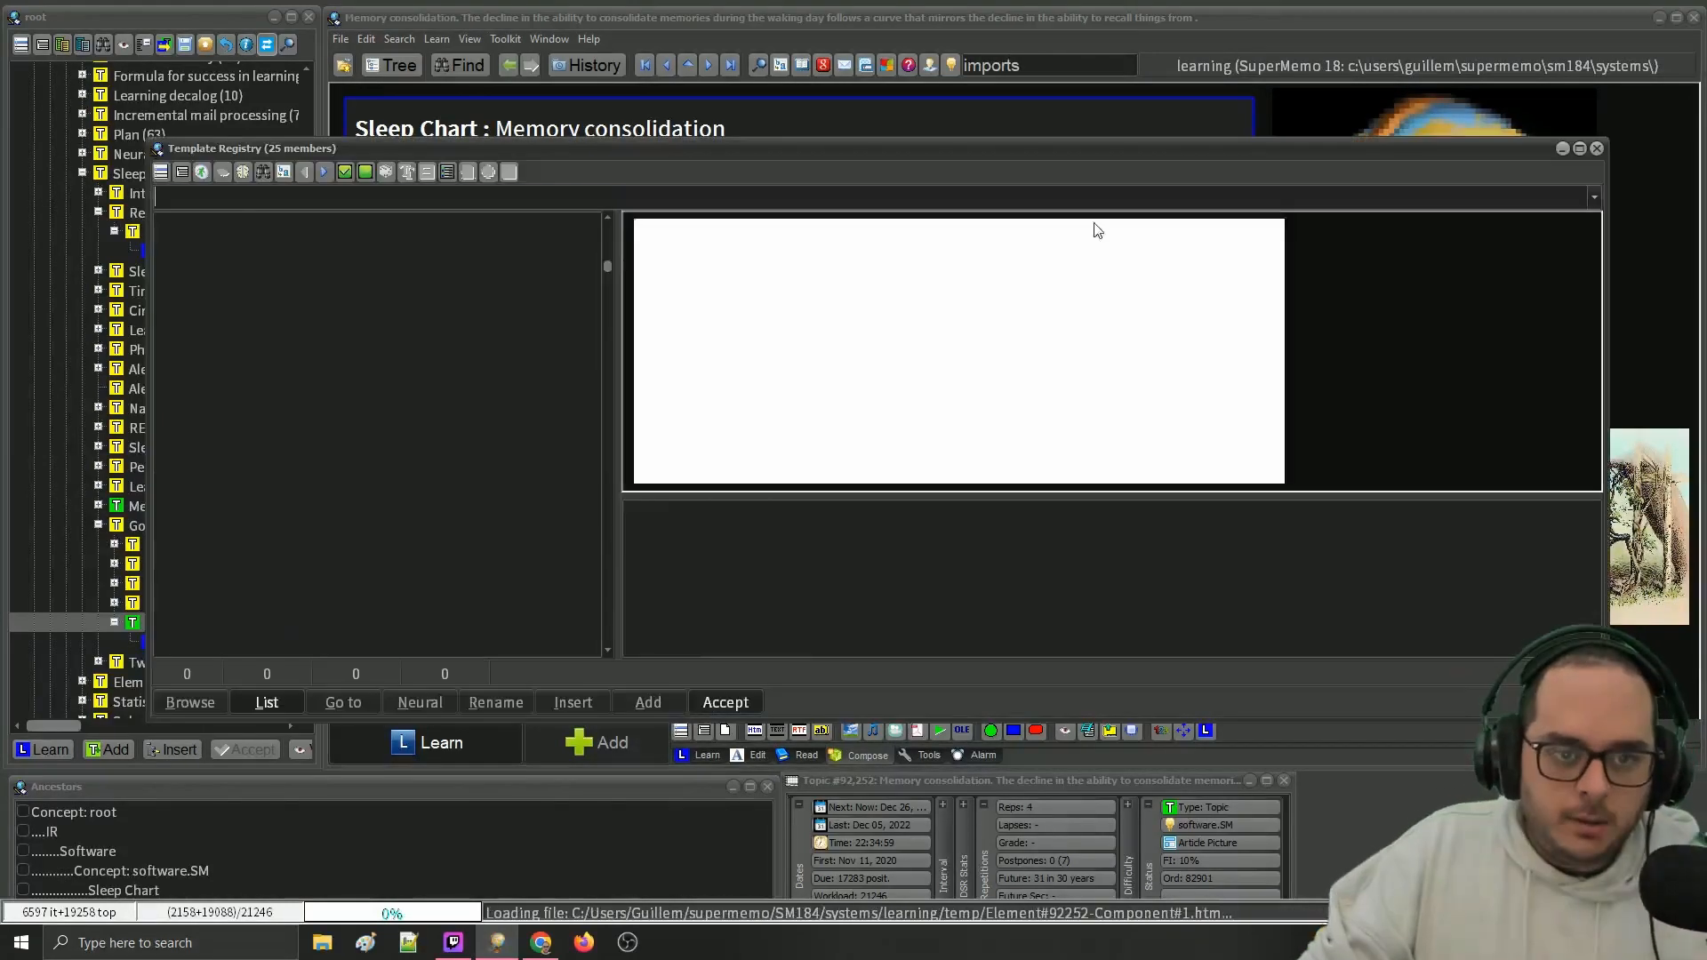
scroll(311, 275, up, 1)
scroll(201, 230, up, 1)
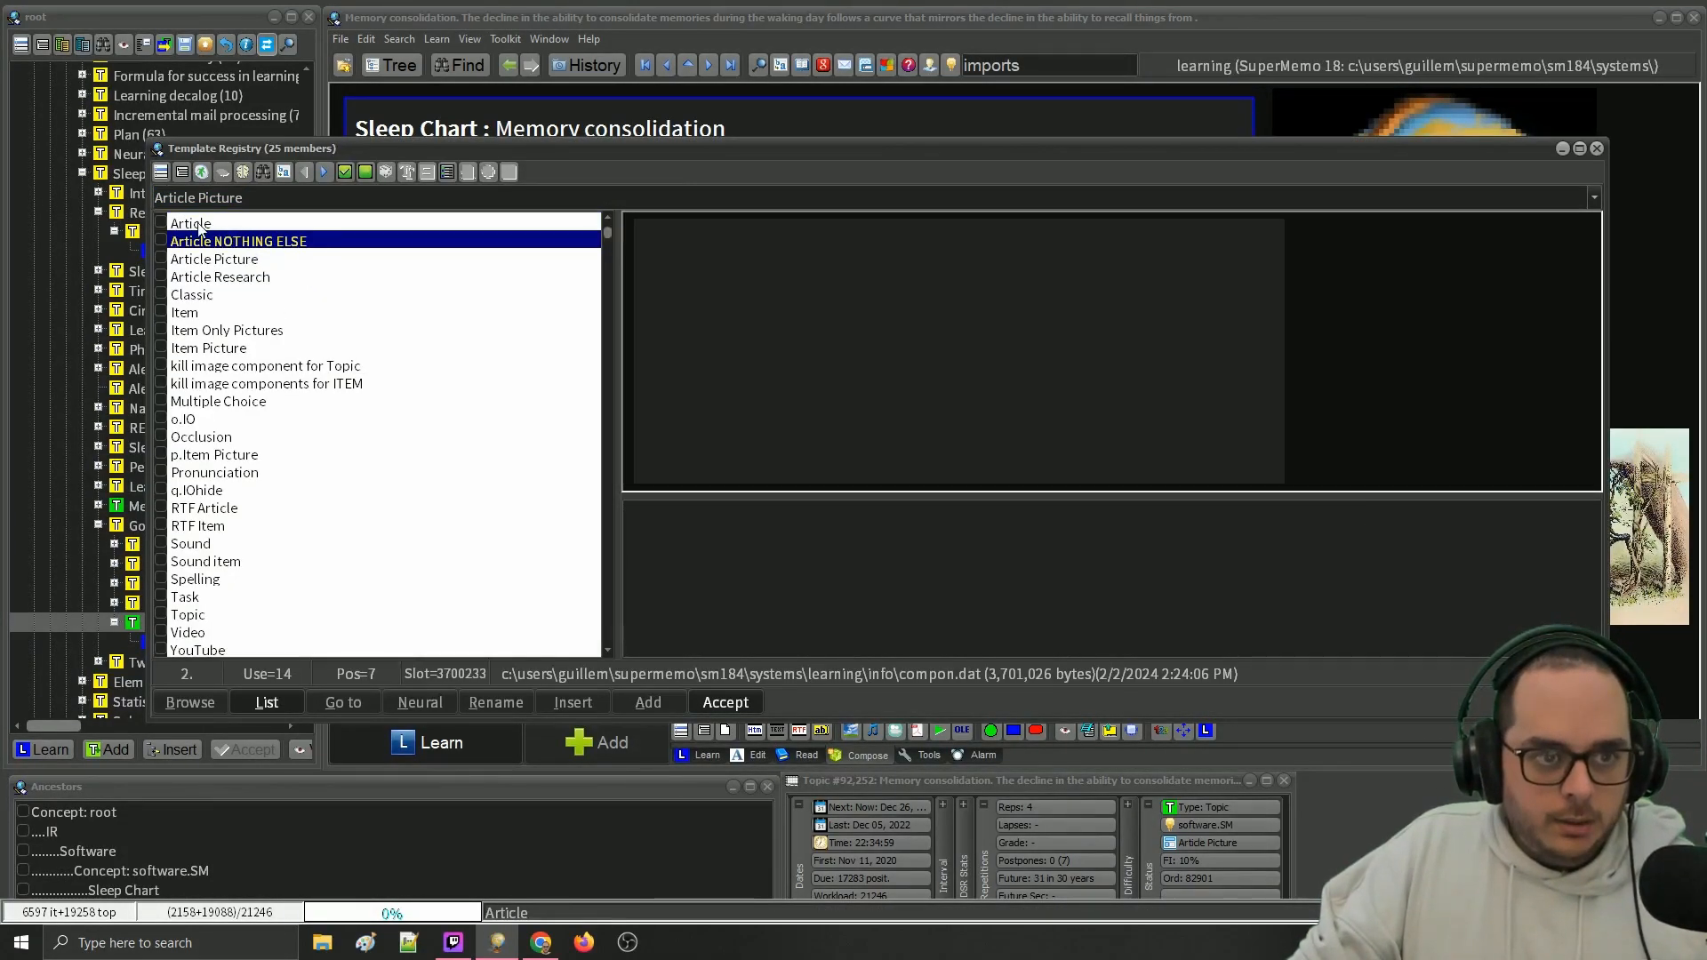
double_click(199, 228)
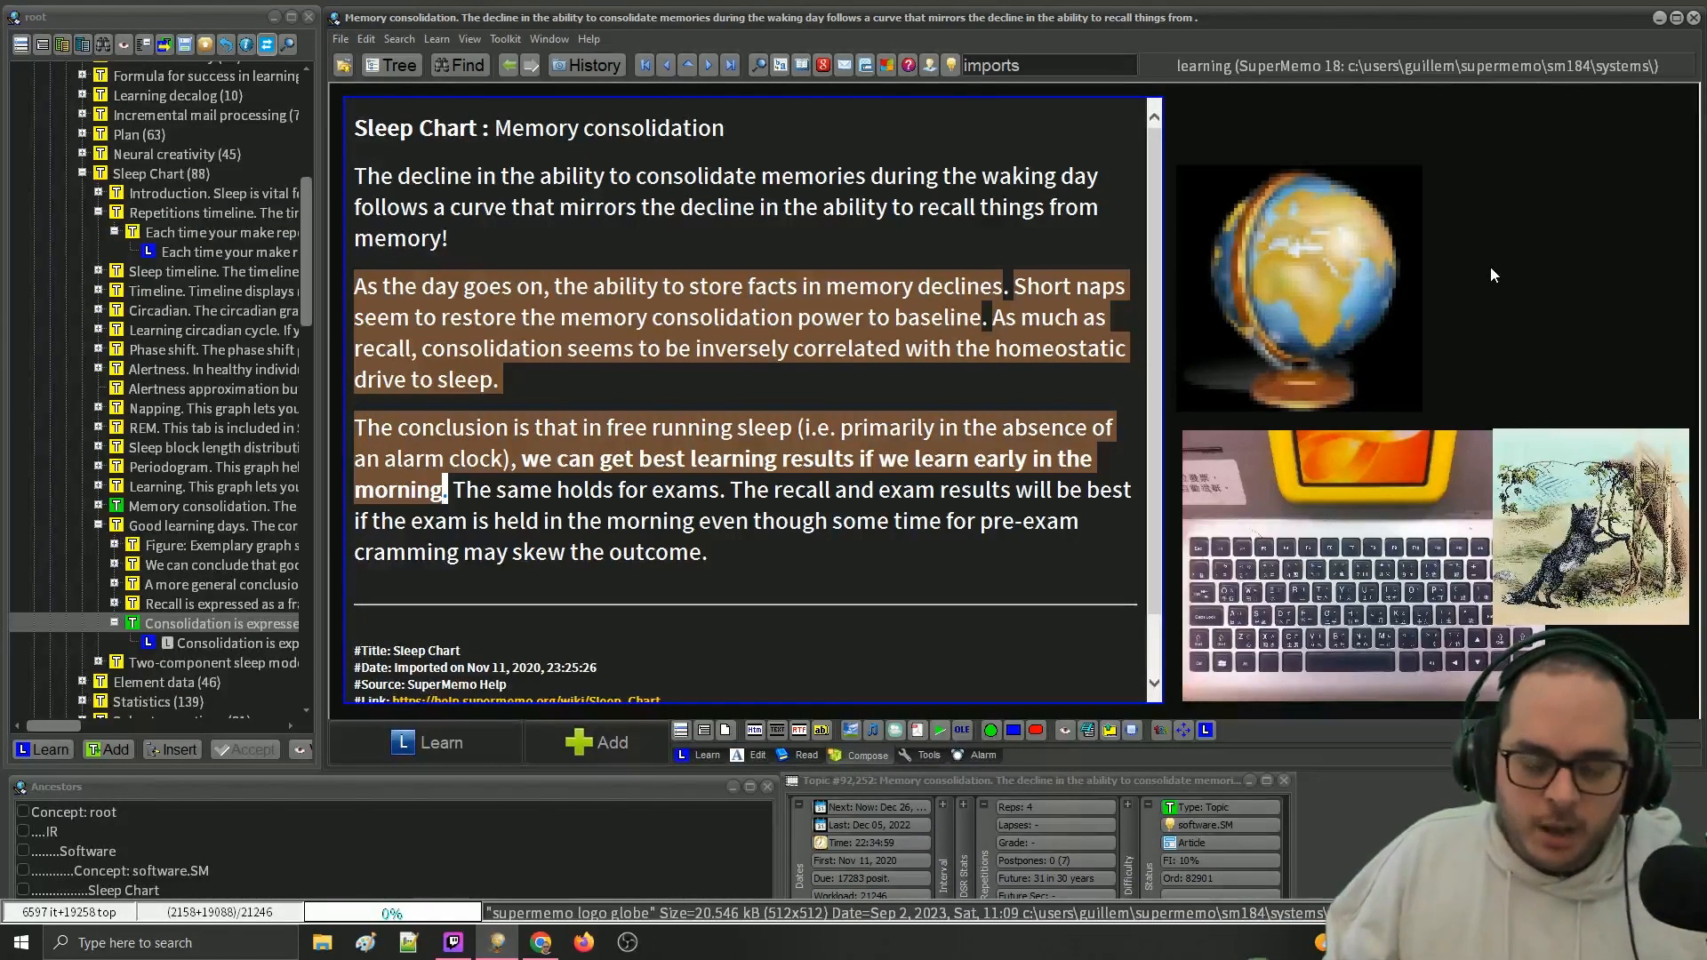
- Examine the topic's component order and extras columns, comparing its source view with its template view
key(ctrl+o)
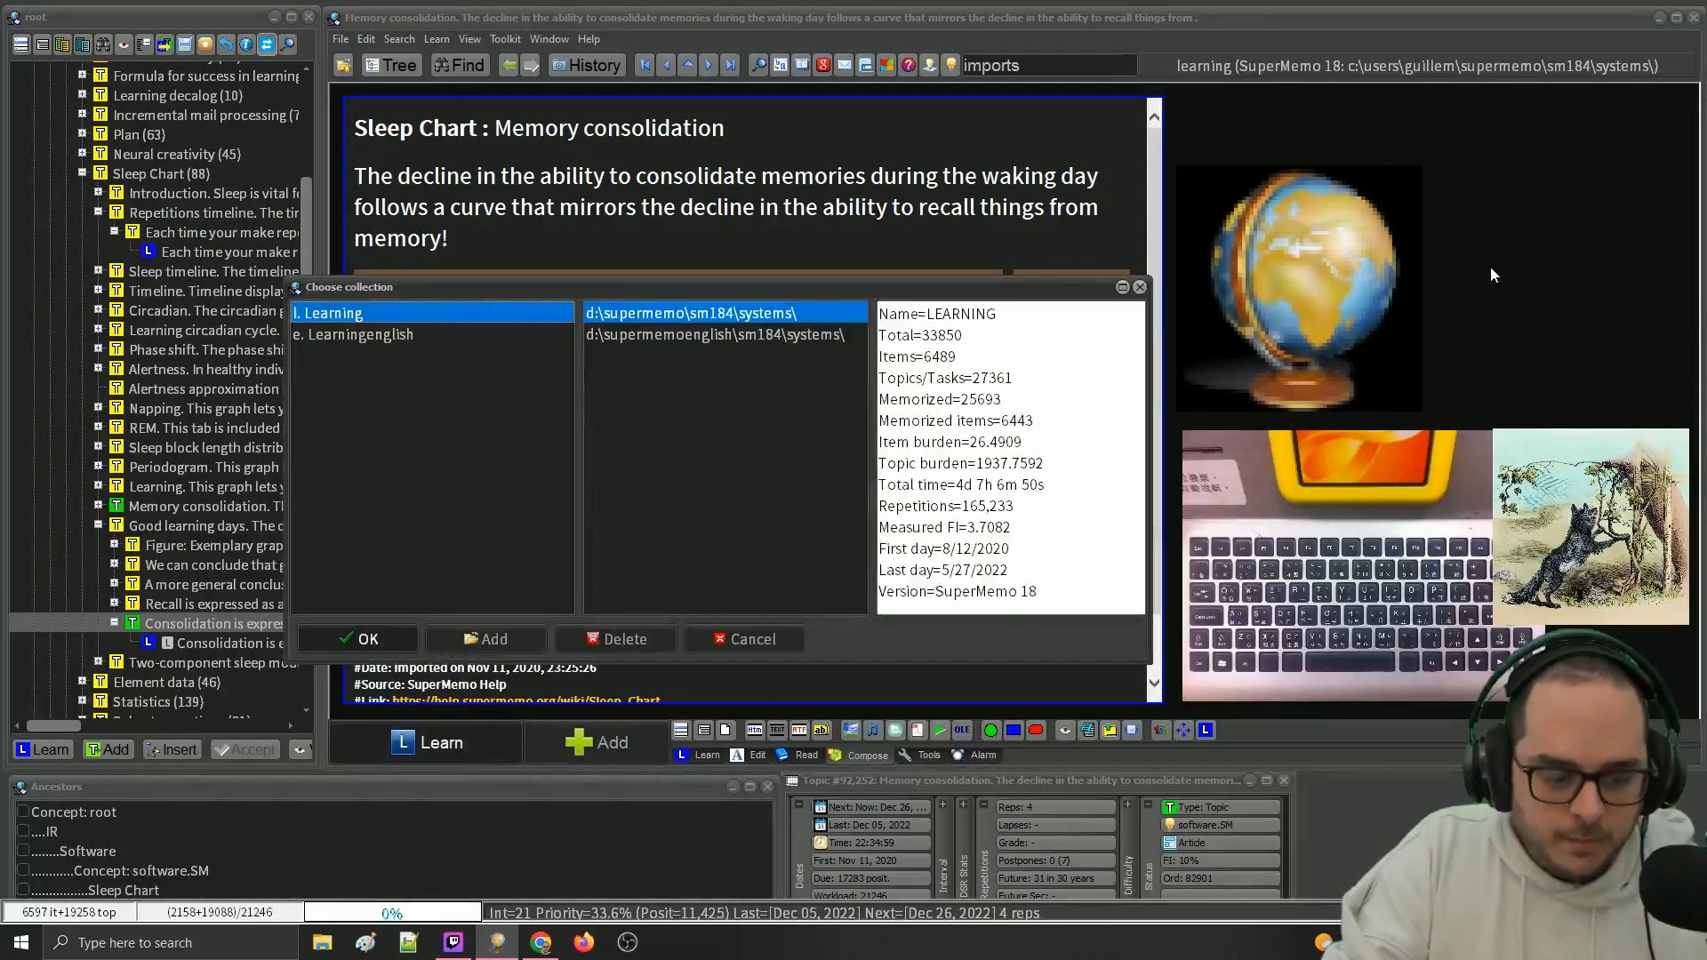
key(Escape)
key(ctrl+alt+o)
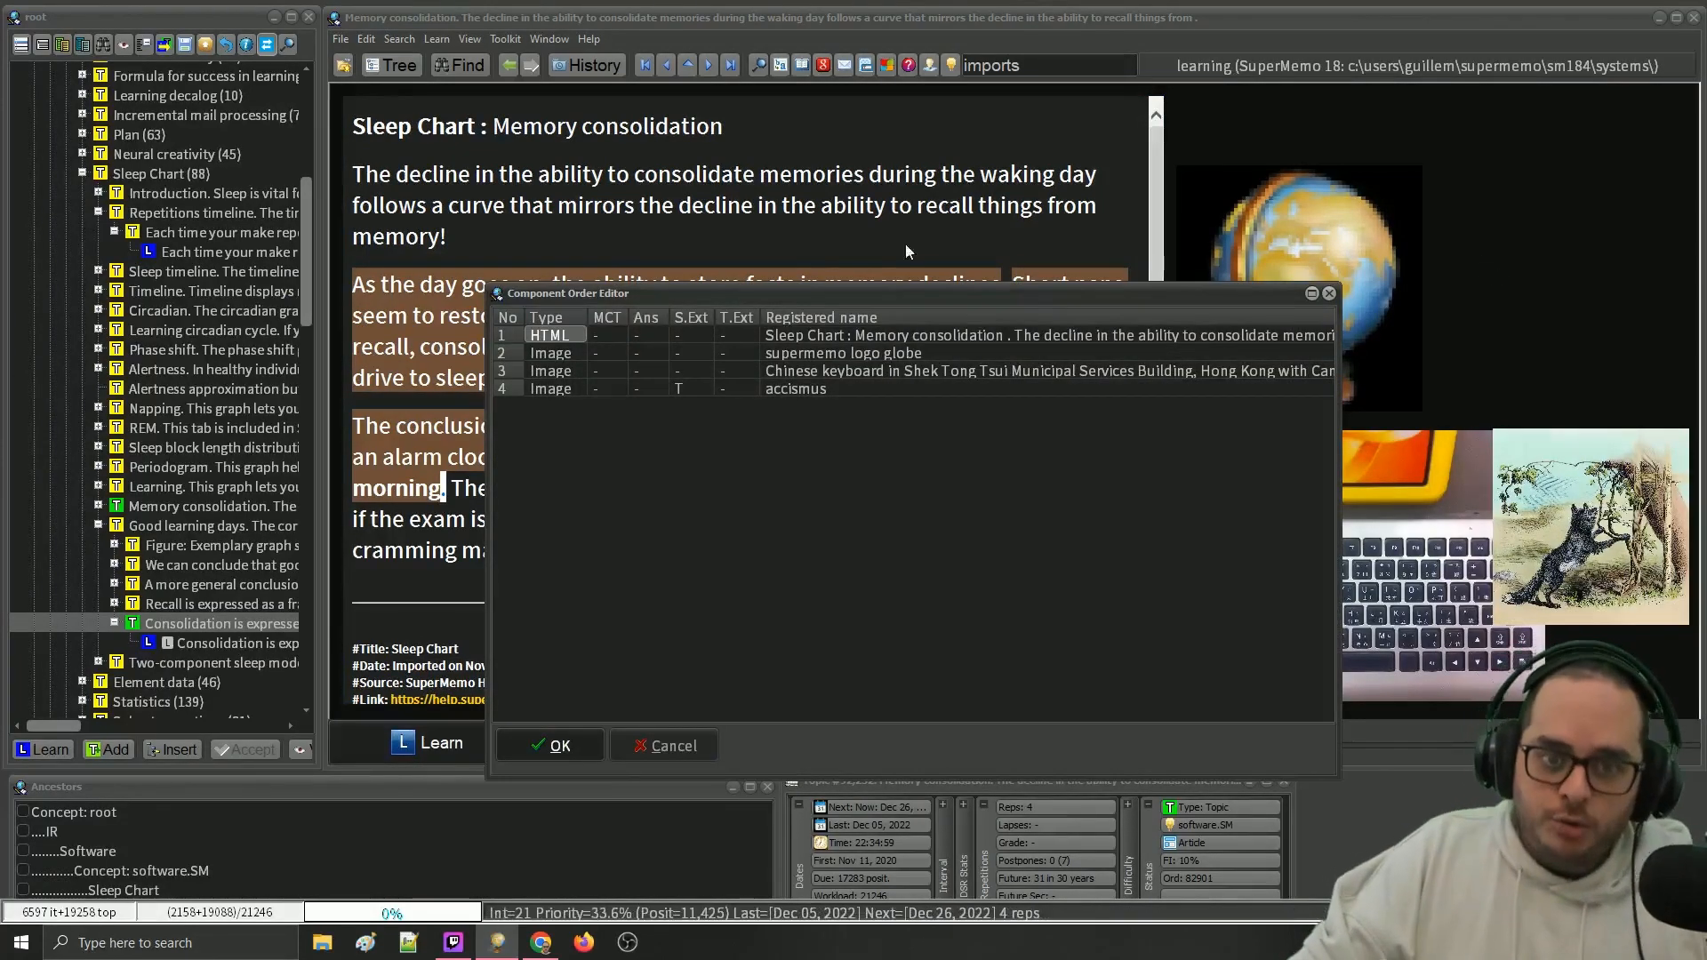
click(1329, 293)
right_click(1040, 89)
mouse_move(1166, 201)
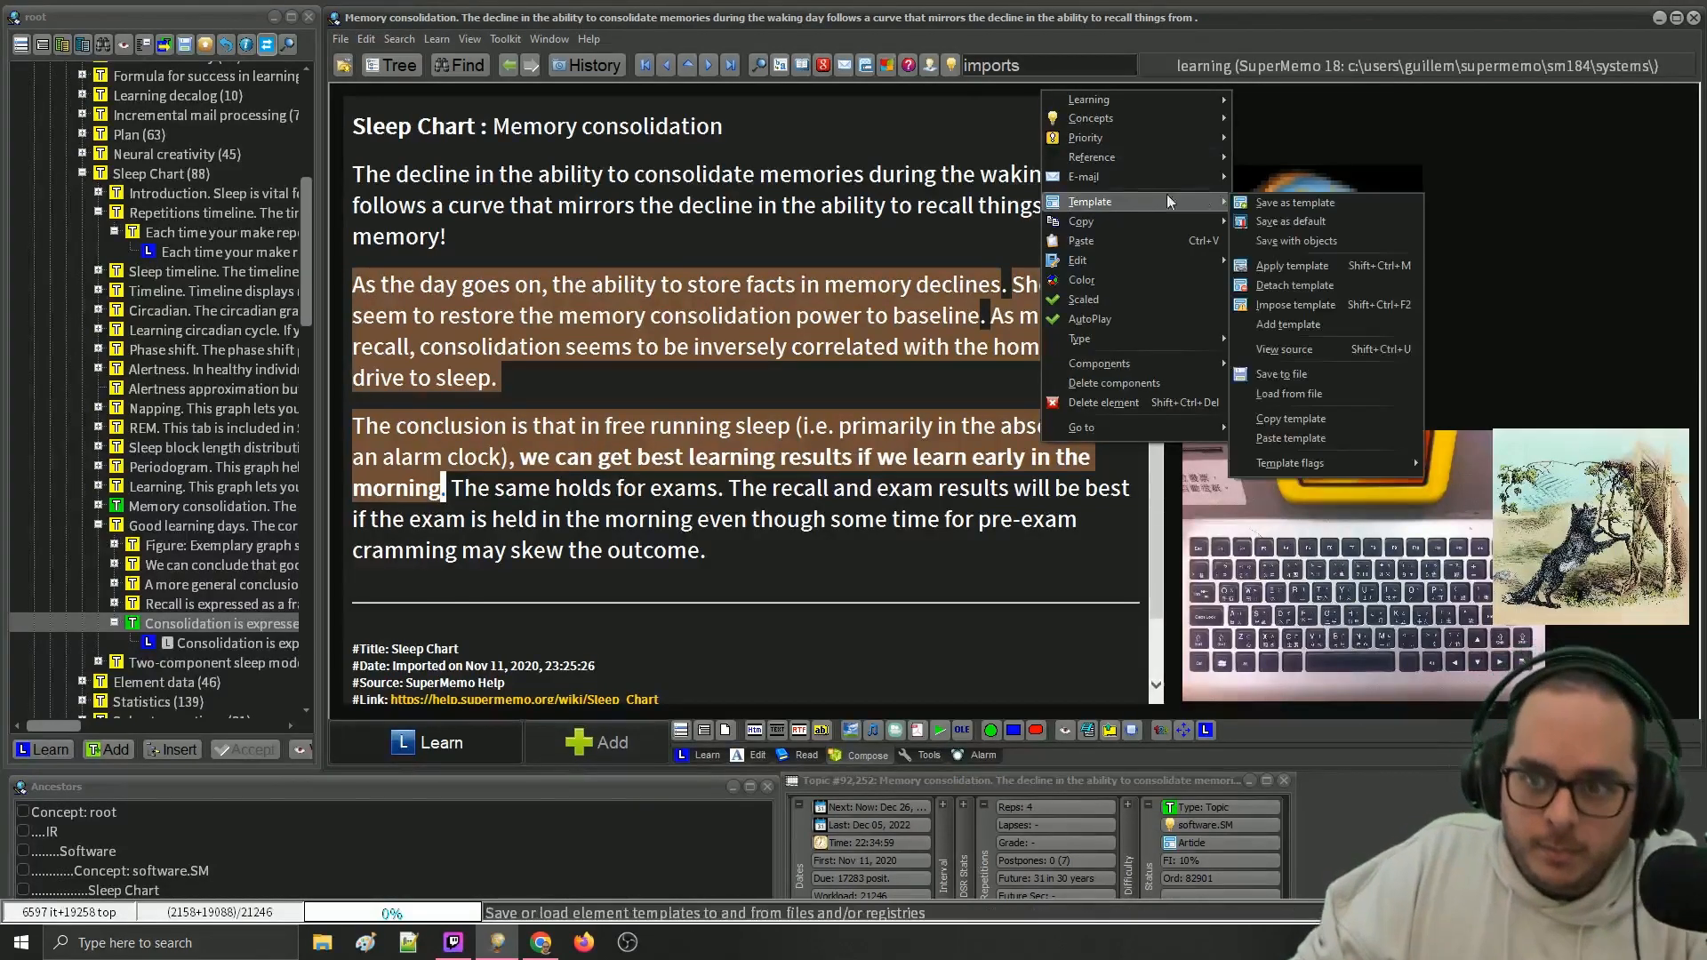
click(1332, 305)
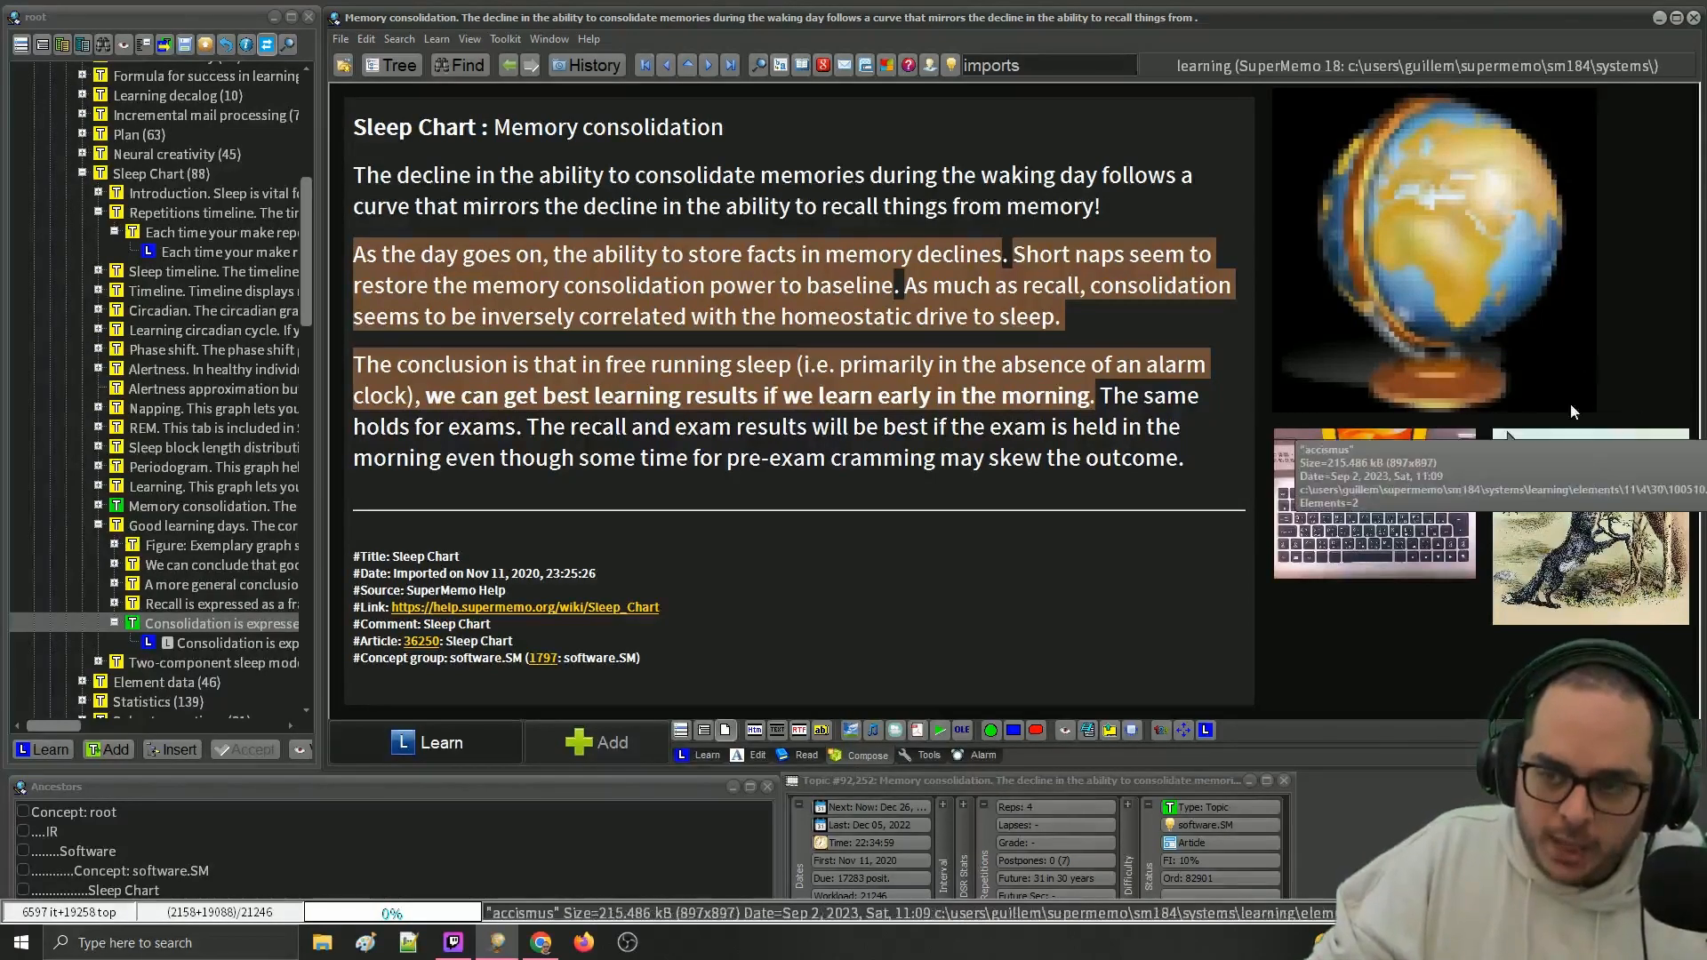
key(alt+Left)
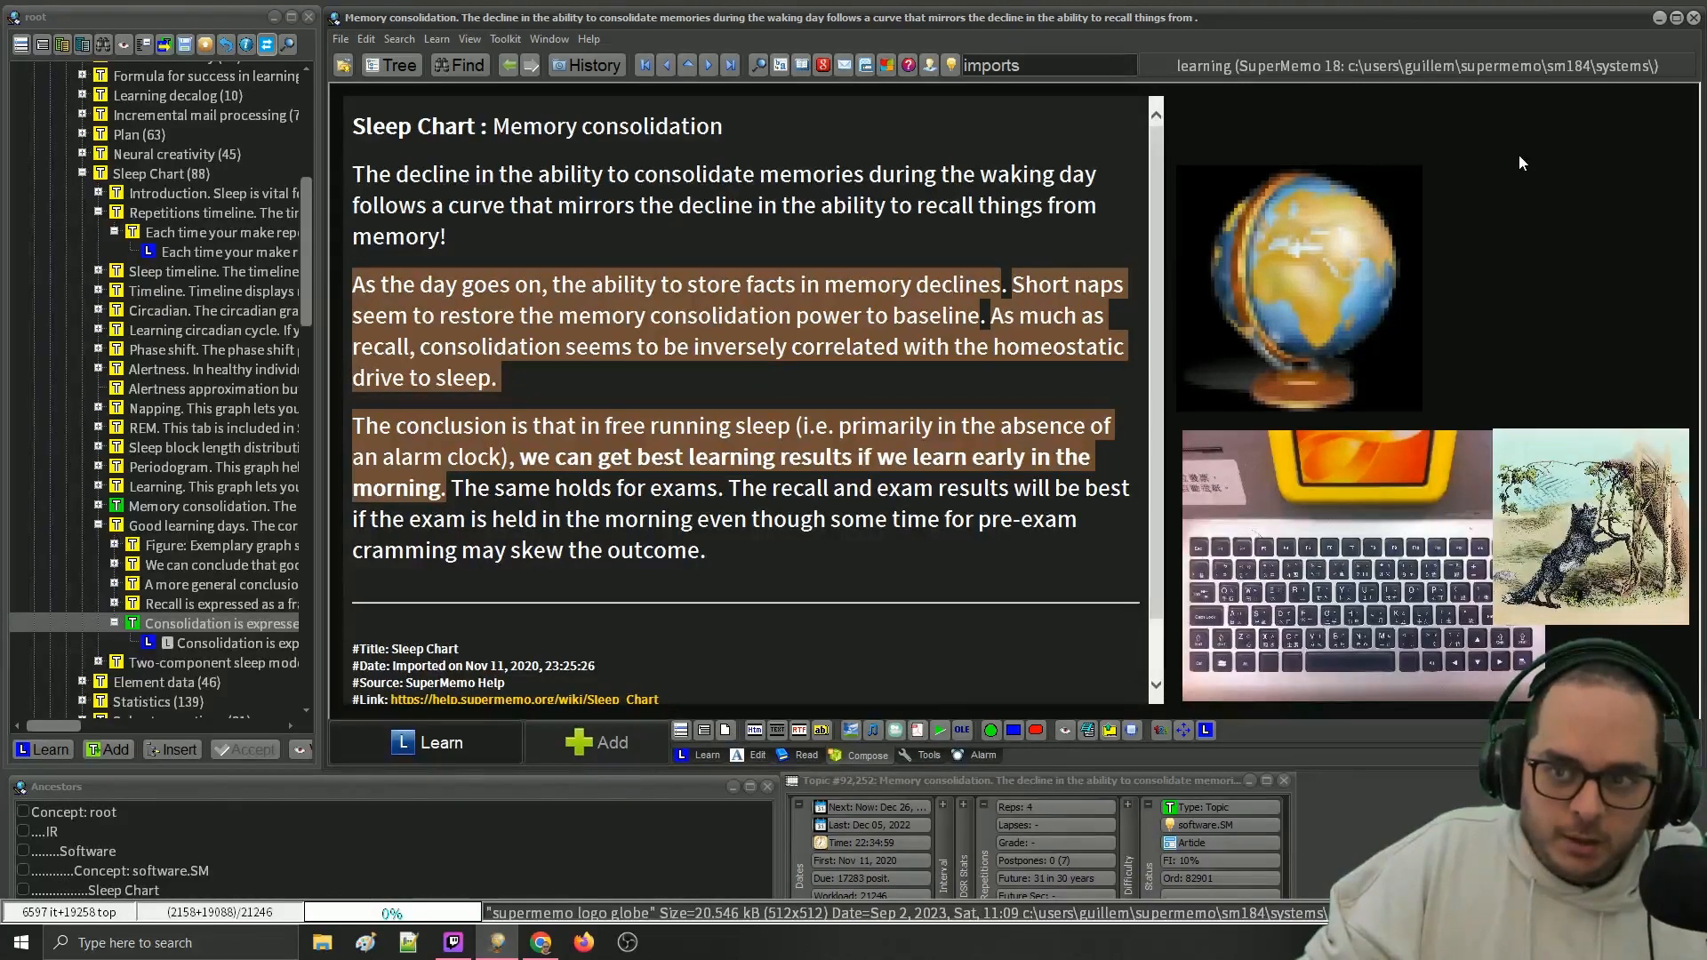
click(1351, 507)
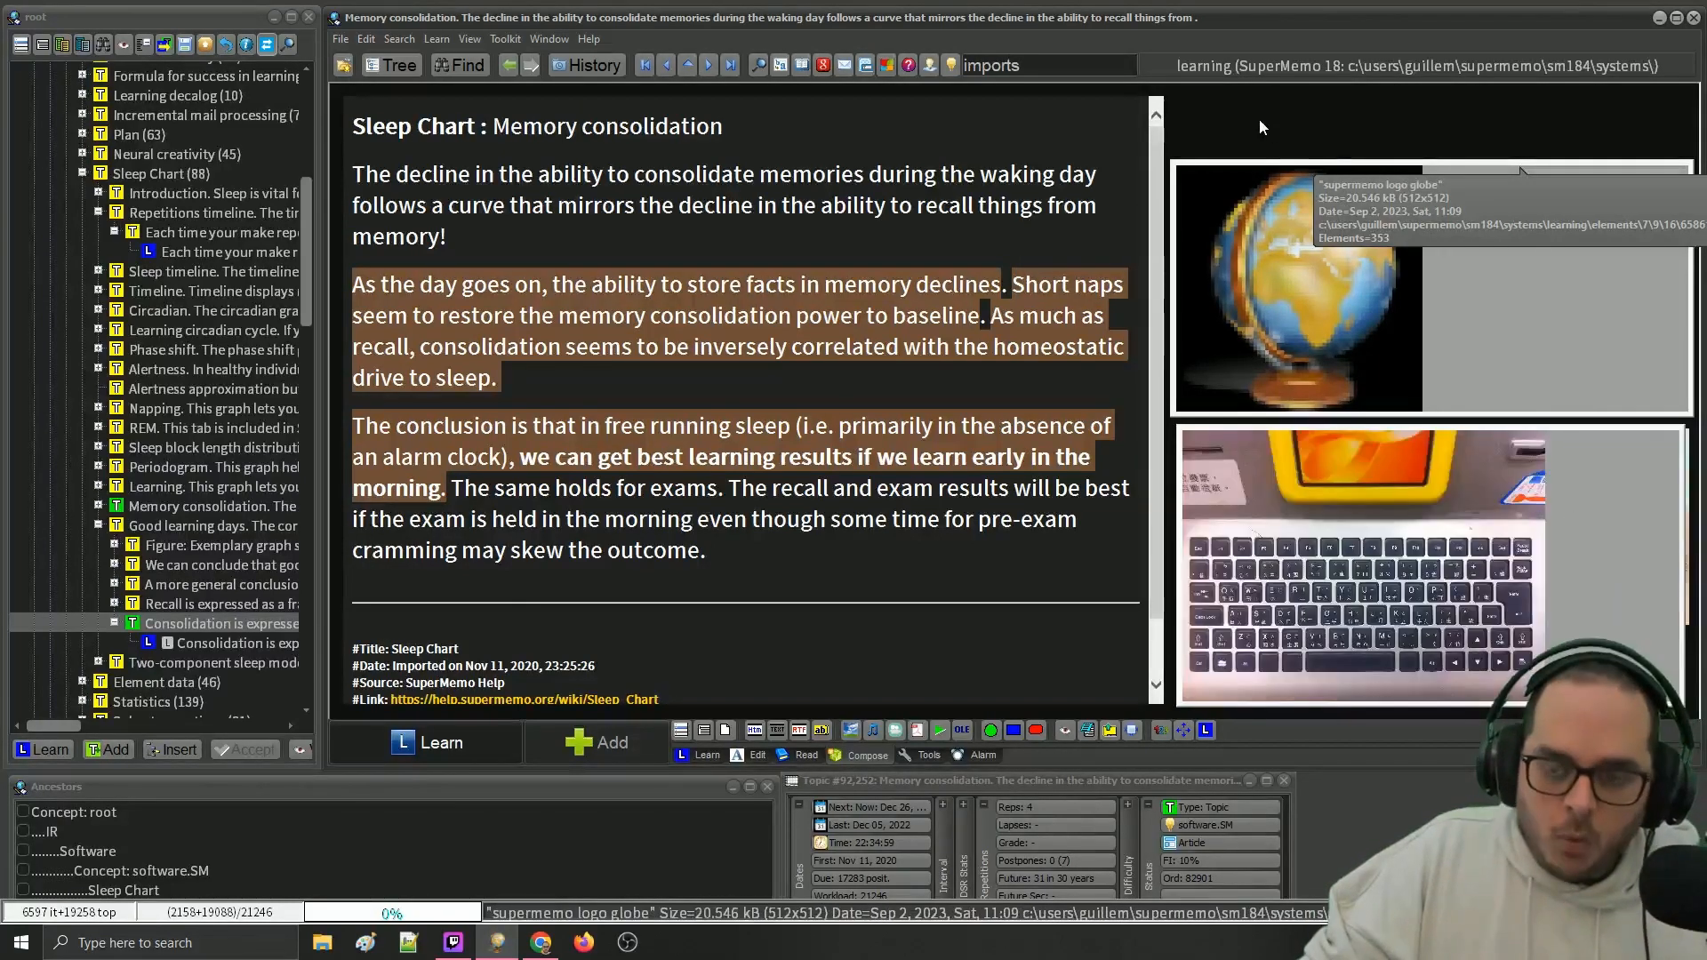
key(ctrl+alt+o)
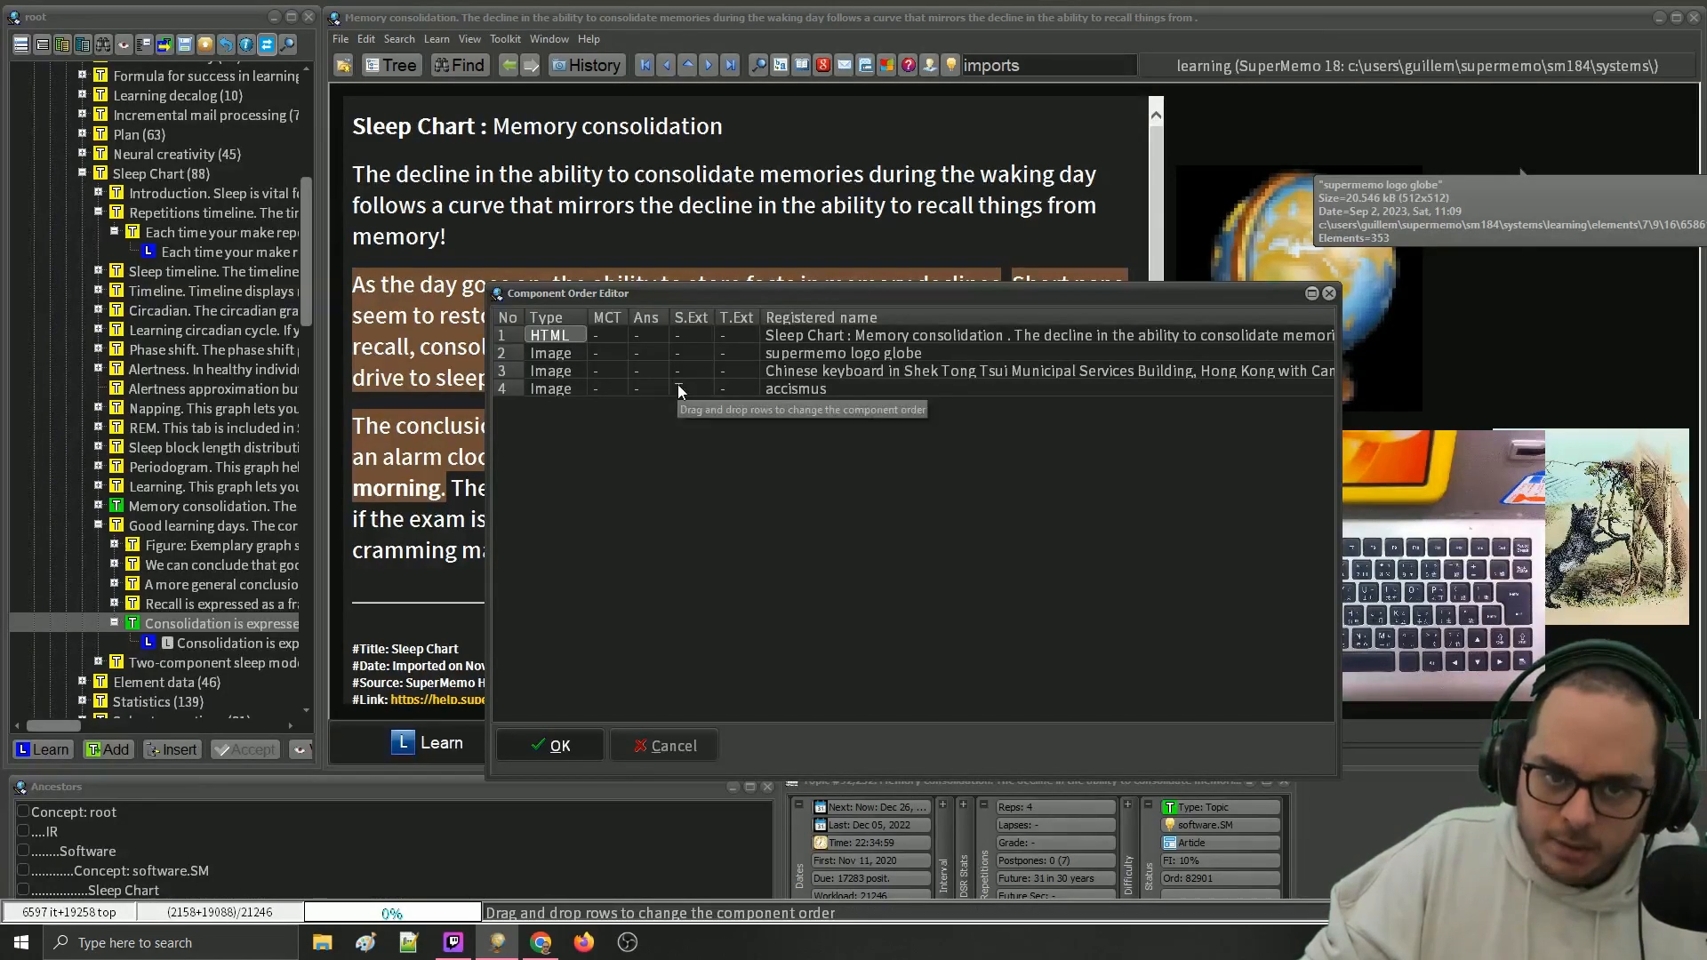
key(Escape)
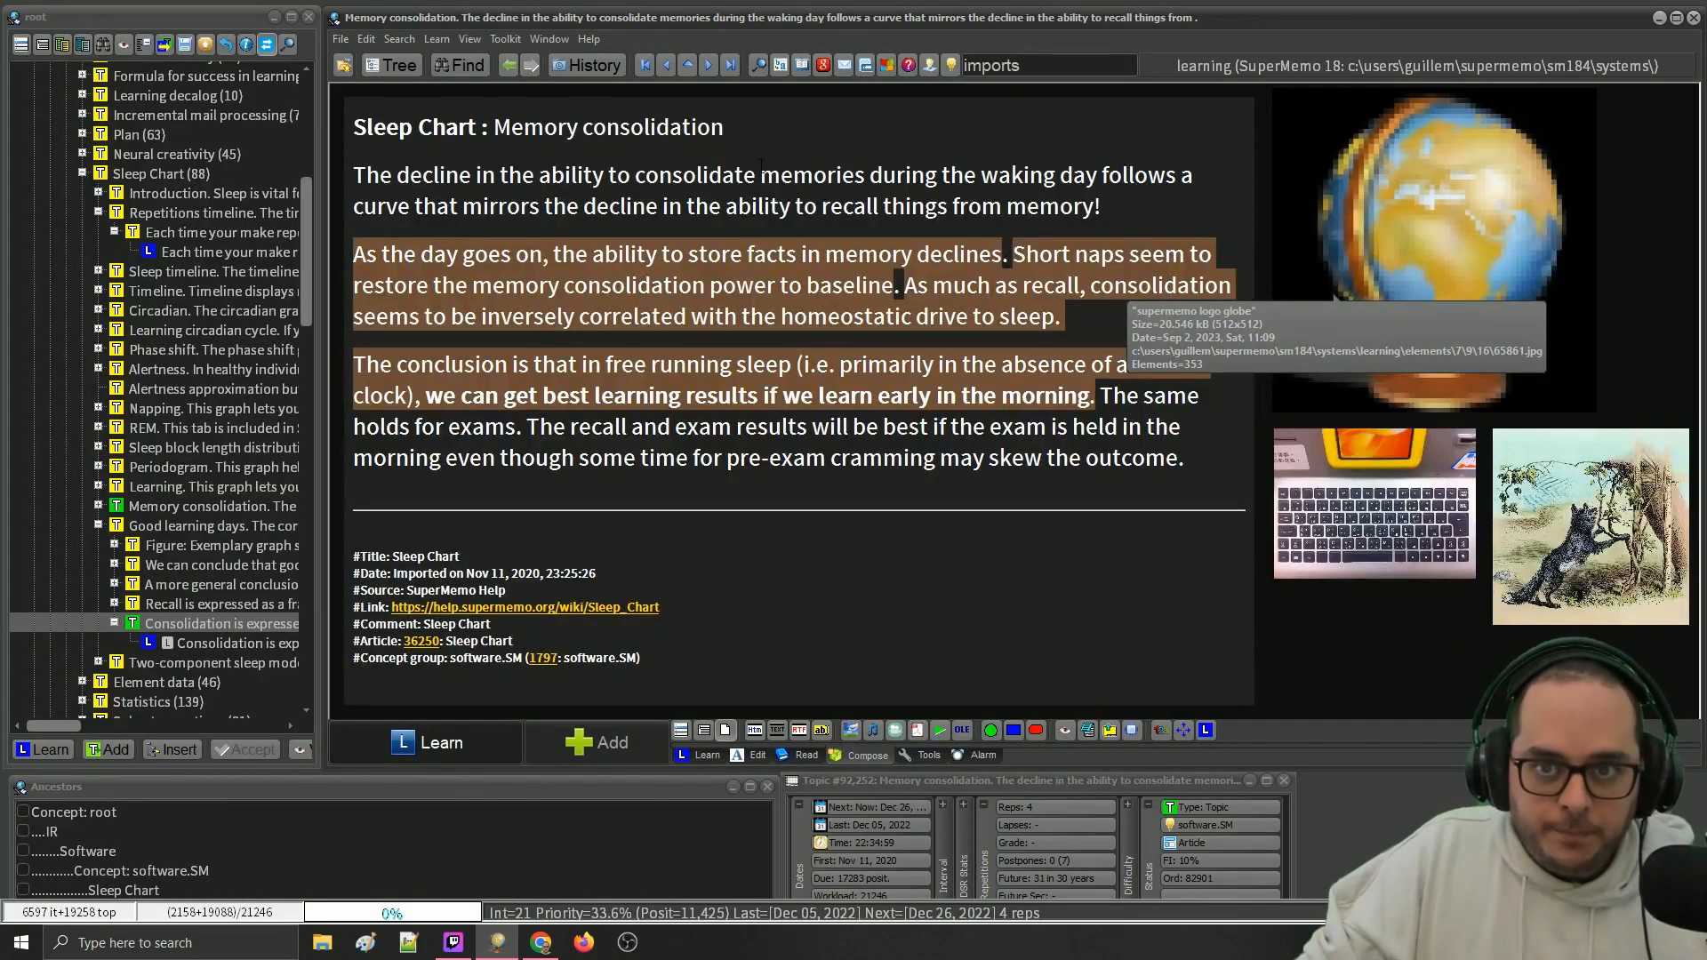
- Detach the "Article" template from the topic and check which template commands remain available
right_click(830, 93)
mouse_move(939, 203)
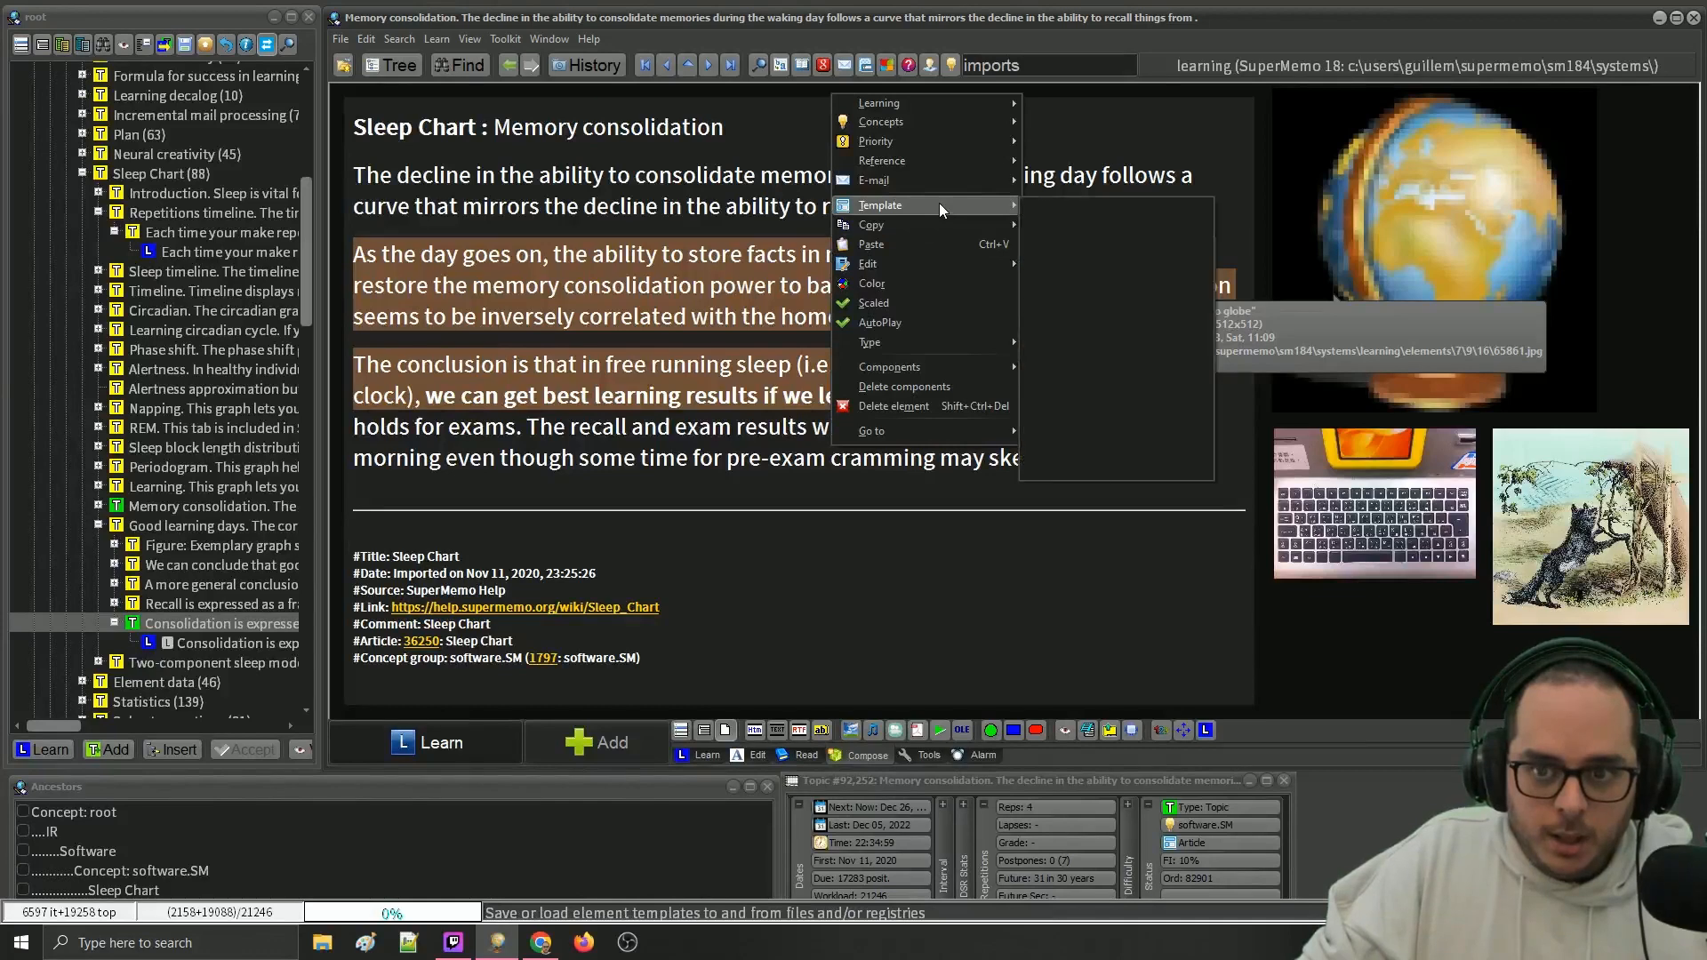
click(1084, 289)
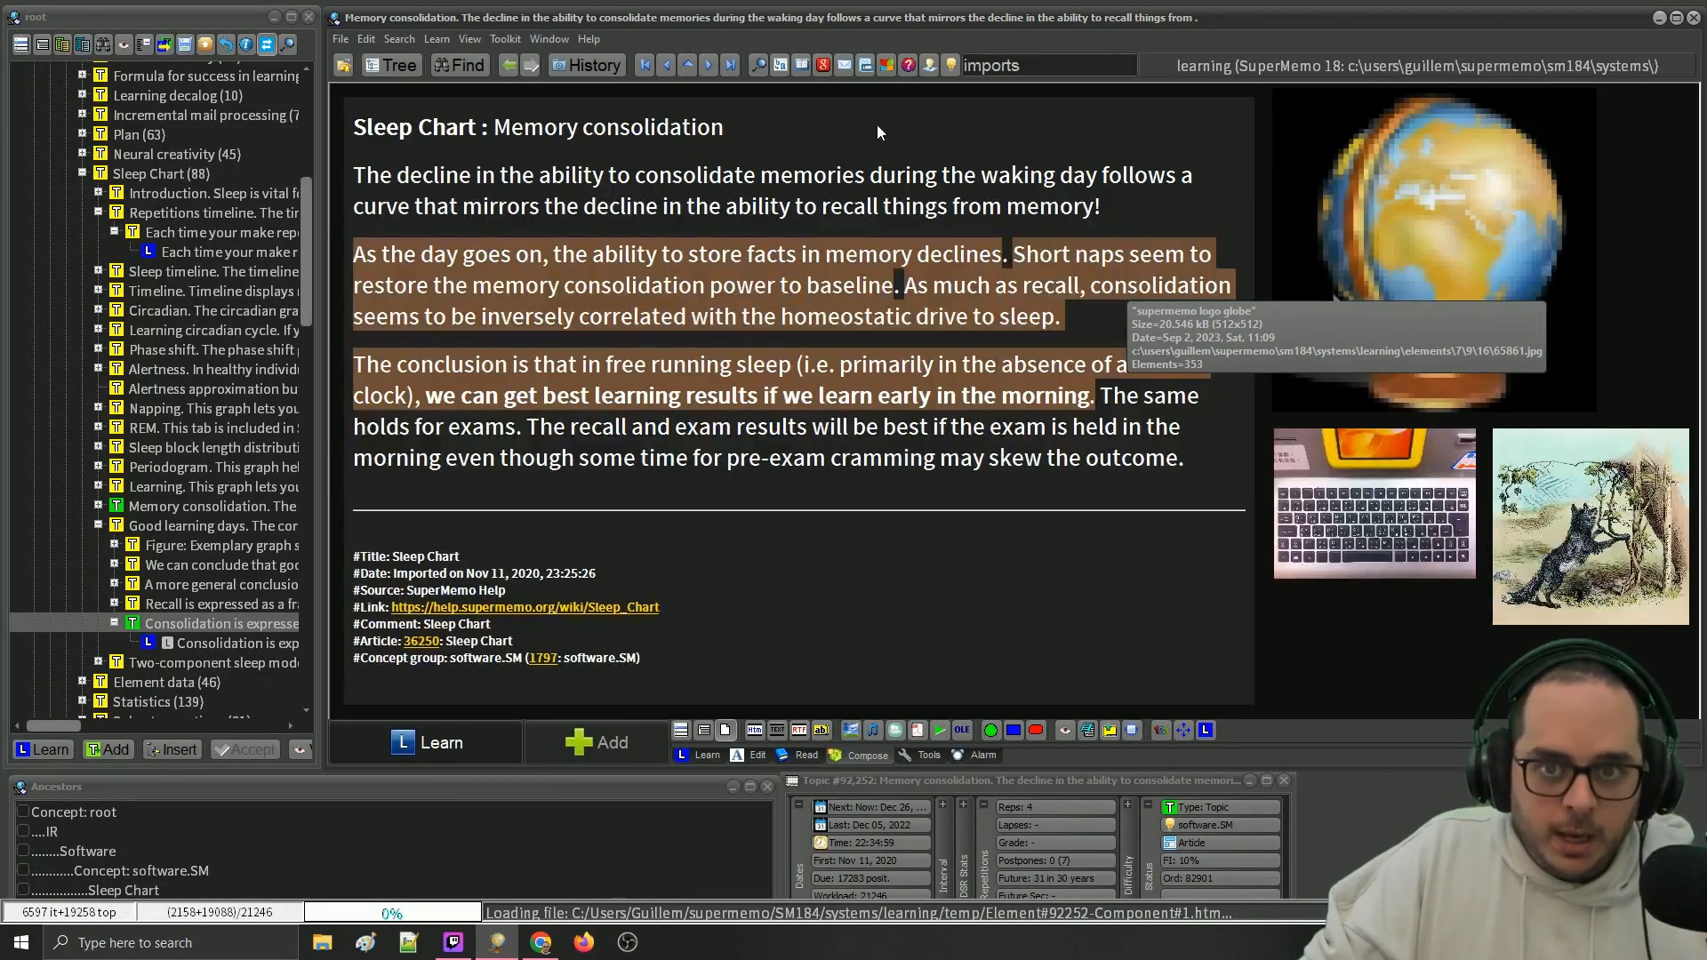
right_click(880, 91)
mouse_move(1008, 202)
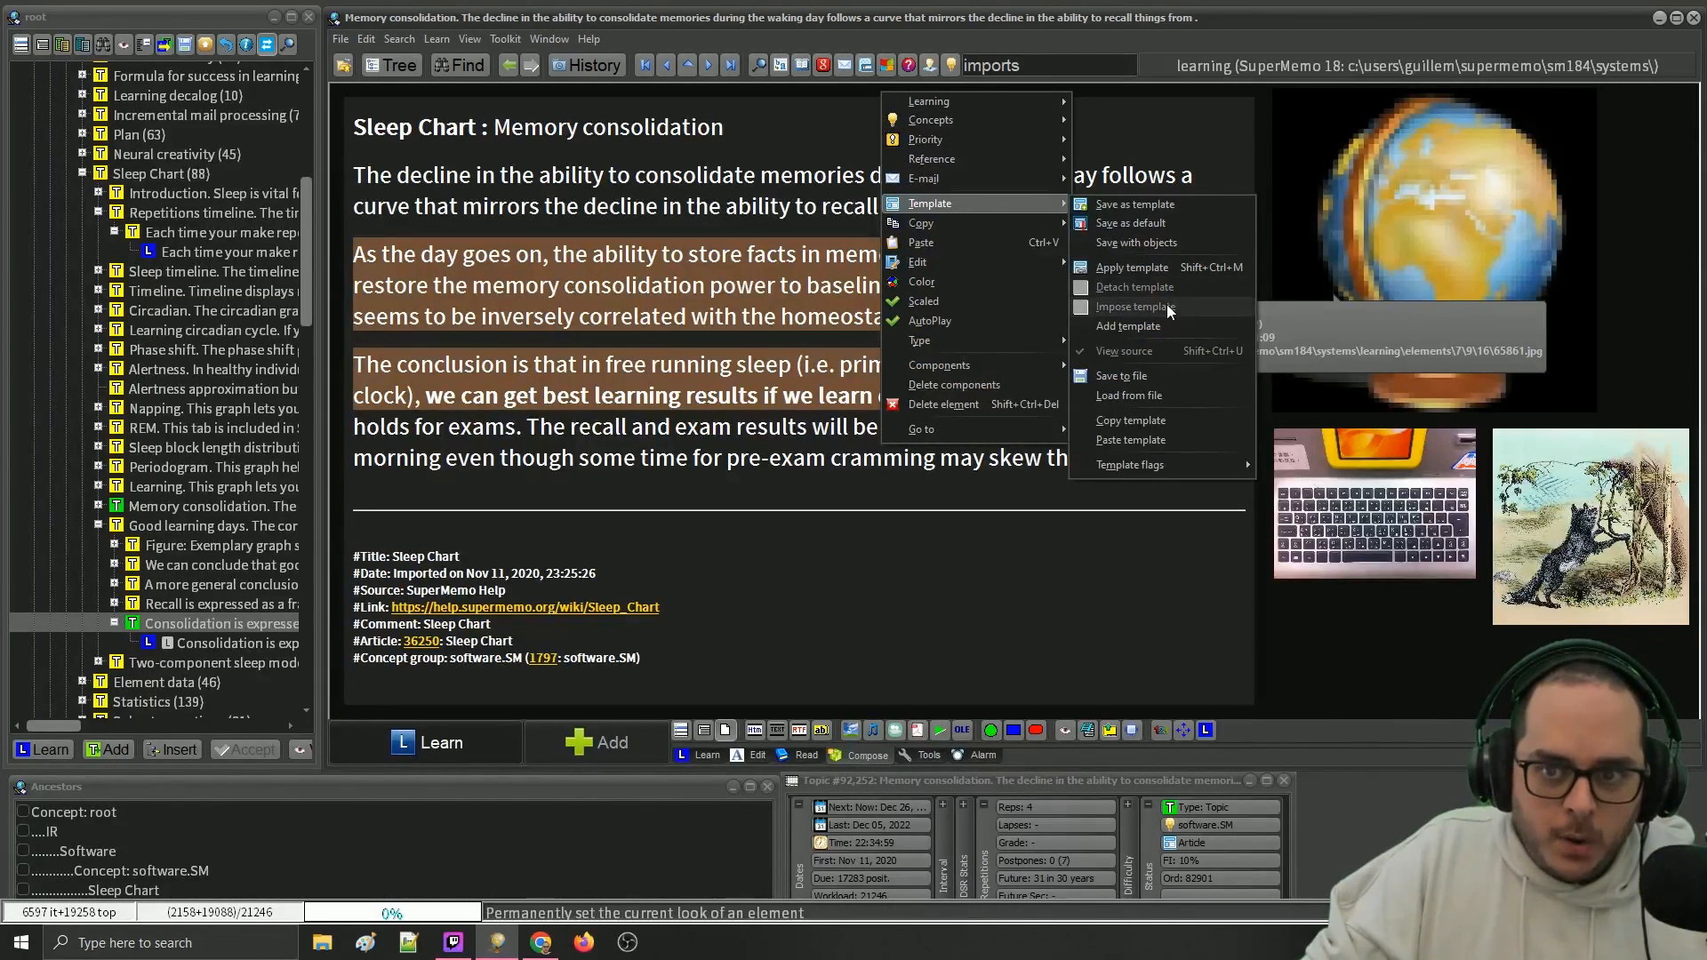
click(827, 88)
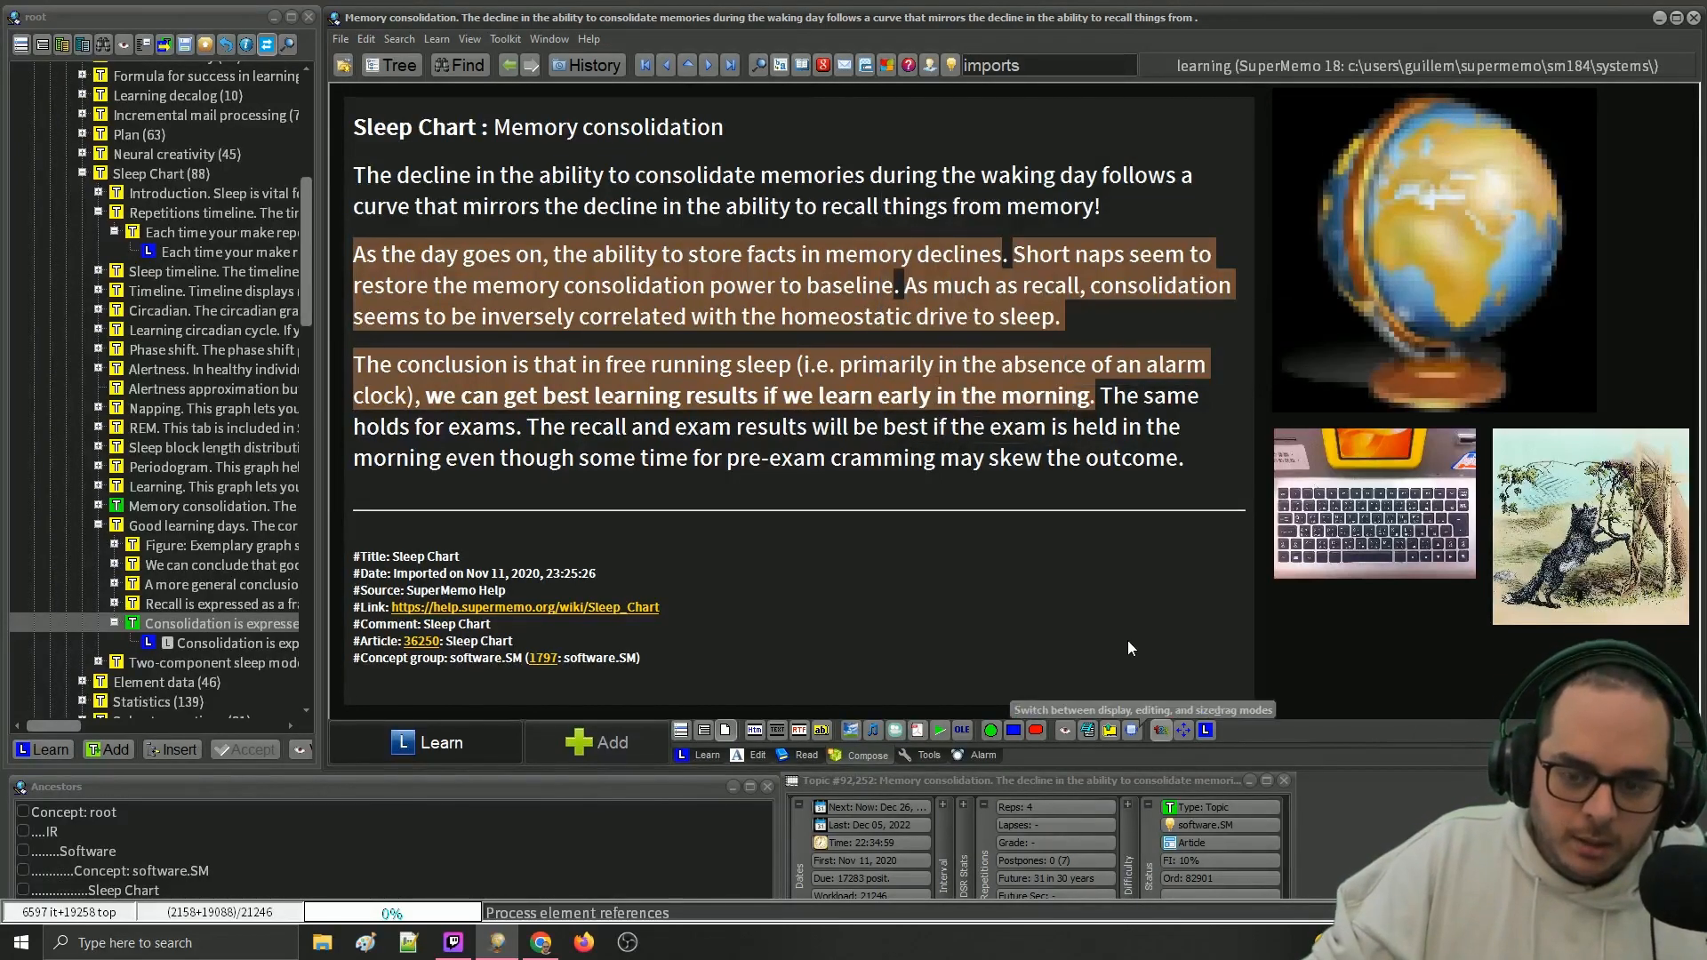
- Reapply the "Article" template to the topic and replace it with the "Article Picture" template
key(ctrl+shift+m)
key(Return)
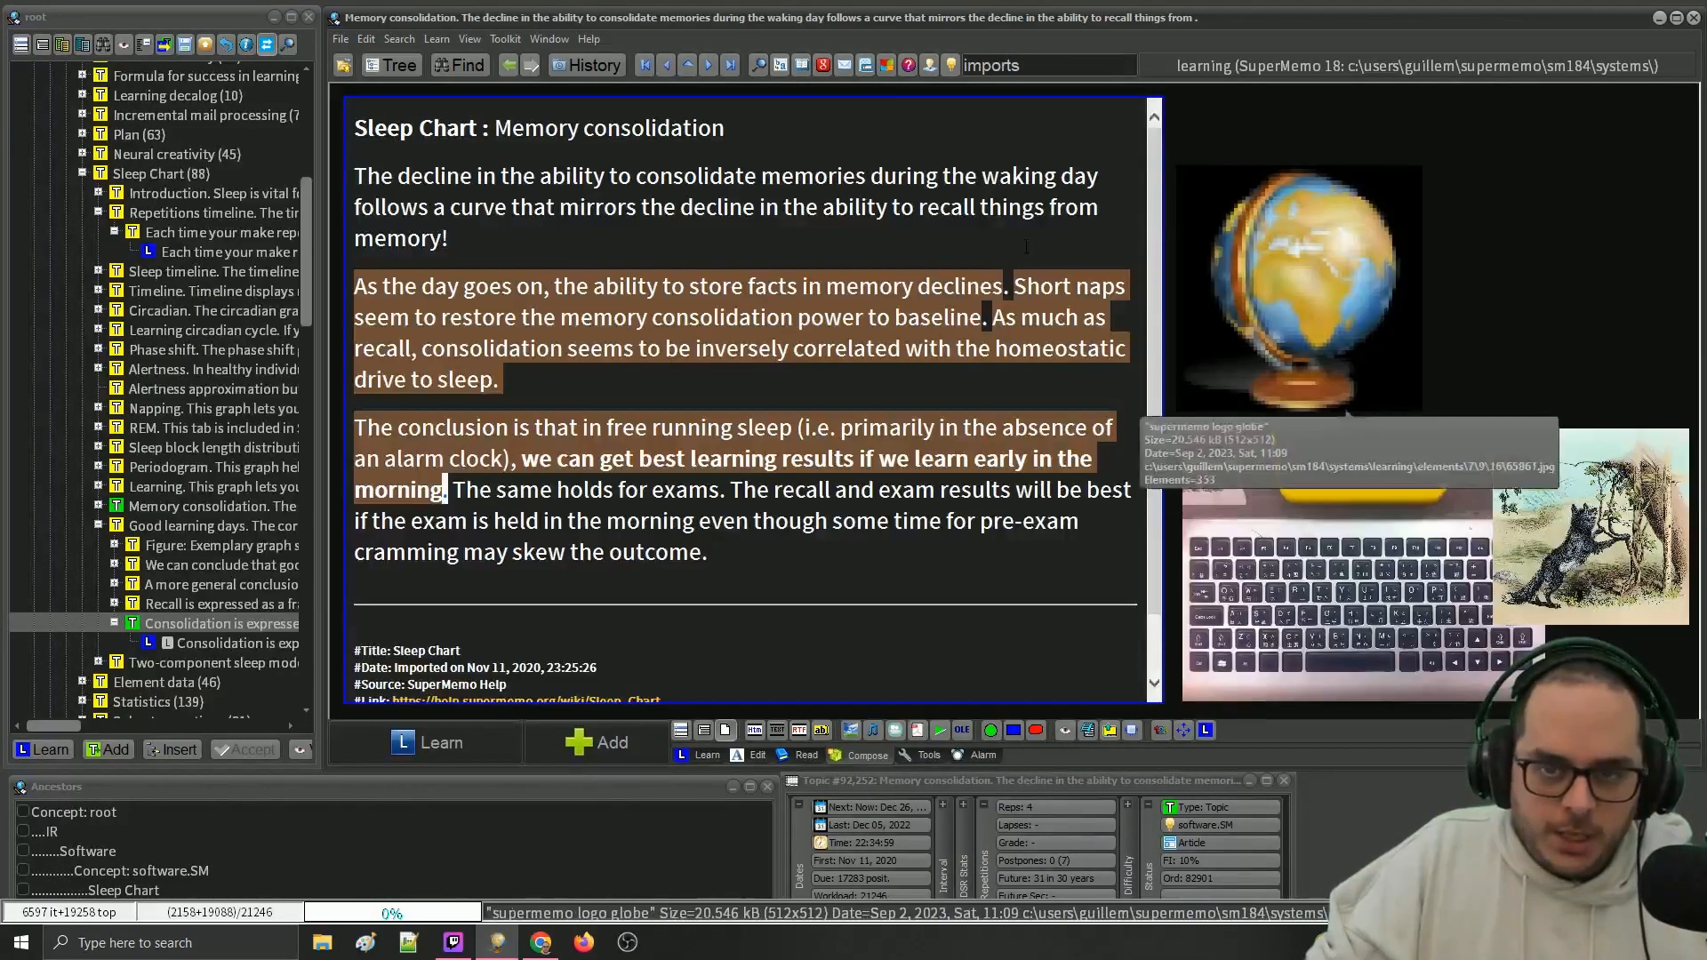
key(ctrl+shift+m)
key(Down)
key(Down)
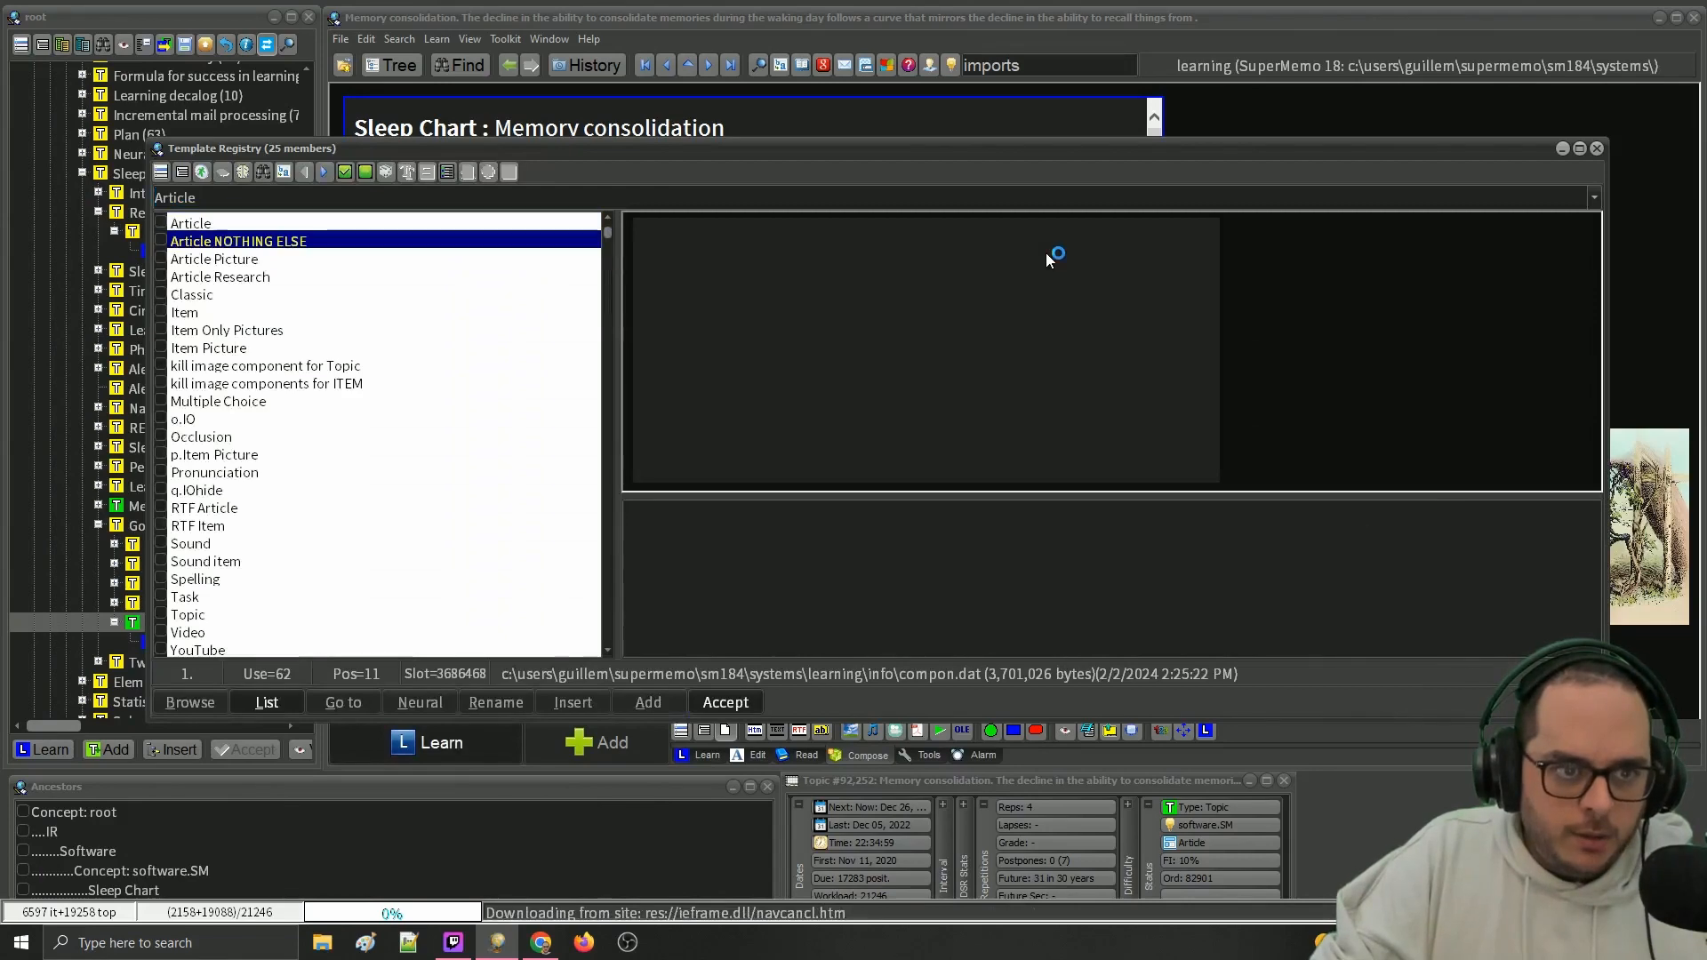
key(Return)
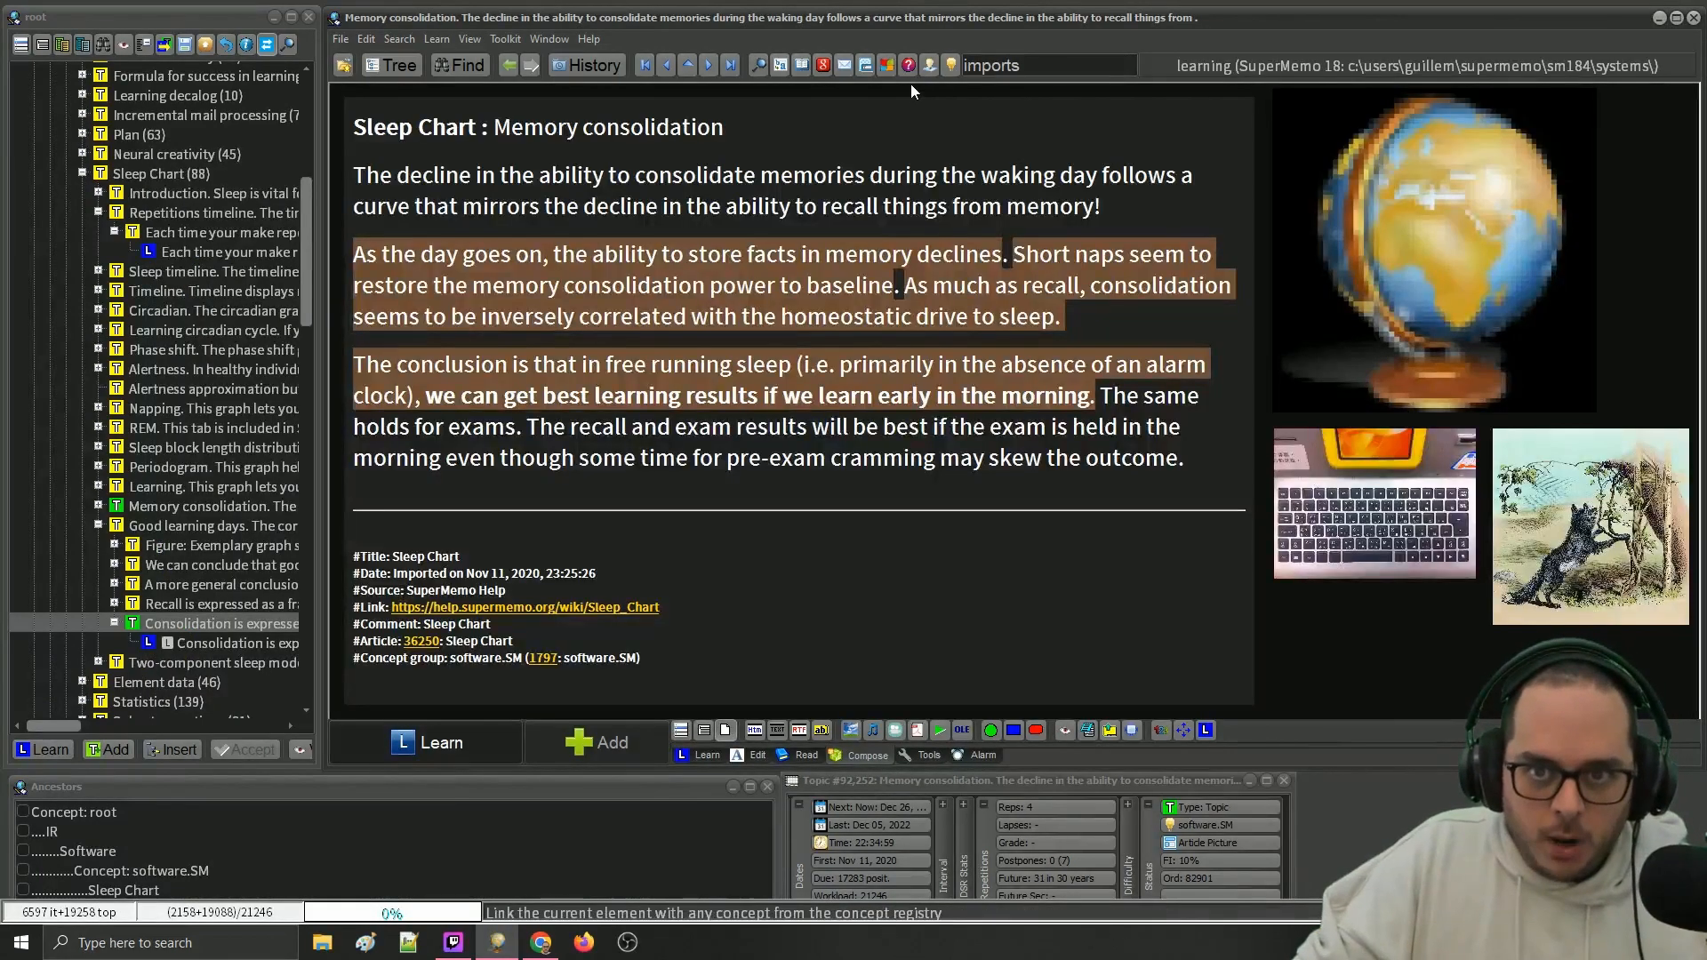
- Impose the "Article Picture" template on the topic, overwriting its source data and detaching the template
right_click(910, 84)
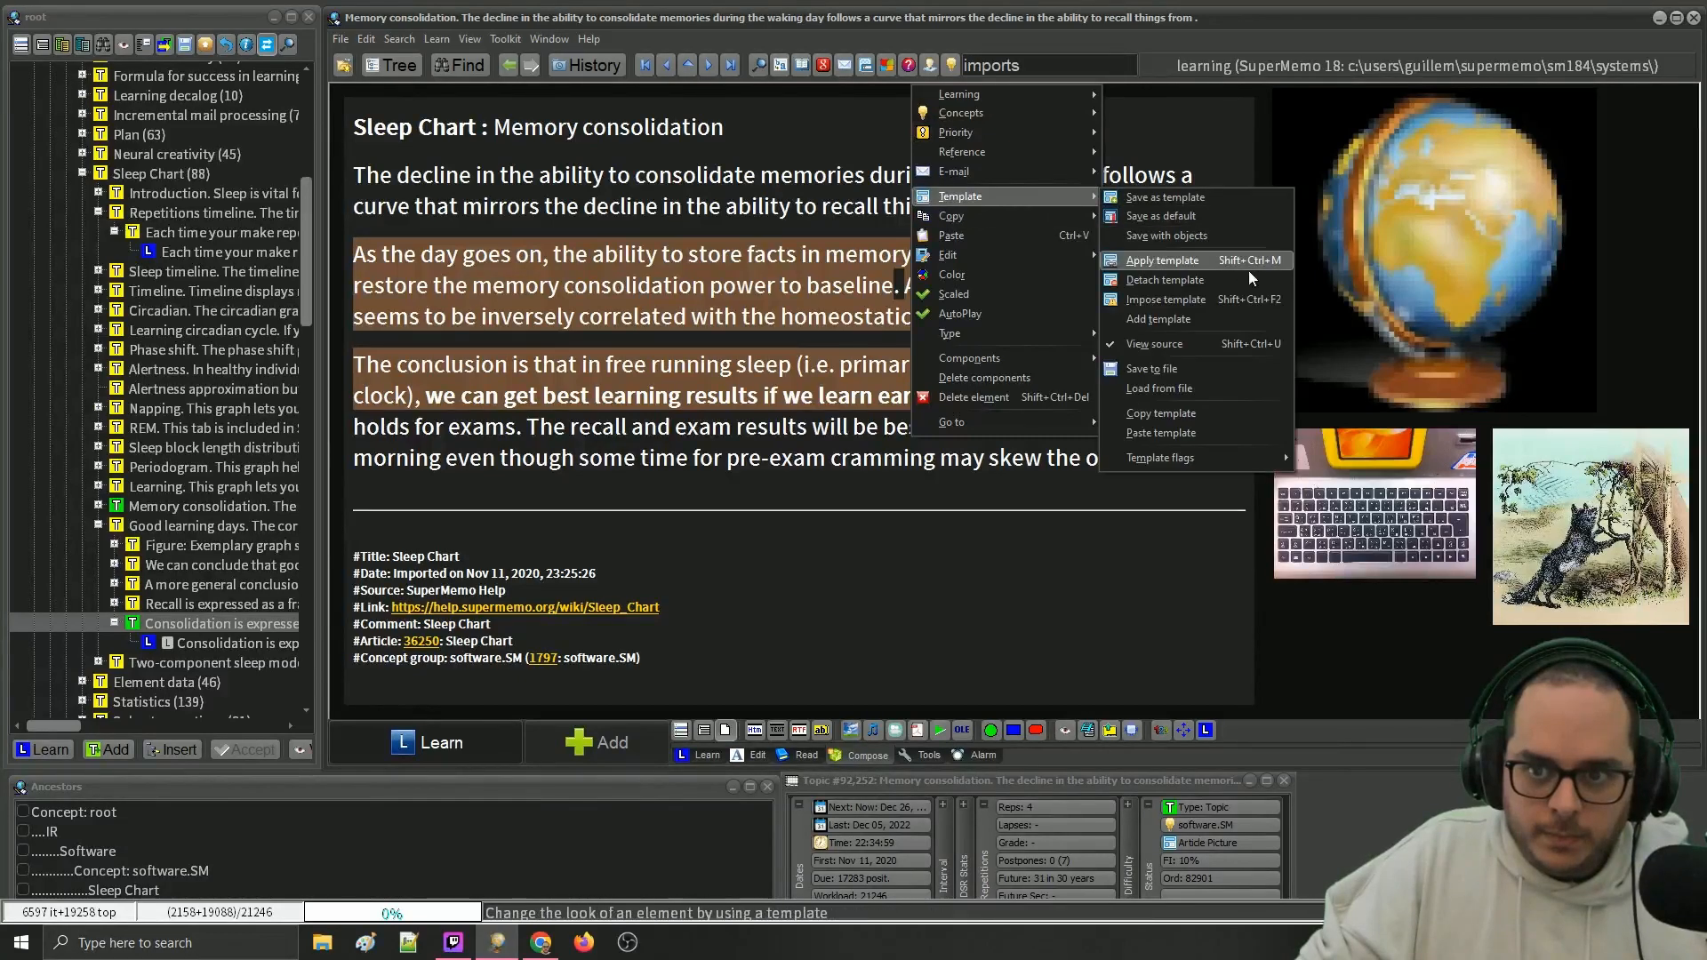
click(1262, 295)
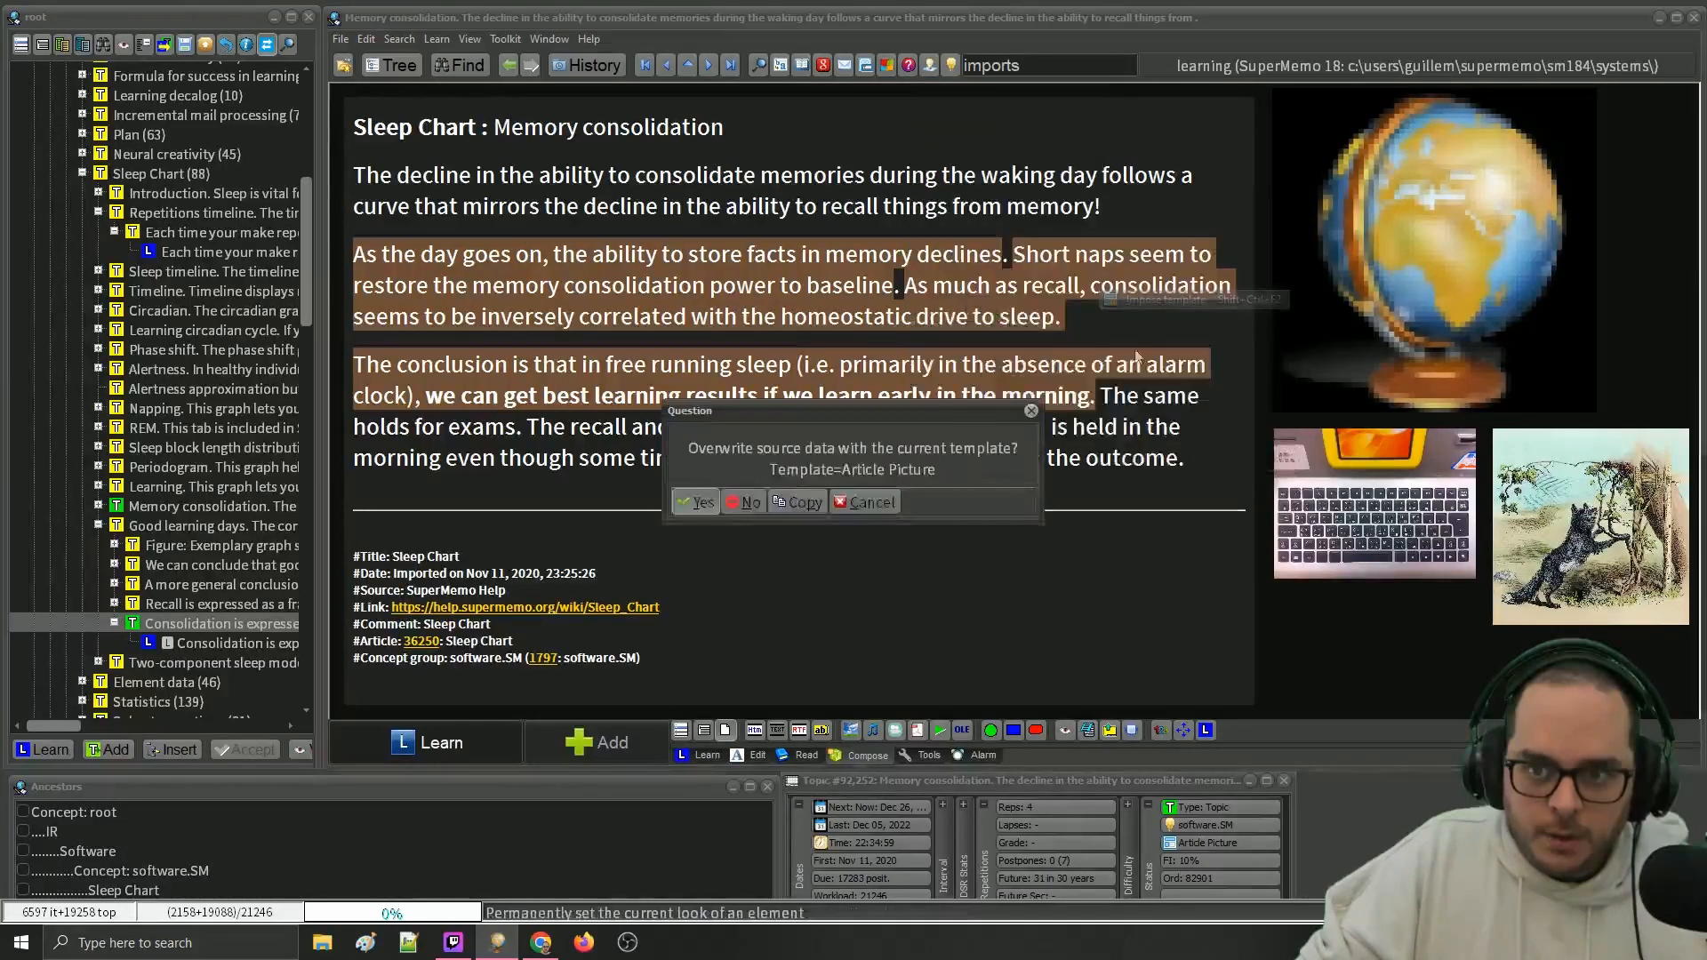
click(696, 504)
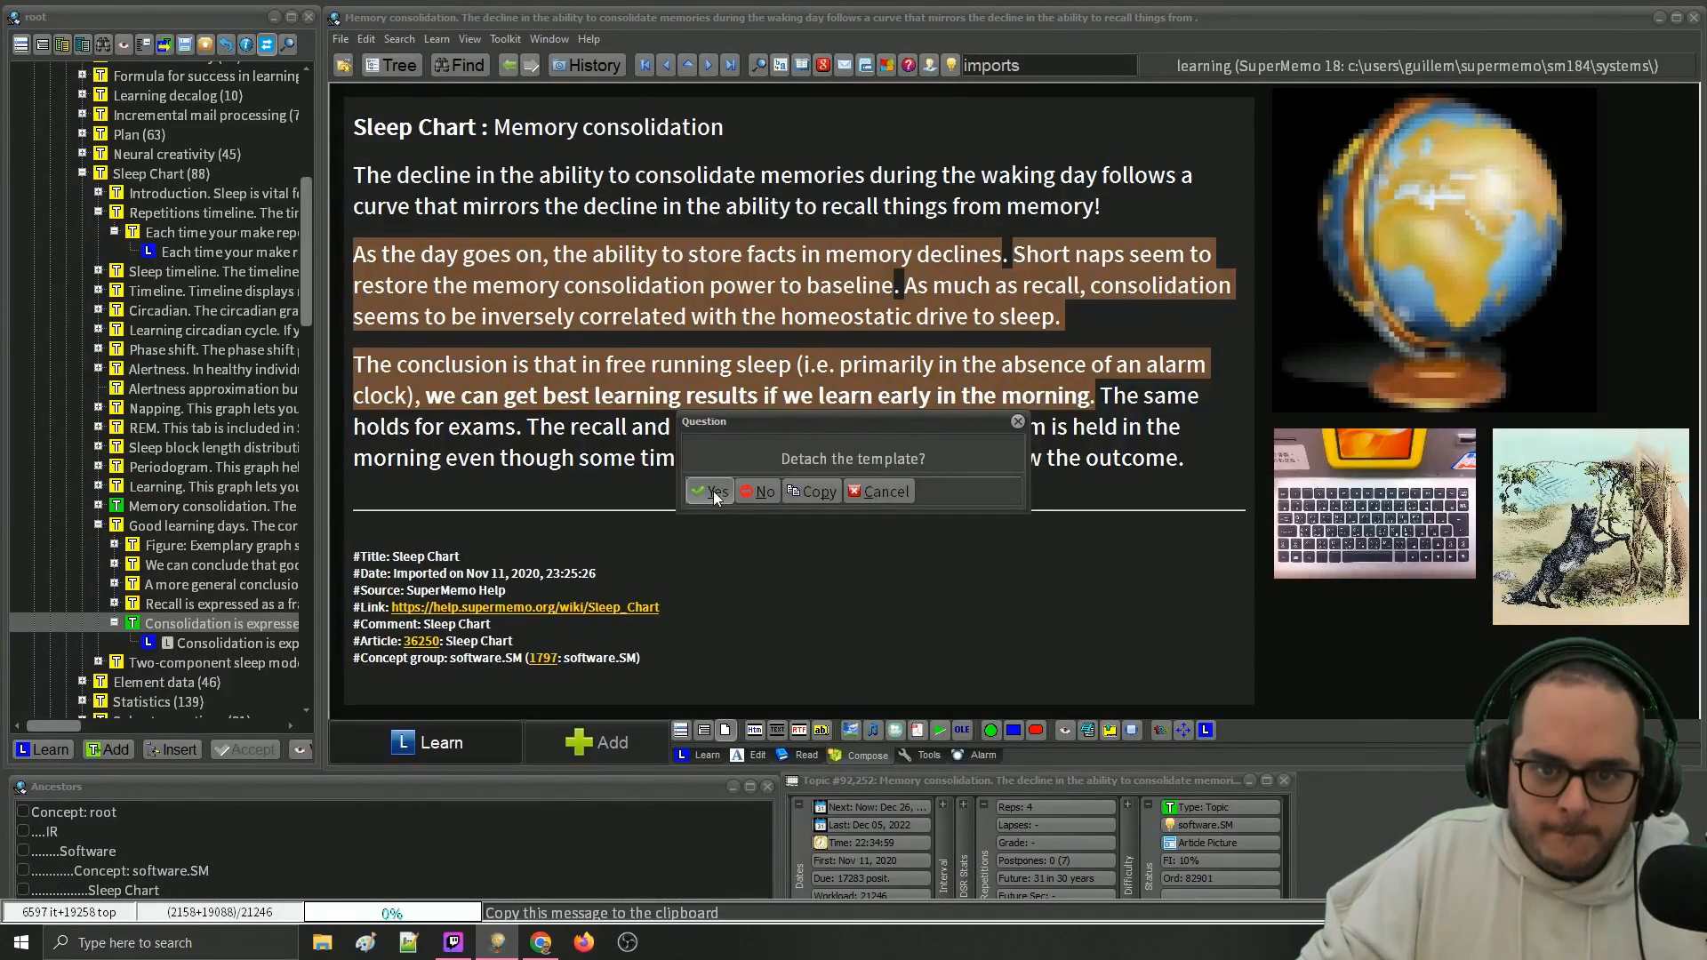
click(713, 491)
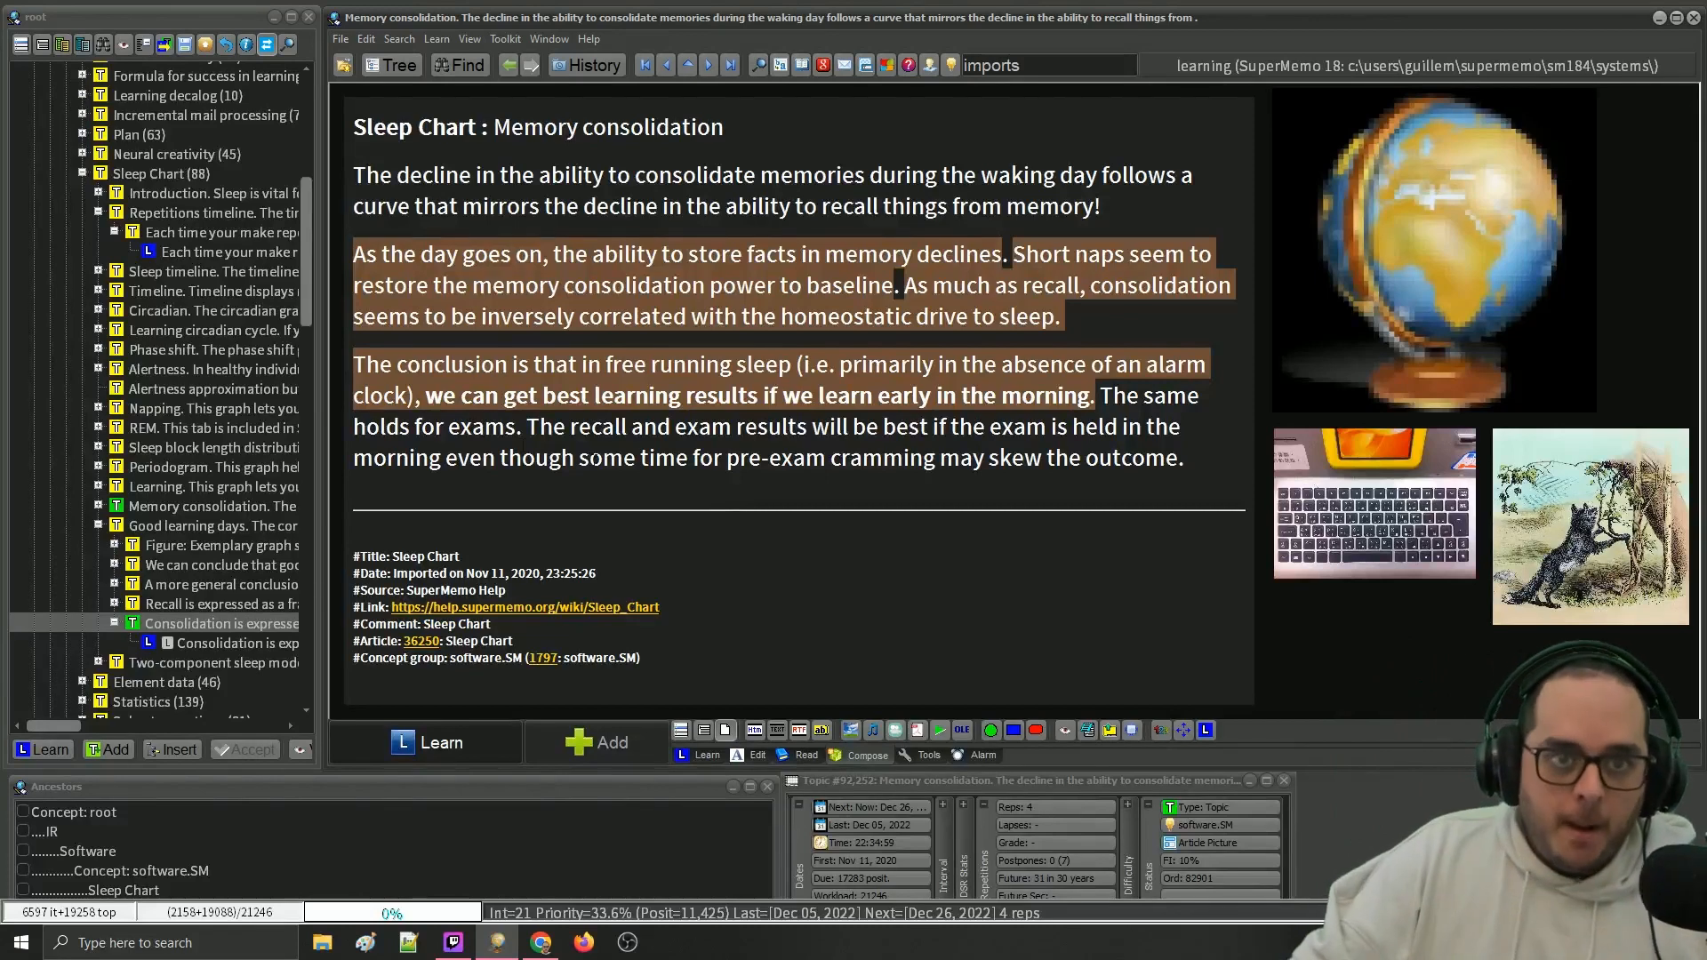
- In the template registry, turn off the "Delete template extras" flag for the "Article" template
click(367, 38)
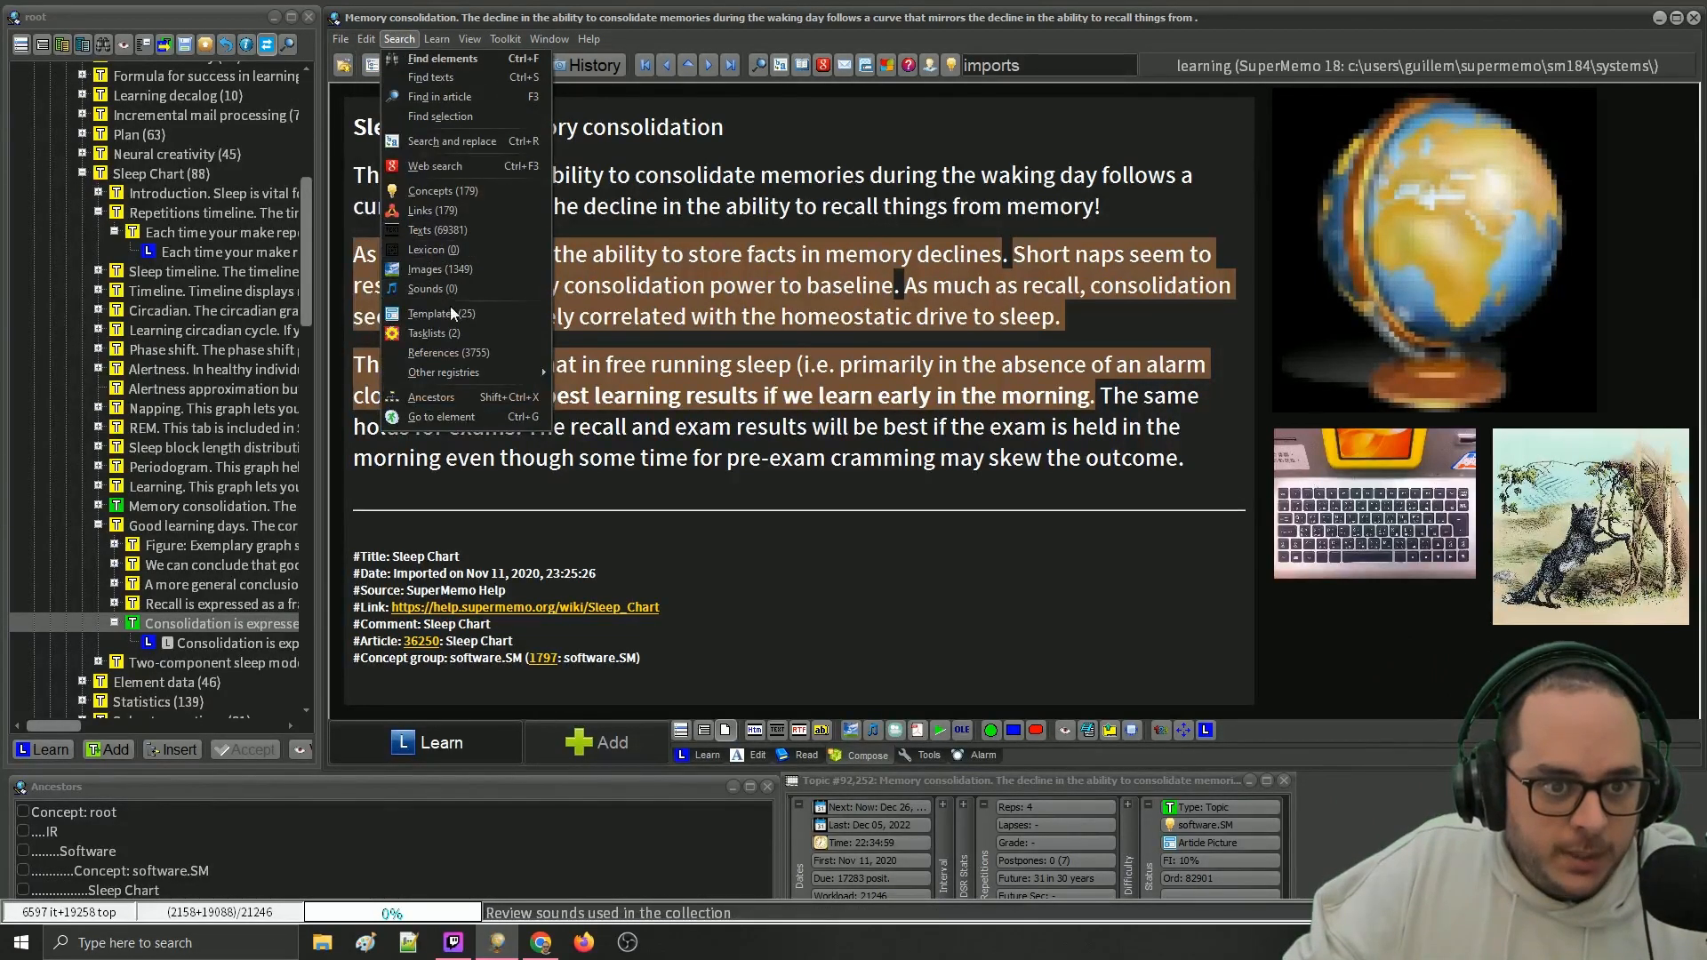
click(449, 311)
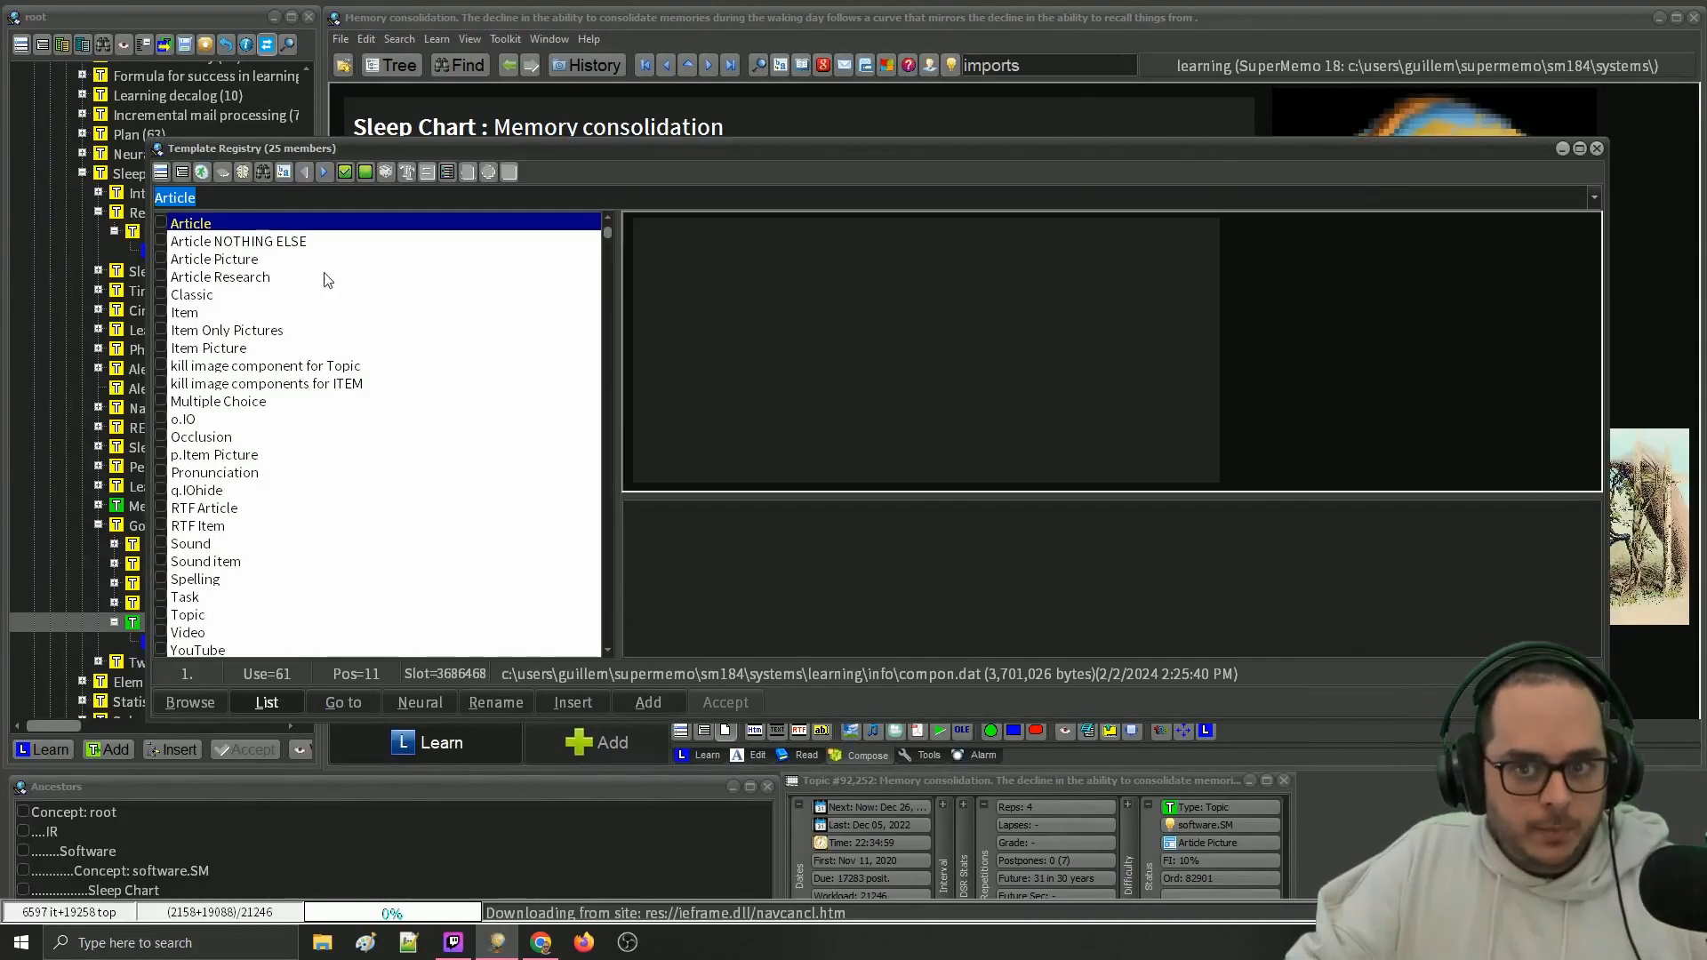
right_click(1245, 228)
mouse_move(1293, 333)
mouse_move(1493, 595)
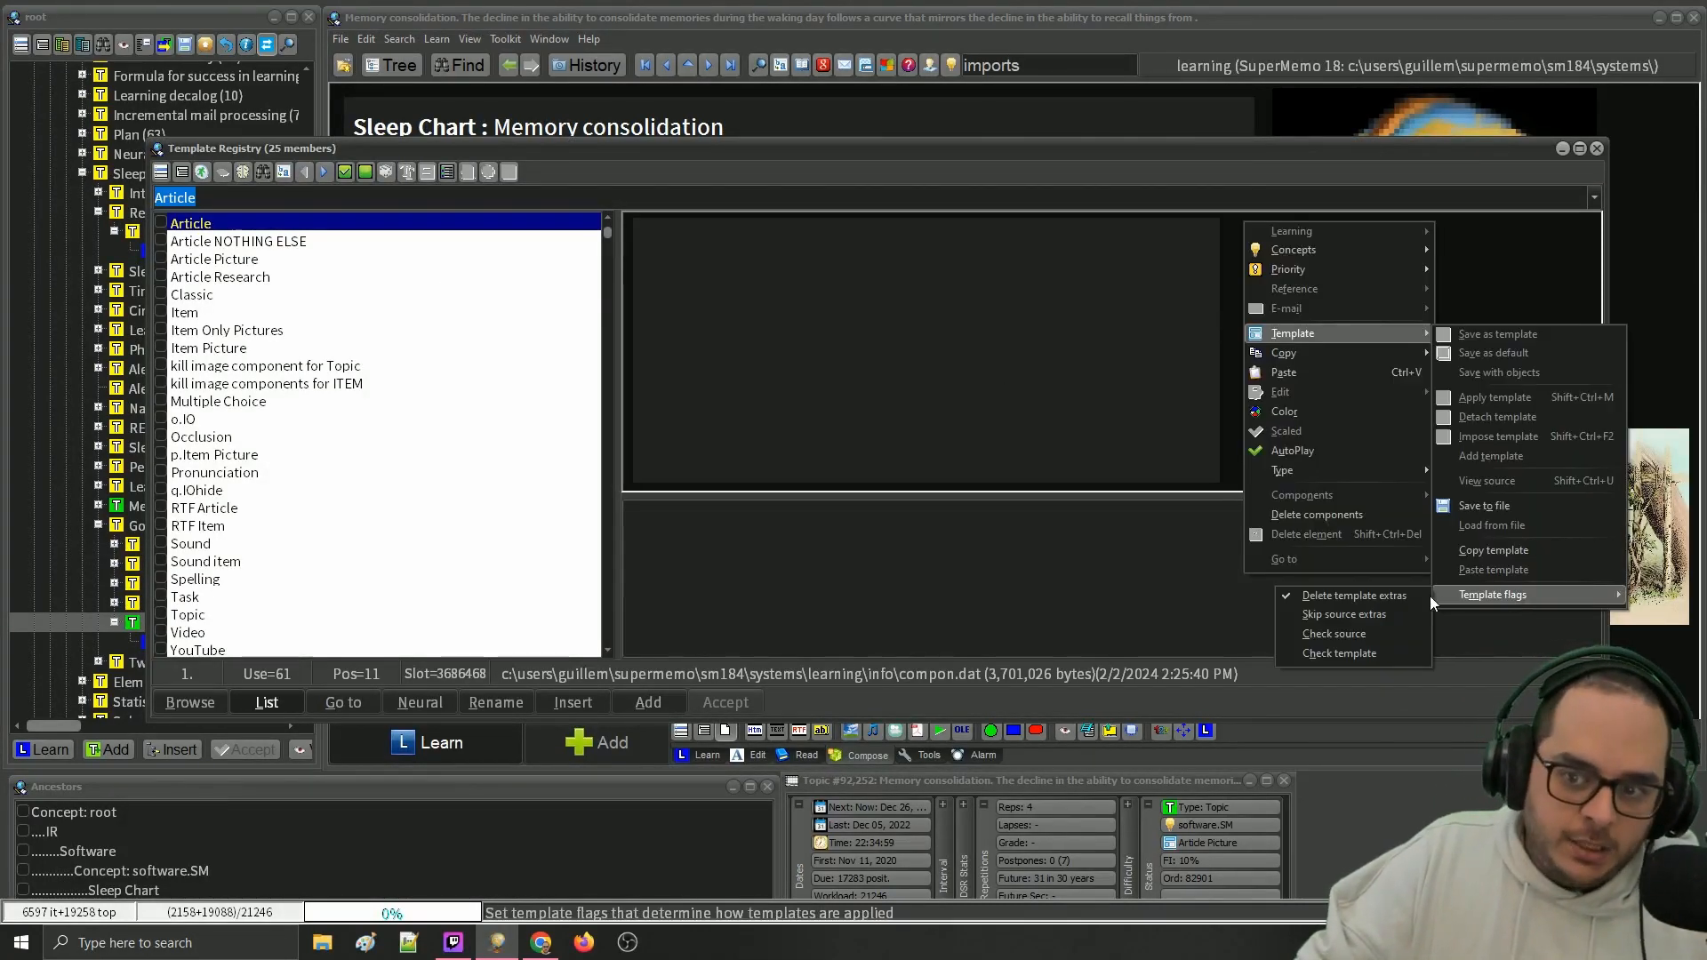
click(1396, 599)
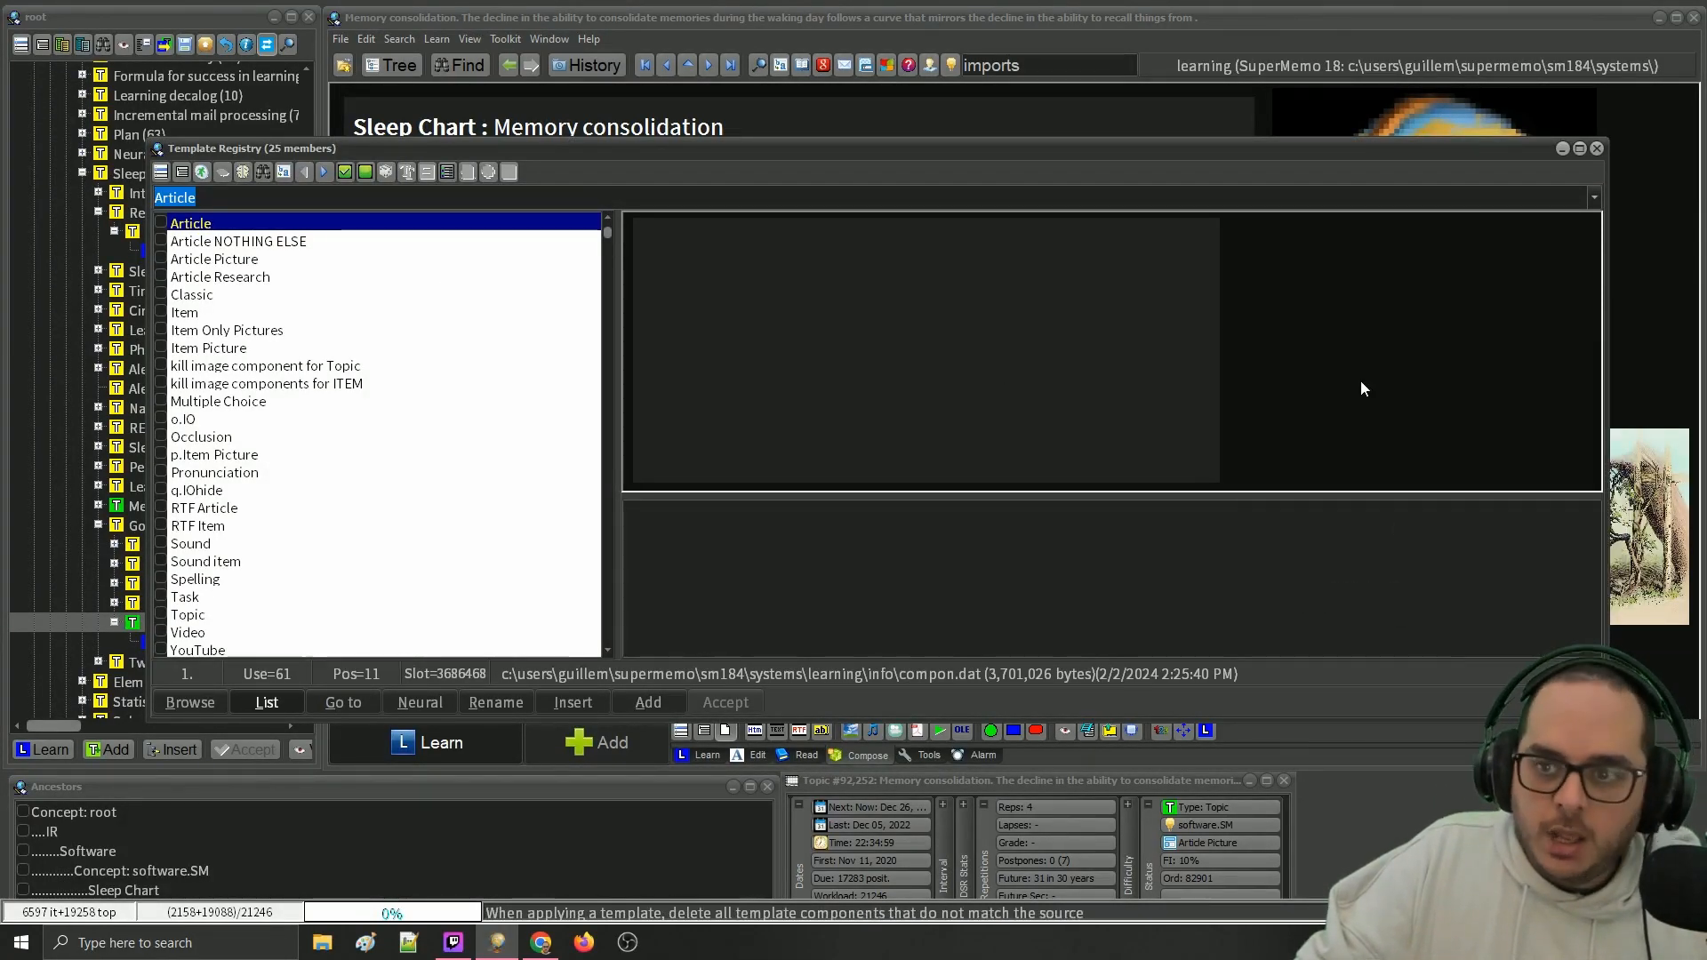
- Turn on the "Skip source extras" flag for the "Article" template and close the template registry
right_click(1248, 229)
mouse_move(1307, 334)
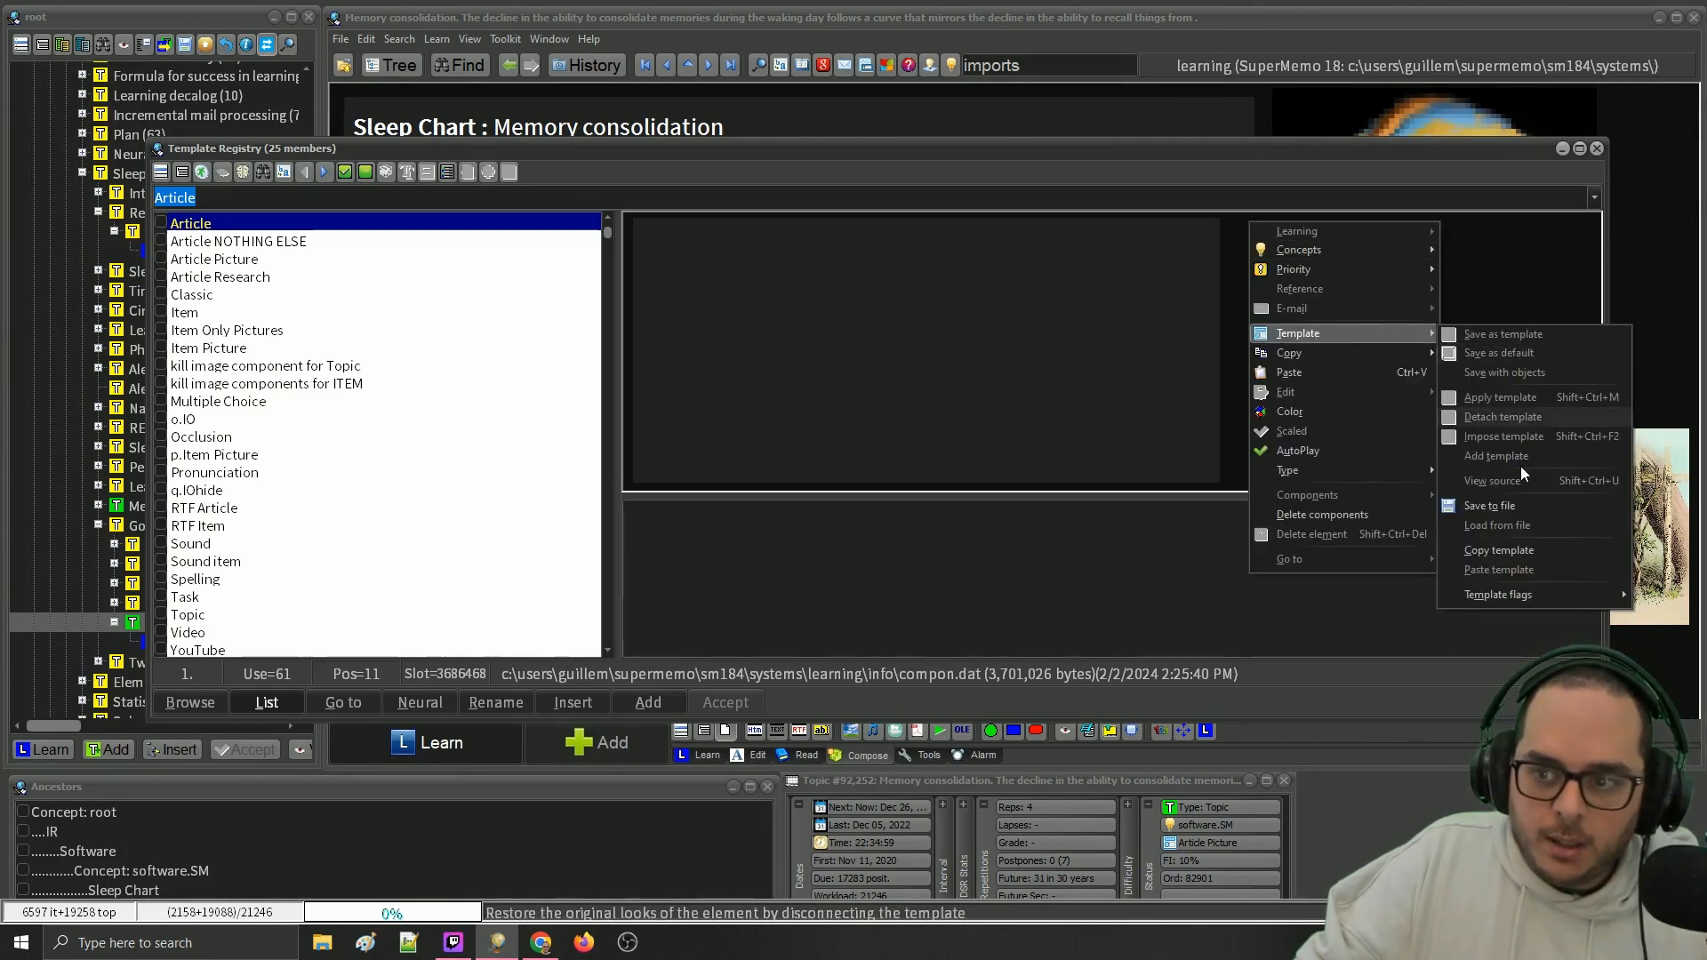
mouse_move(1501, 592)
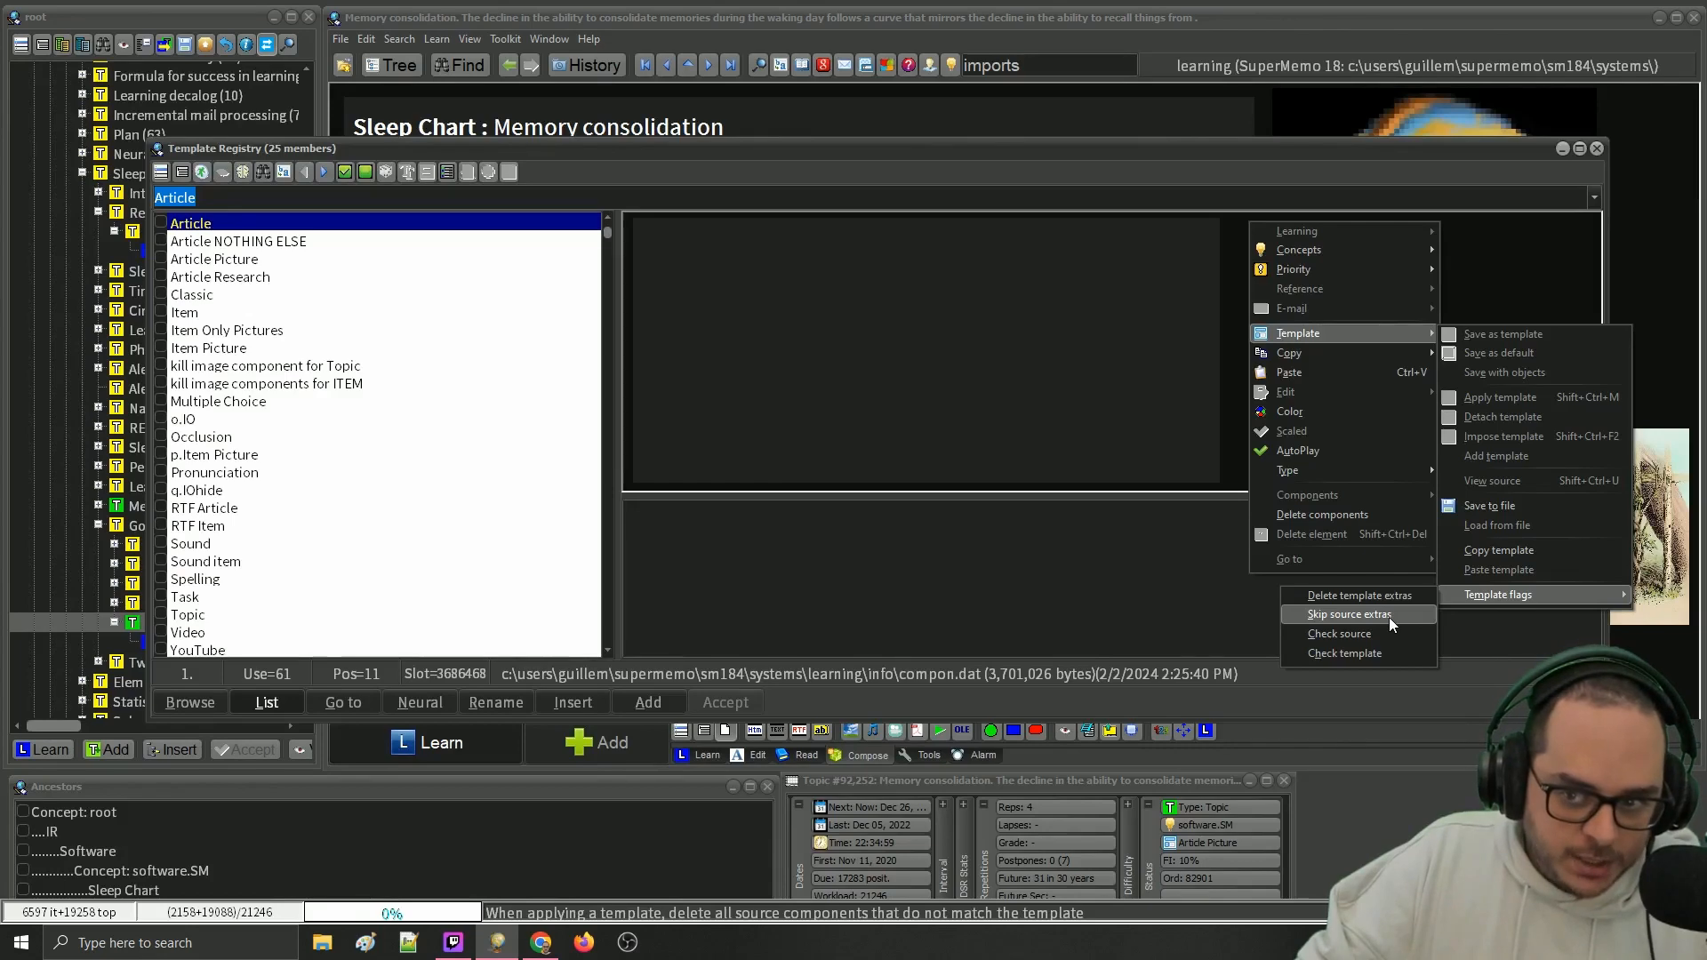
click(1388, 617)
click(1596, 148)
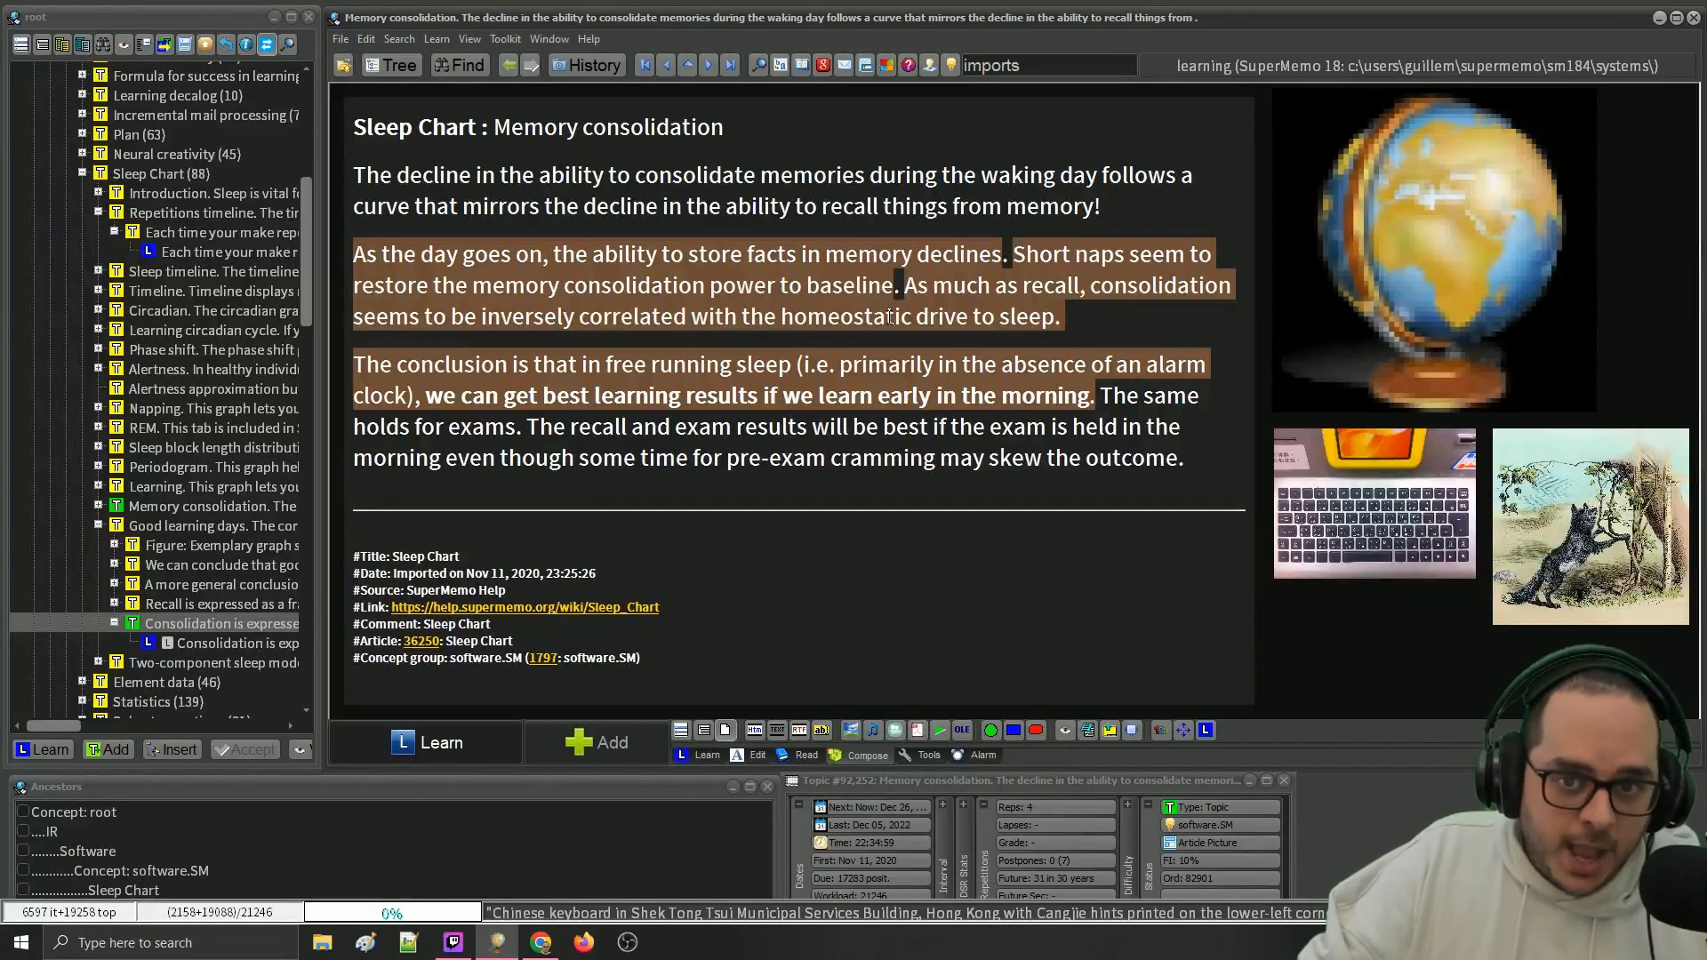
- Apply the "Article" template to the Memory consolidation topic
key(ctrl+shift+m)
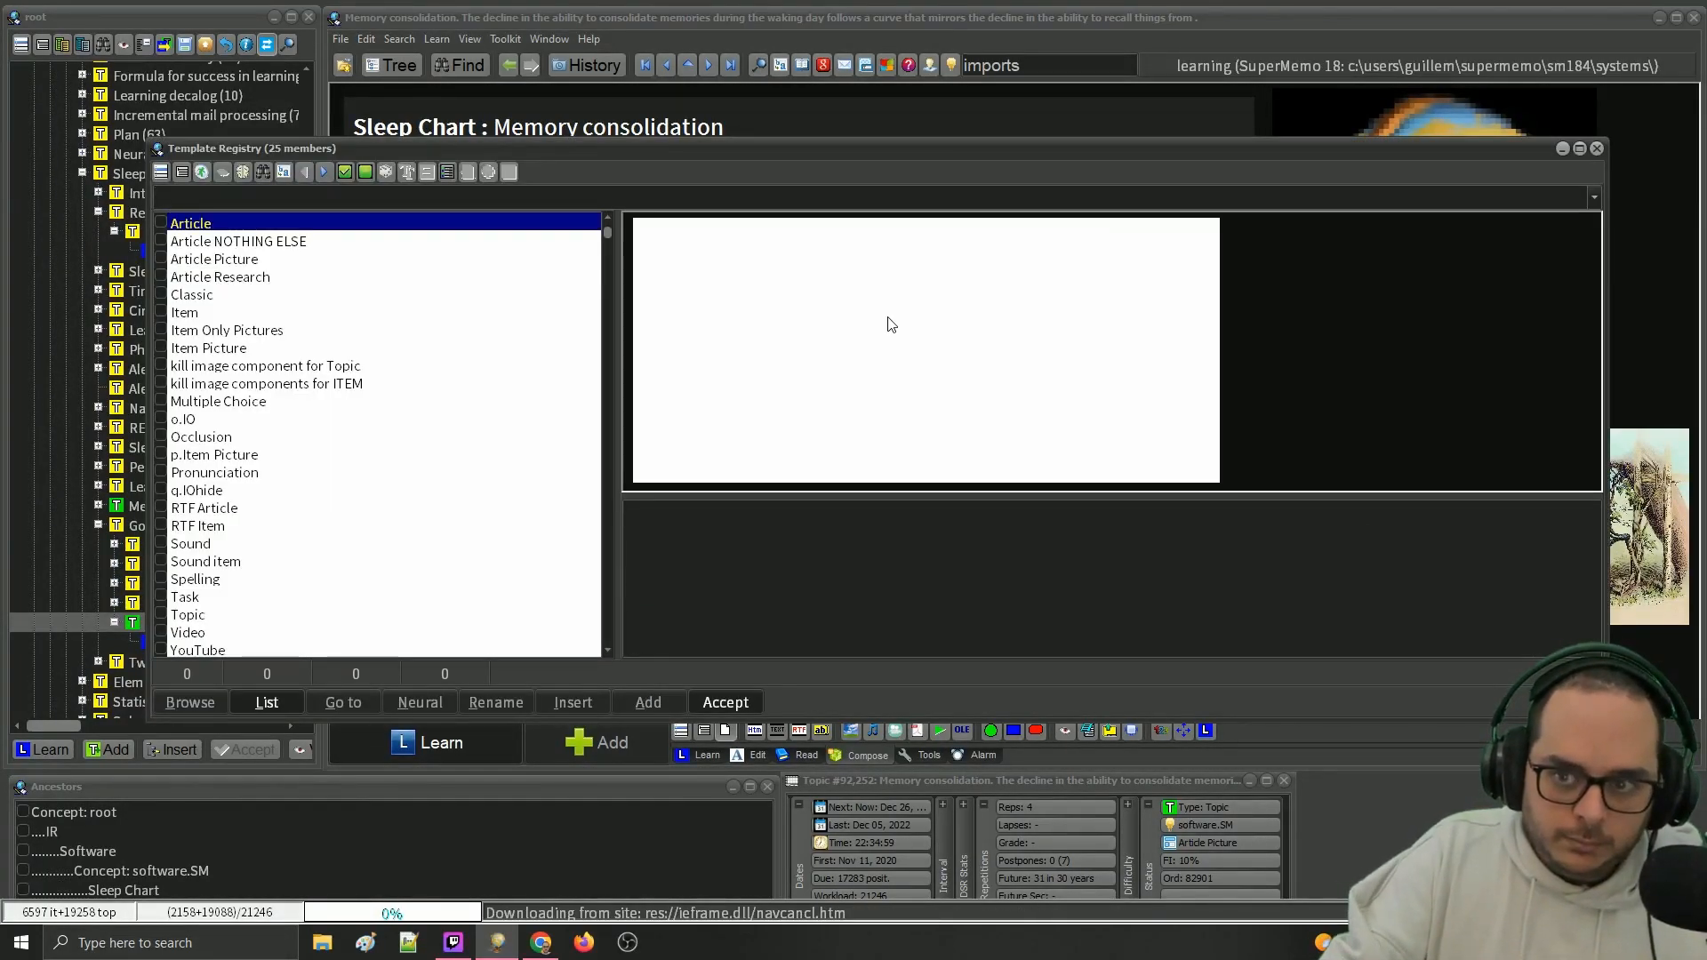
key(Return)
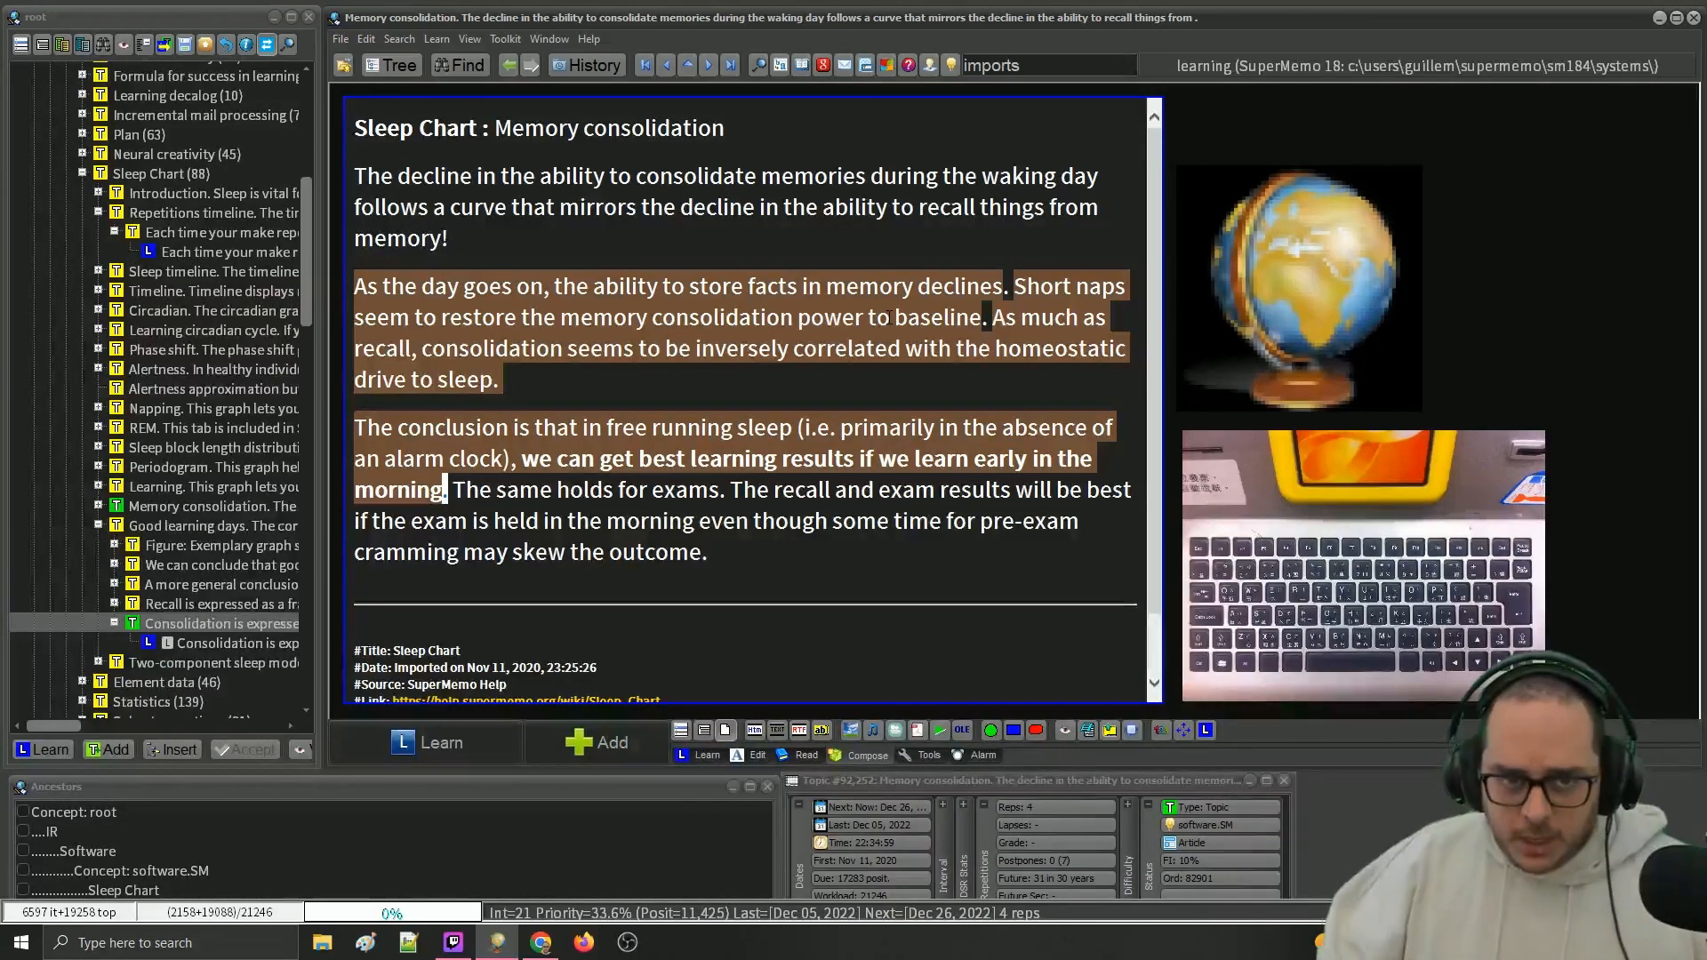
- Look through the list of templates in the template registry
click(399, 38)
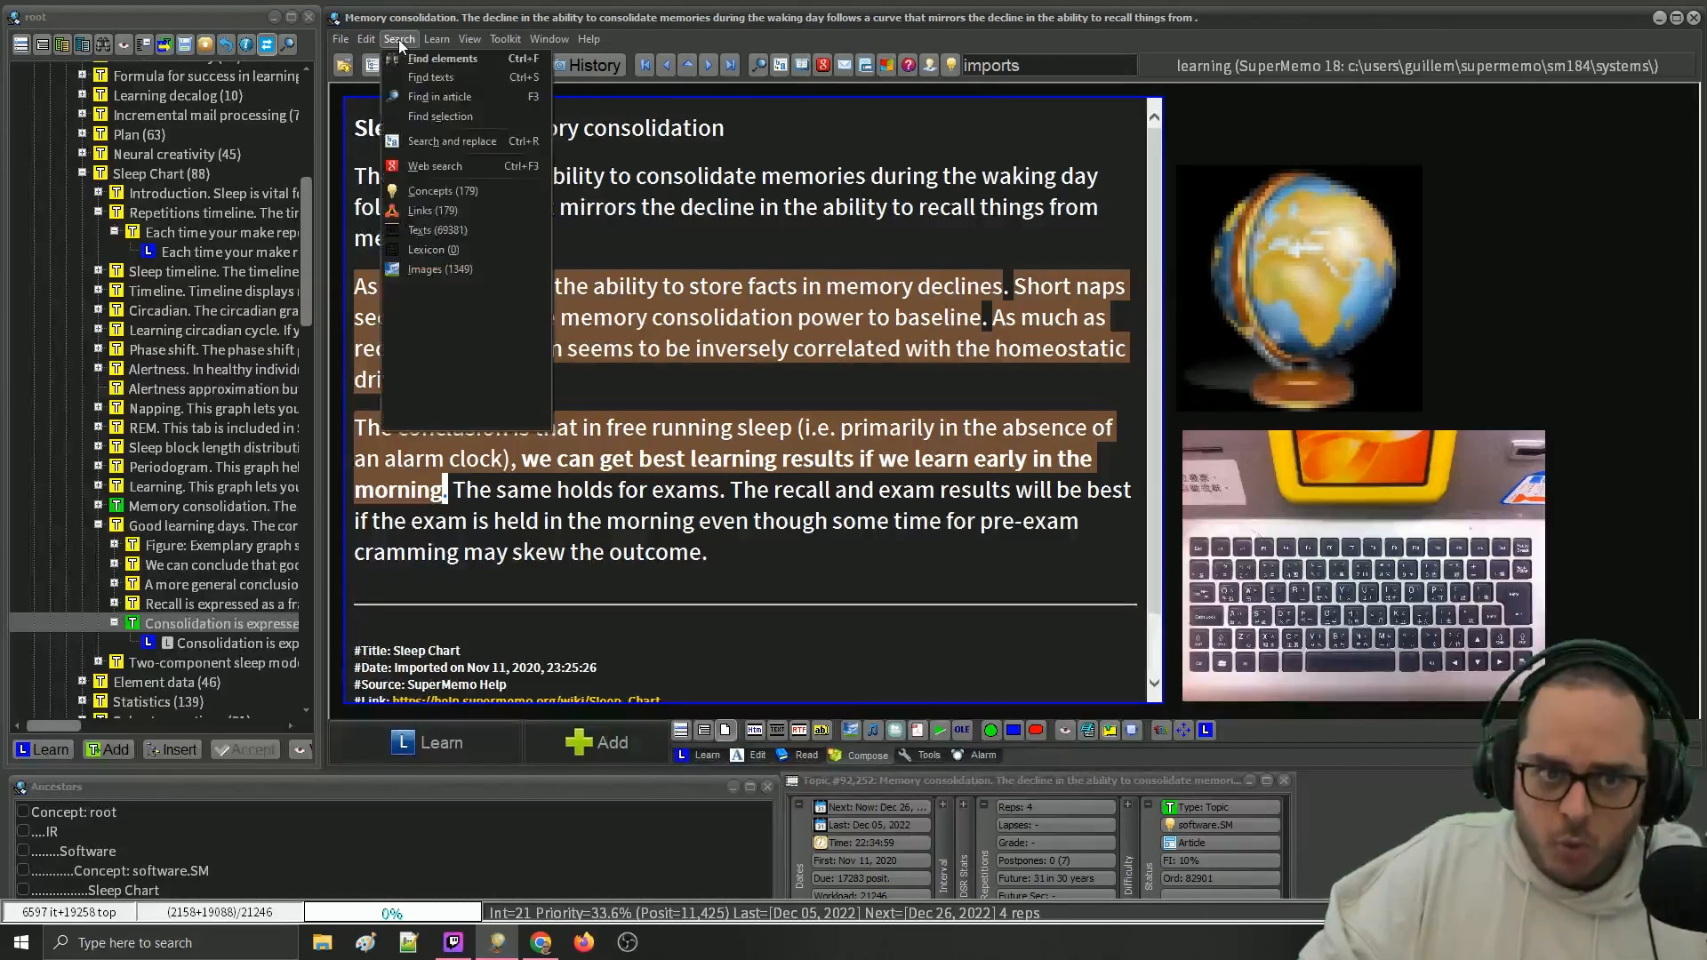
click(476, 313)
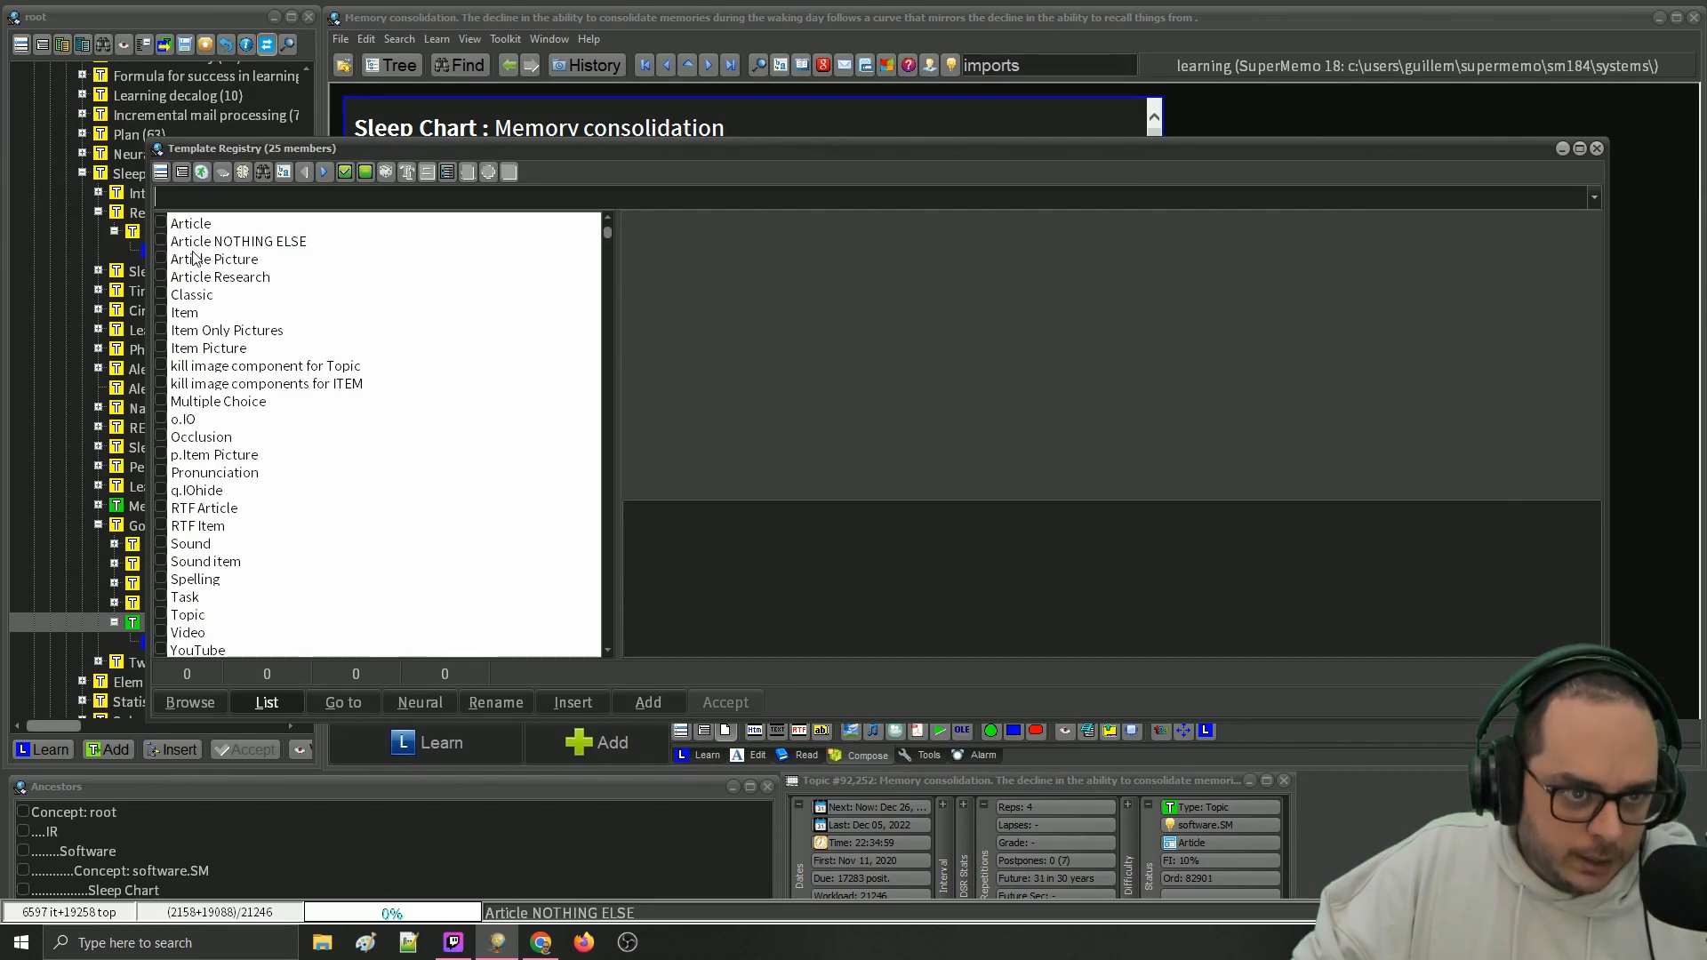
click(1597, 148)
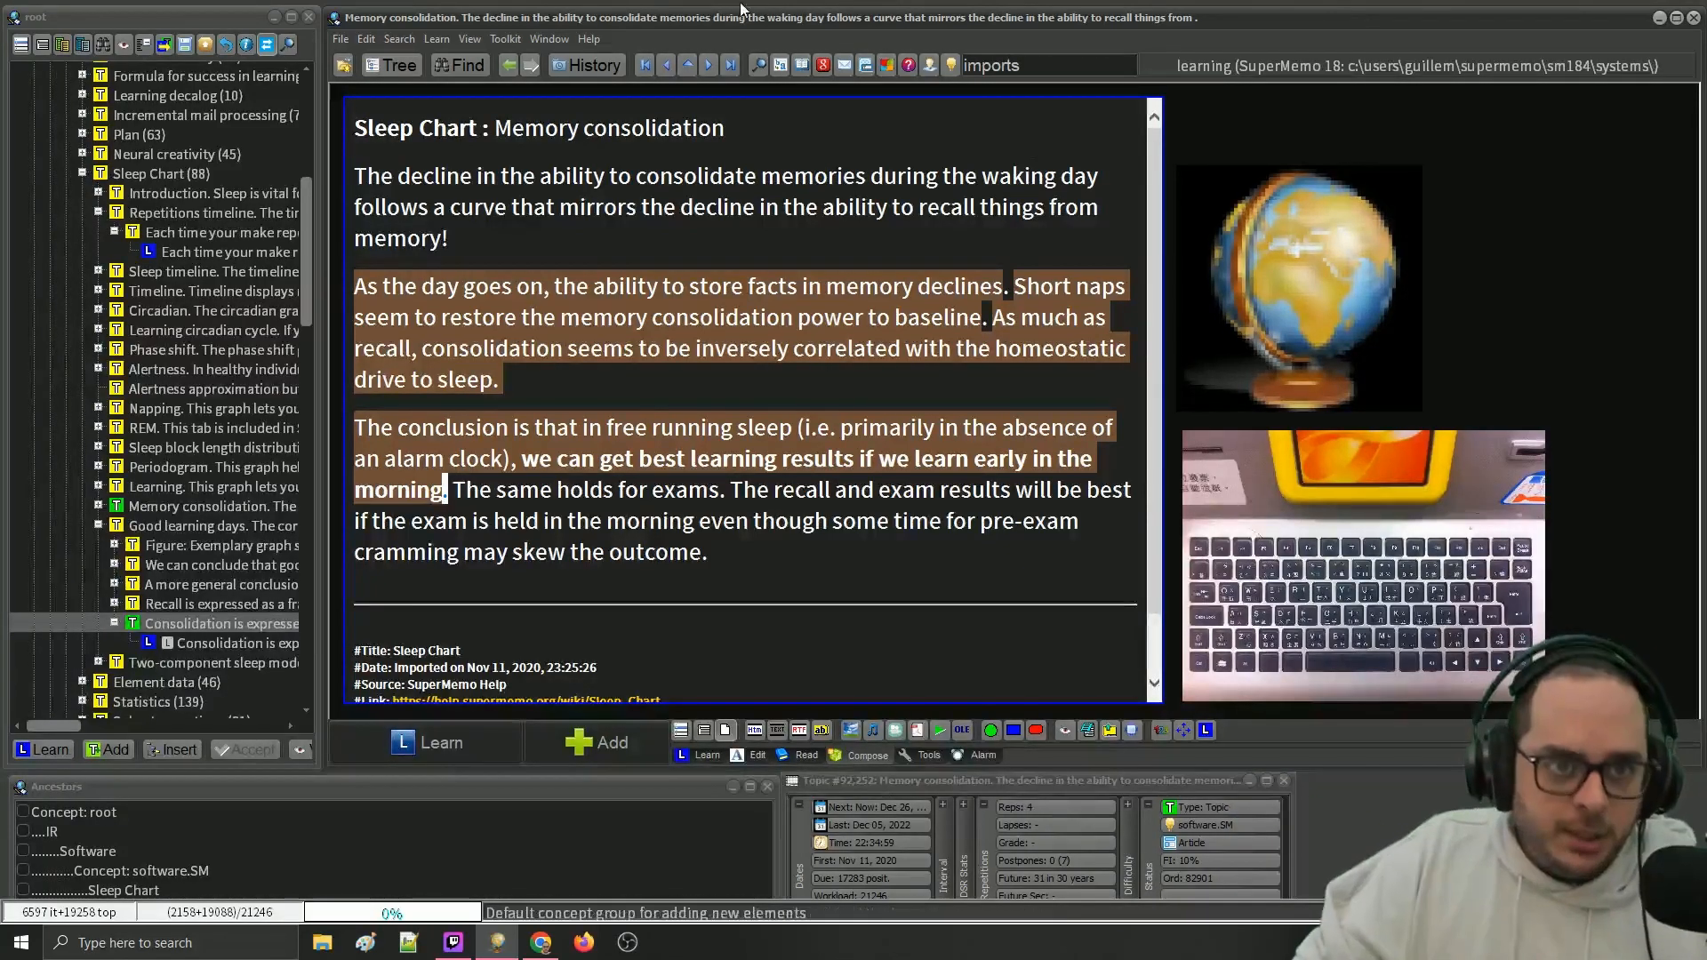
click(408, 39)
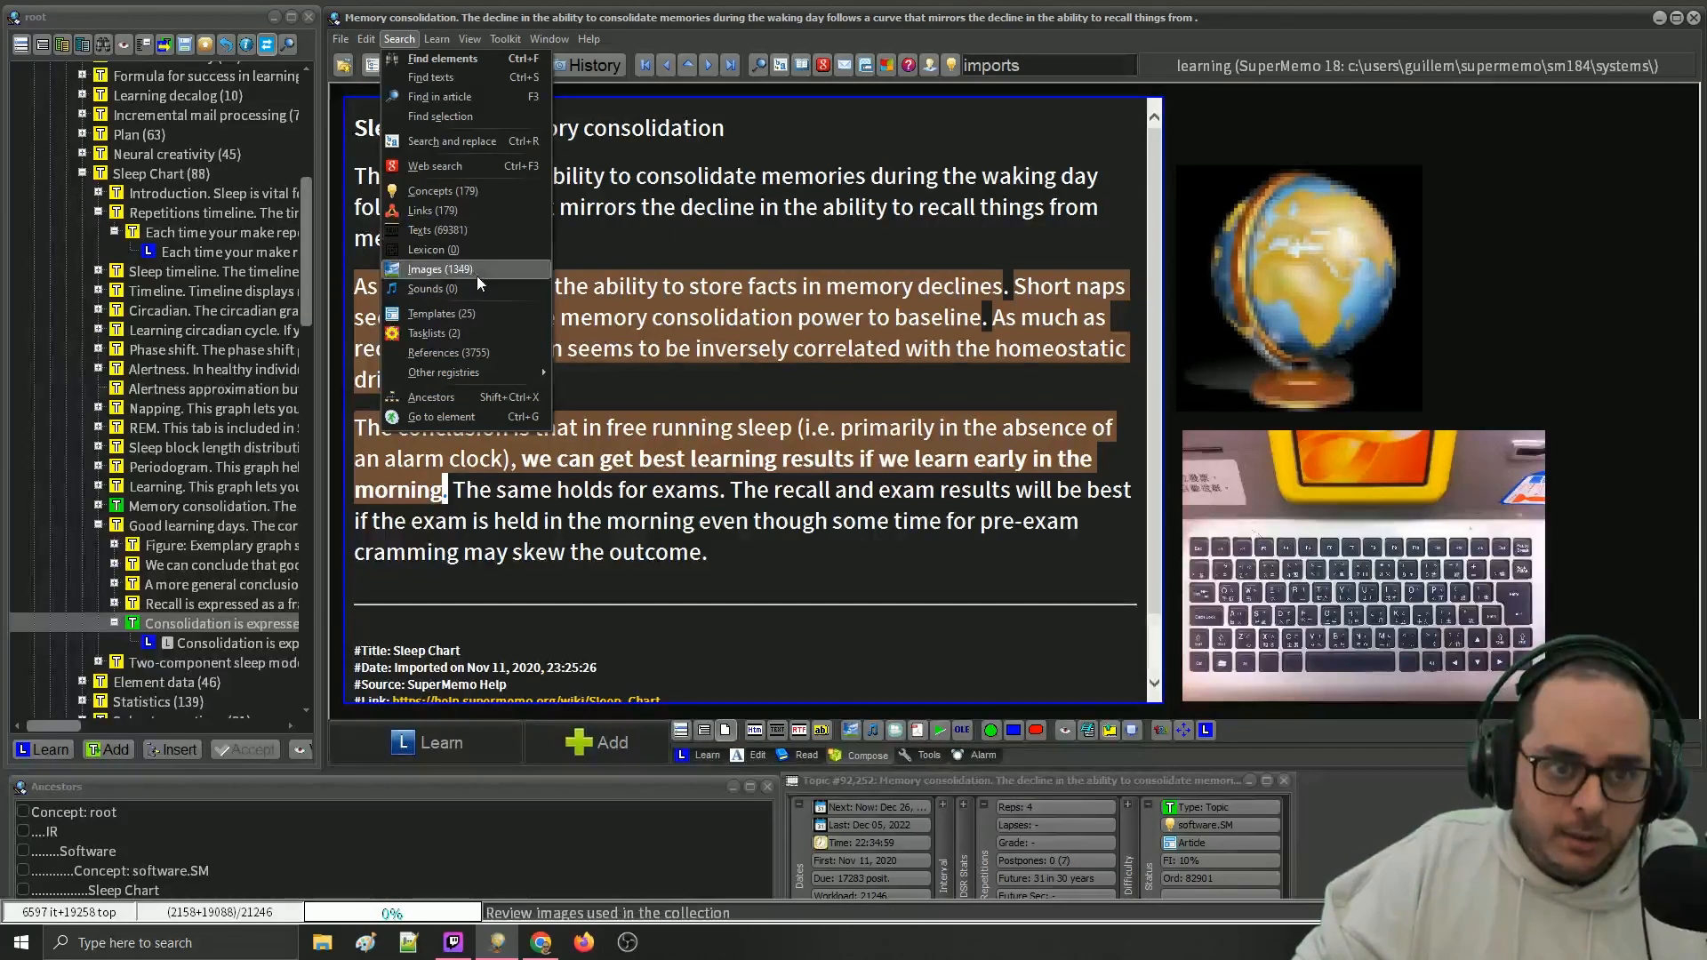
click(803, 142)
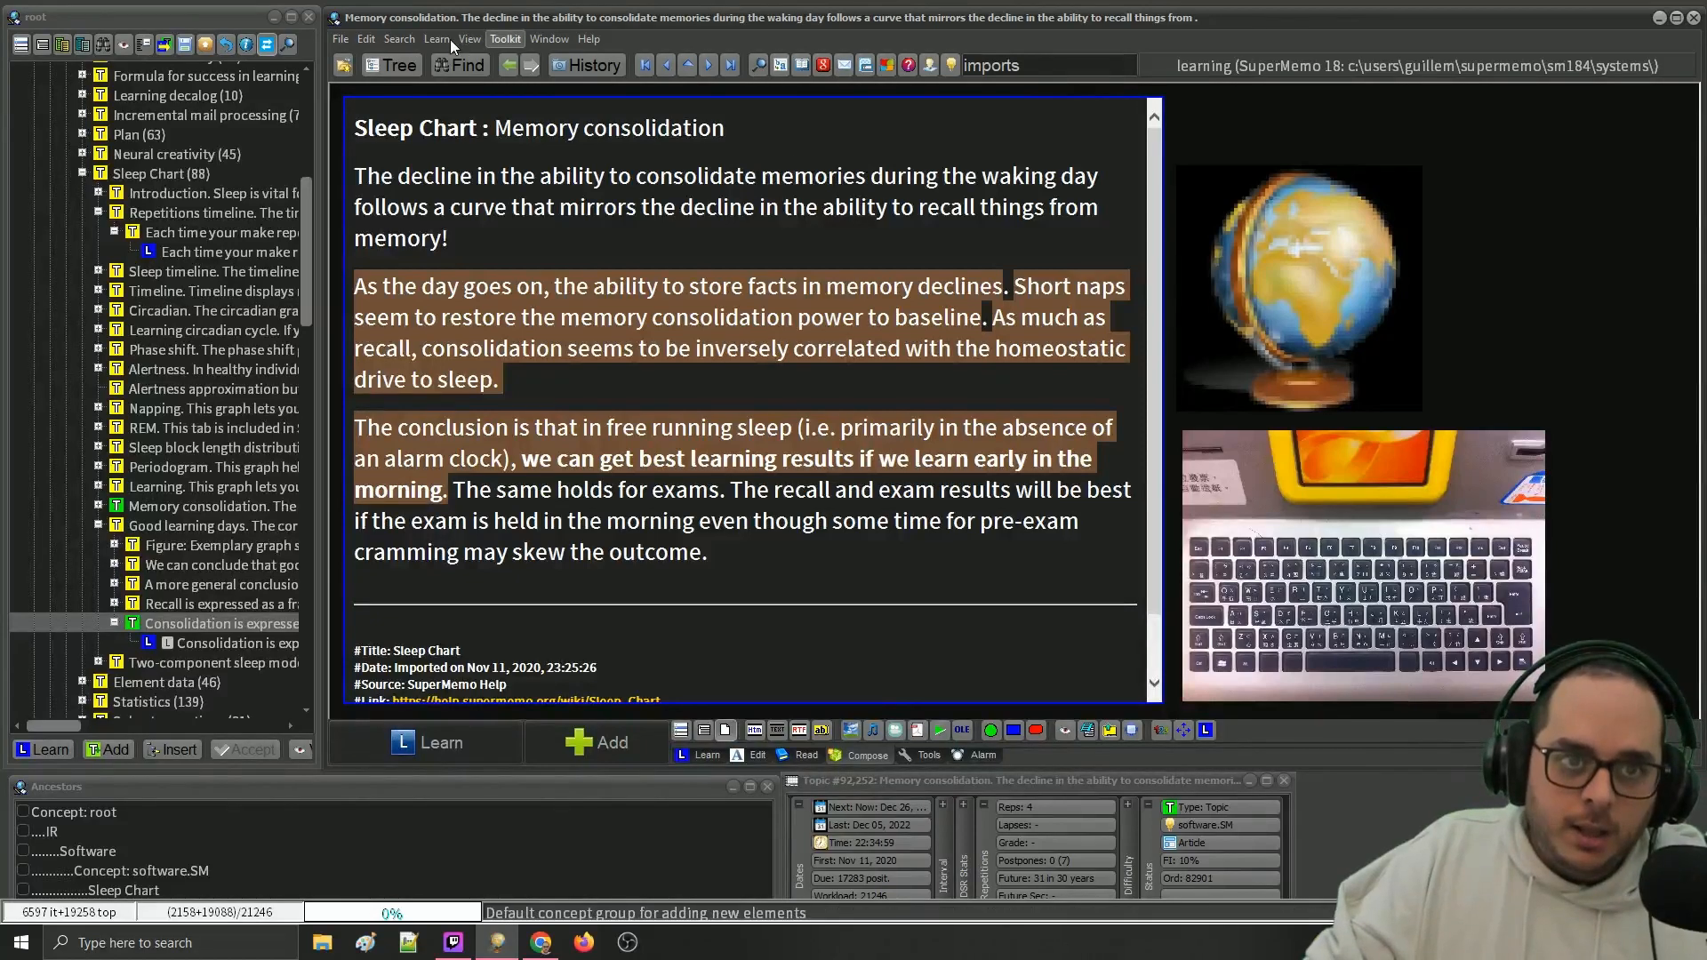
click(385, 40)
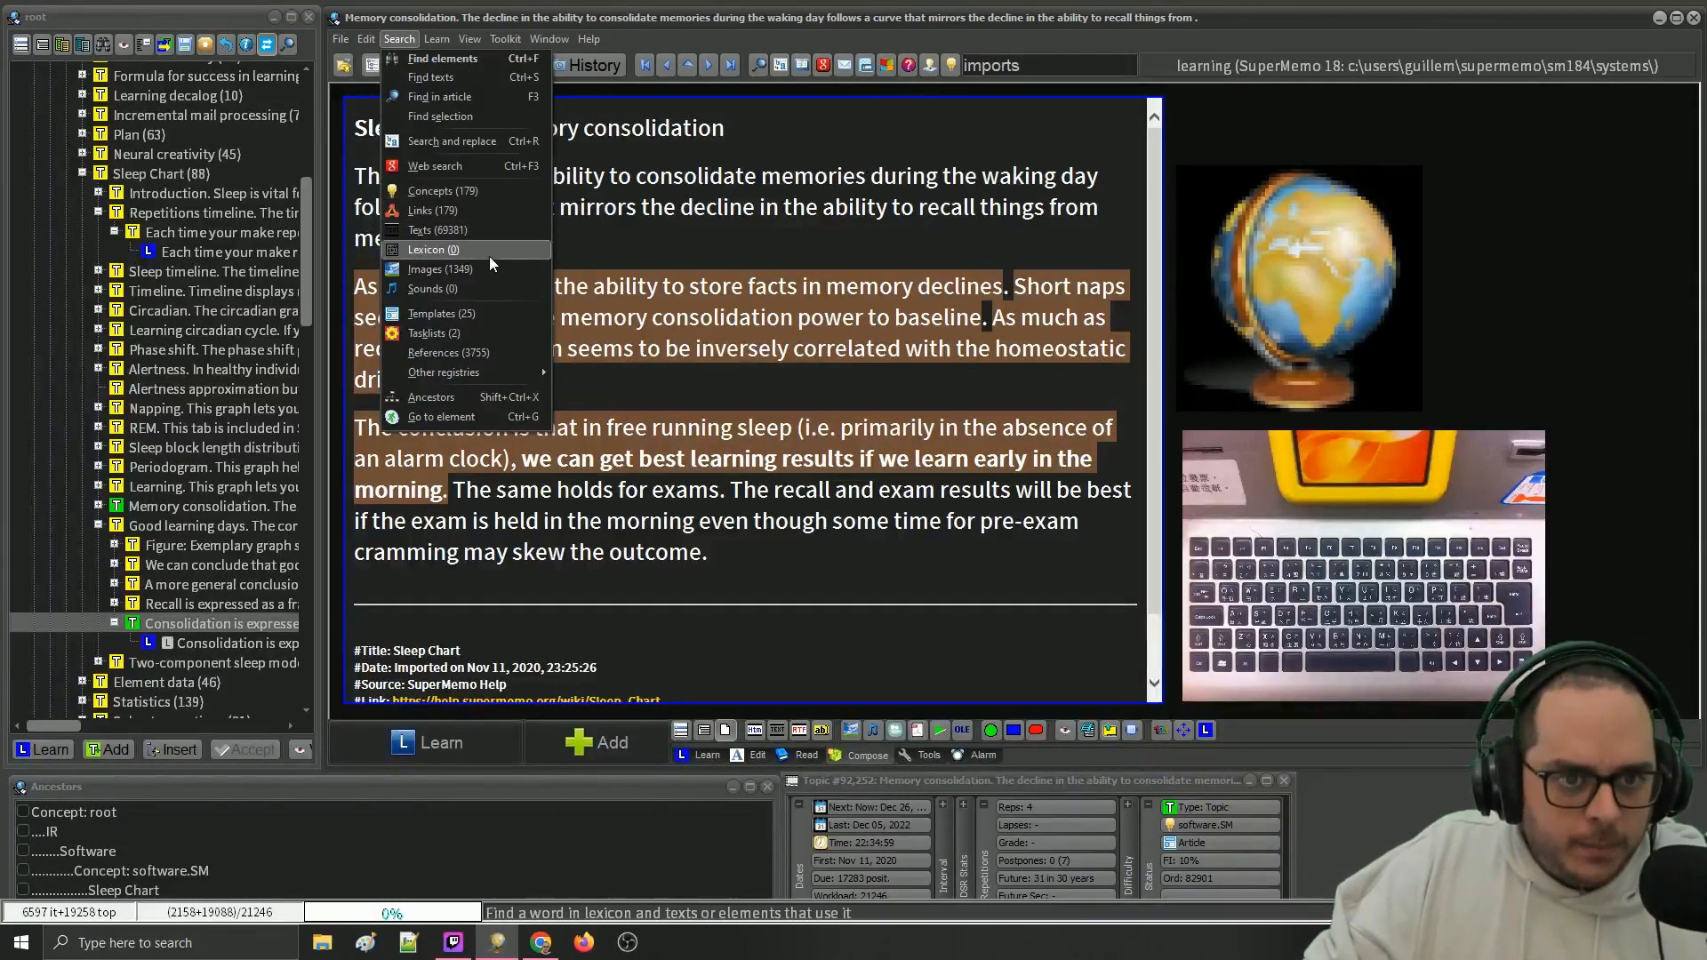
click(469, 315)
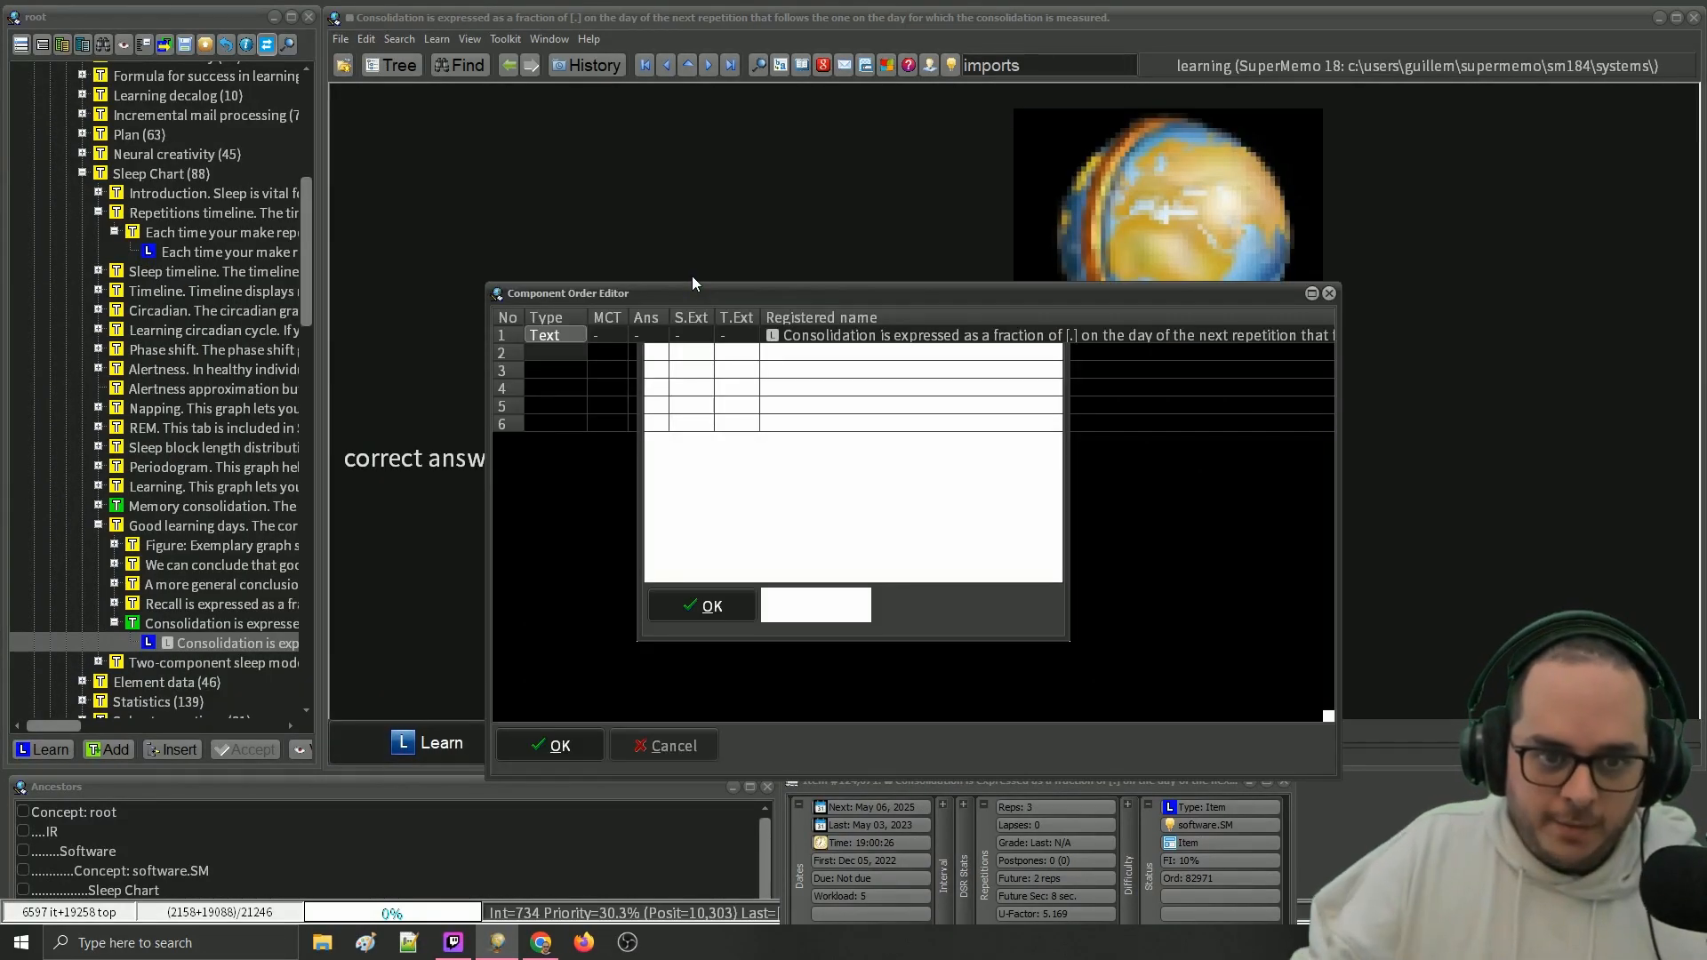
- Delete the item's empty image components beside the answer field and beside the globe picture, modifying only this element
key(Escape)
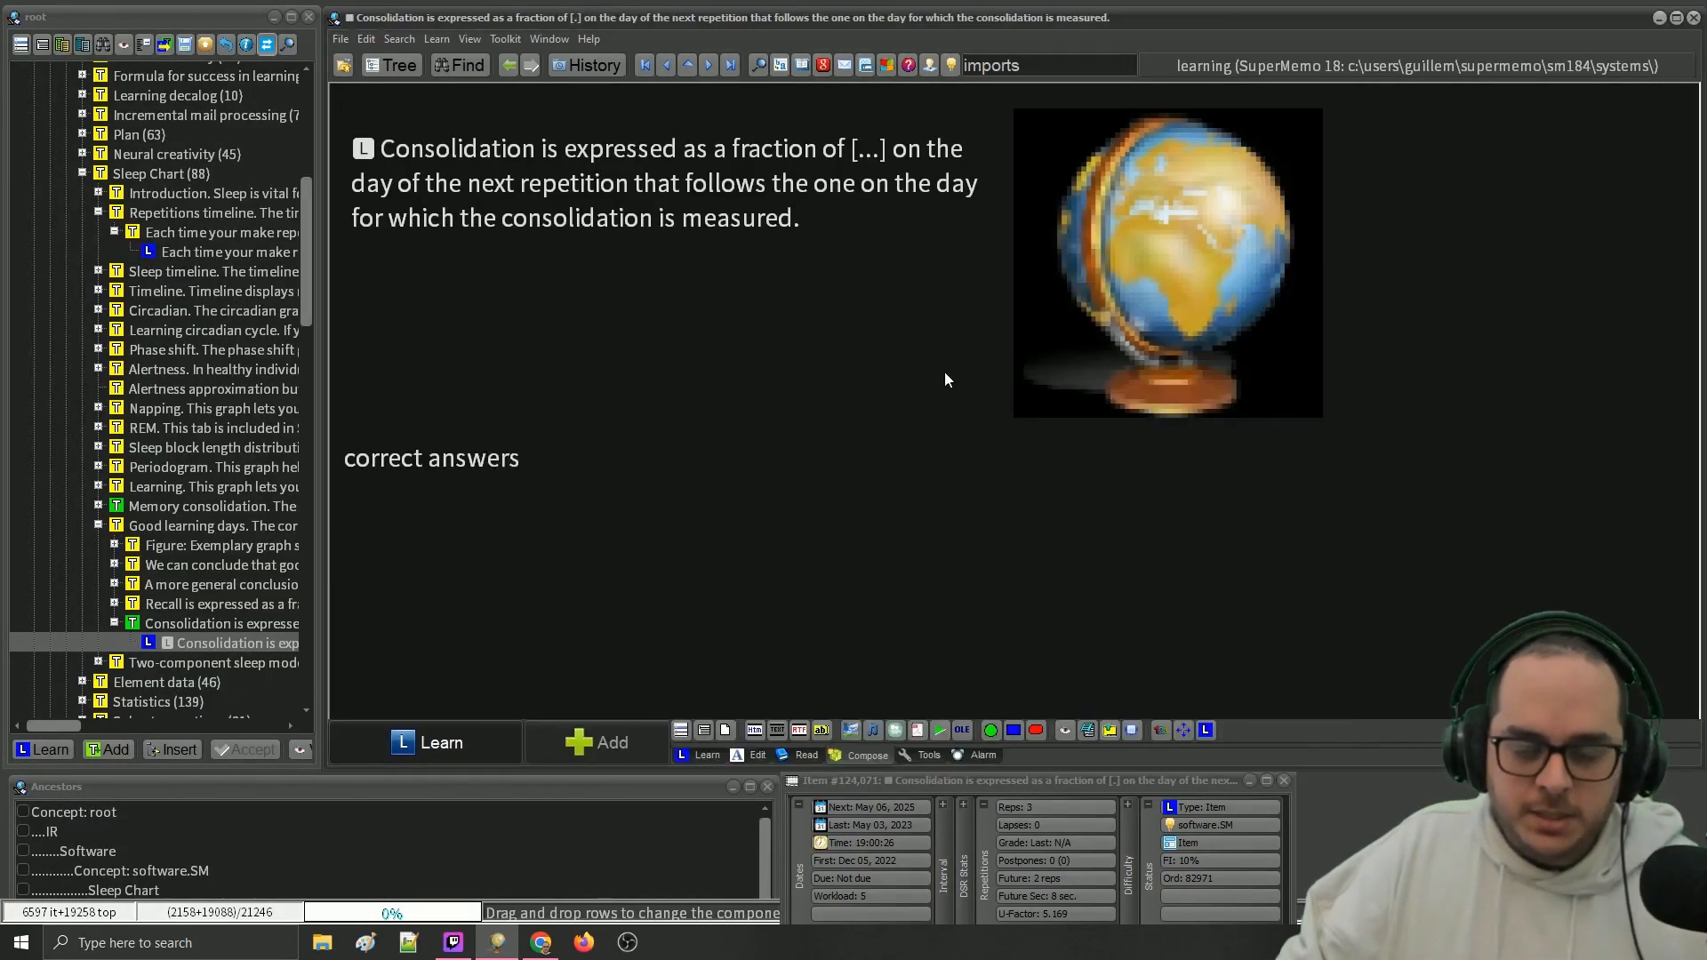
alt+click(1141, 552)
alt+click(1303, 519)
right_click(1303, 519)
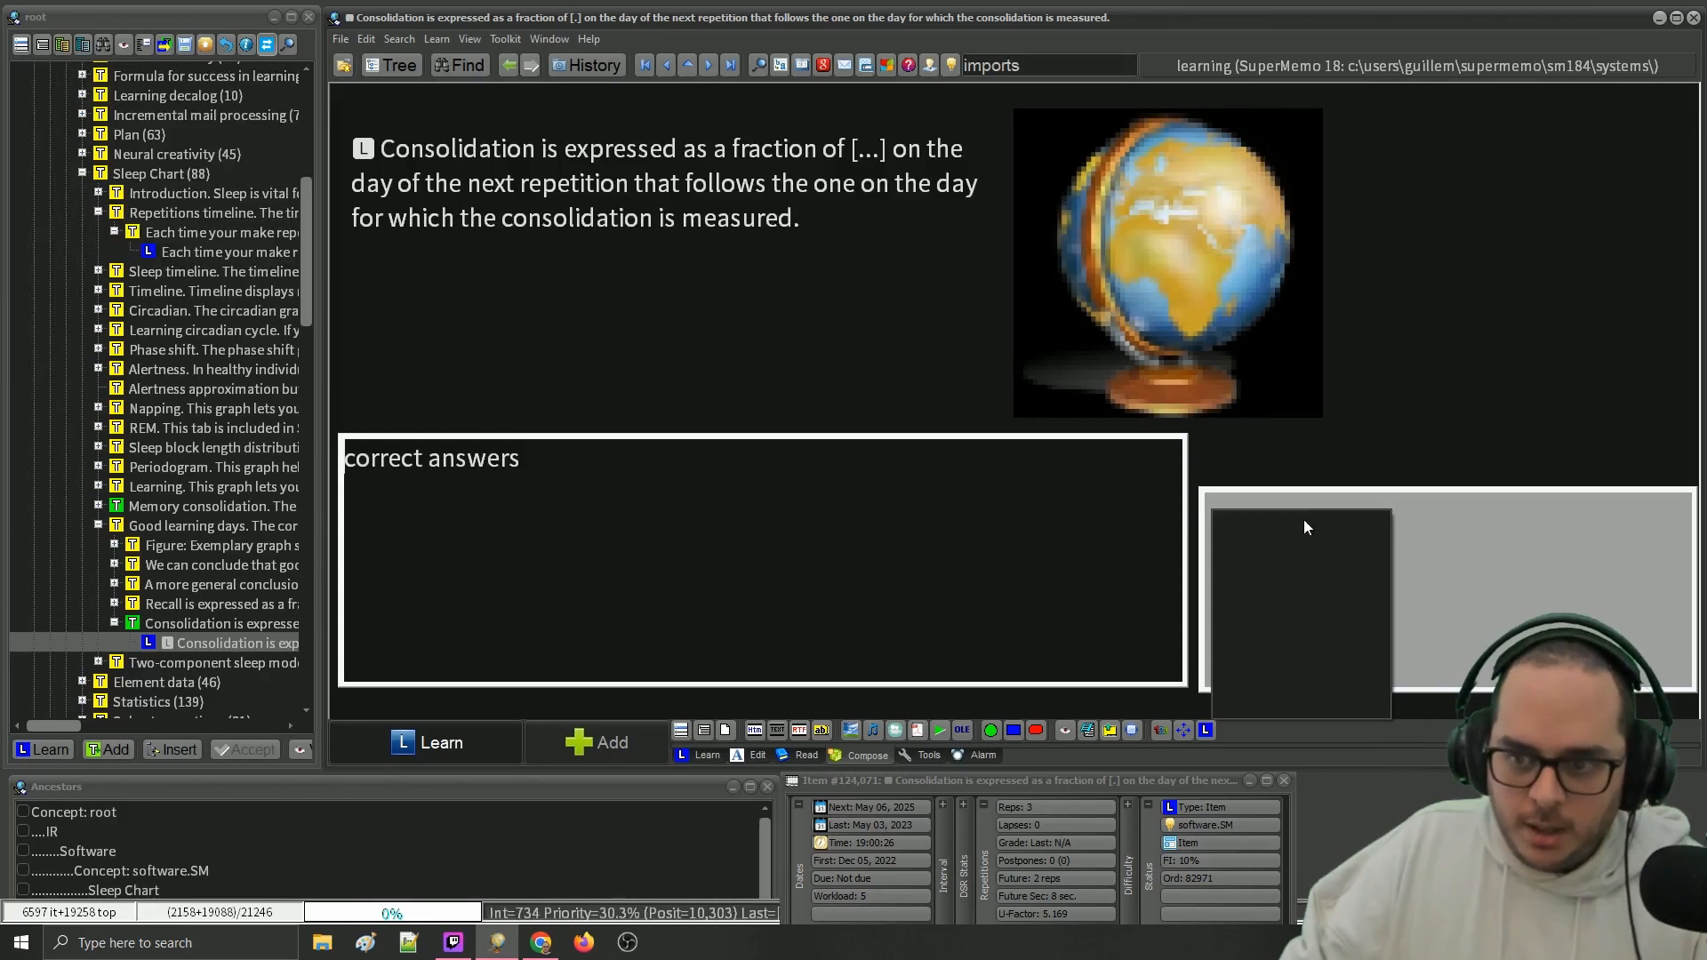
click(1281, 665)
click(720, 495)
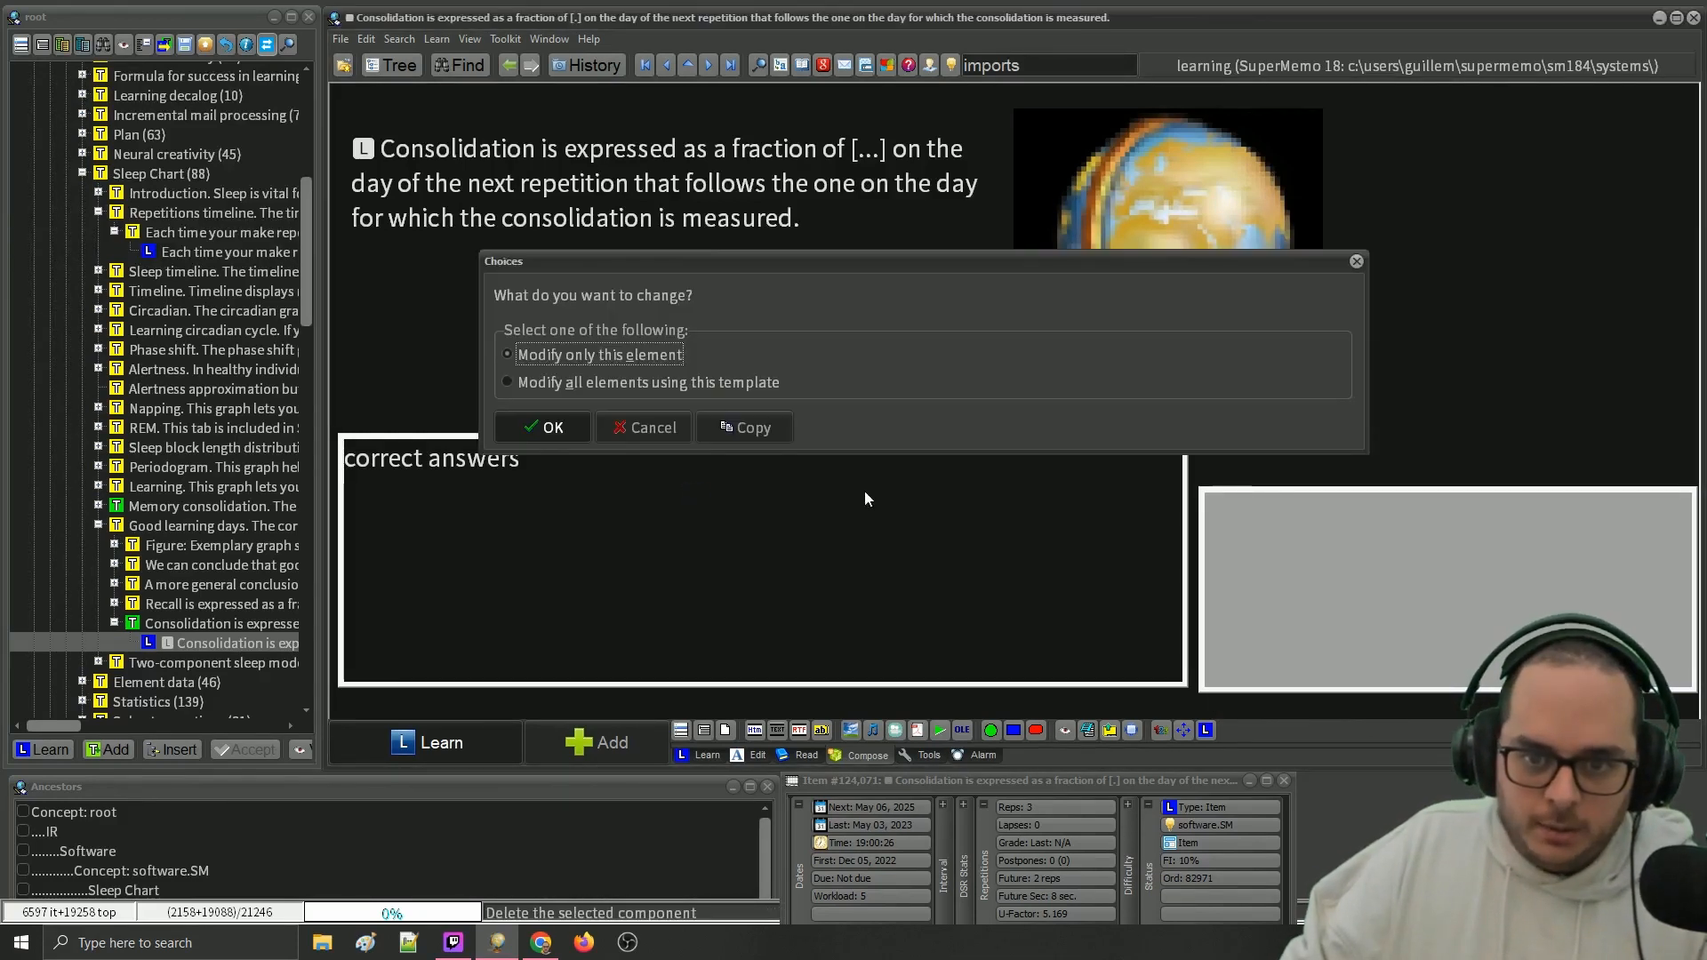
key(Return)
right_click(1465, 271)
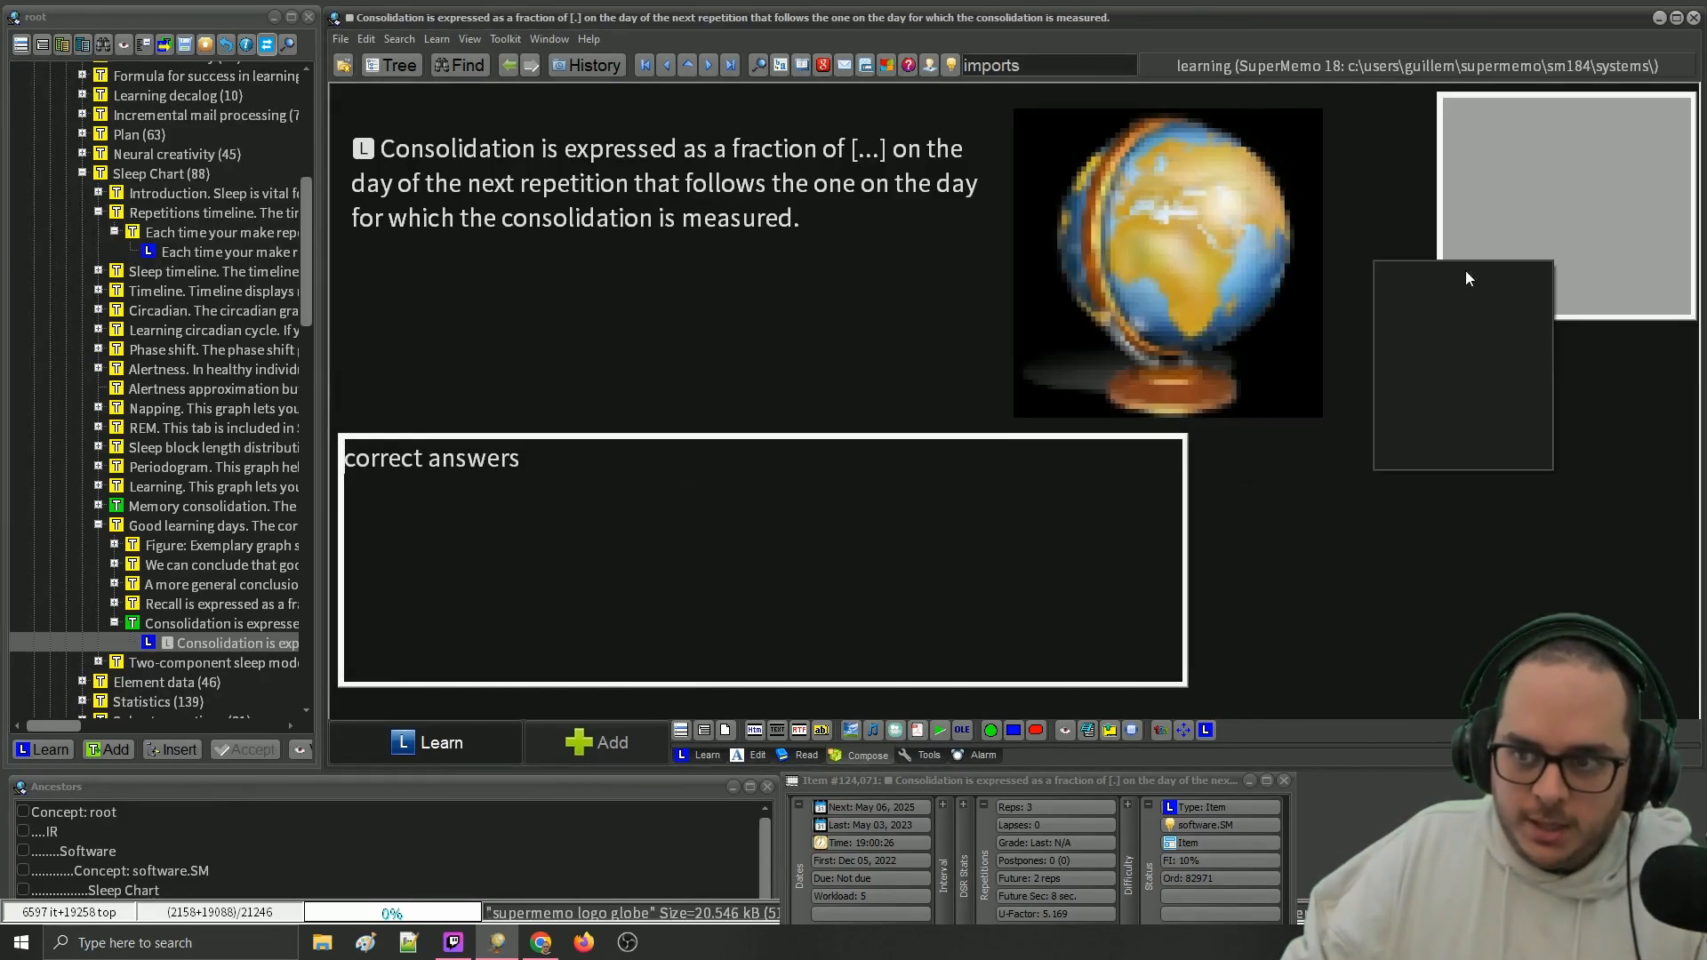
click(1480, 416)
key(Return)
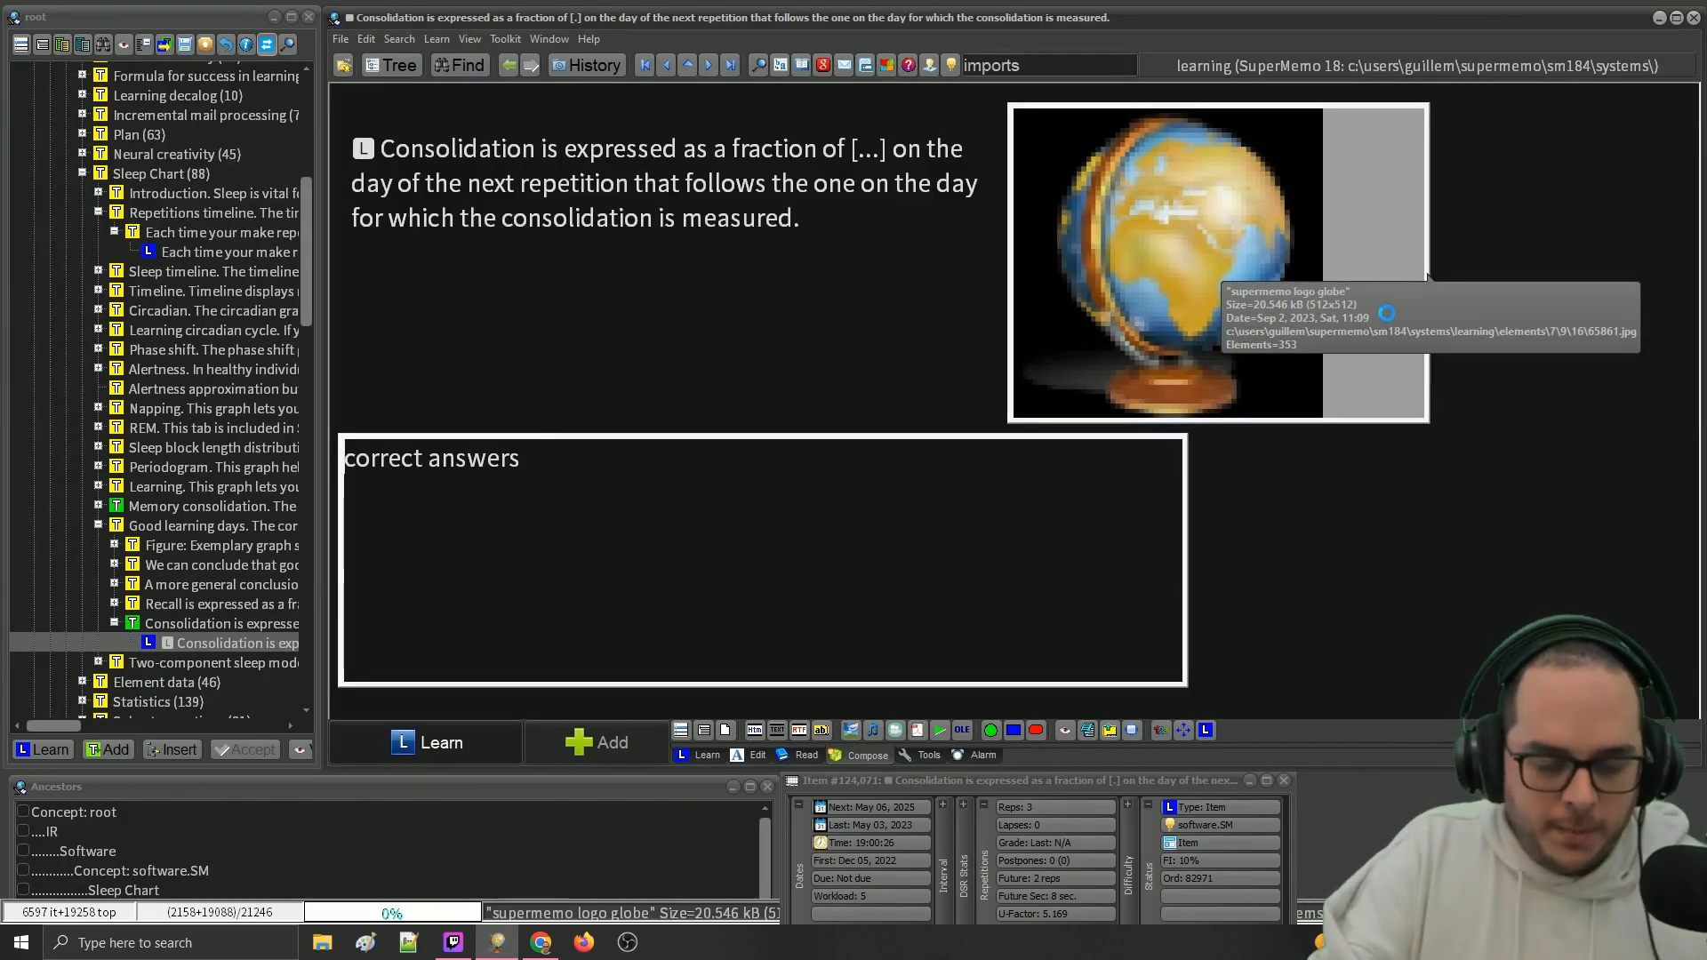
- Check the item's component order and delete the remaining empty image component near the globe picture
key(ctrl+shift+o)
key(Return)
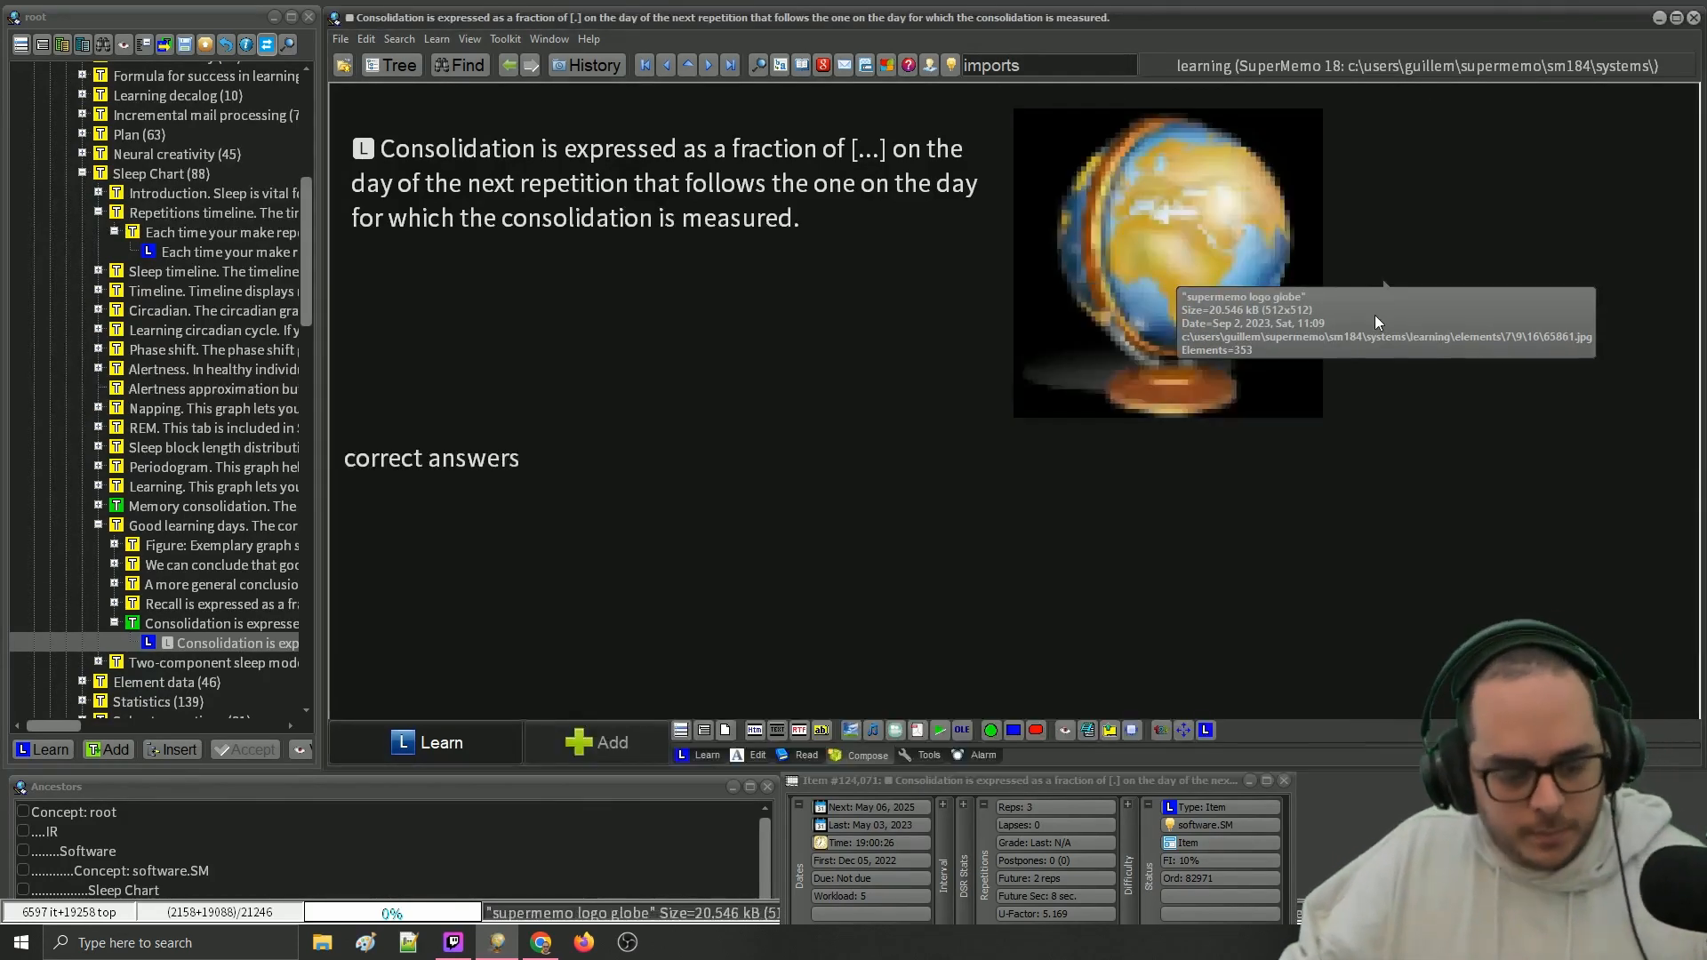
right_click(1458, 361)
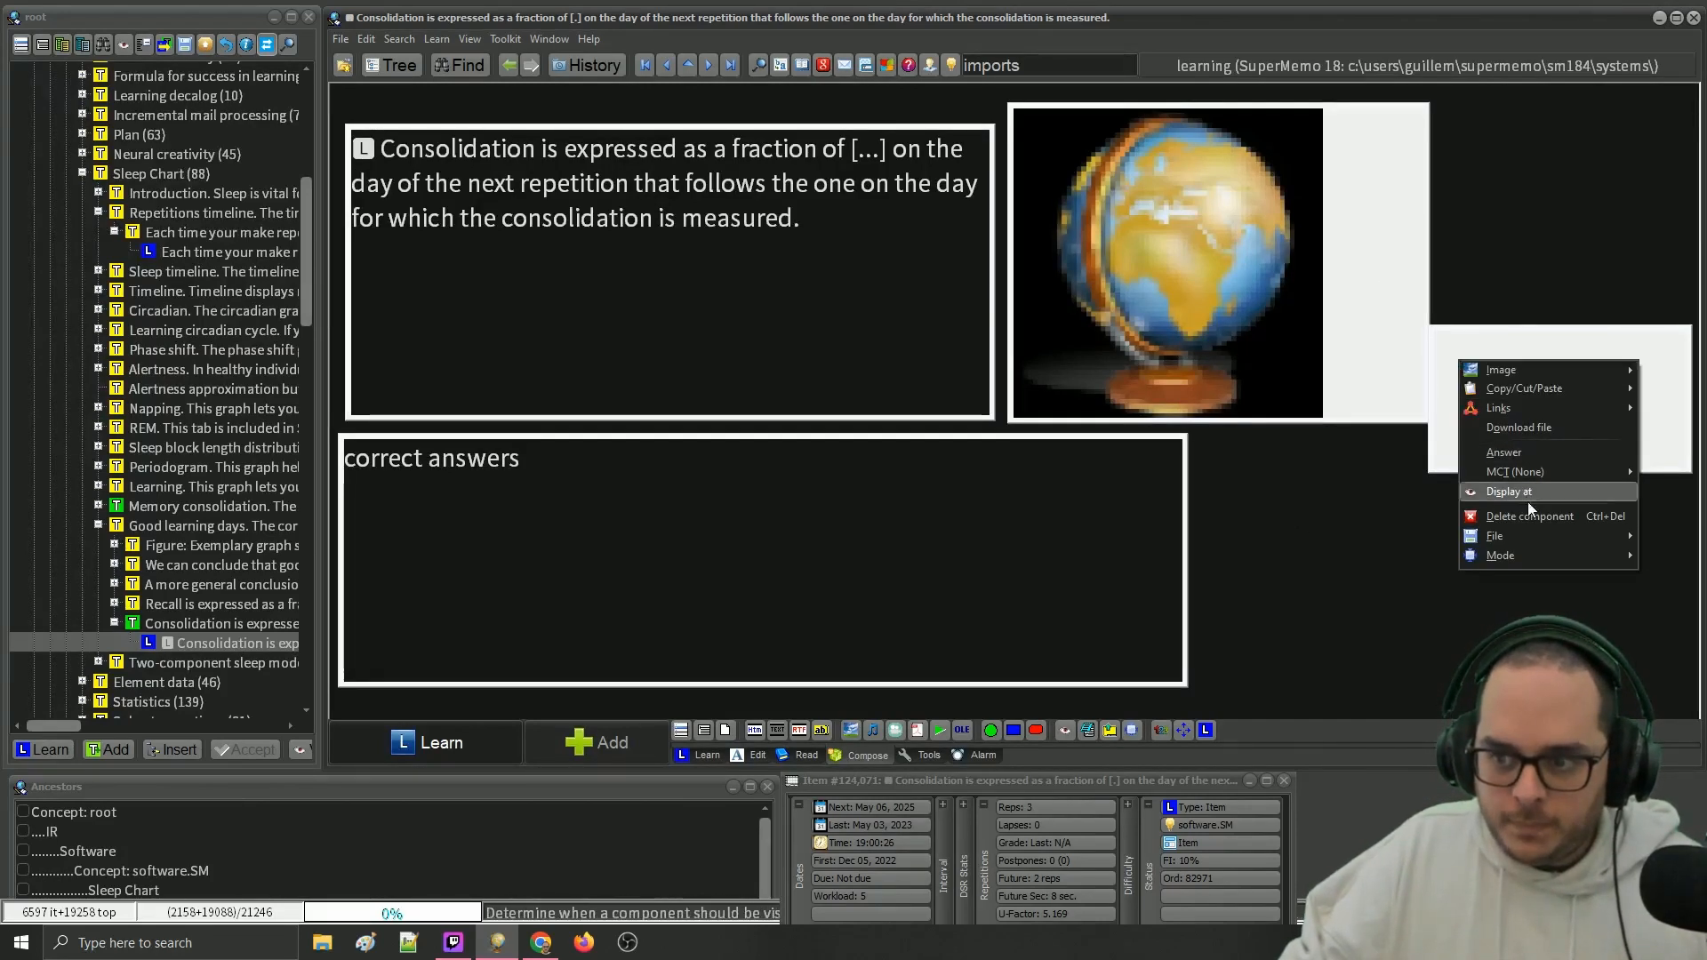
click(1480, 513)
key(Return)
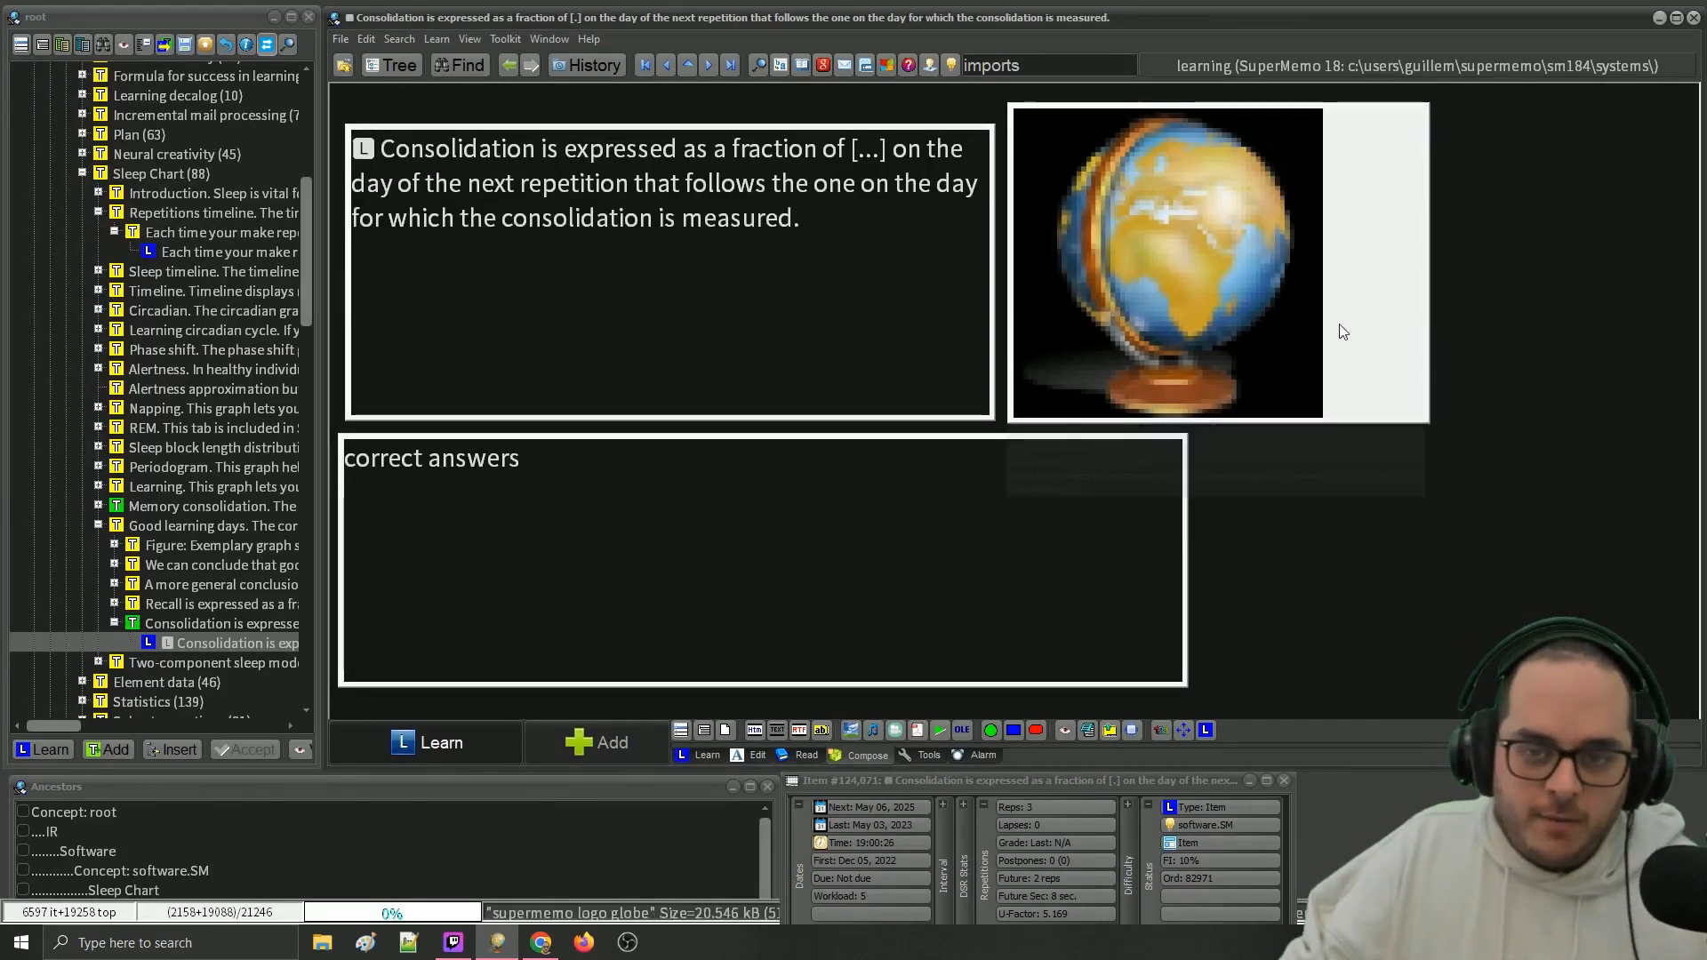
- Detach the template from the item and review its template flags
key(alt+F10)
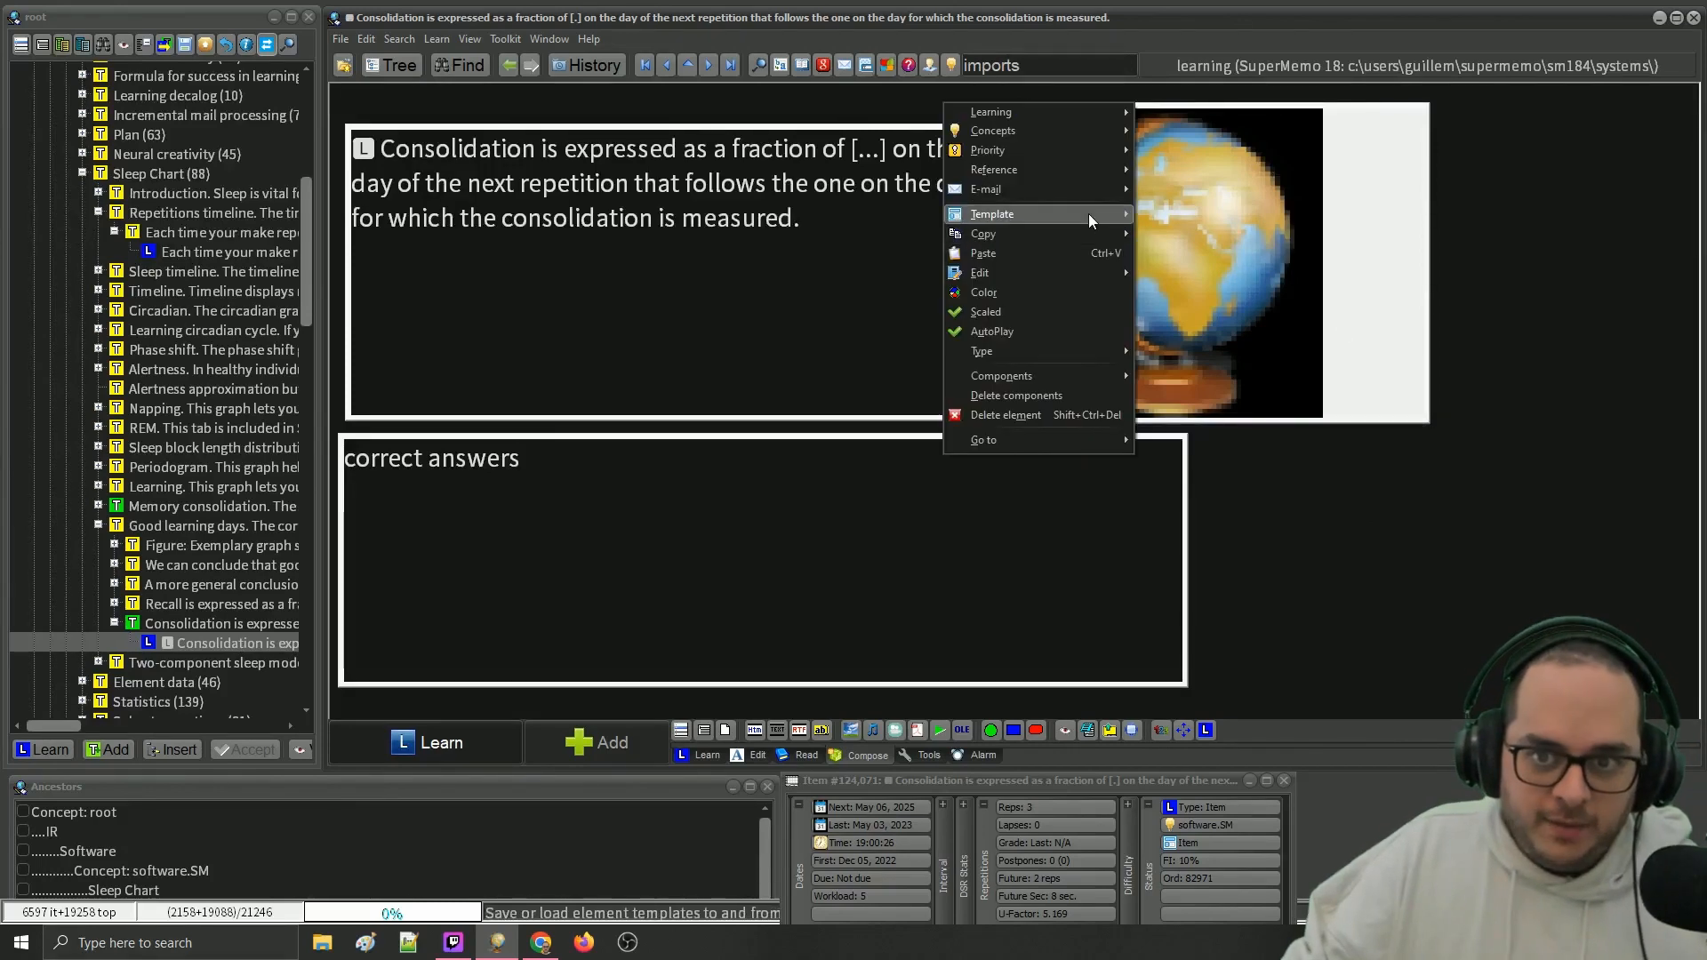
mouse_move(1088, 214)
right_click(1159, 429)
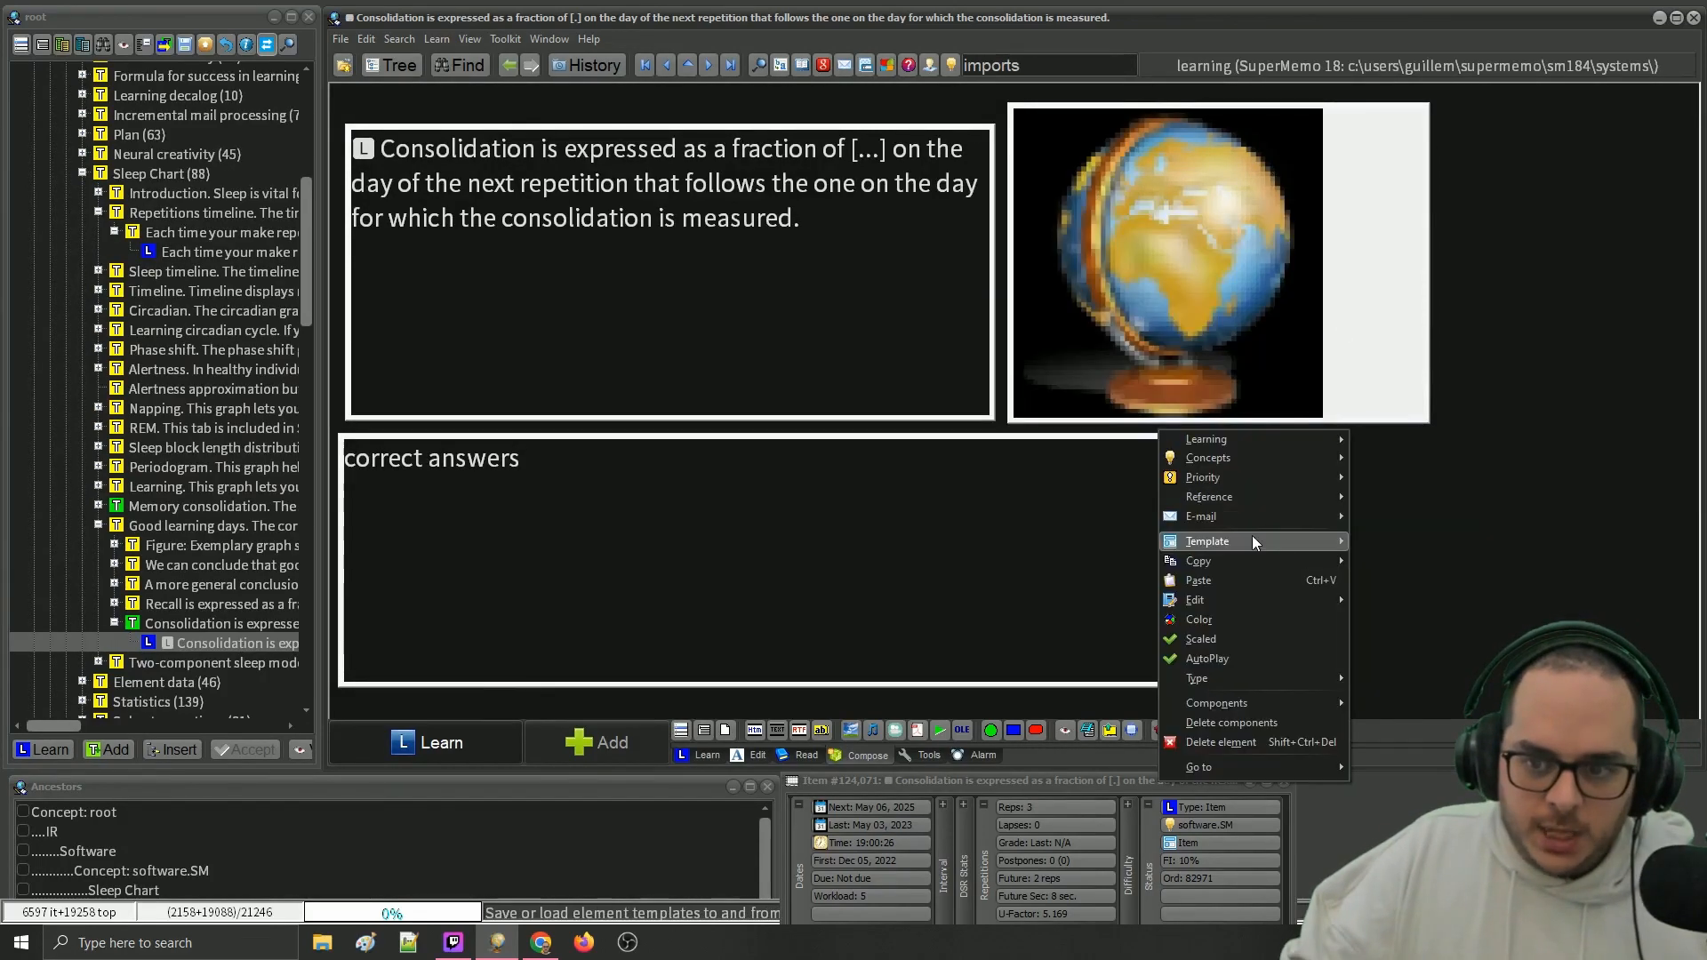
mouse_move(1251, 539)
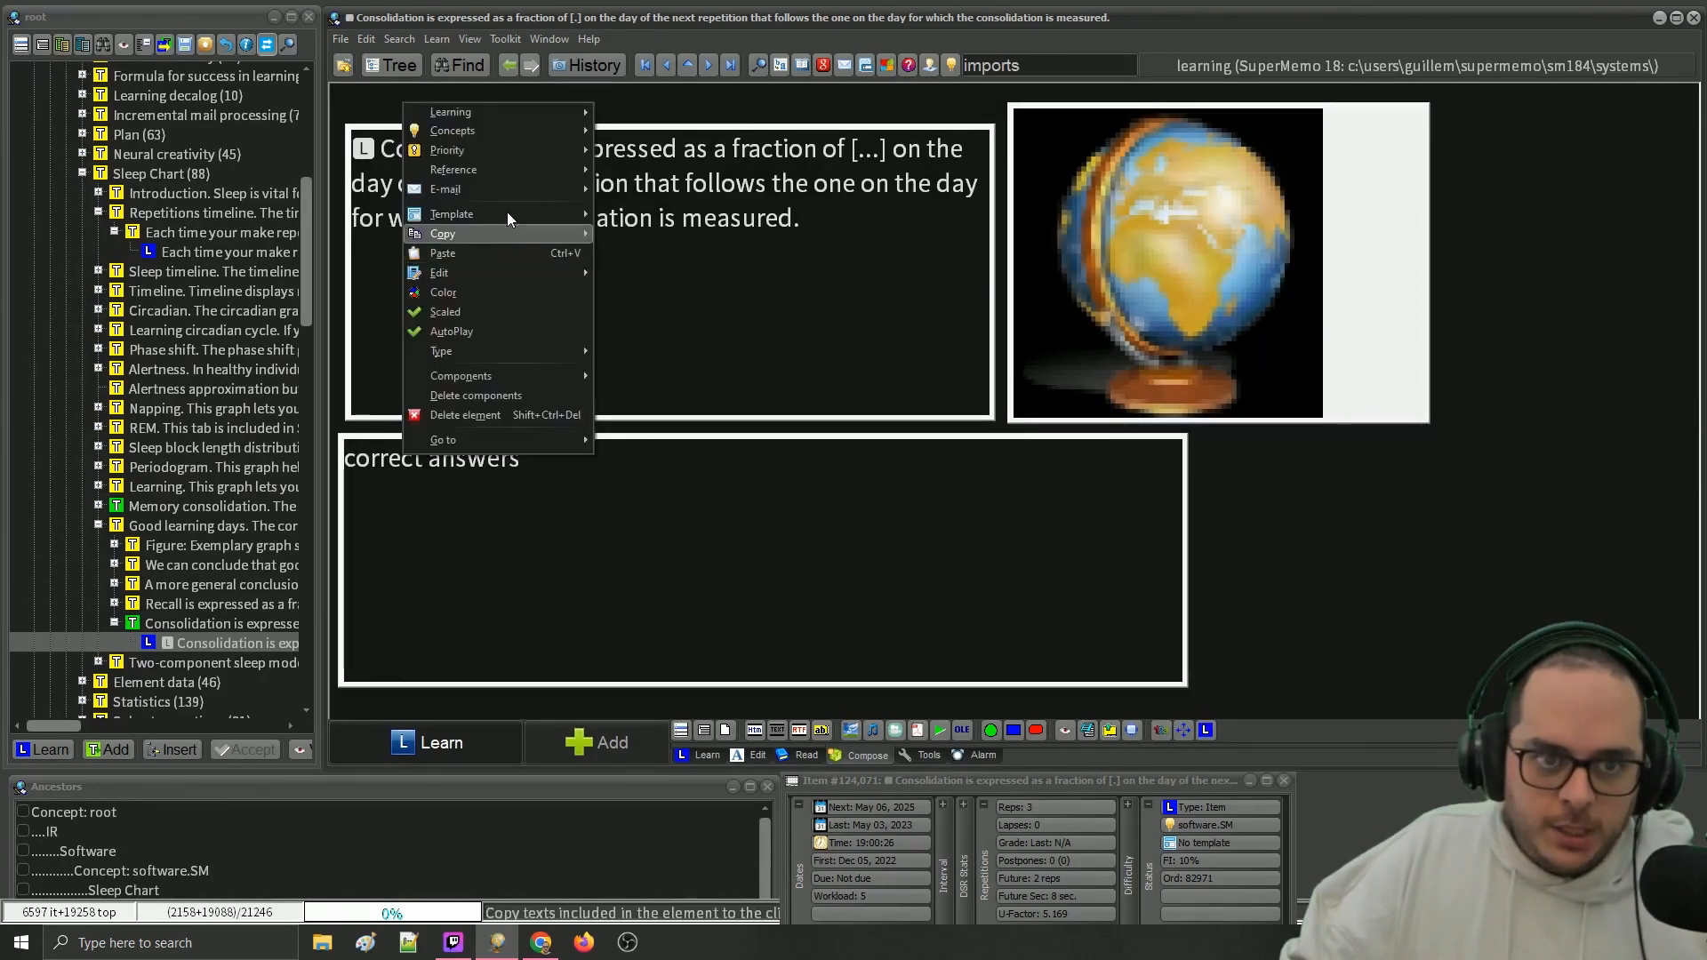
mouse_move(507, 213)
mouse_move(684, 476)
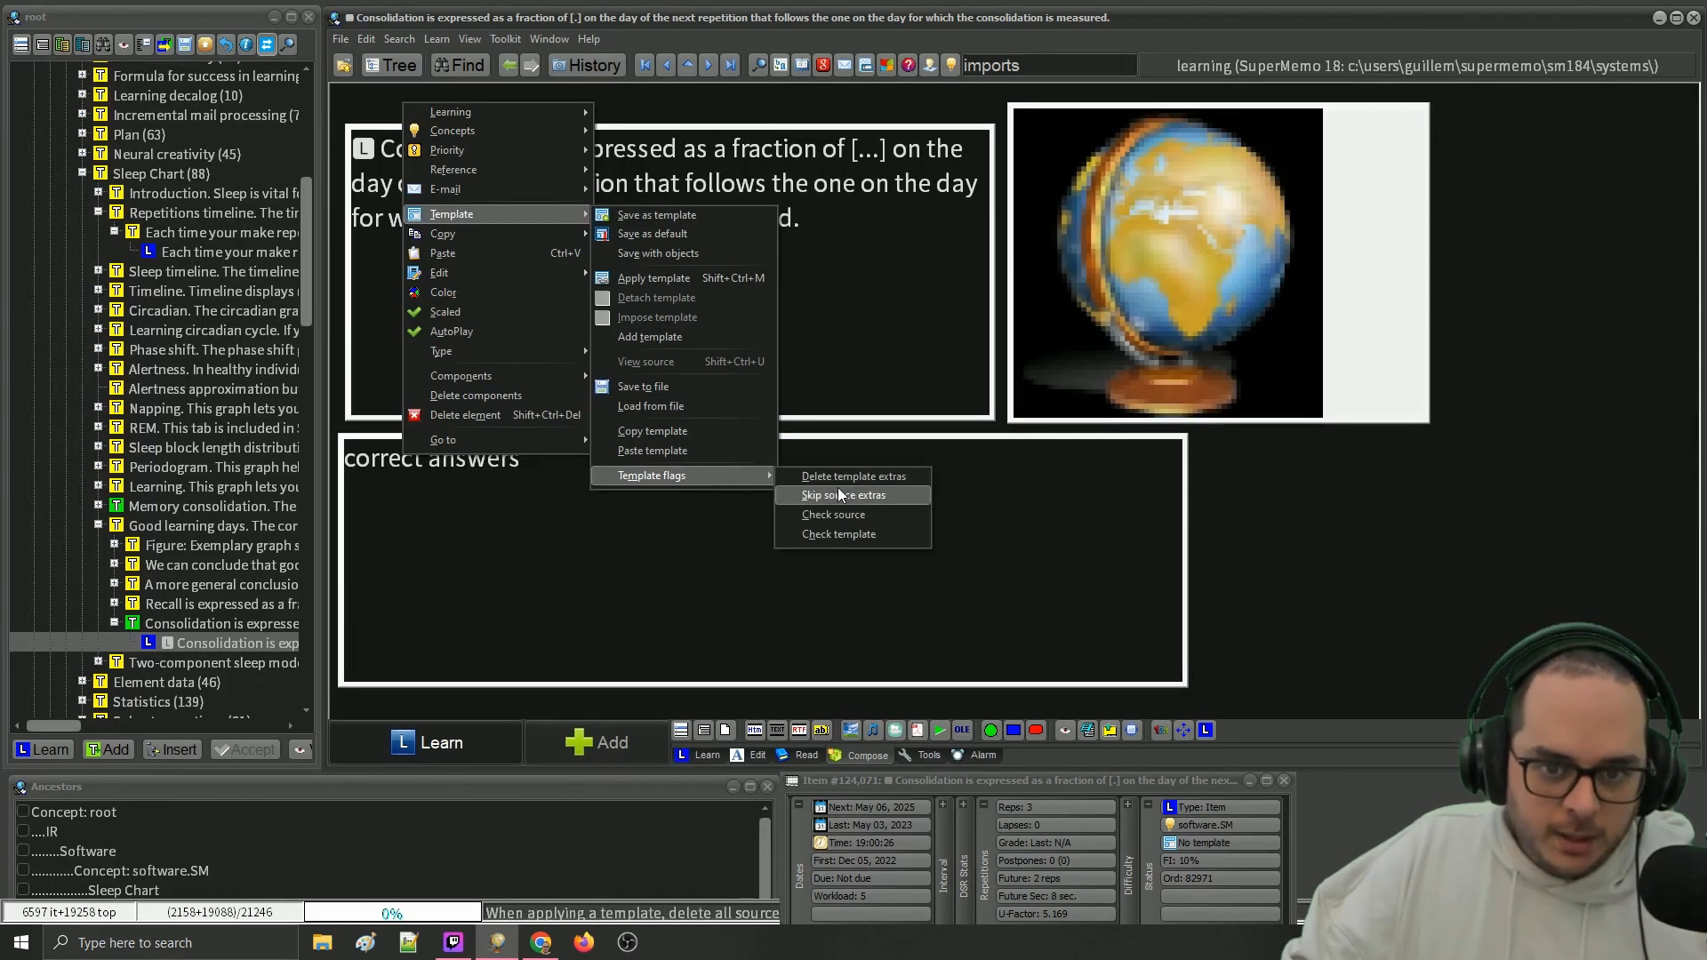
click(878, 535)
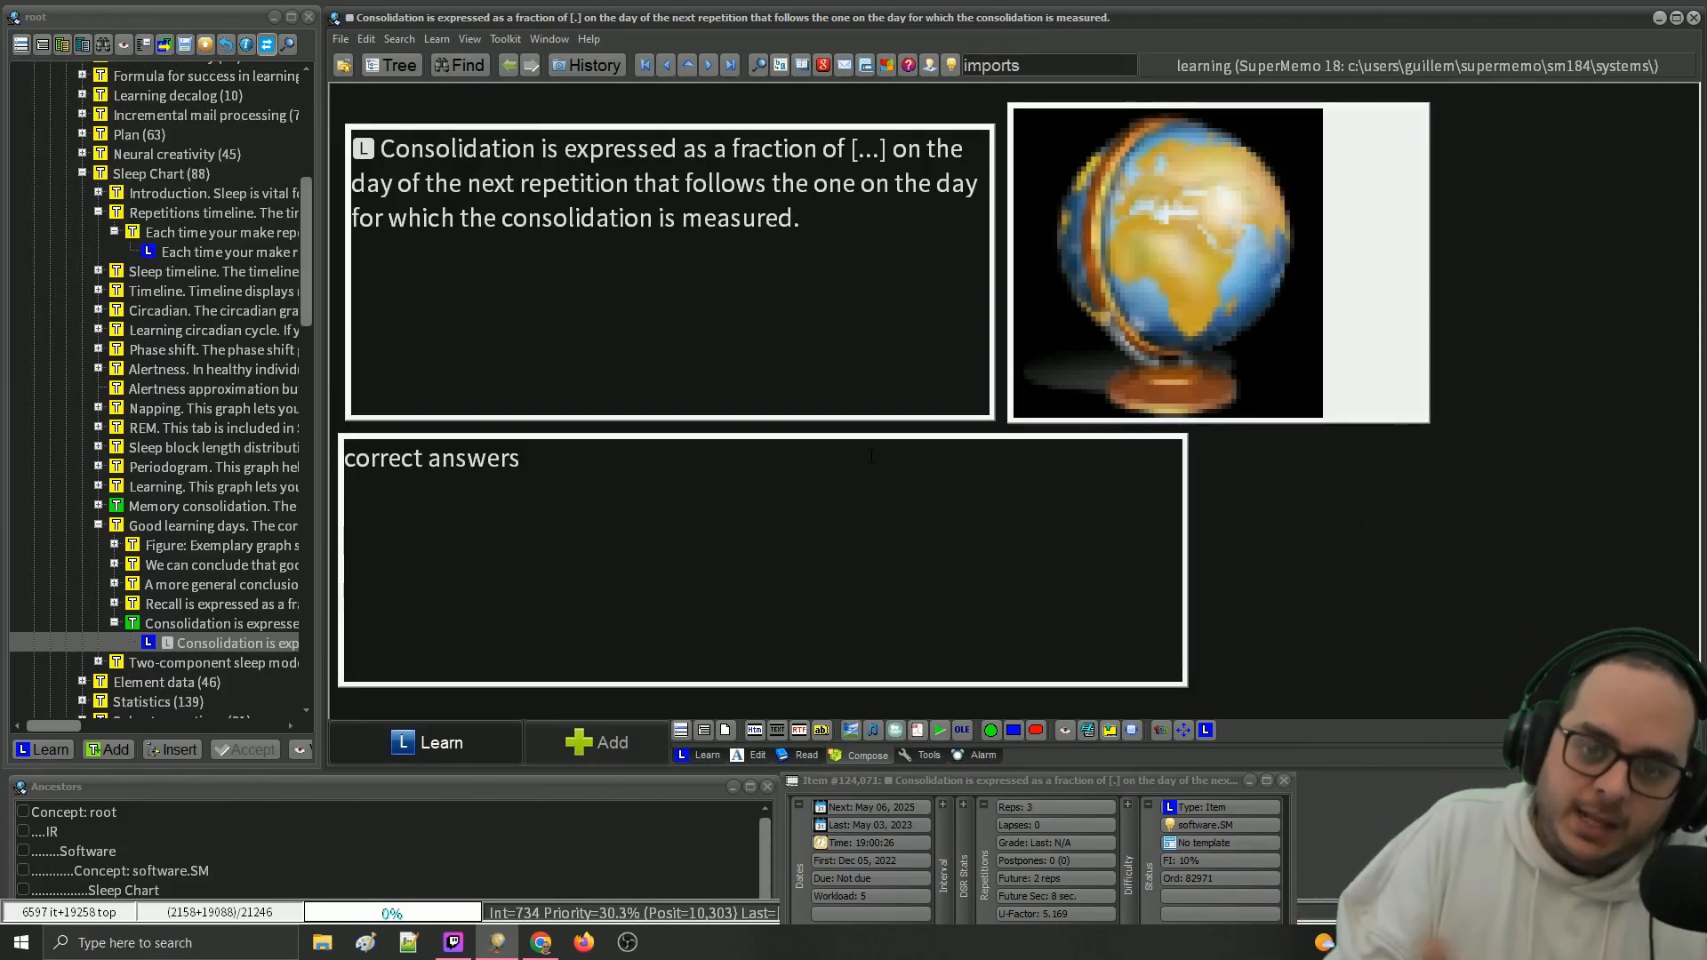
- Apply the "Spelling" template to the item
key(ctrl+shift+m)
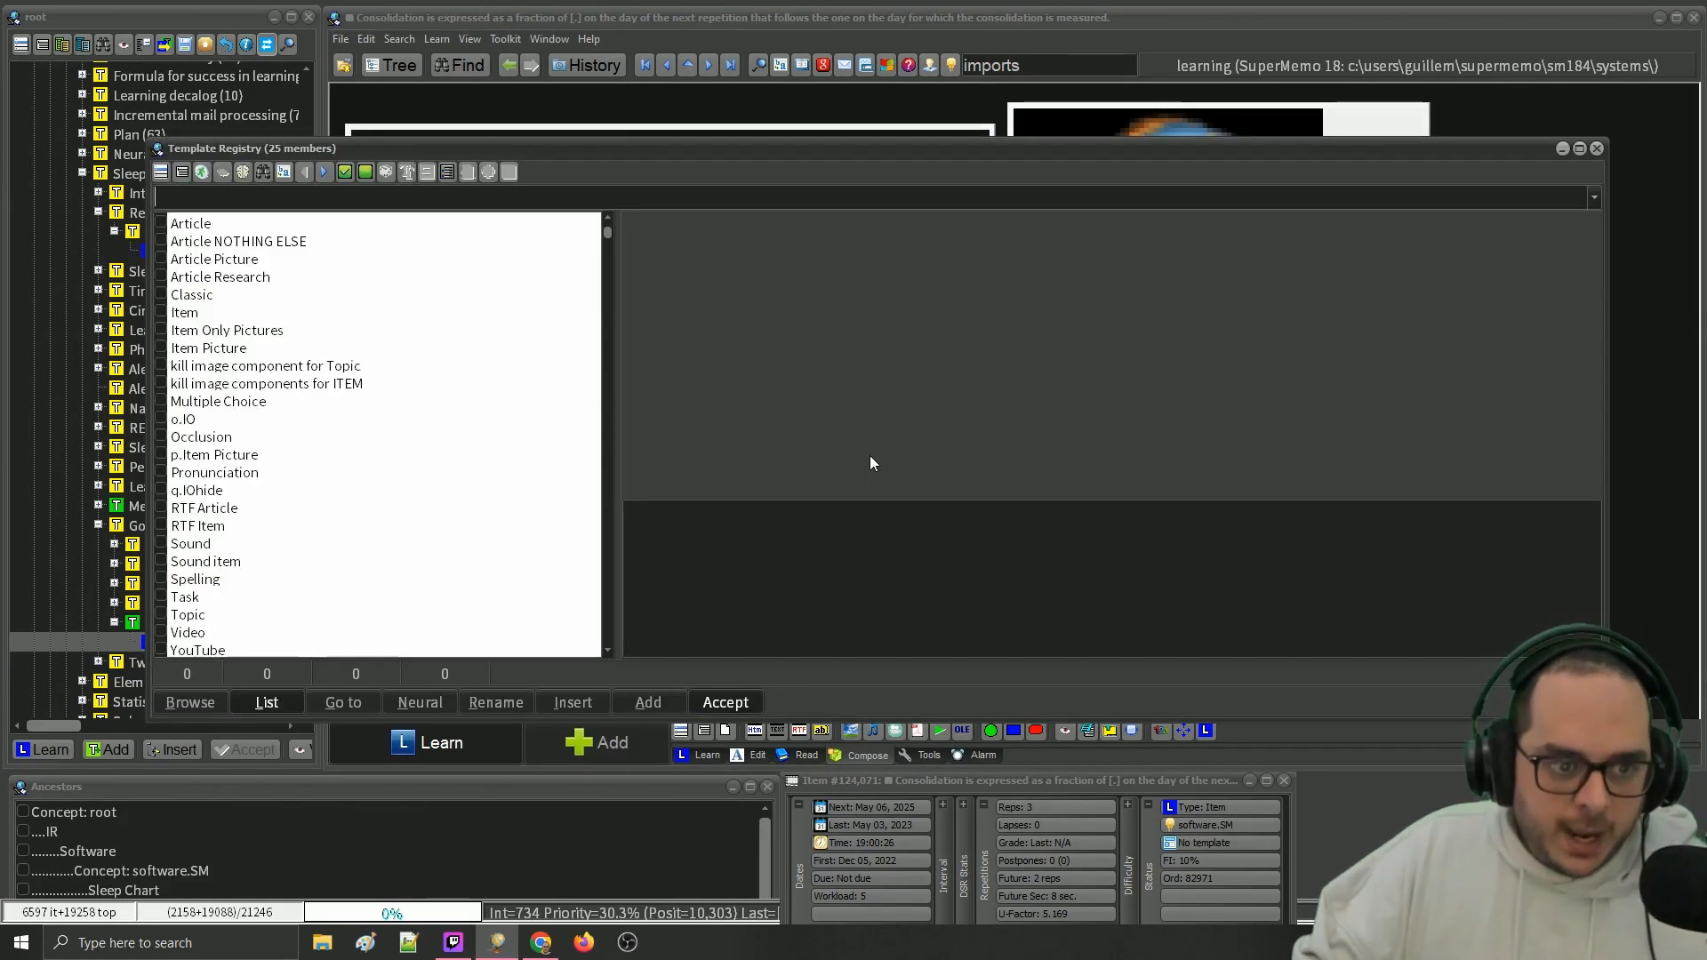
text(p)
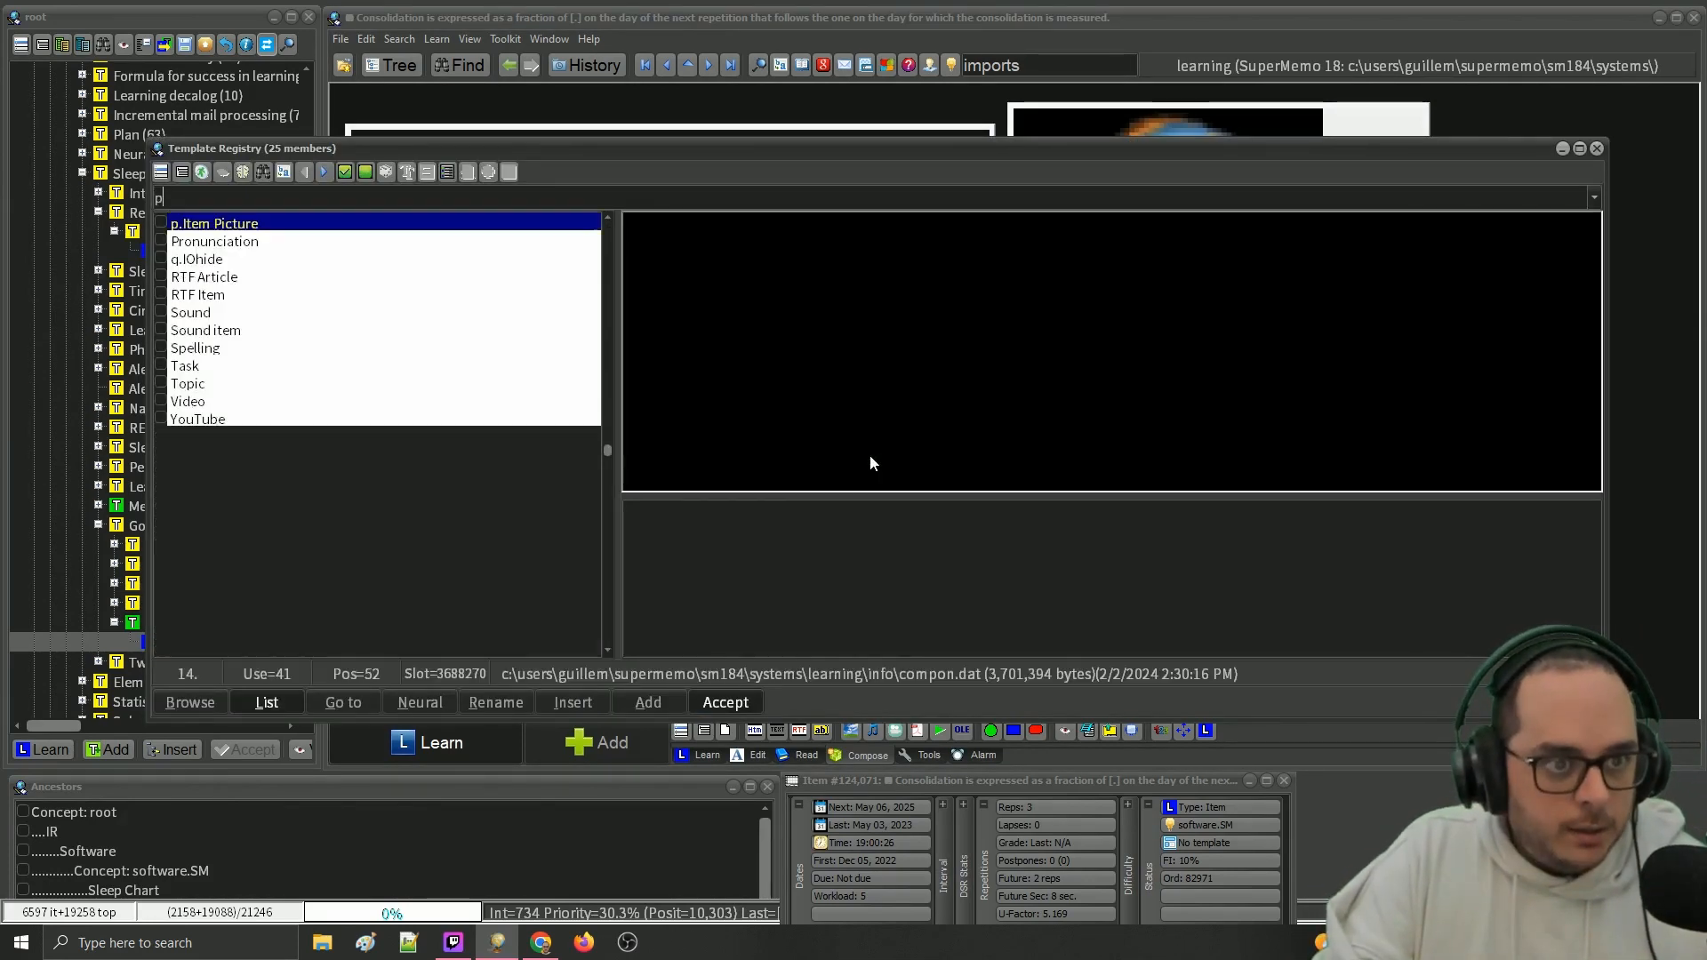
key(Return)
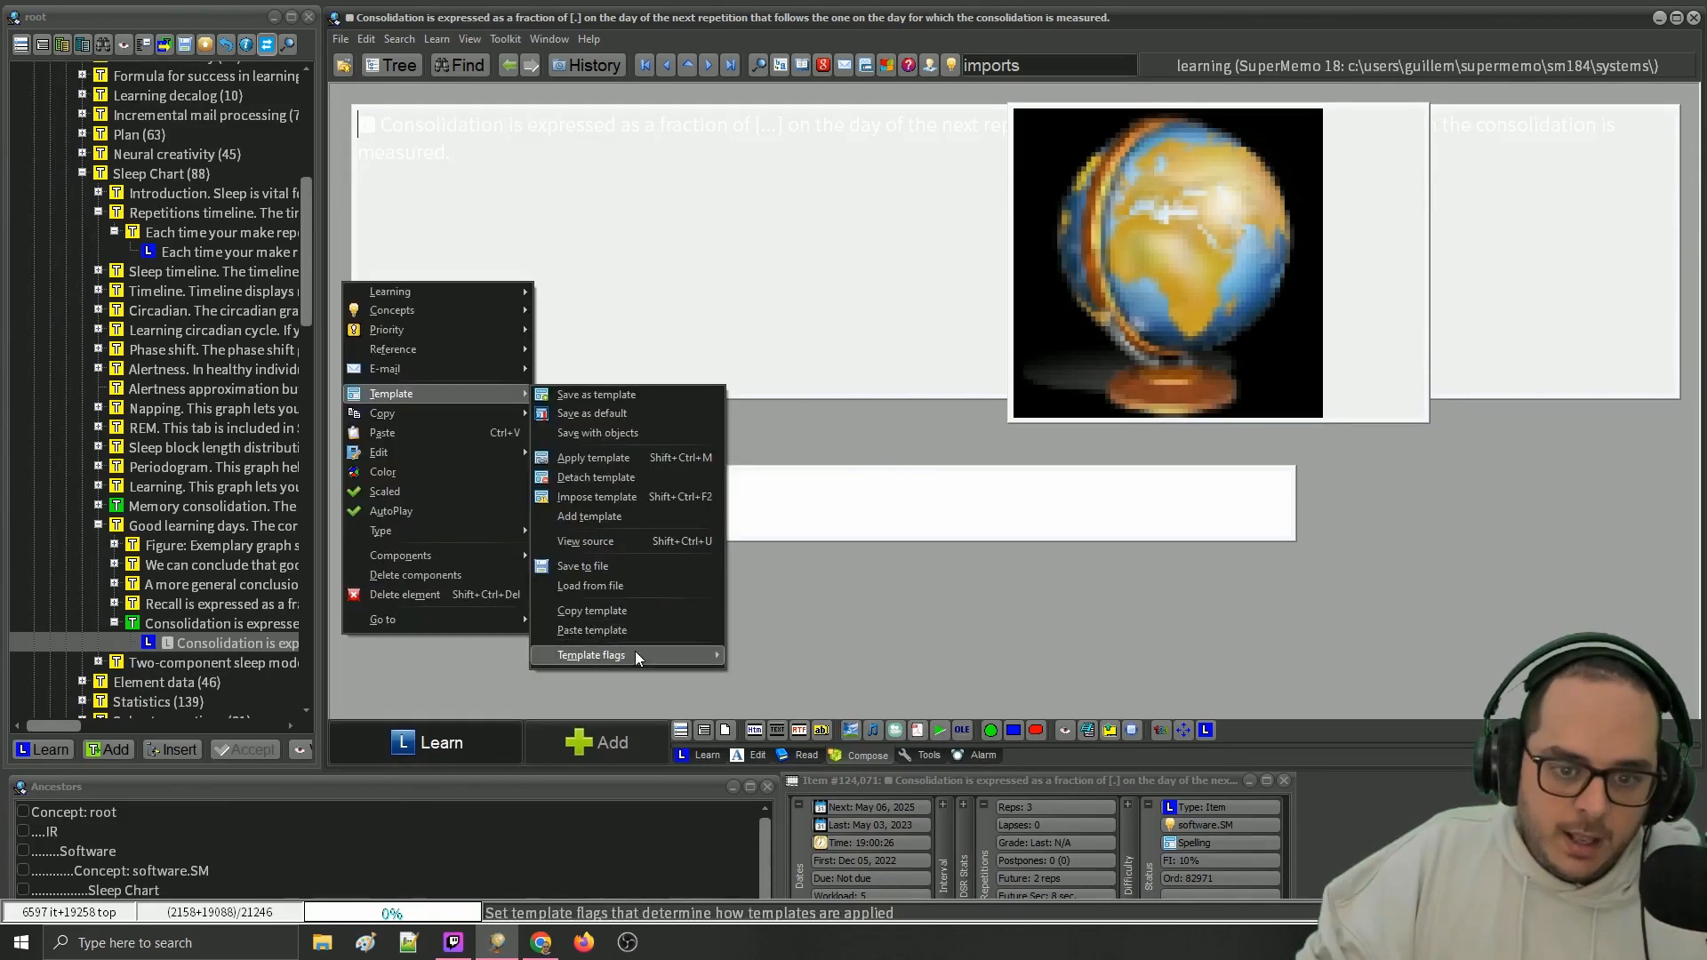
- Review the item's template flags and enable the "Skip source extras" flag
mouse_move(635, 654)
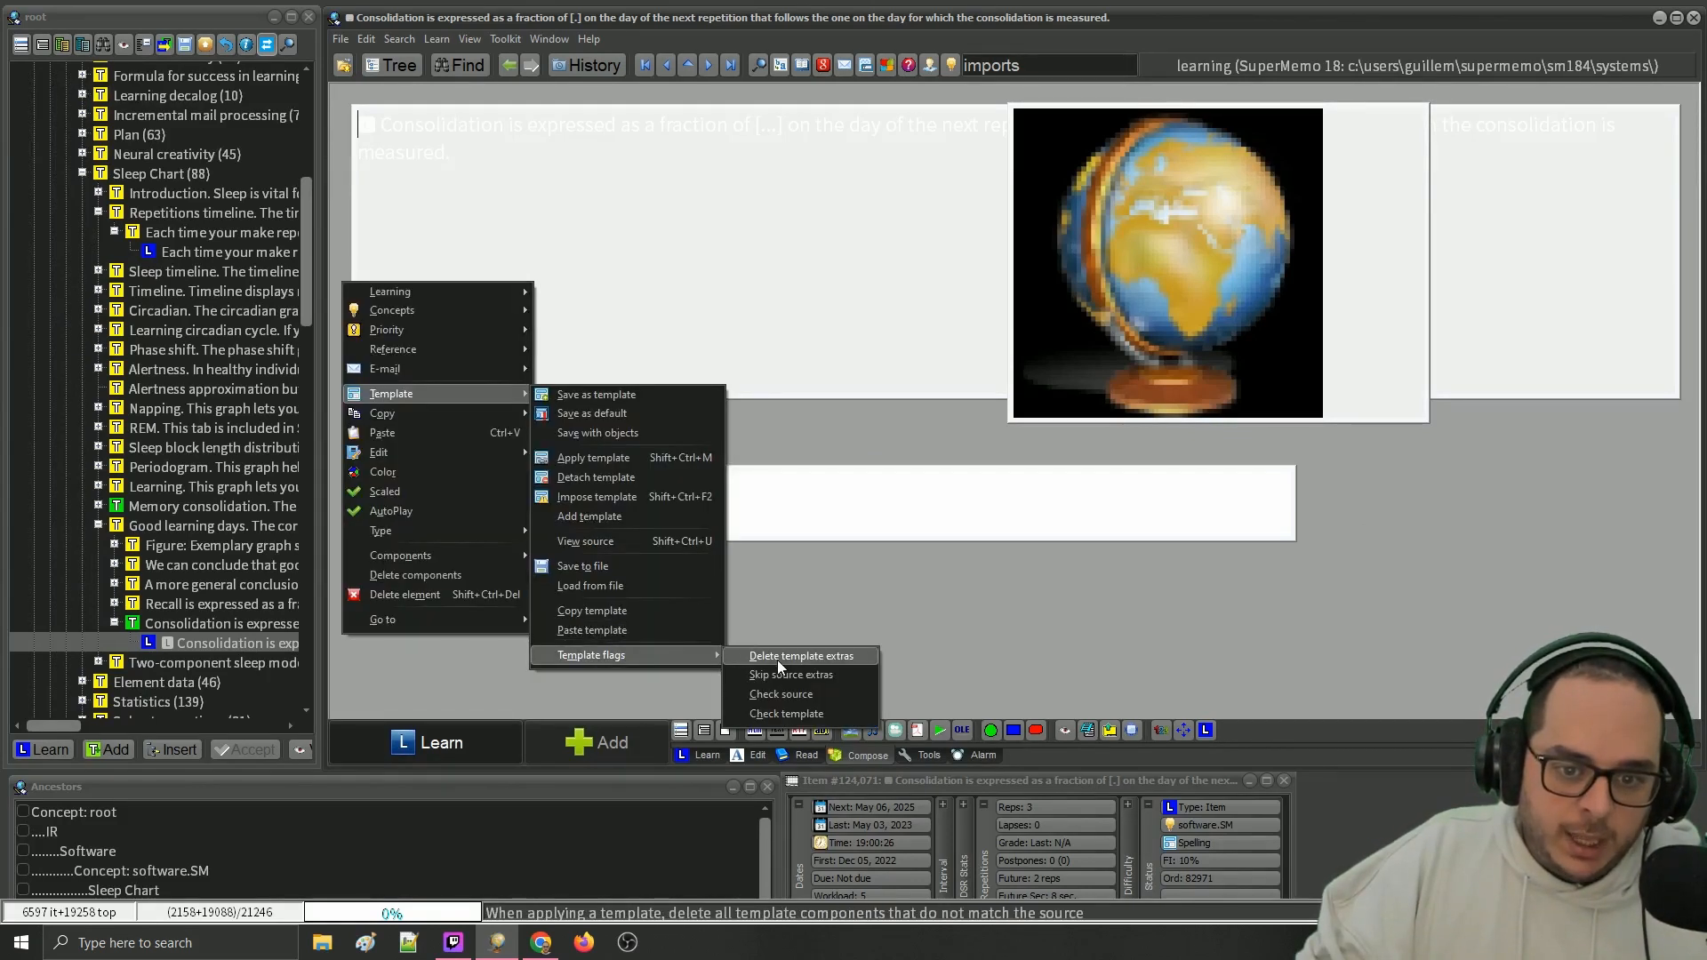
click(746, 550)
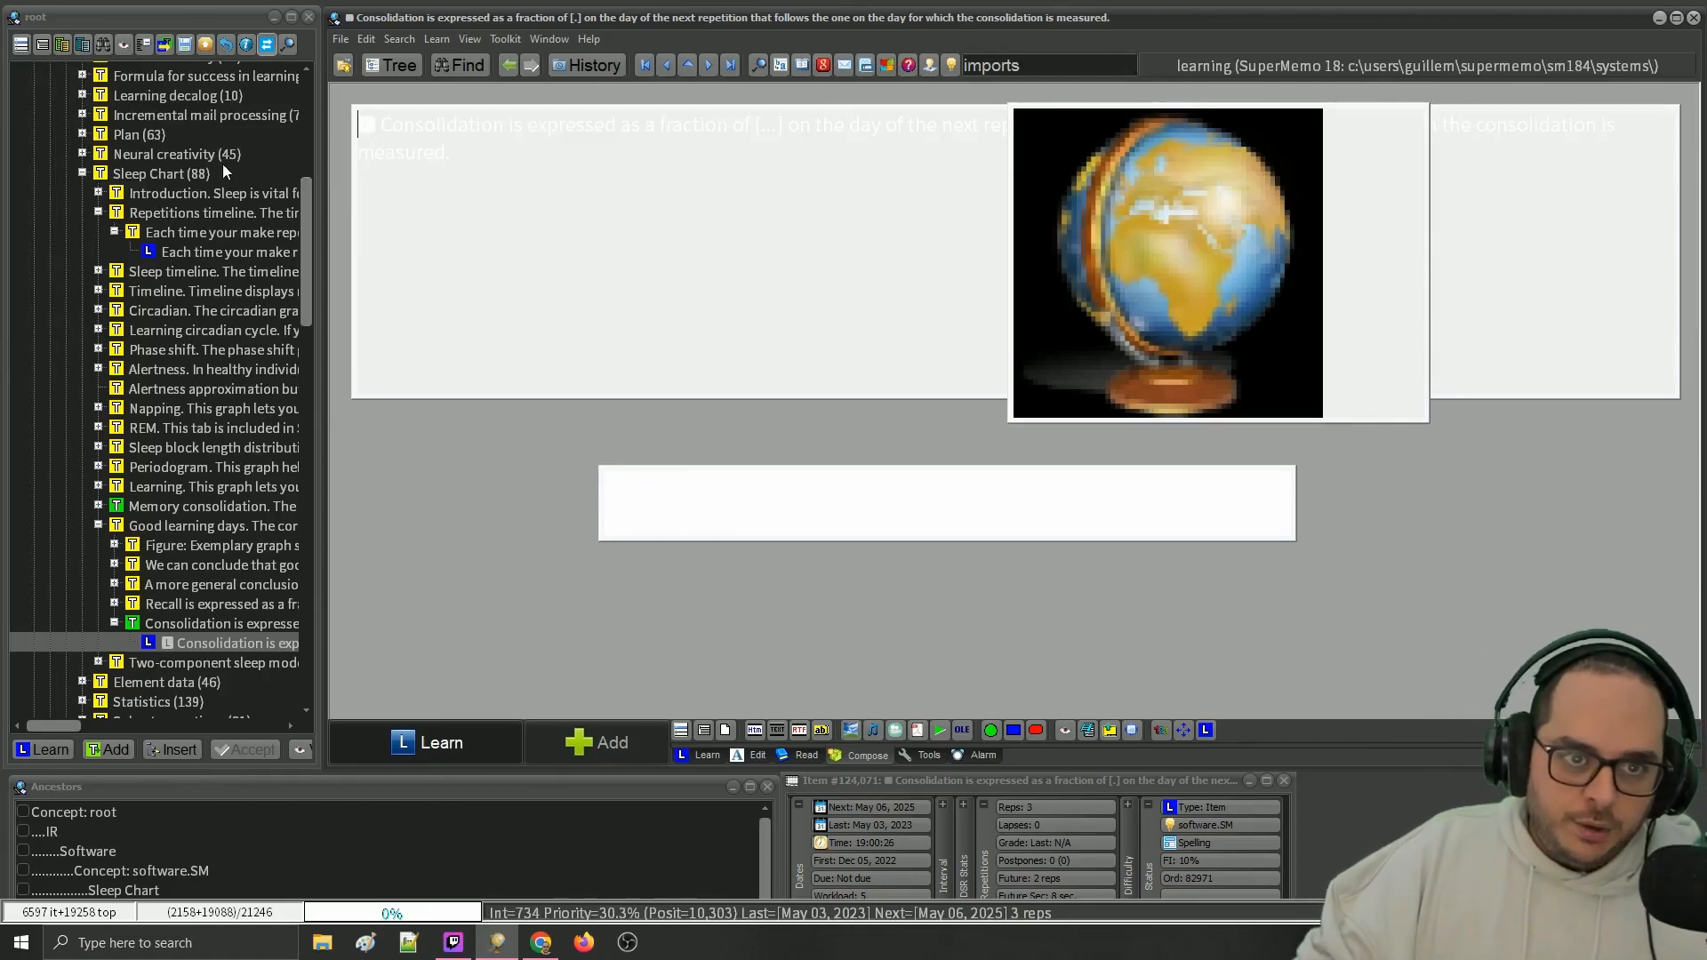
right_click(425, 89)
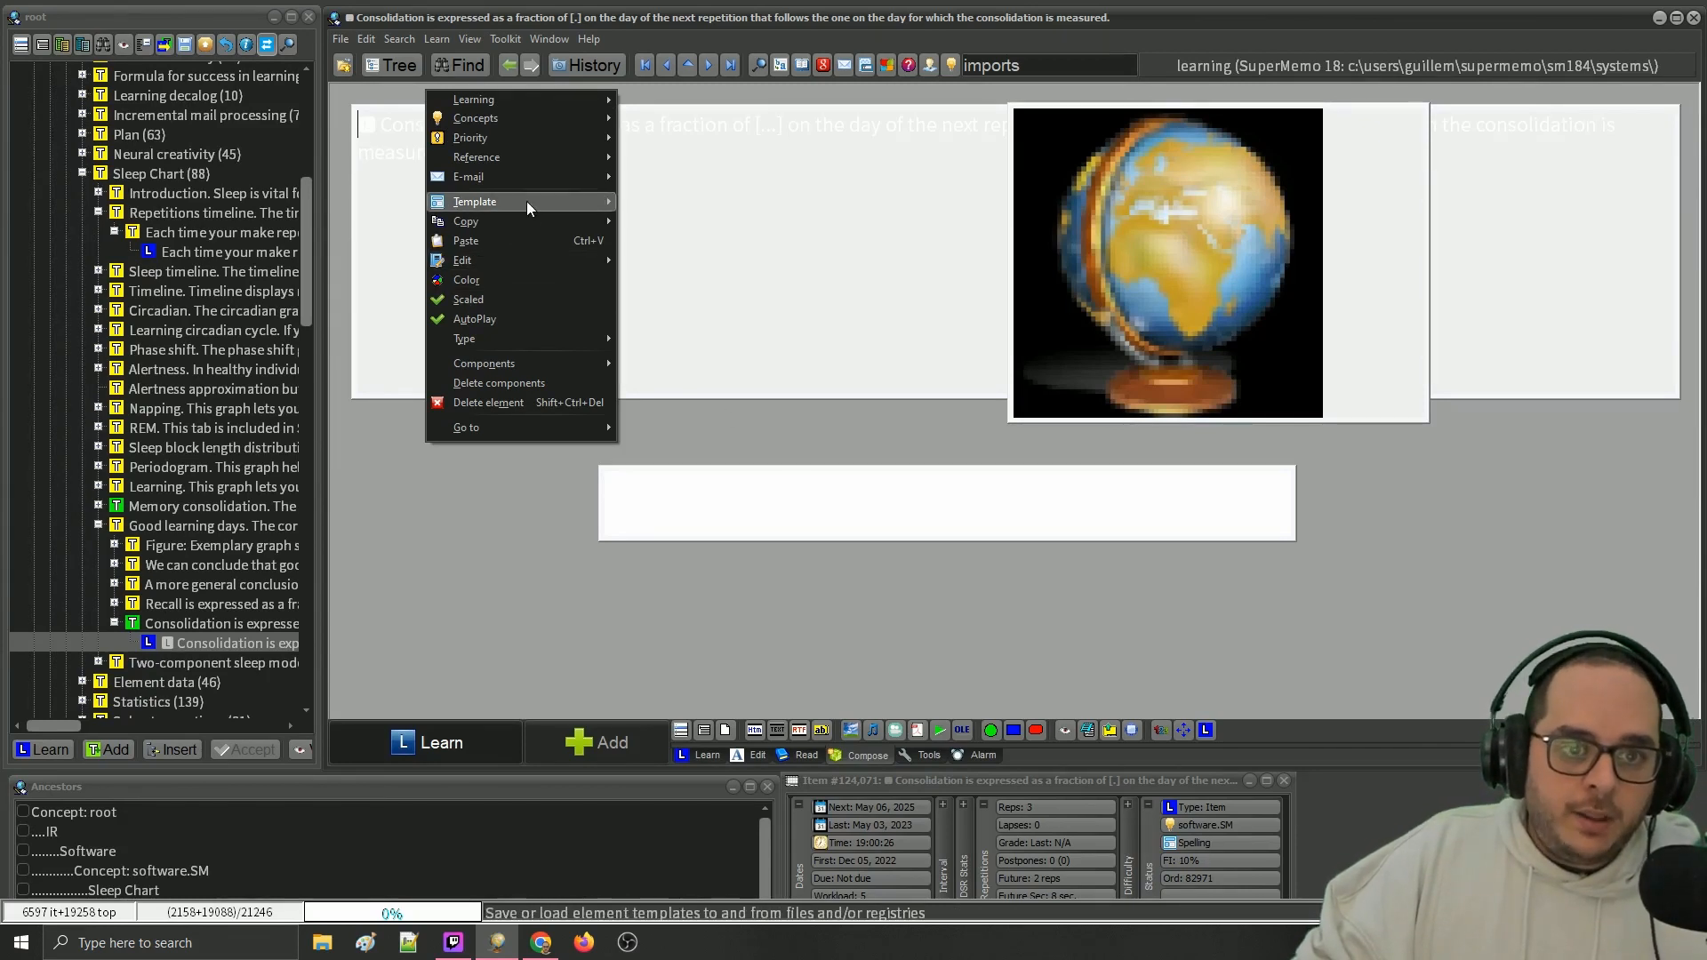
mouse_move(526, 201)
mouse_move(706, 464)
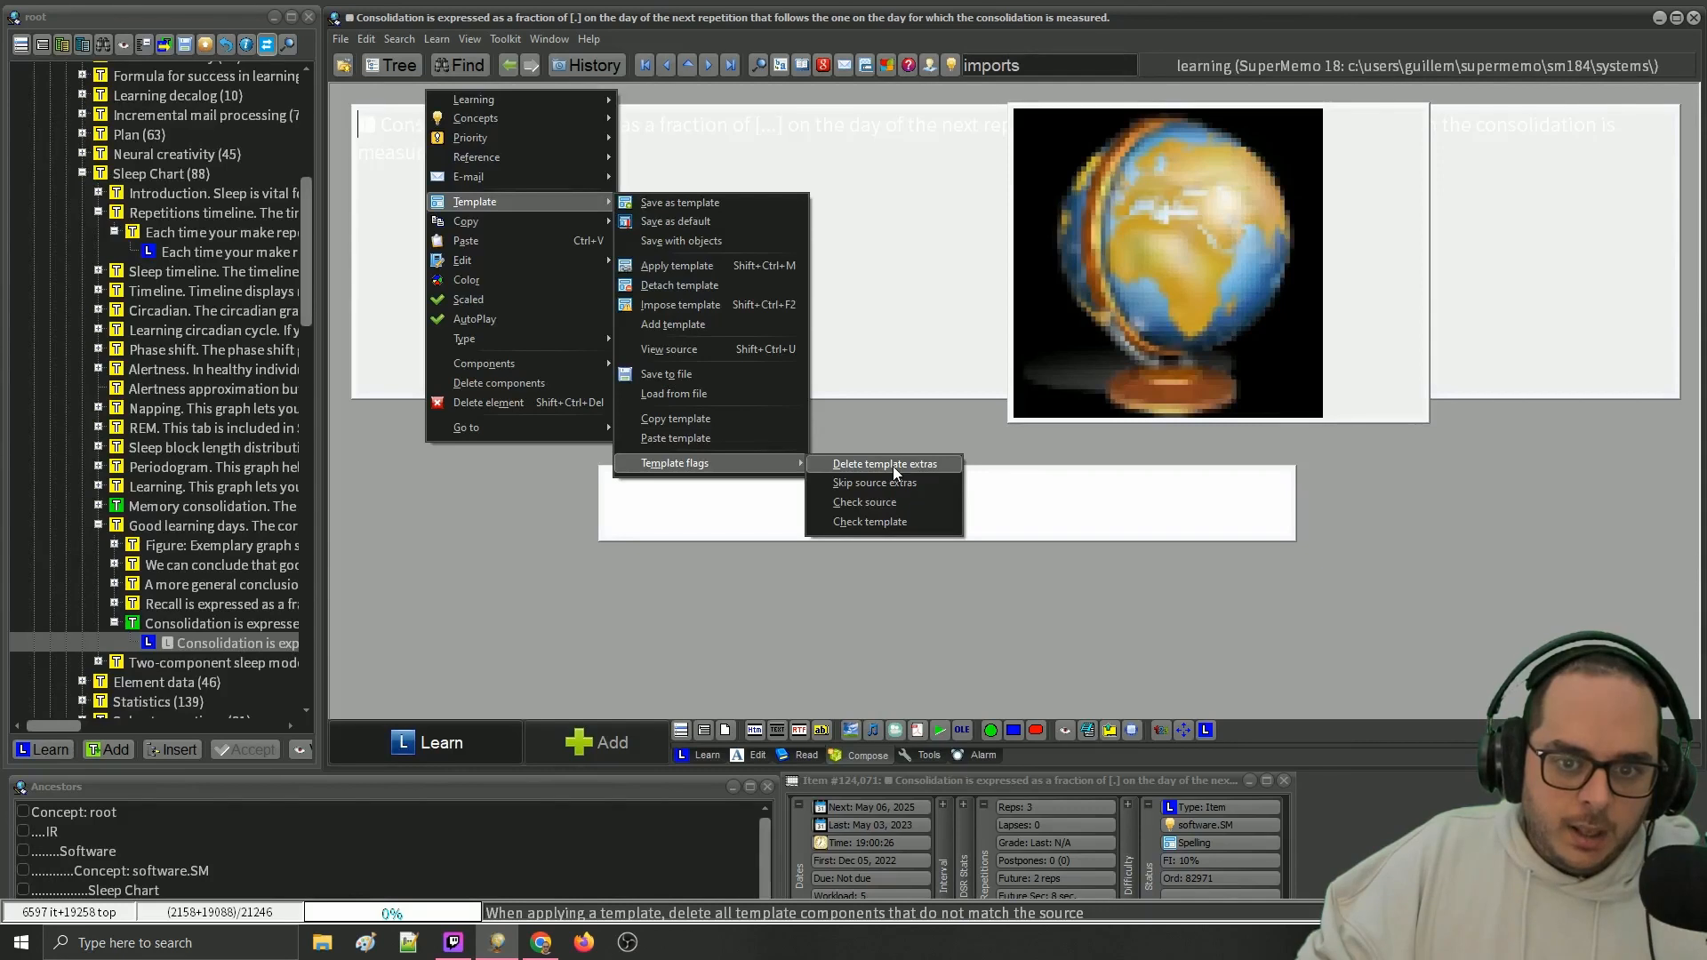
click(895, 482)
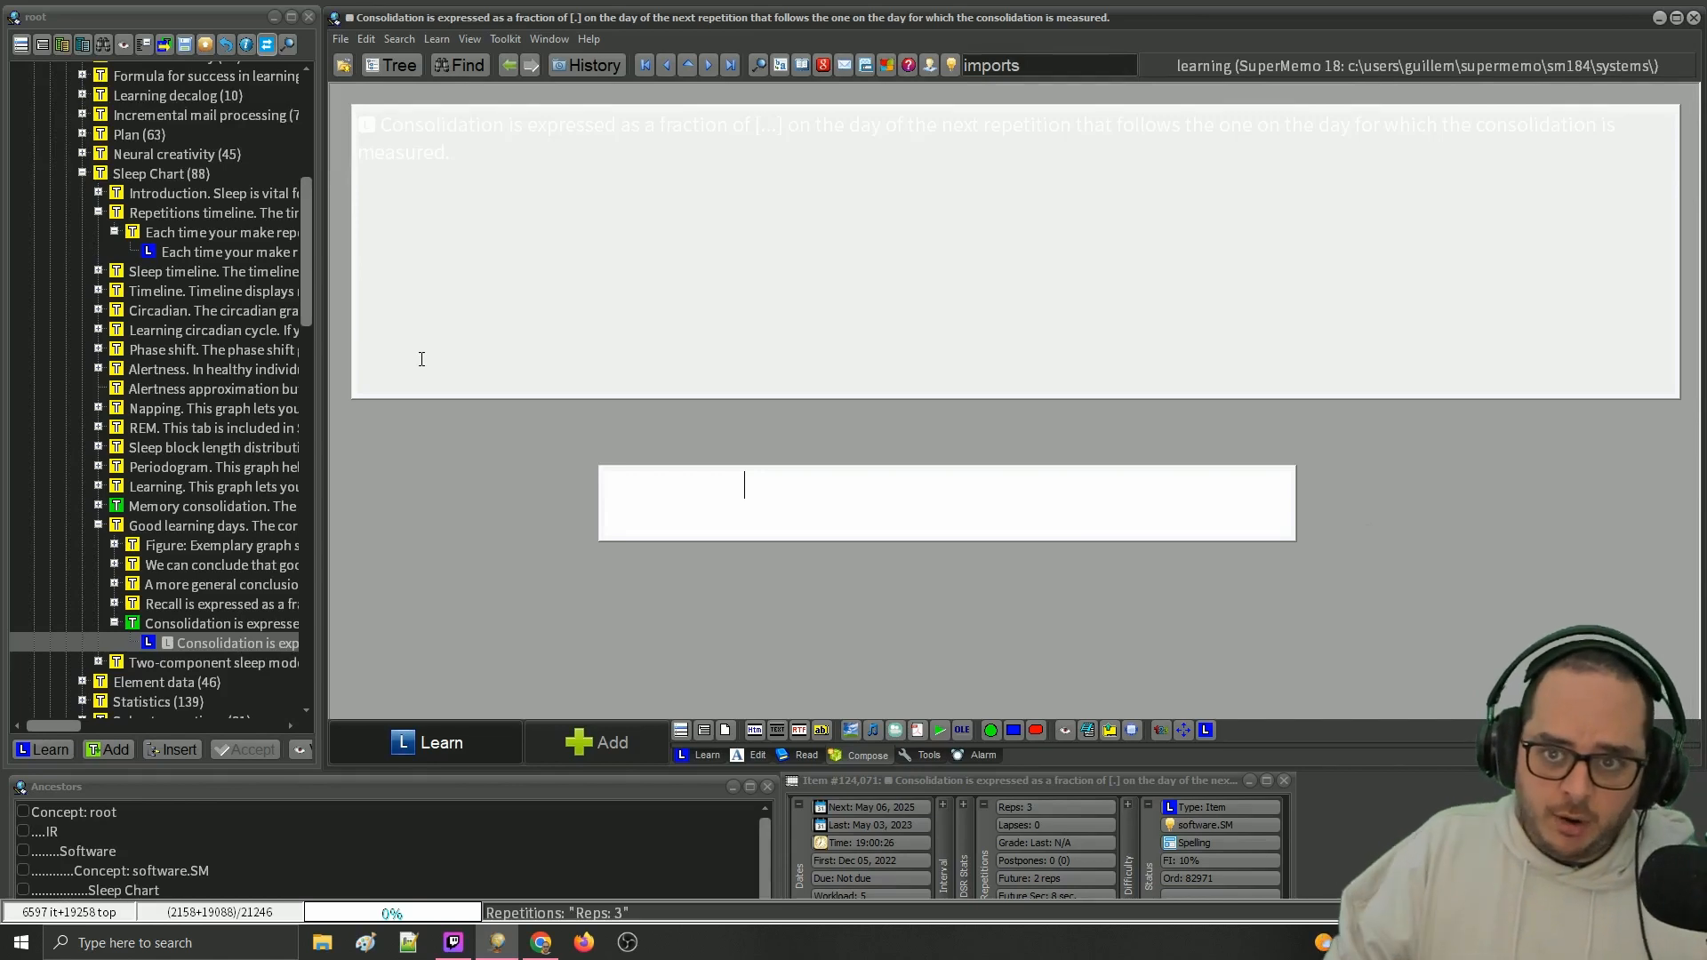
right_click(396, 242)
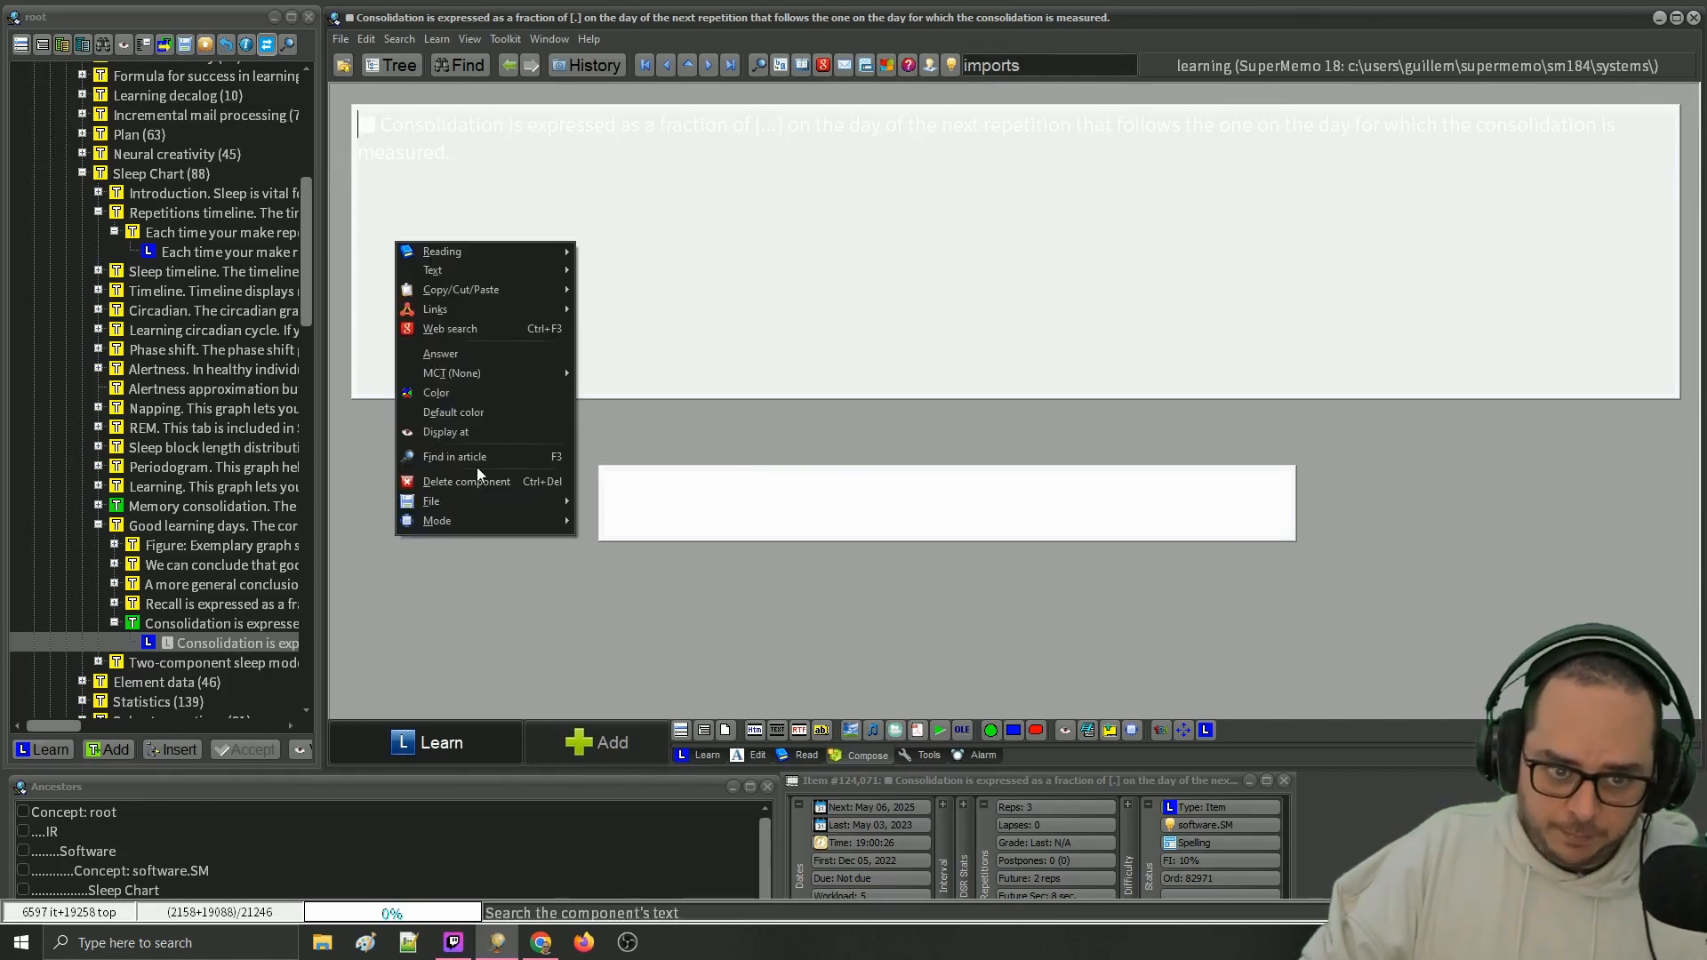
mouse_move(546, 501)
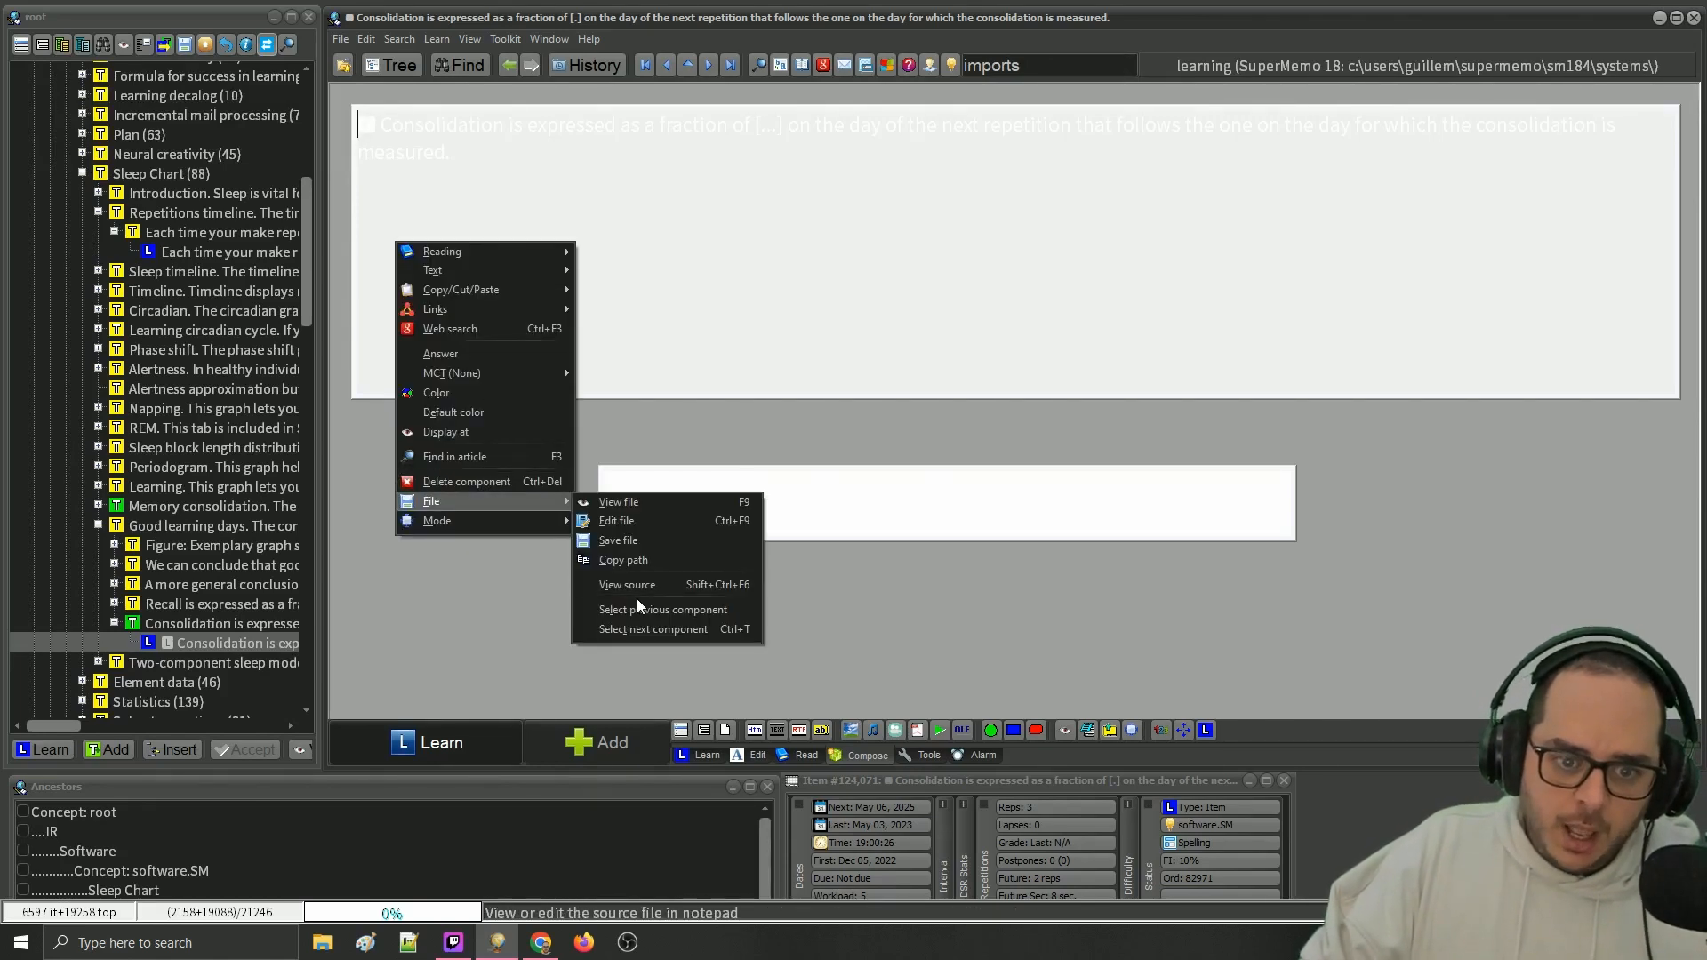
click(643, 610)
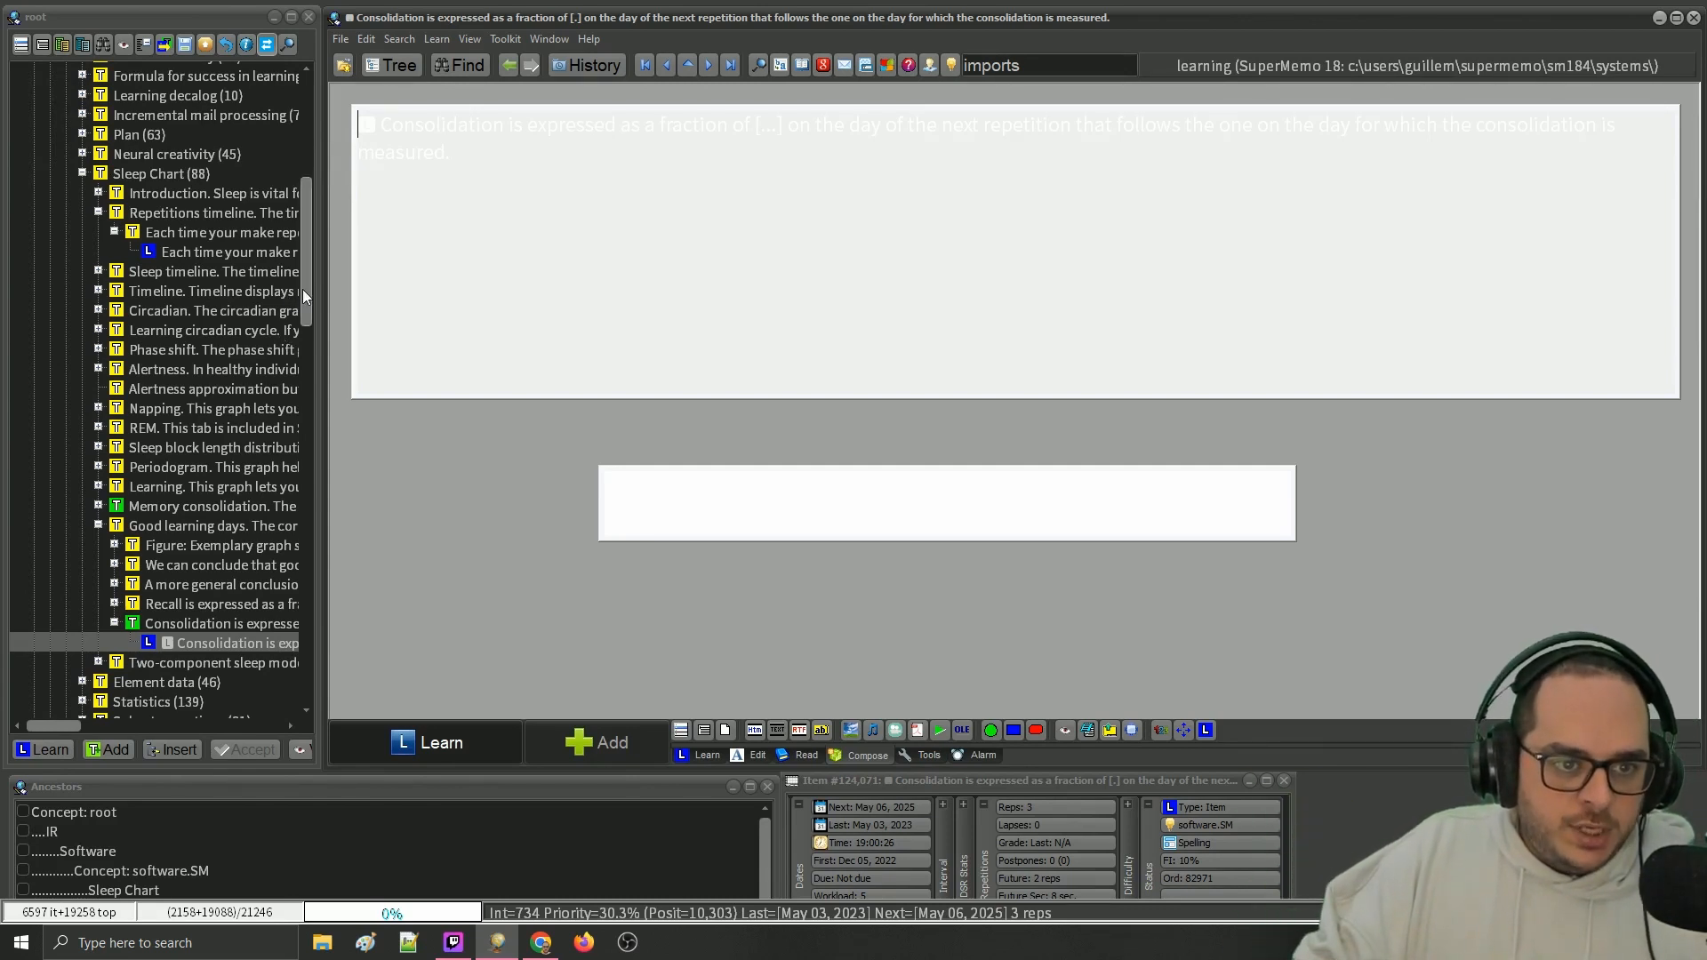
drag(302, 290, 308, 190)
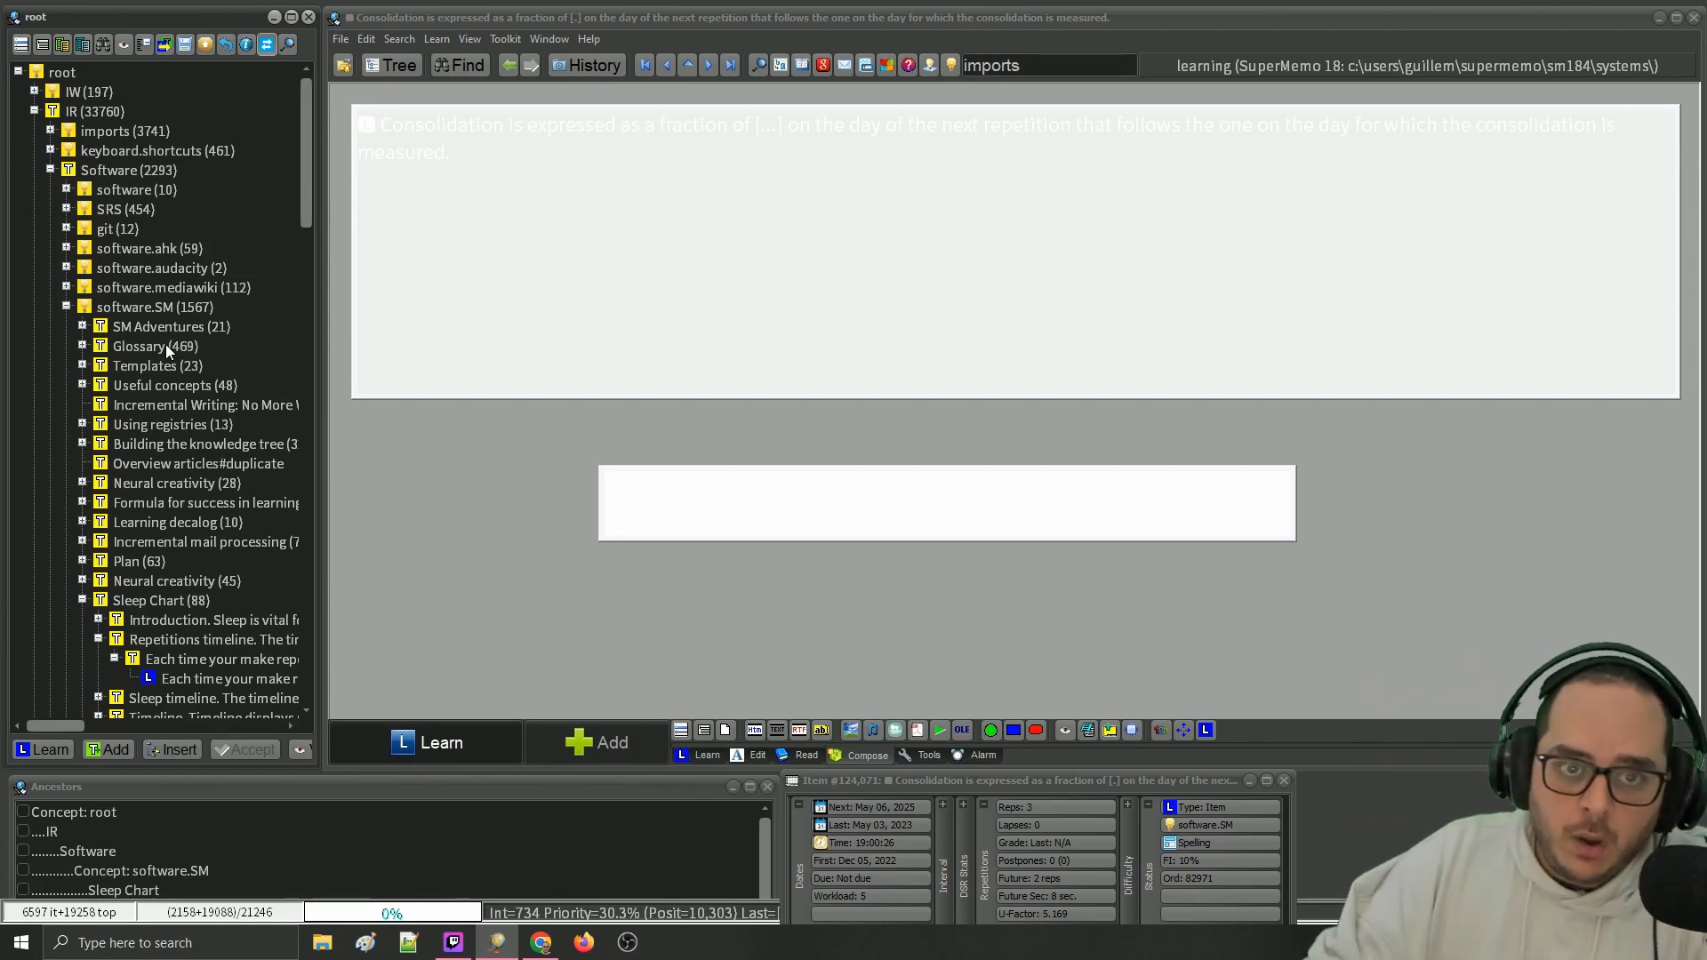
- View the list of templates in the template registry and check the item's template flags
click(399, 38)
click(457, 308)
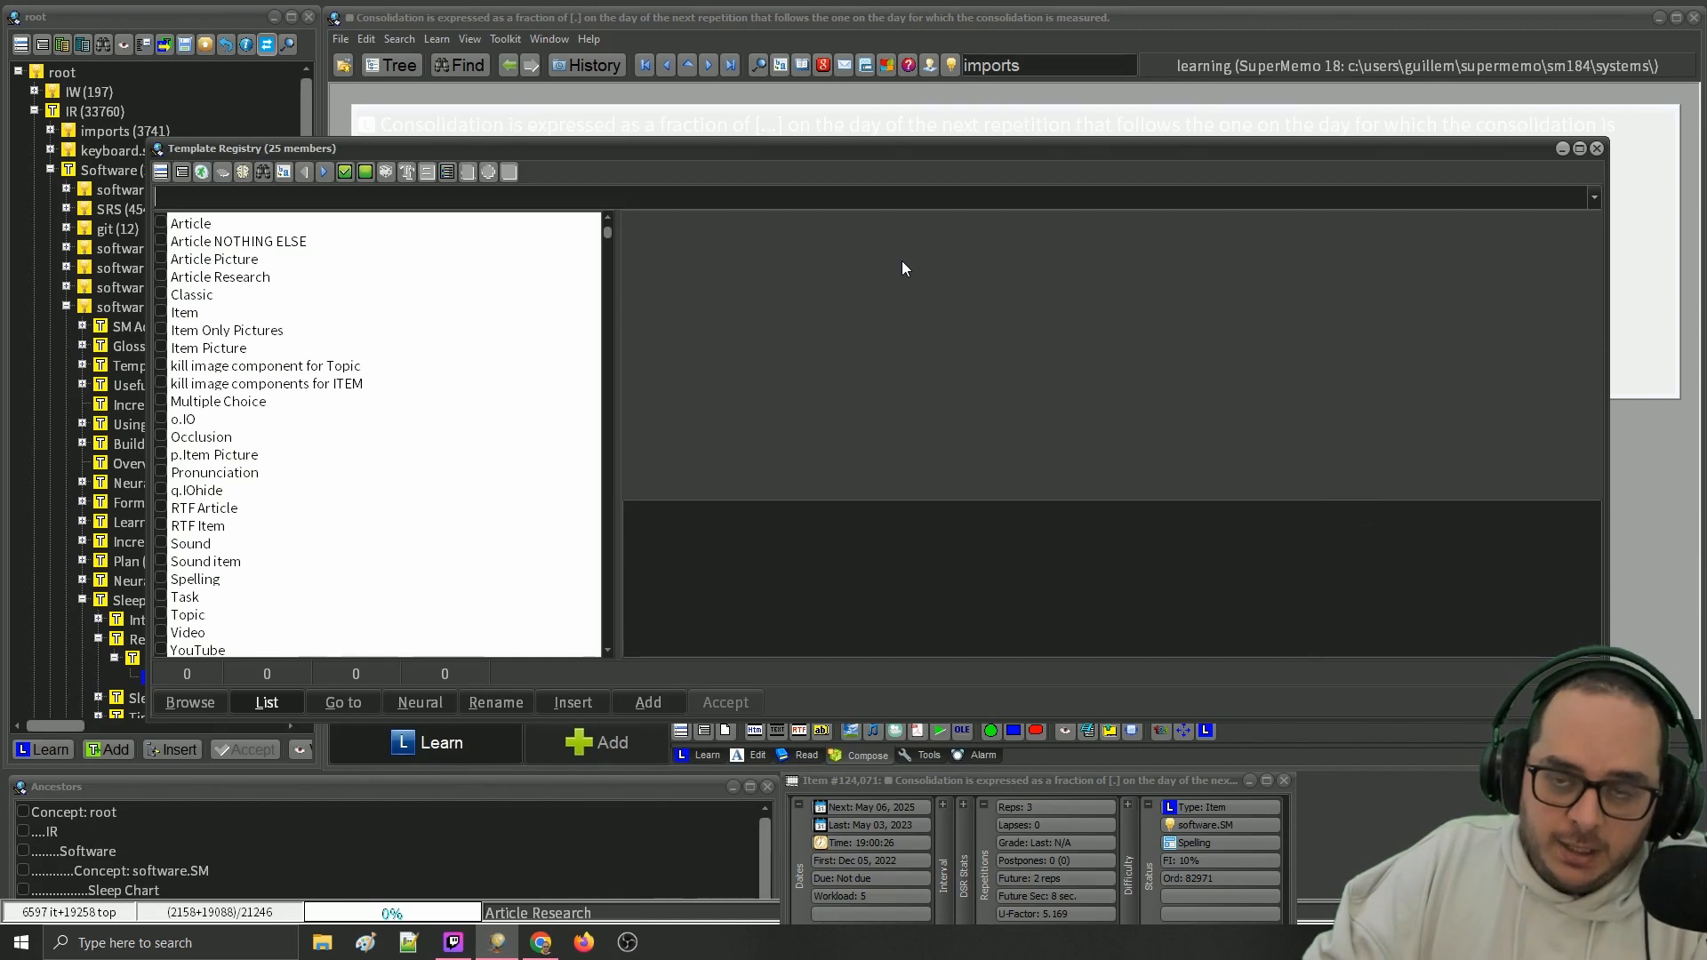
click(1597, 147)
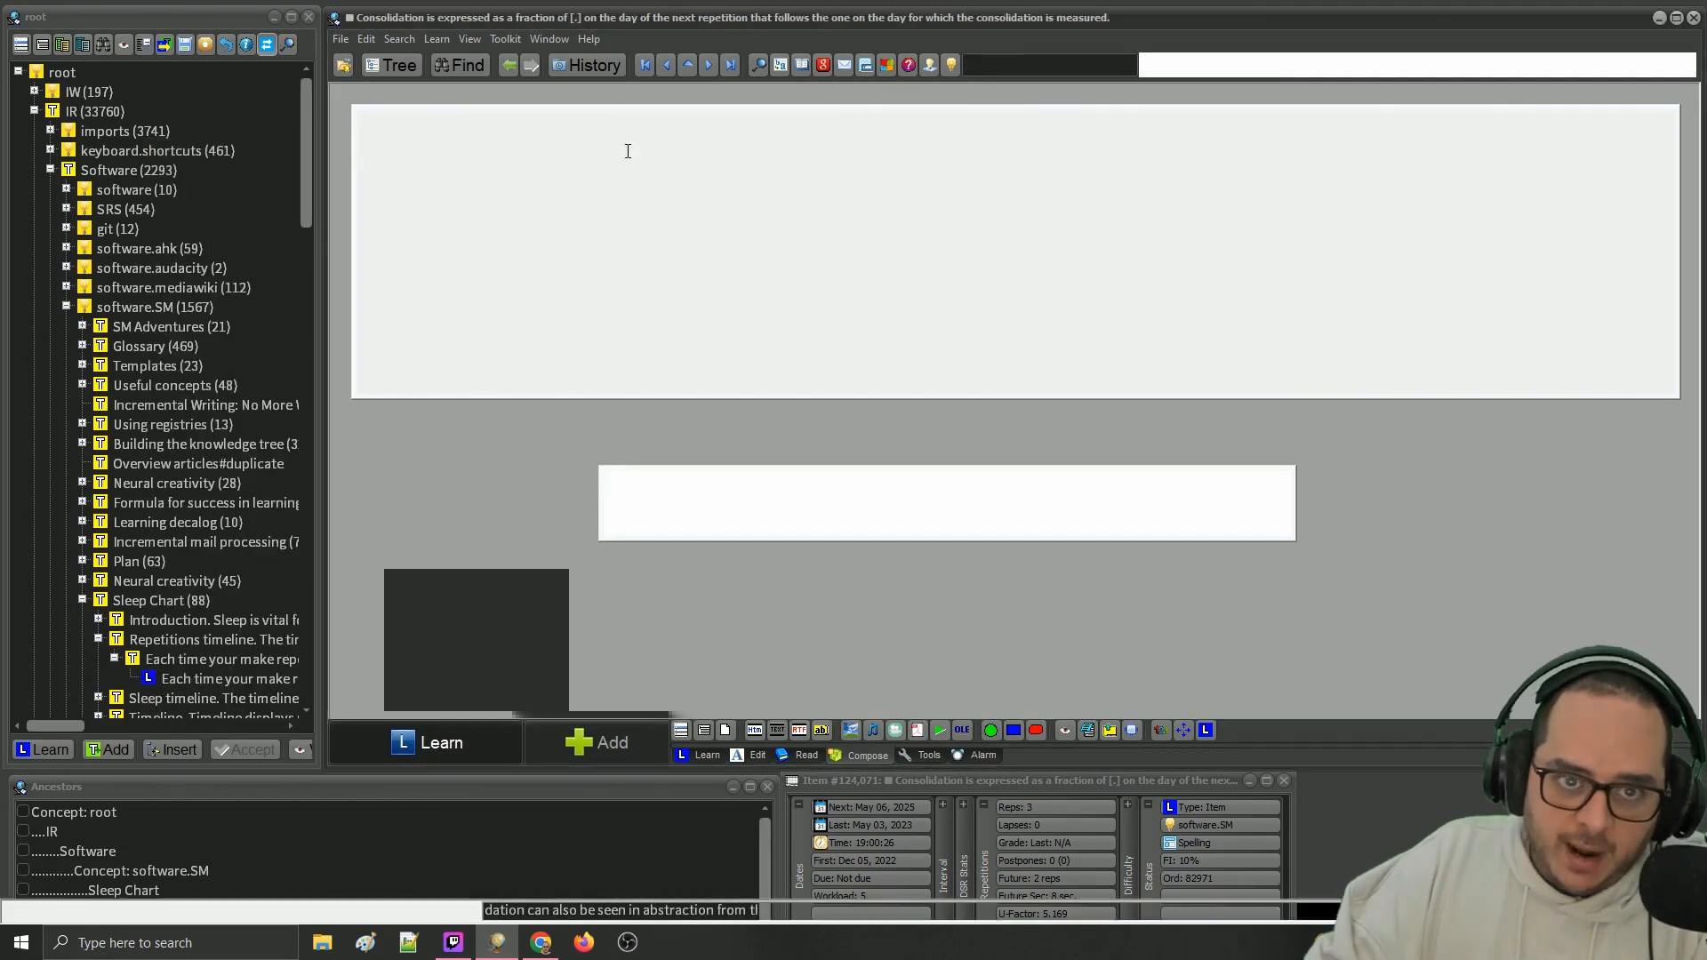
right_click(386, 94)
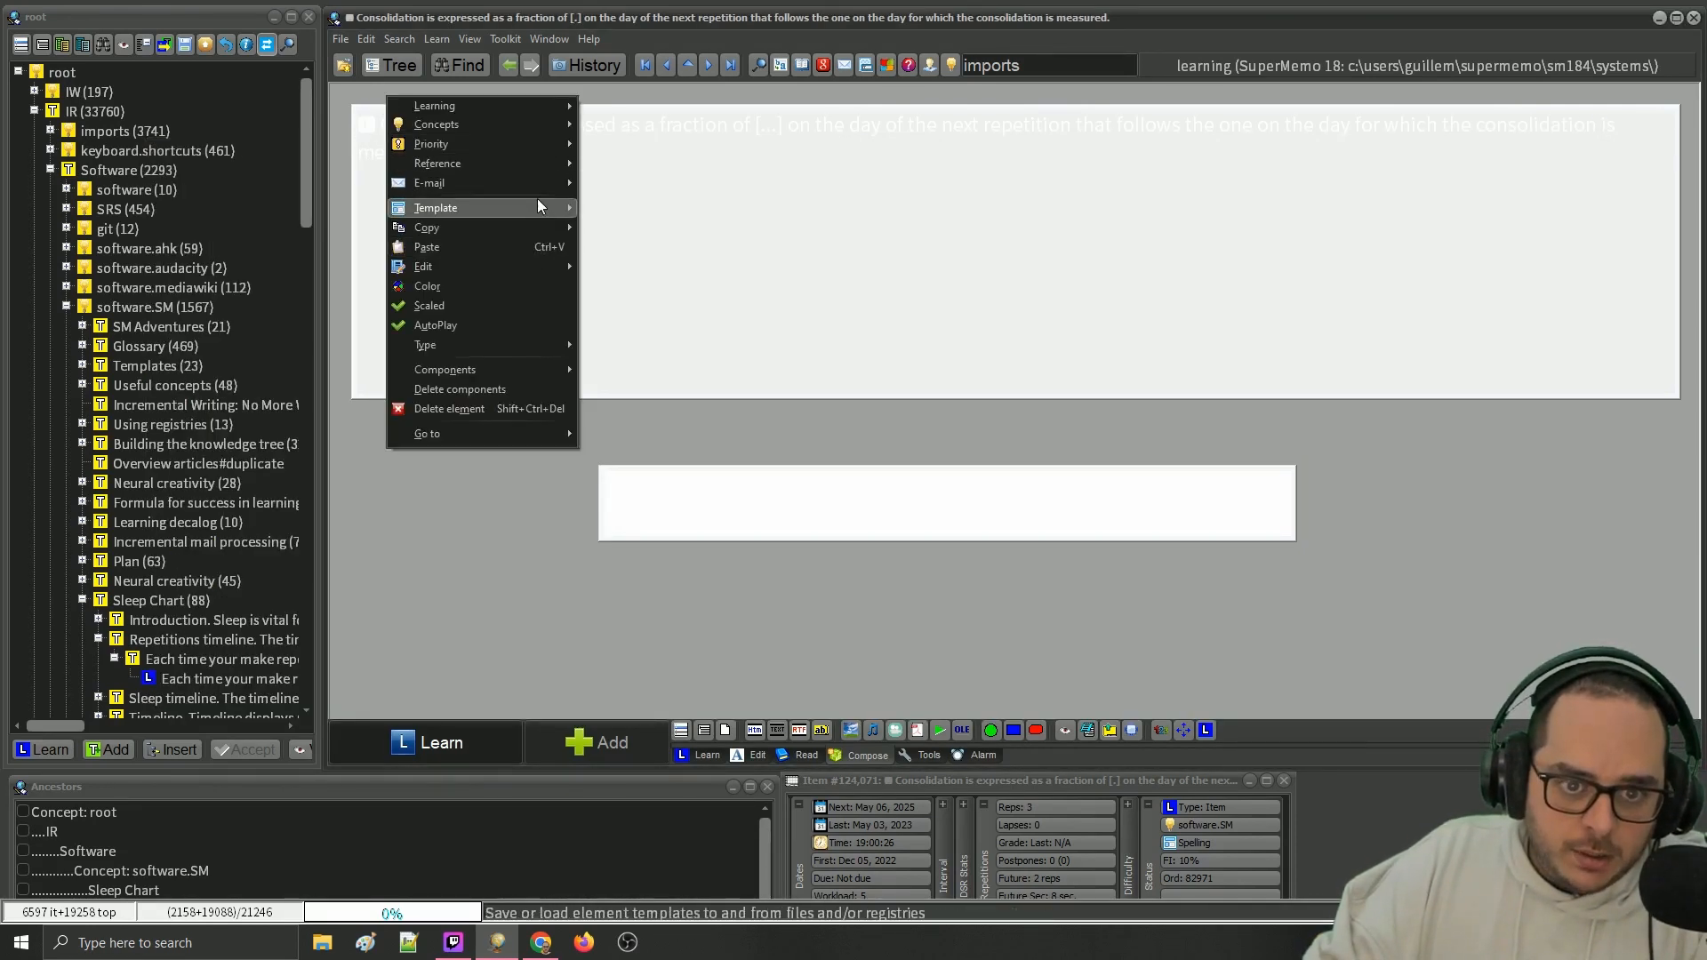
mouse_move(537, 204)
mouse_move(701, 469)
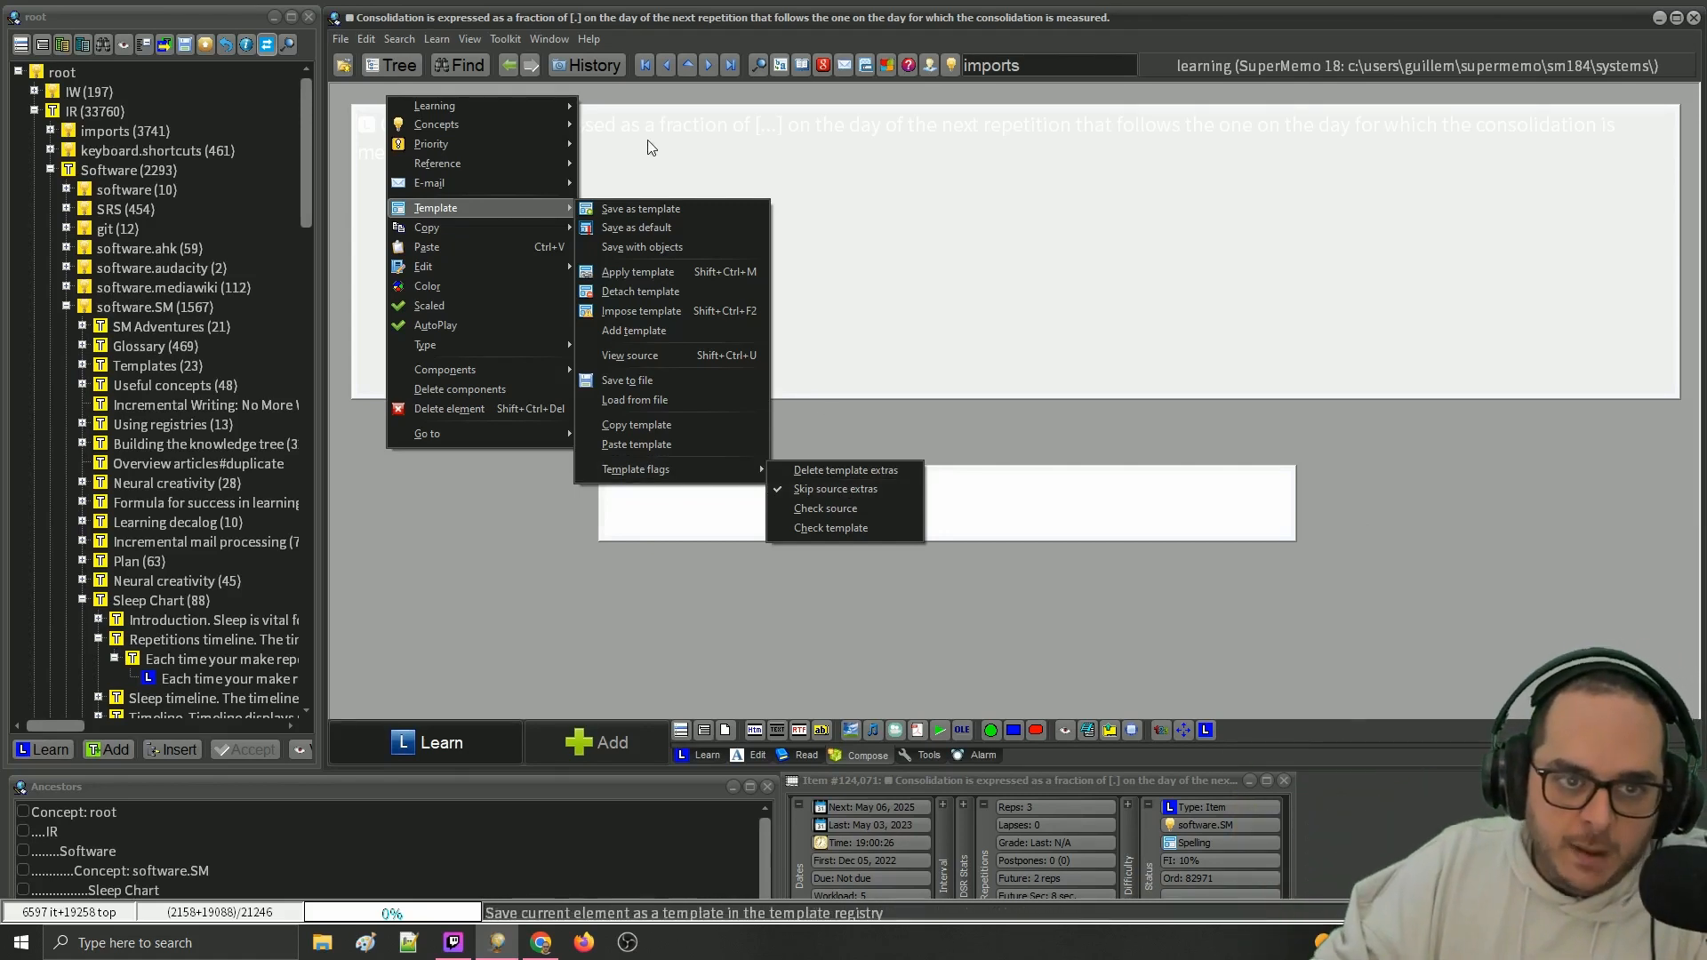
- Preview the Multiple Choice, Sound, Spelling, Task, YouTube and Video templates in the template registry and close it
click(389, 47)
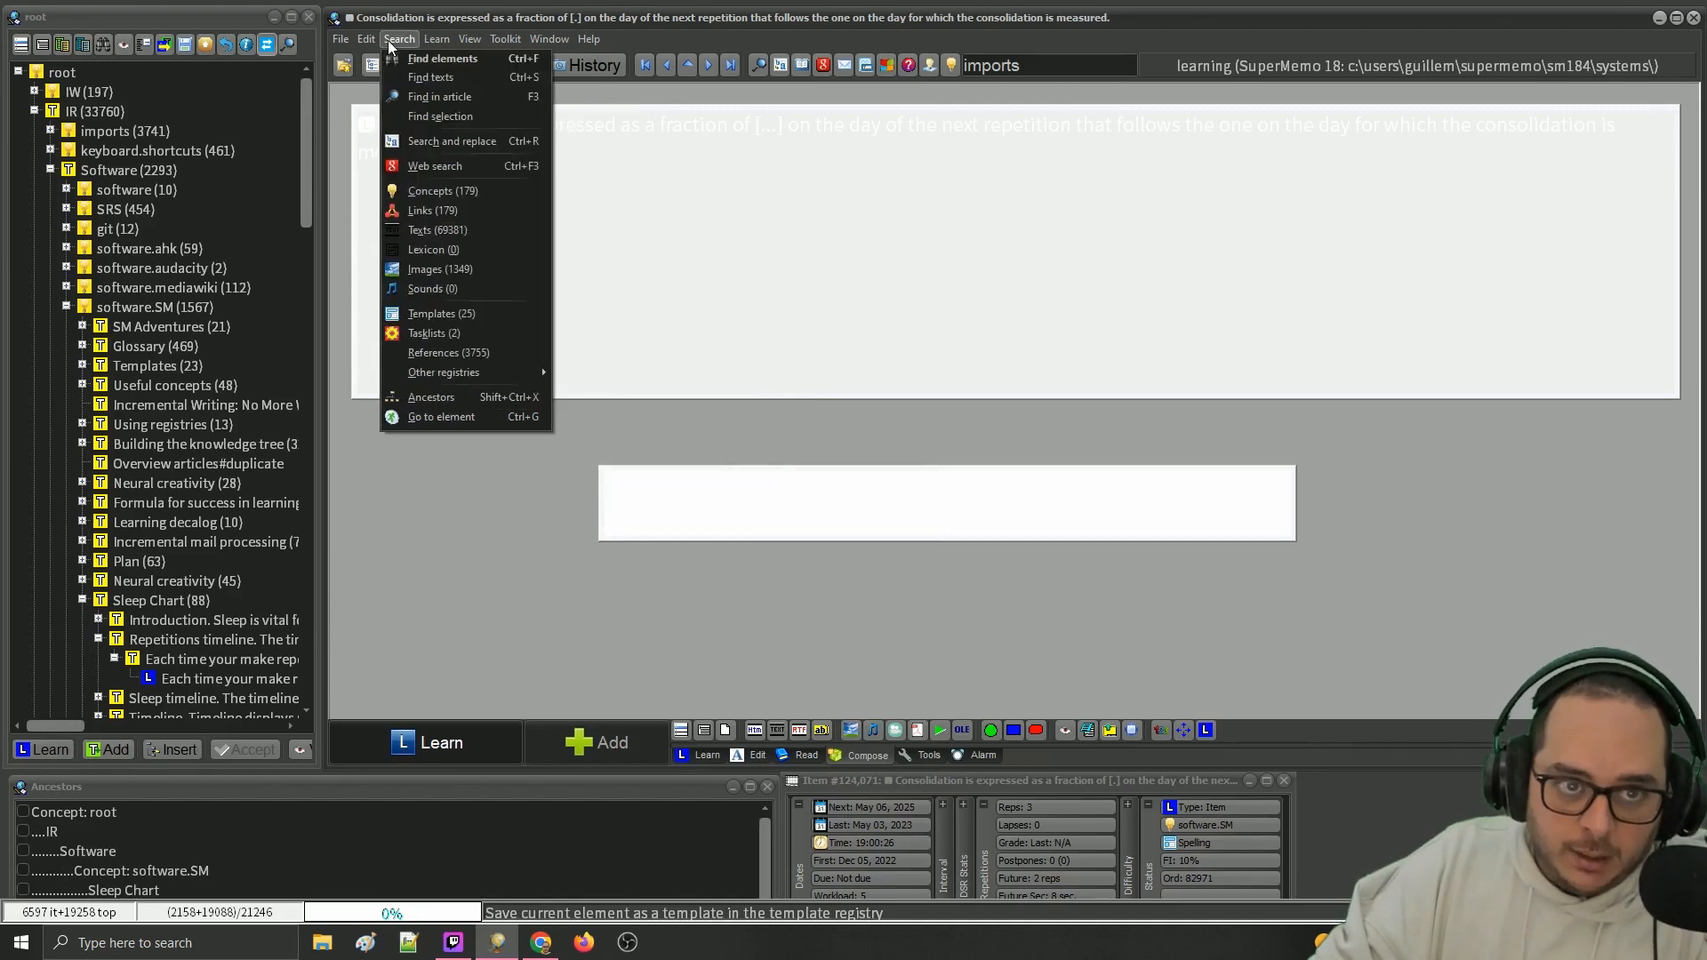
click(468, 316)
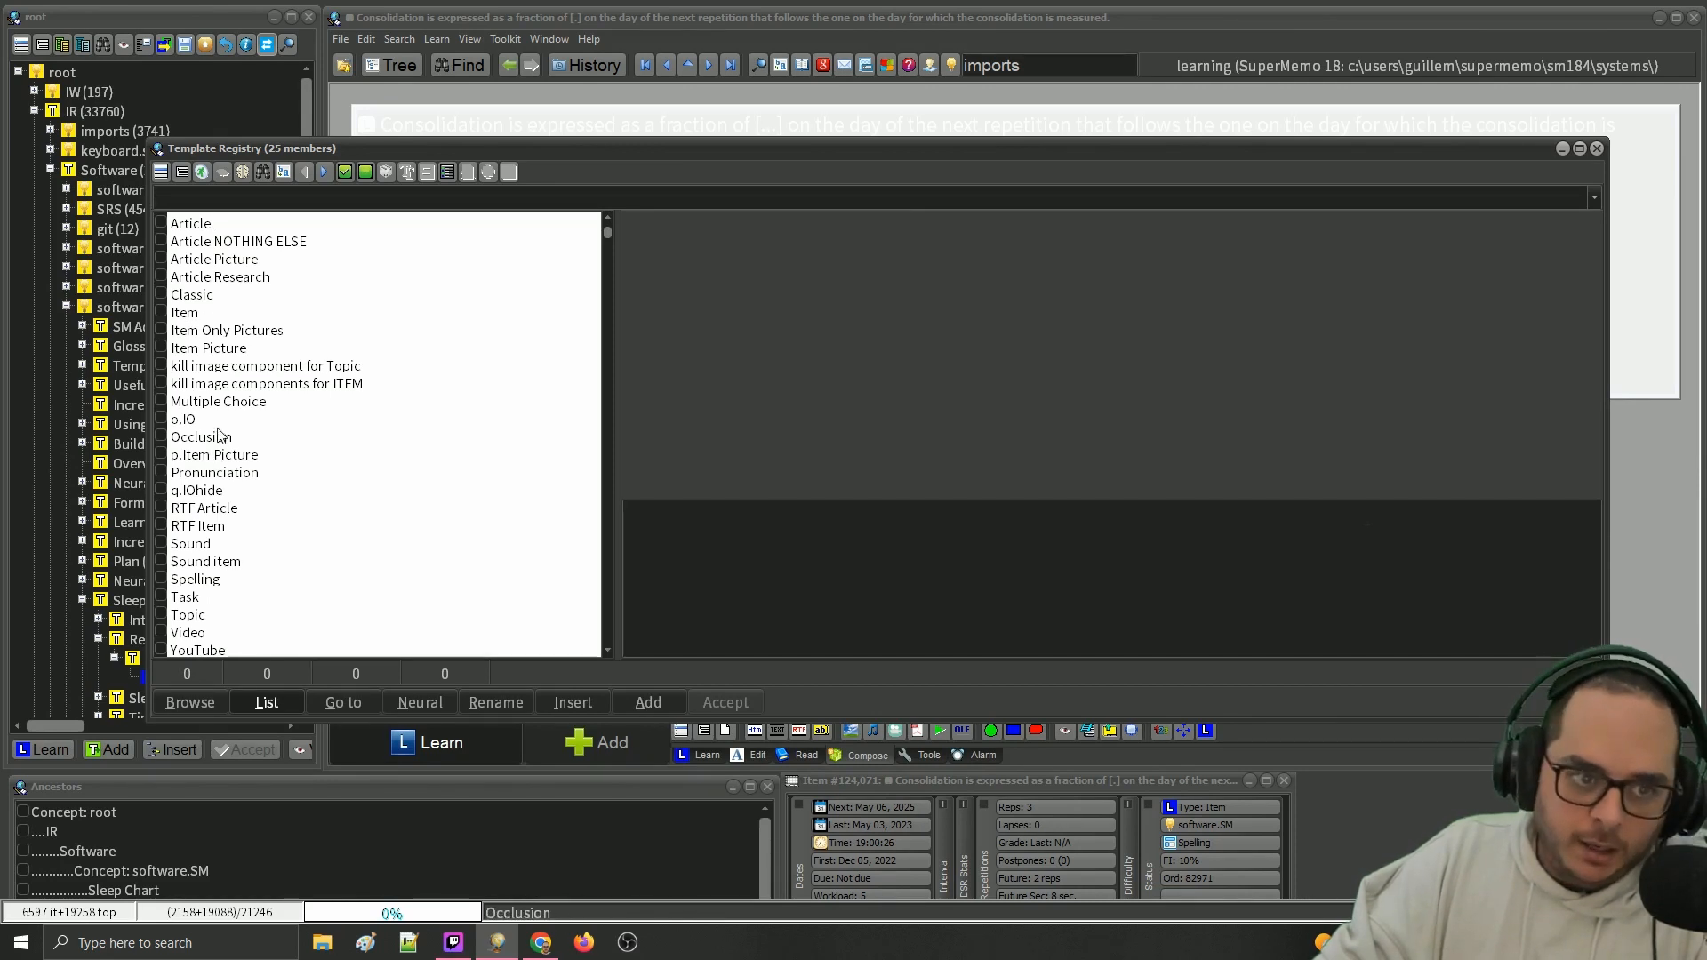
click(211, 402)
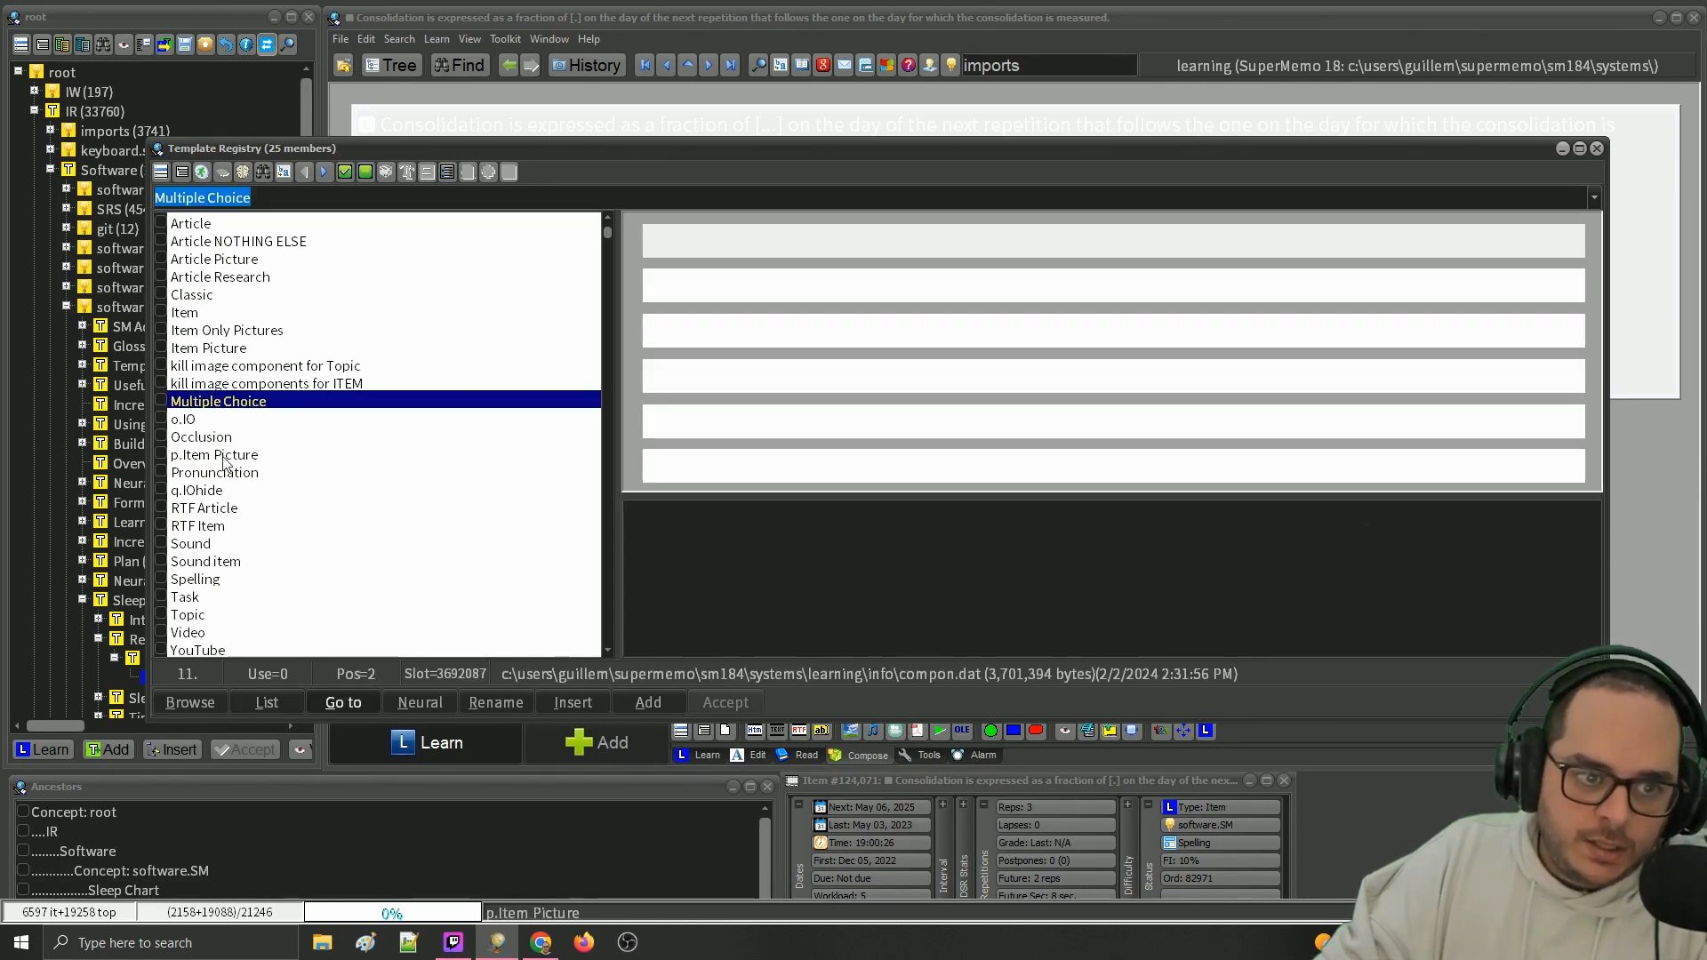
click(218, 543)
click(214, 578)
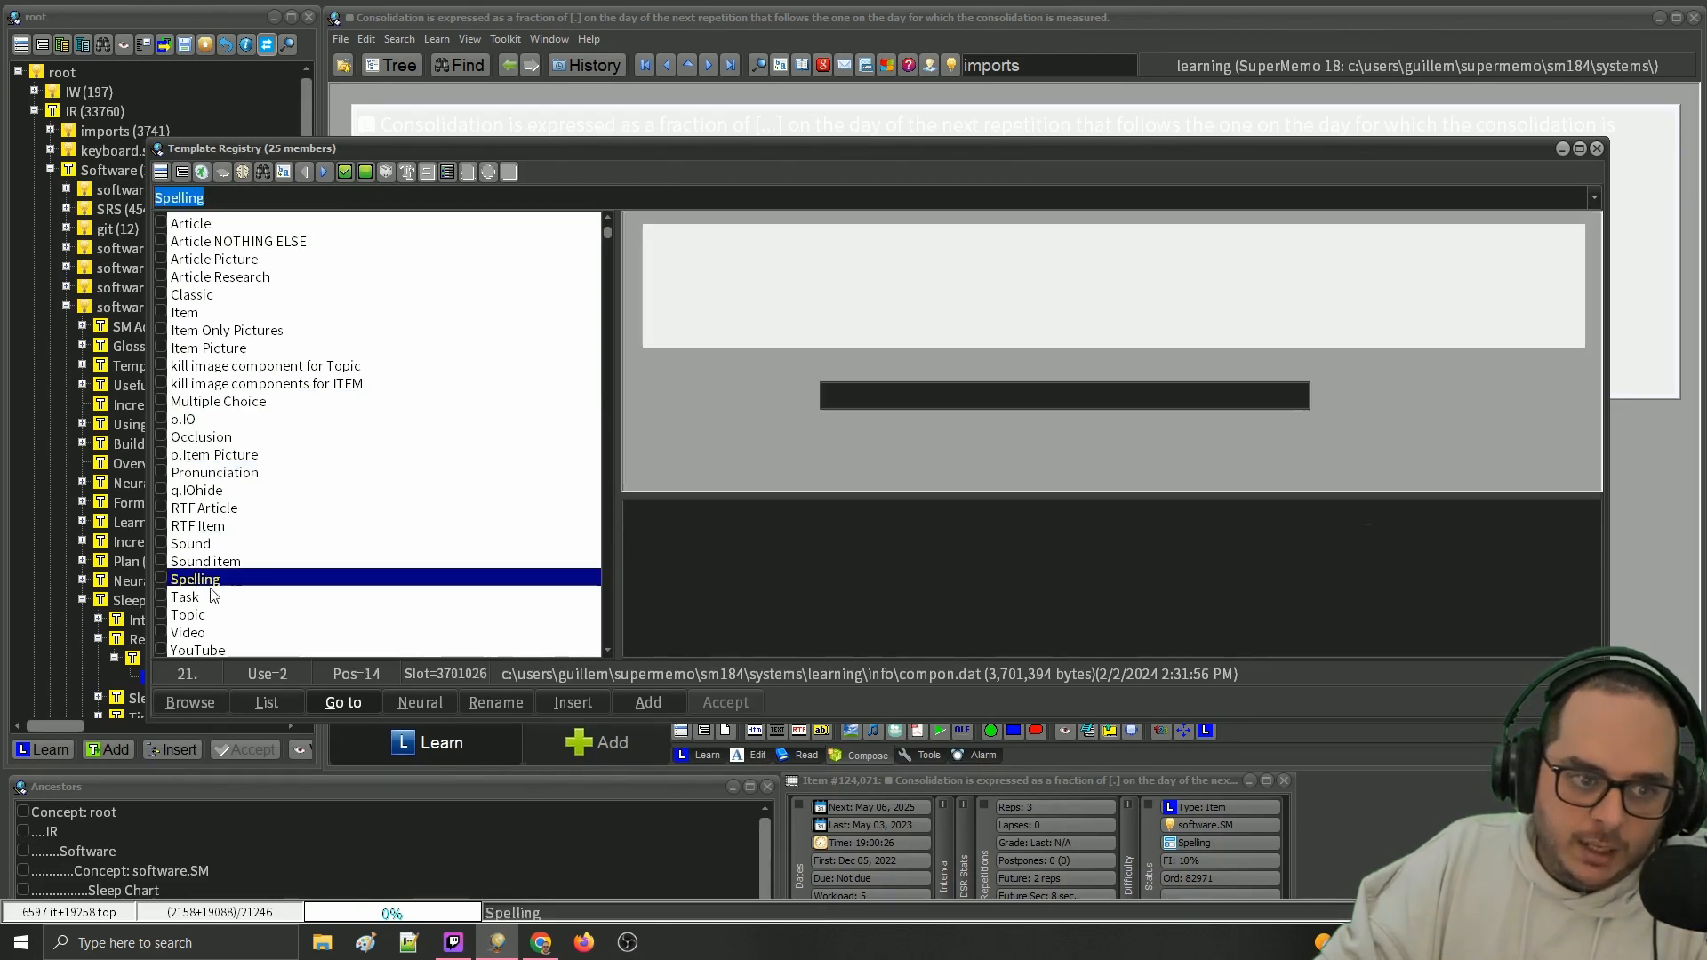
click(203, 600)
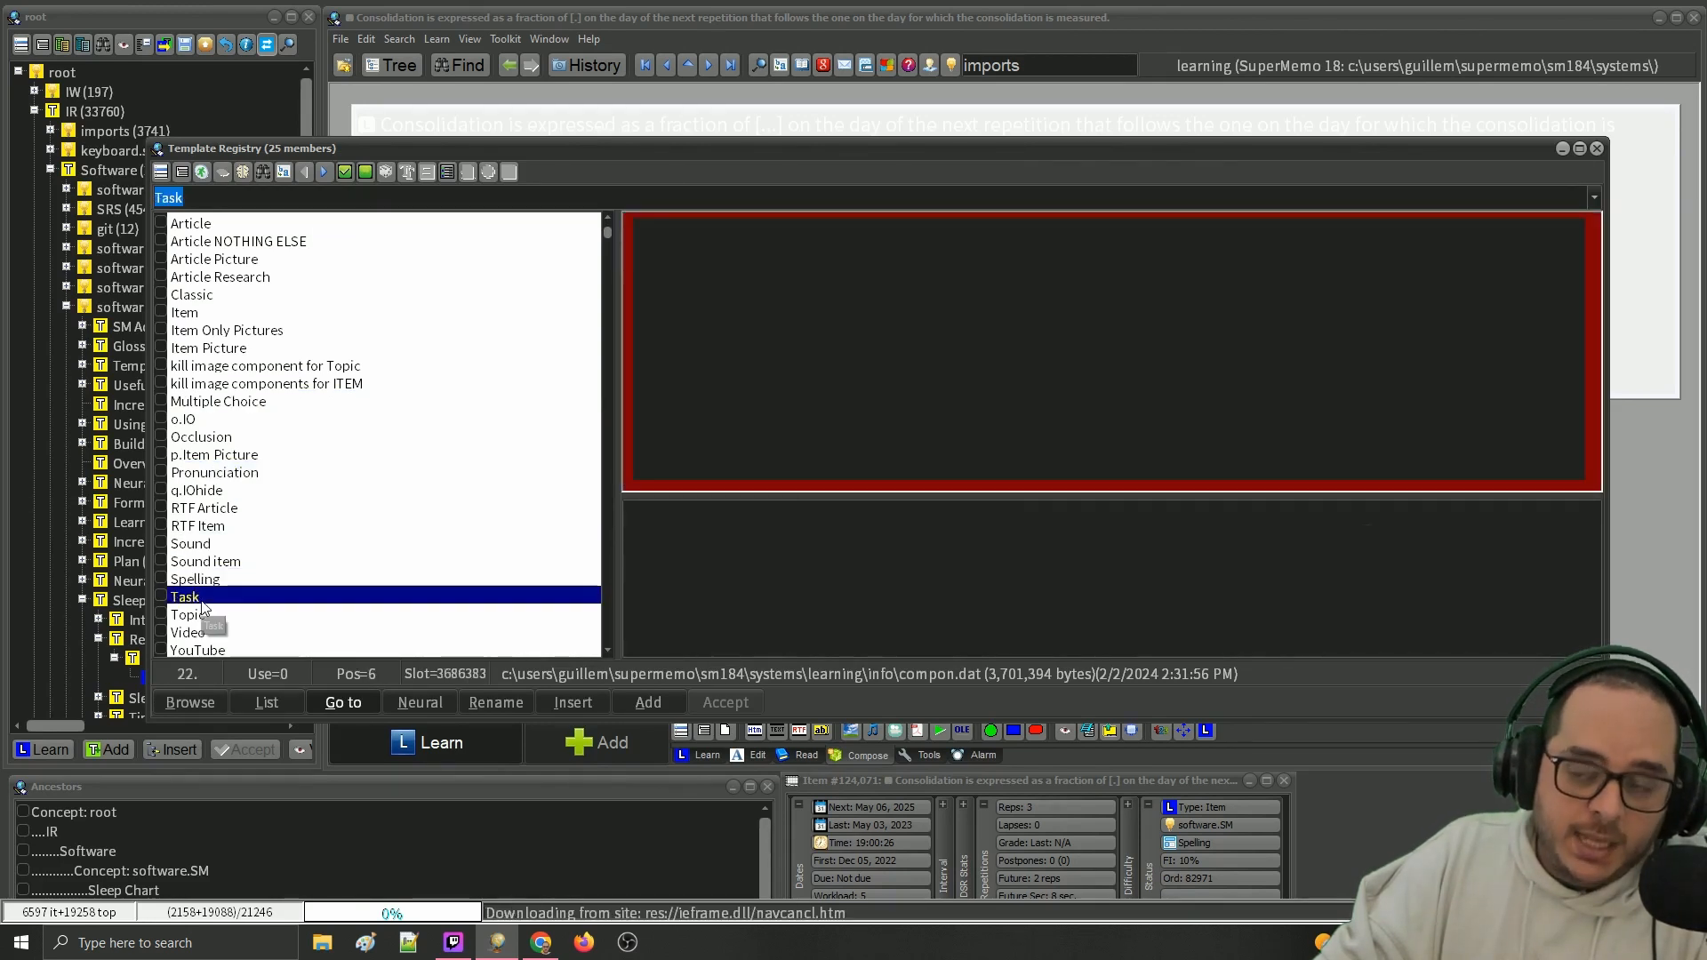
click(210, 653)
click(197, 635)
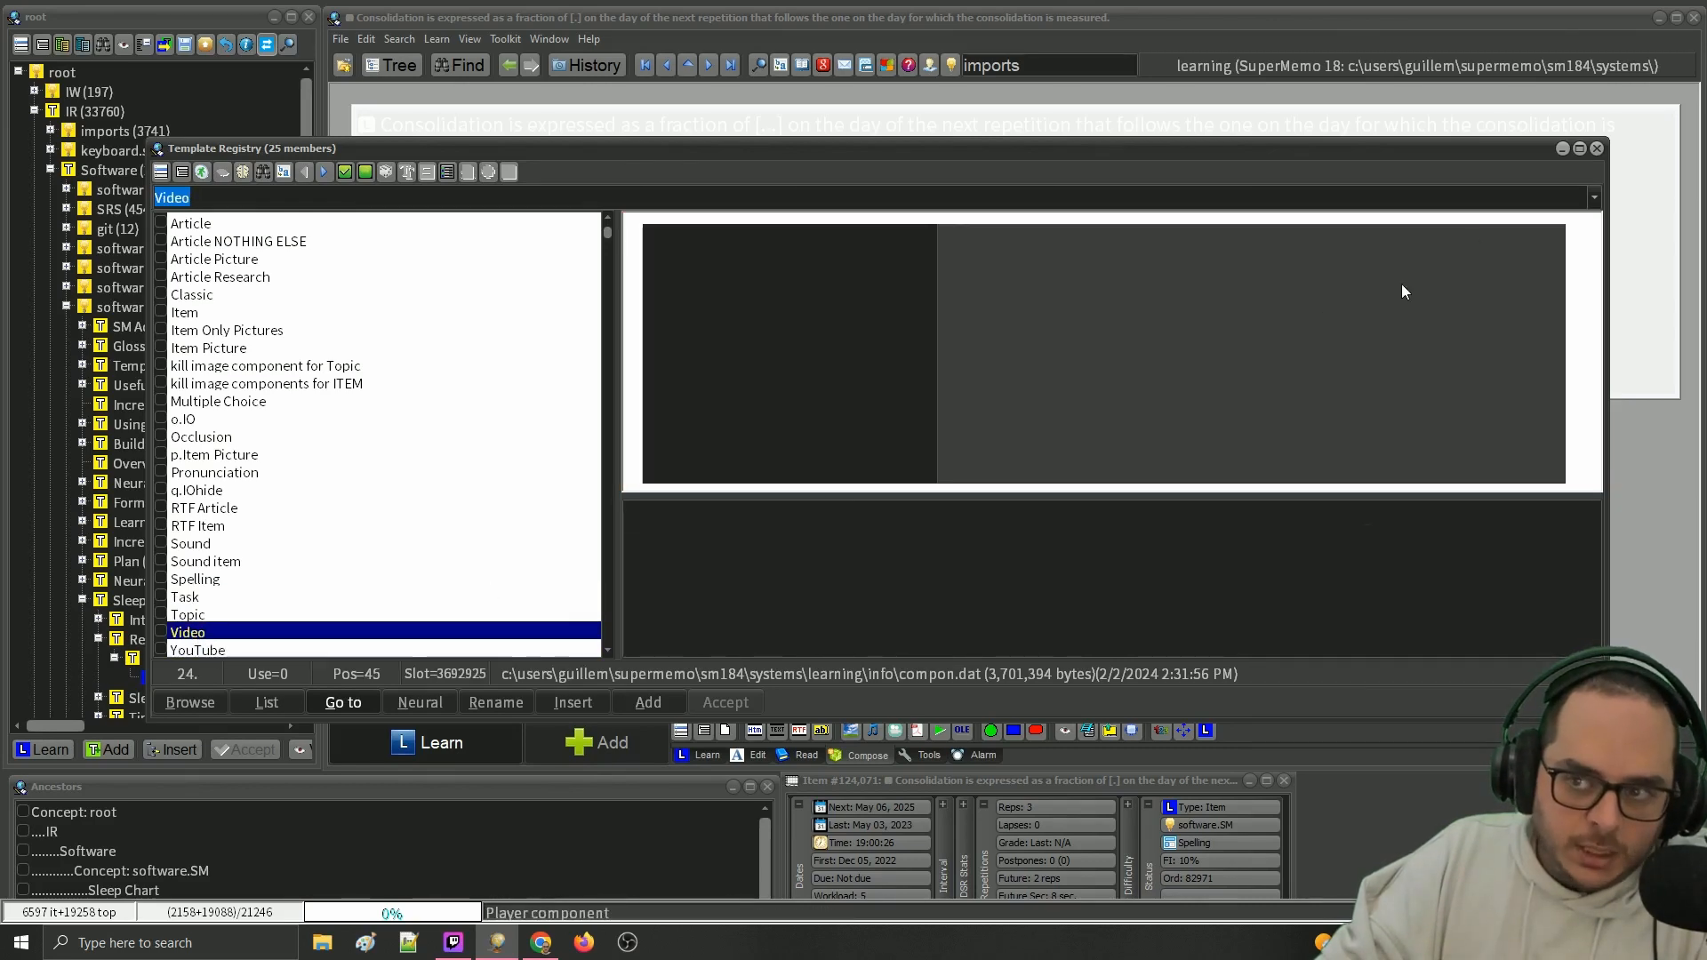
click(1597, 149)
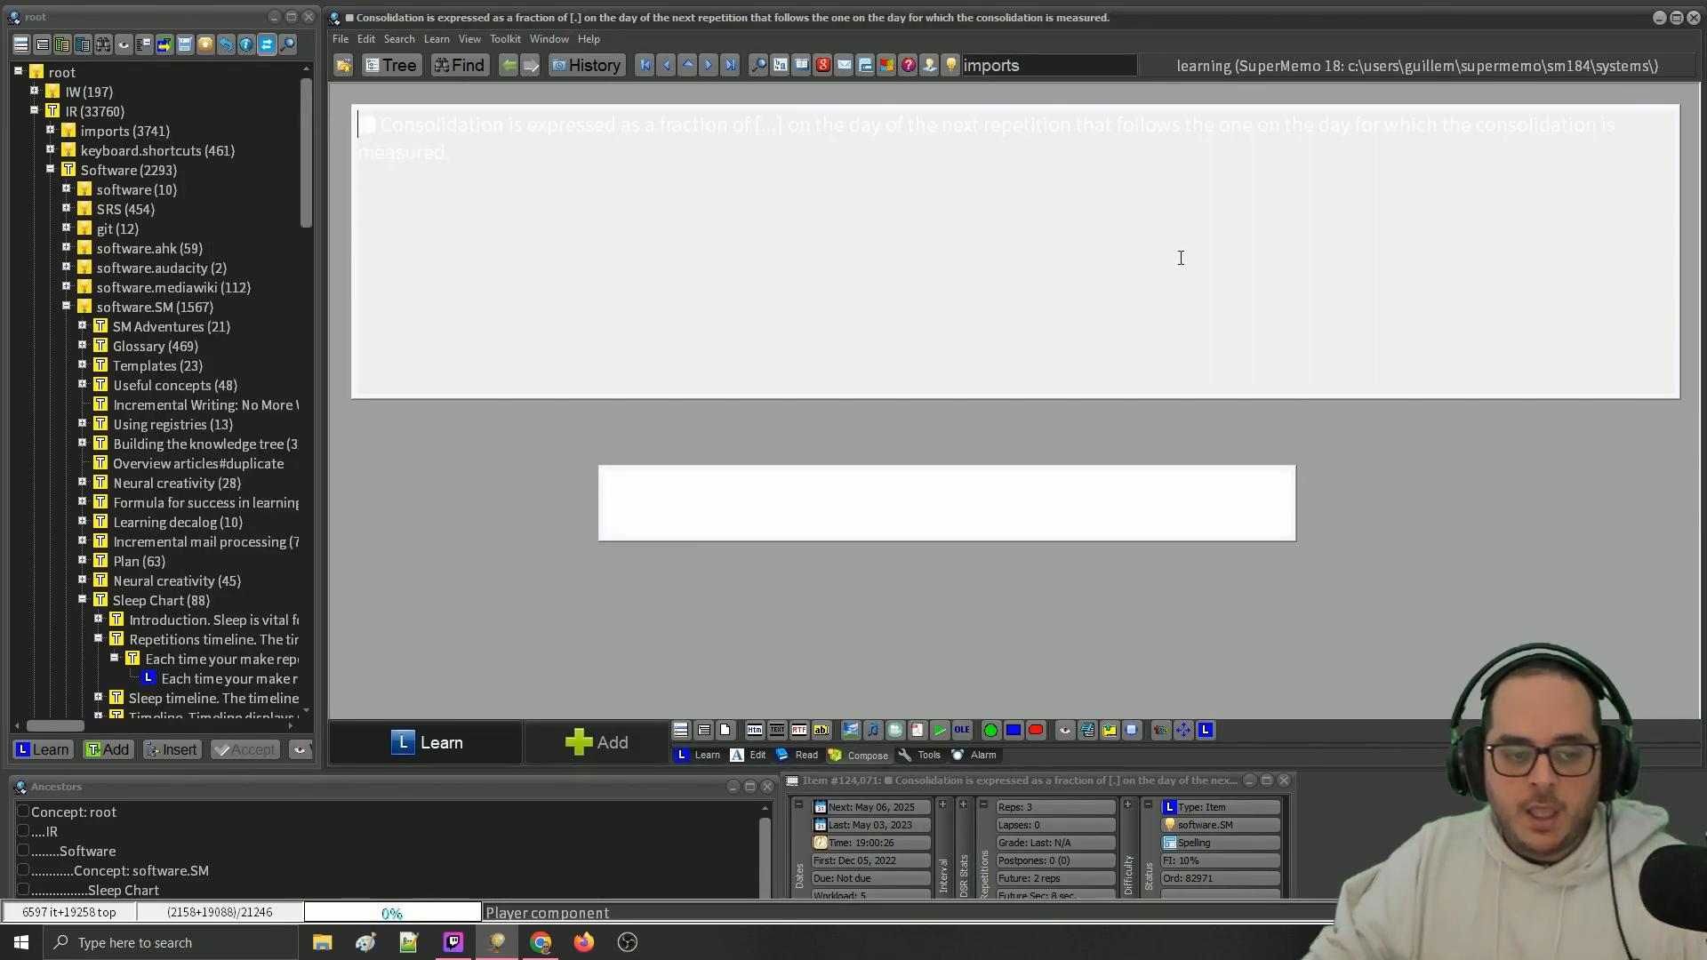